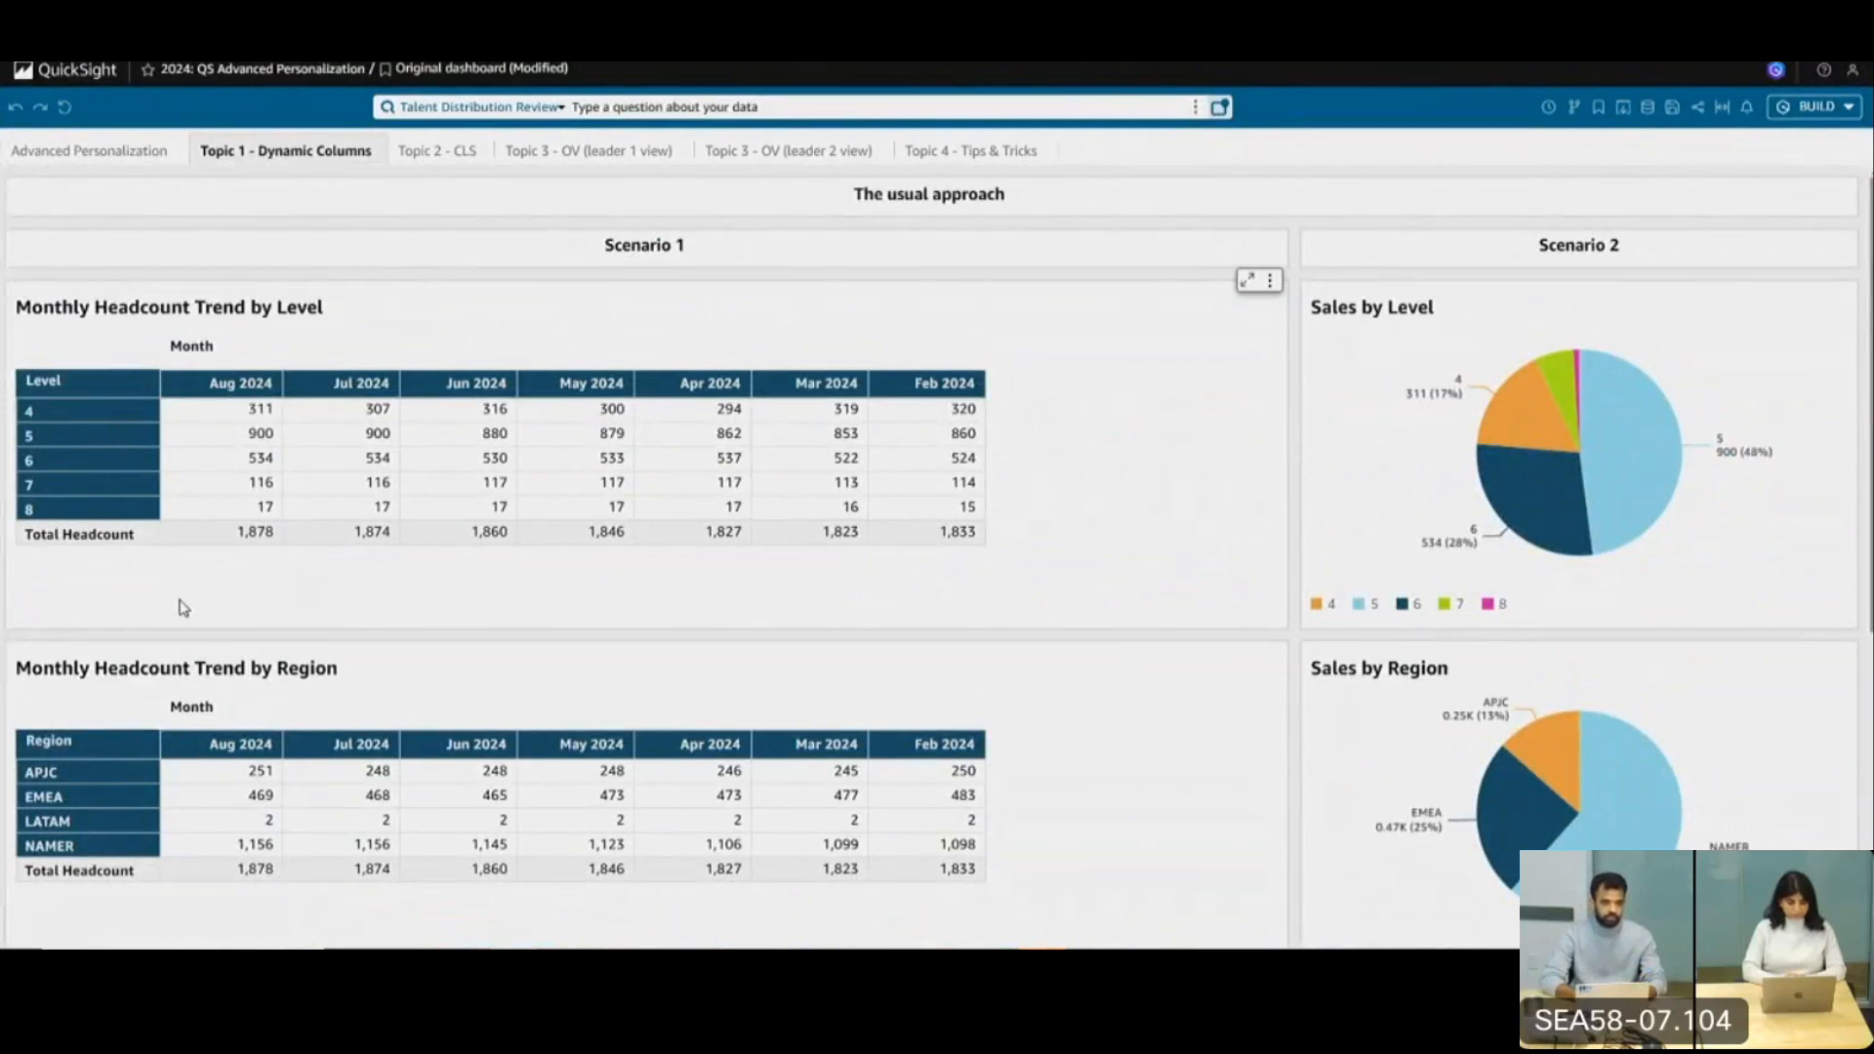
# Look over the monthly headcount tables and sales pie charts by level, region and country on the Dynamic Columns sheet
pyautogui.scroll(-2, 183, 607)
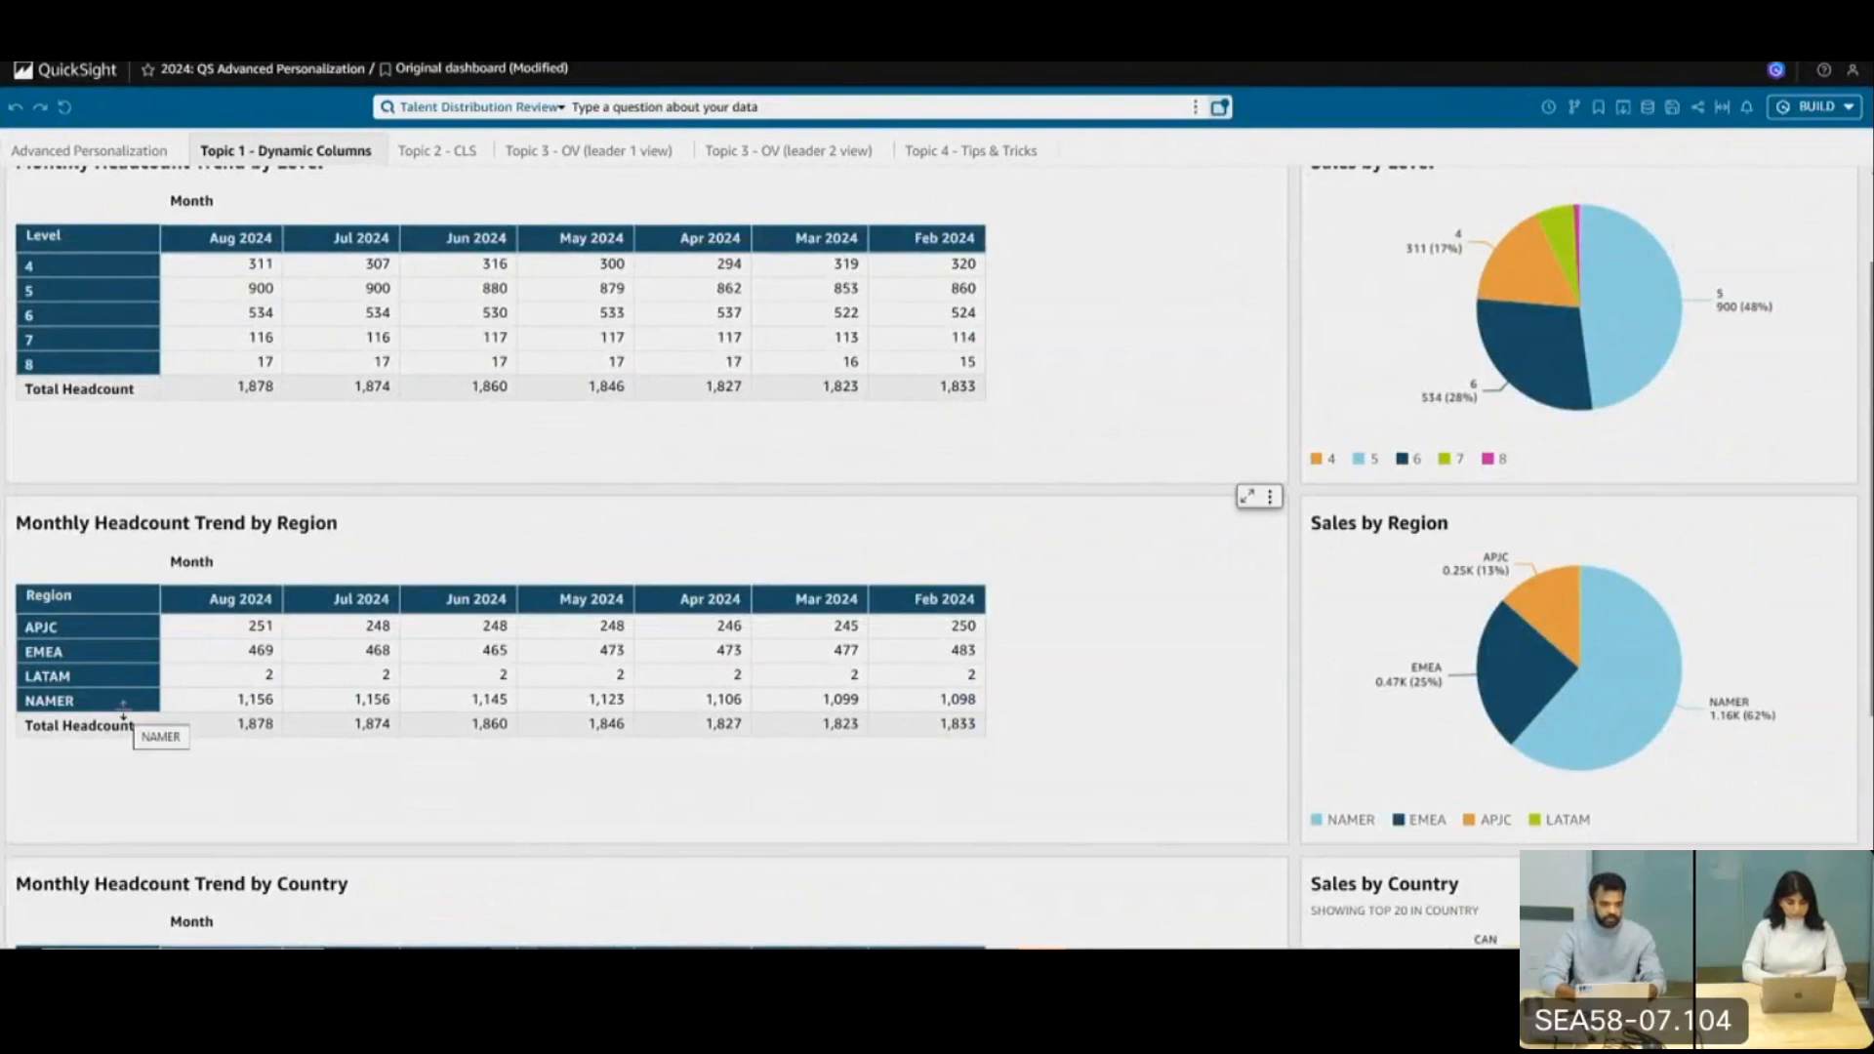
pyautogui.scroll(-2, 123, 716)
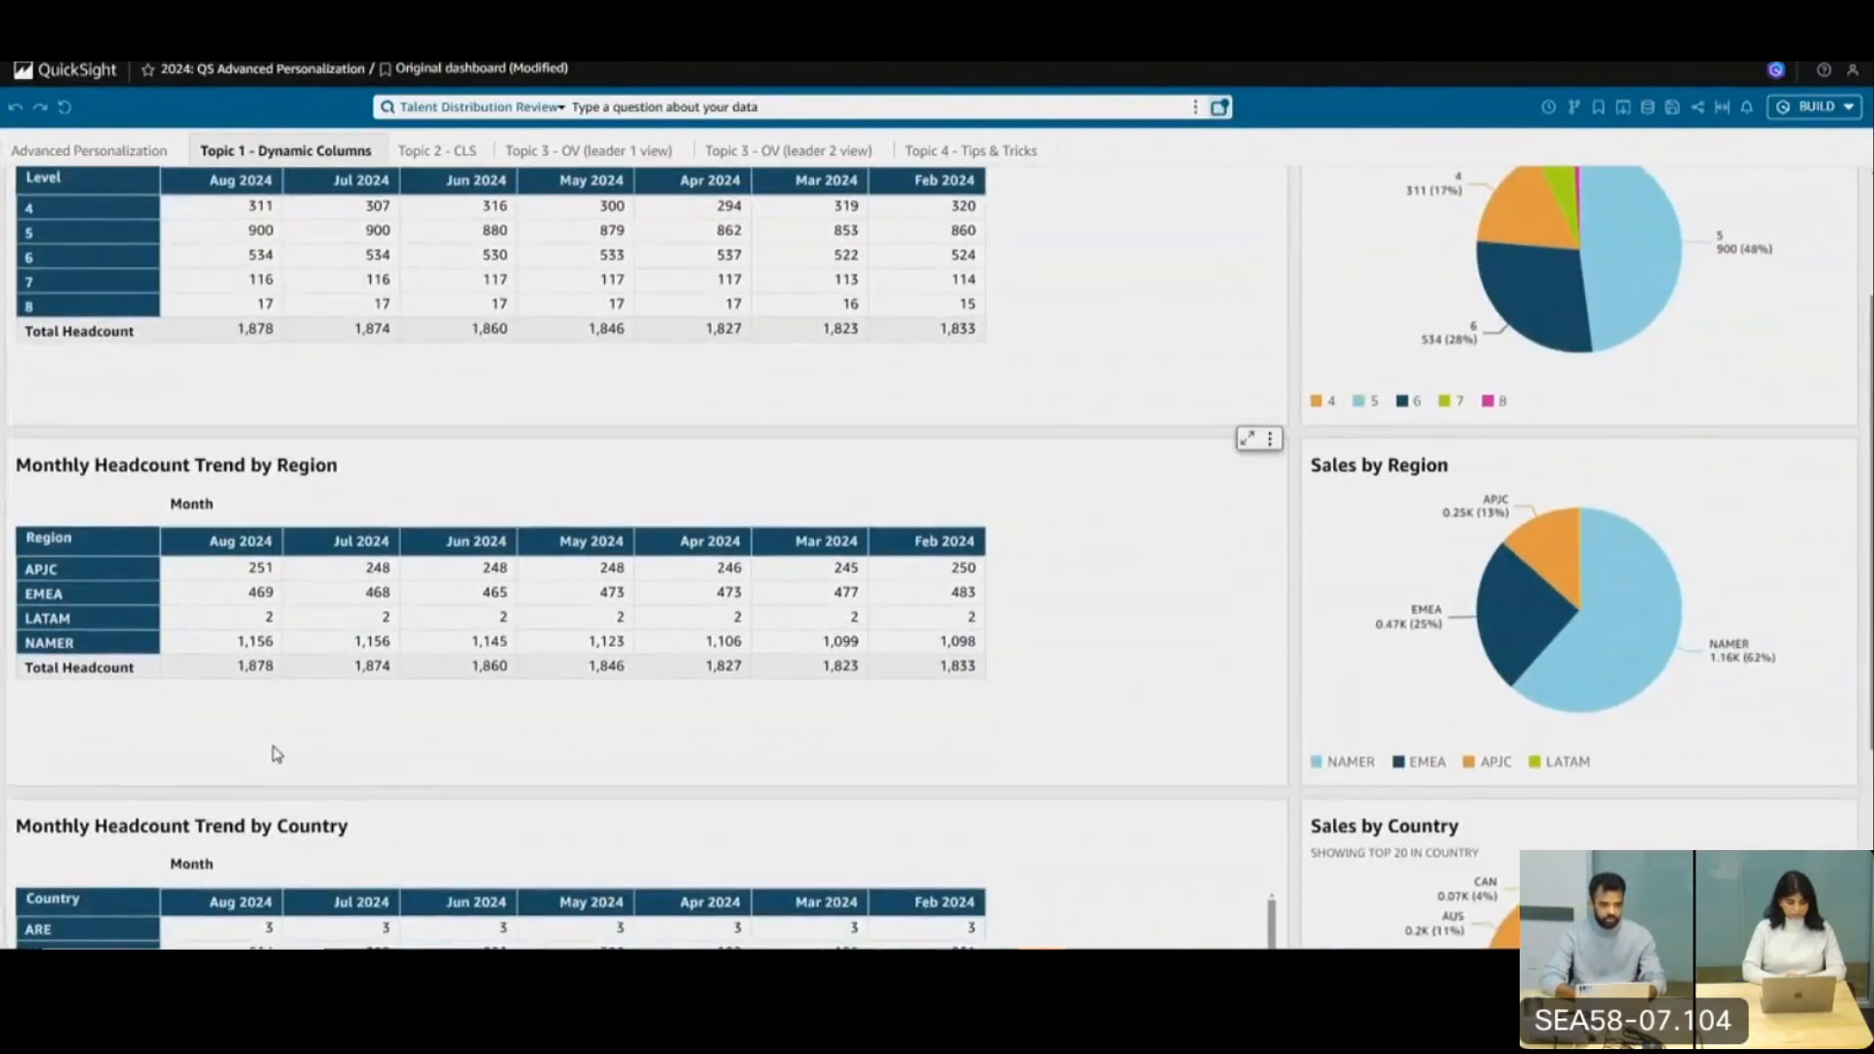
pyautogui.scroll(-1, 277, 753)
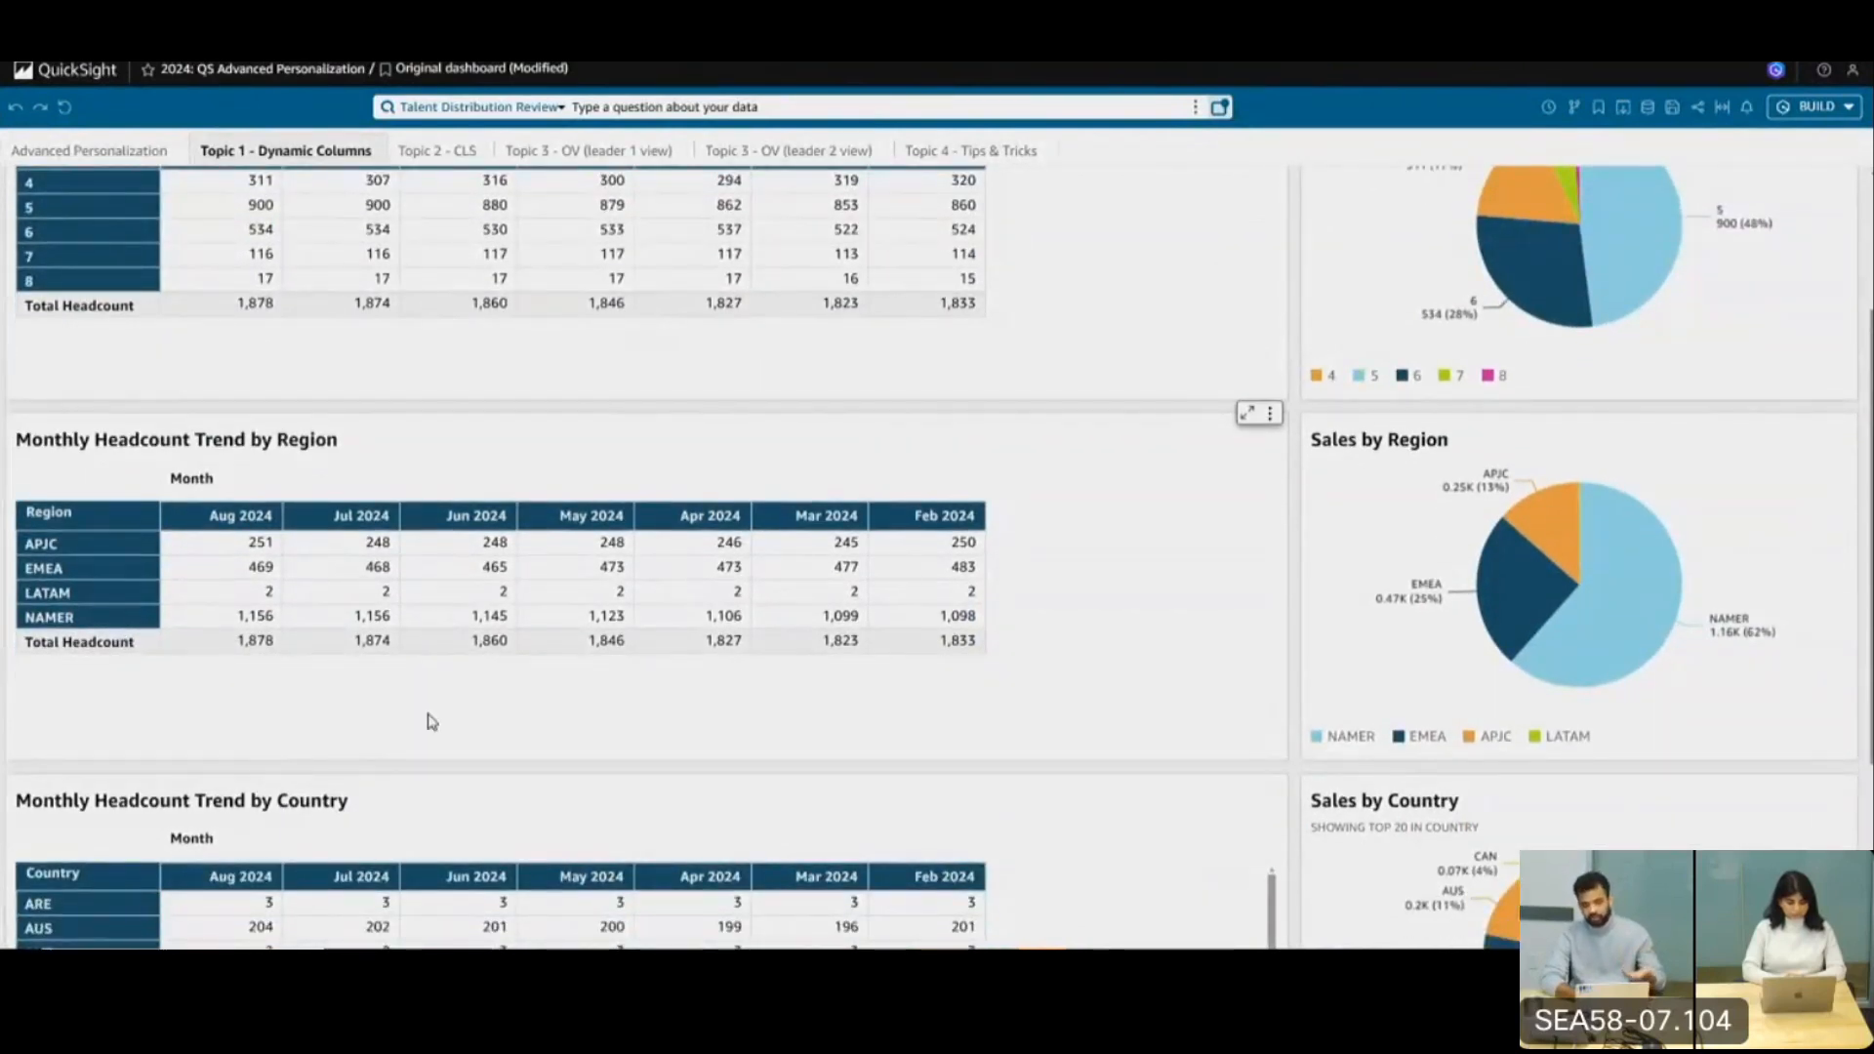
pyautogui.scroll(-2, 1092, 564)
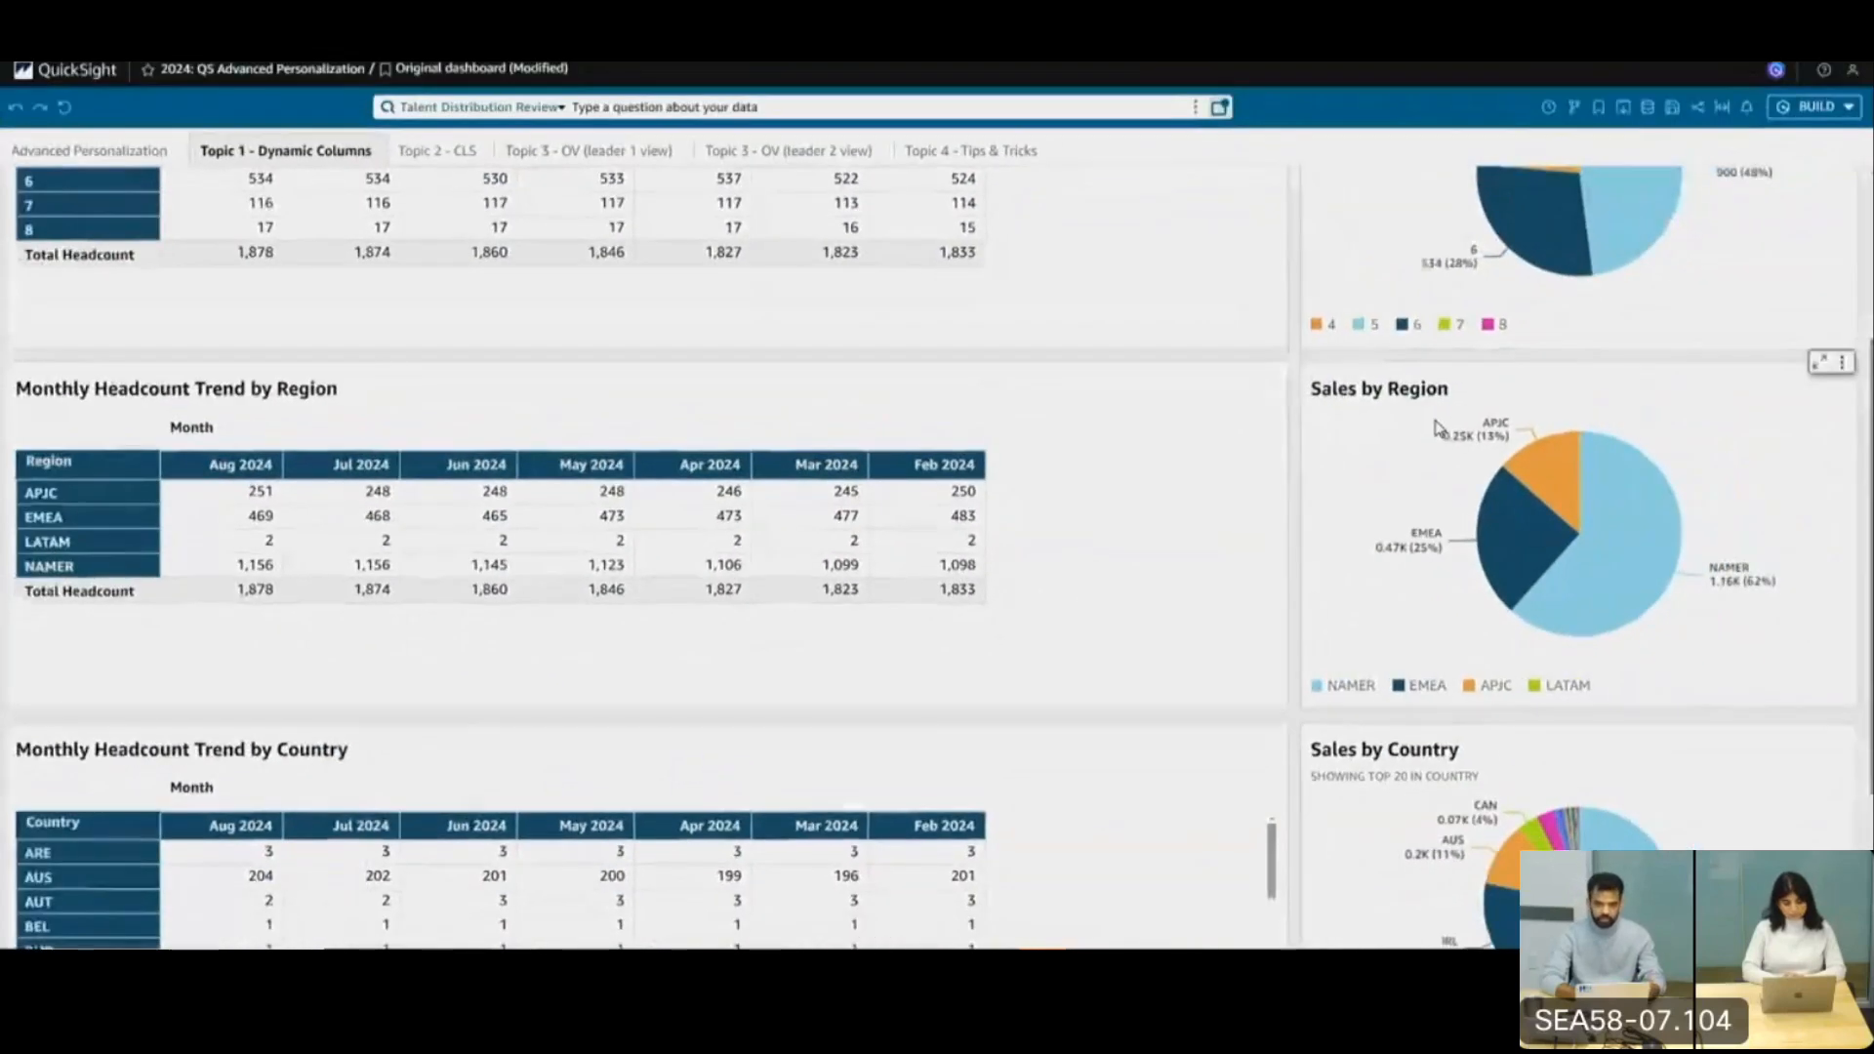
pyautogui.scroll(3, 1434, 427)
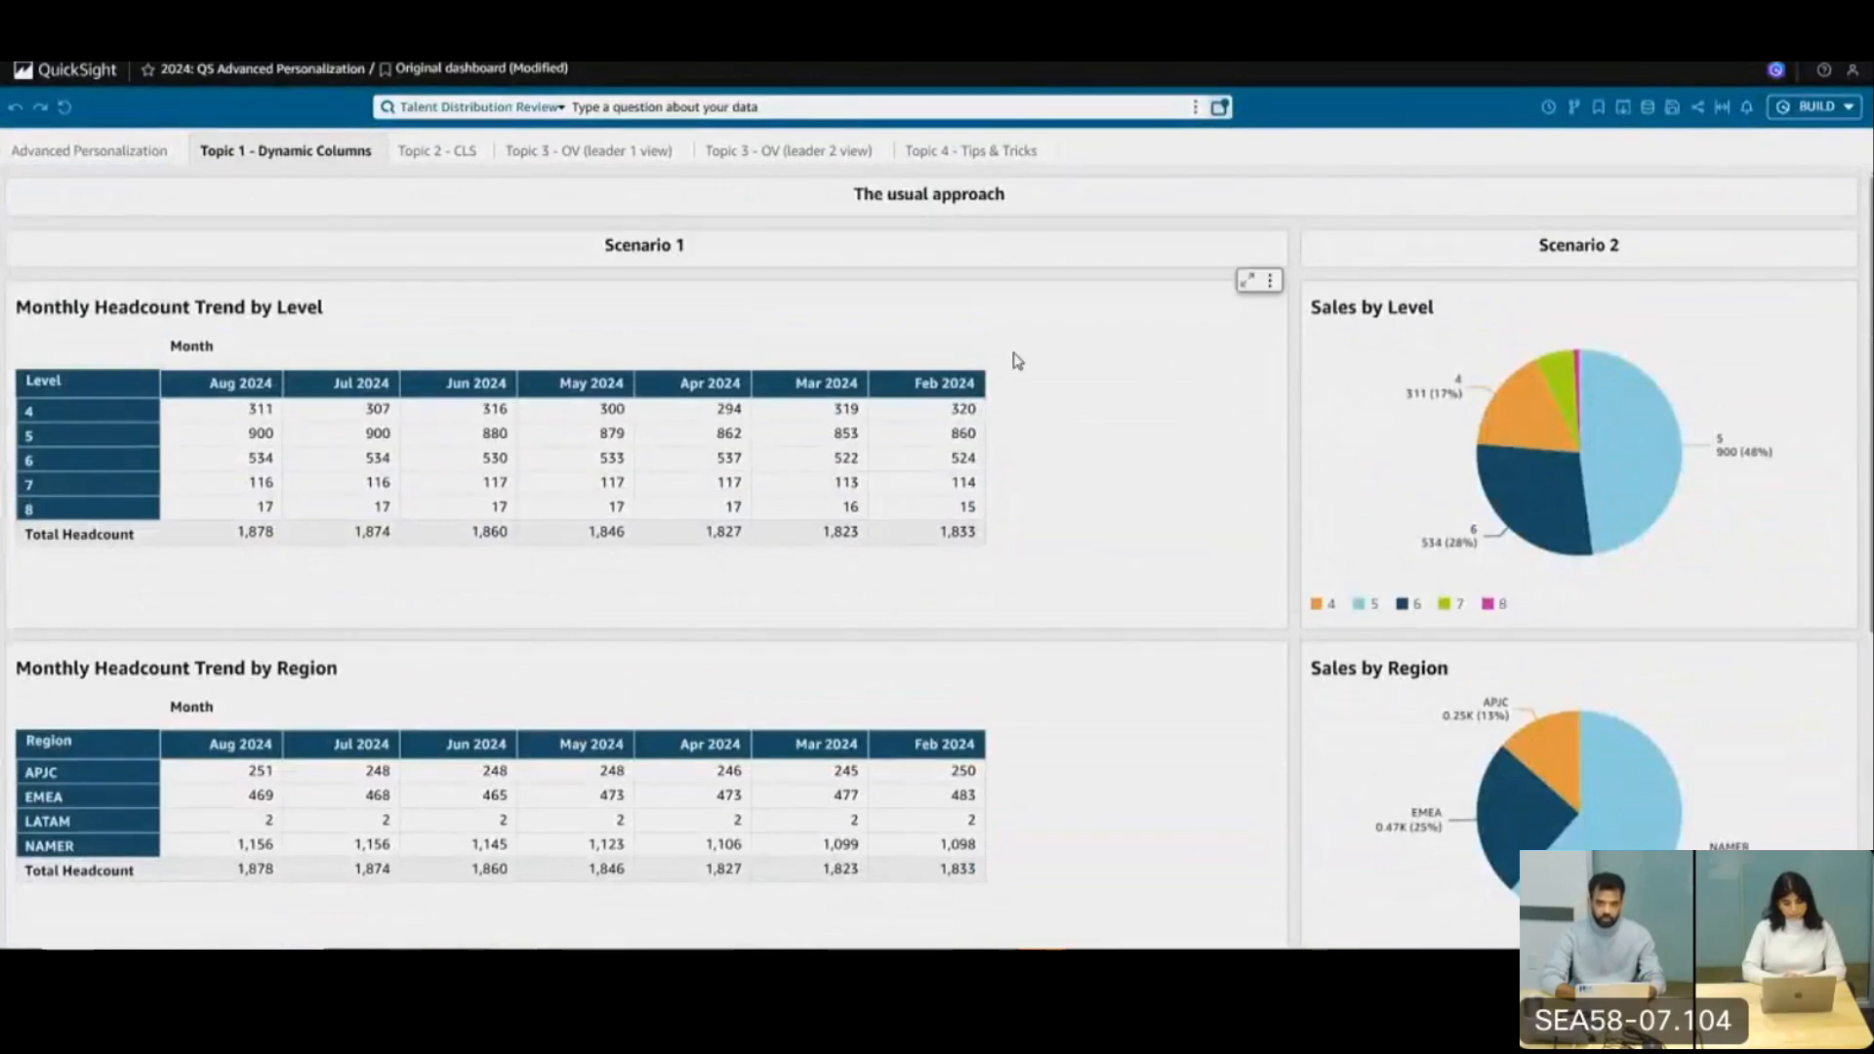
# Open the Advanced Personalization sheet and set its Column 1 control to Country
pyautogui.click(141, 166)
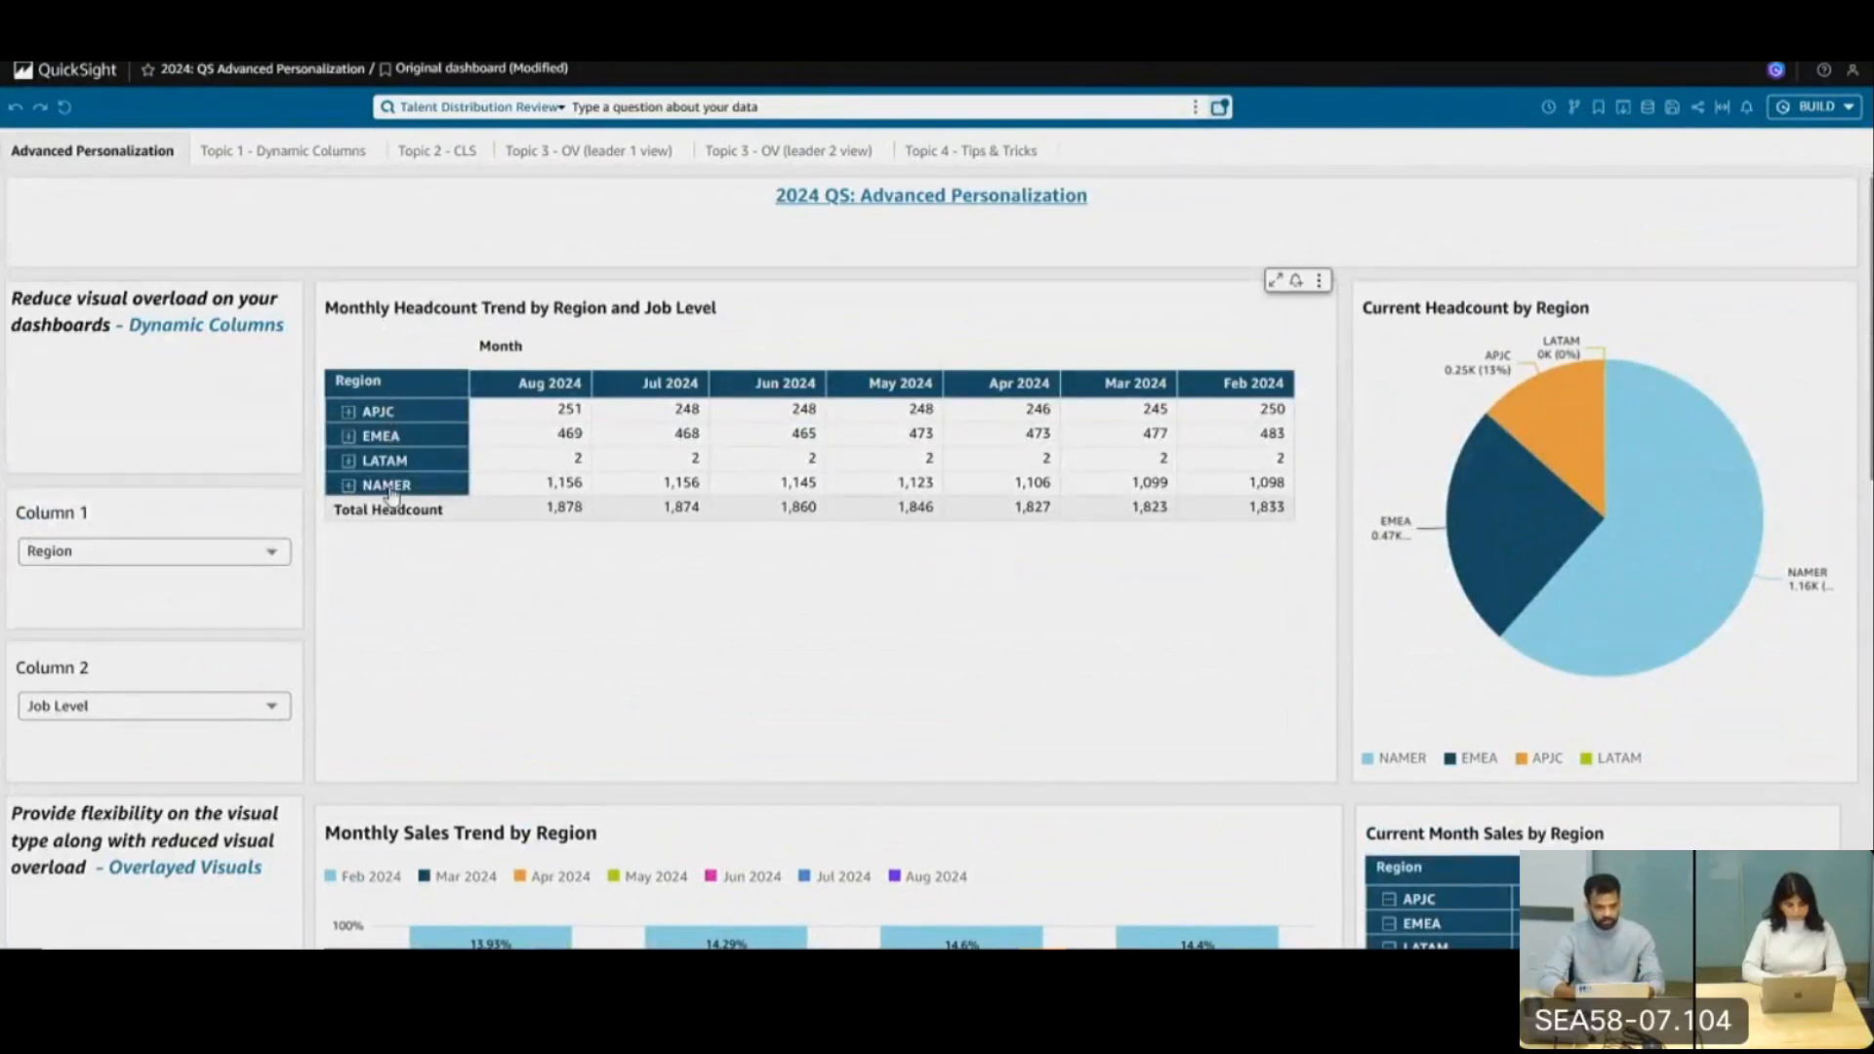
pyautogui.click(187, 558)
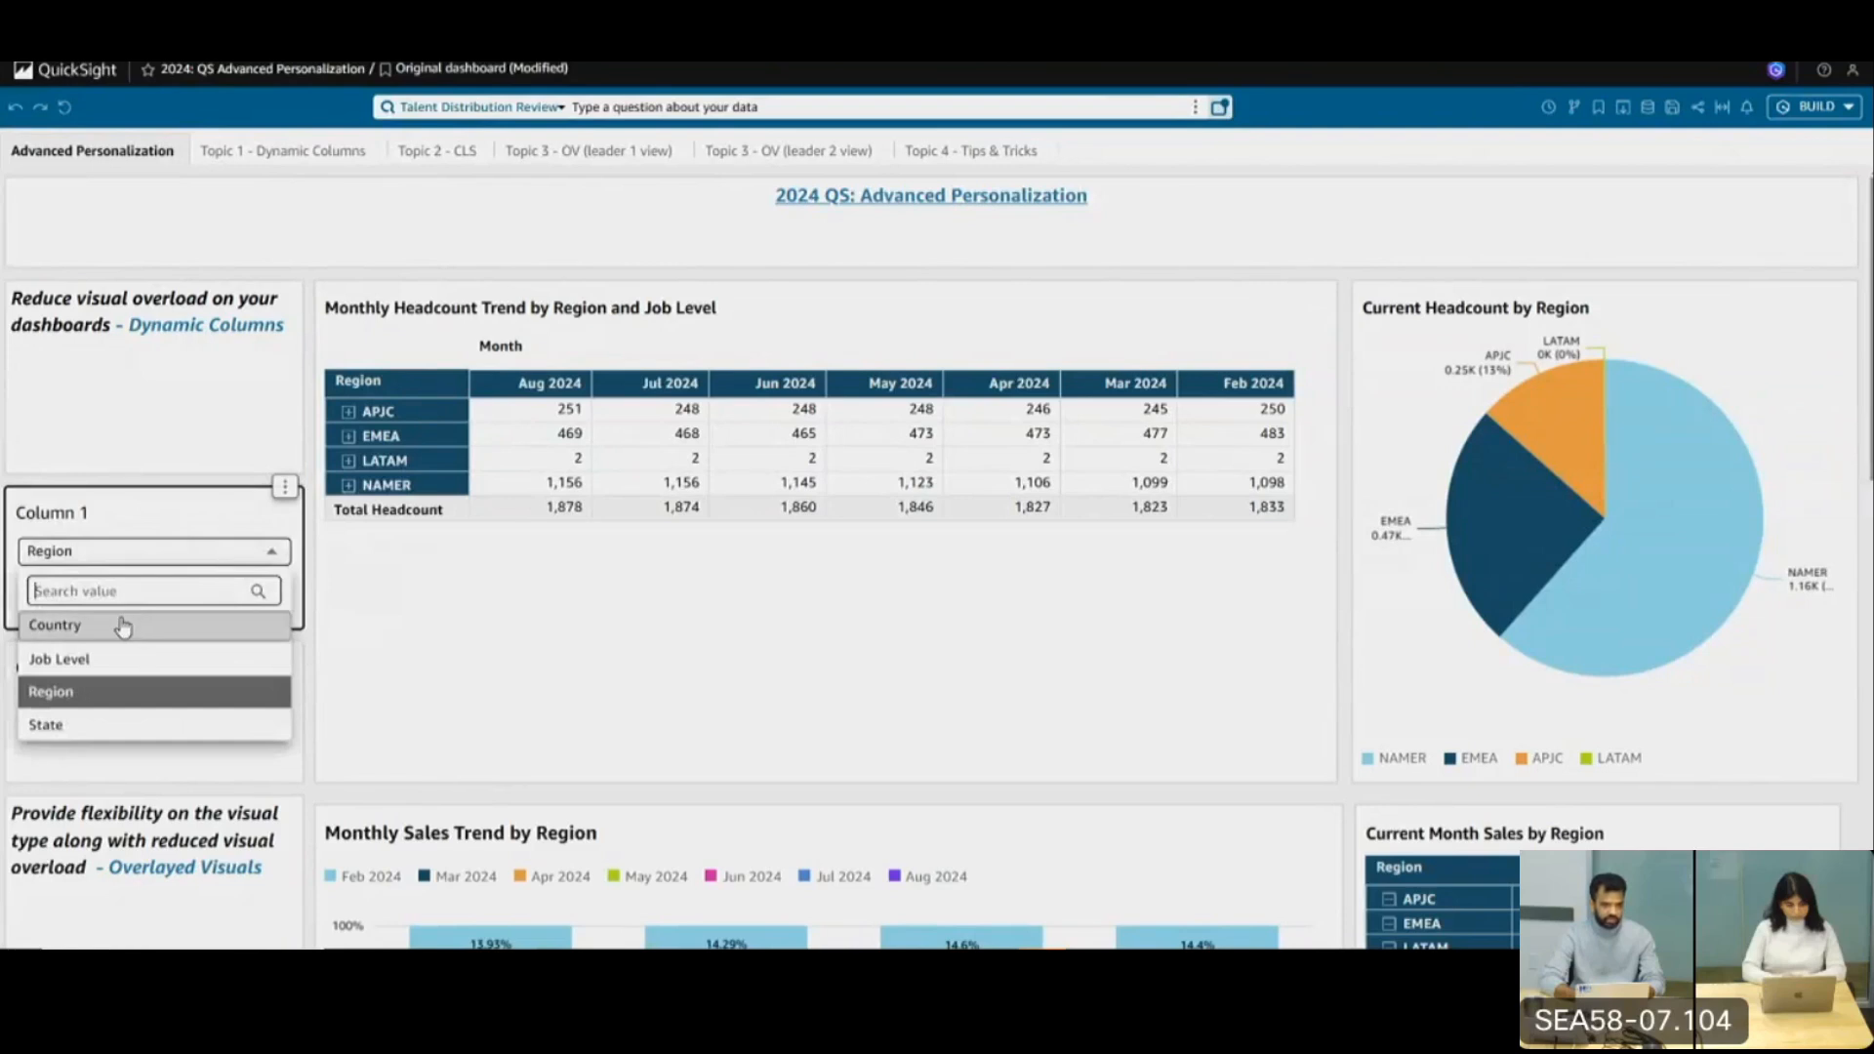
pyautogui.click(123, 627)
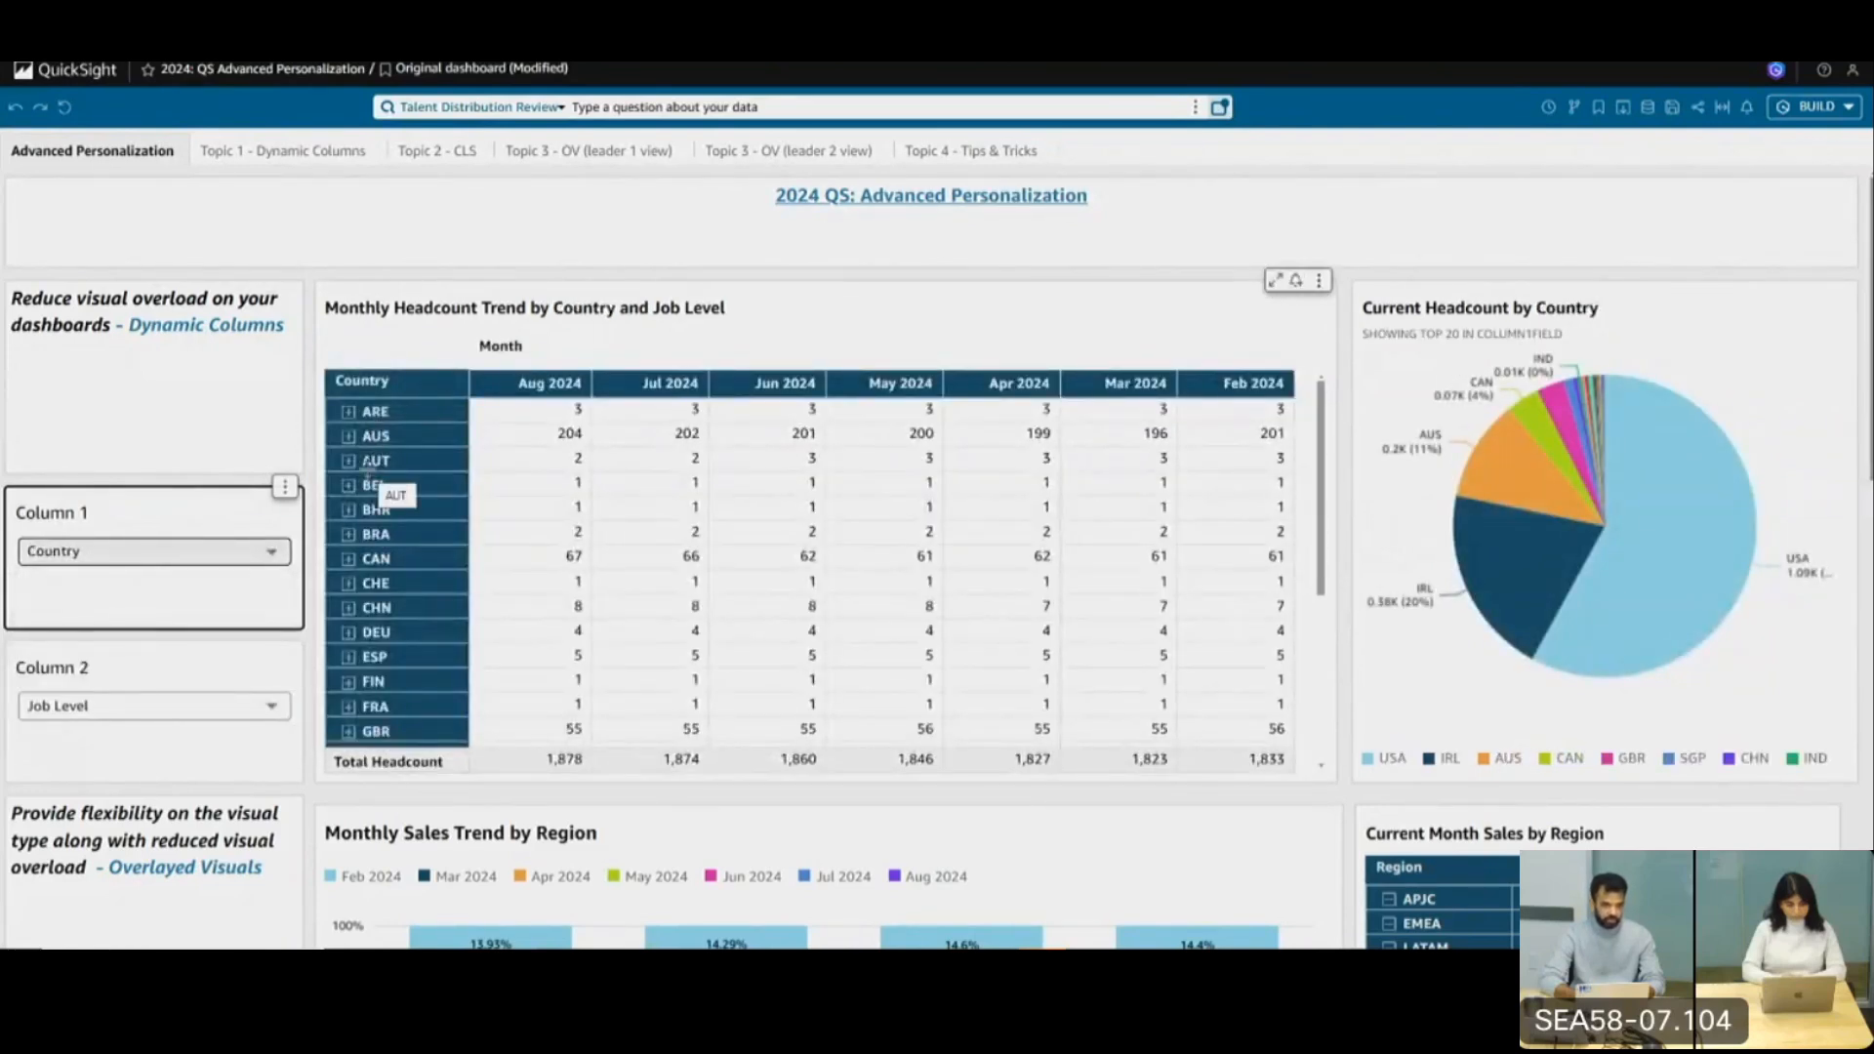
# Set the Column 1 control to State, then review the headcount table and the control's available column choices
pyautogui.click(166, 553)
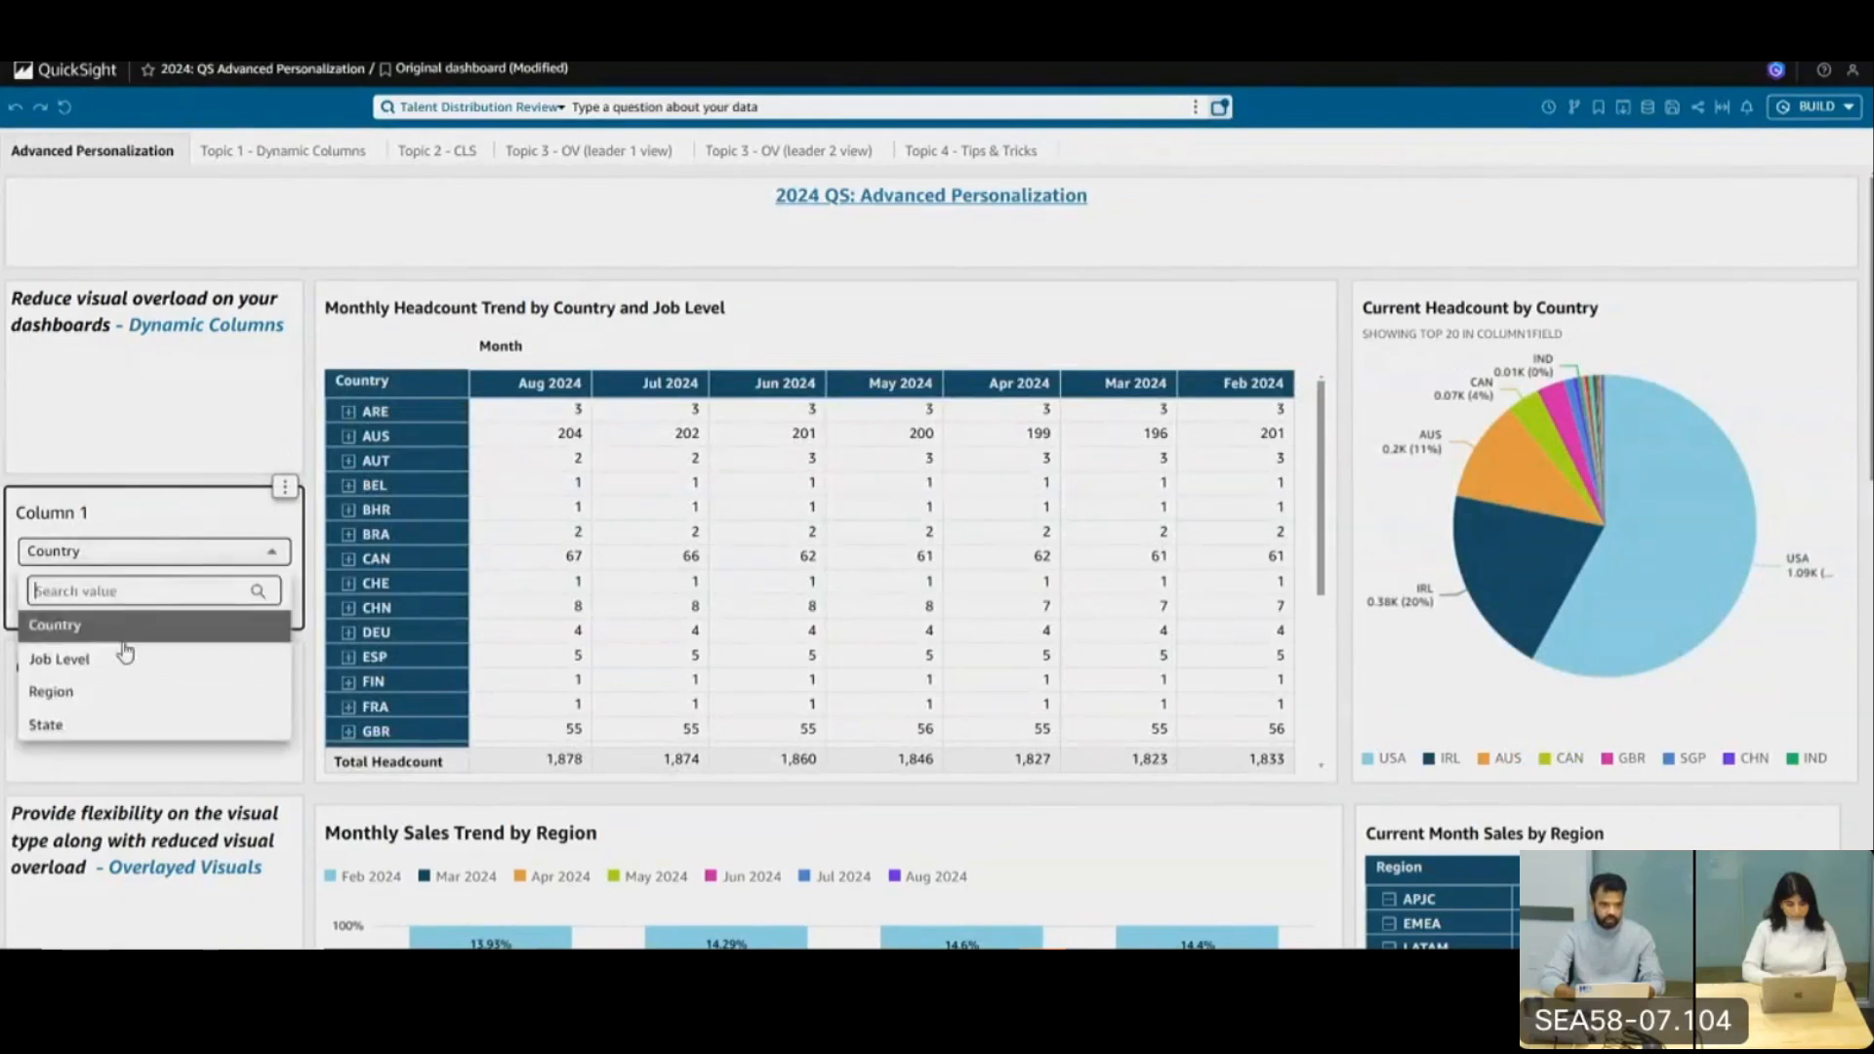
pyautogui.click(81, 727)
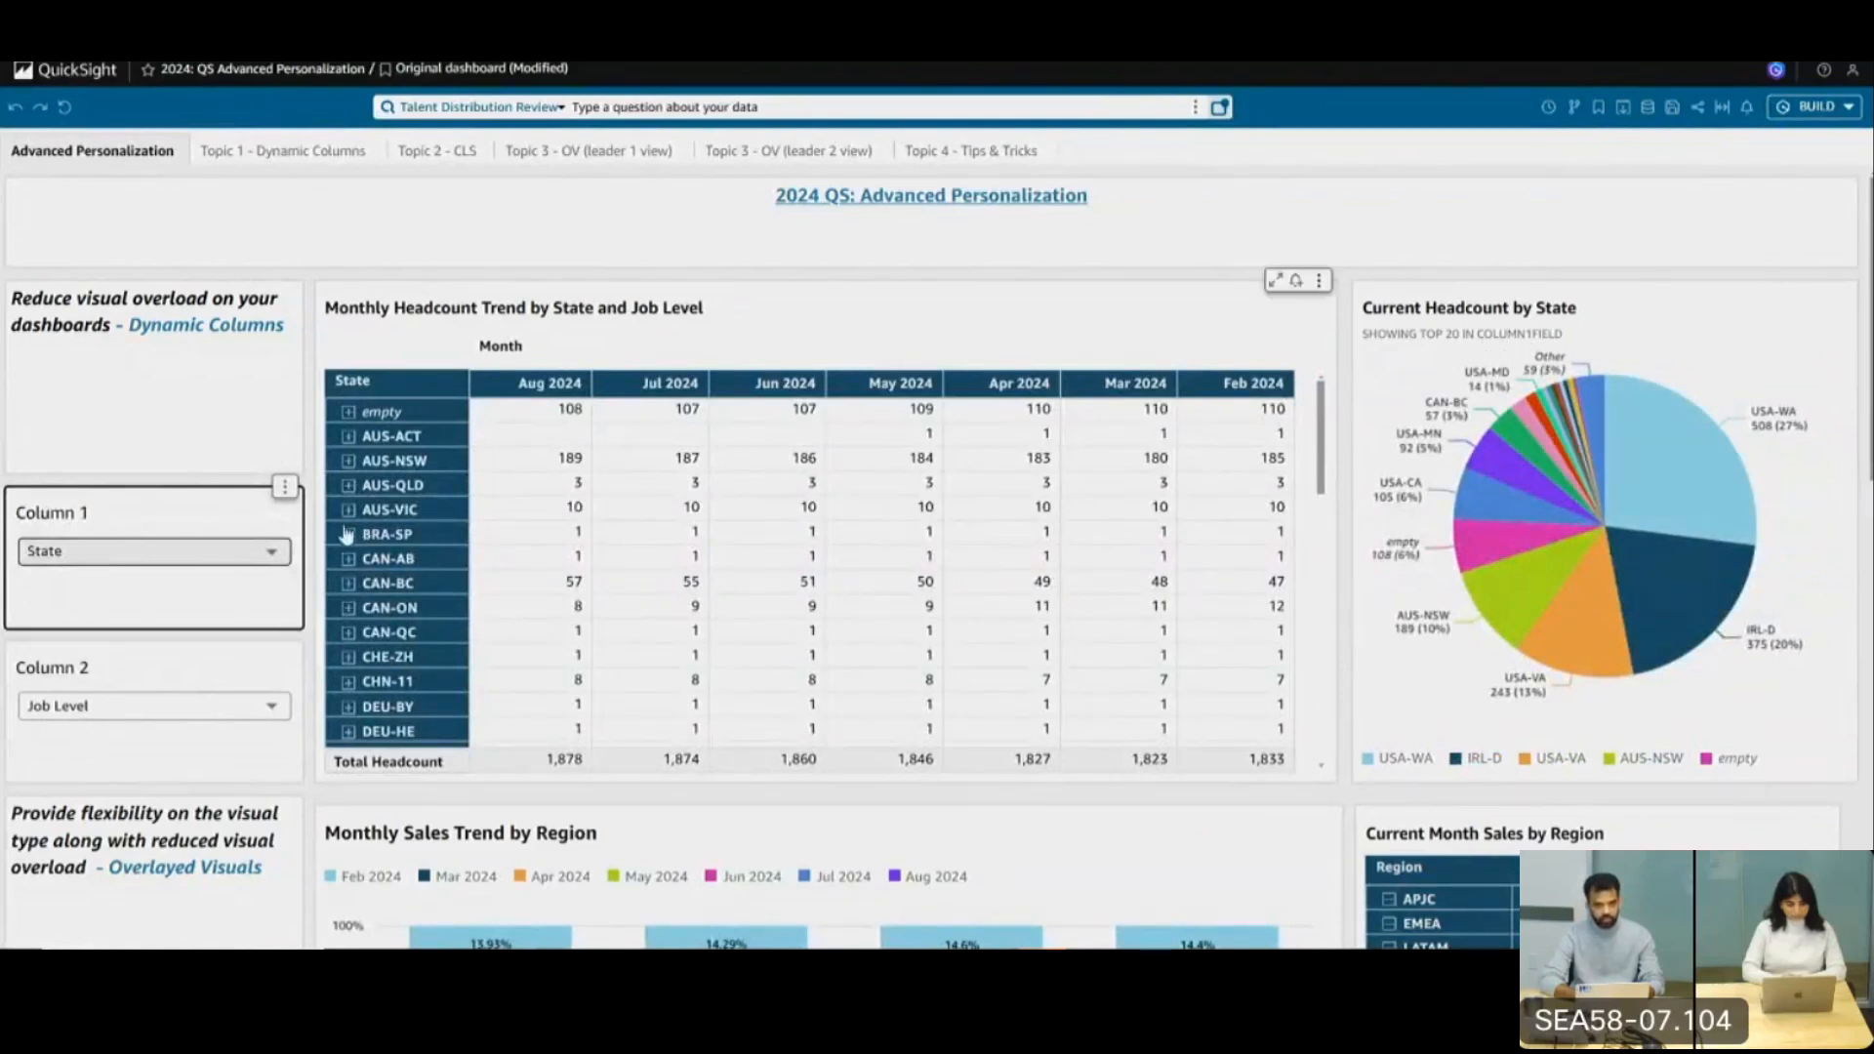
pyautogui.scroll(-1, 230, 547)
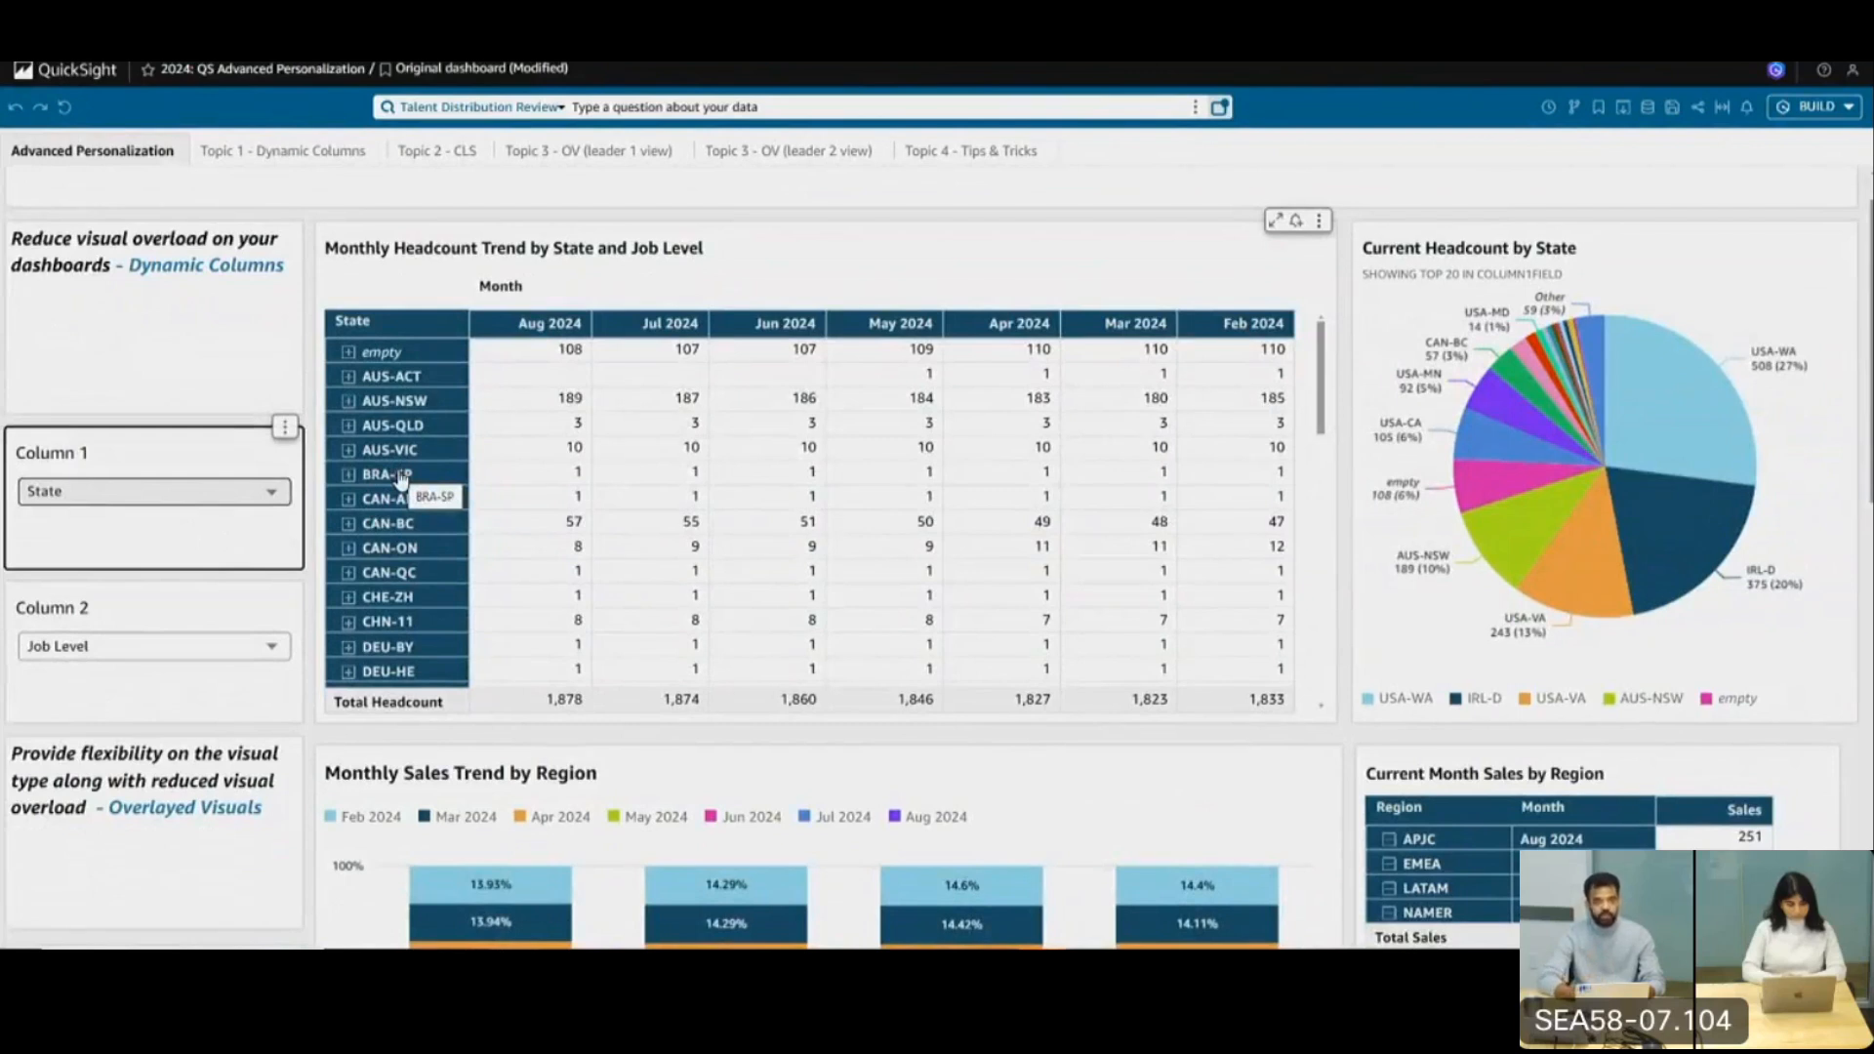
pyautogui.scroll(1, 400, 478)
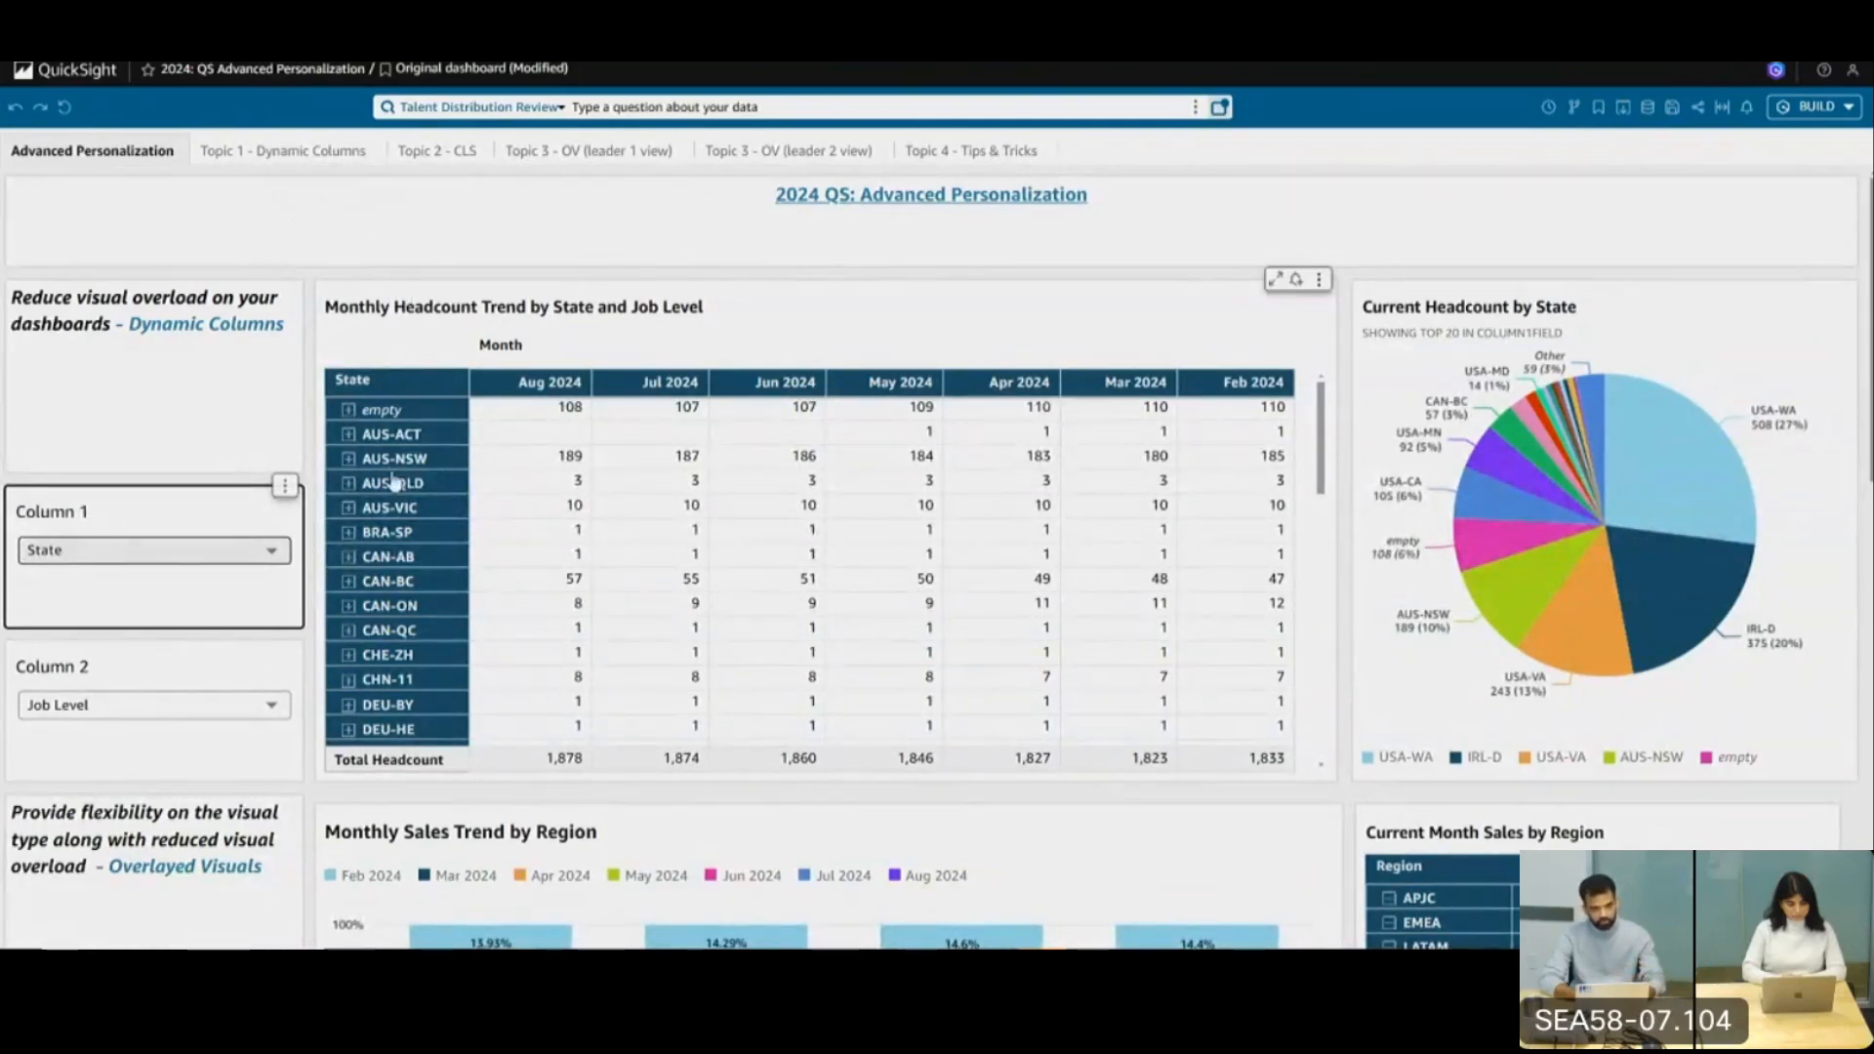
pyautogui.click(205, 552)
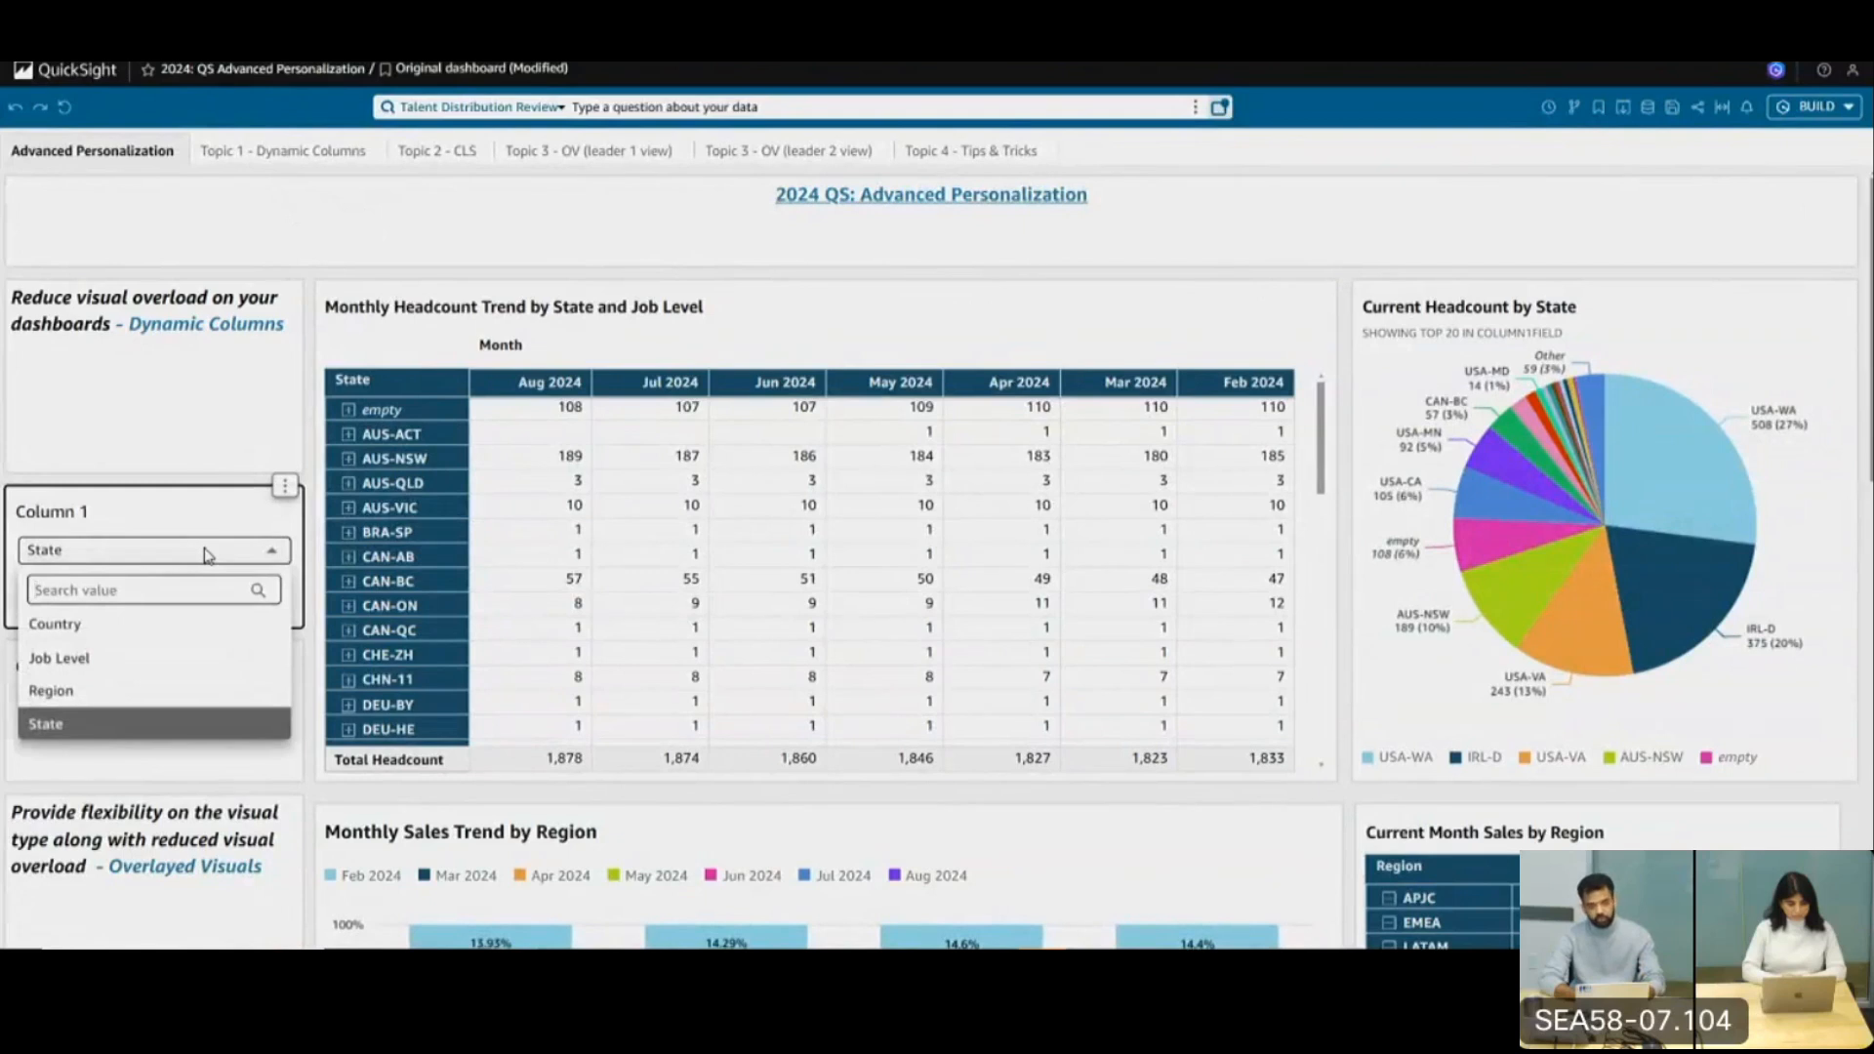
pyautogui.click(205, 552)
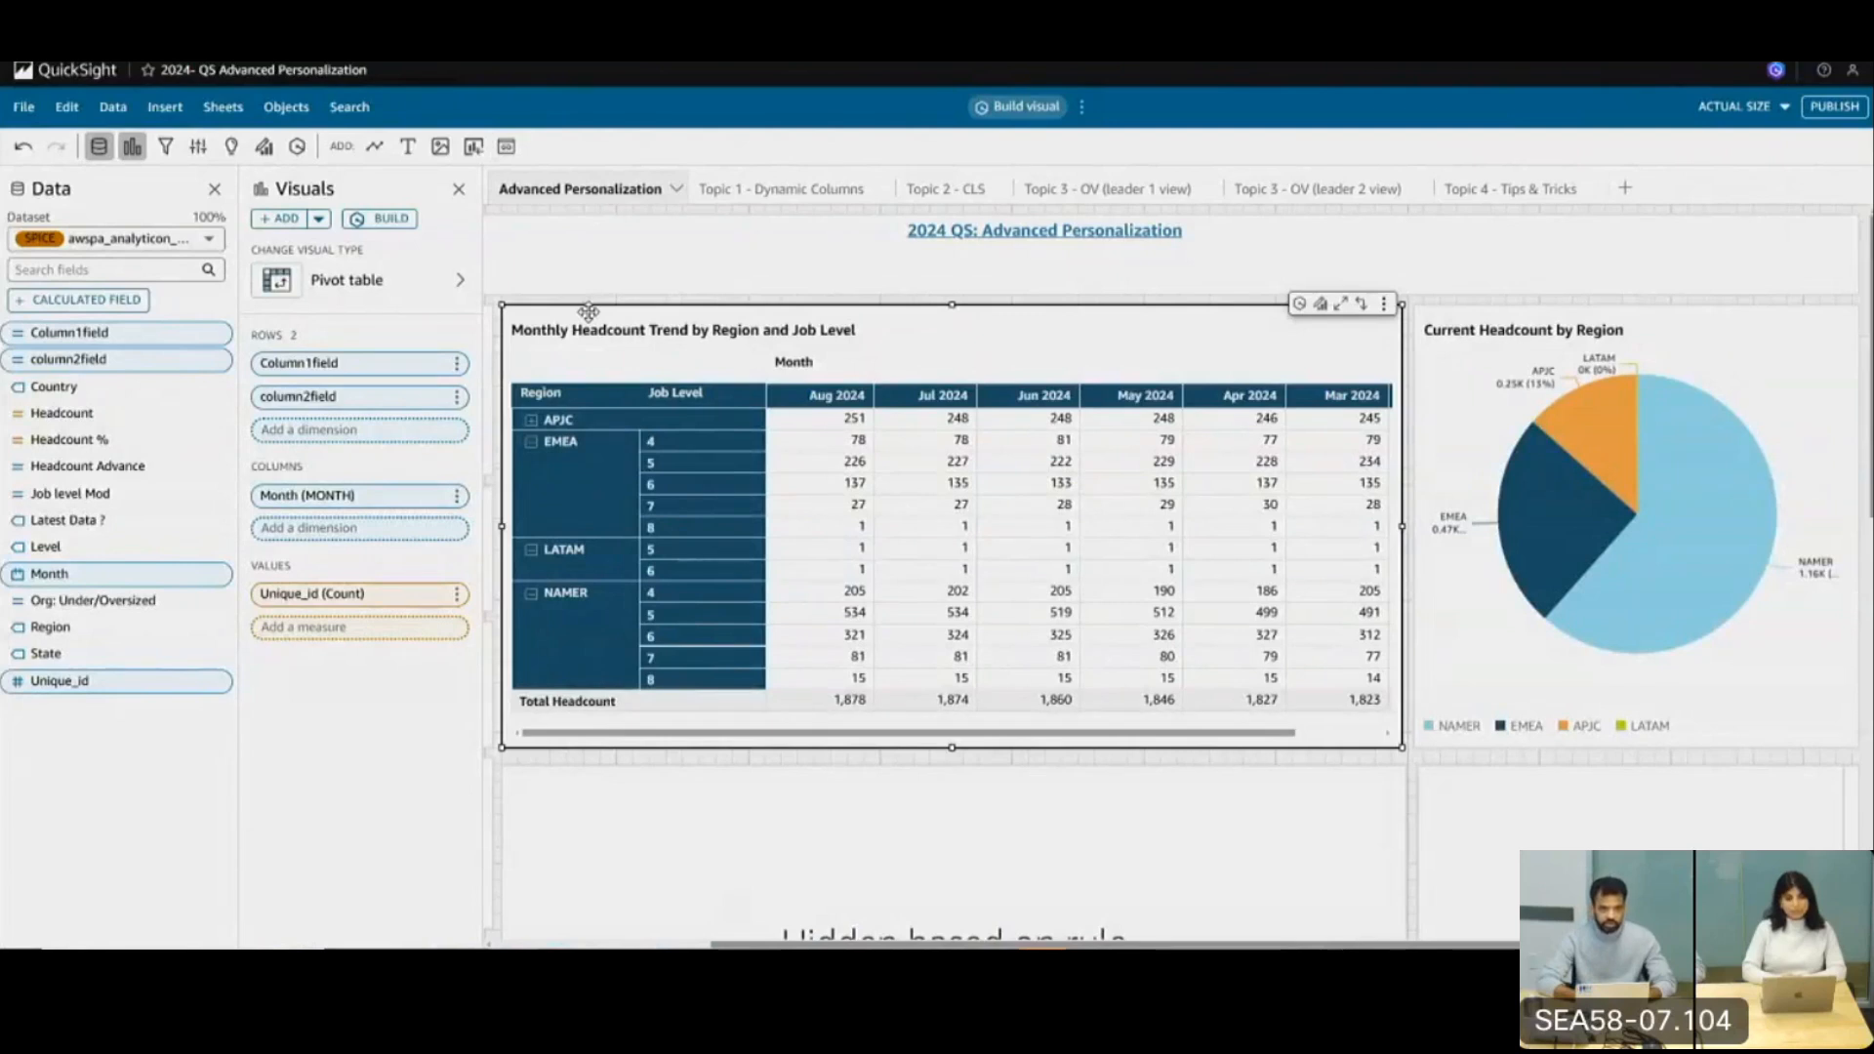
# Open the col1 analysis parameter for editing and examine its name, data type and values setting
pyautogui.click(198, 147)
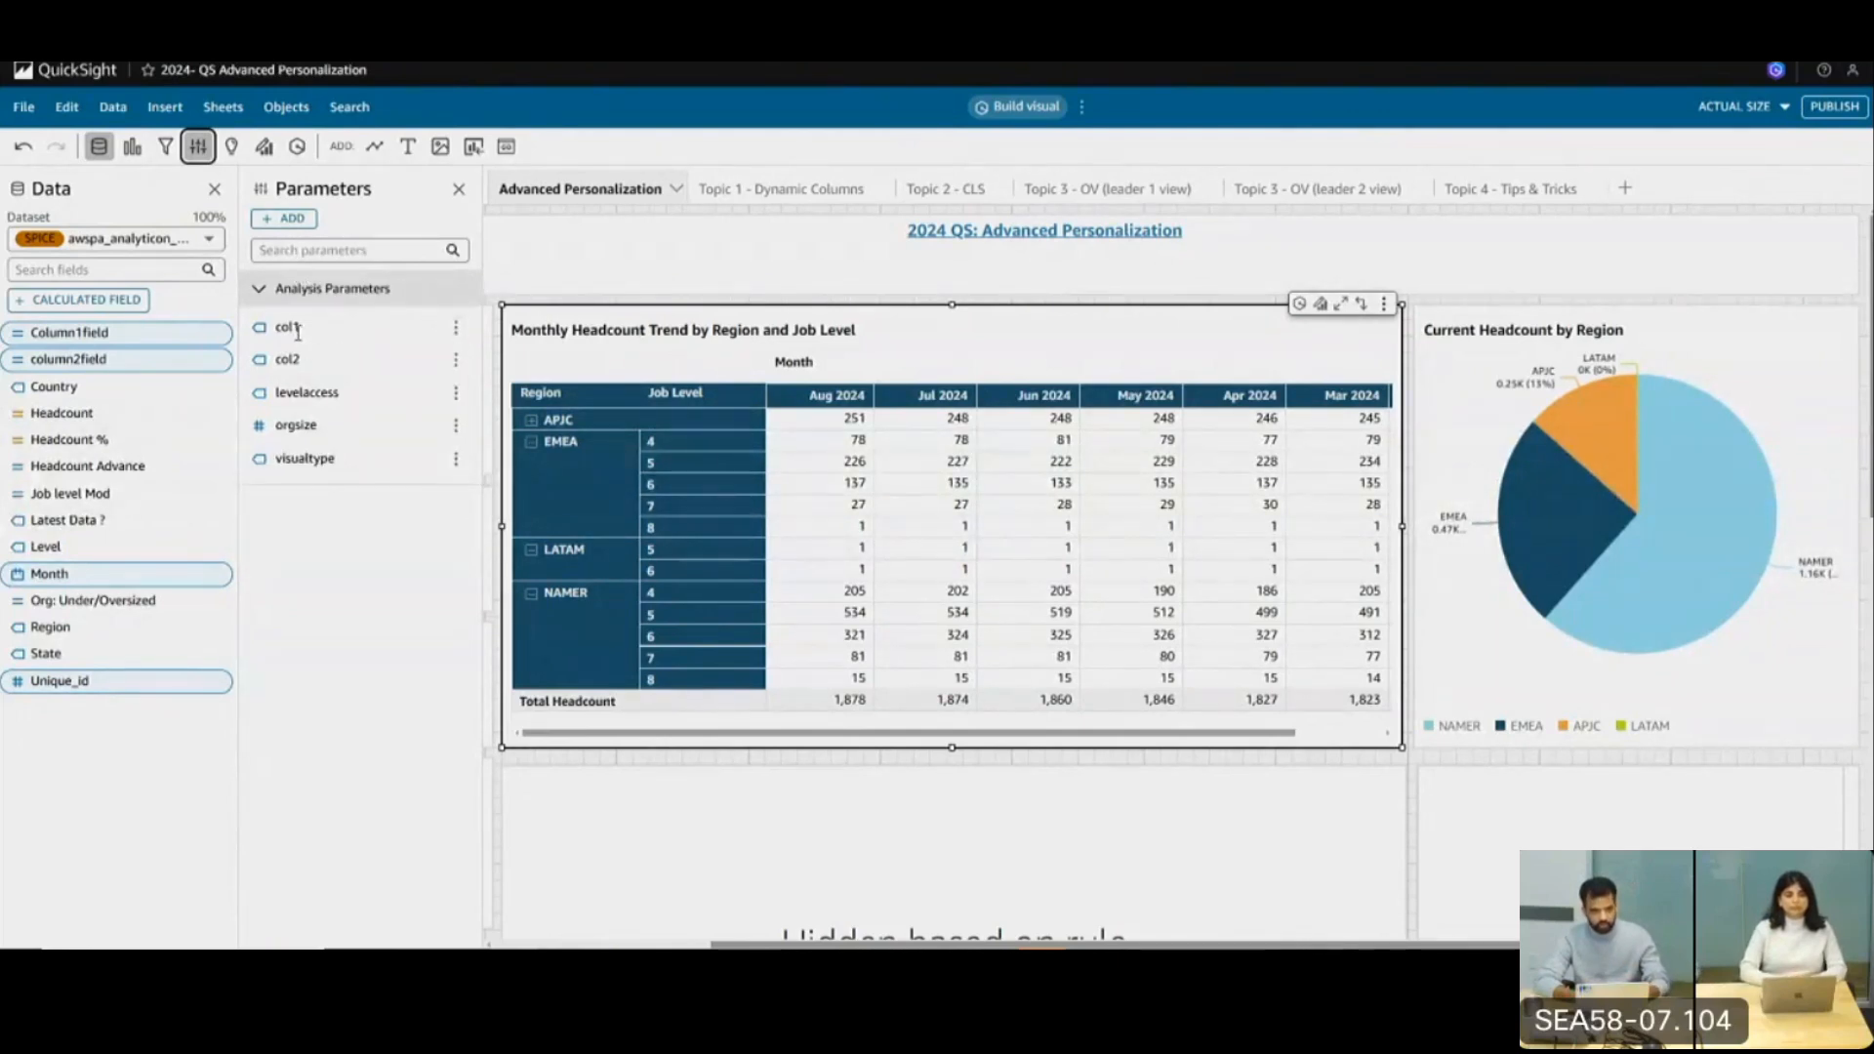
pyautogui.click(456, 327)
pyautogui.click(471, 353)
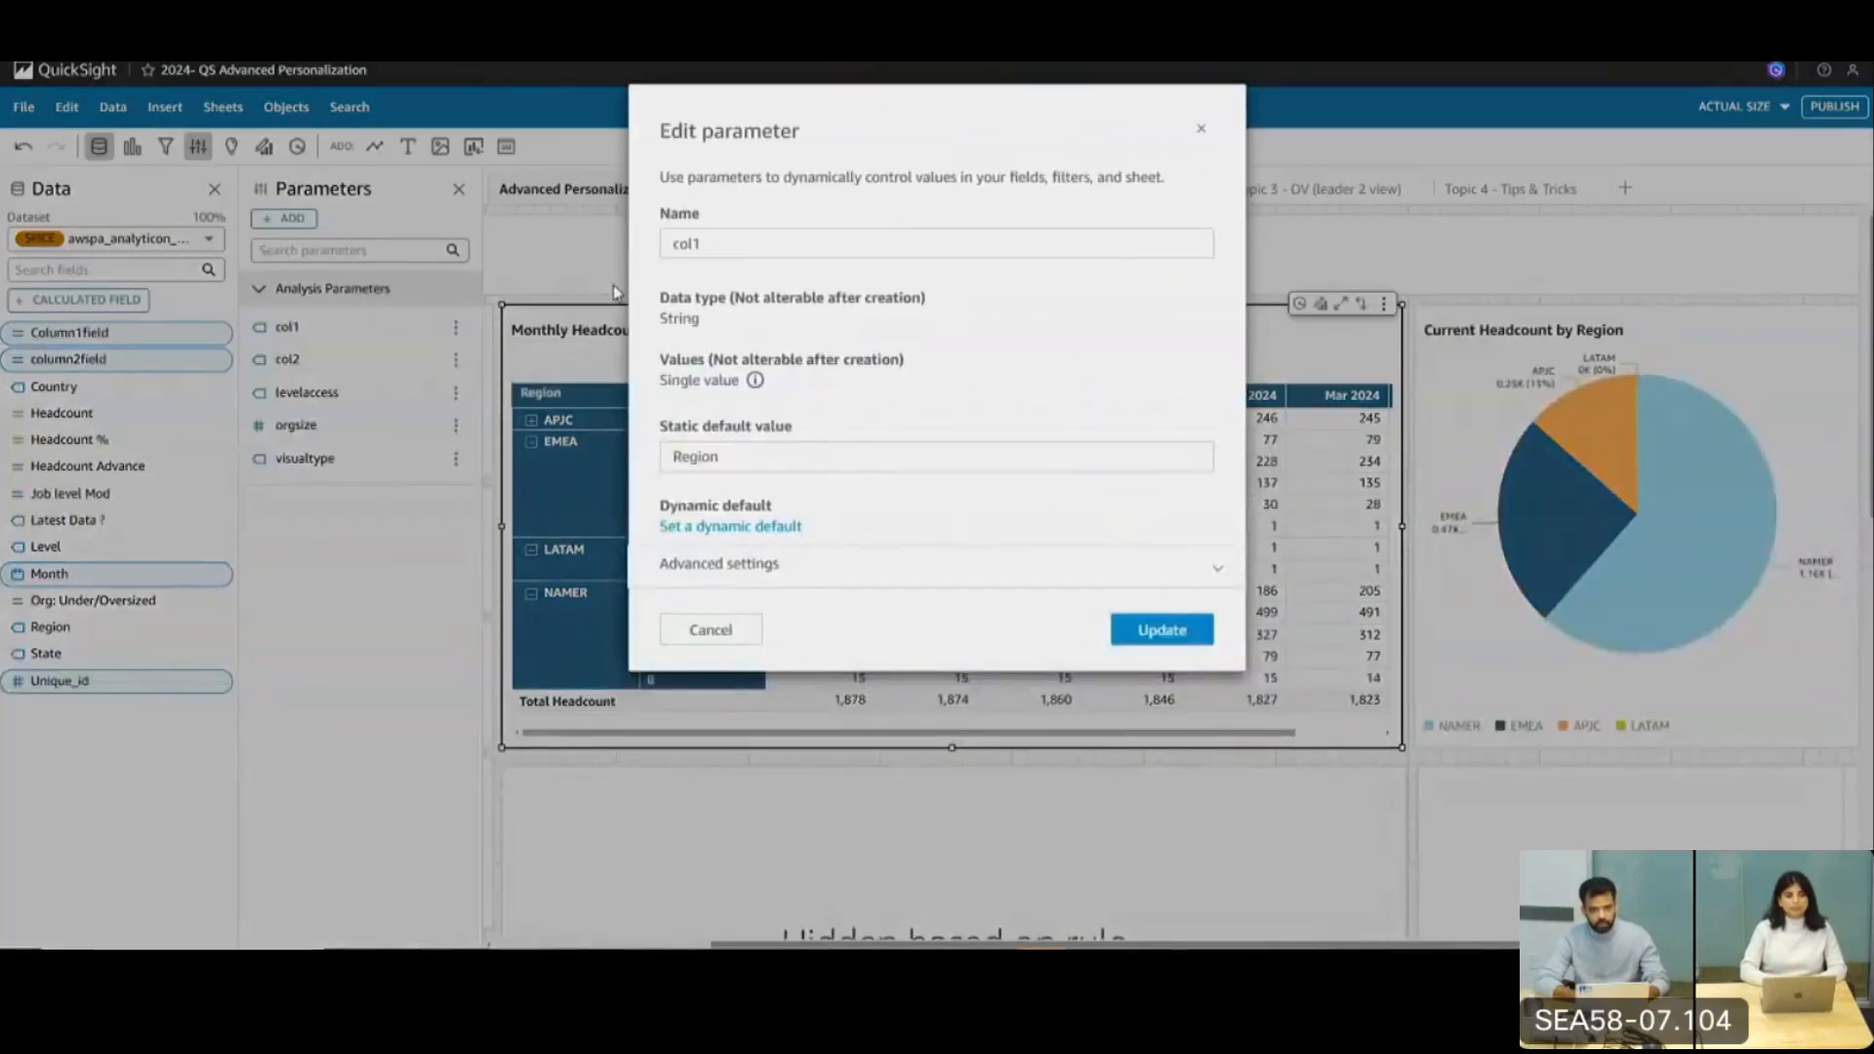
pyautogui.doubleClick(686, 242)
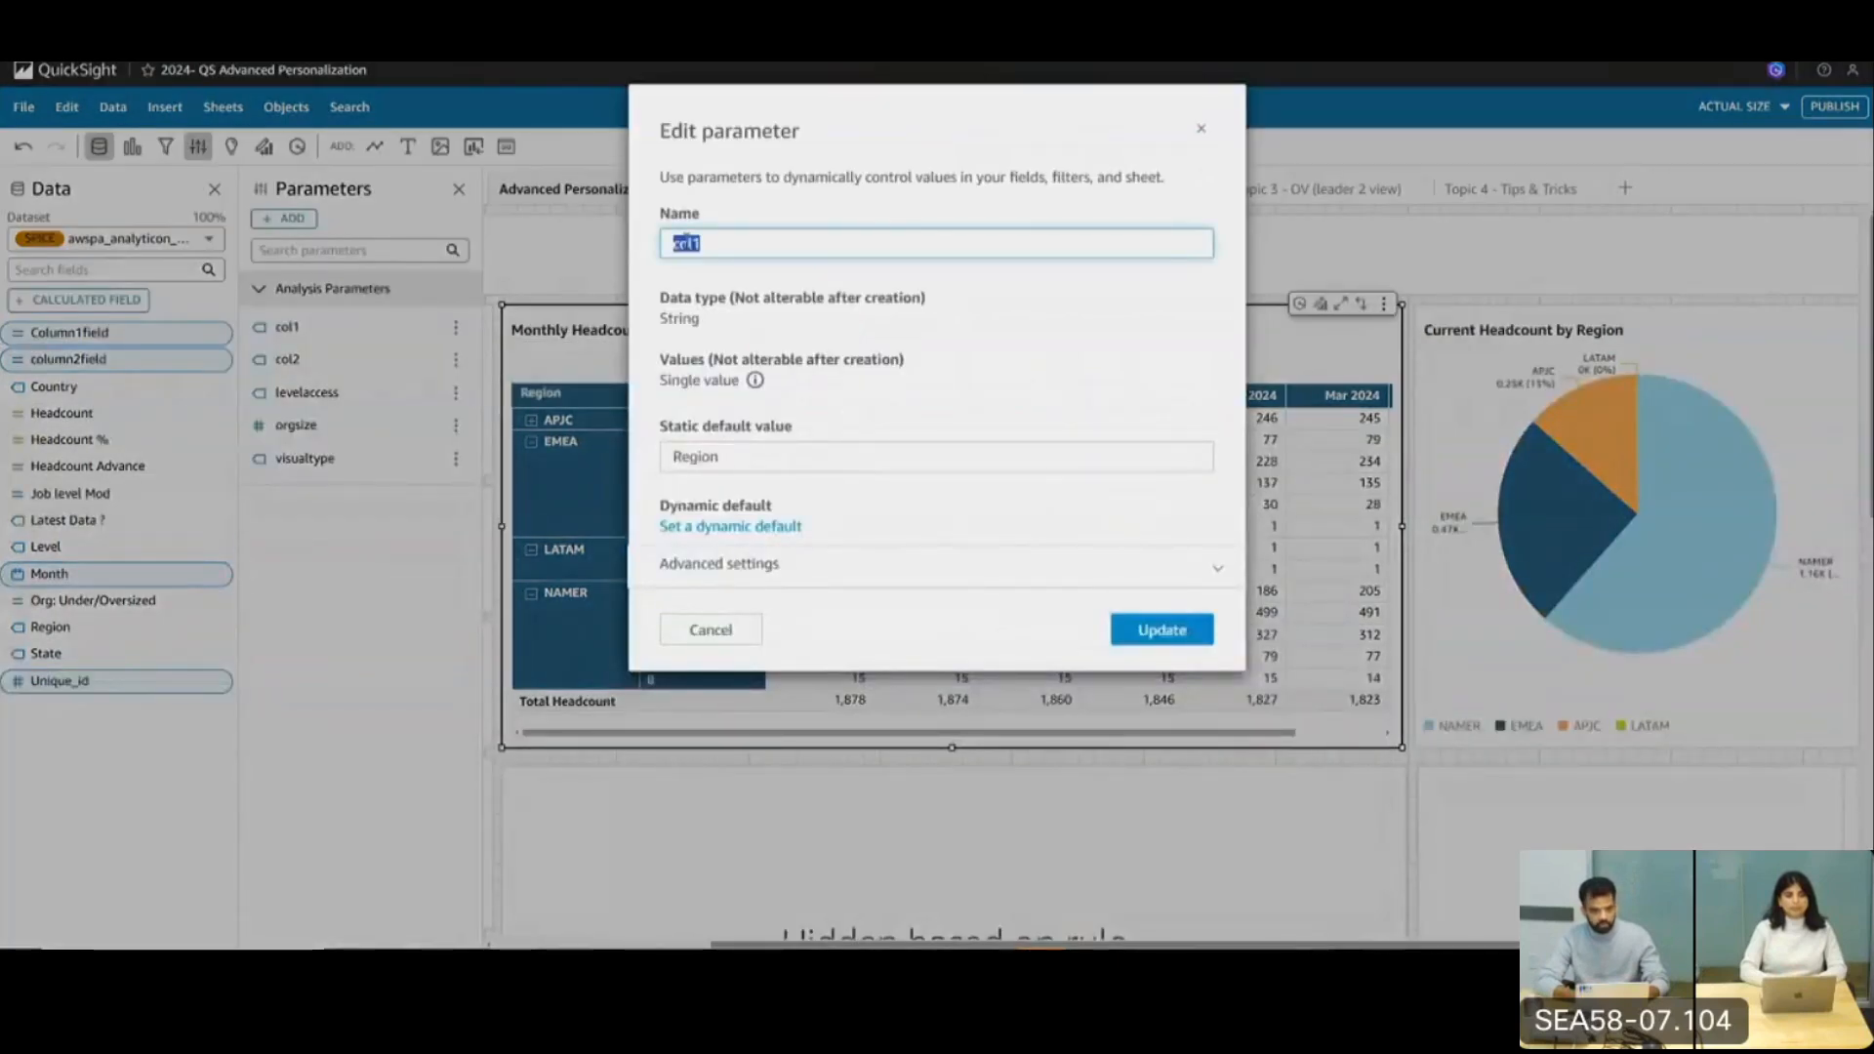
pyautogui.doubleClick(690, 318)
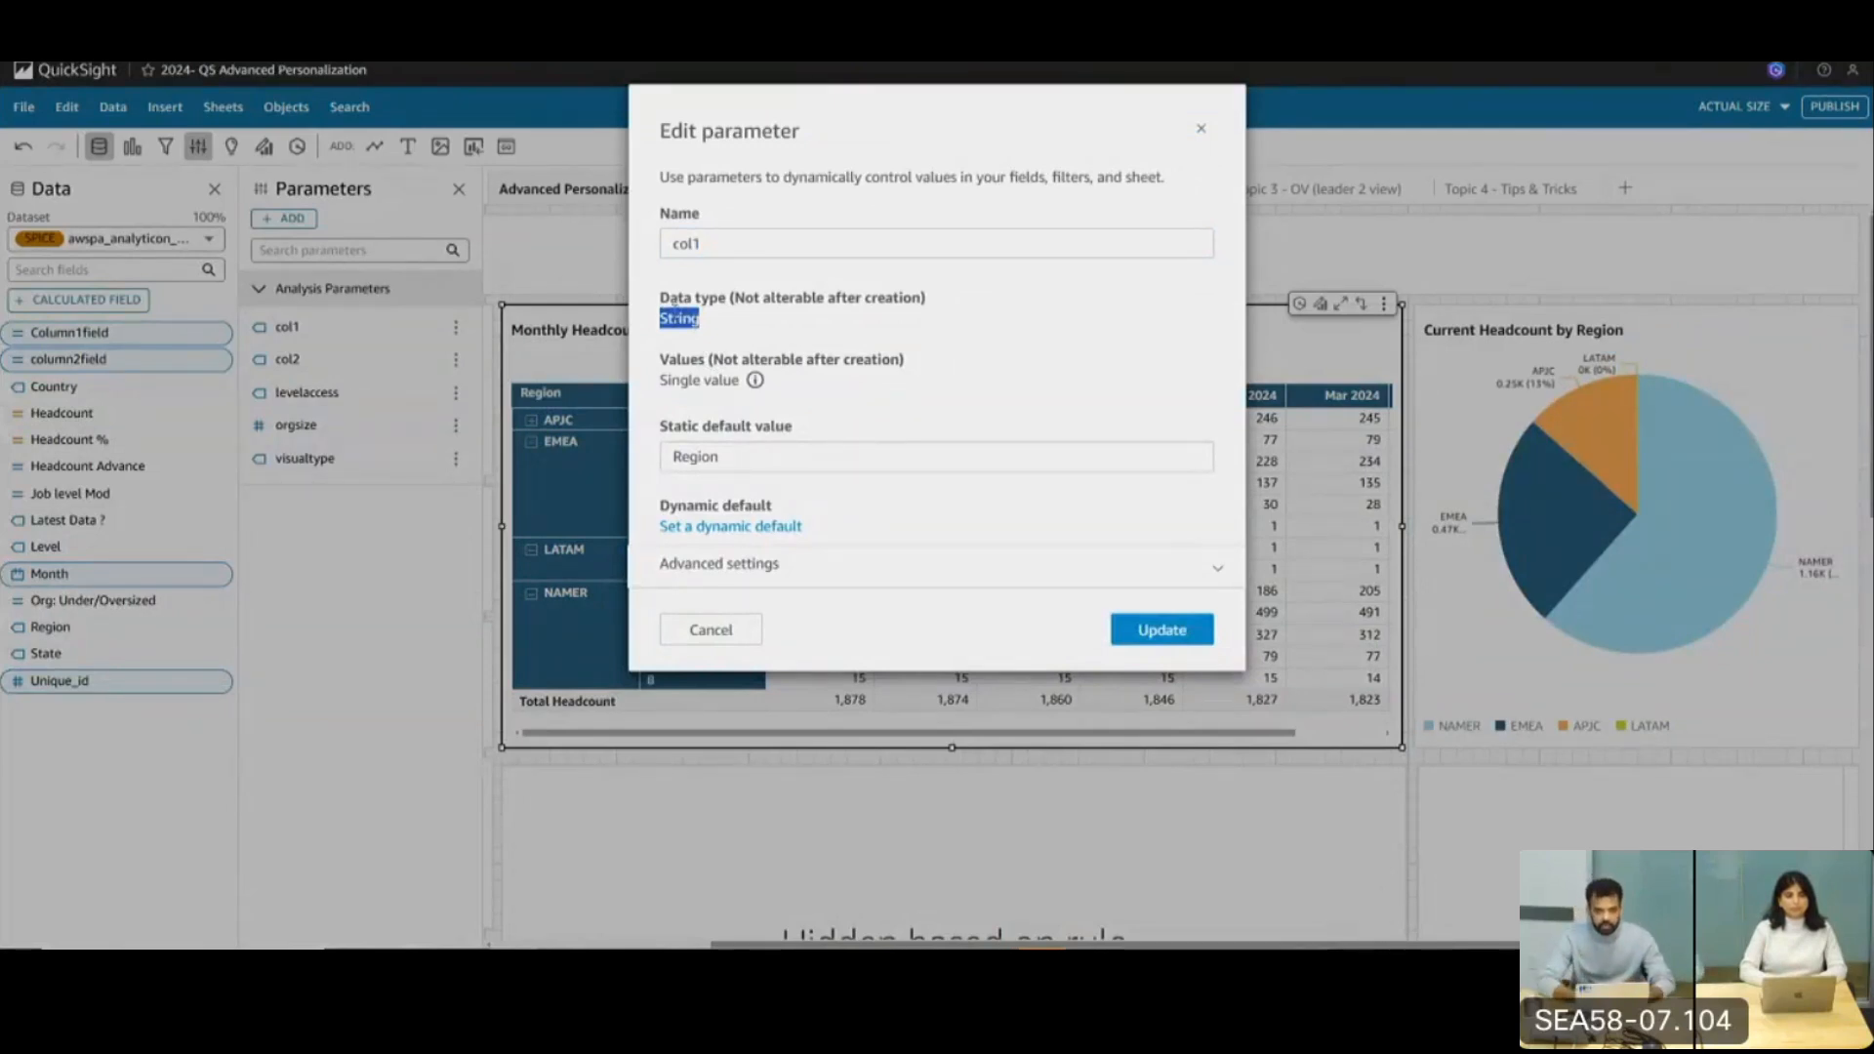
pyautogui.tripleClick(724, 382)
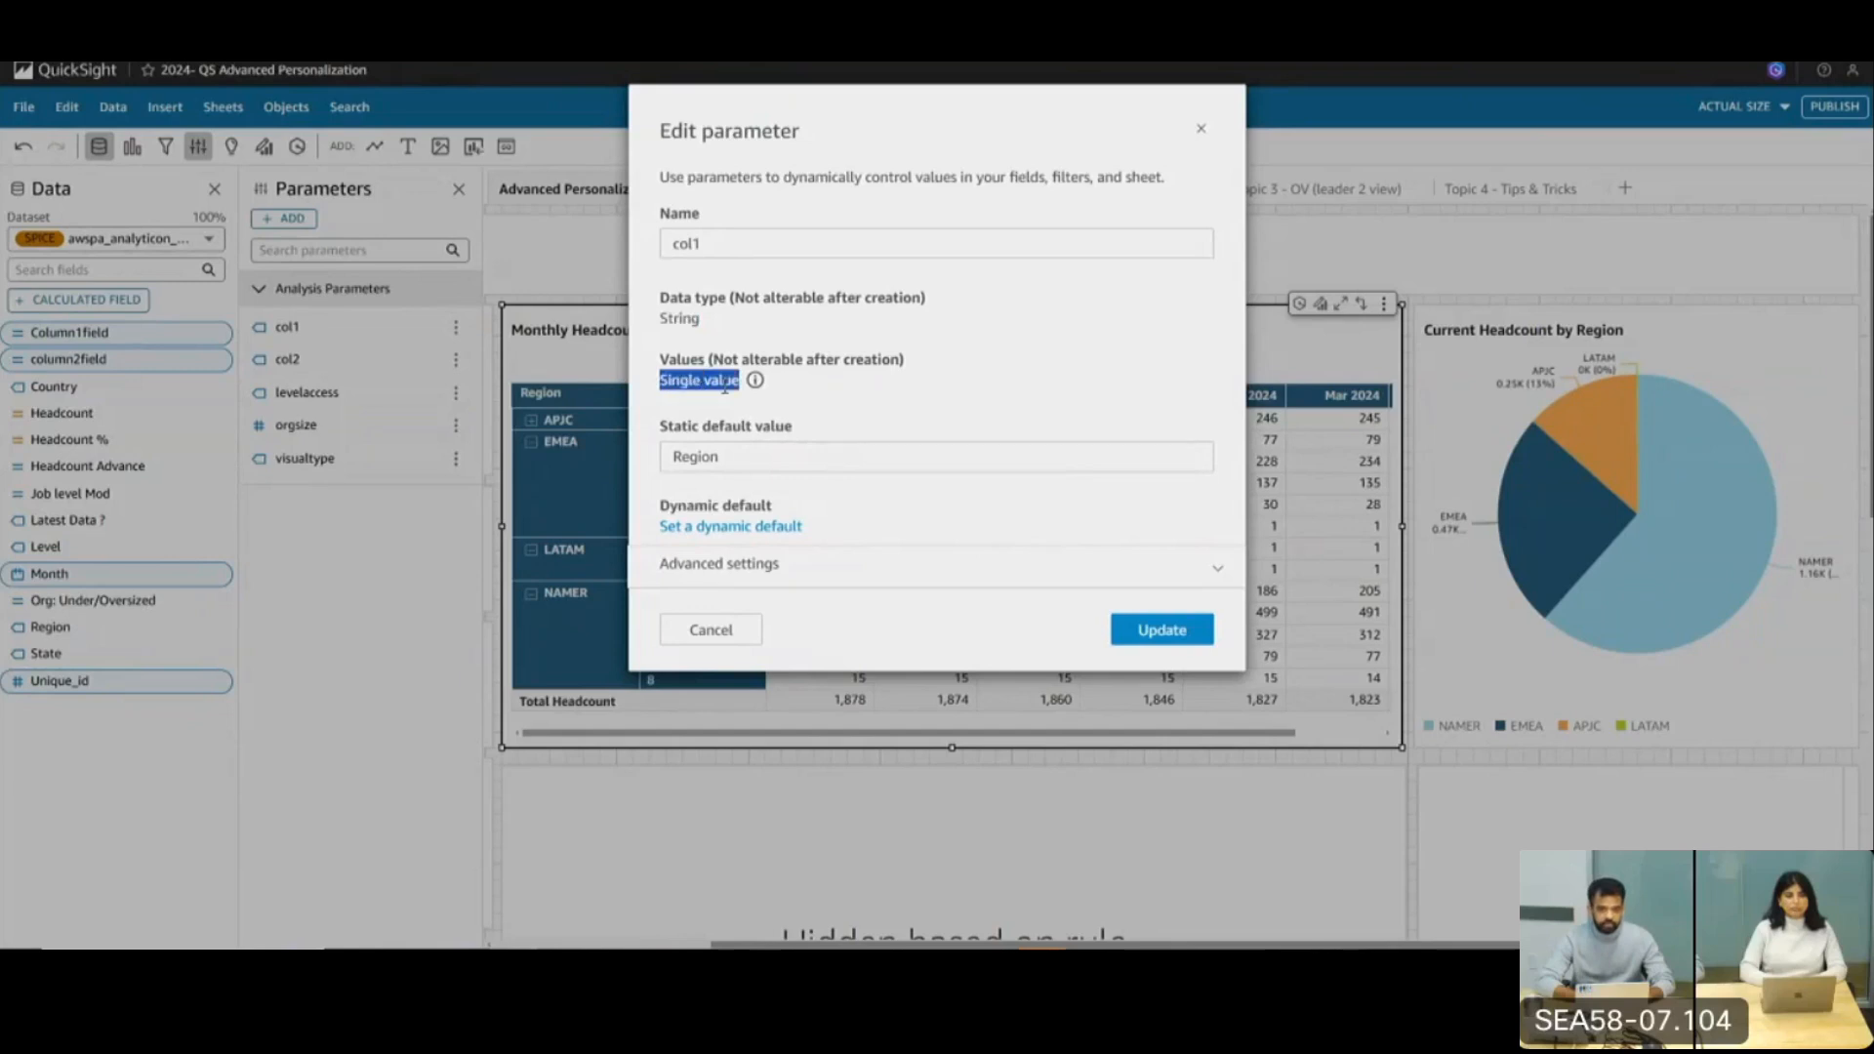
pyautogui.click(727, 387)
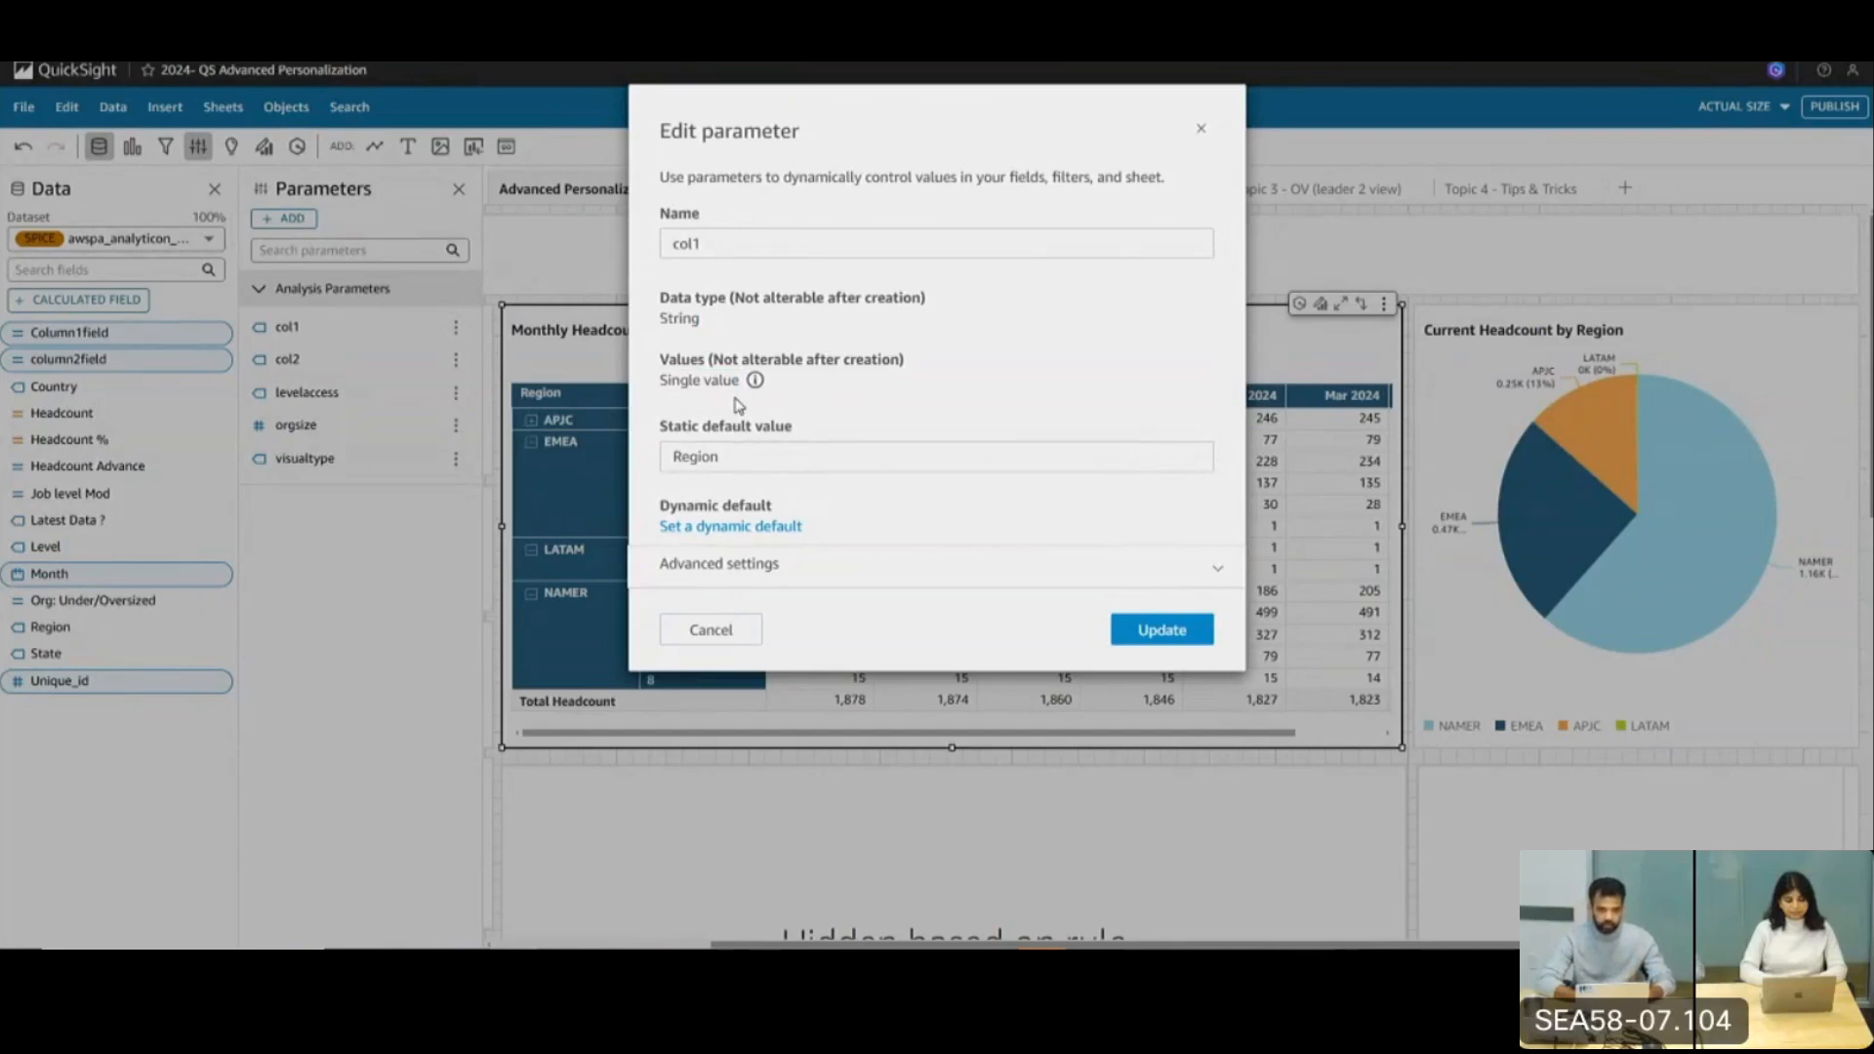
# Examine the col1 parameter's static default value and advanced settings, and close it without saving
pyautogui.click(737, 449)
pyautogui.doubleClick(737, 450)
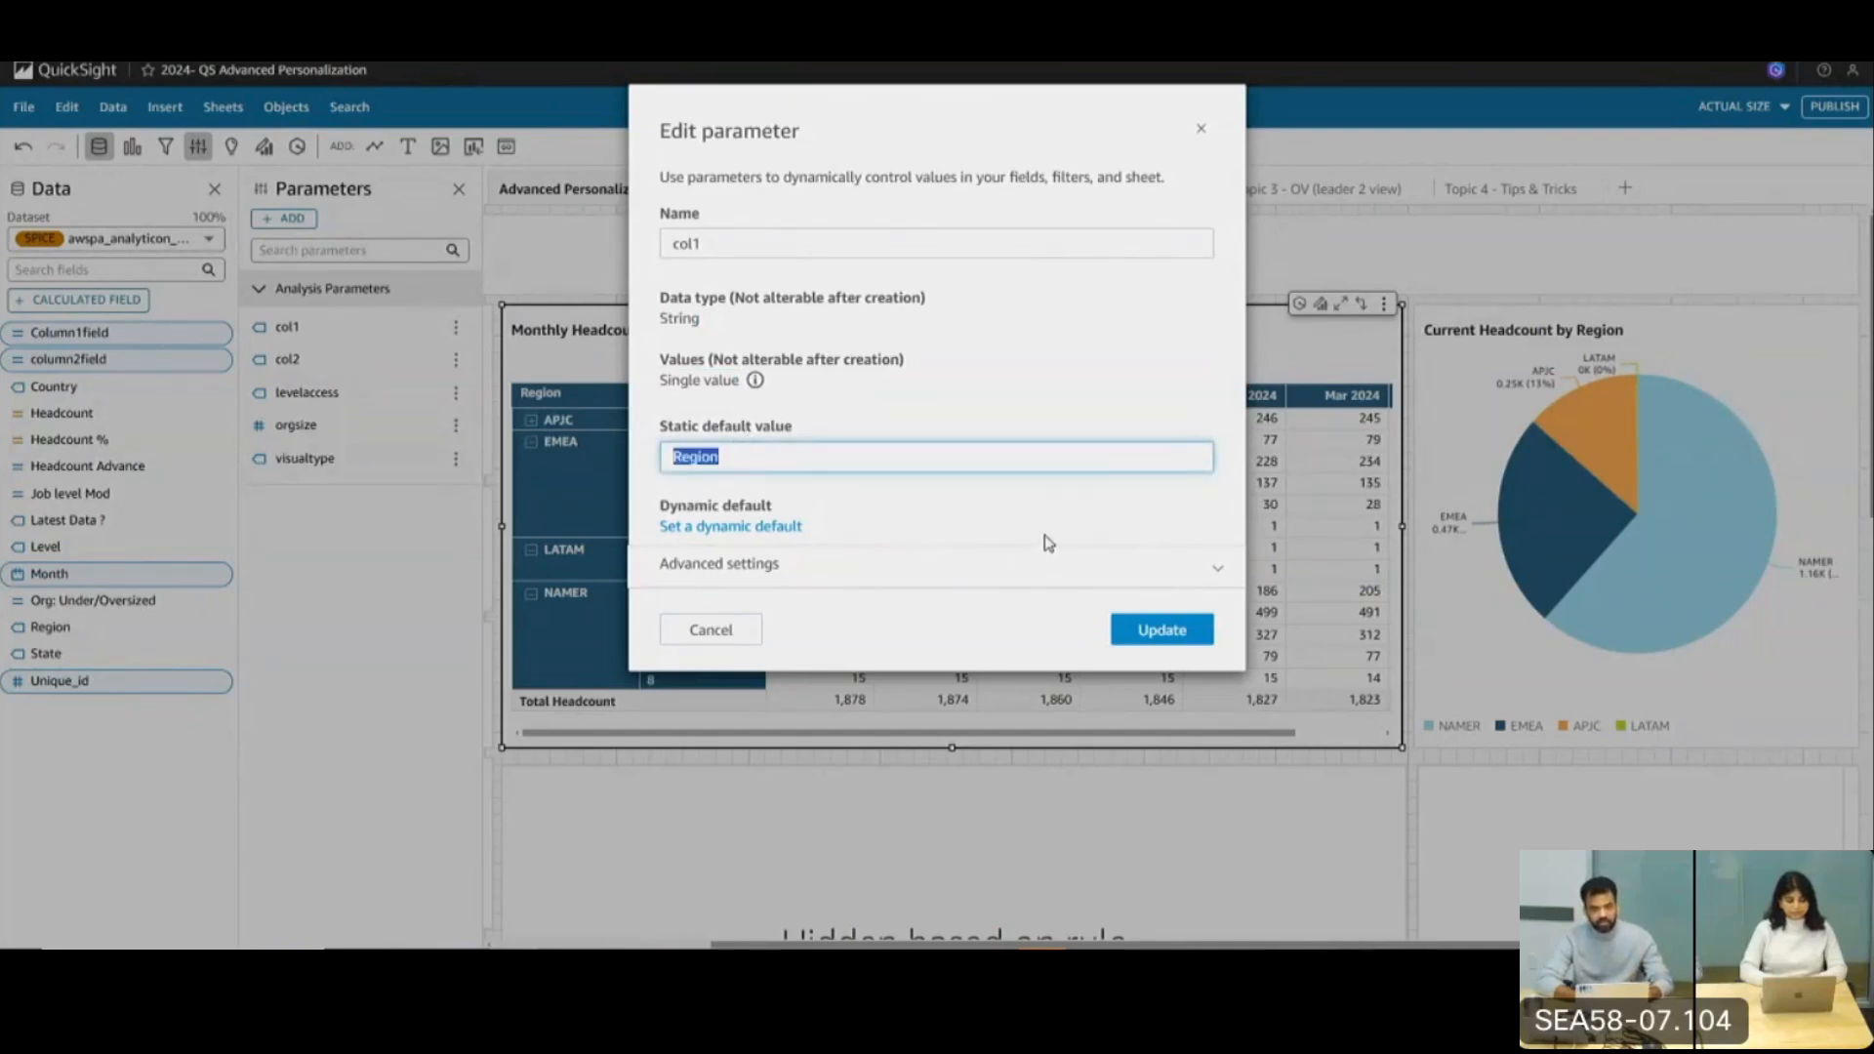
pyautogui.click(1186, 568)
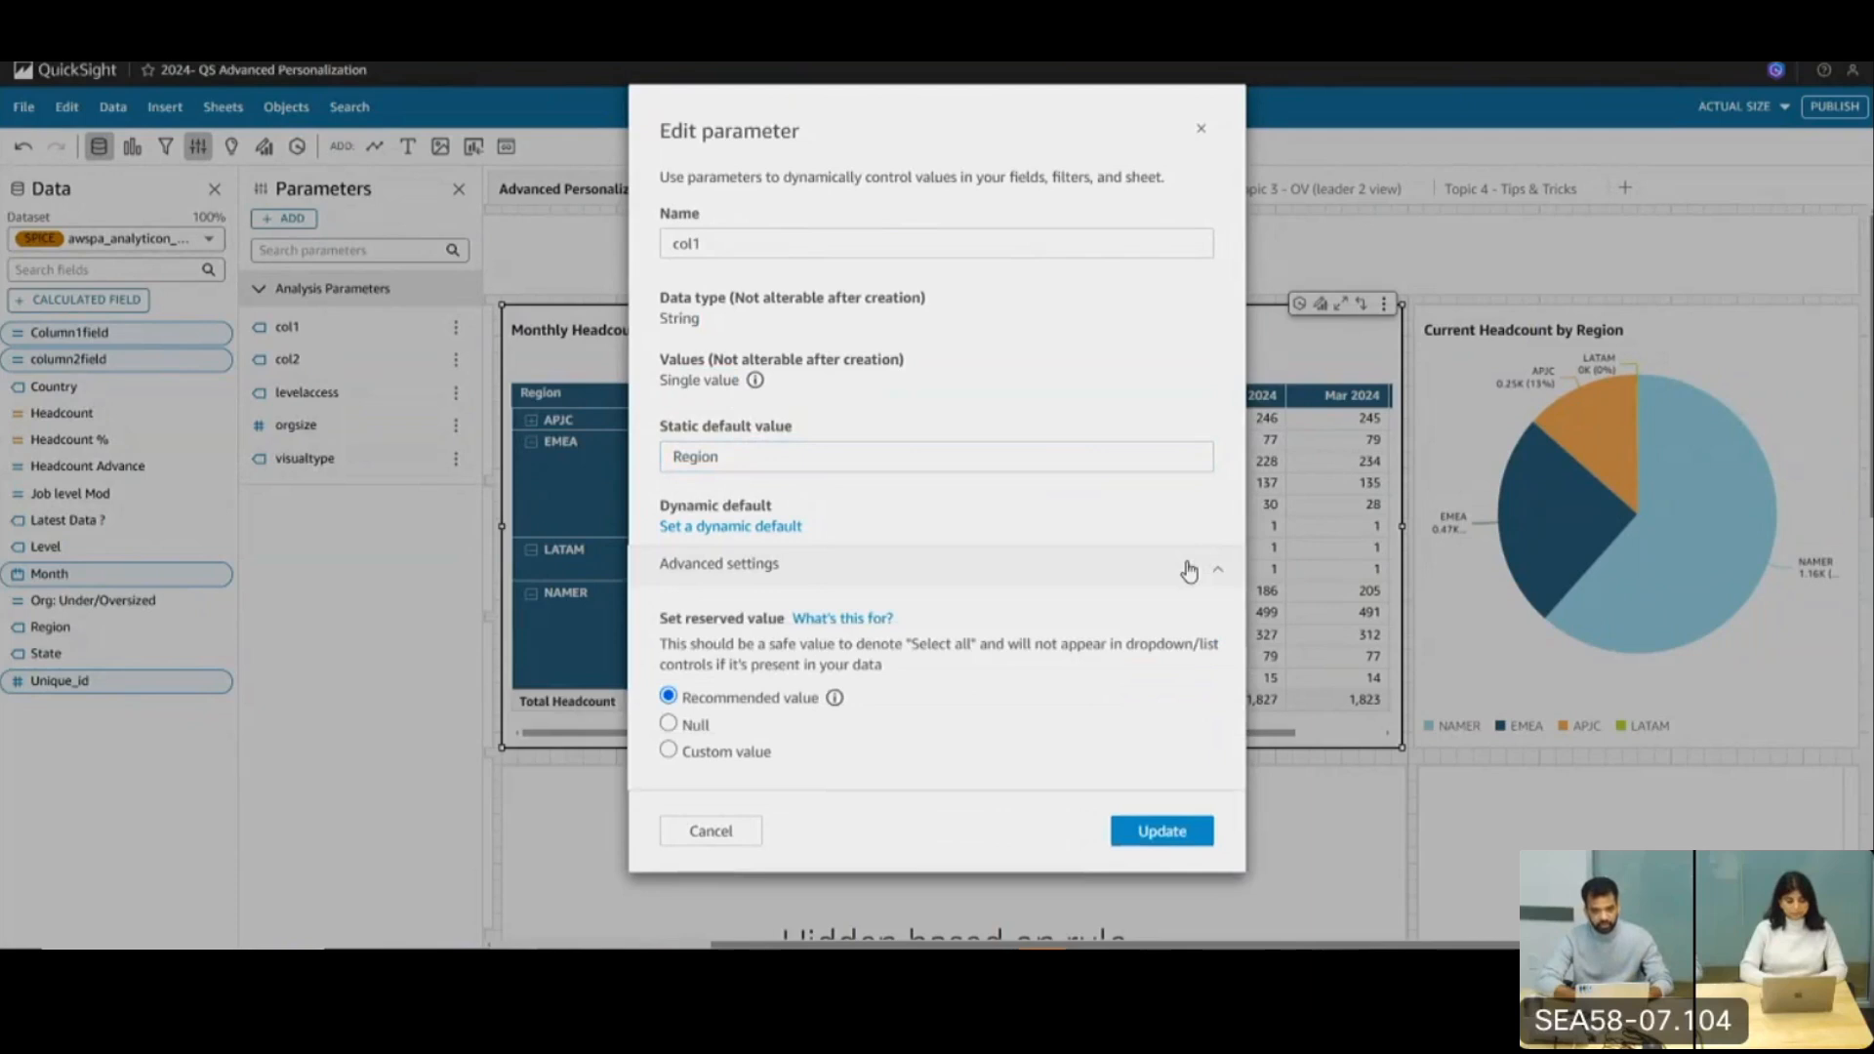
pyautogui.click(1188, 571)
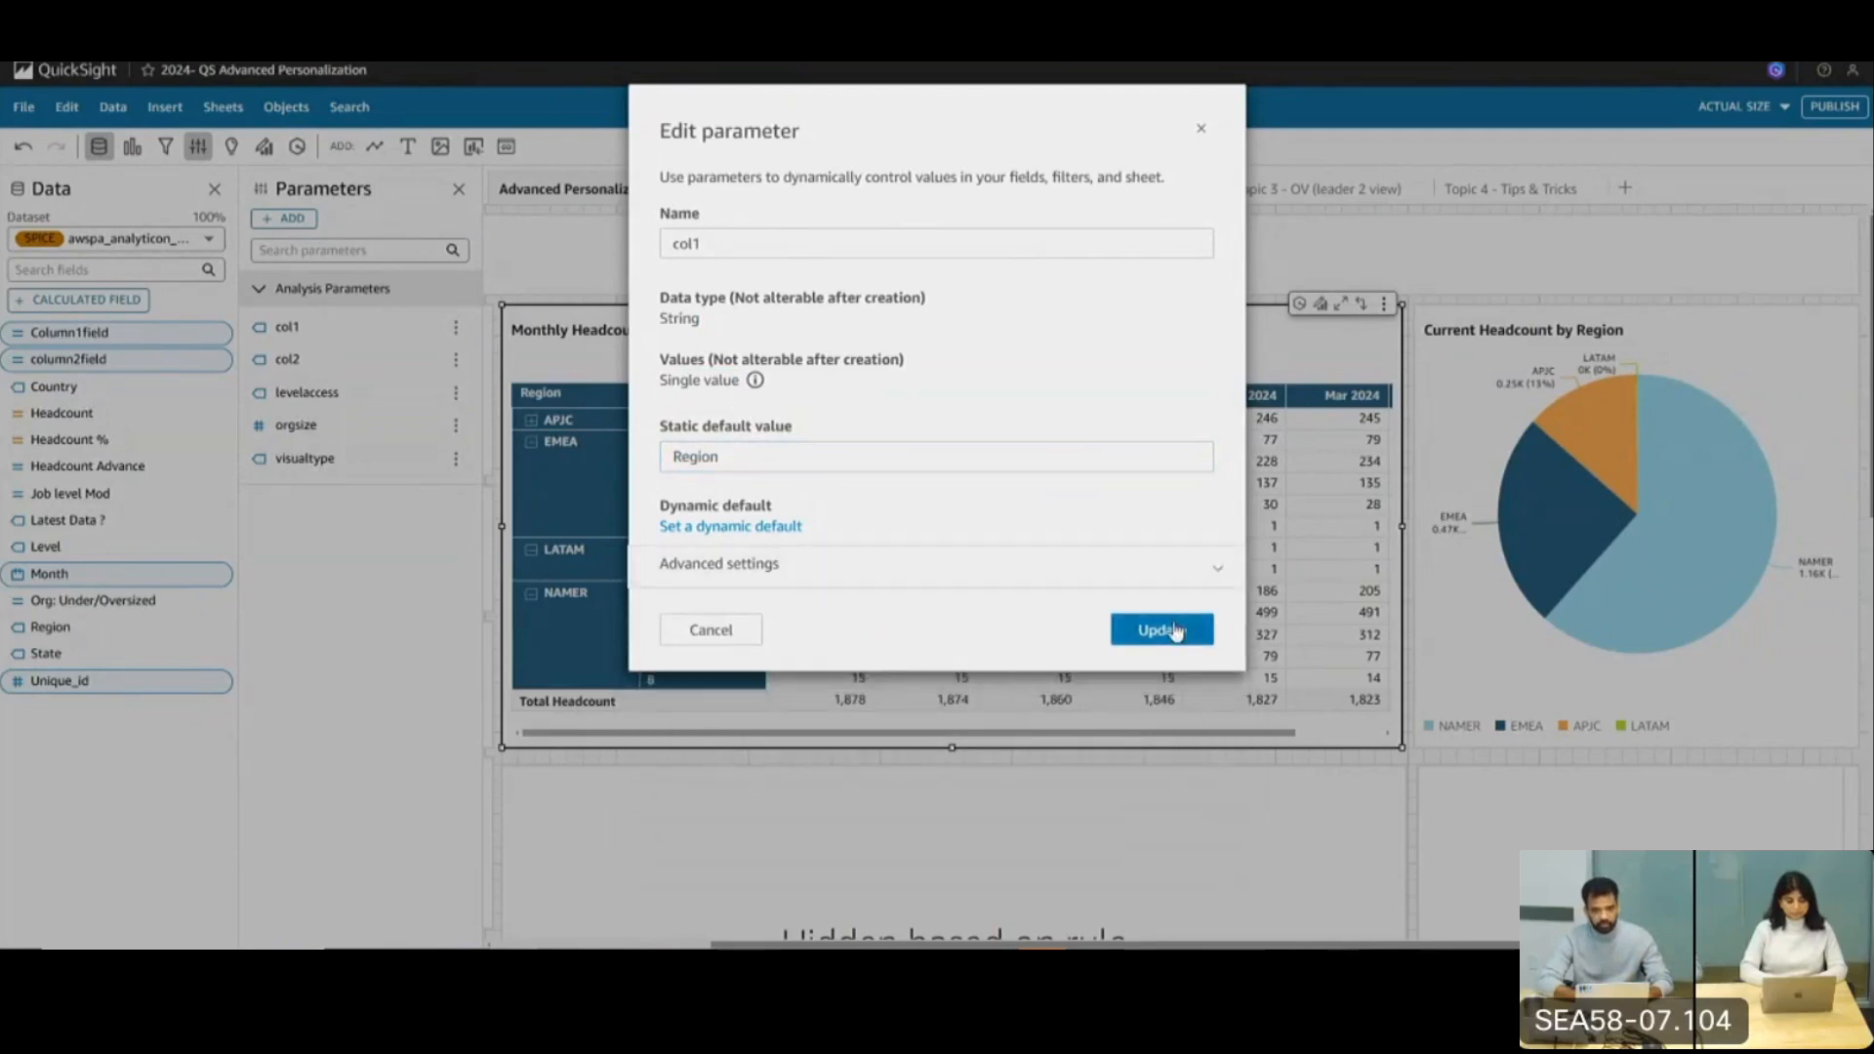
pyautogui.click(747, 633)
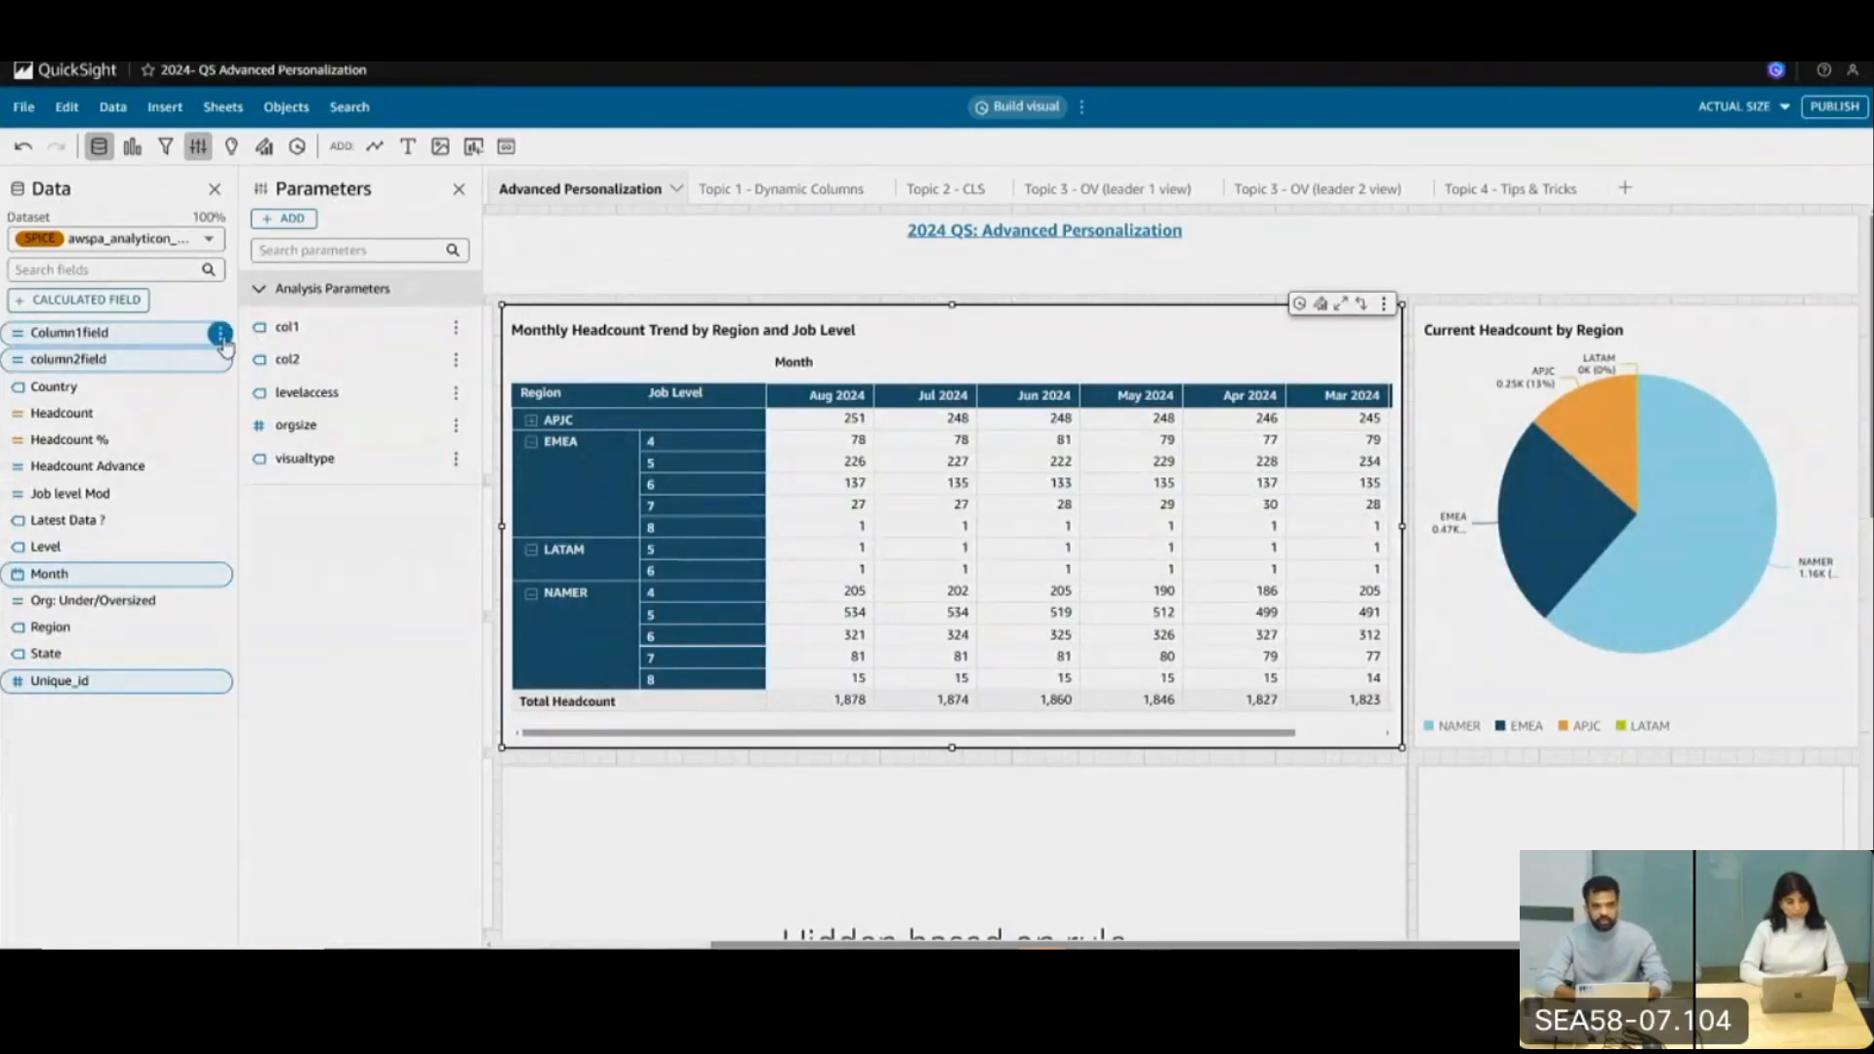
pyautogui.click(221, 334)
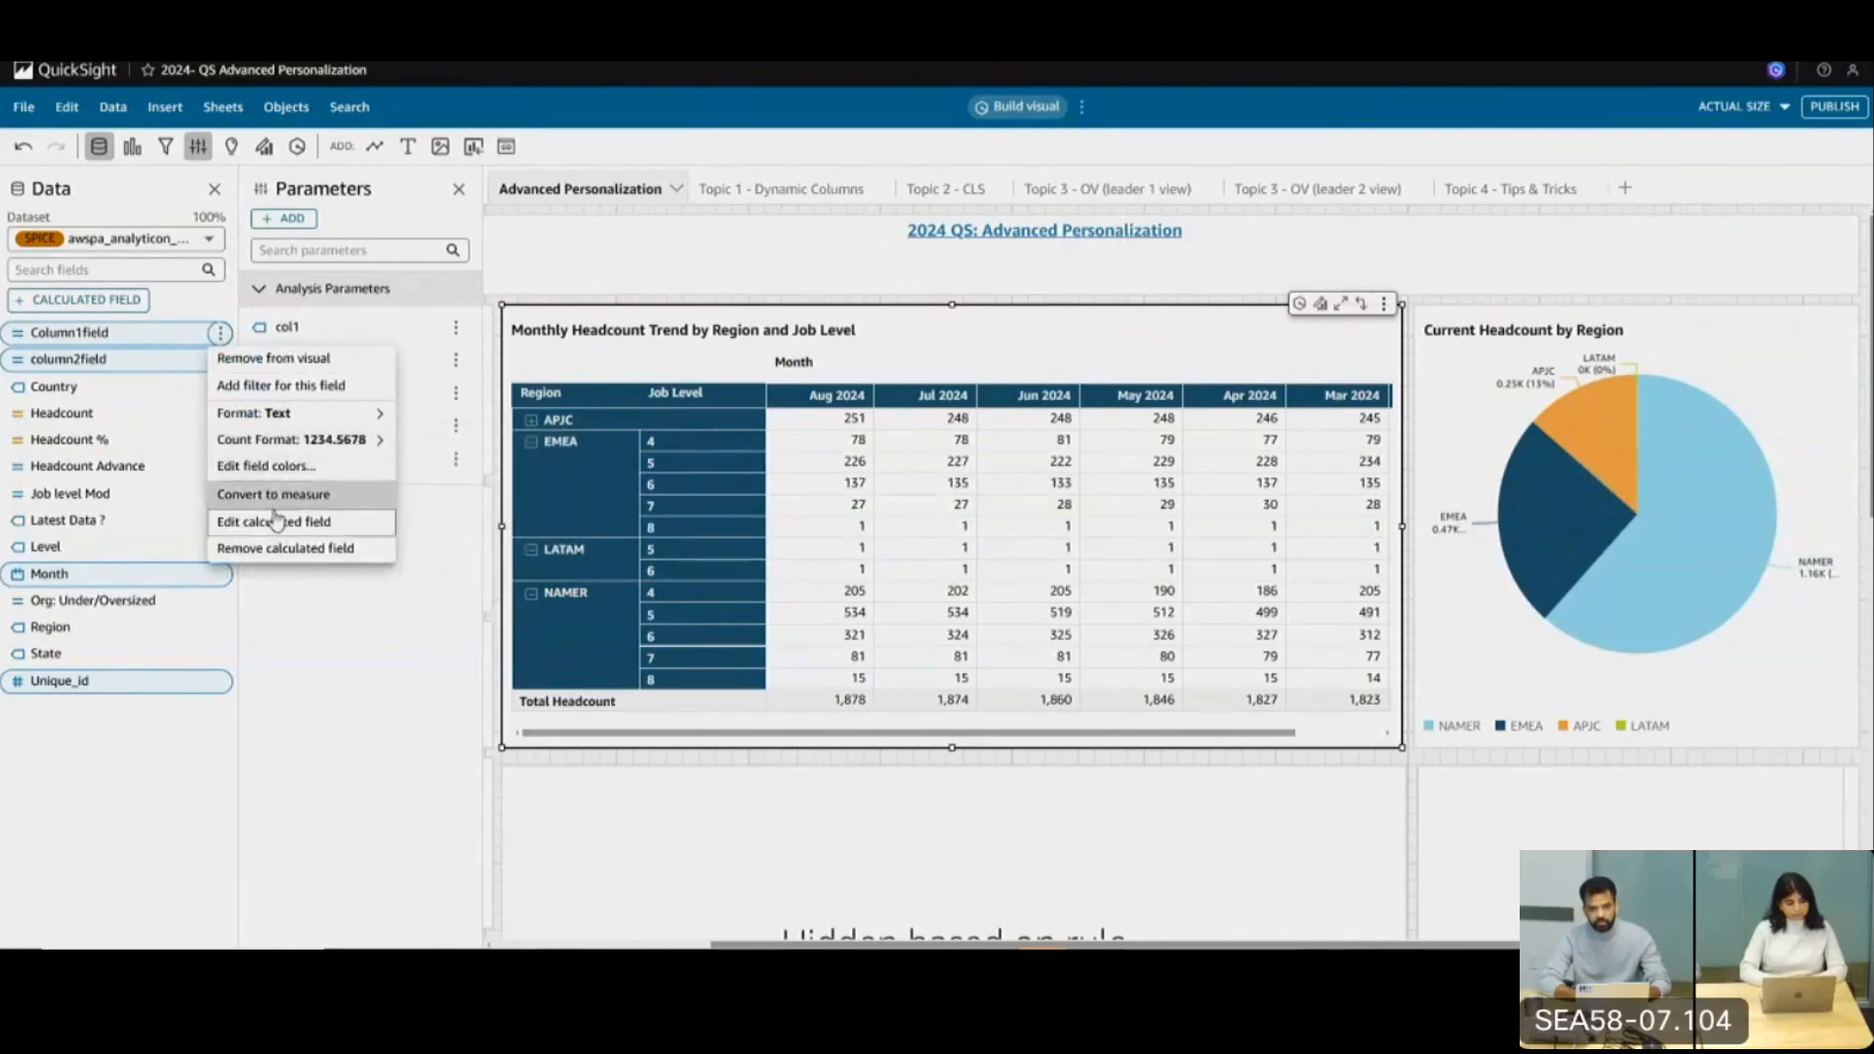
pyautogui.click(340, 606)
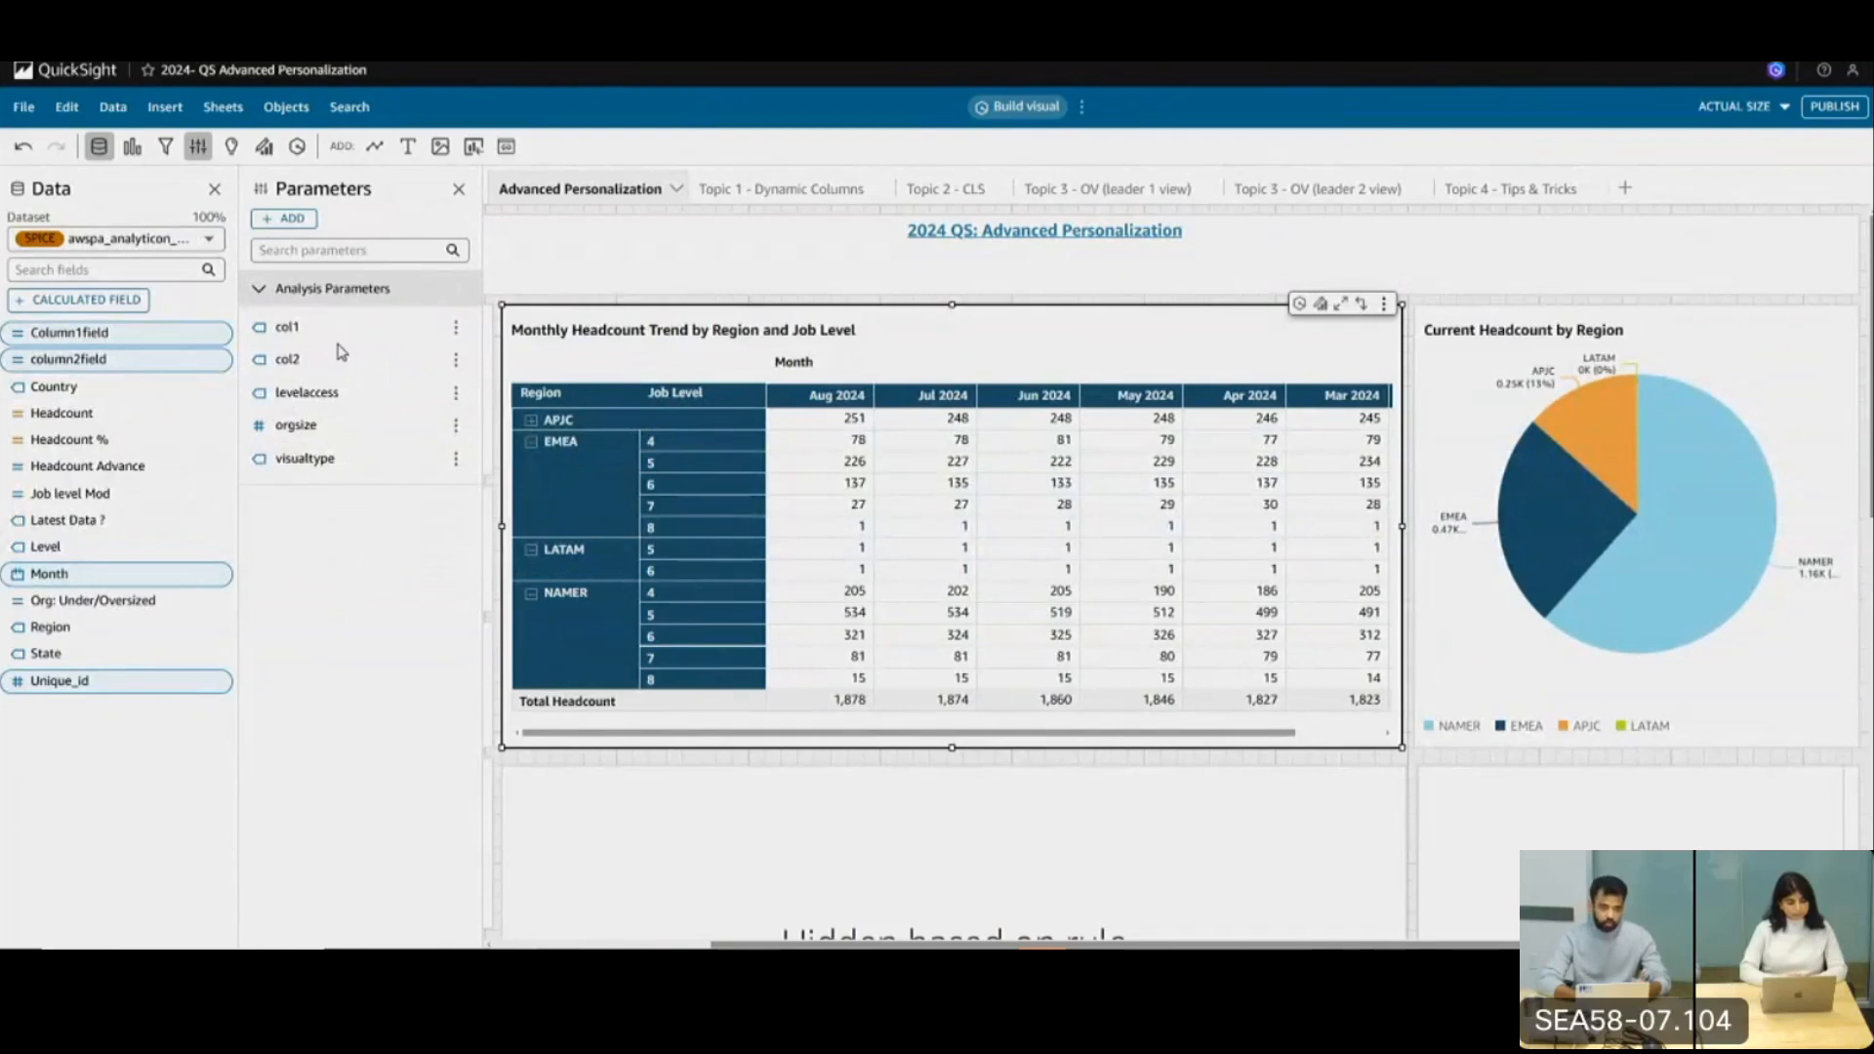
pyautogui.hscroll(-5, 684, 403)
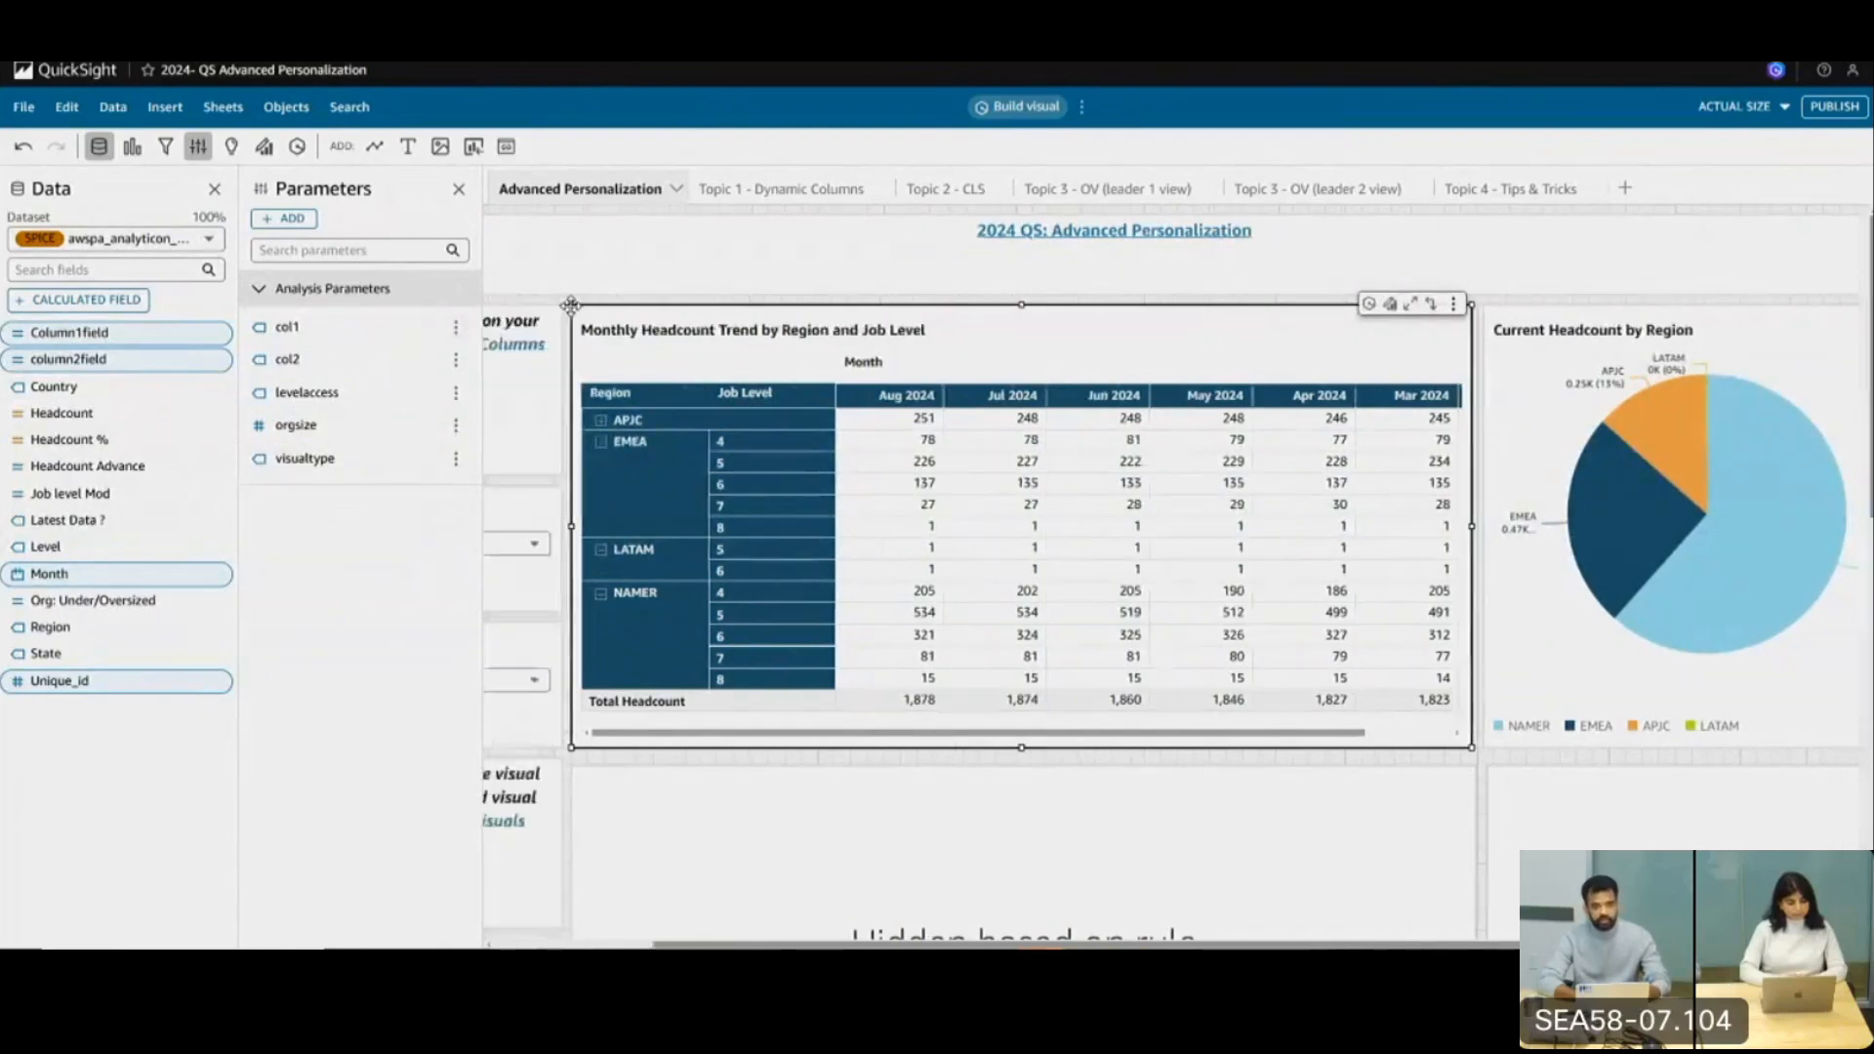
pyautogui.hscroll(-1, 606, 481)
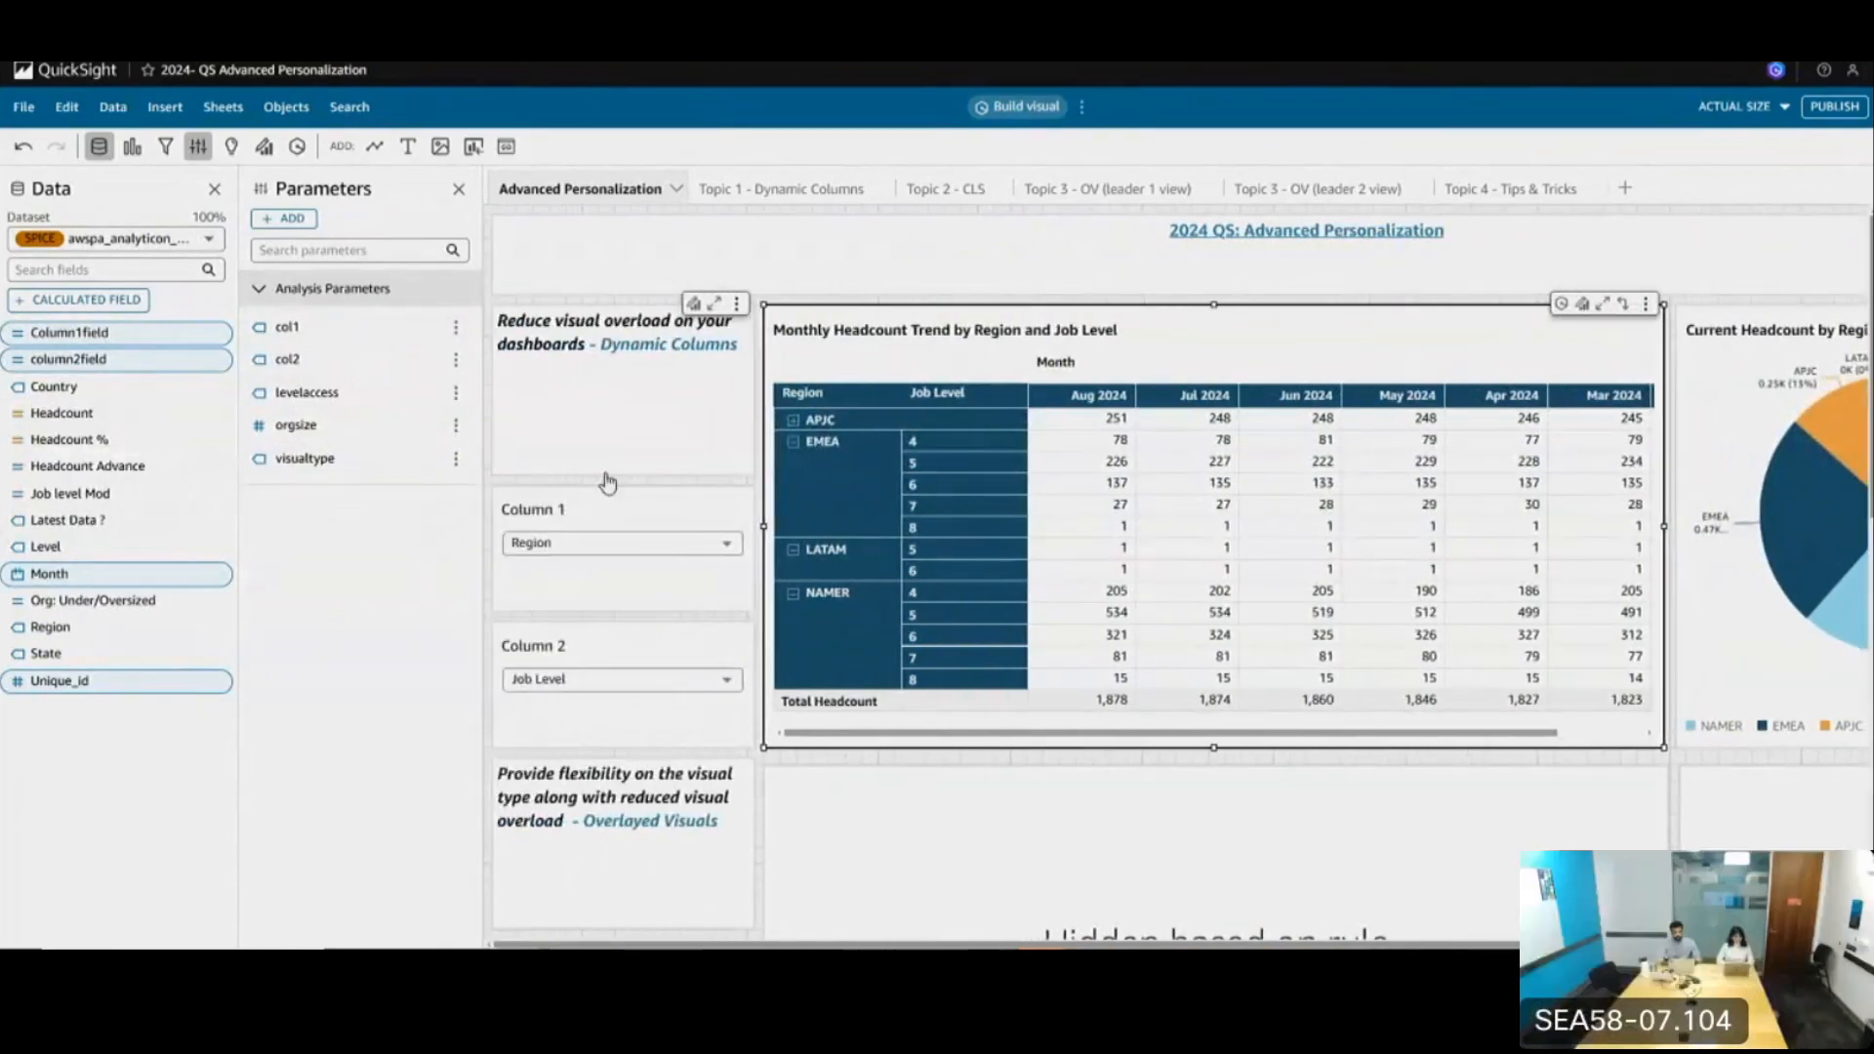
# Create a single-value string parameter named Caol12 with no default value, and skip connecting it to anything
pyautogui.click(288, 218)
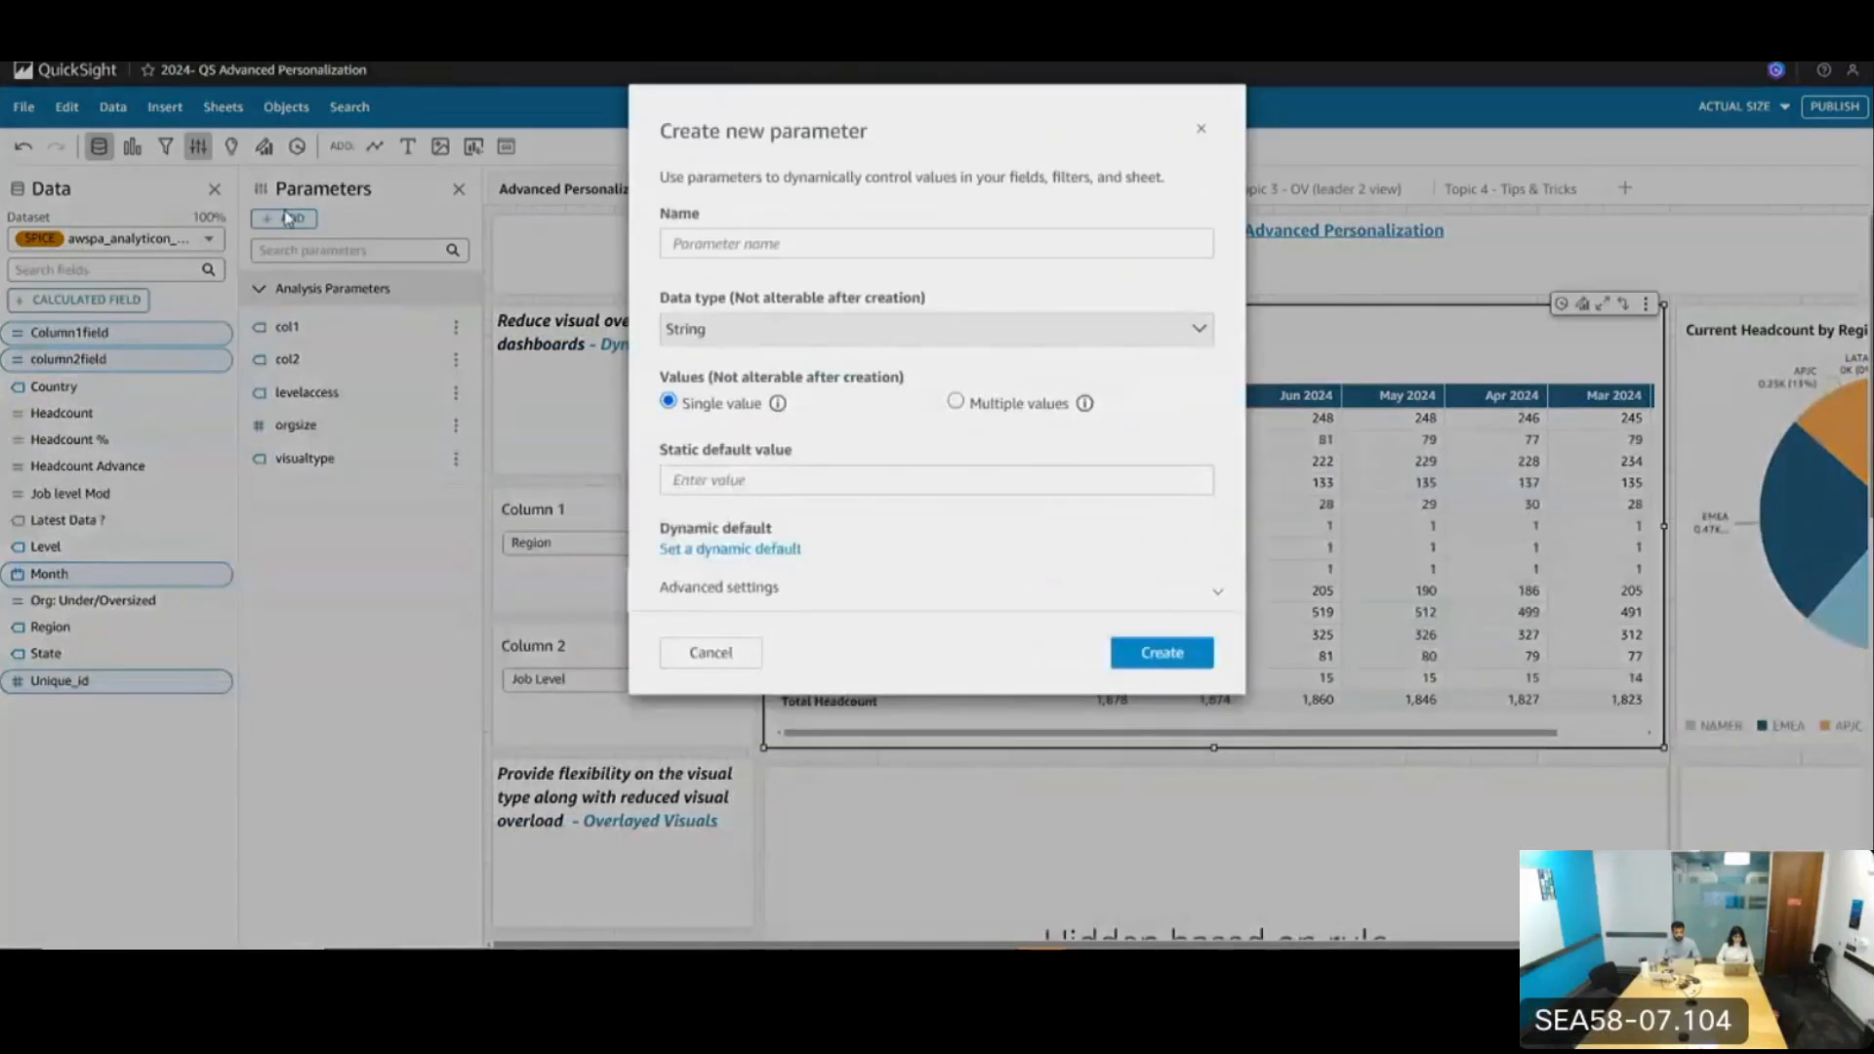
pyautogui.click(690, 246)
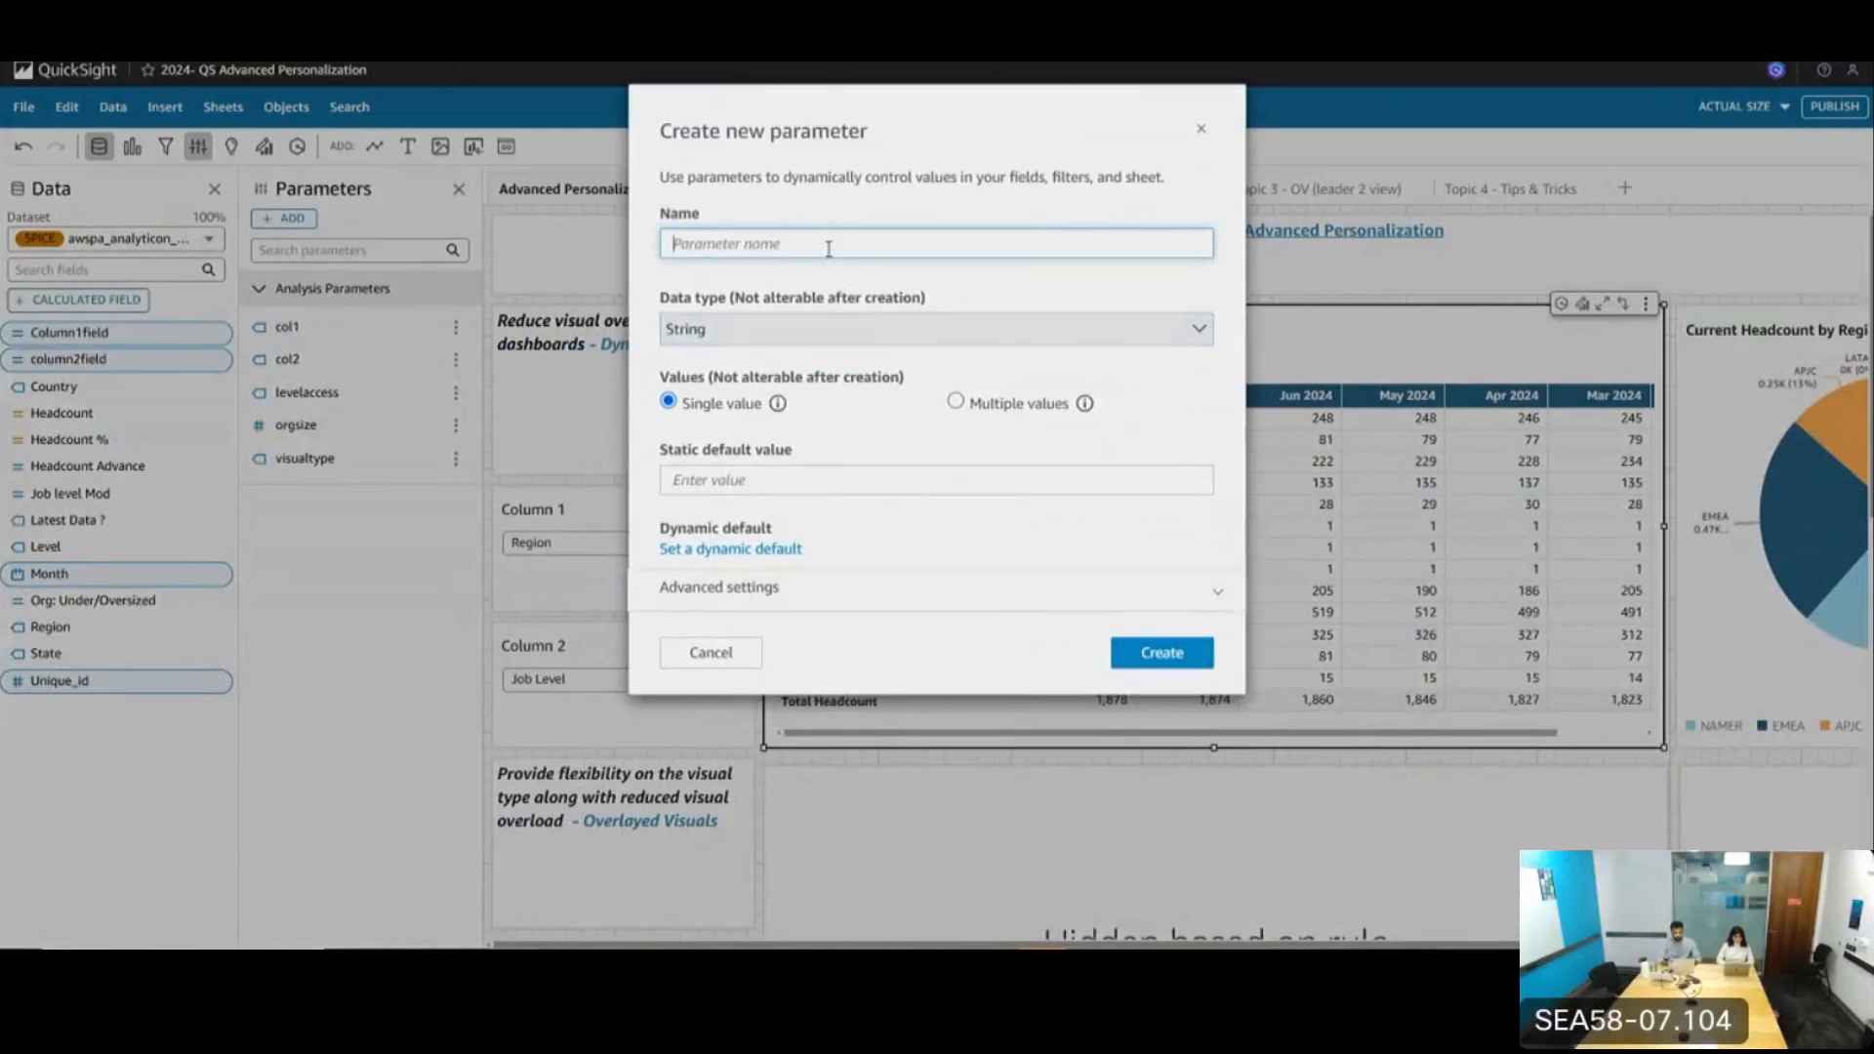
pyautogui.write('Caol12')
pyautogui.click(1029, 487)
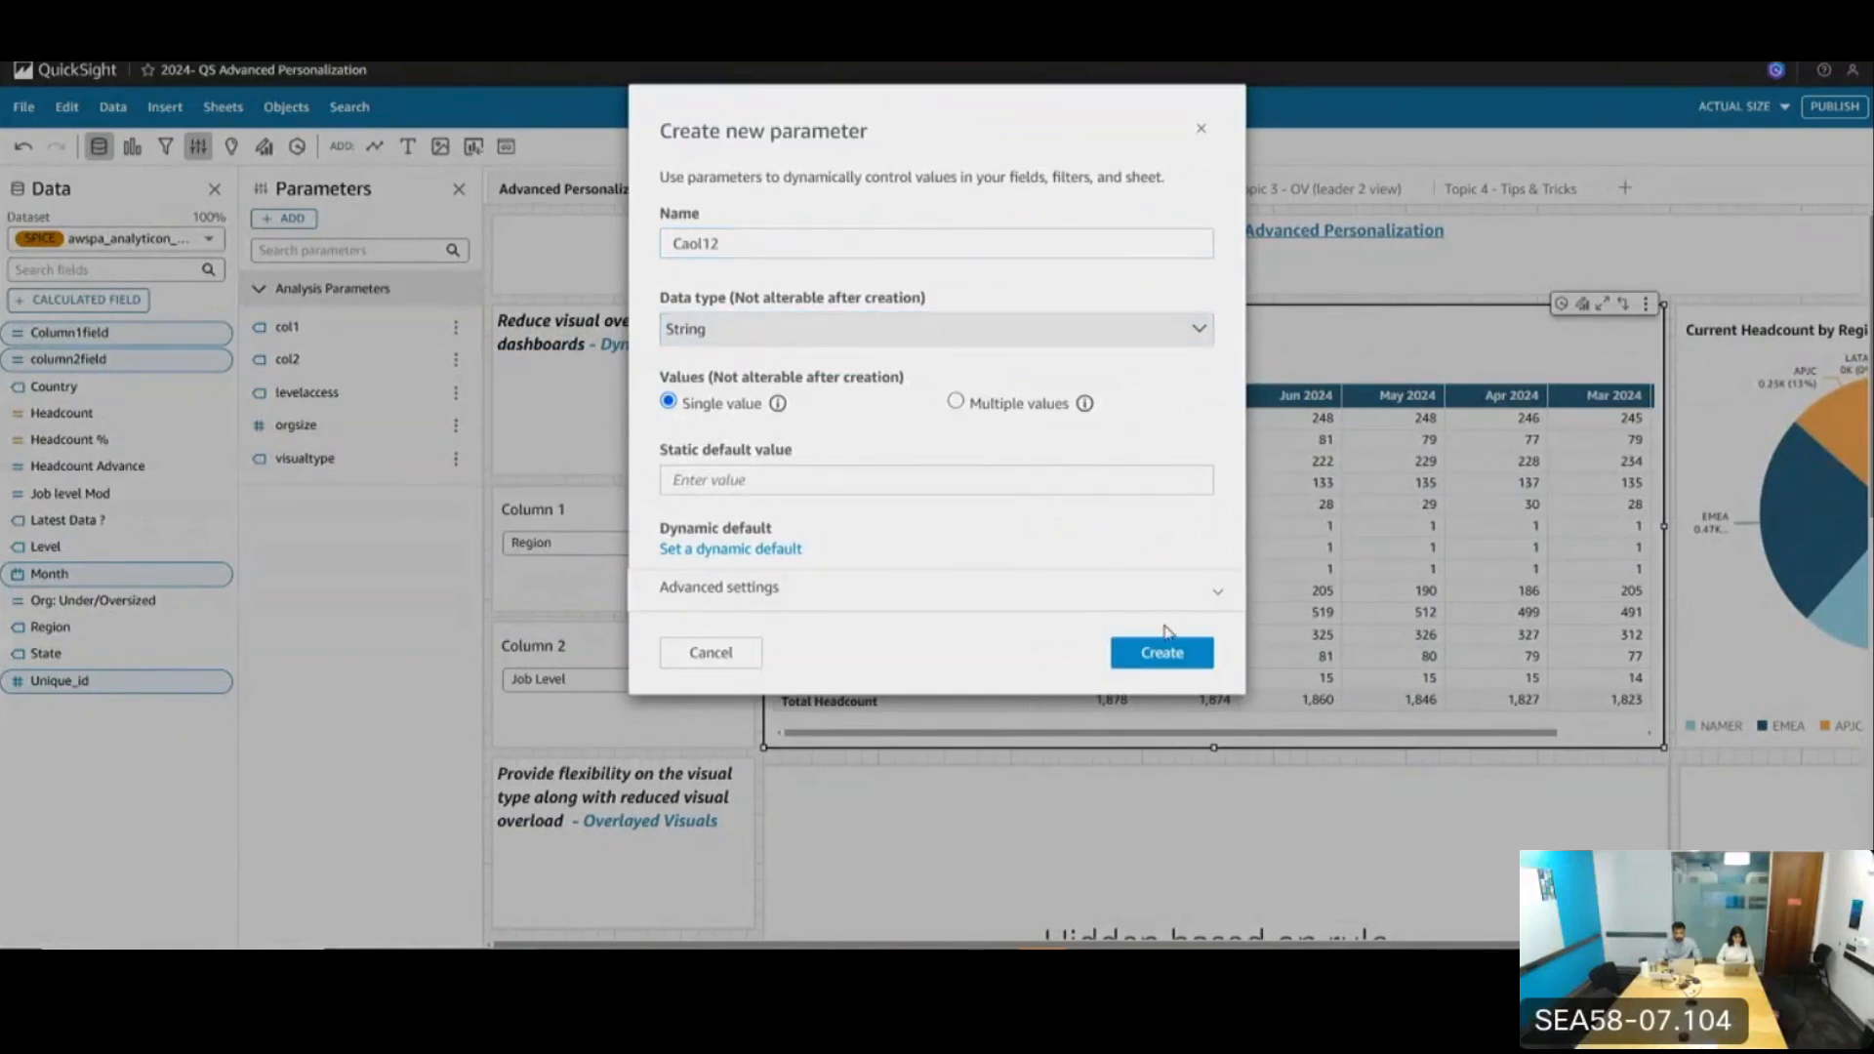
pyautogui.click(1168, 646)
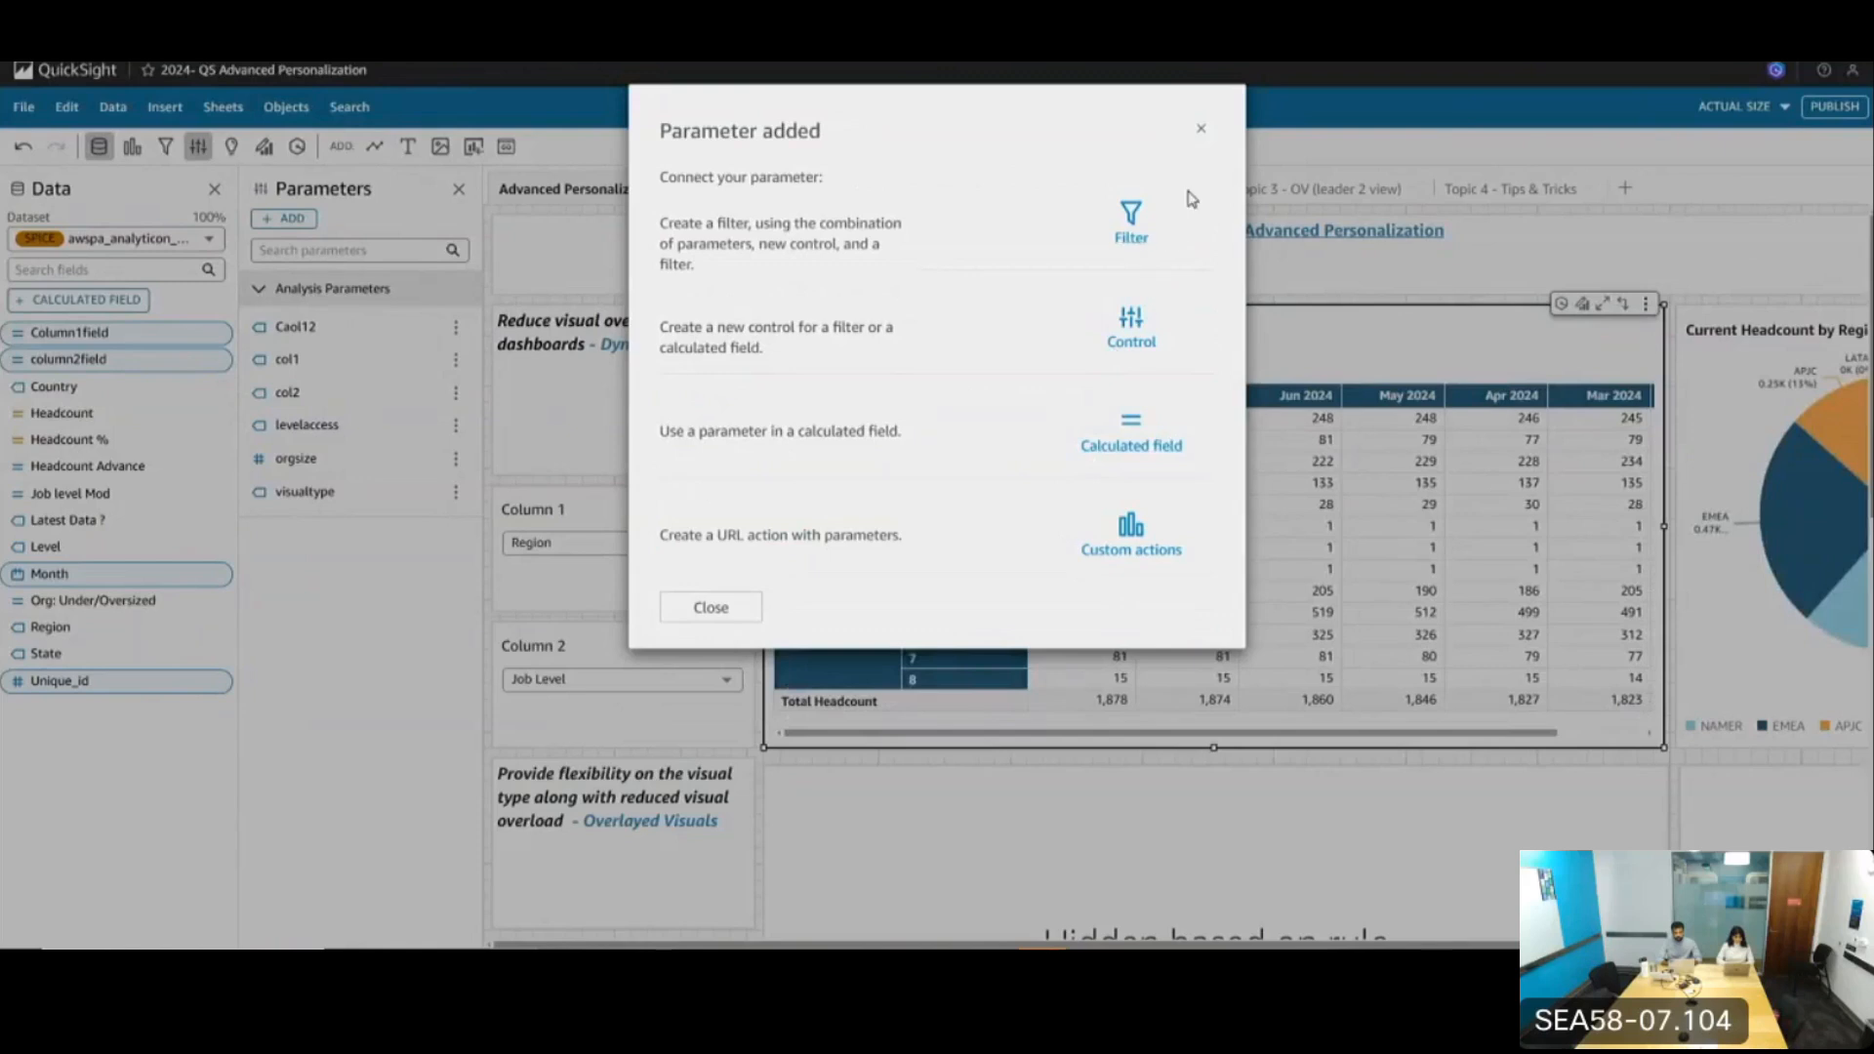
pyautogui.click(1202, 129)
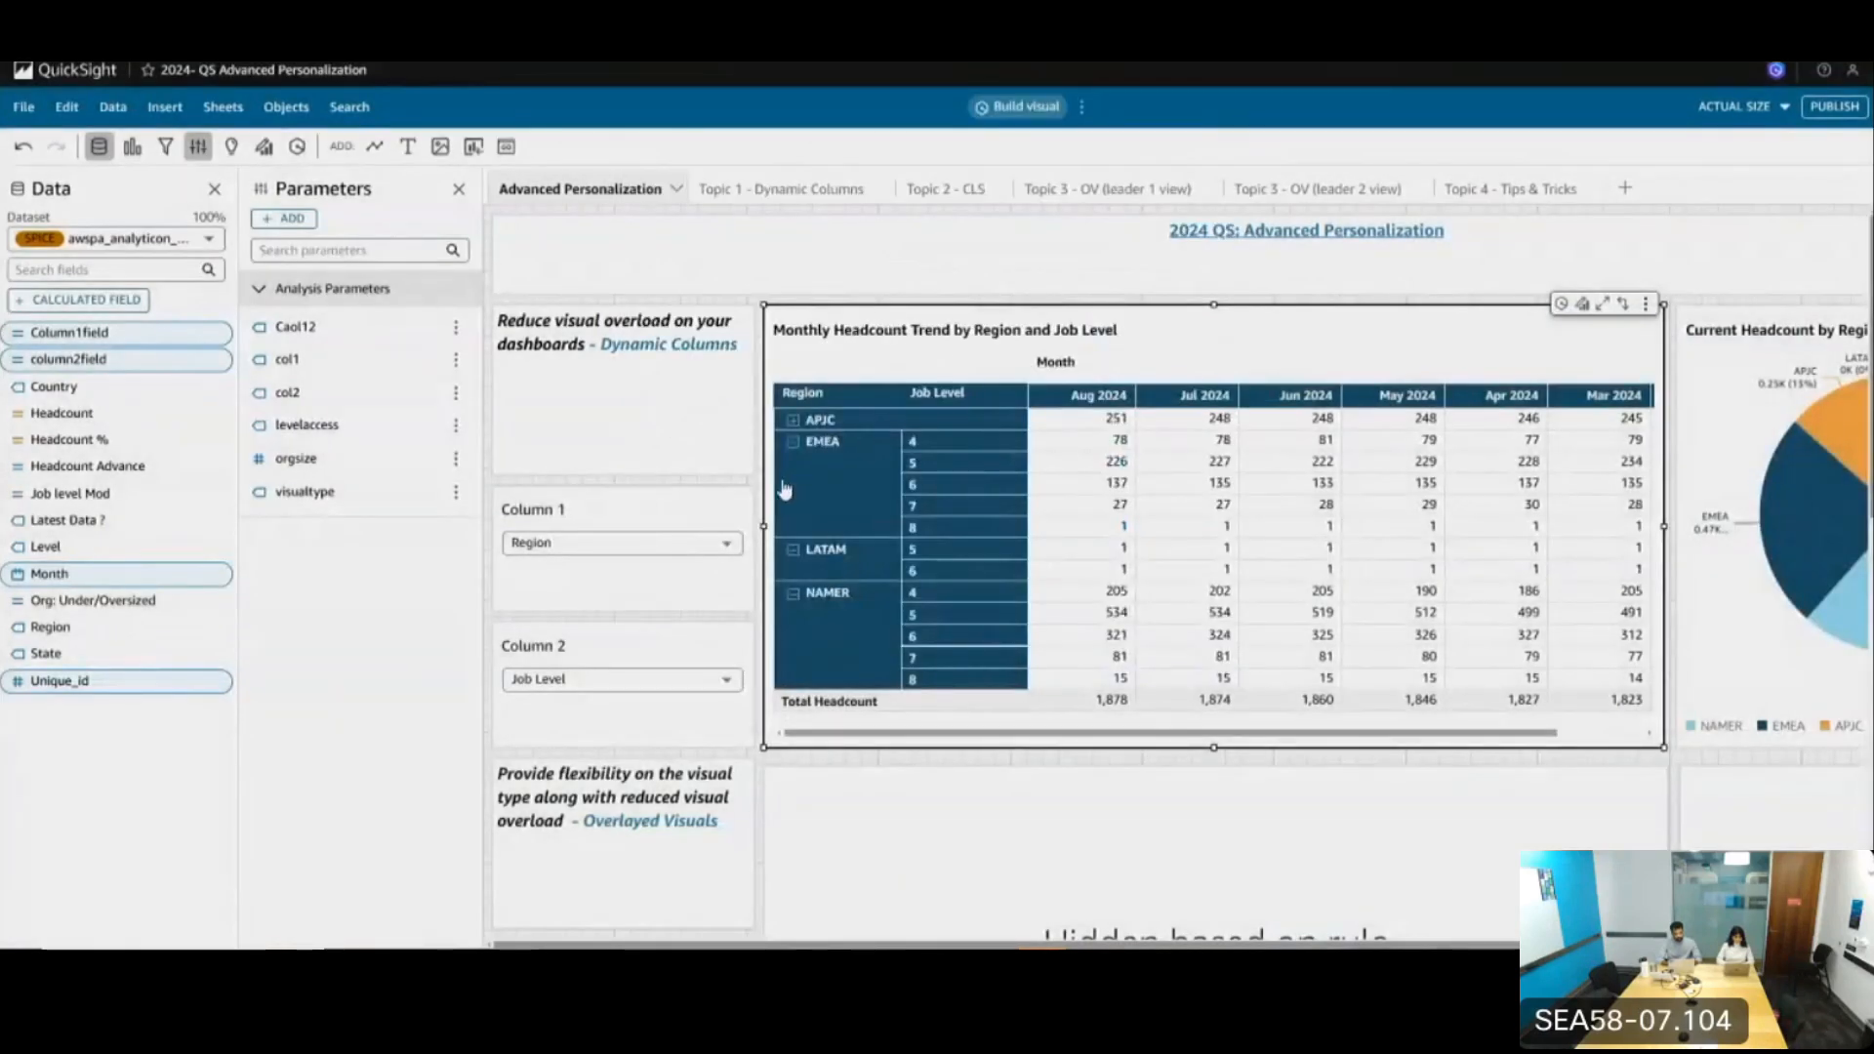
# Open the Column 1 control for formatting and examine its title settings, dropdown style and list of specific values
pyautogui.click(736, 485)
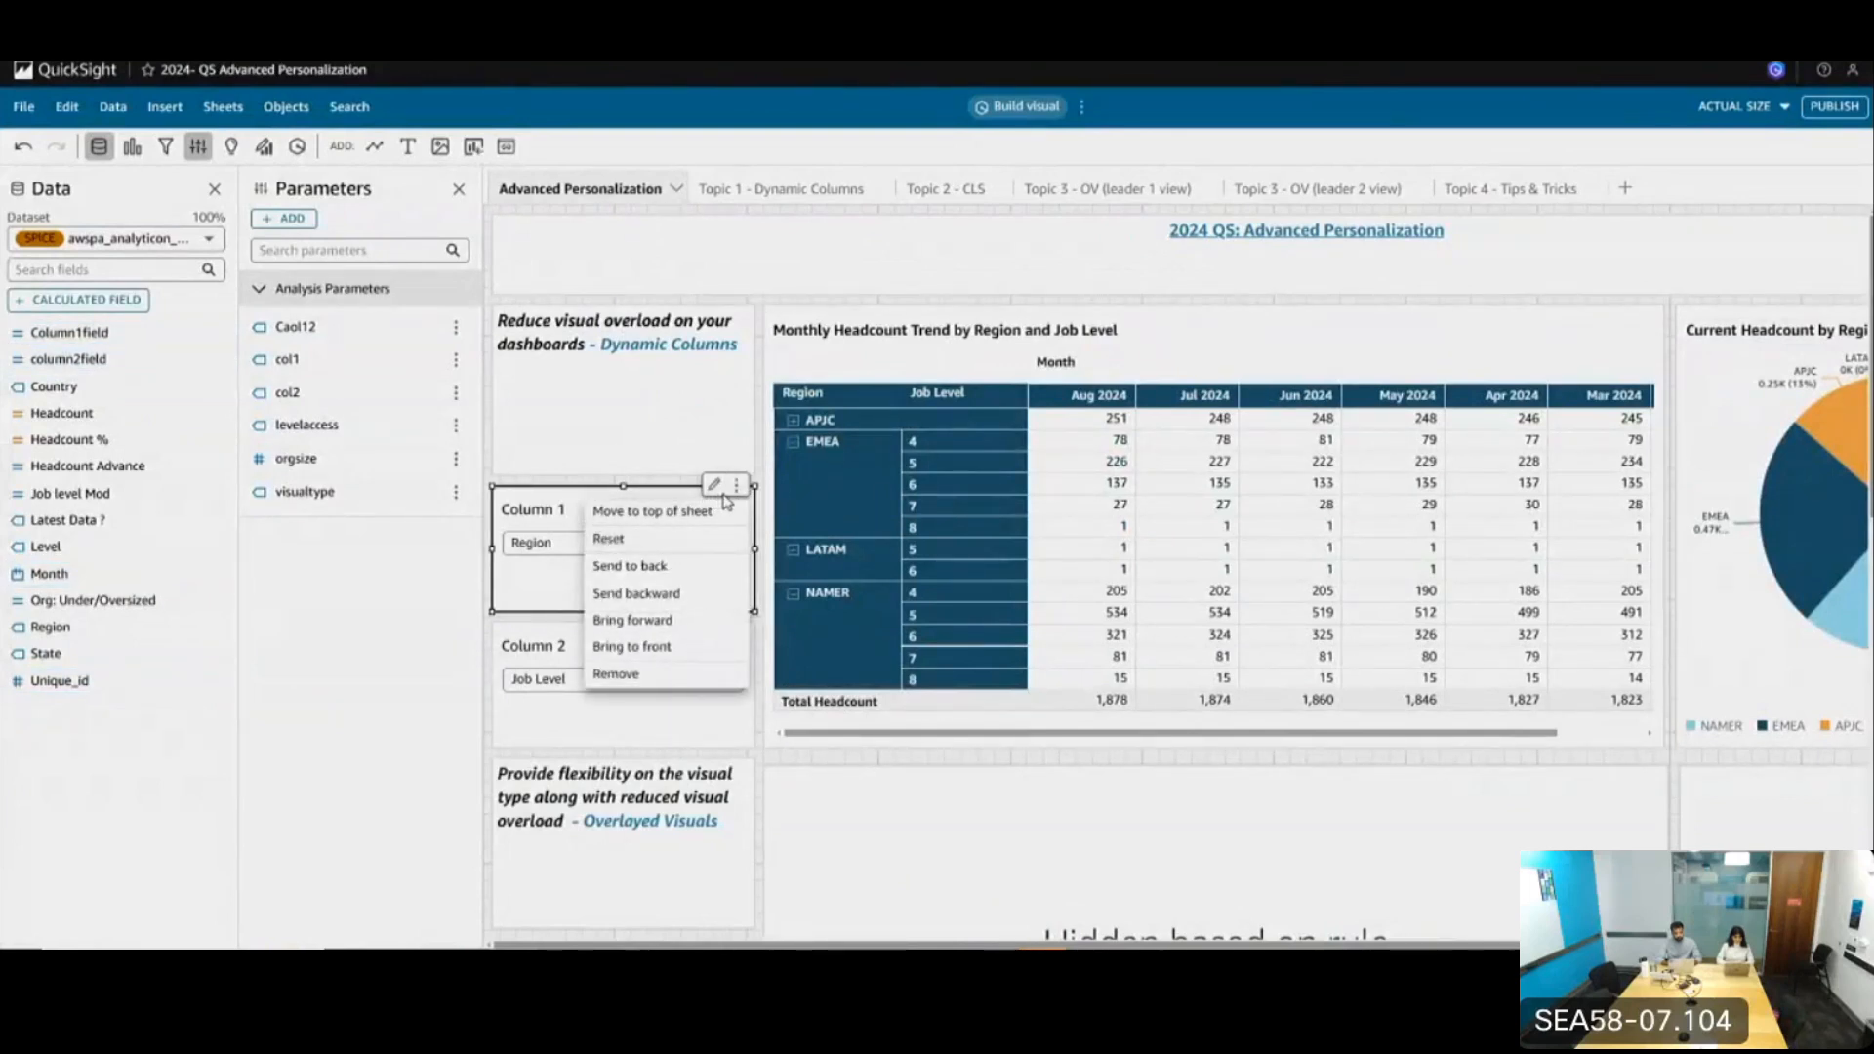
pyautogui.click(715, 485)
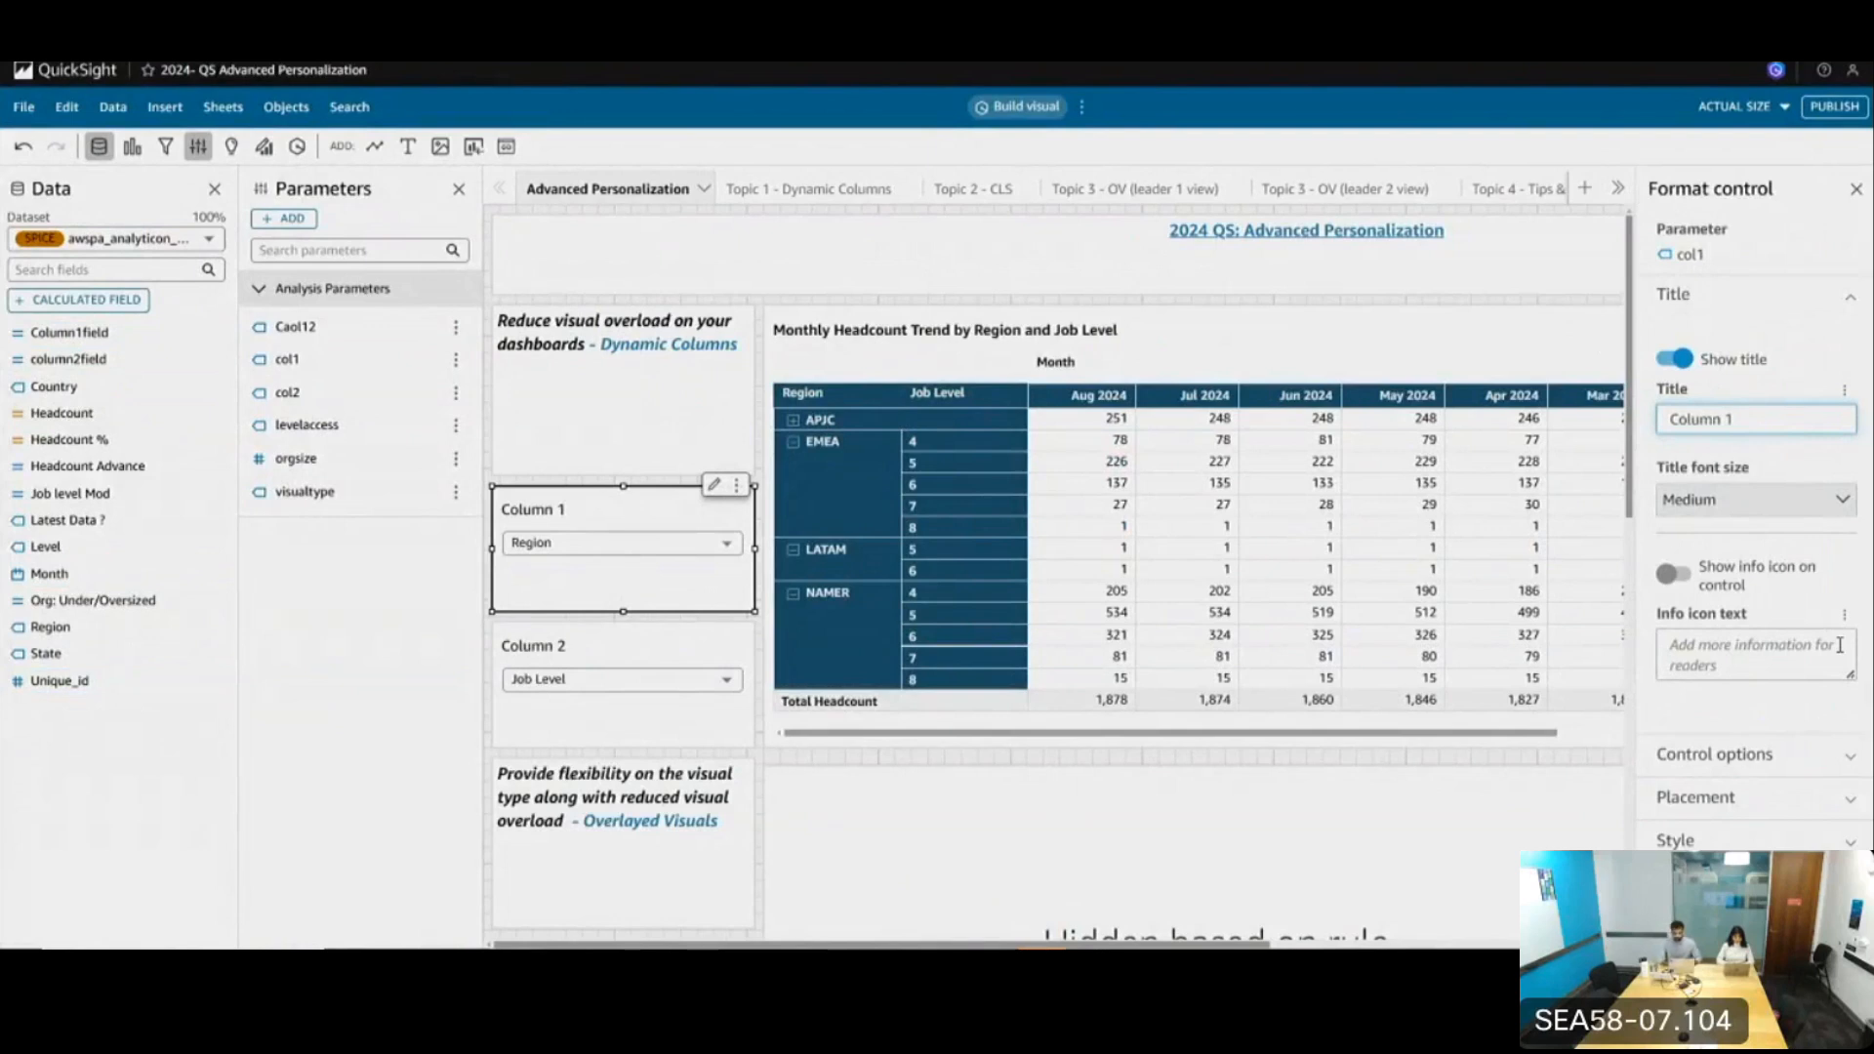
pyautogui.hscroll(1, 1309, 417)
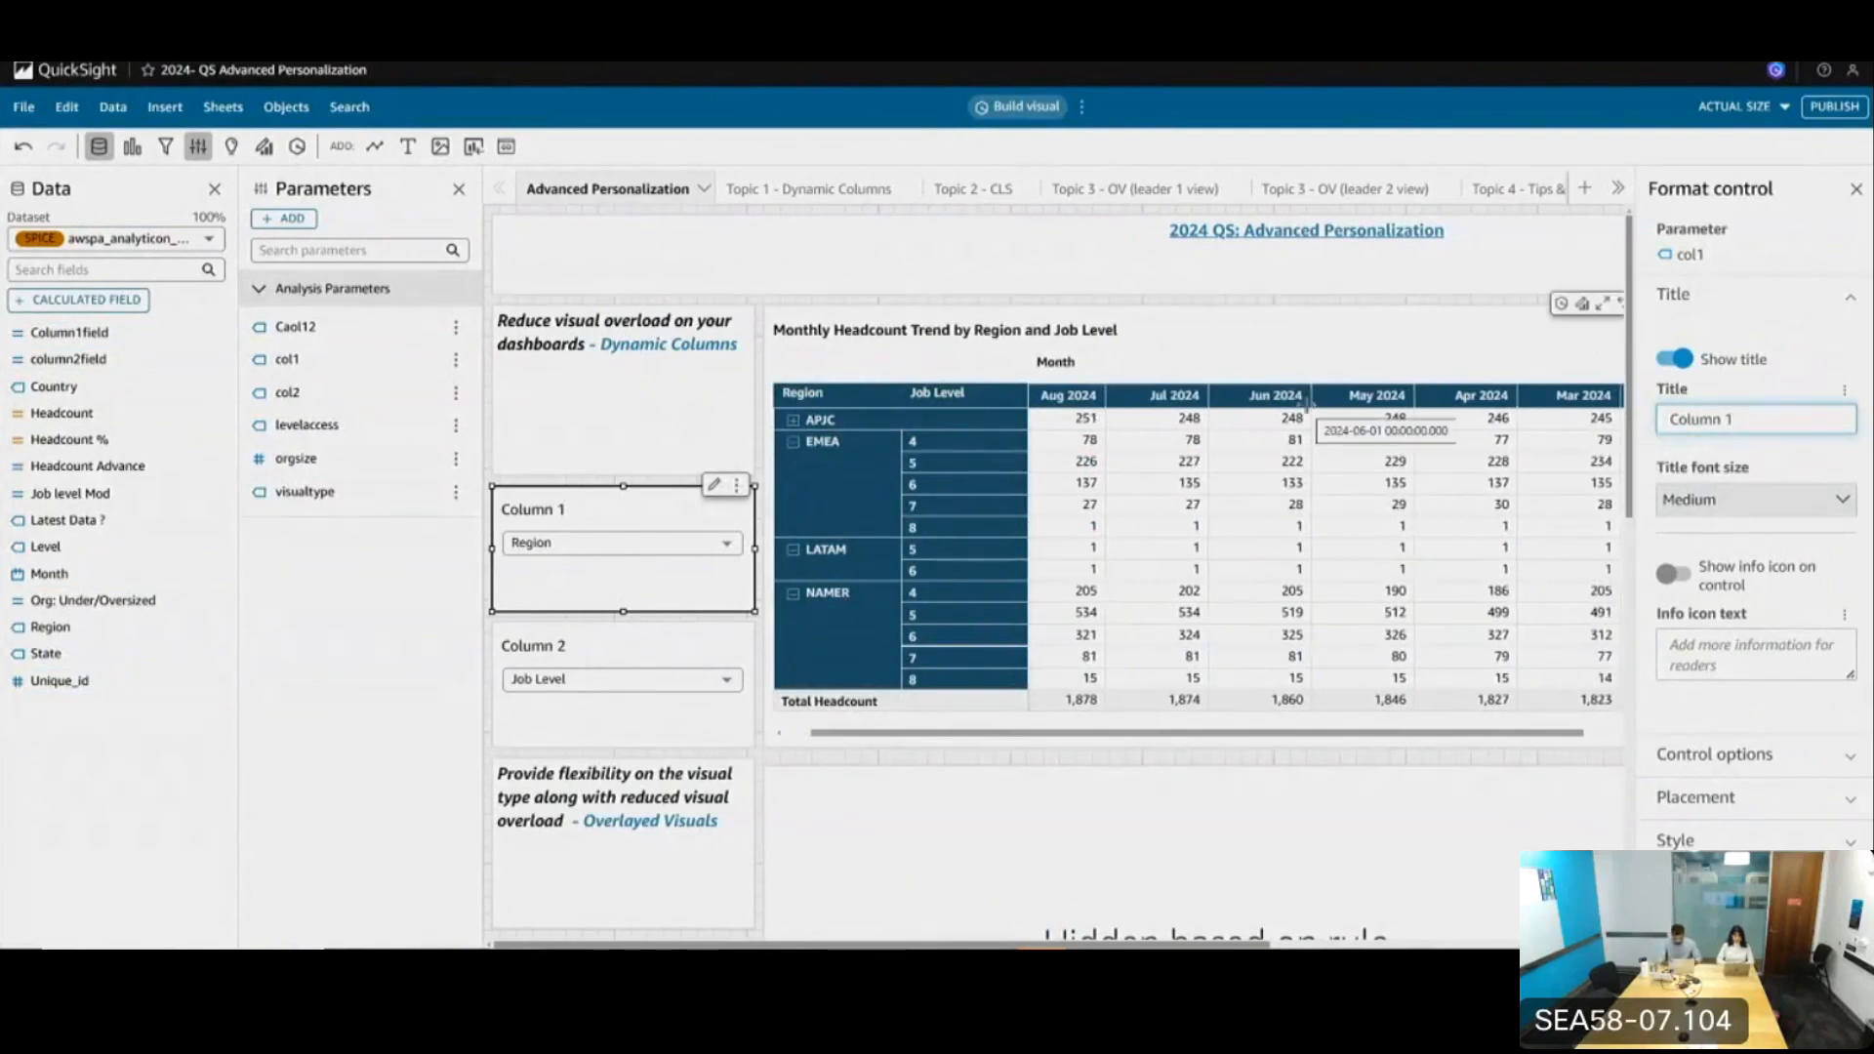
pyautogui.click(1769, 754)
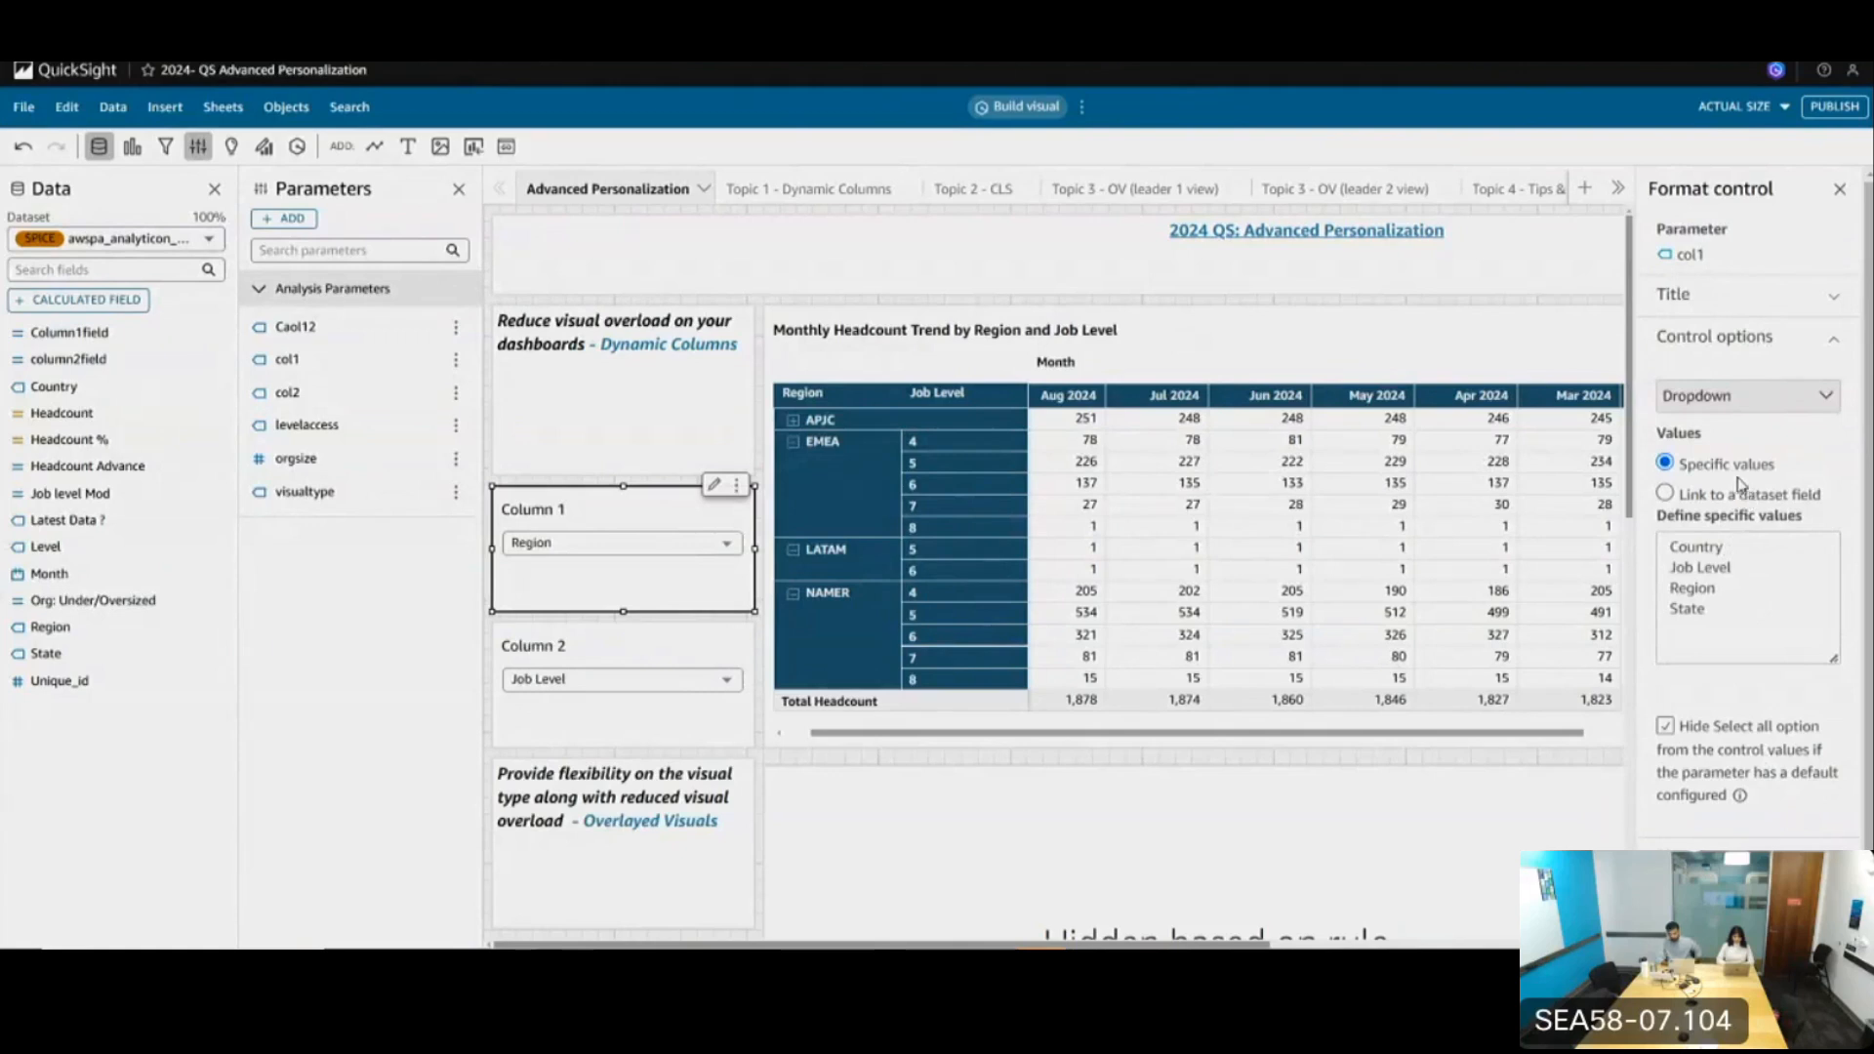
pyautogui.doubleClick(1703, 550)
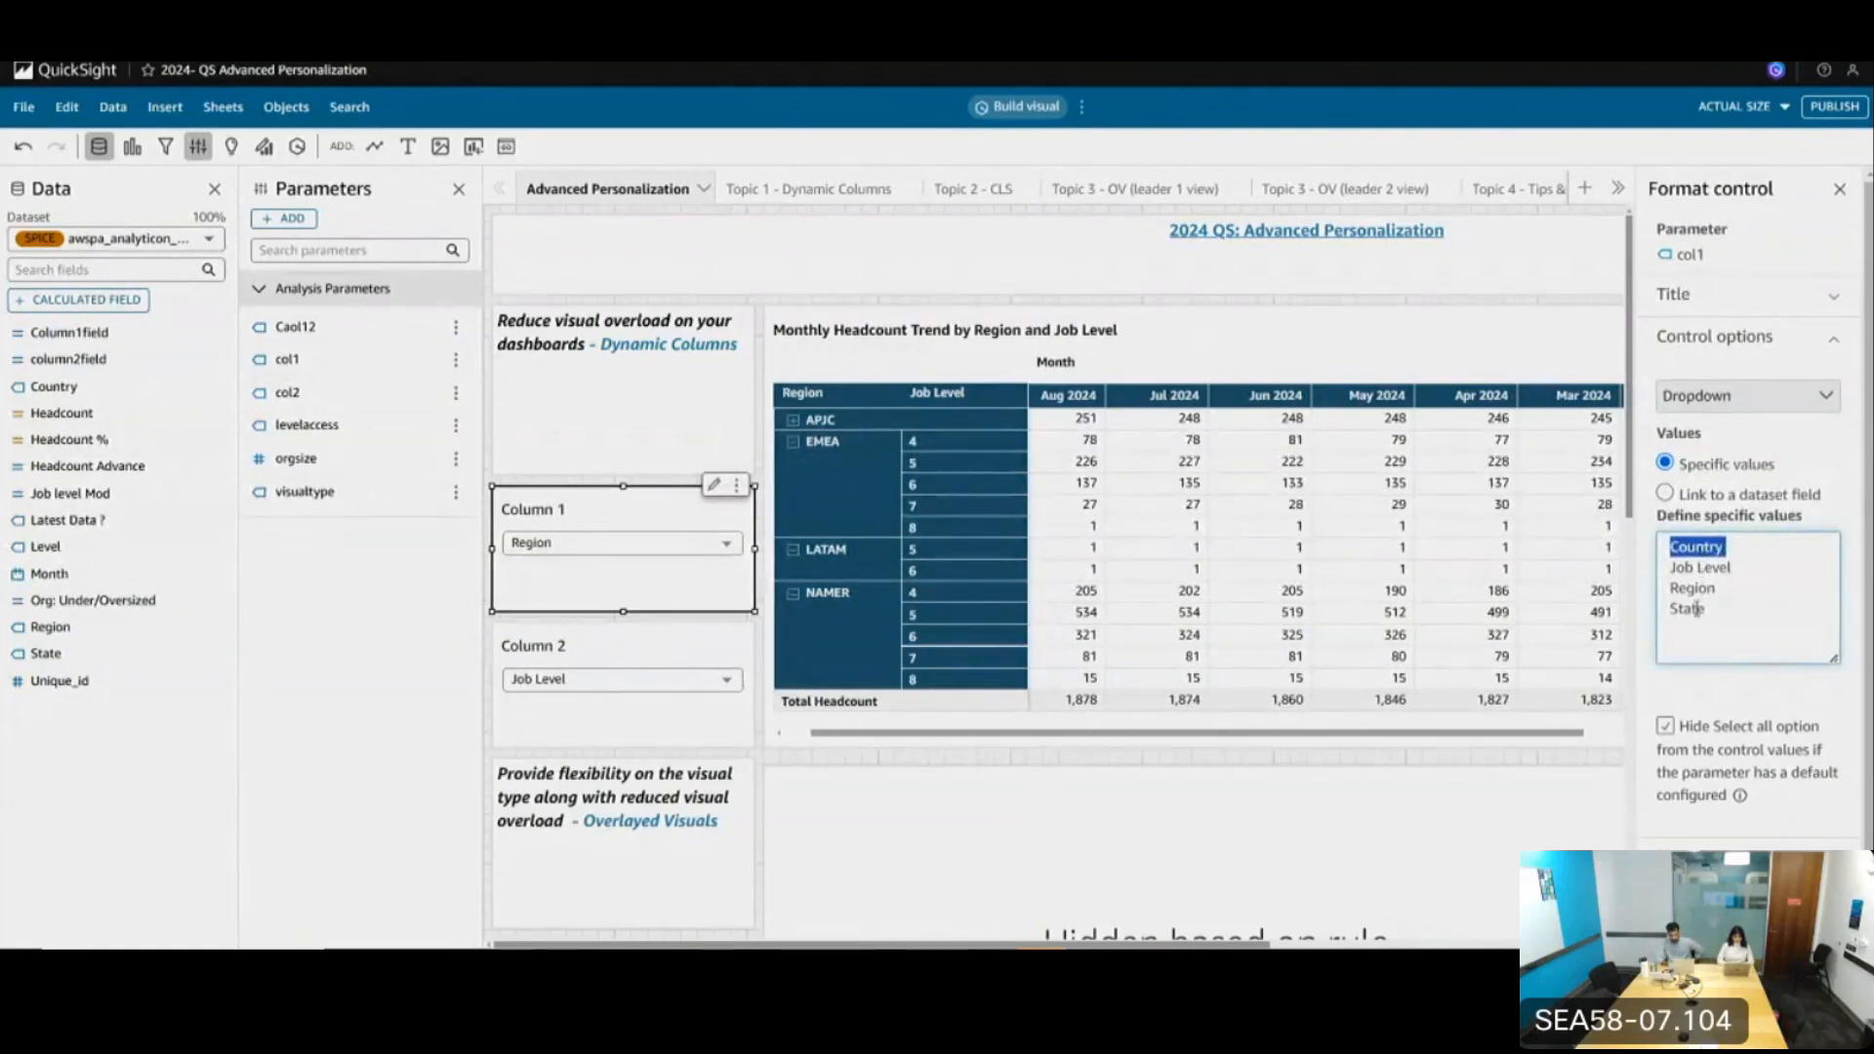
pyautogui.click(1727, 341)
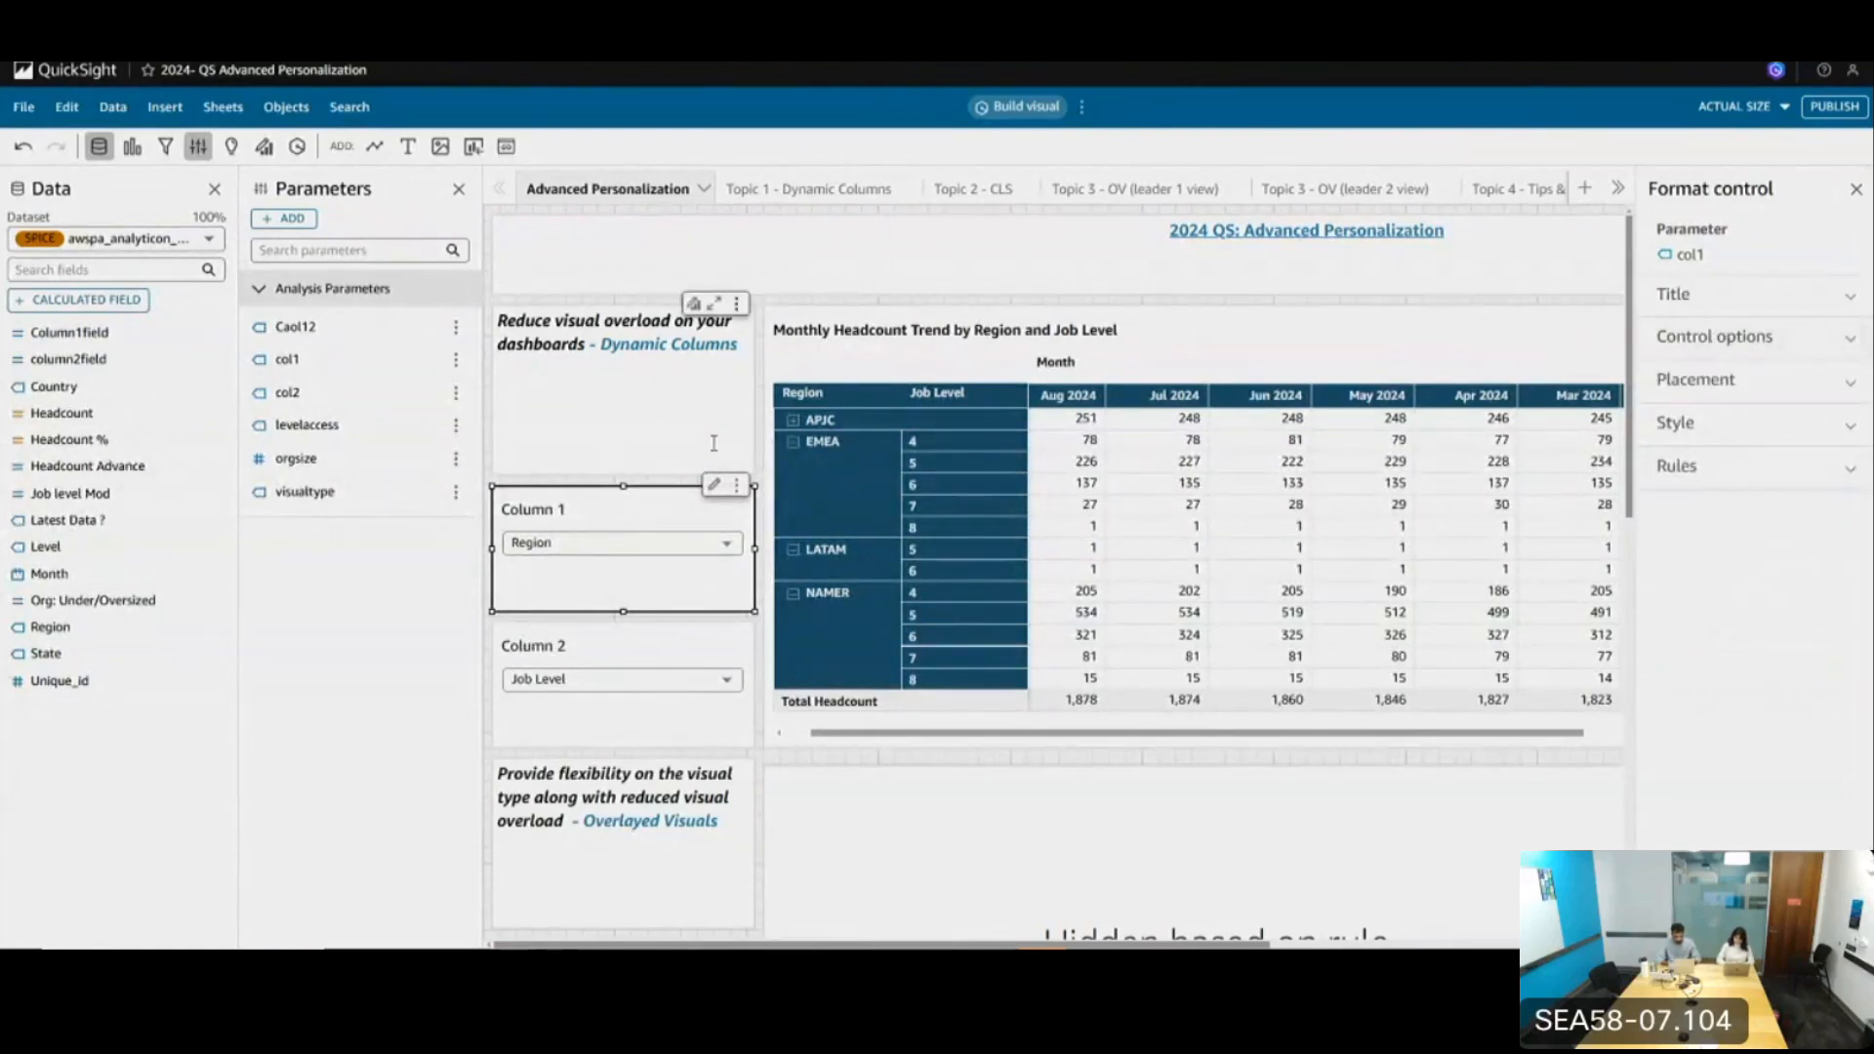
# Open the Column1field calculated field for editing and examine how its ifelse formula maps each col1 value to a field
pyautogui.click(219, 333)
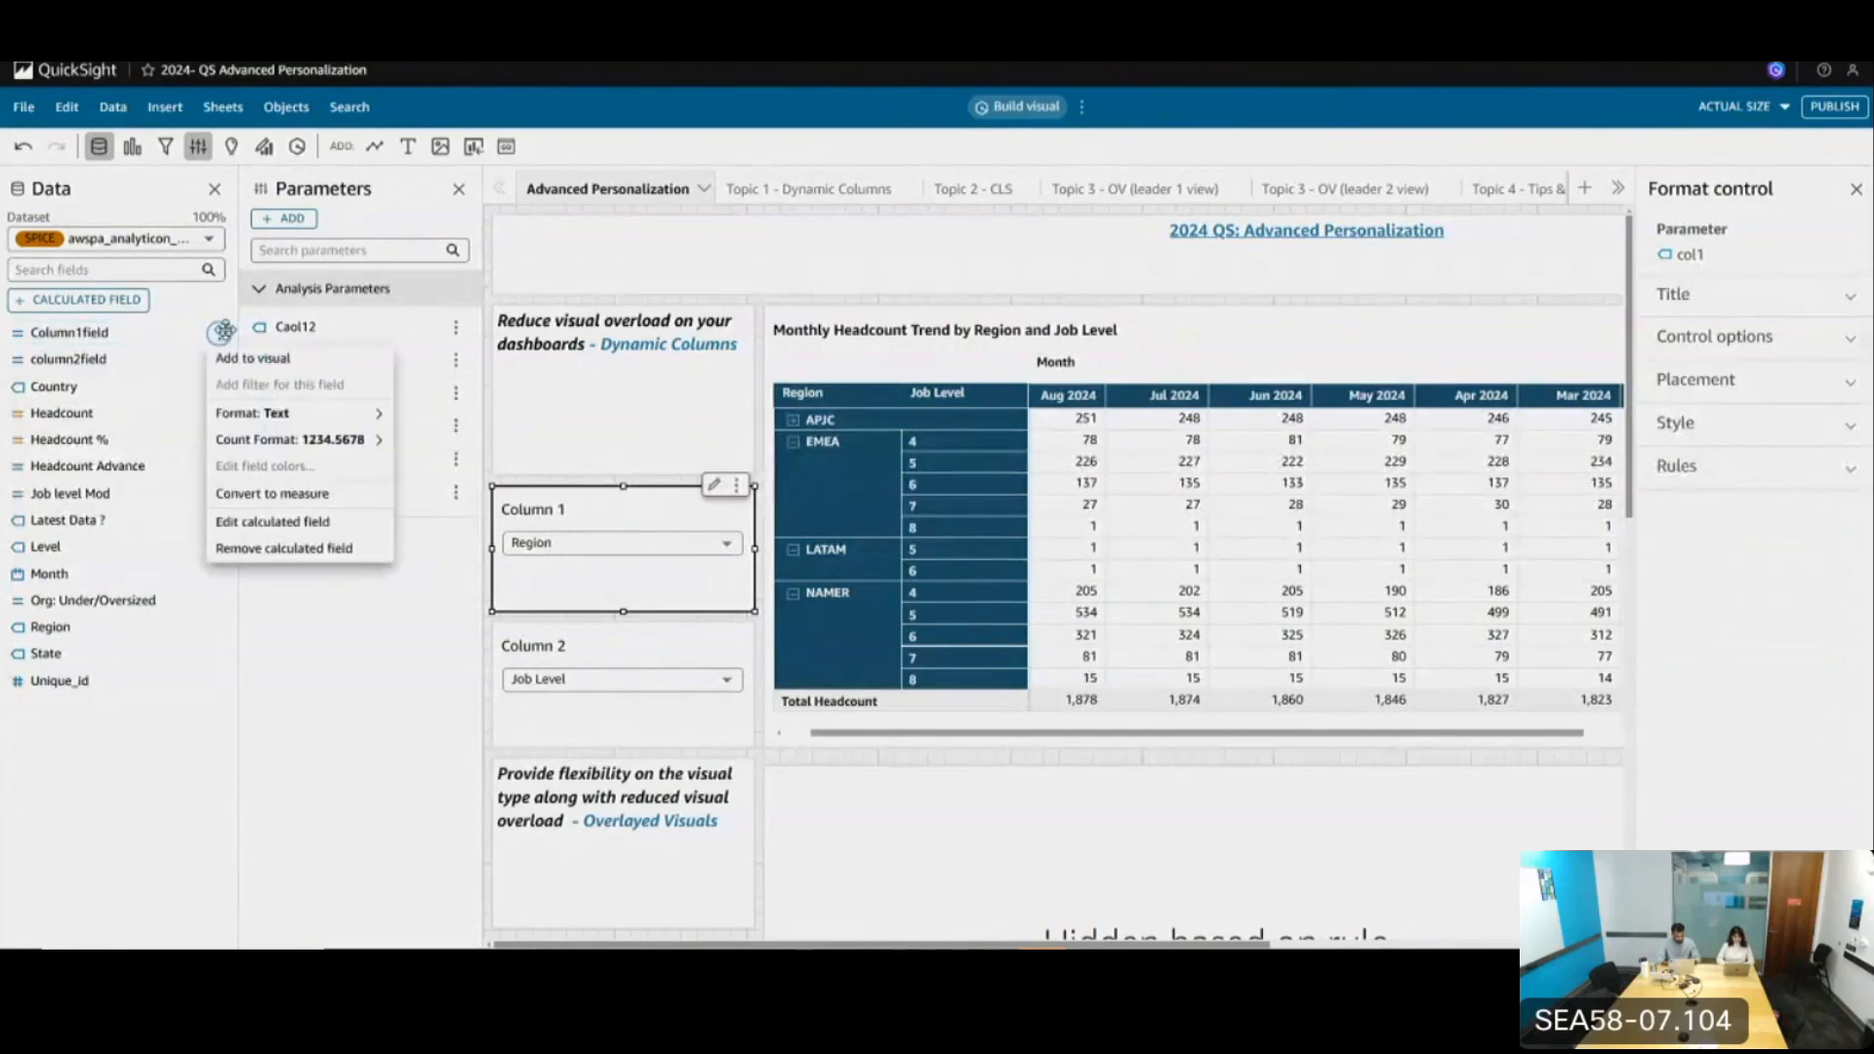
pyautogui.click(265, 520)
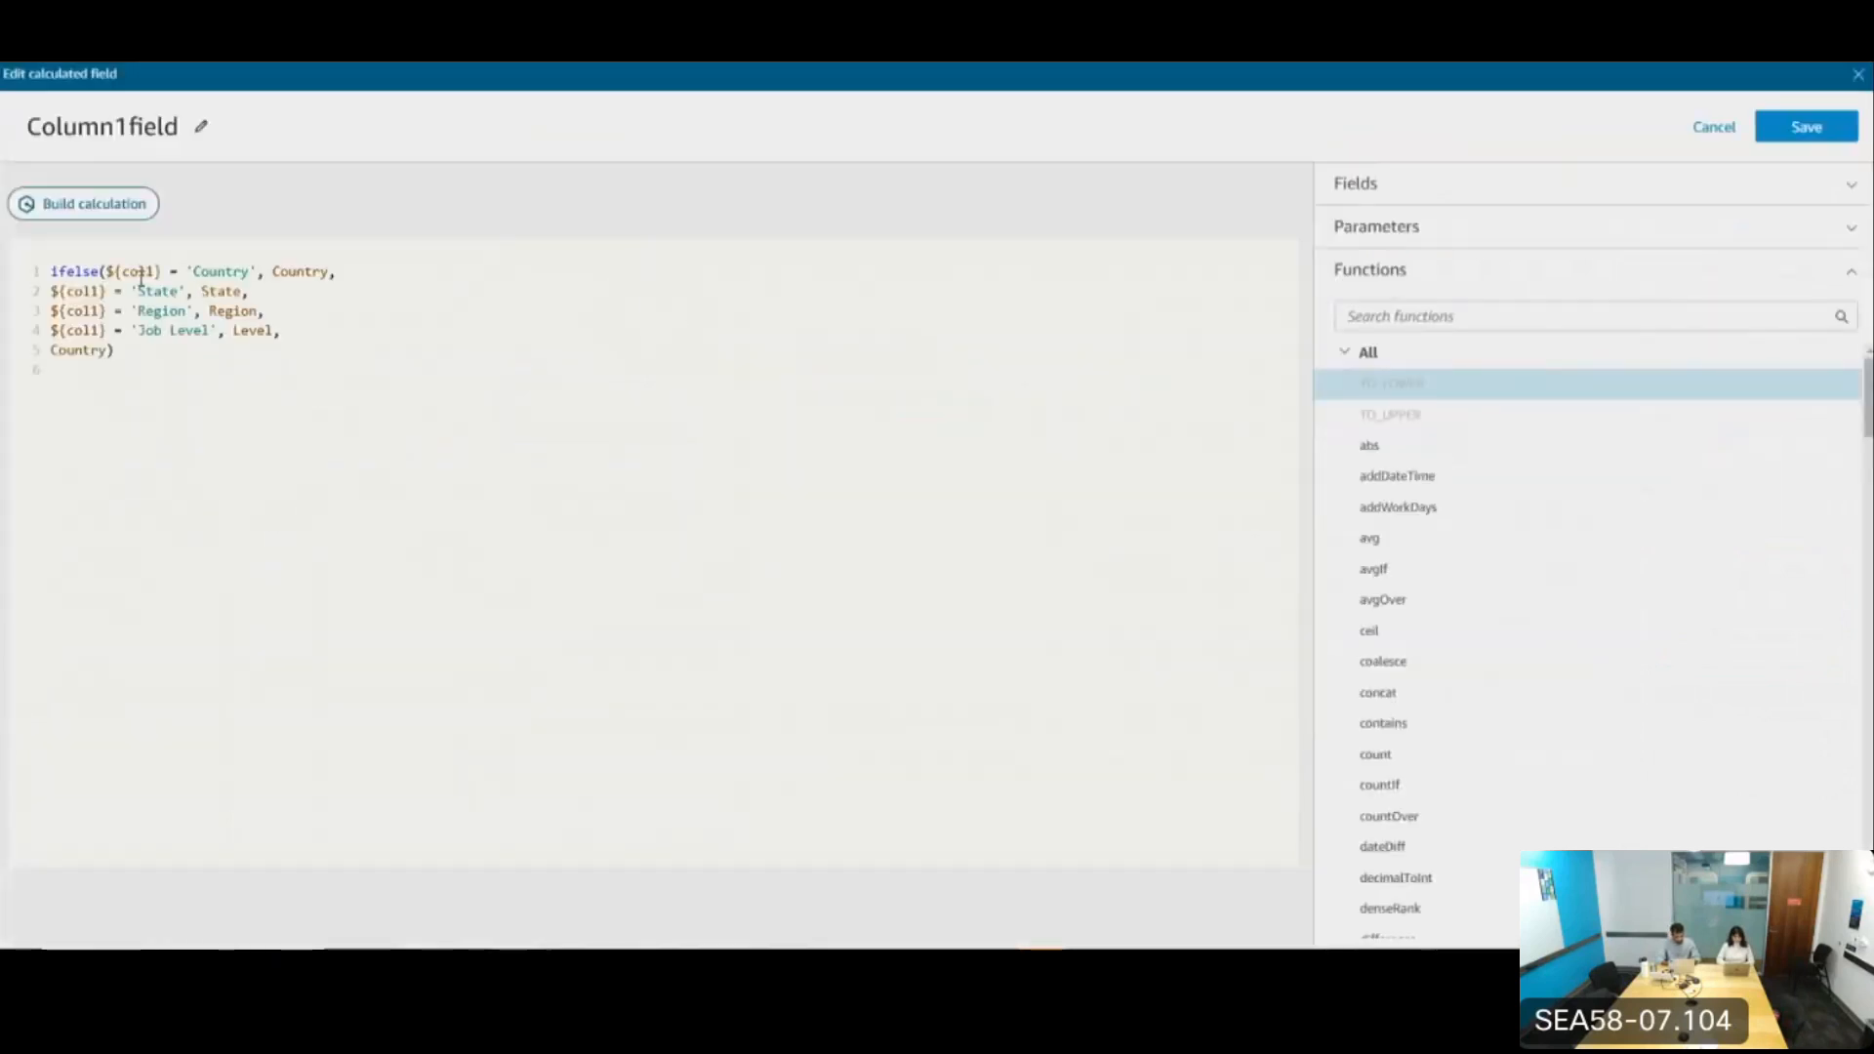
pyautogui.doubleClick(149, 271)
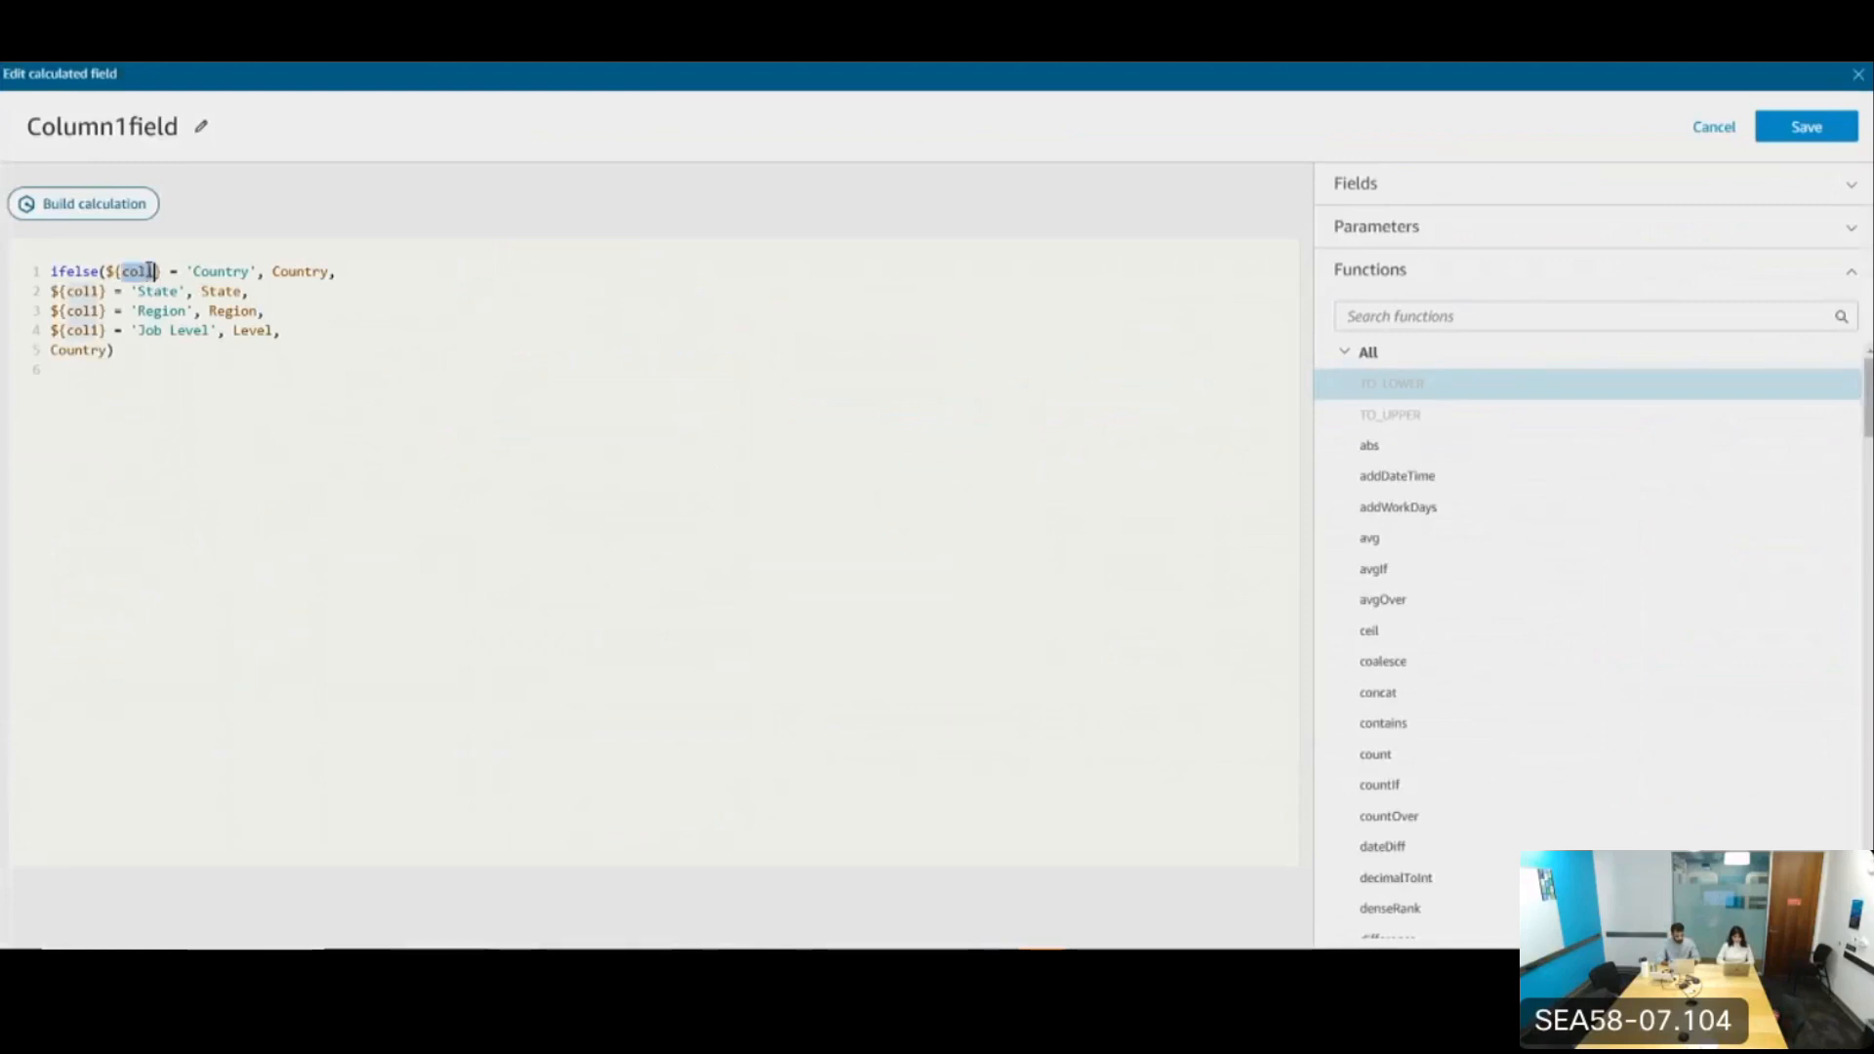
pyautogui.doubleClick(314, 272)
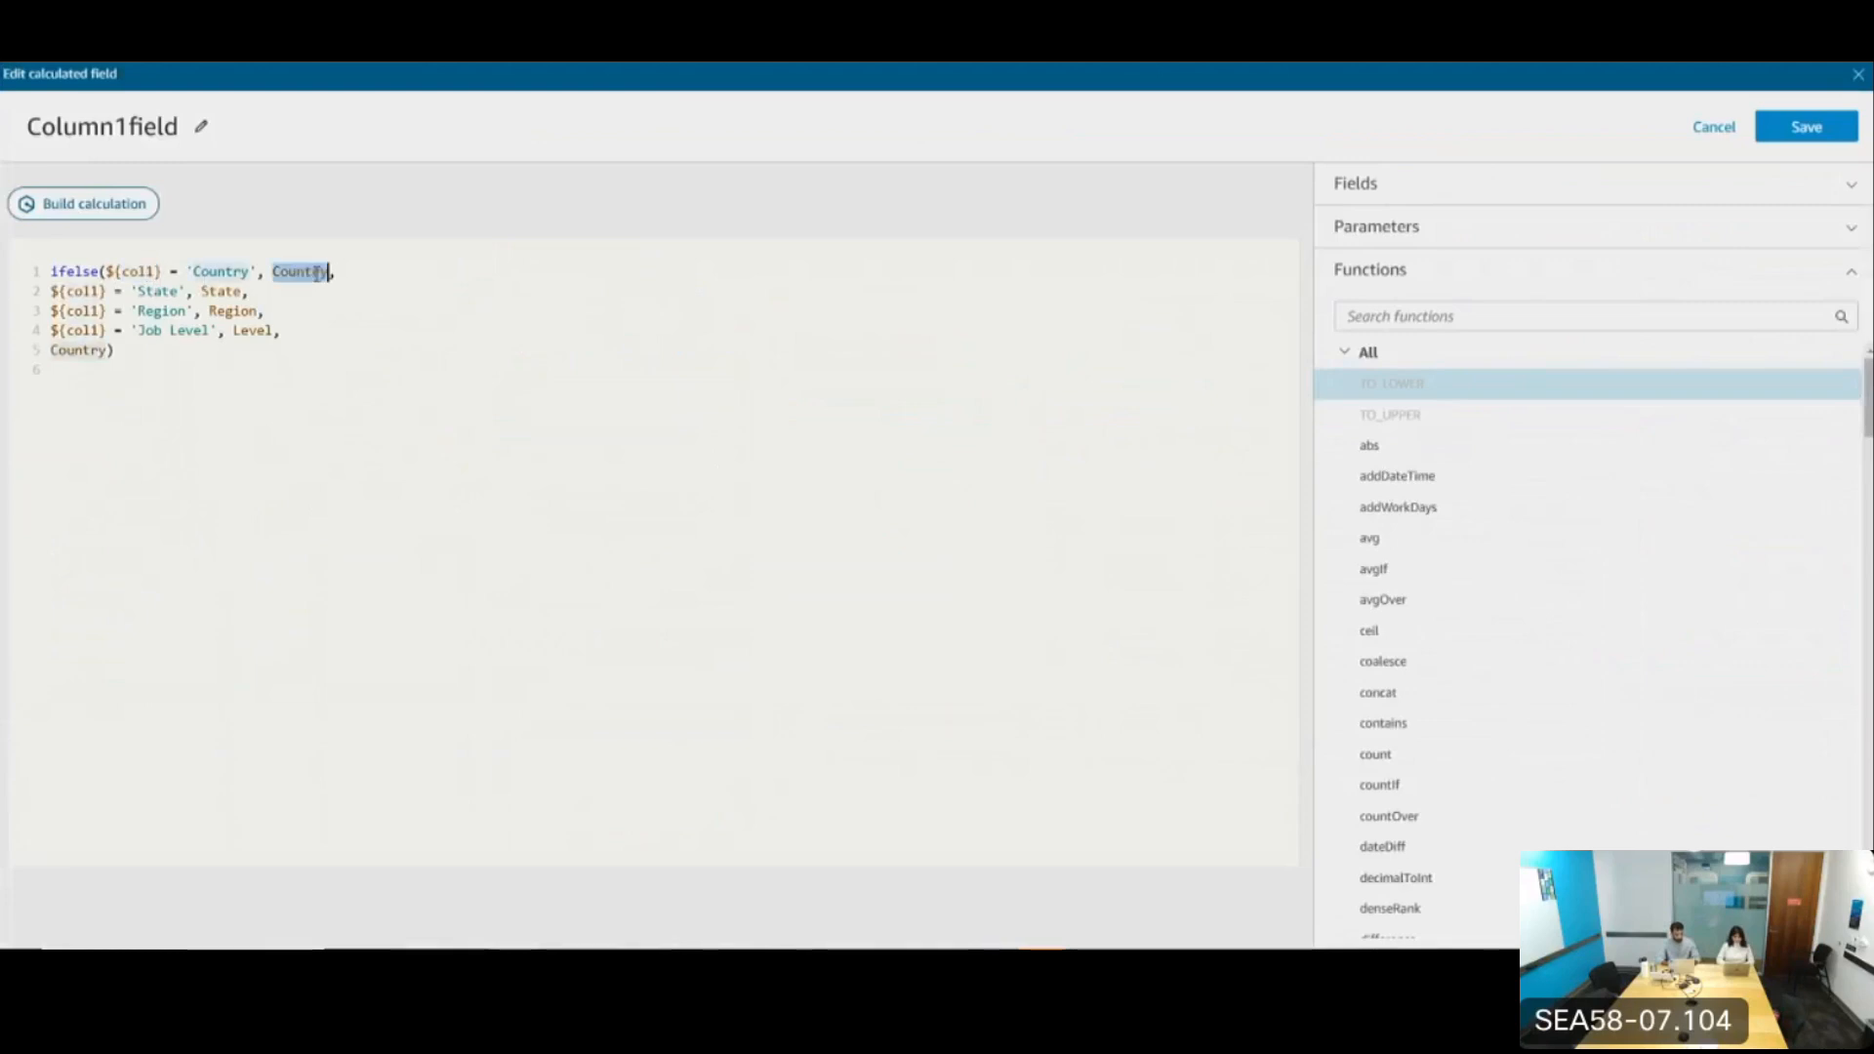
pyautogui.click(145, 292)
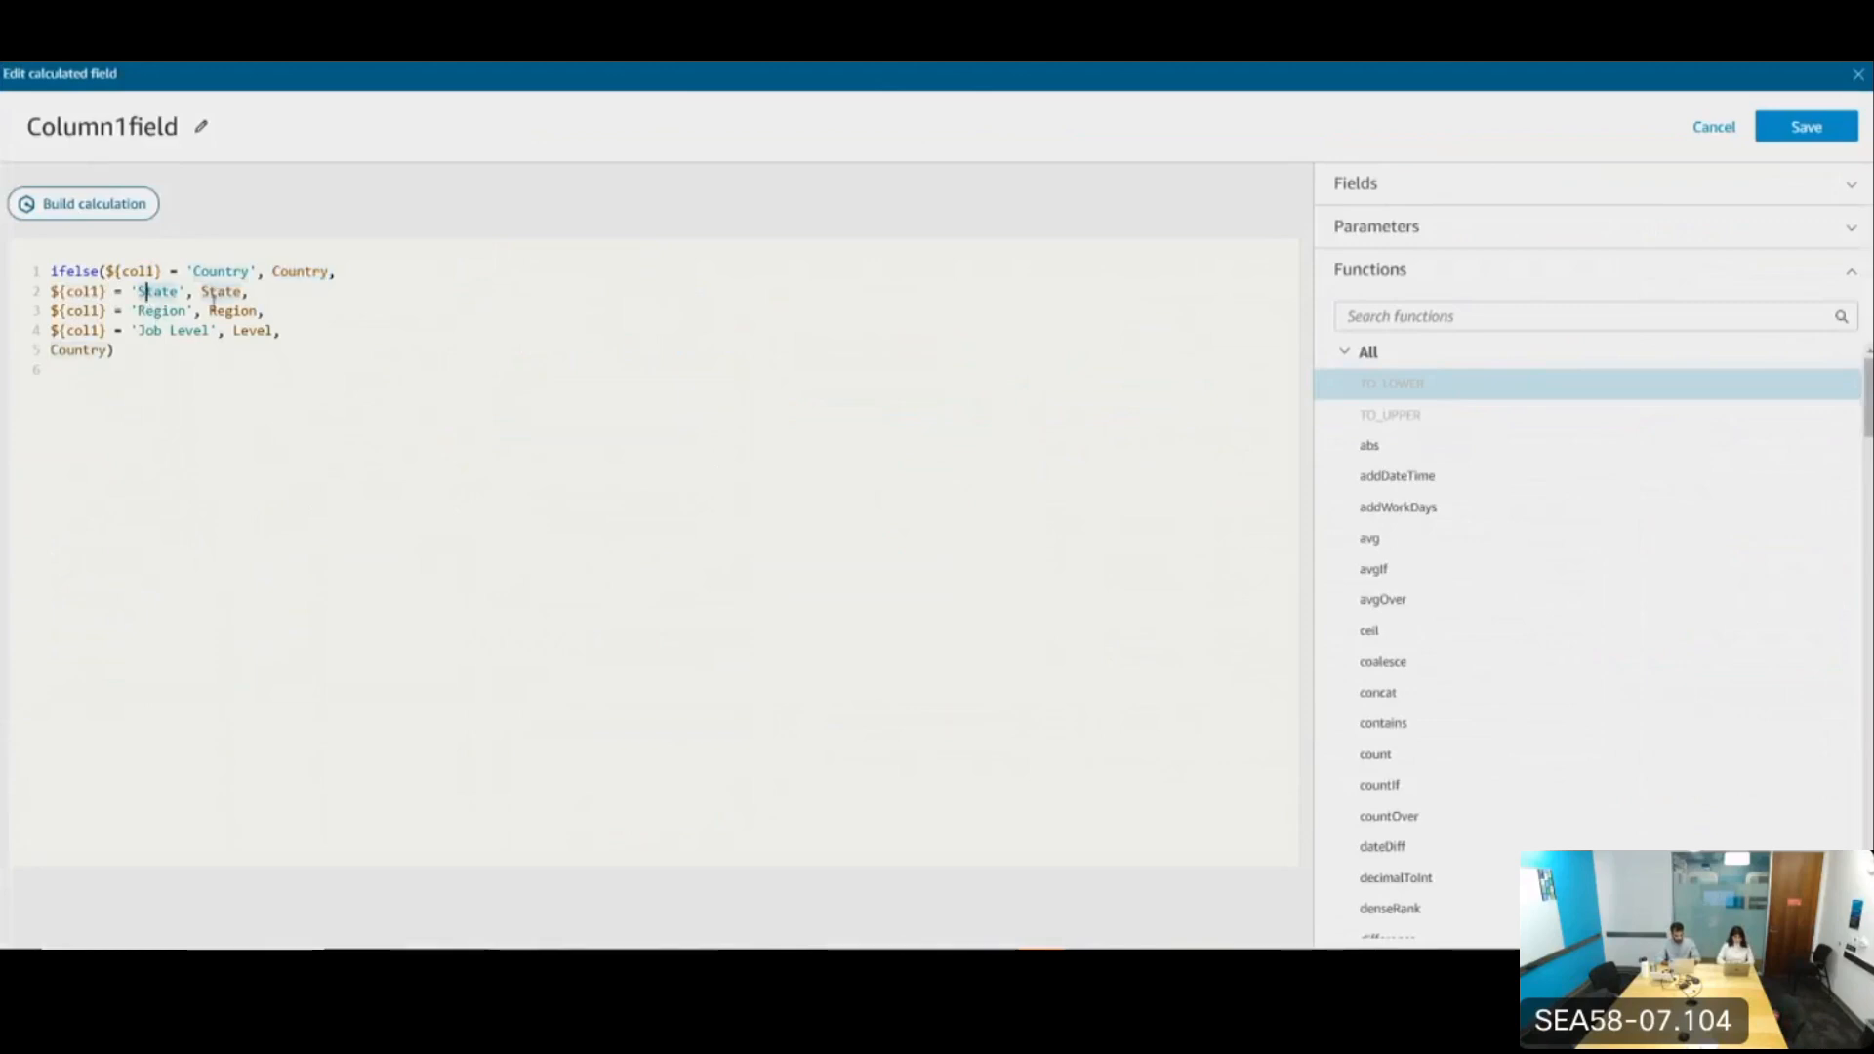
# Replace the fallback value in the Column1field ifelse formula with NULL and save the calculated field
pyautogui.doubleClick(93, 353)
pyautogui.write('n')
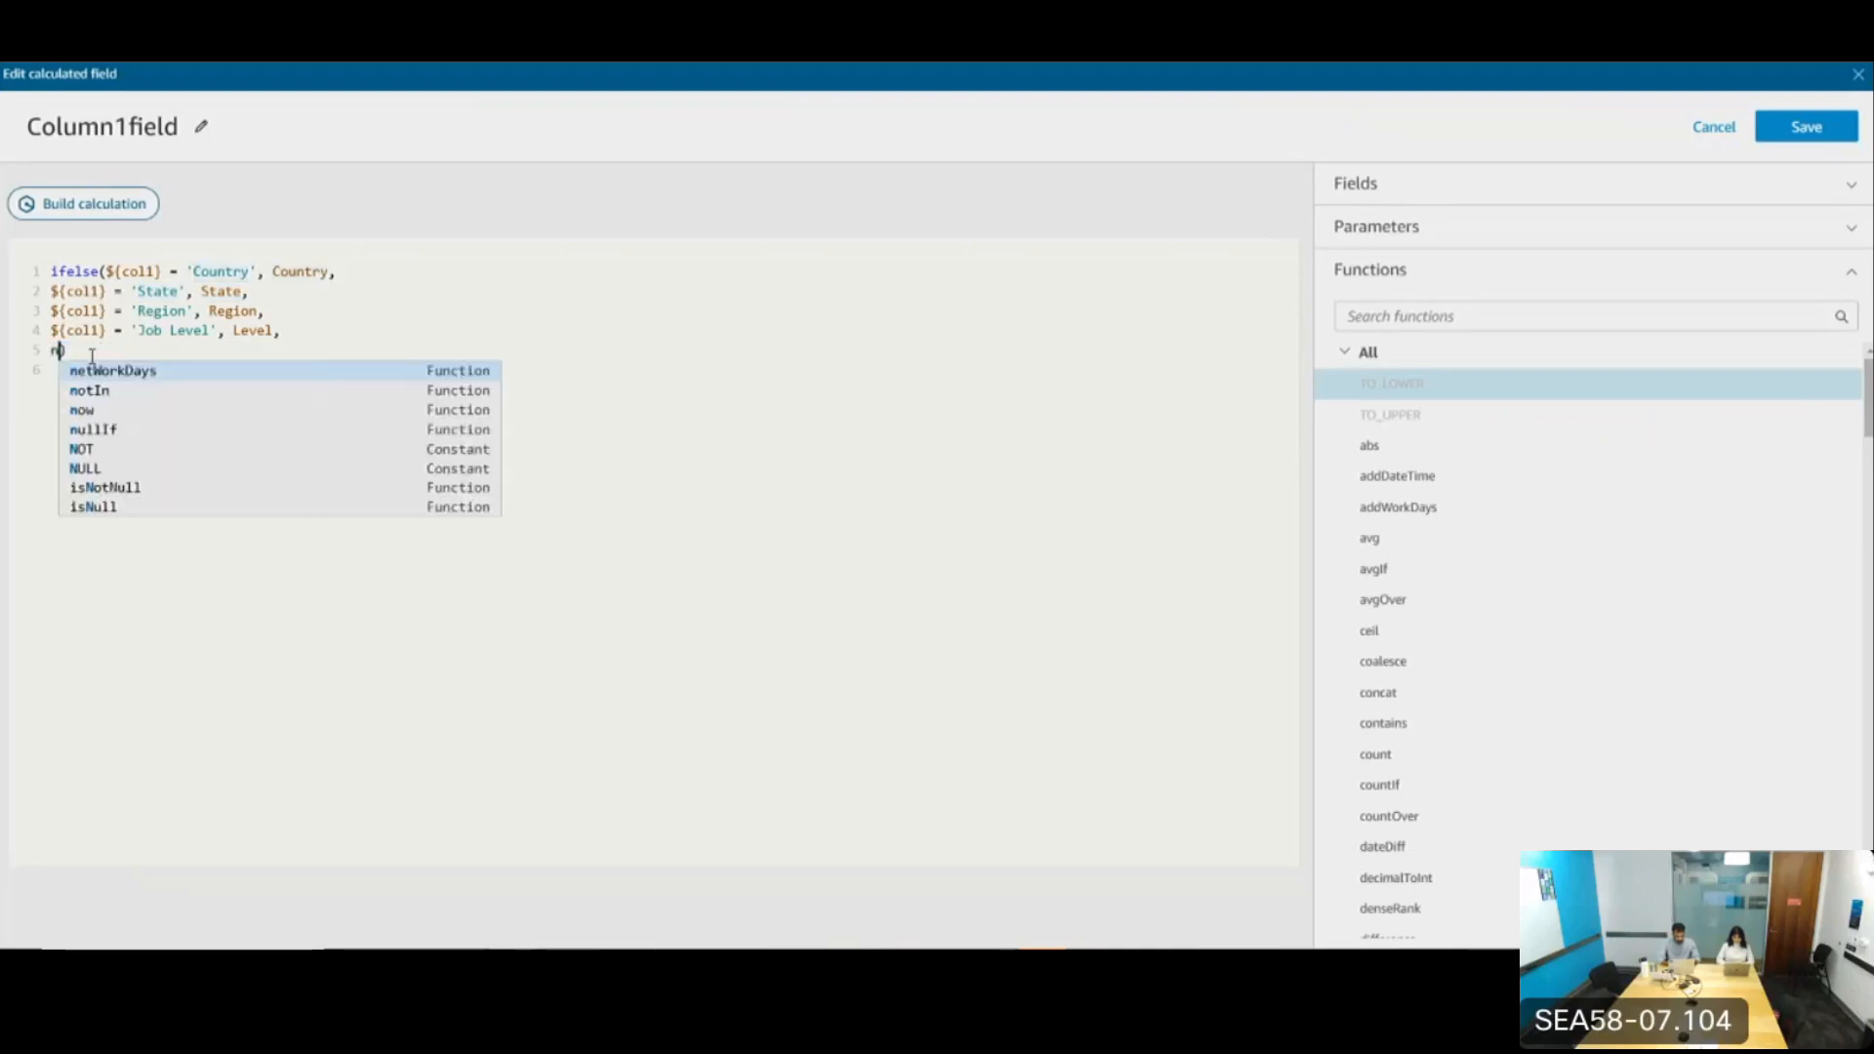
pyautogui.write('ull')
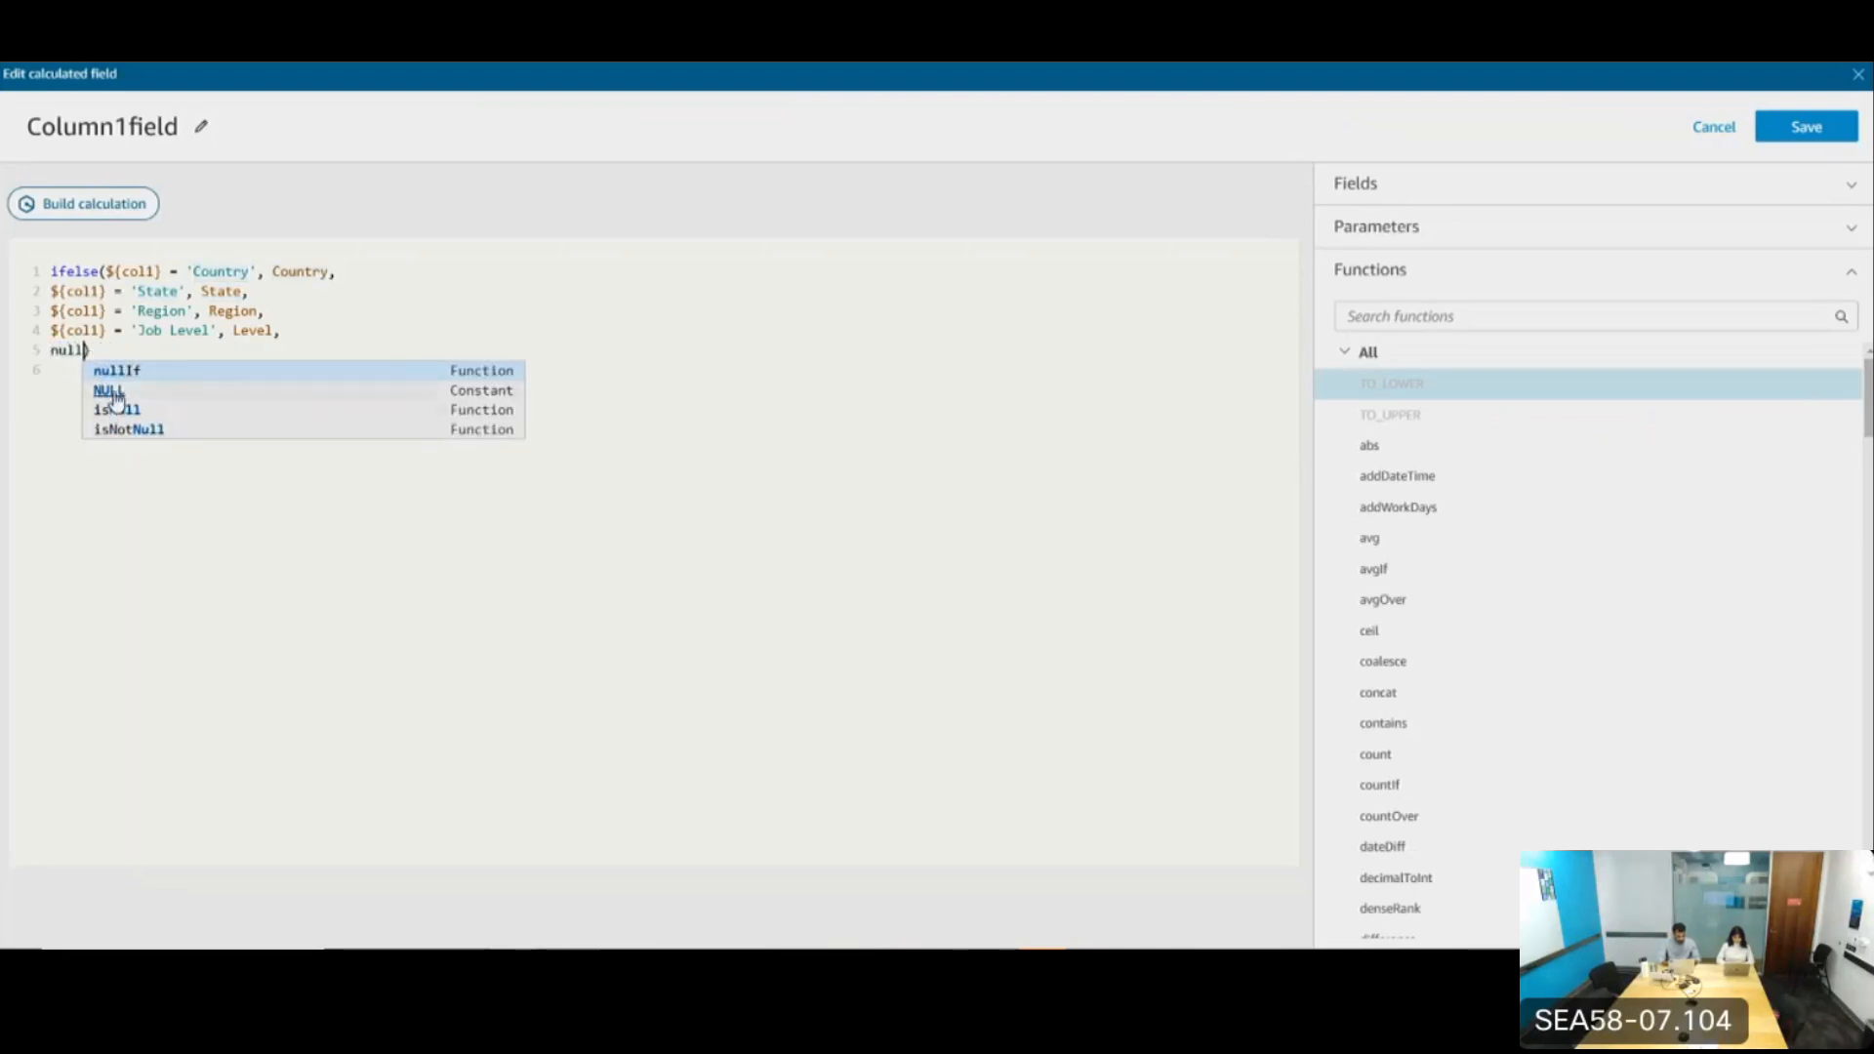
pyautogui.click(115, 397)
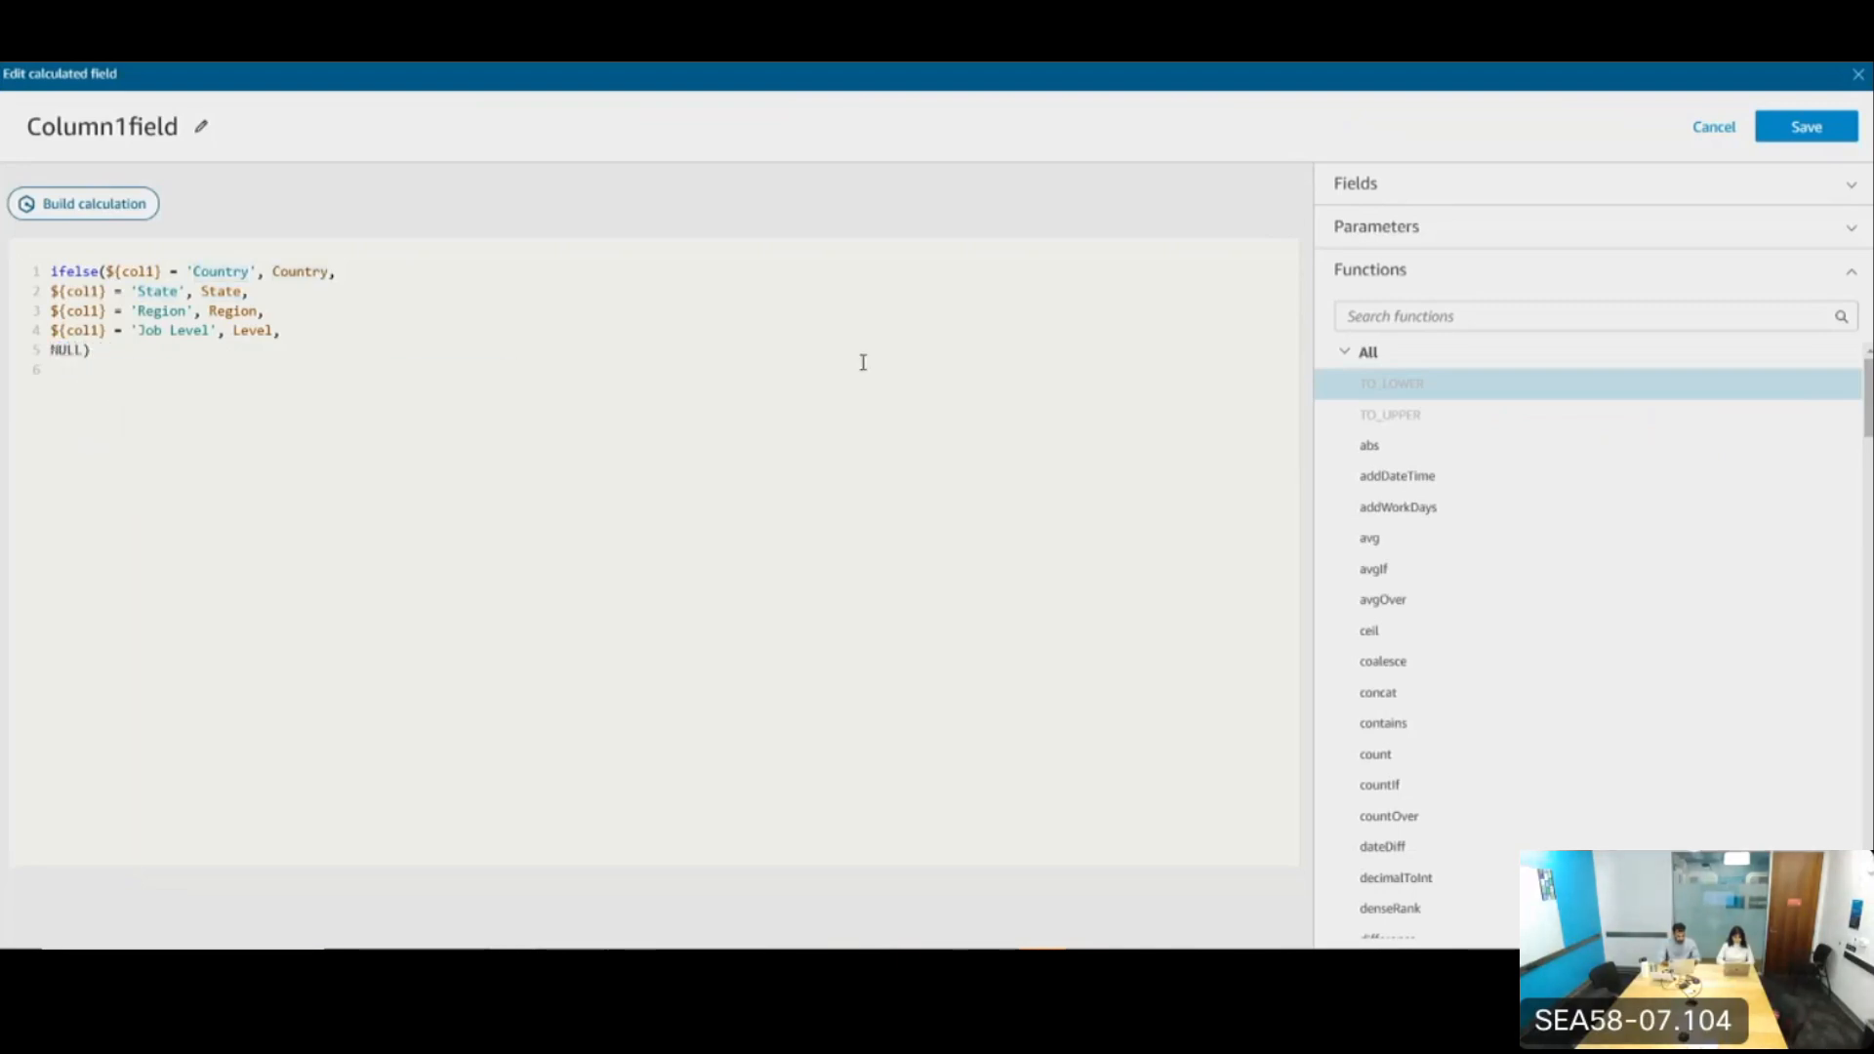
pyautogui.click(1803, 121)
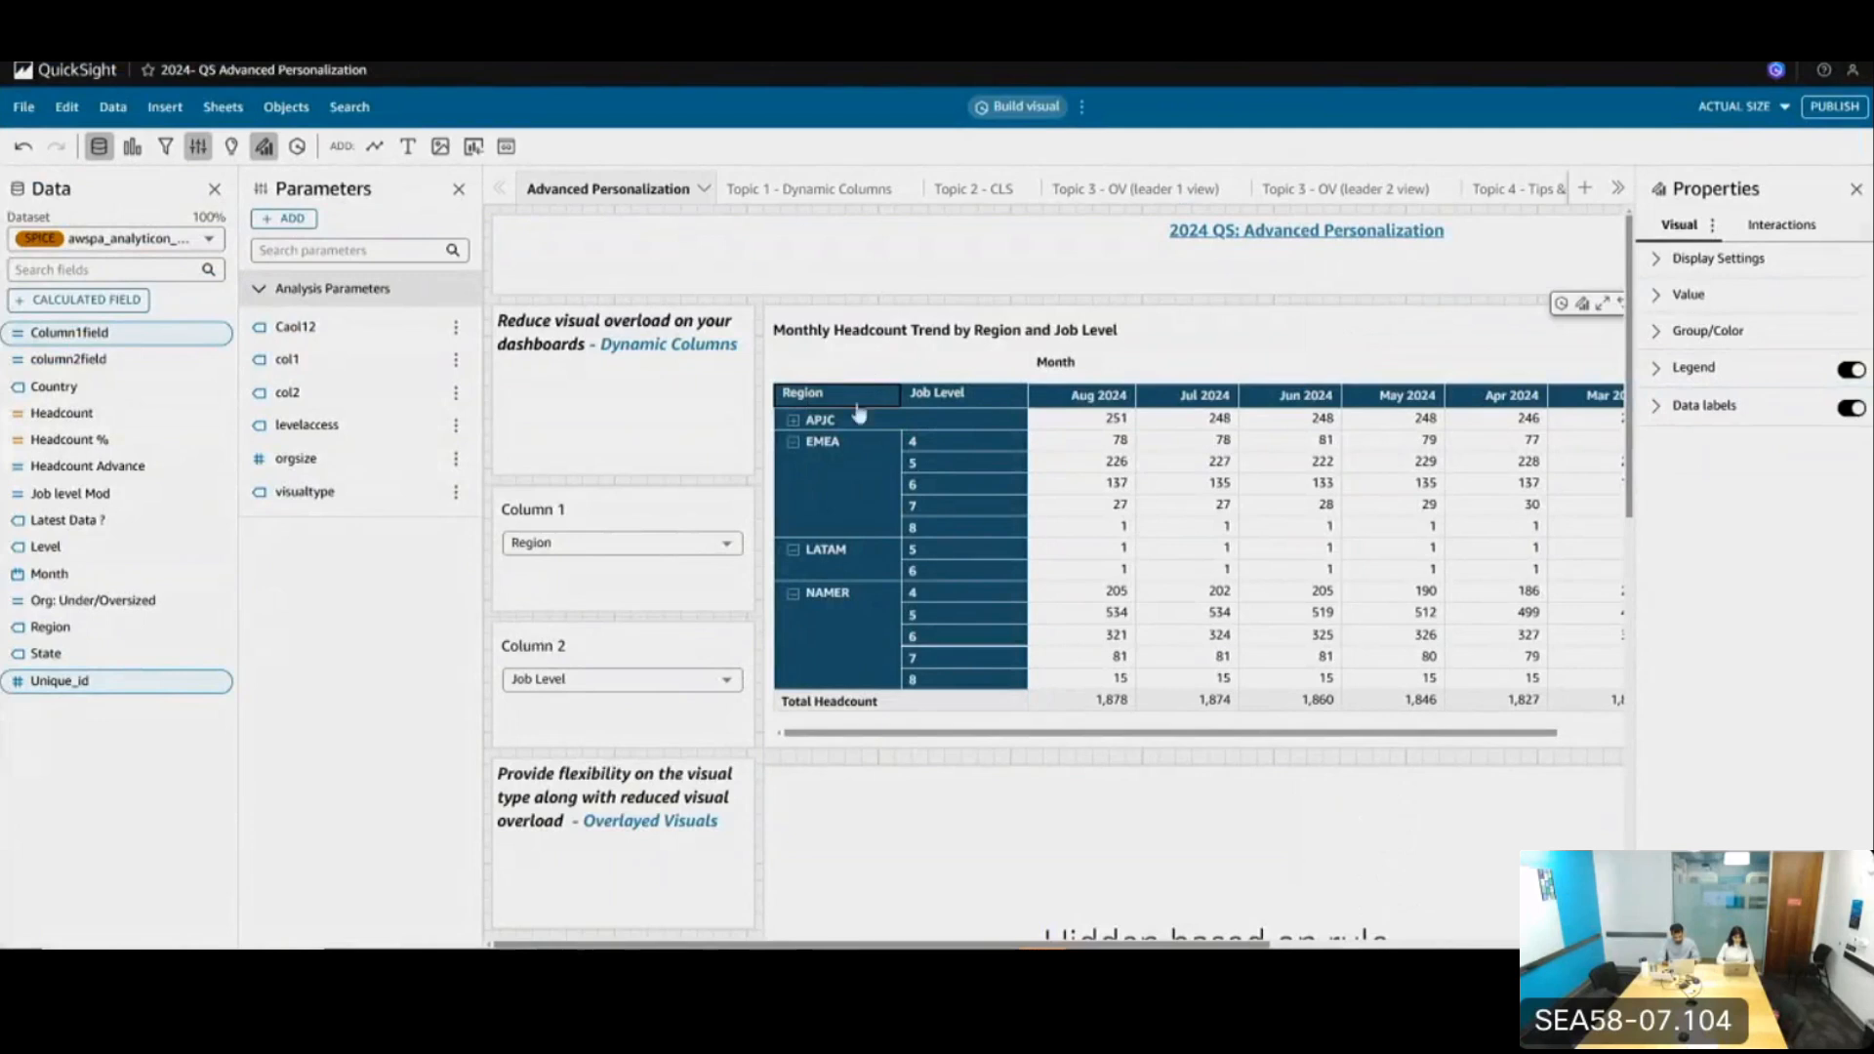
# Examine the headcount pivot table's assigned fields and the title settings for its row, column and value names
pyautogui.click(947, 363)
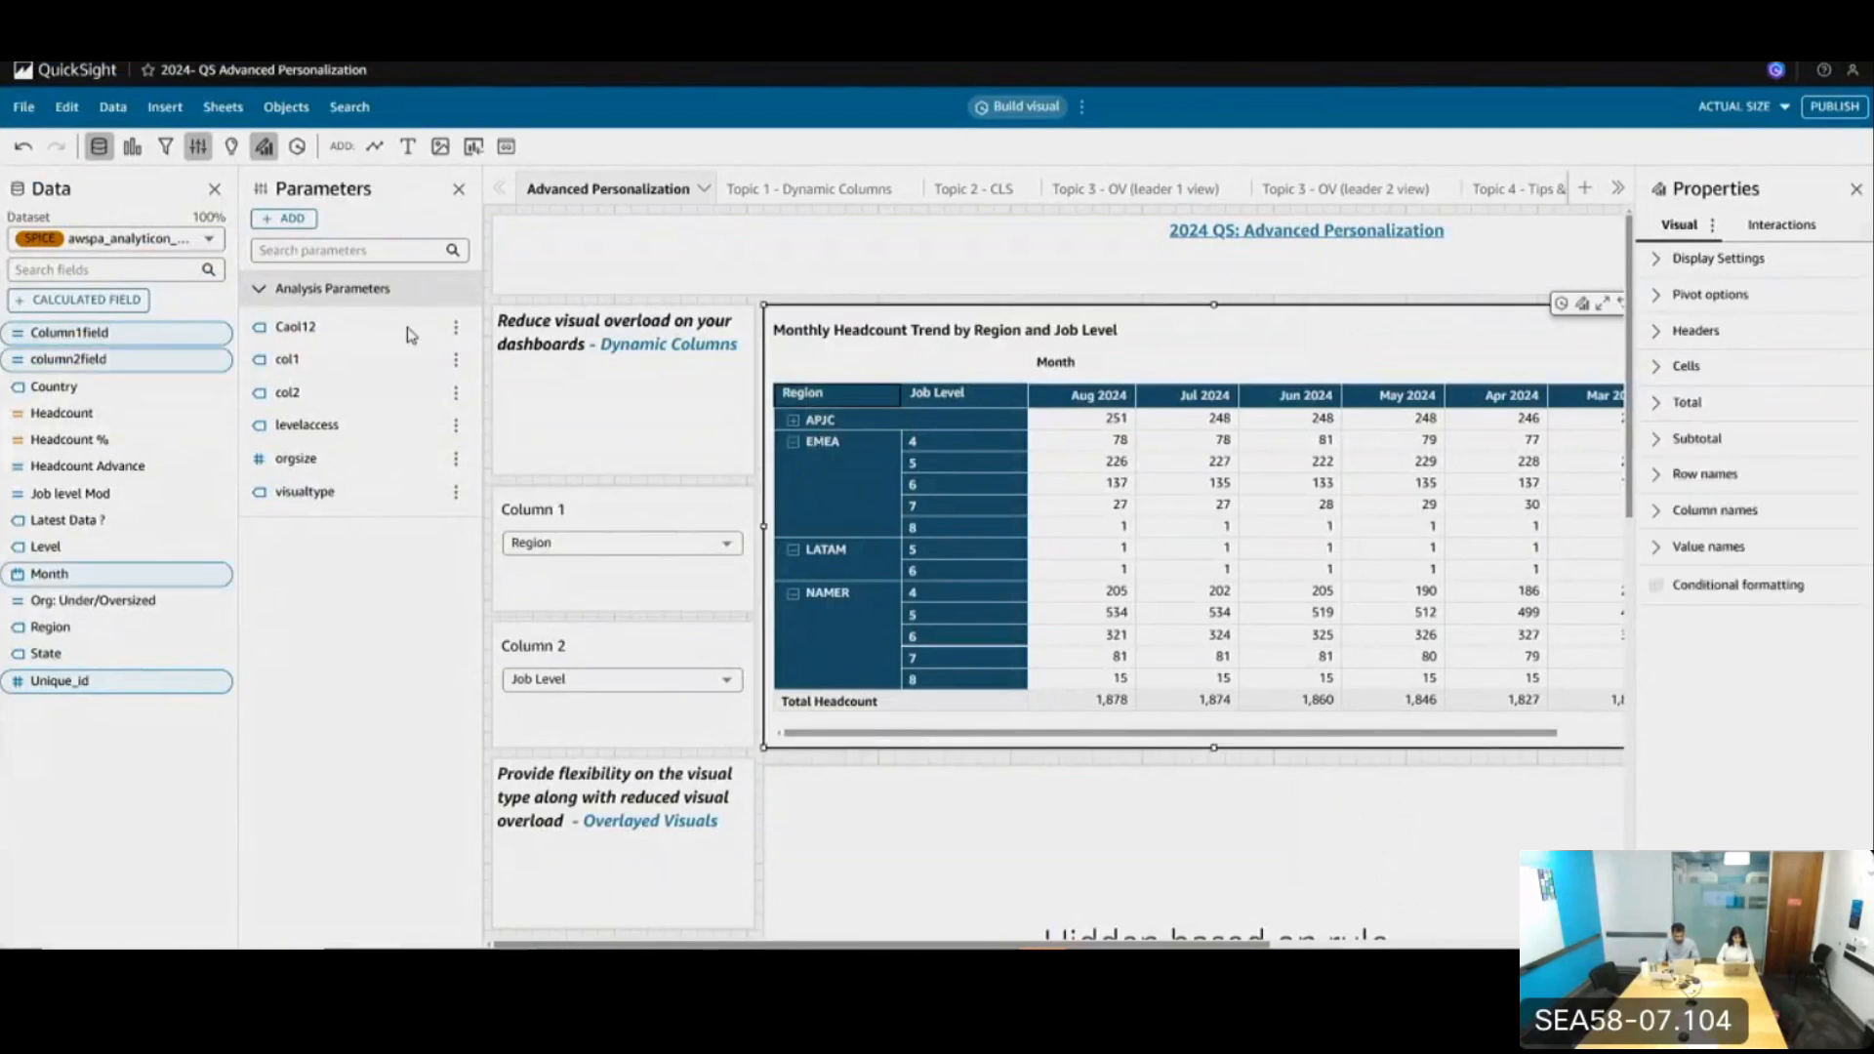
pyautogui.click(131, 146)
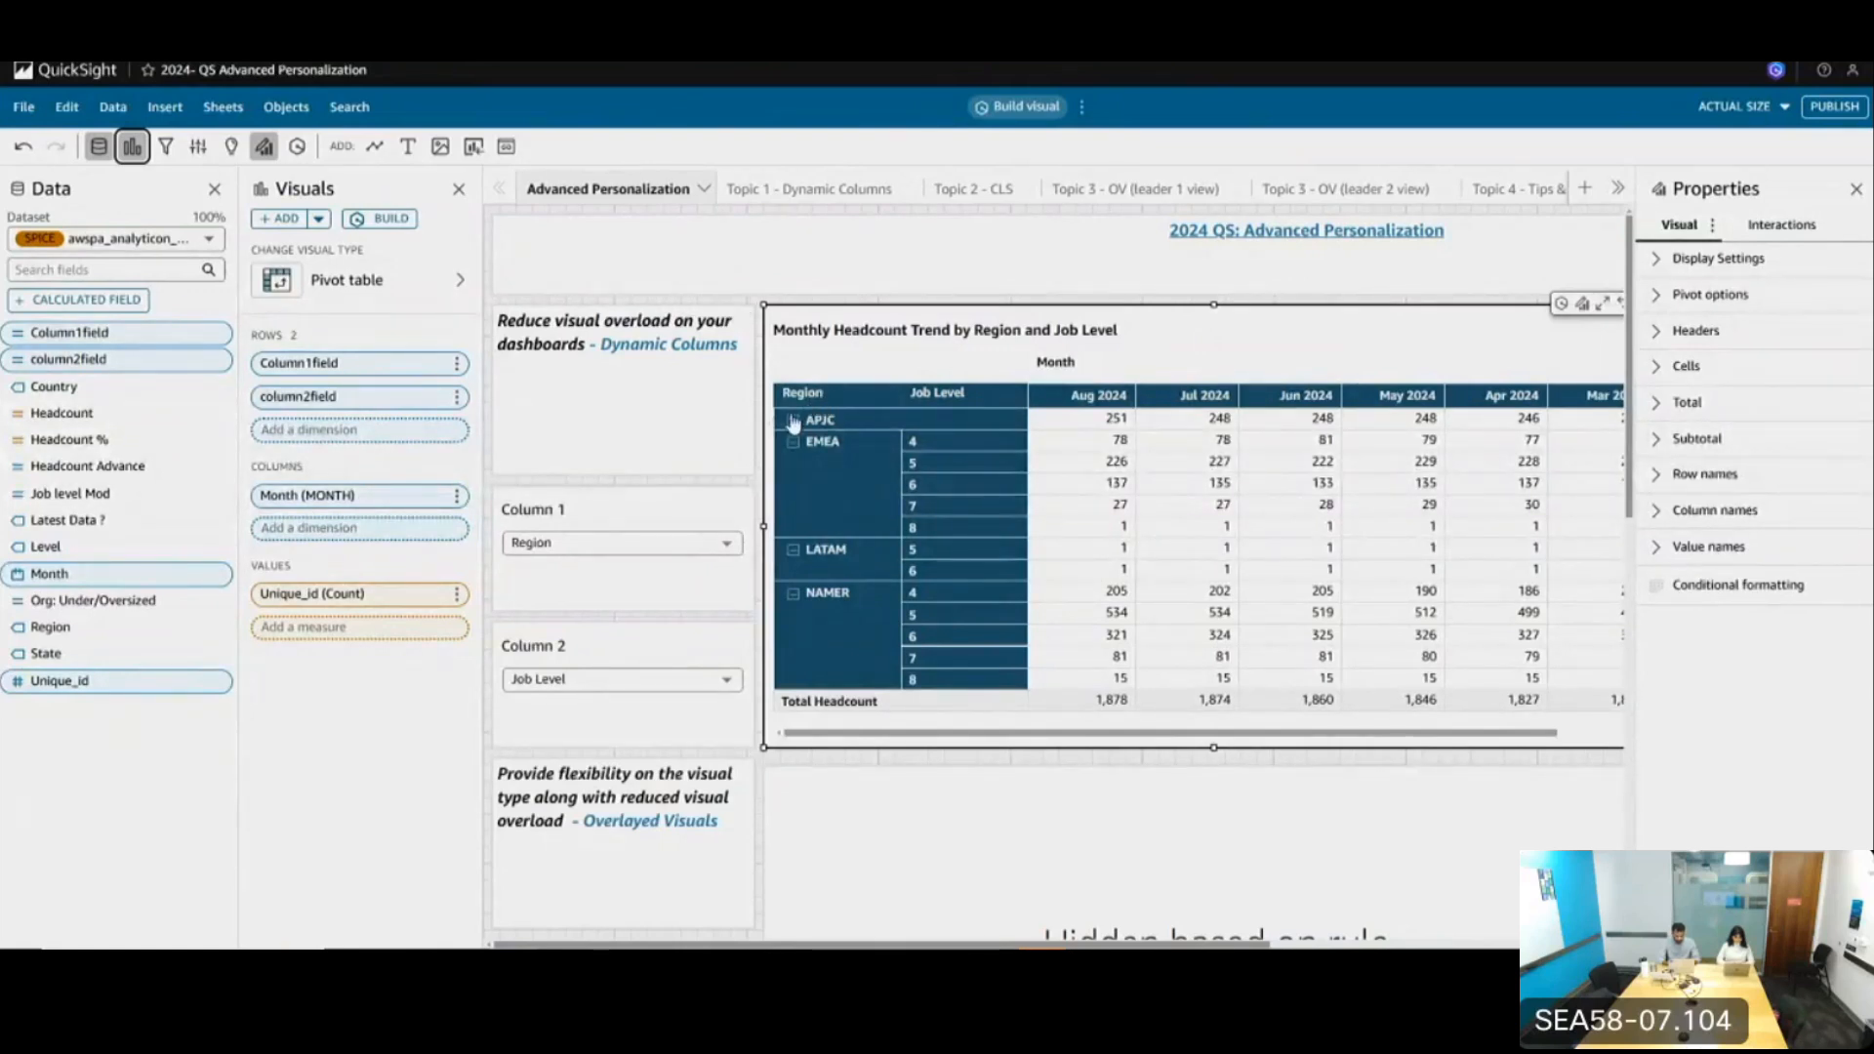
pyautogui.hscroll(2, 1380, 389)
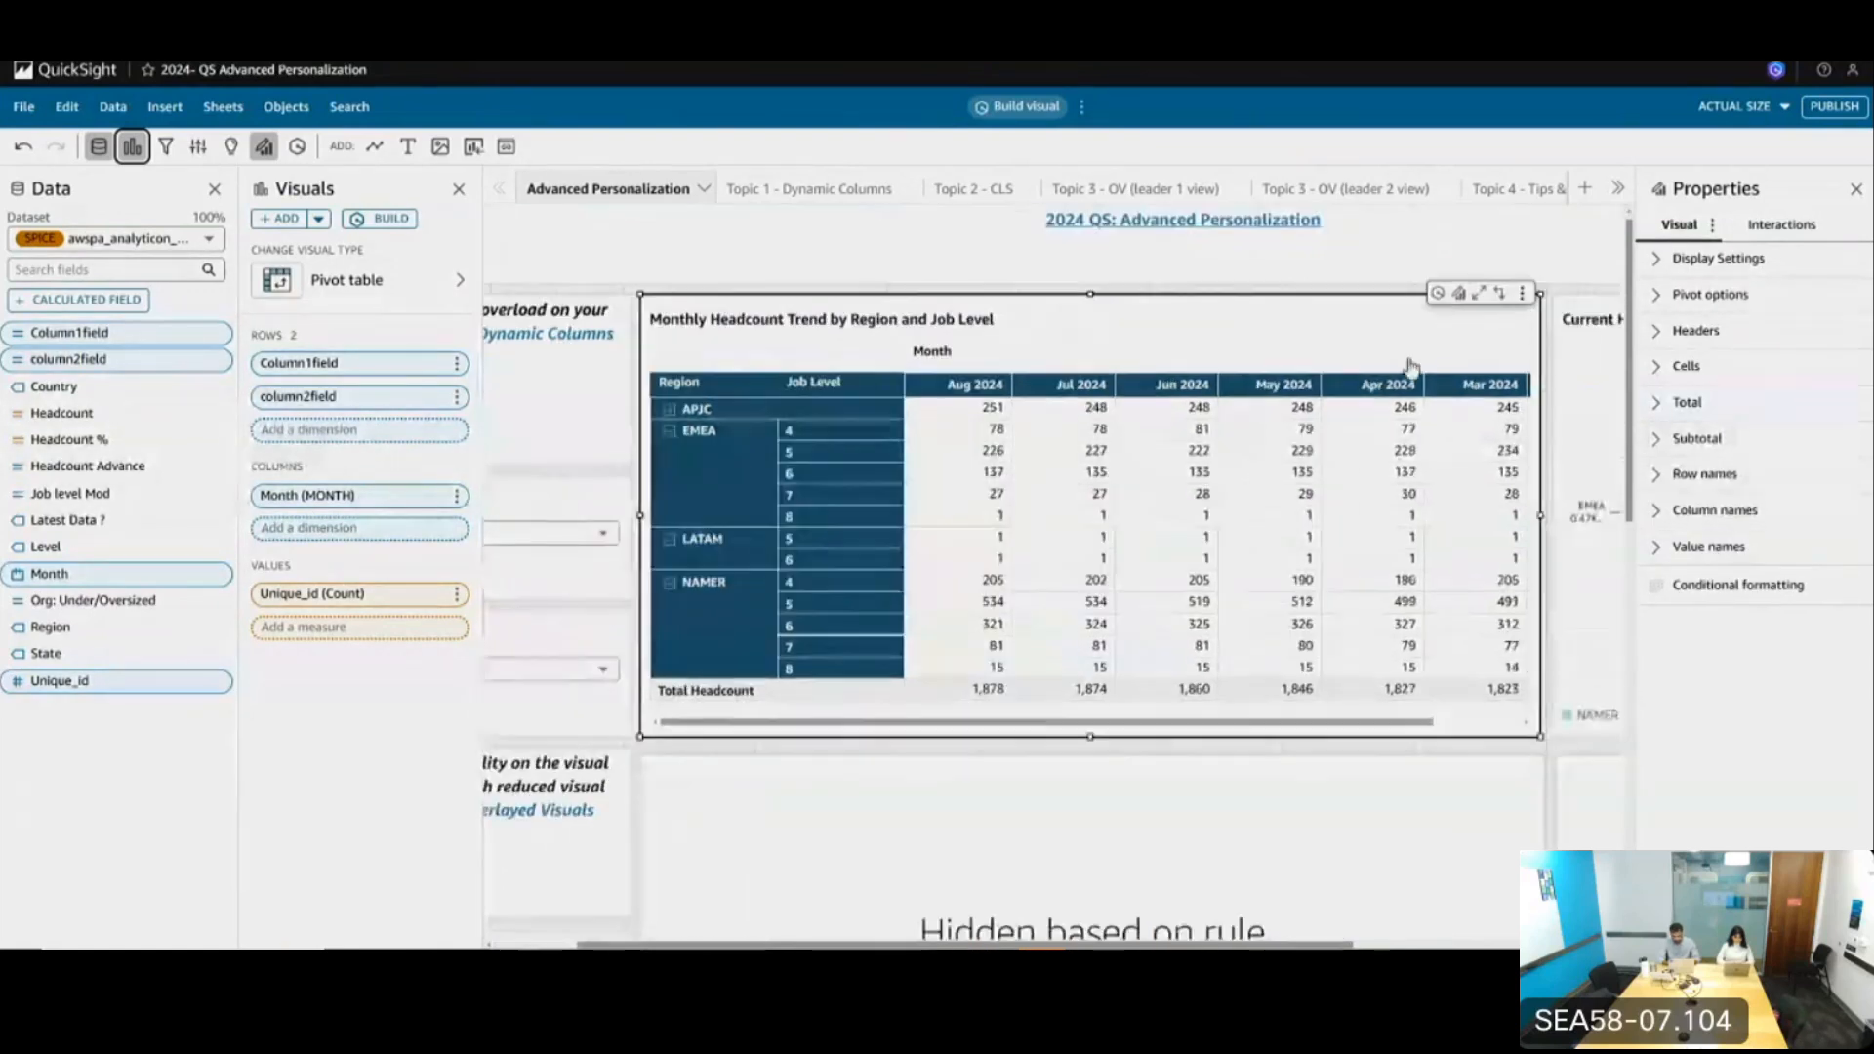
pyautogui.click(1462, 295)
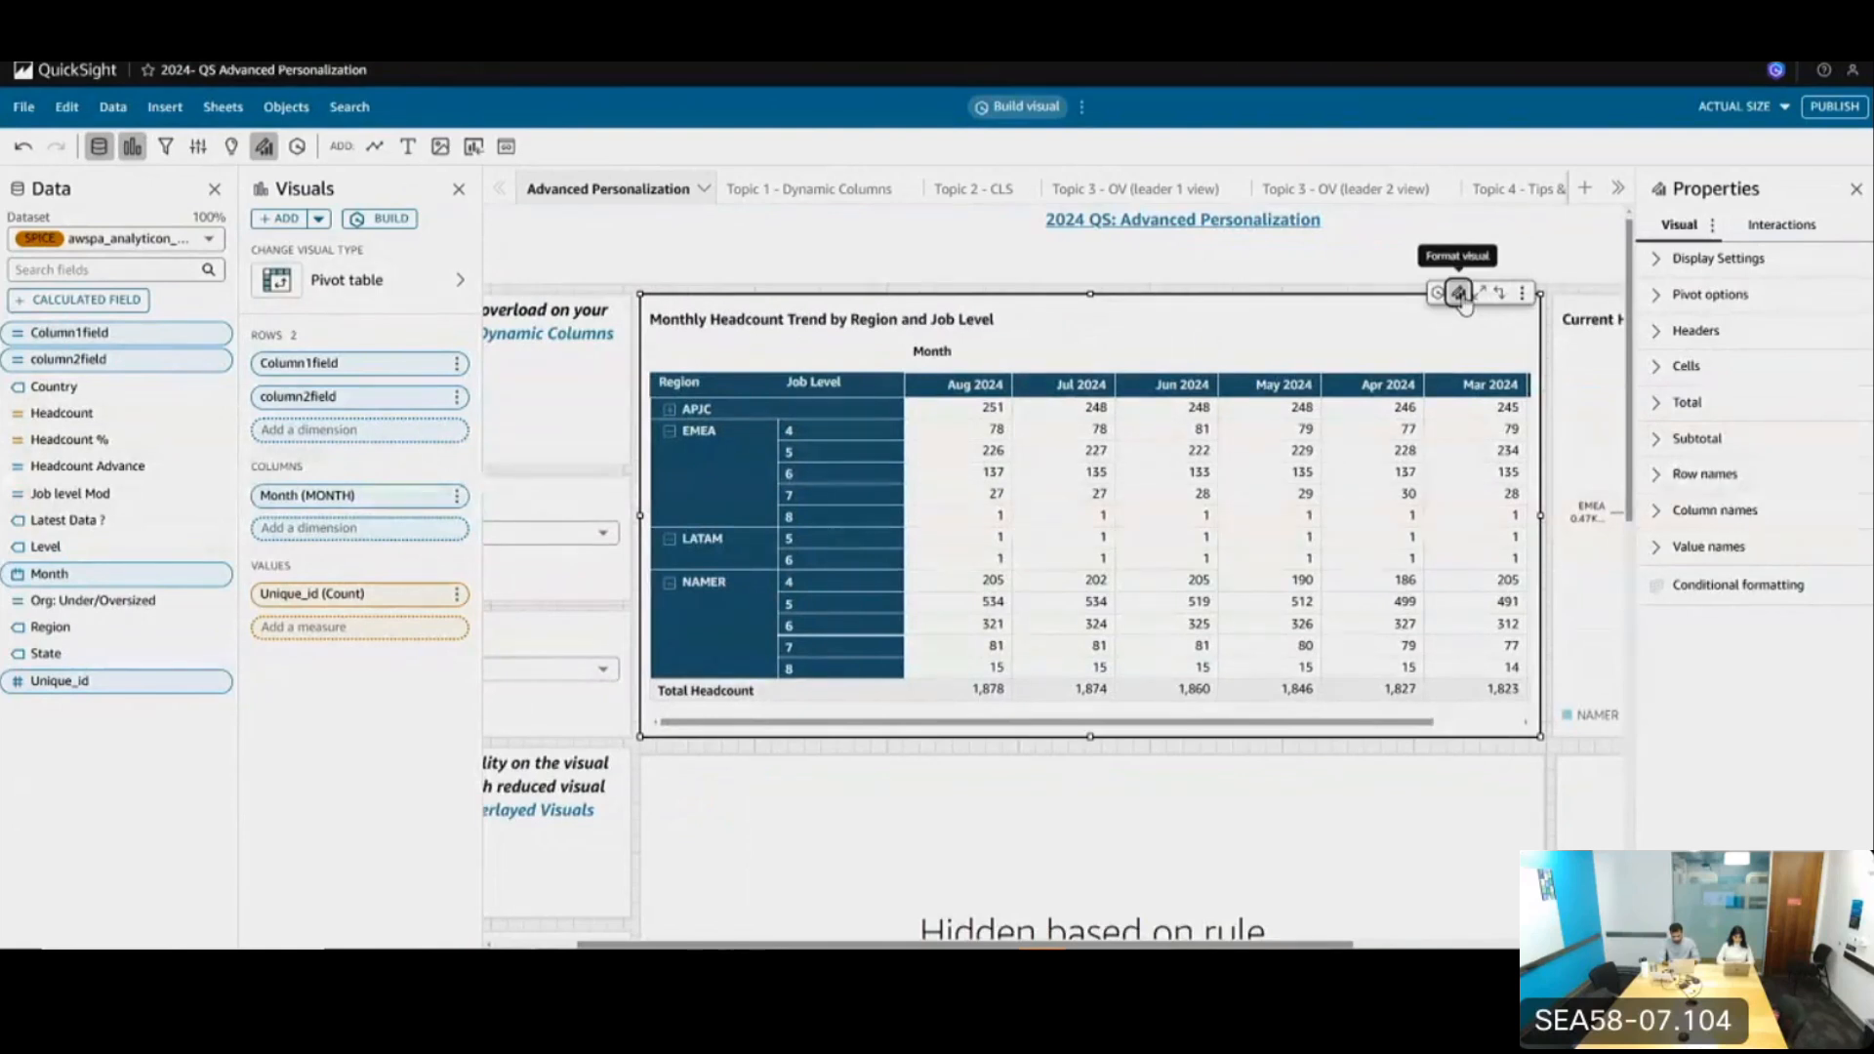
pyautogui.click(1716, 547)
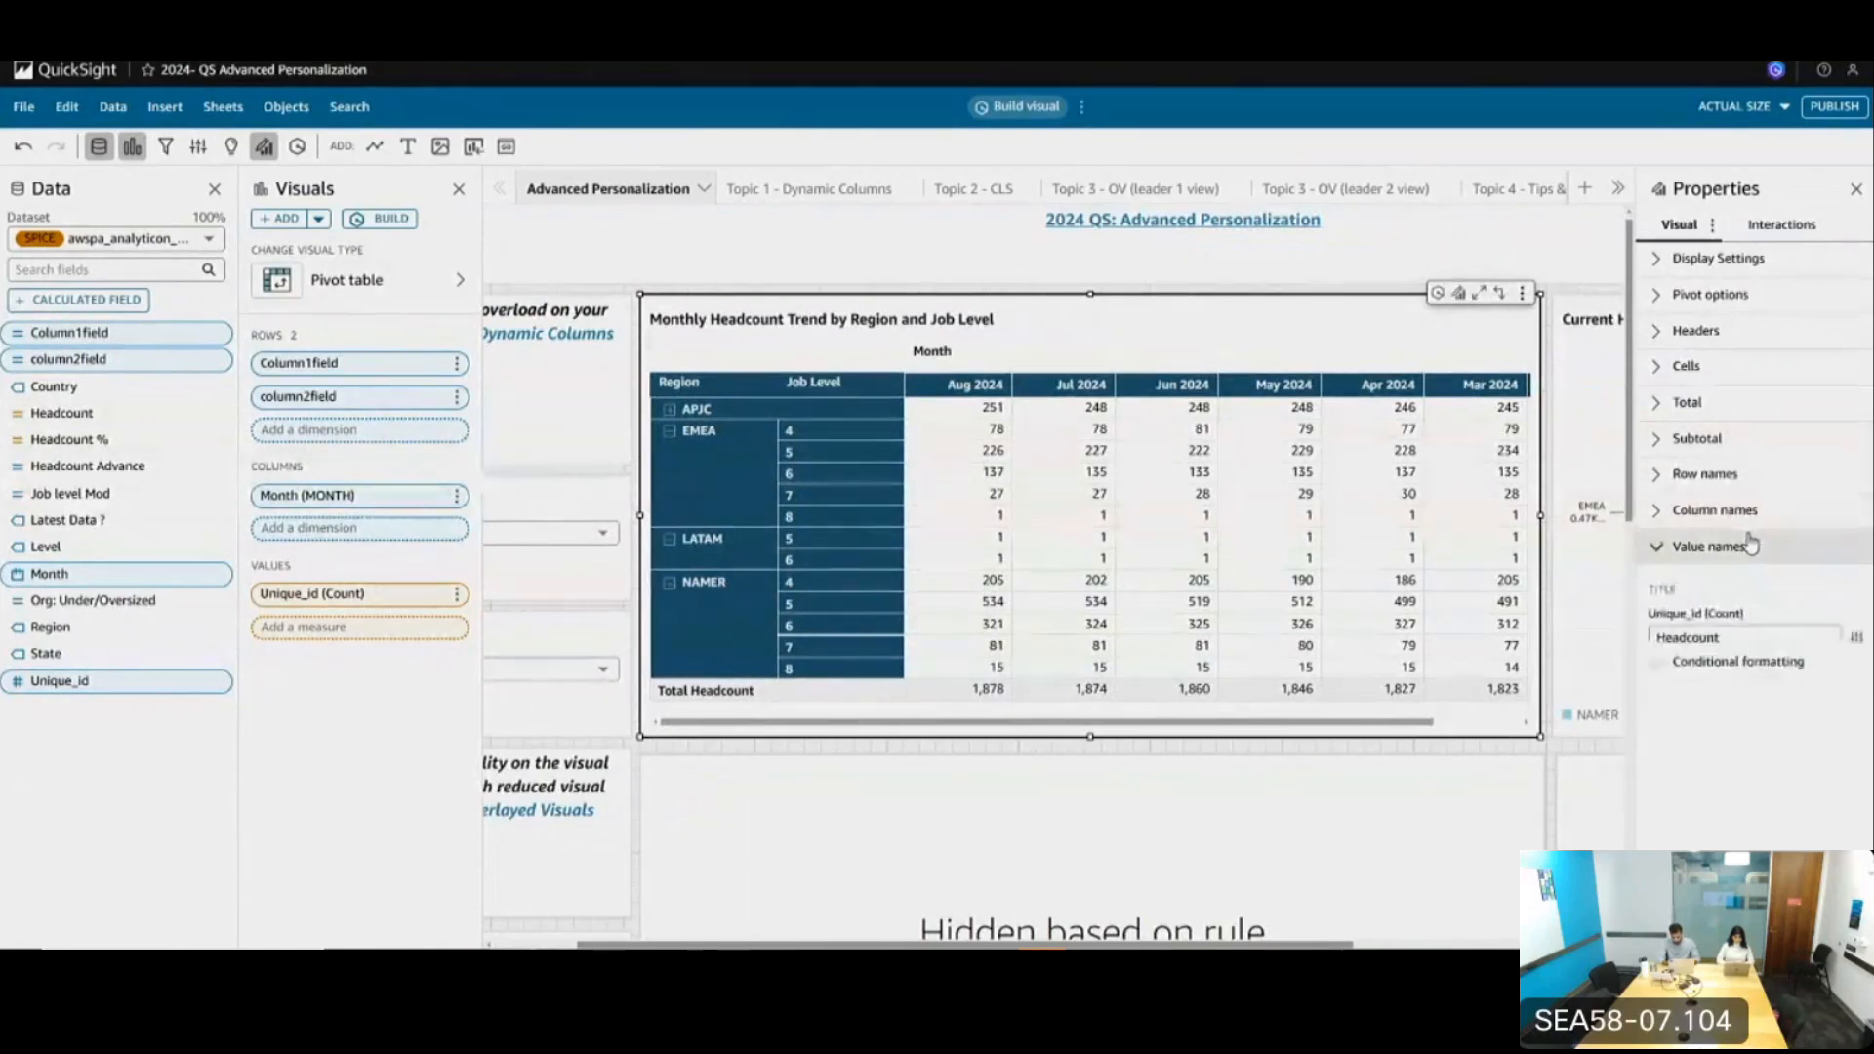
pyautogui.click(1754, 683)
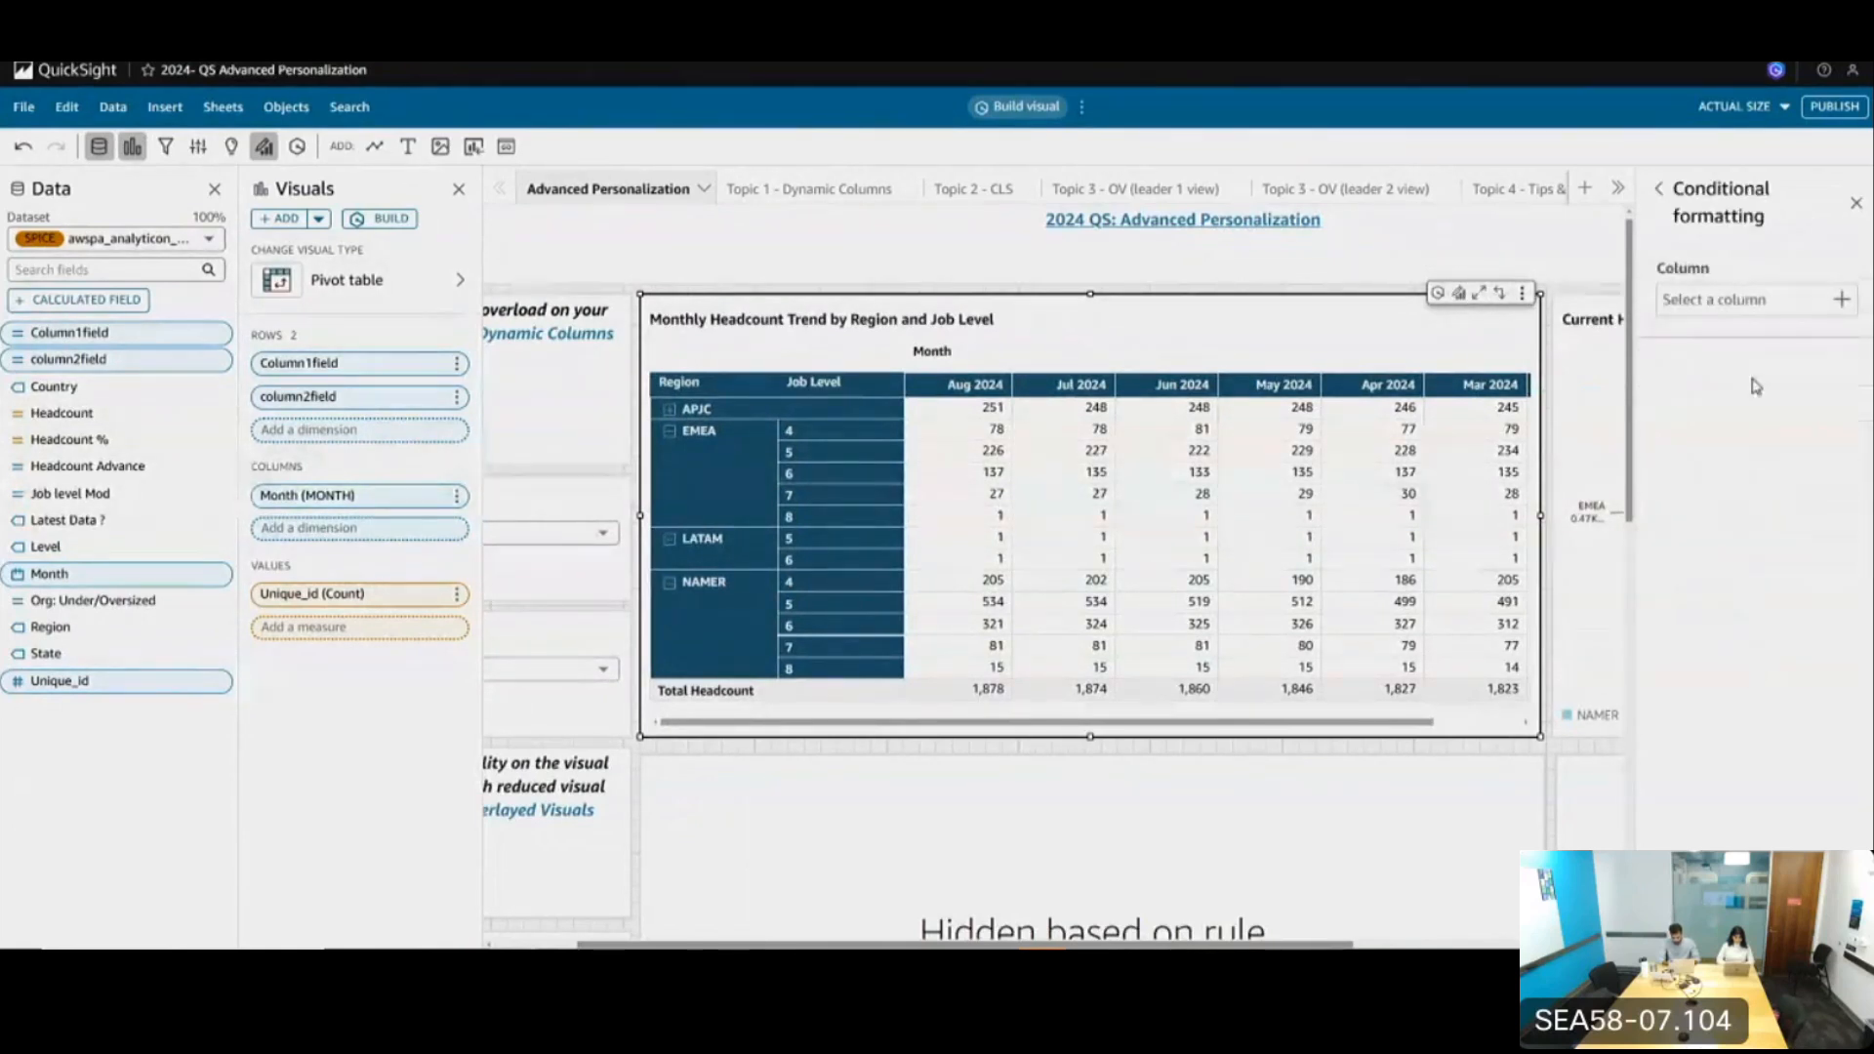
pyautogui.click(1658, 192)
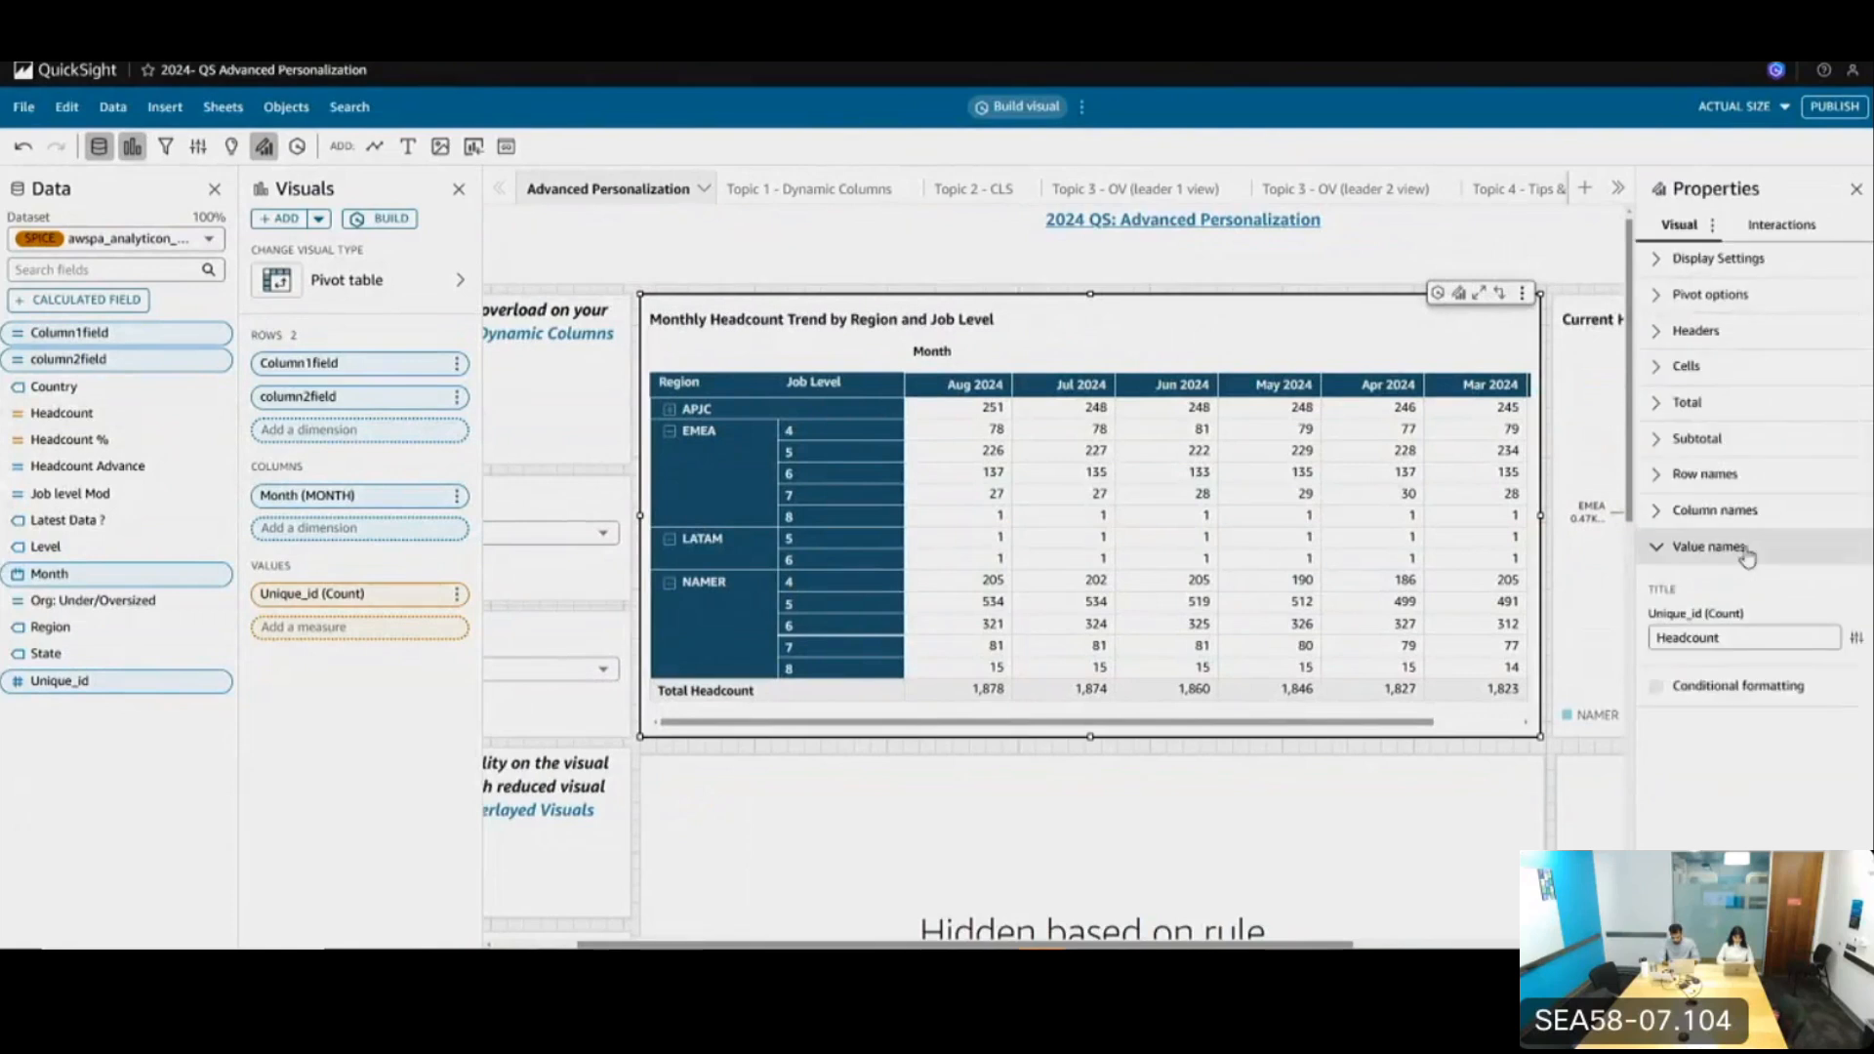
pyautogui.click(1742, 519)
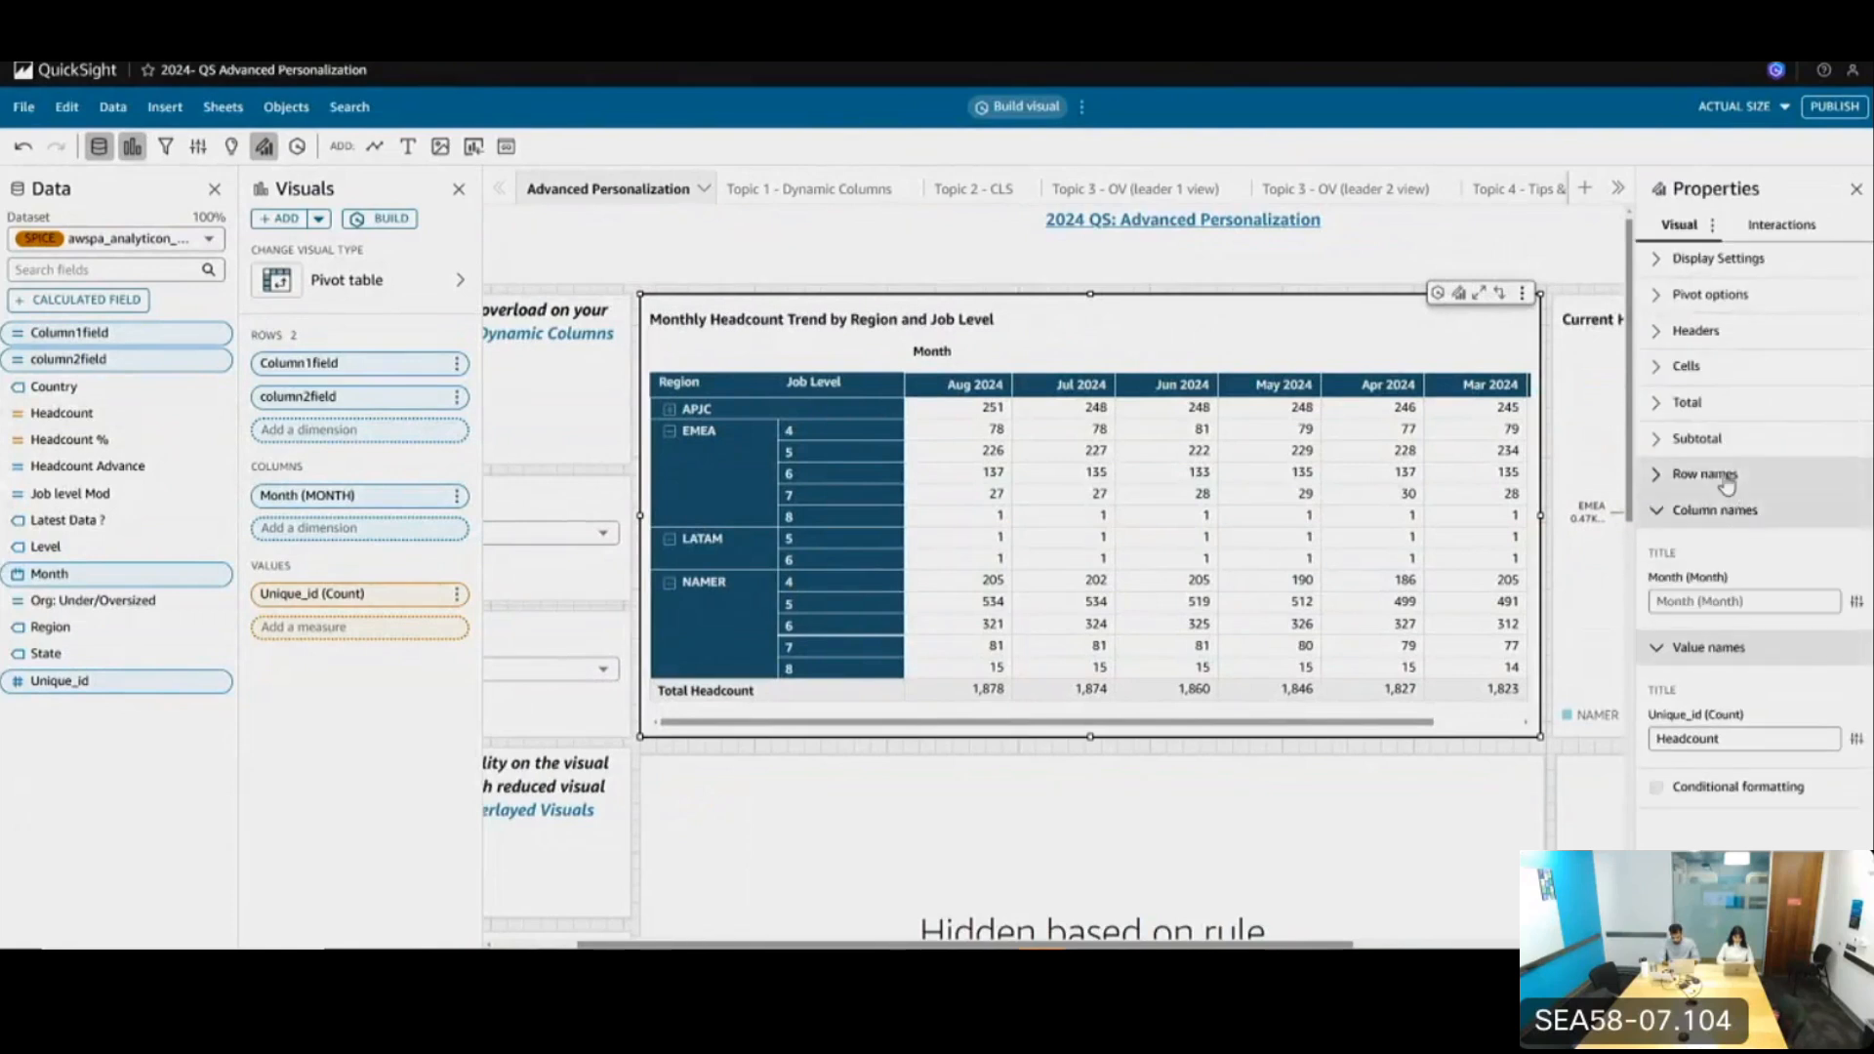
pyautogui.click(1725, 475)
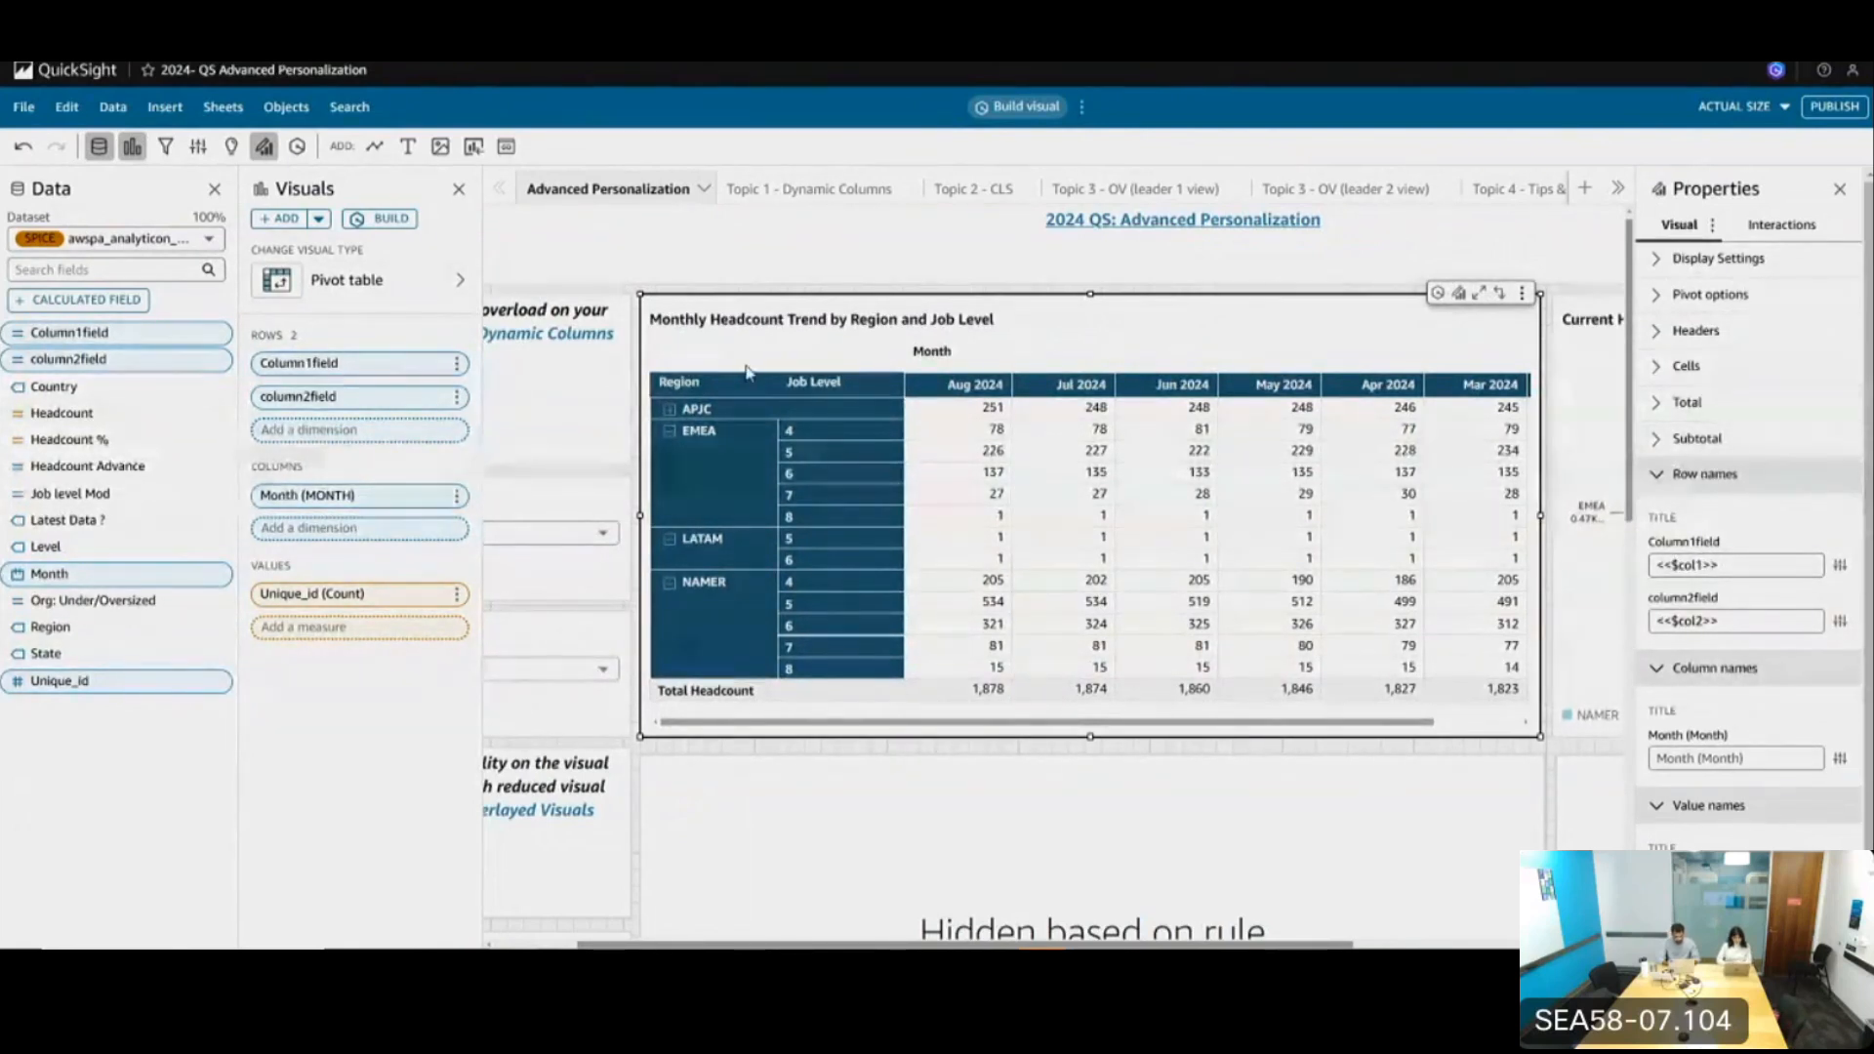
pyautogui.click(1841, 190)
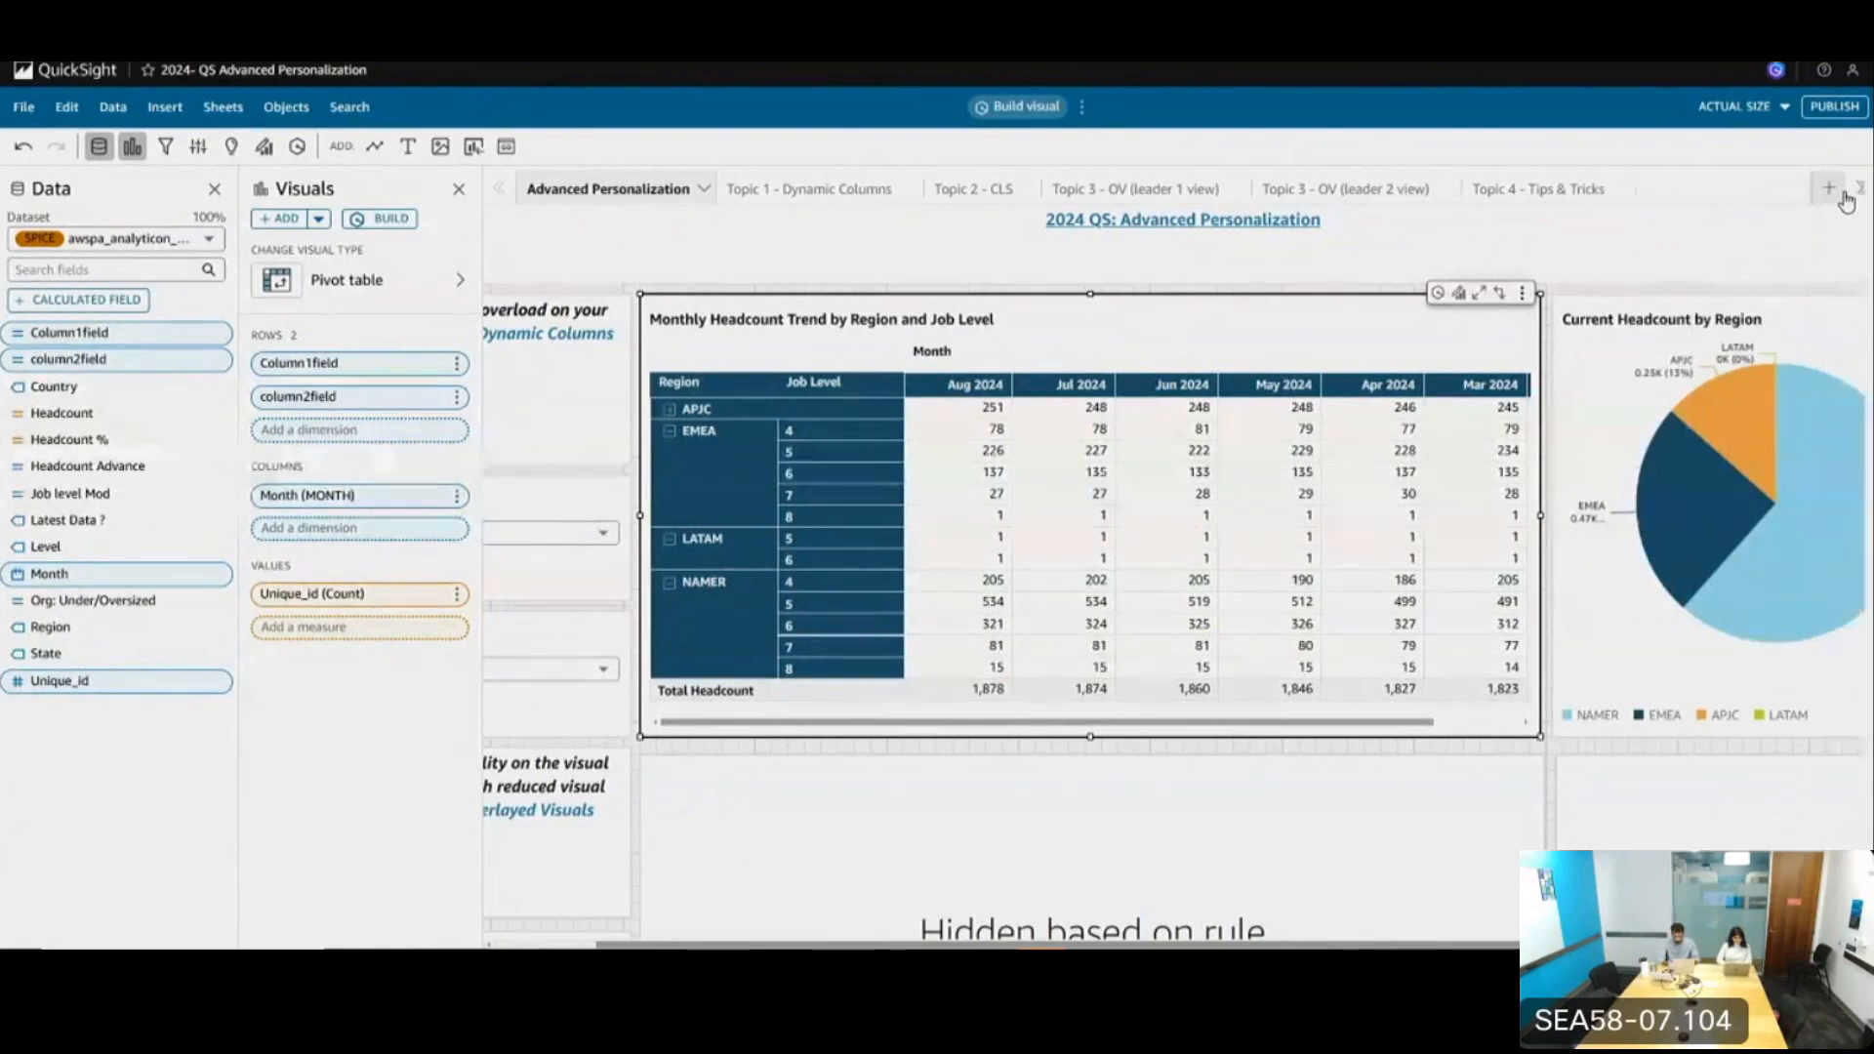
# Check the fields used by the Current Headcount pie chart, and set the Column 1 control to Country
pyautogui.hscroll(-2, 923, 335)
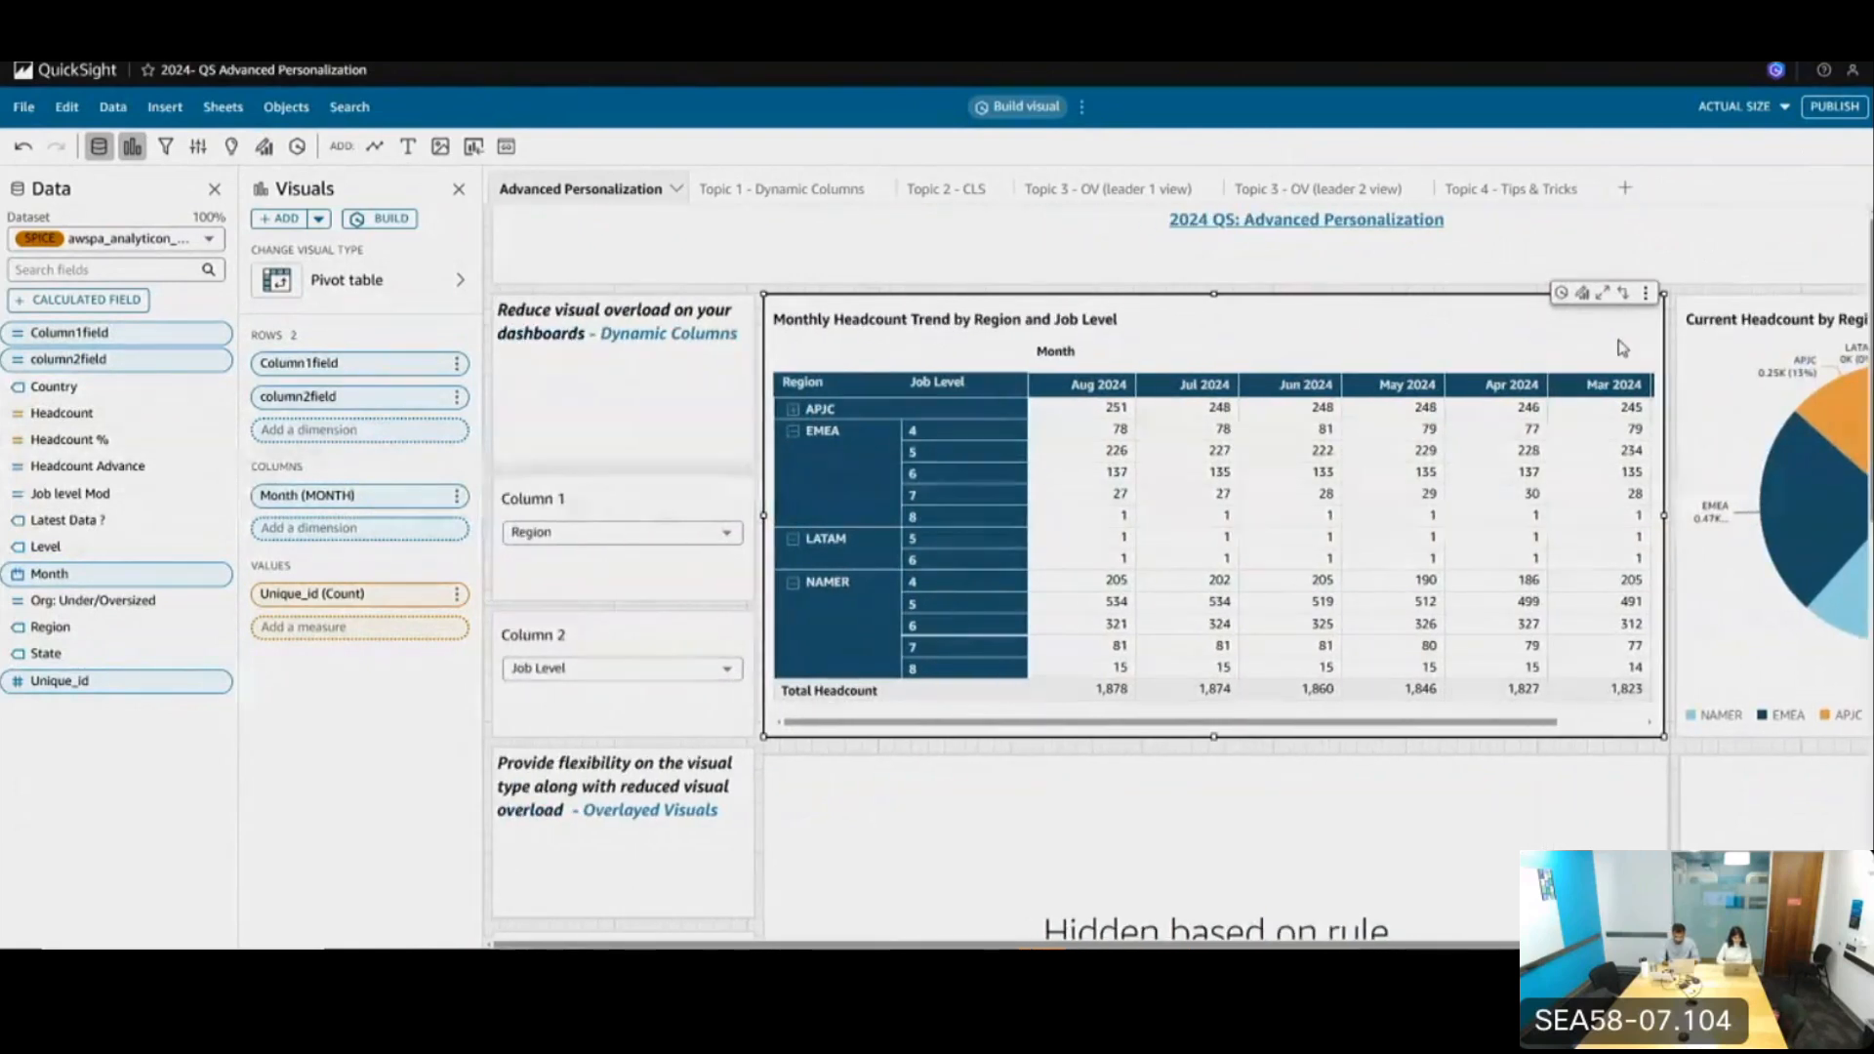
pyautogui.click(1728, 345)
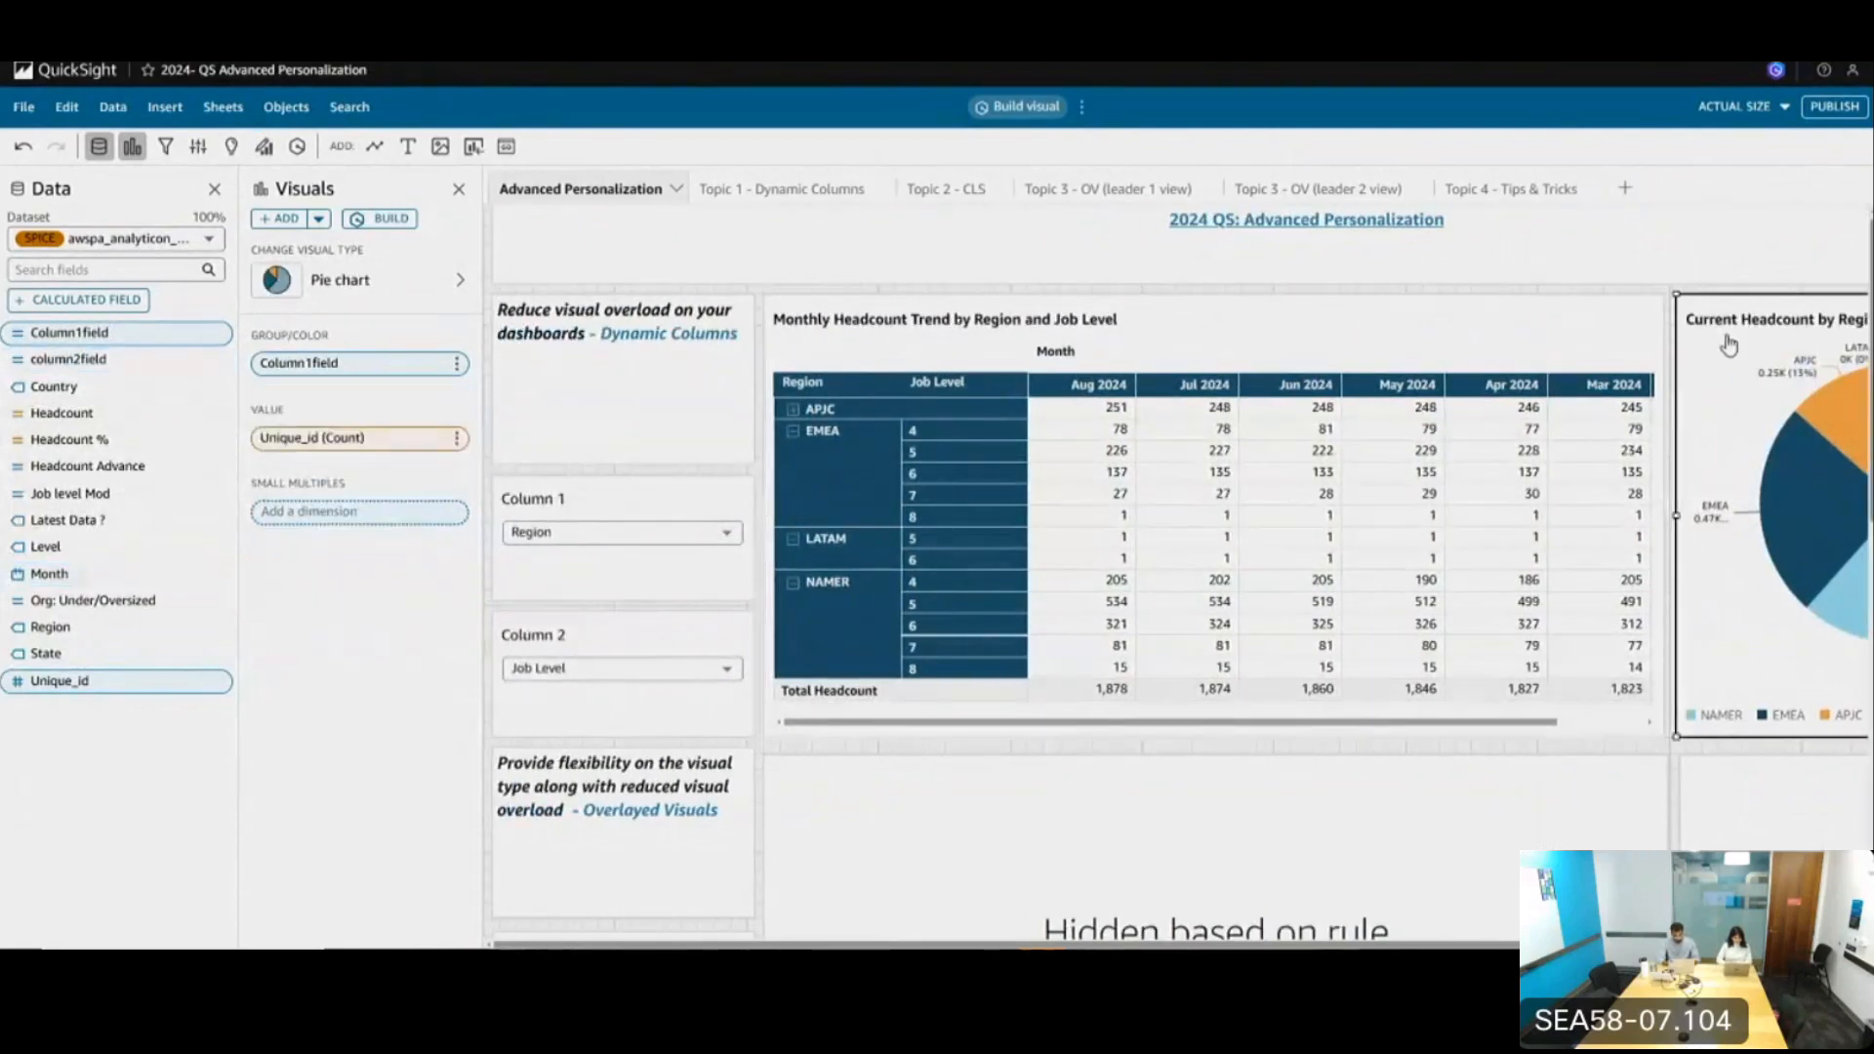
pyautogui.click(606, 417)
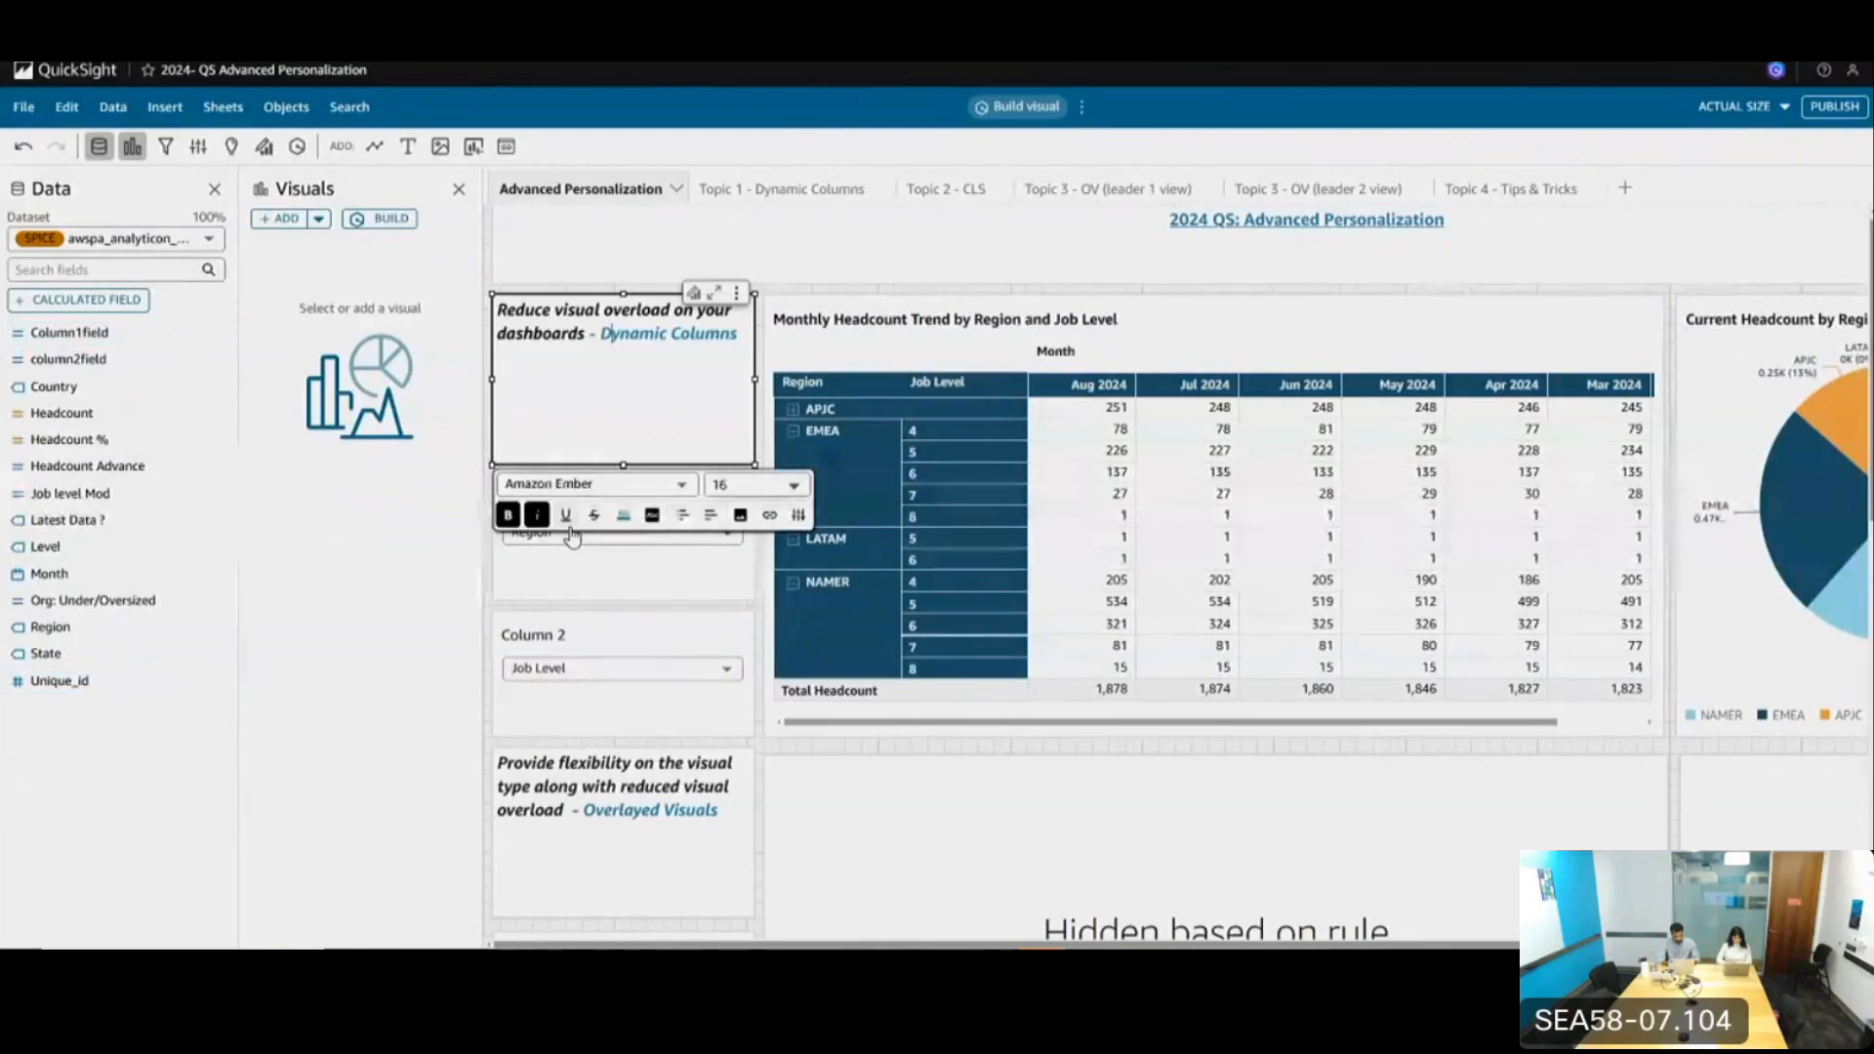
pyautogui.click(571, 535)
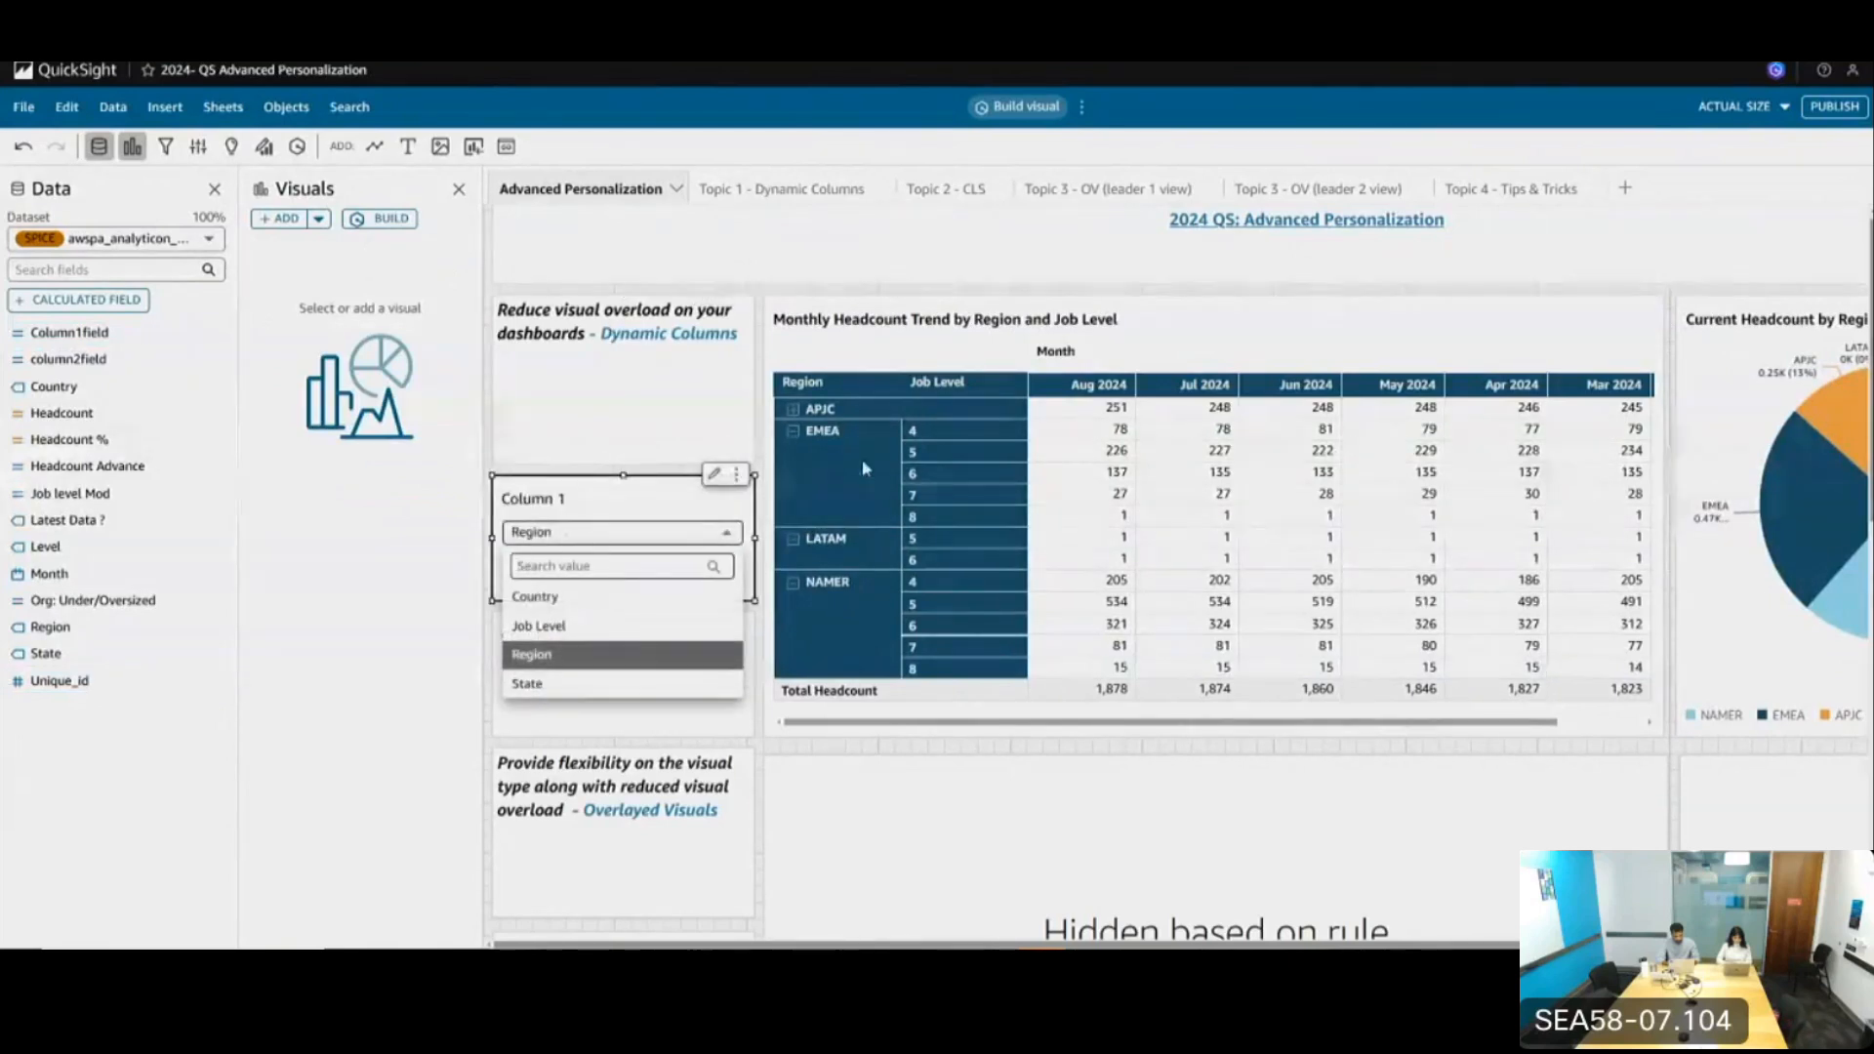
pyautogui.click(586, 597)
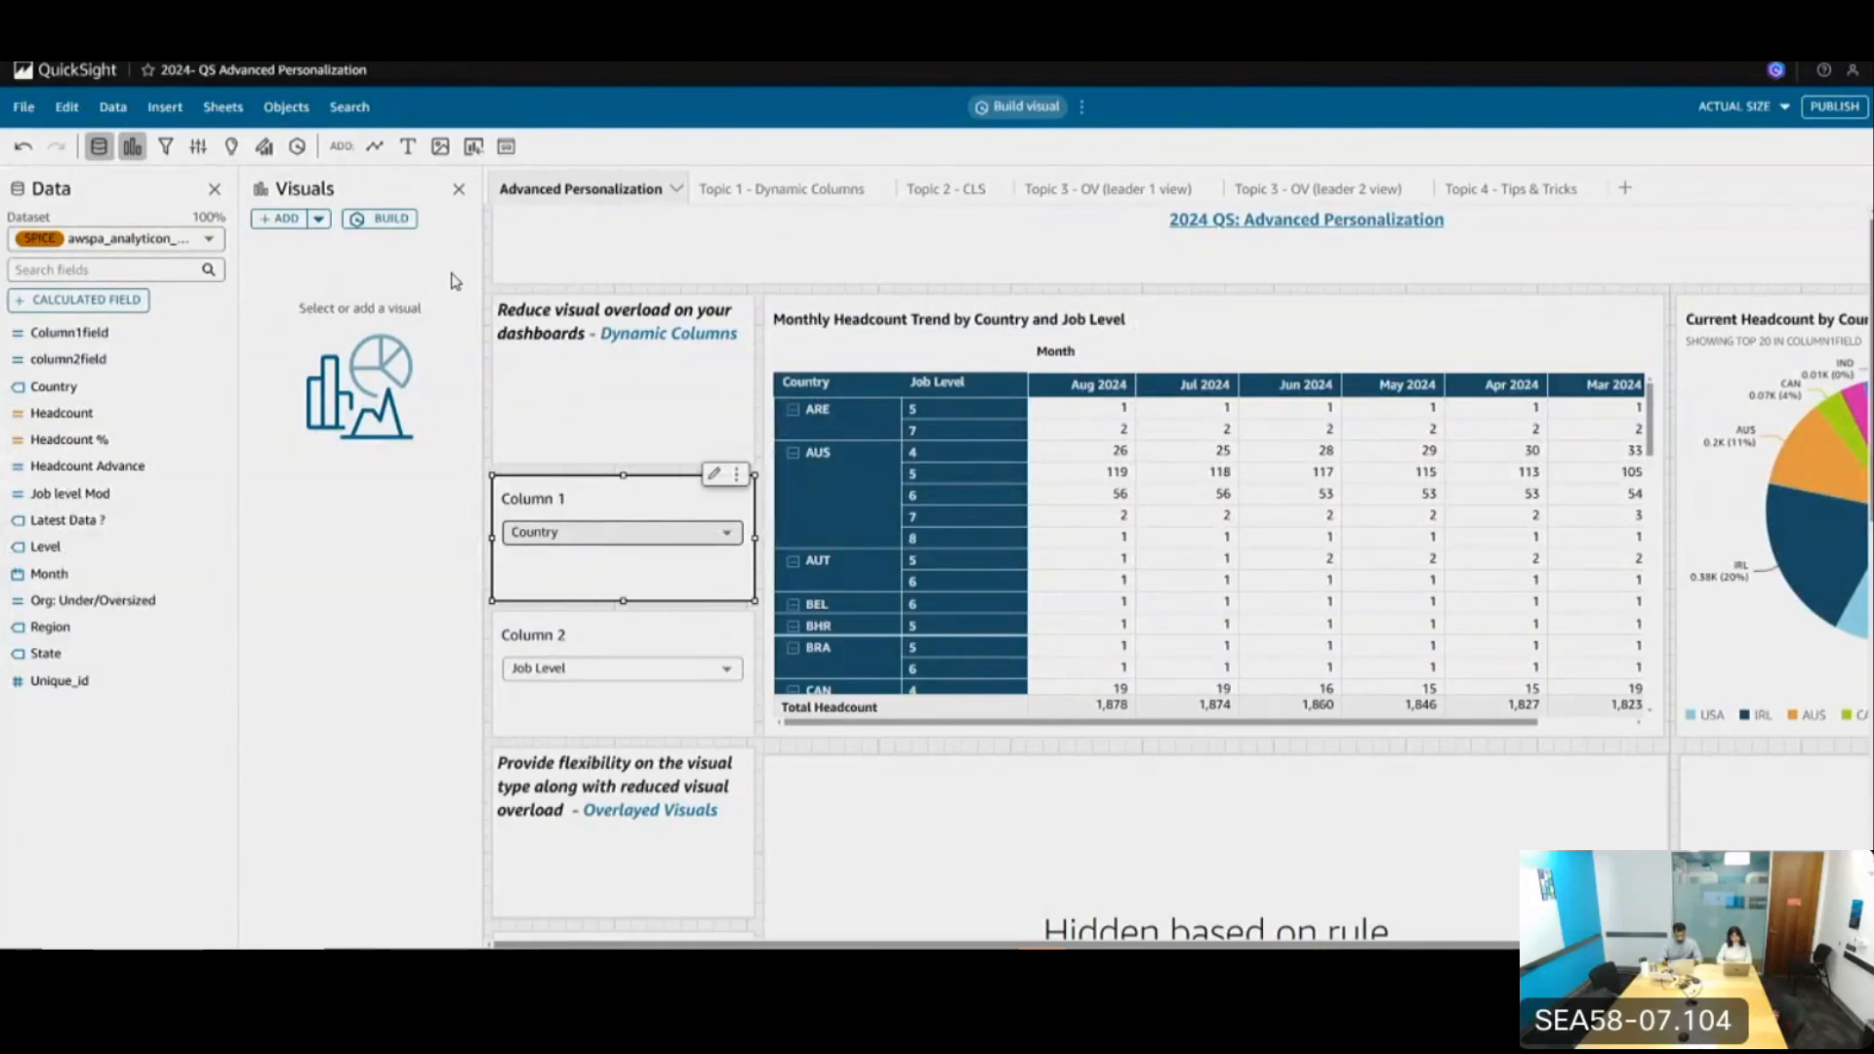
pyautogui.hotkey('alt', 'Tab')
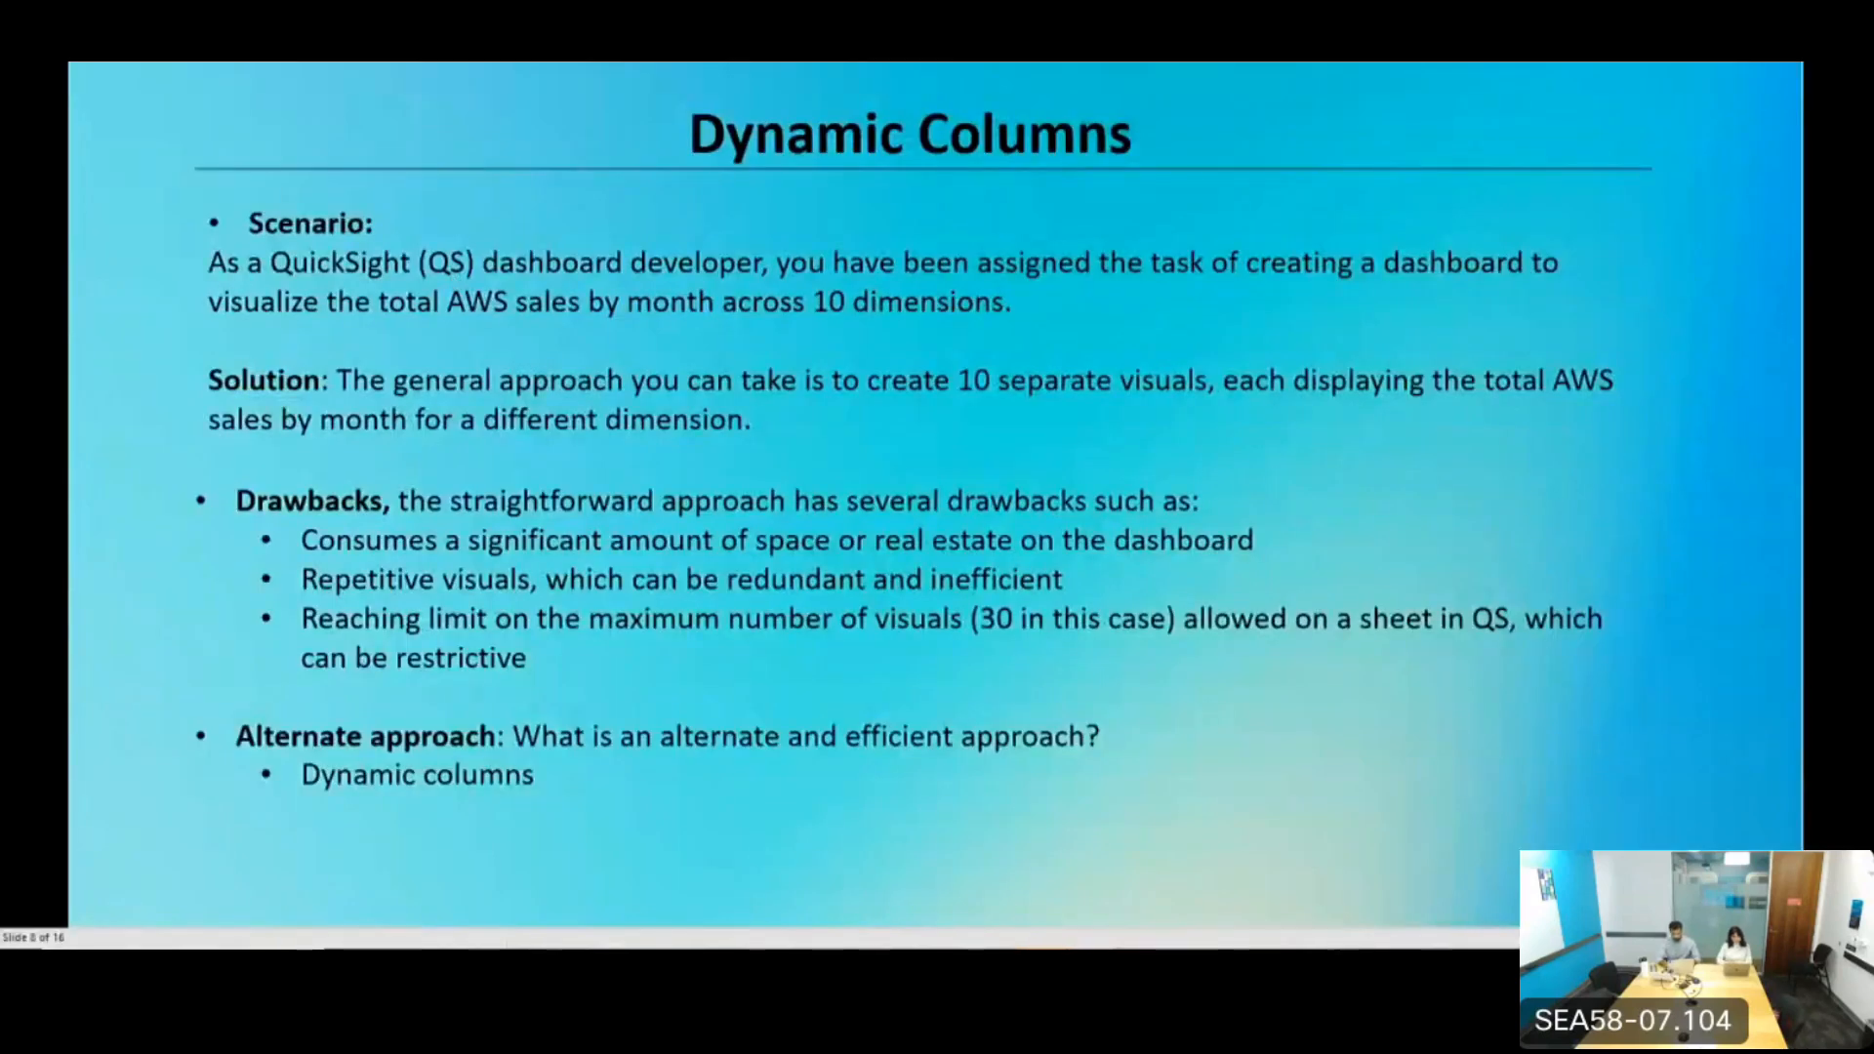
pyautogui.press('Right')
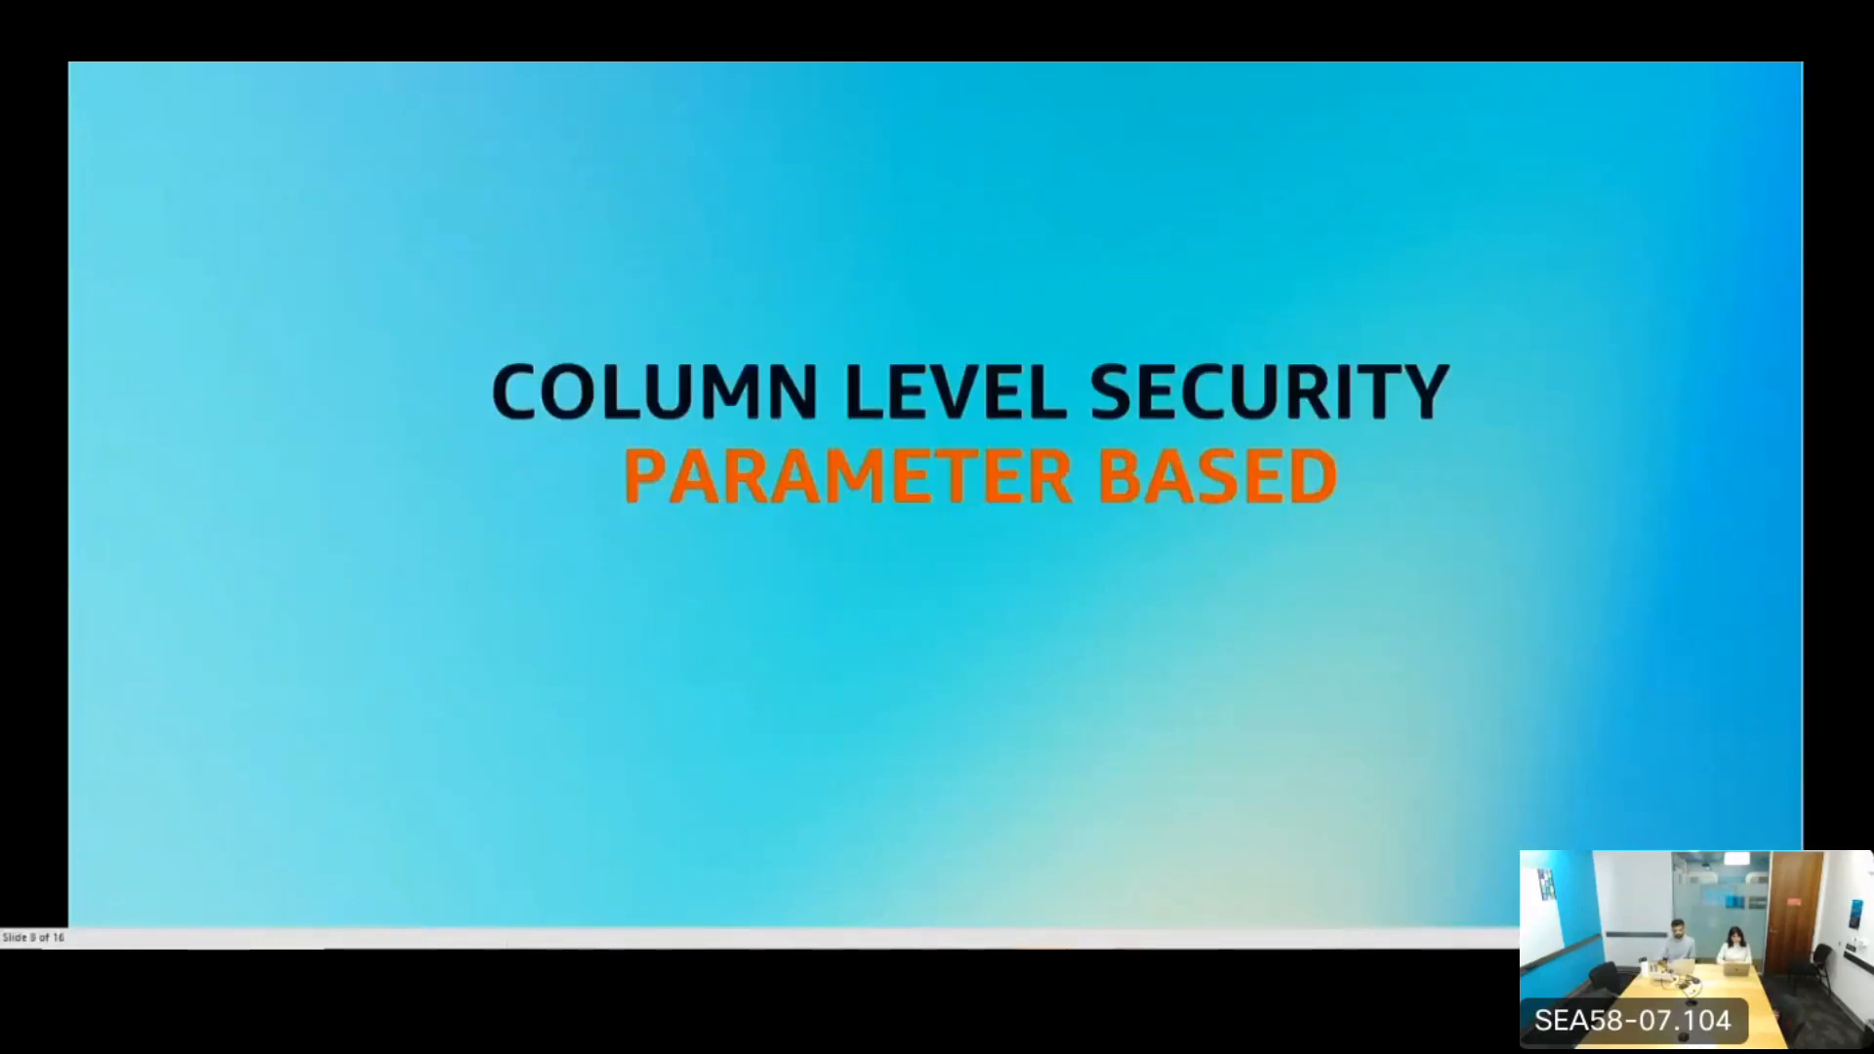
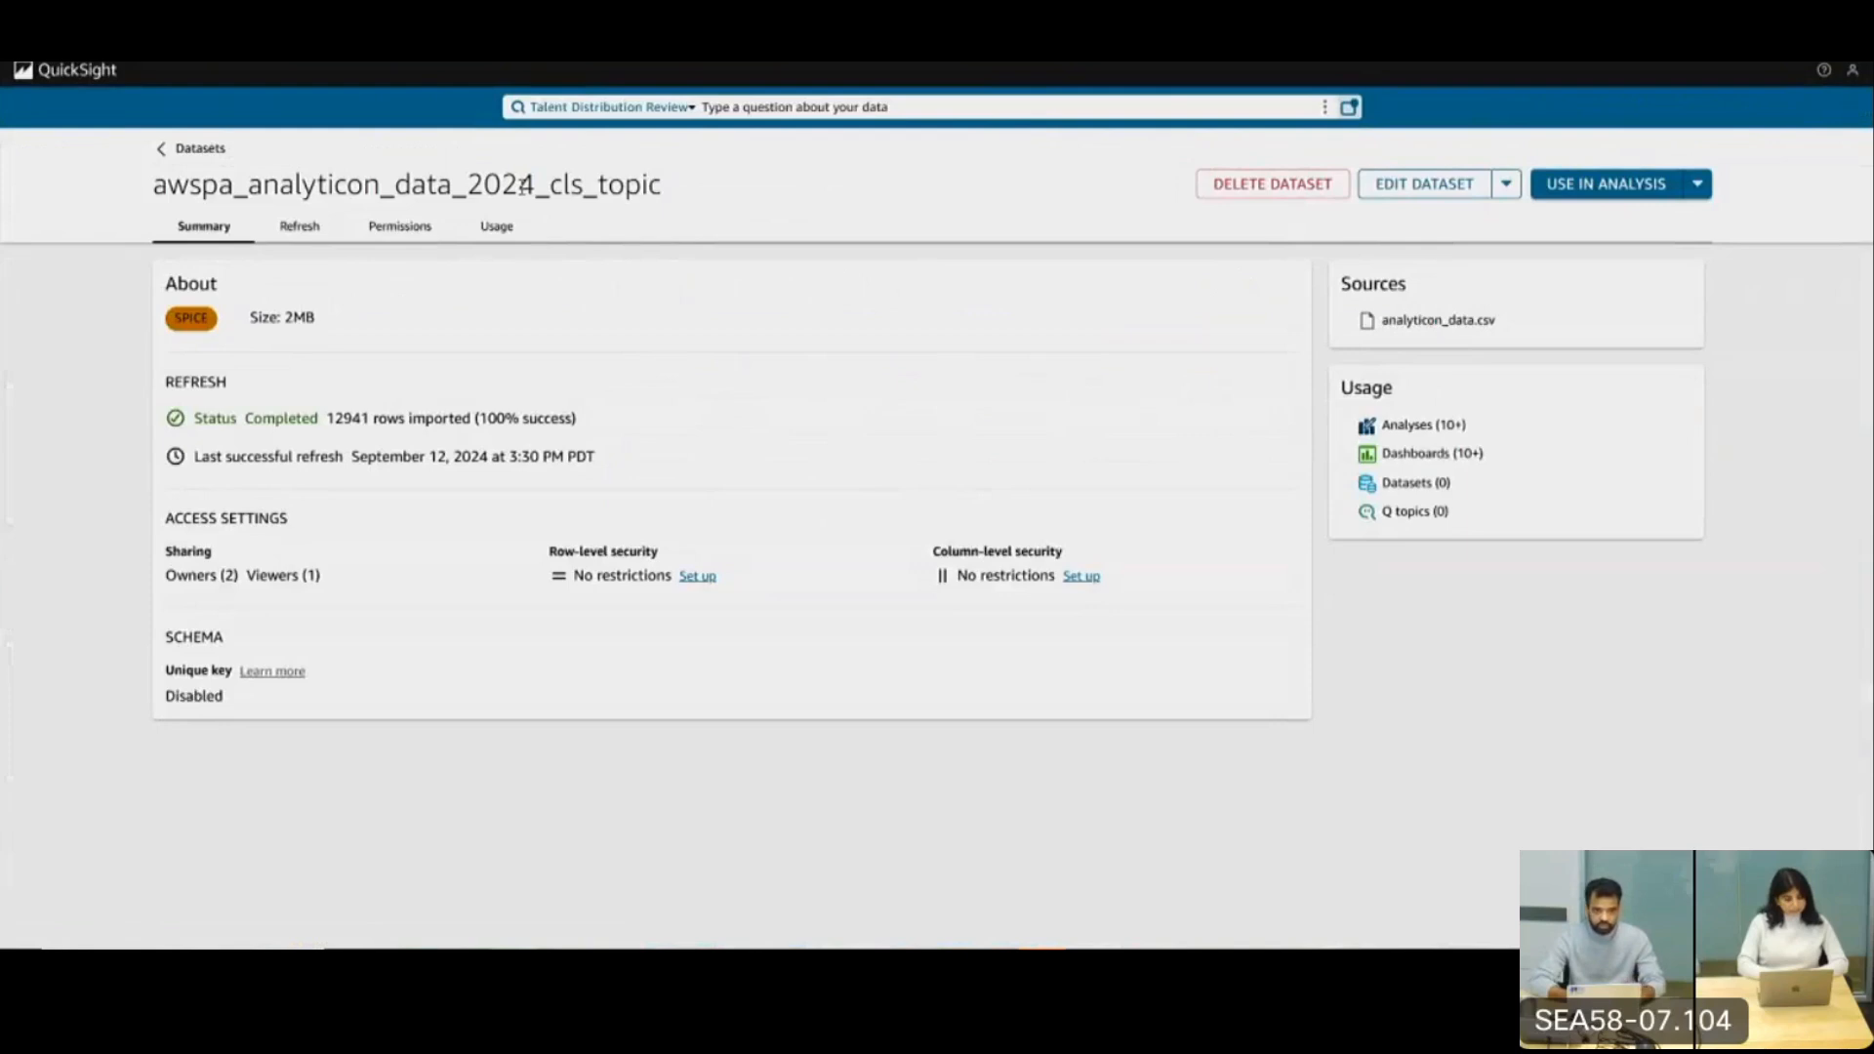
# Set up column-level security that restricts the dataset's Level column, giving access only to the soba-support group, and apply it
pyautogui.click(1077, 583)
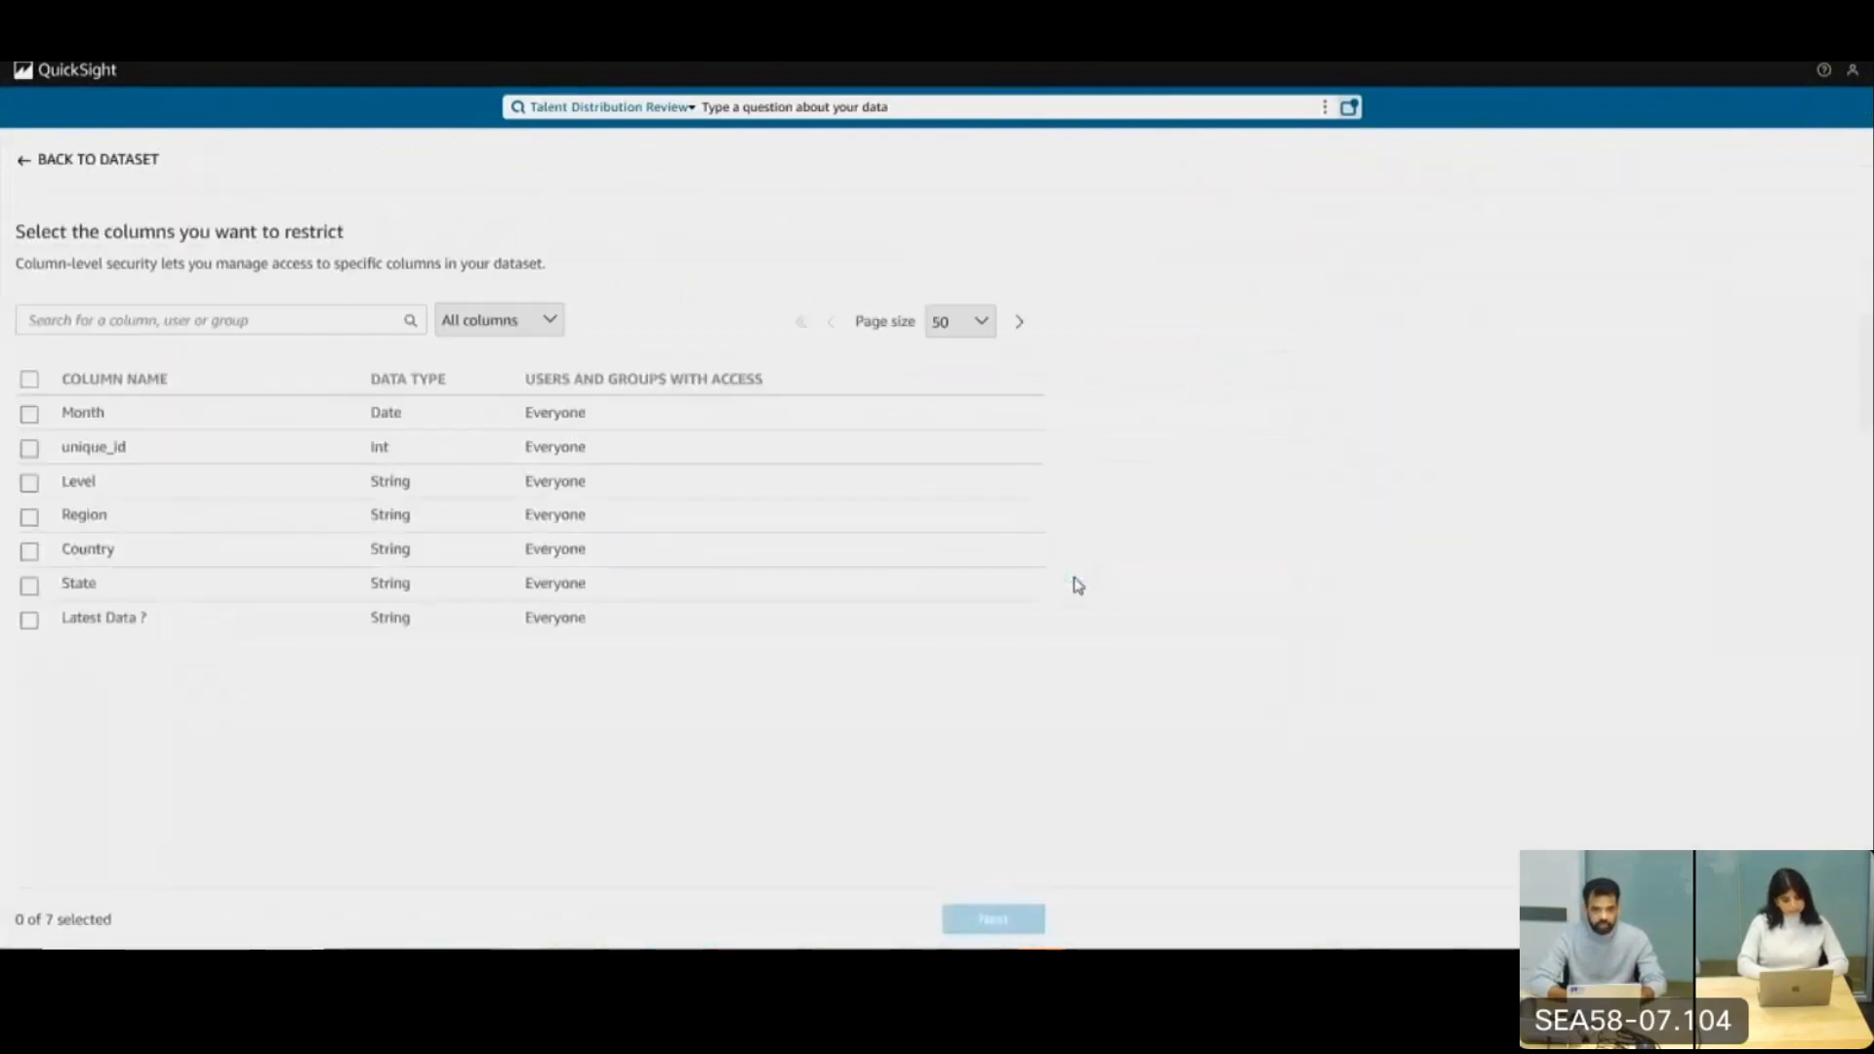
pyautogui.click(29, 483)
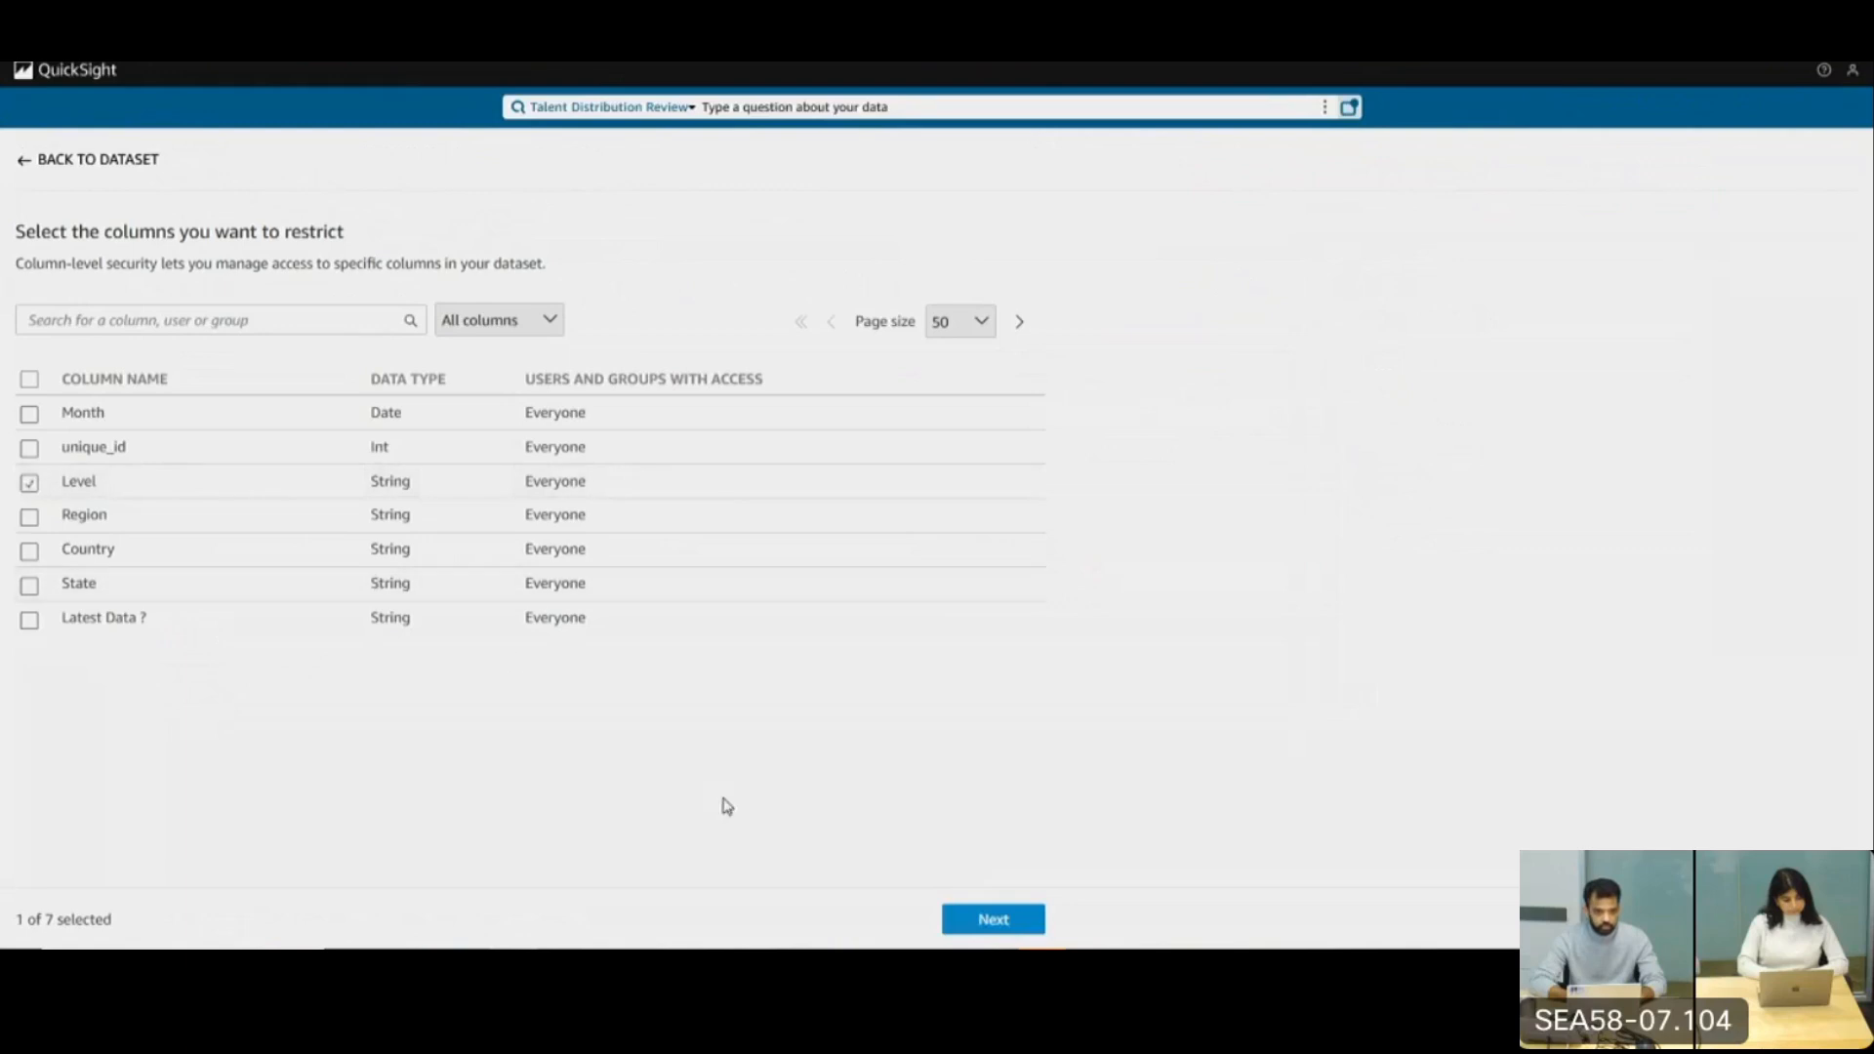
pyautogui.click(974, 925)
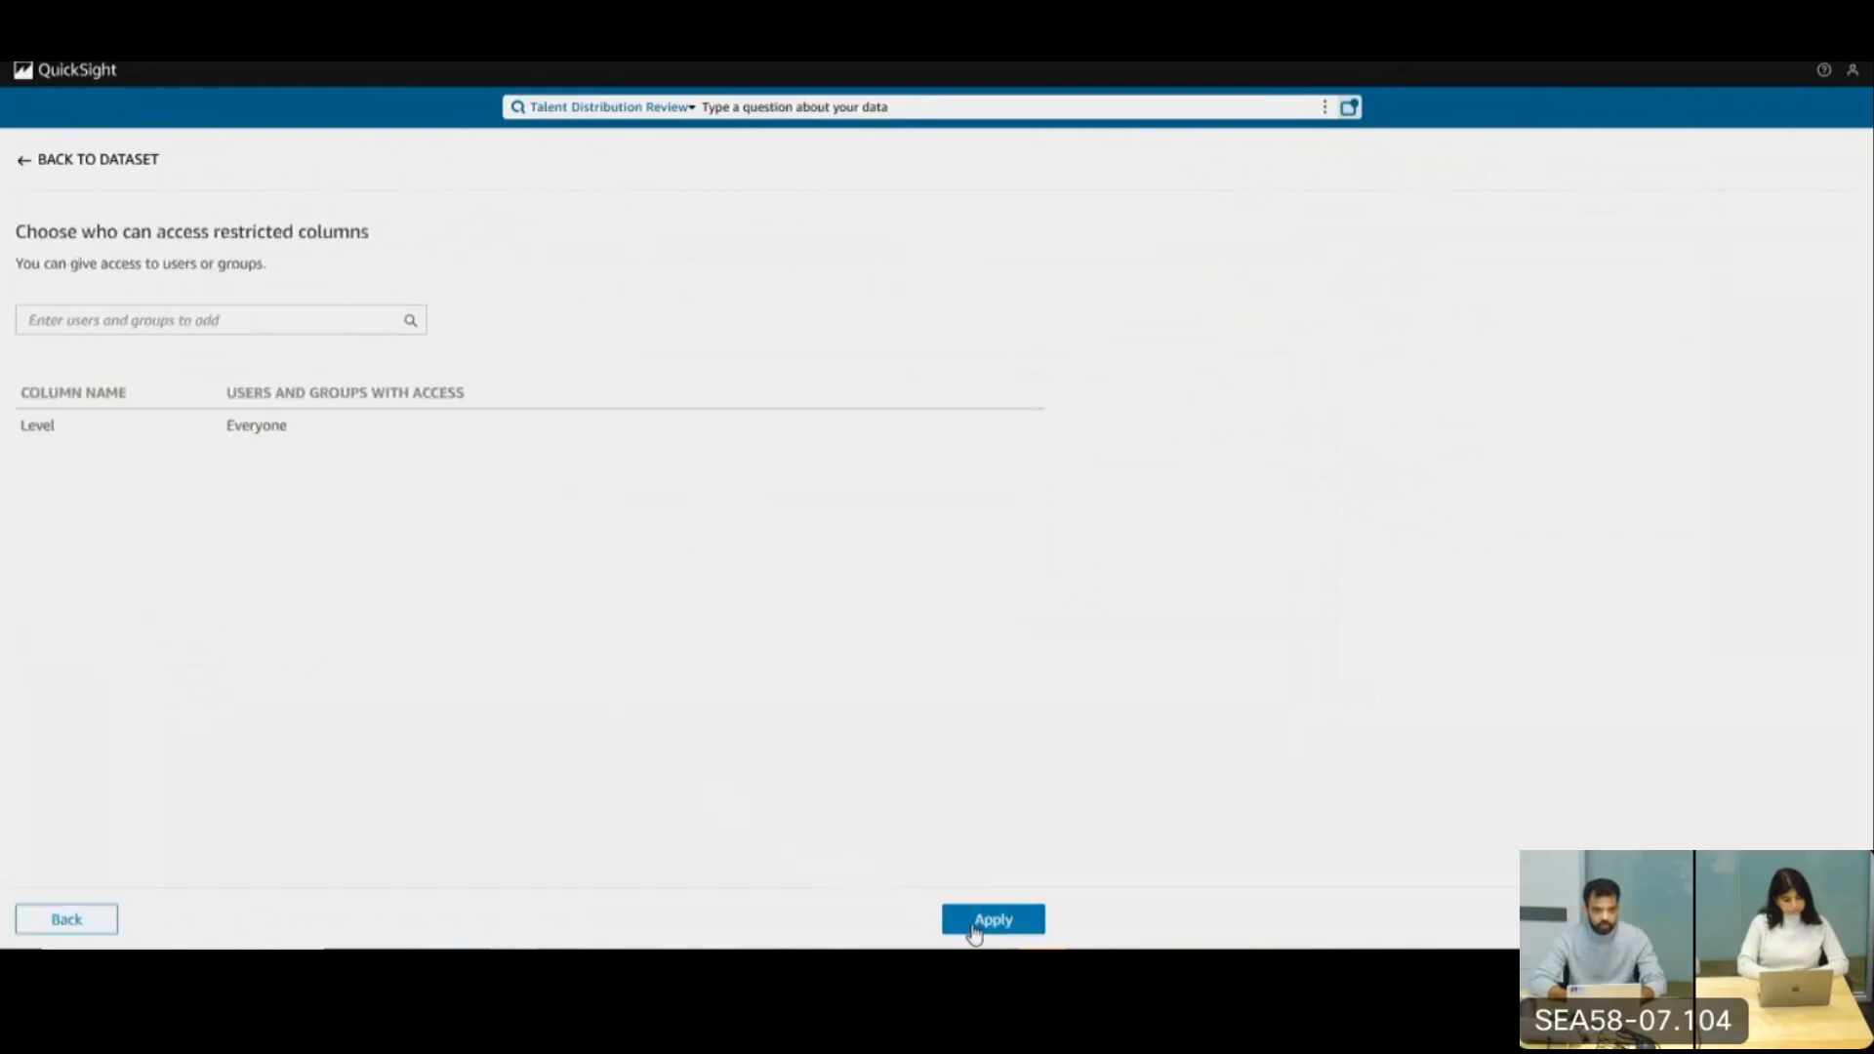
pyautogui.click(287, 329)
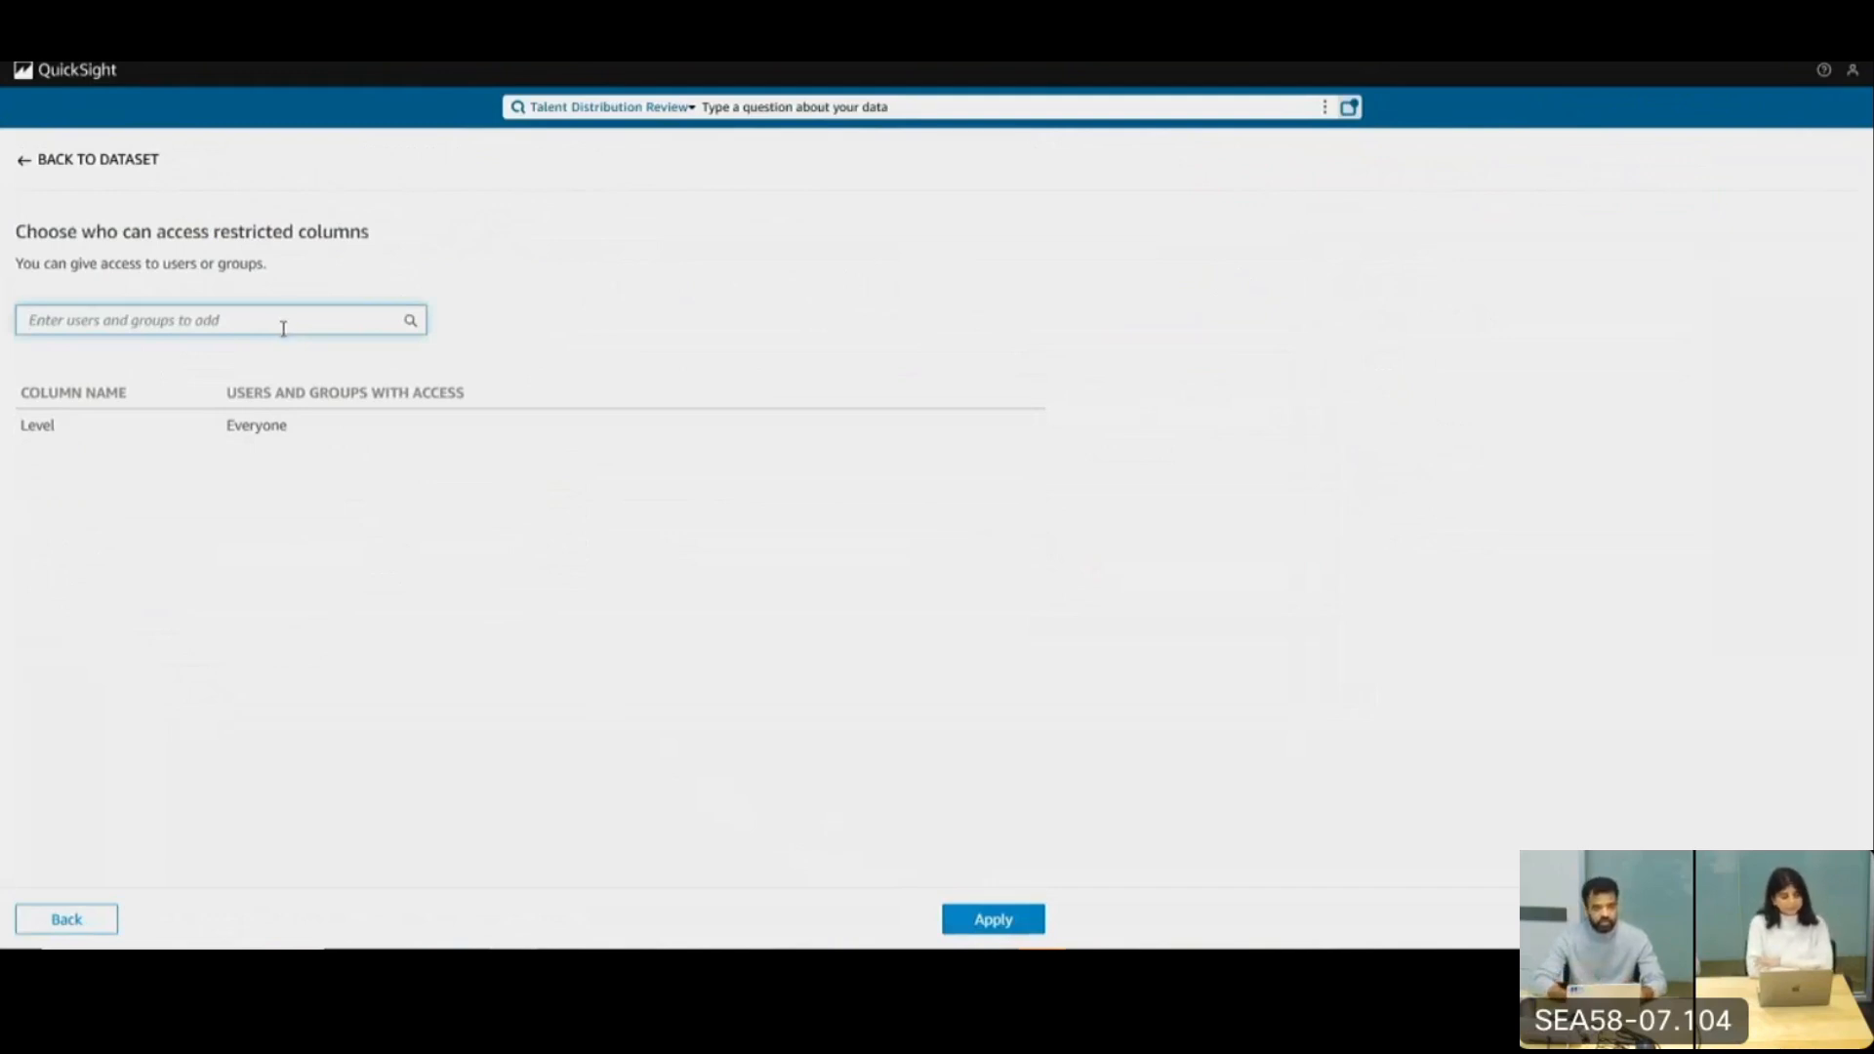
pyautogui.write('so')
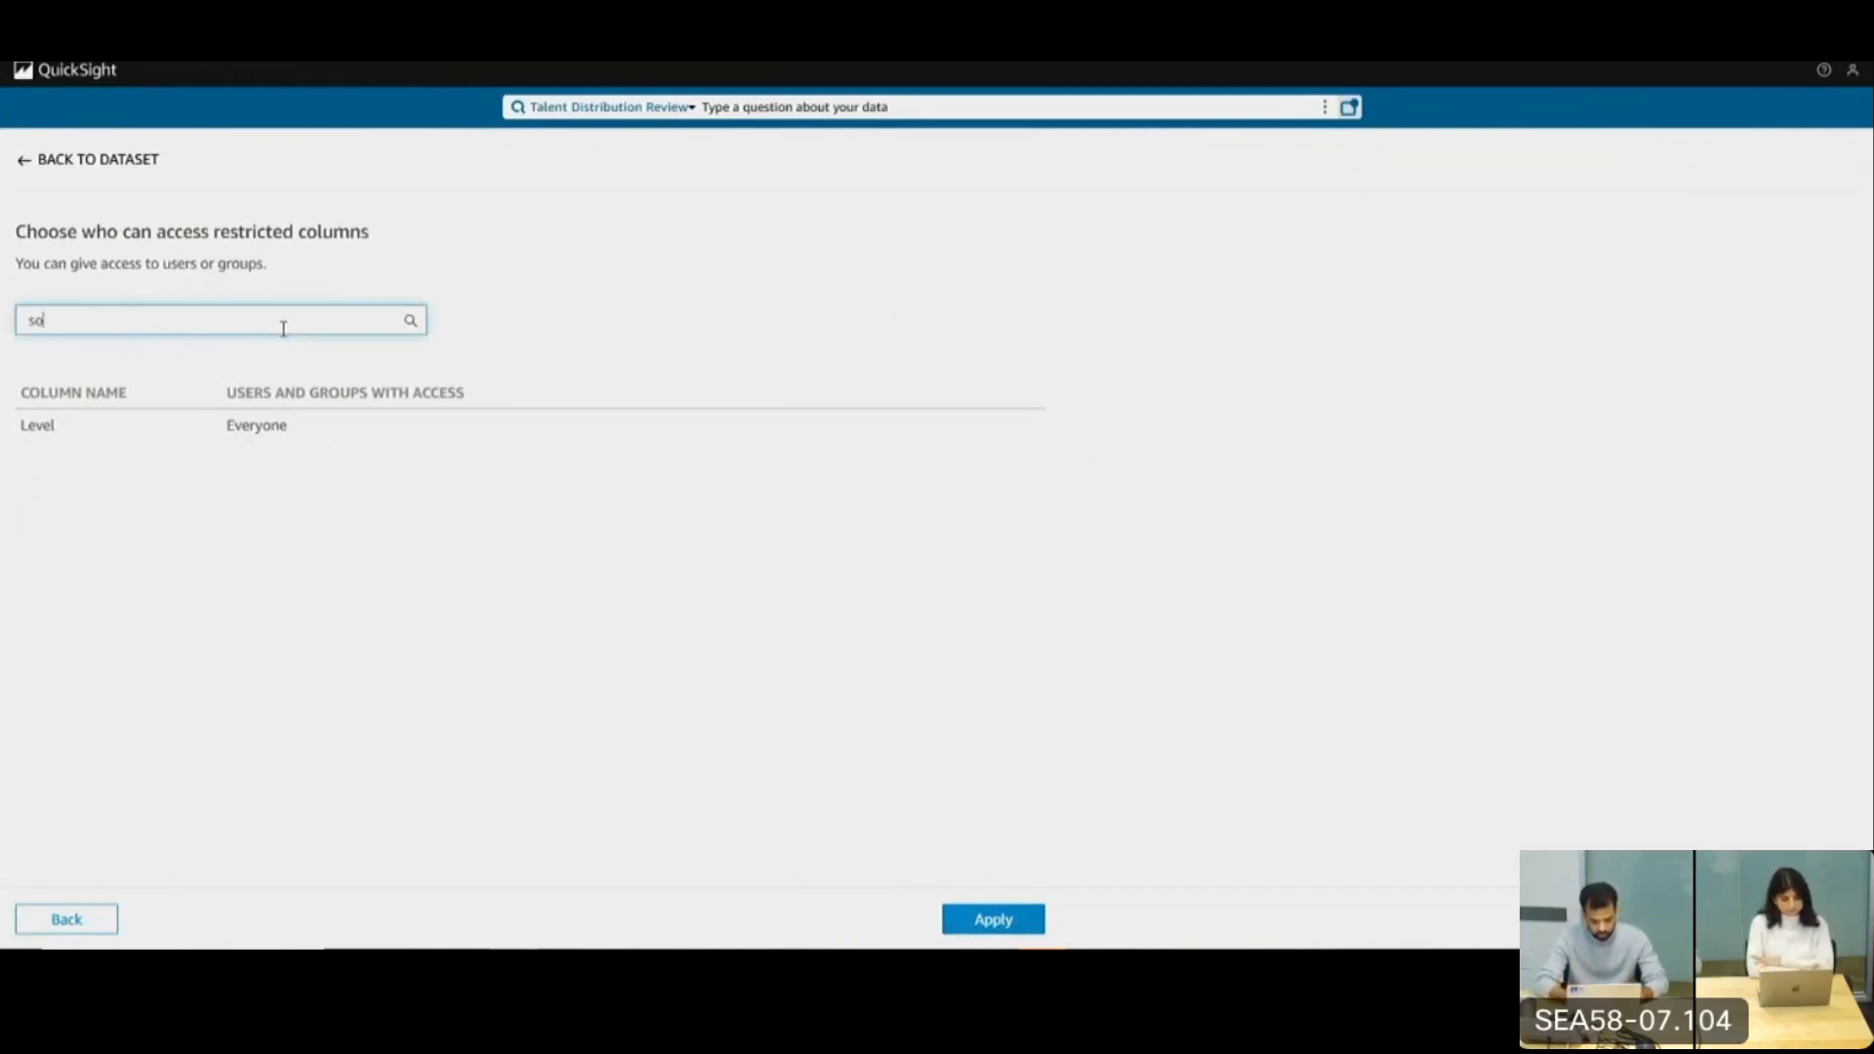
pyautogui.write('ba-support')
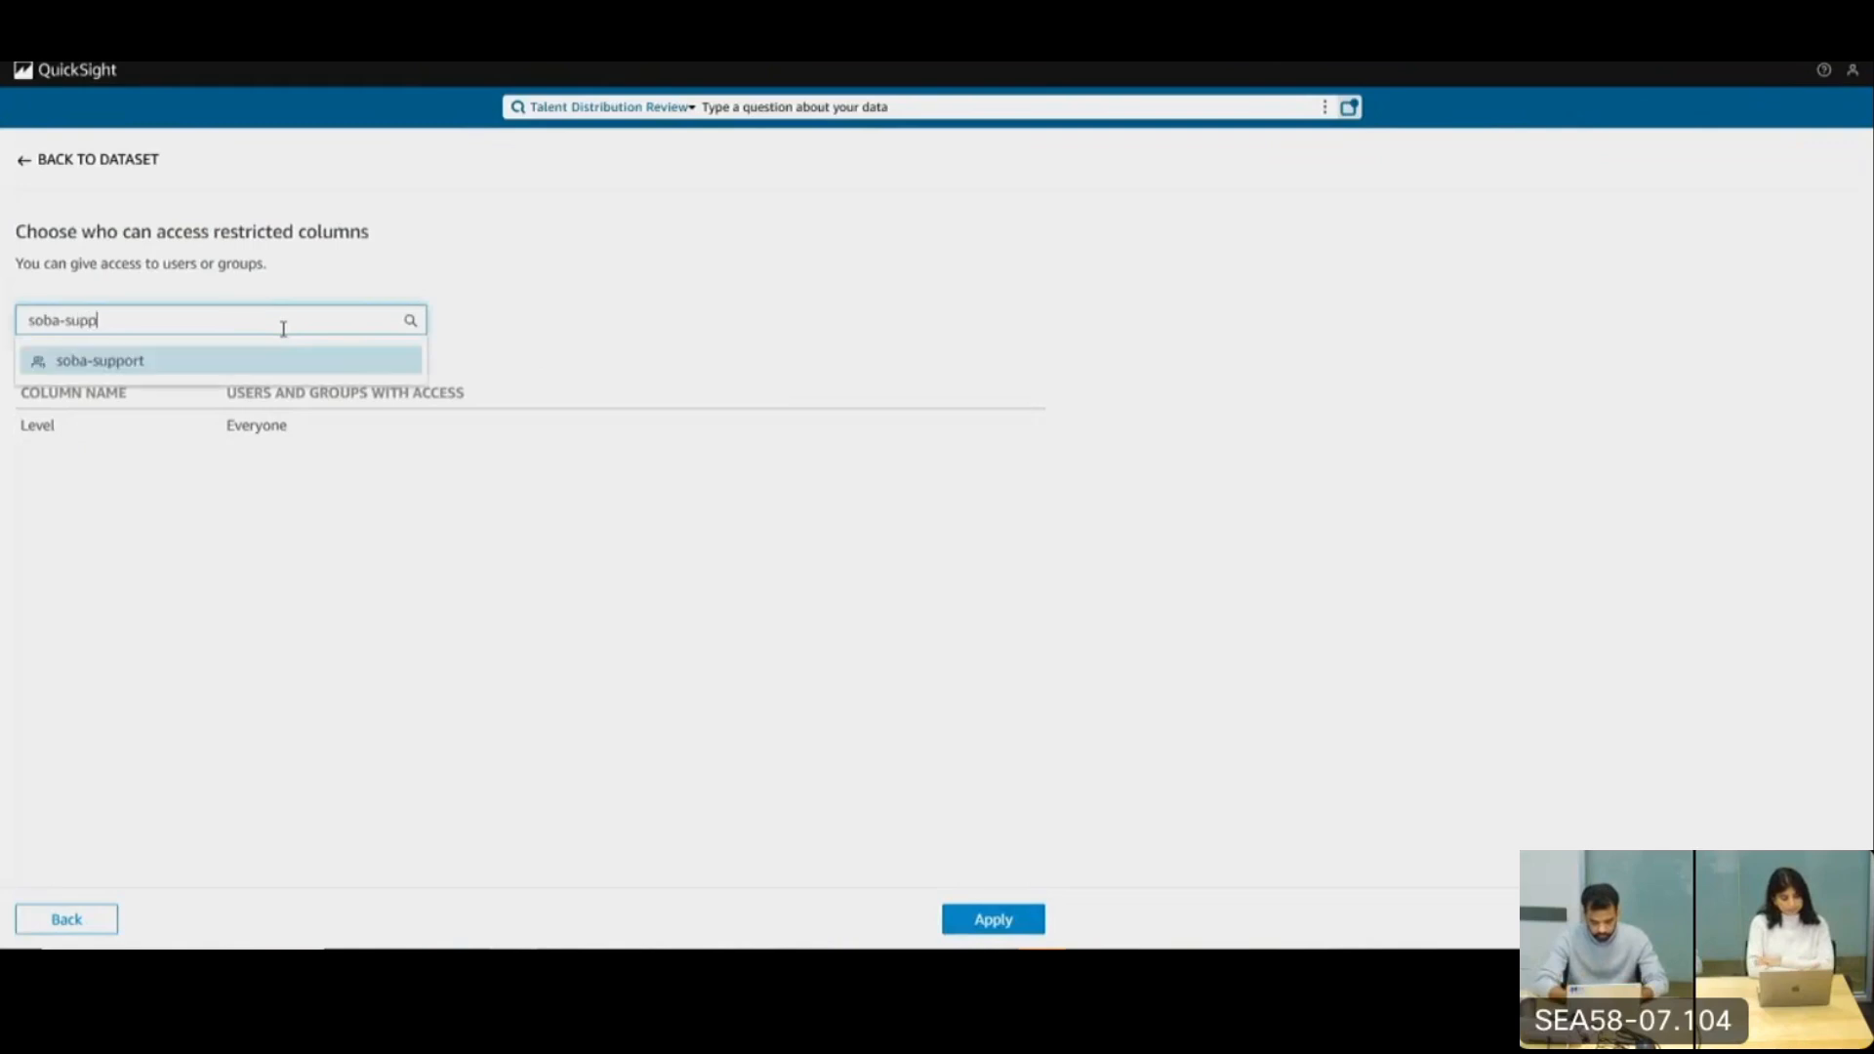
pyautogui.click(195, 359)
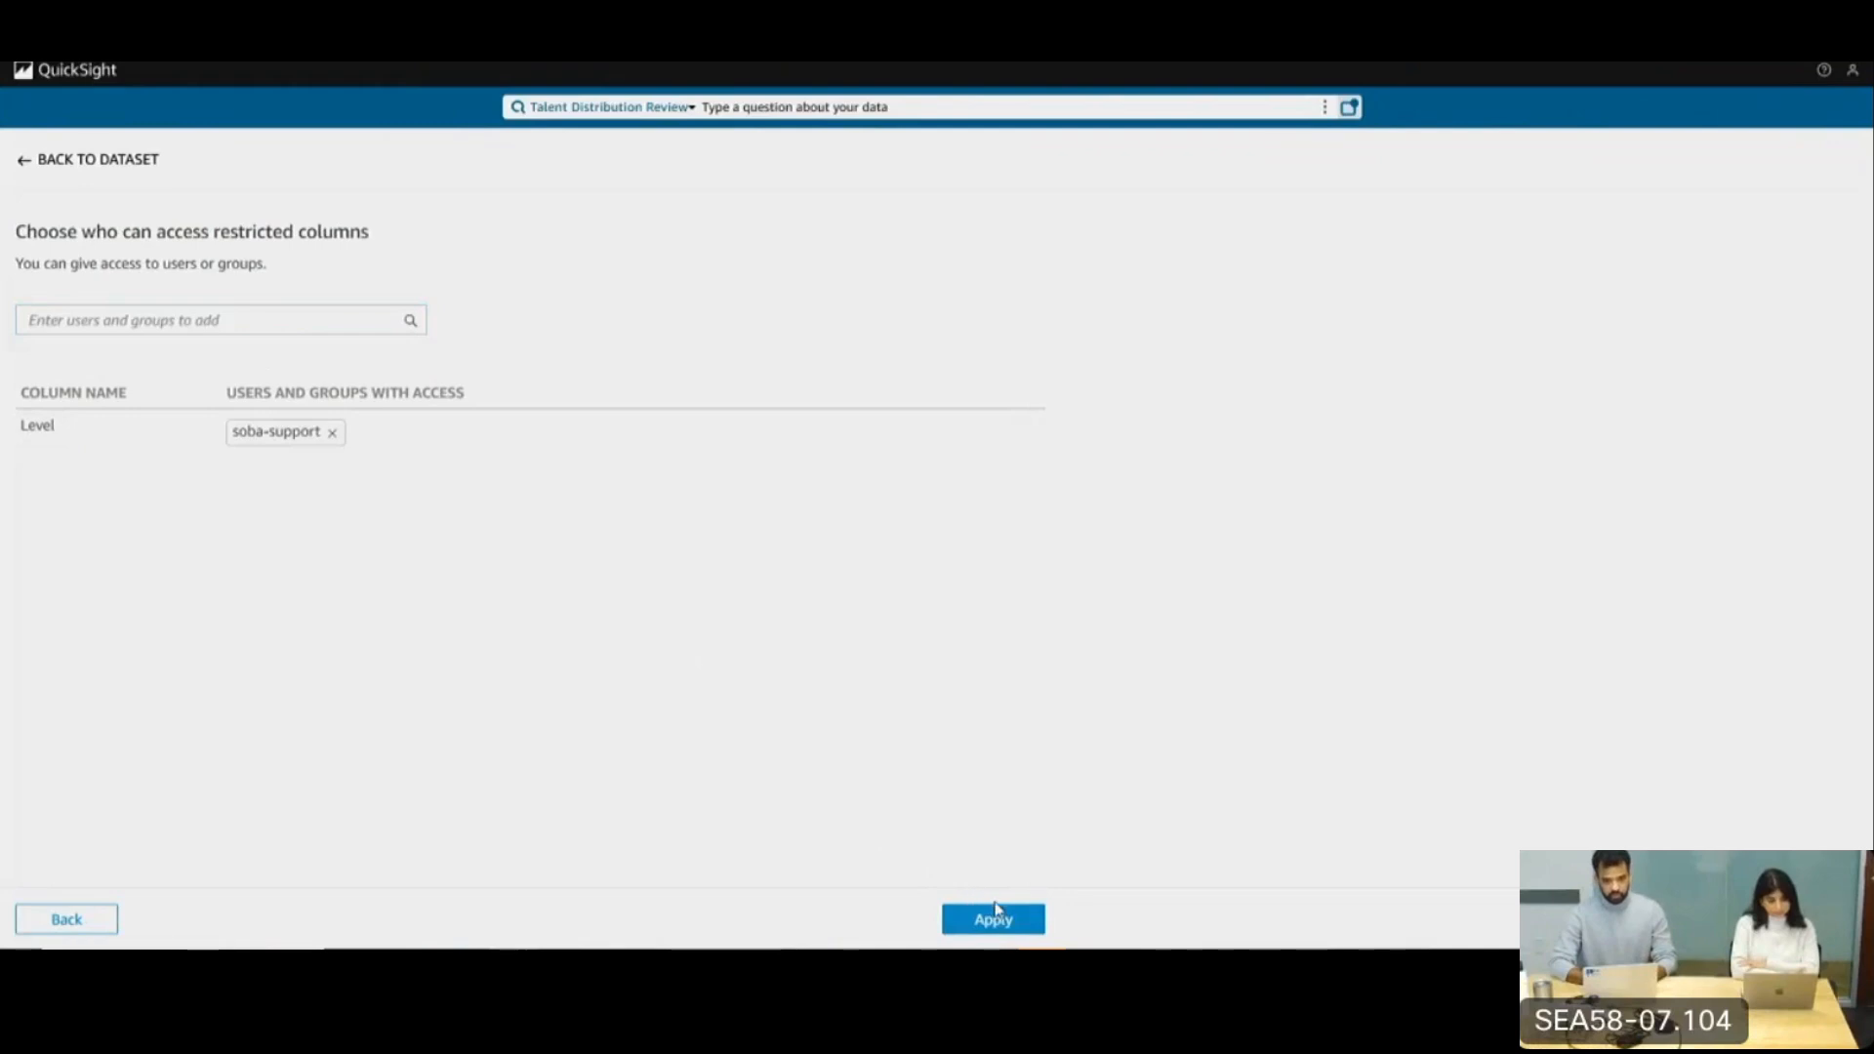
pyautogui.click(996, 916)
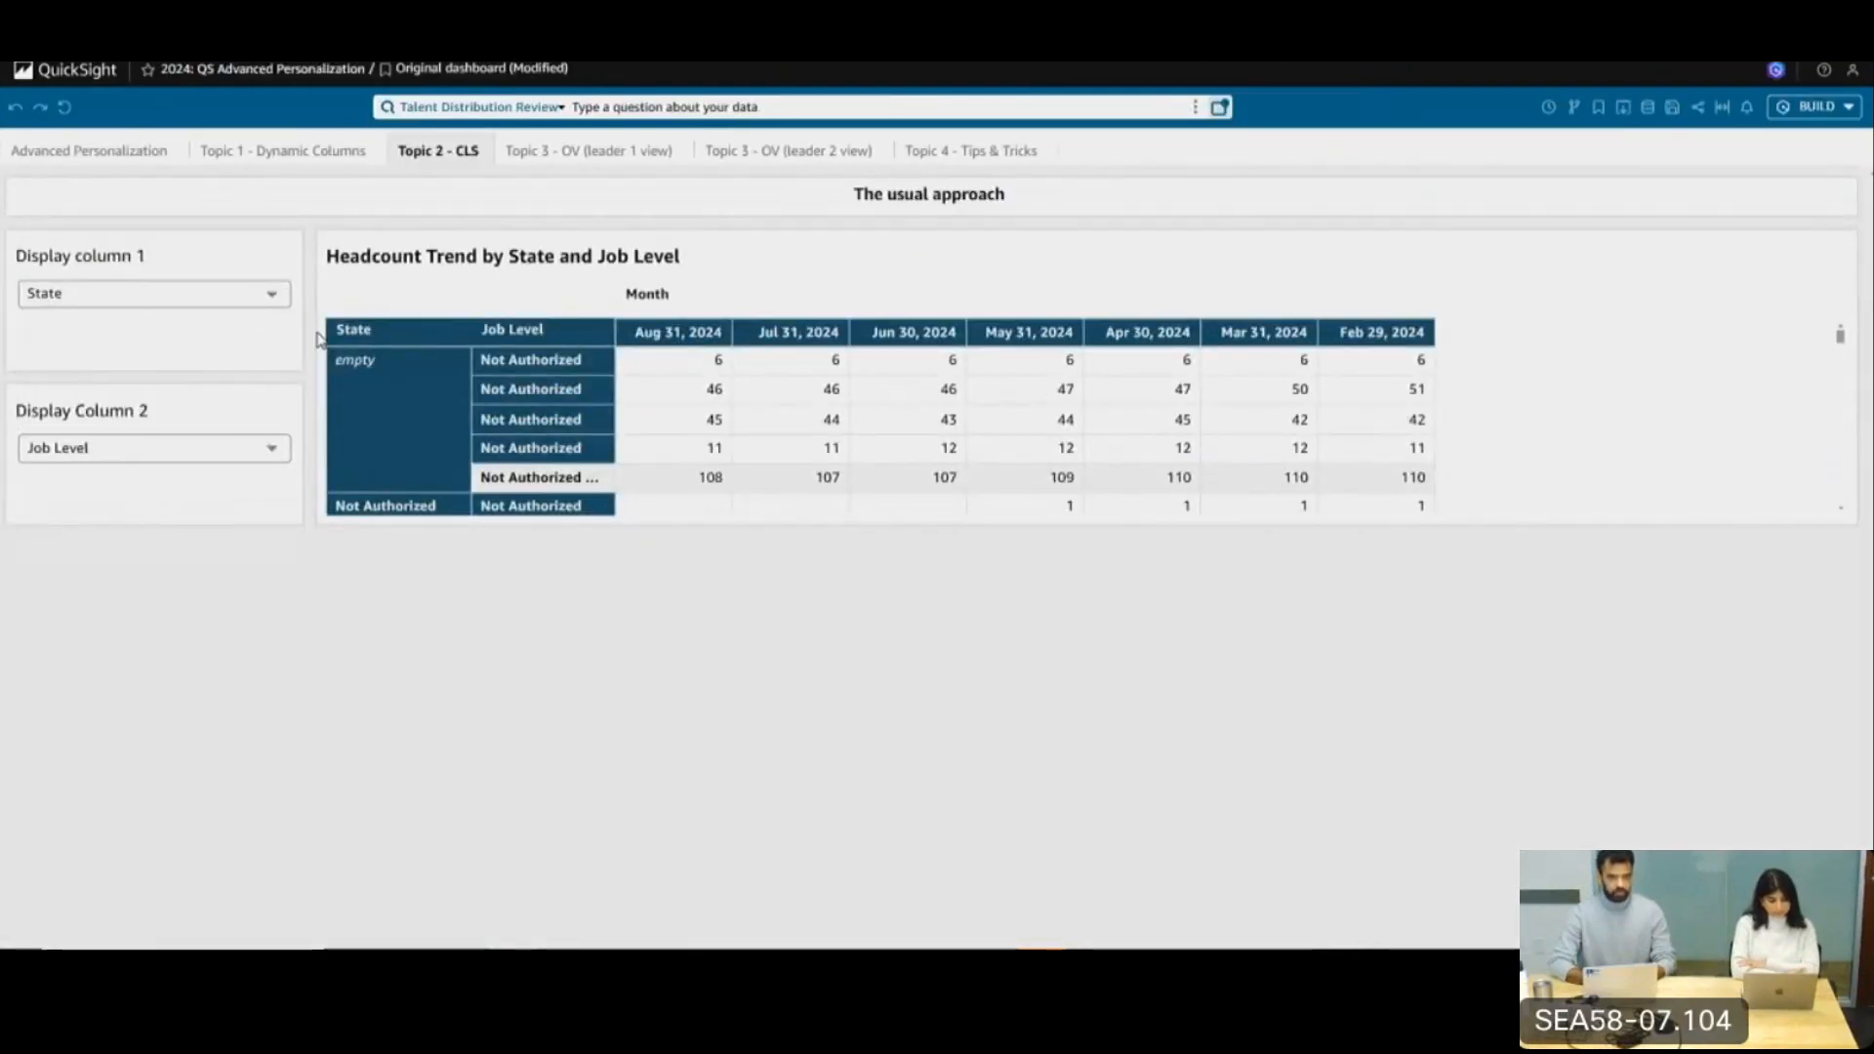
# Compare the restricted headcount trend visual on the Topic 2 - CLS sheet with the parameter-based job level tables on the Advanced Personalization sheet
pyautogui.hotkey('ctrl', 'Tab')
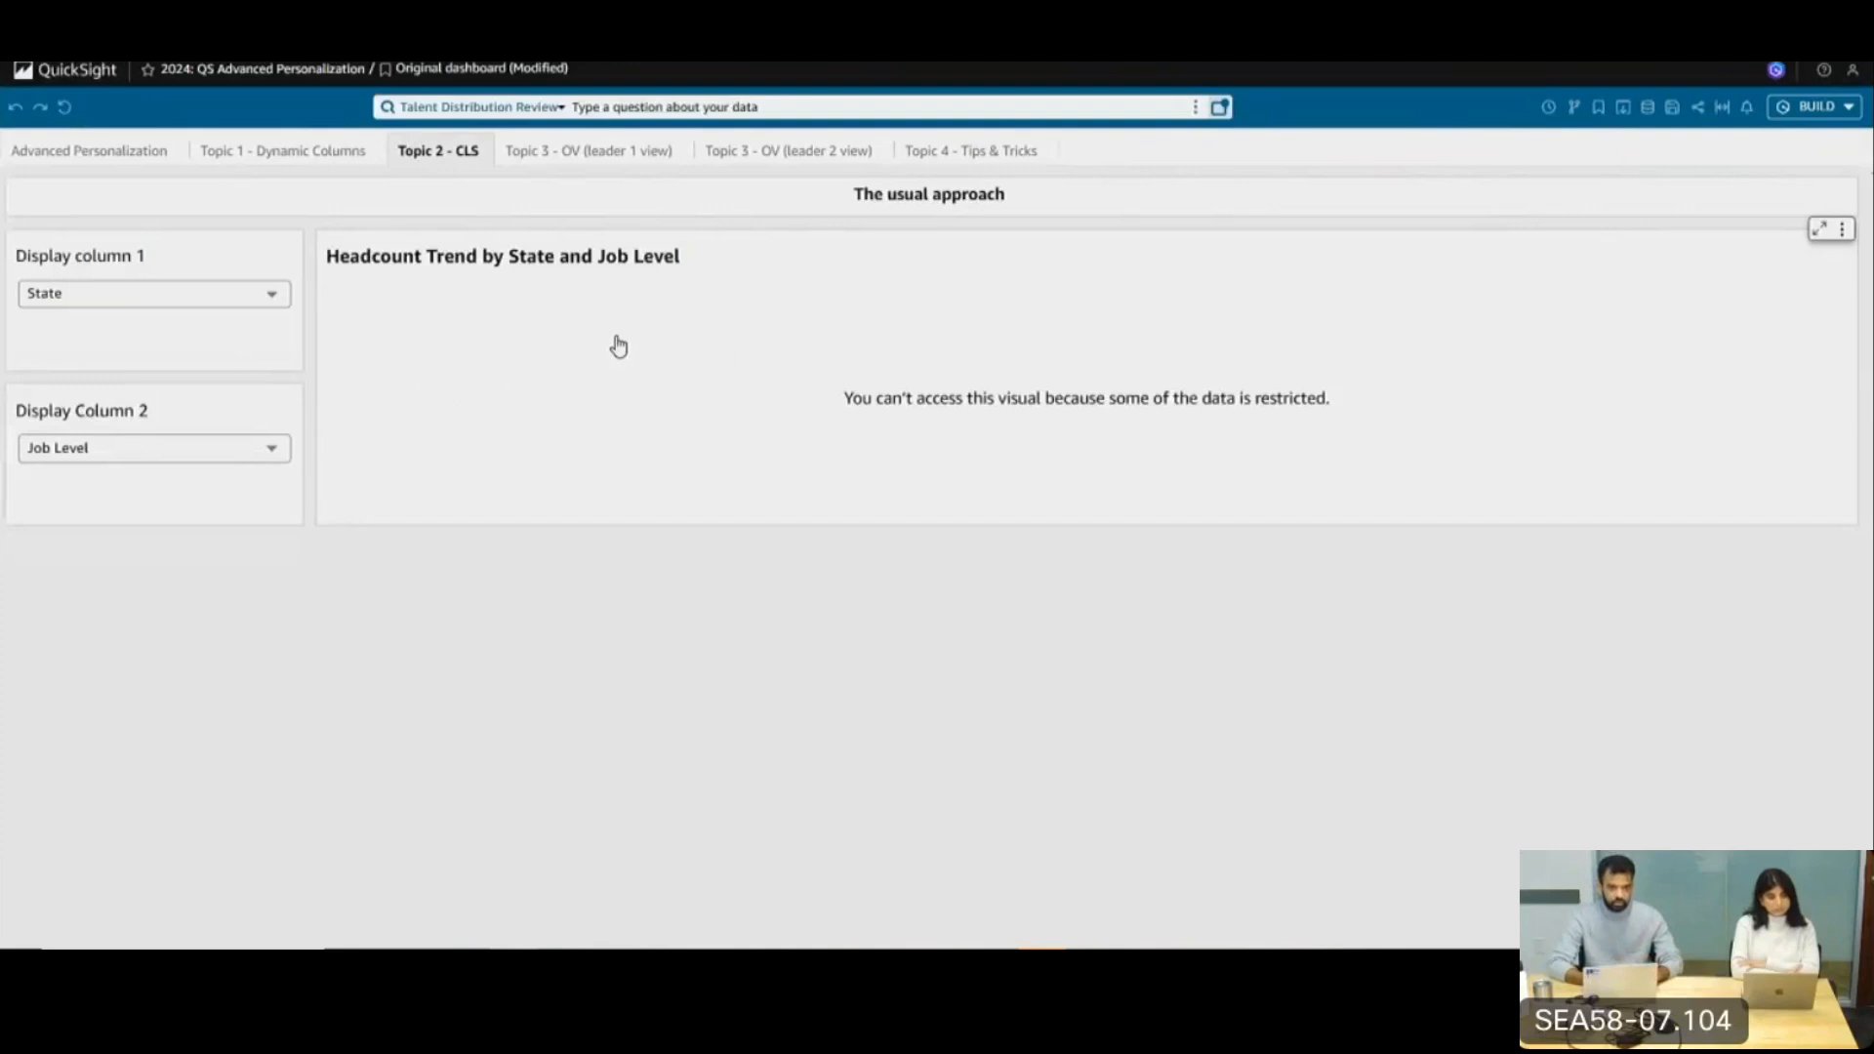
pyautogui.click(533, 313)
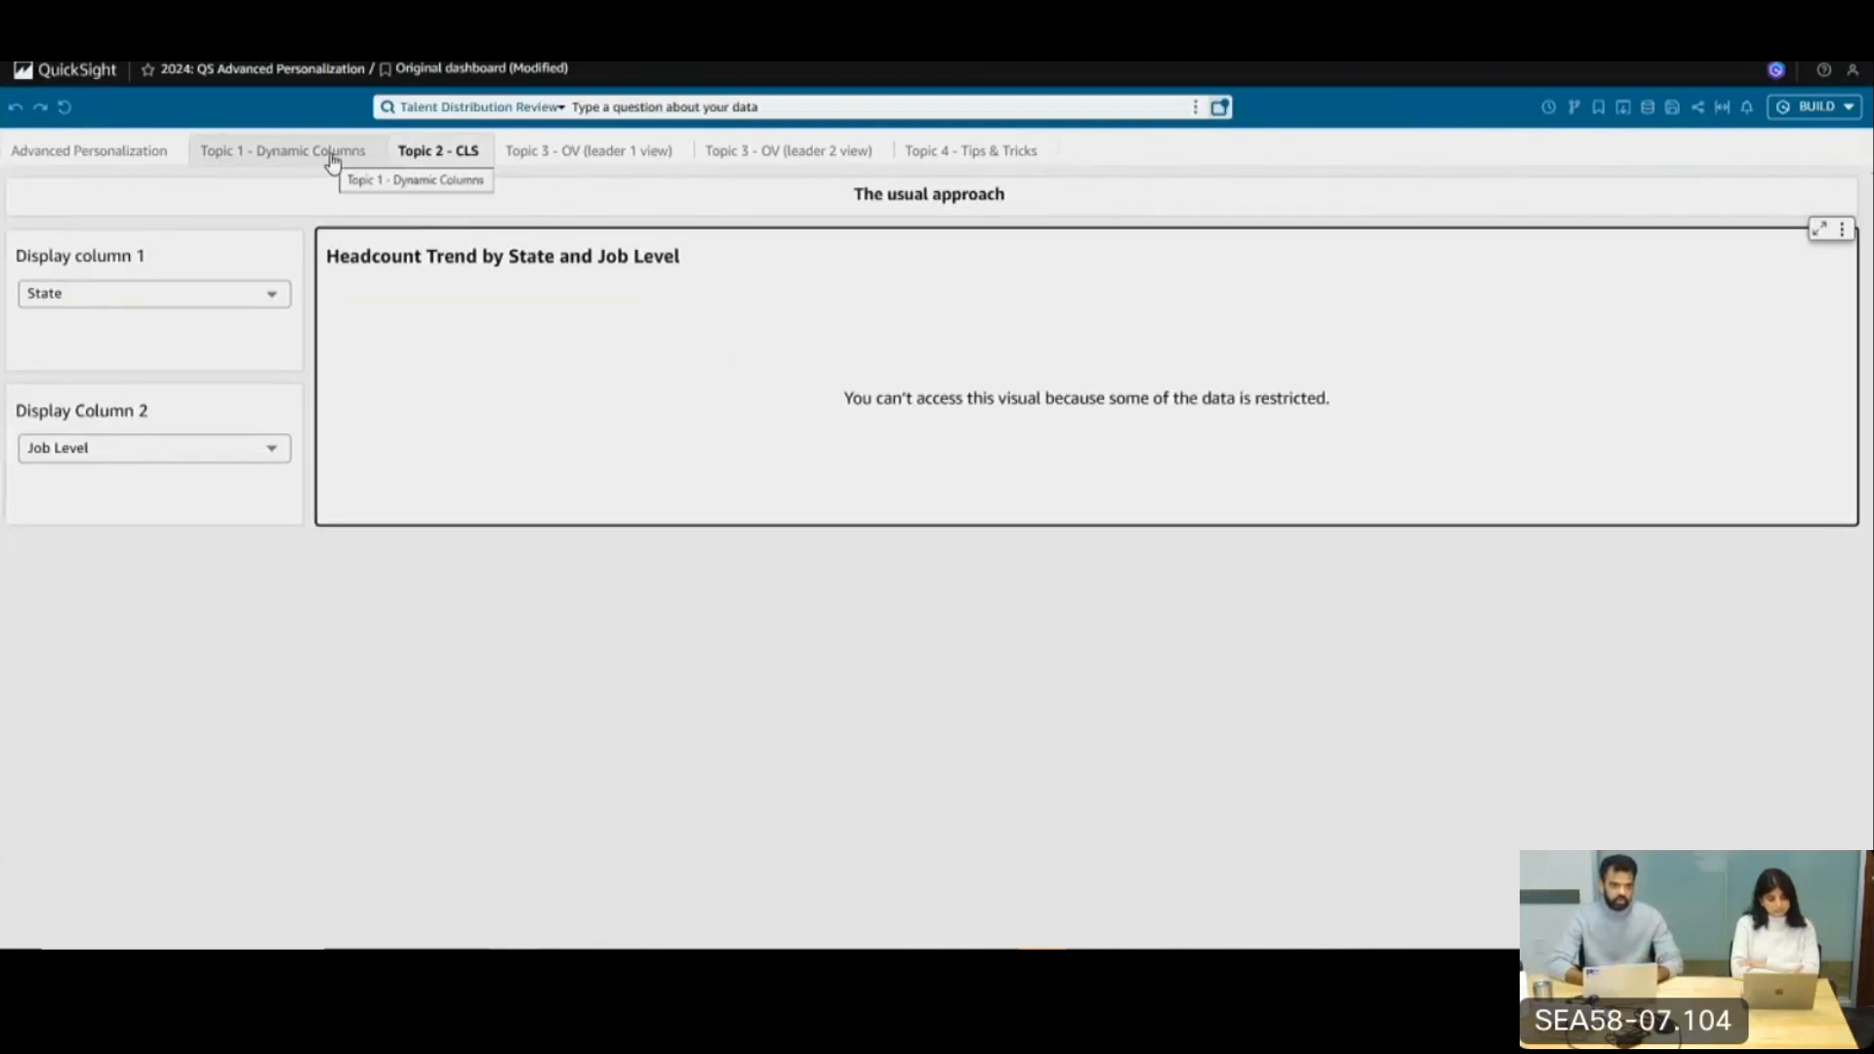
pyautogui.click(128, 153)
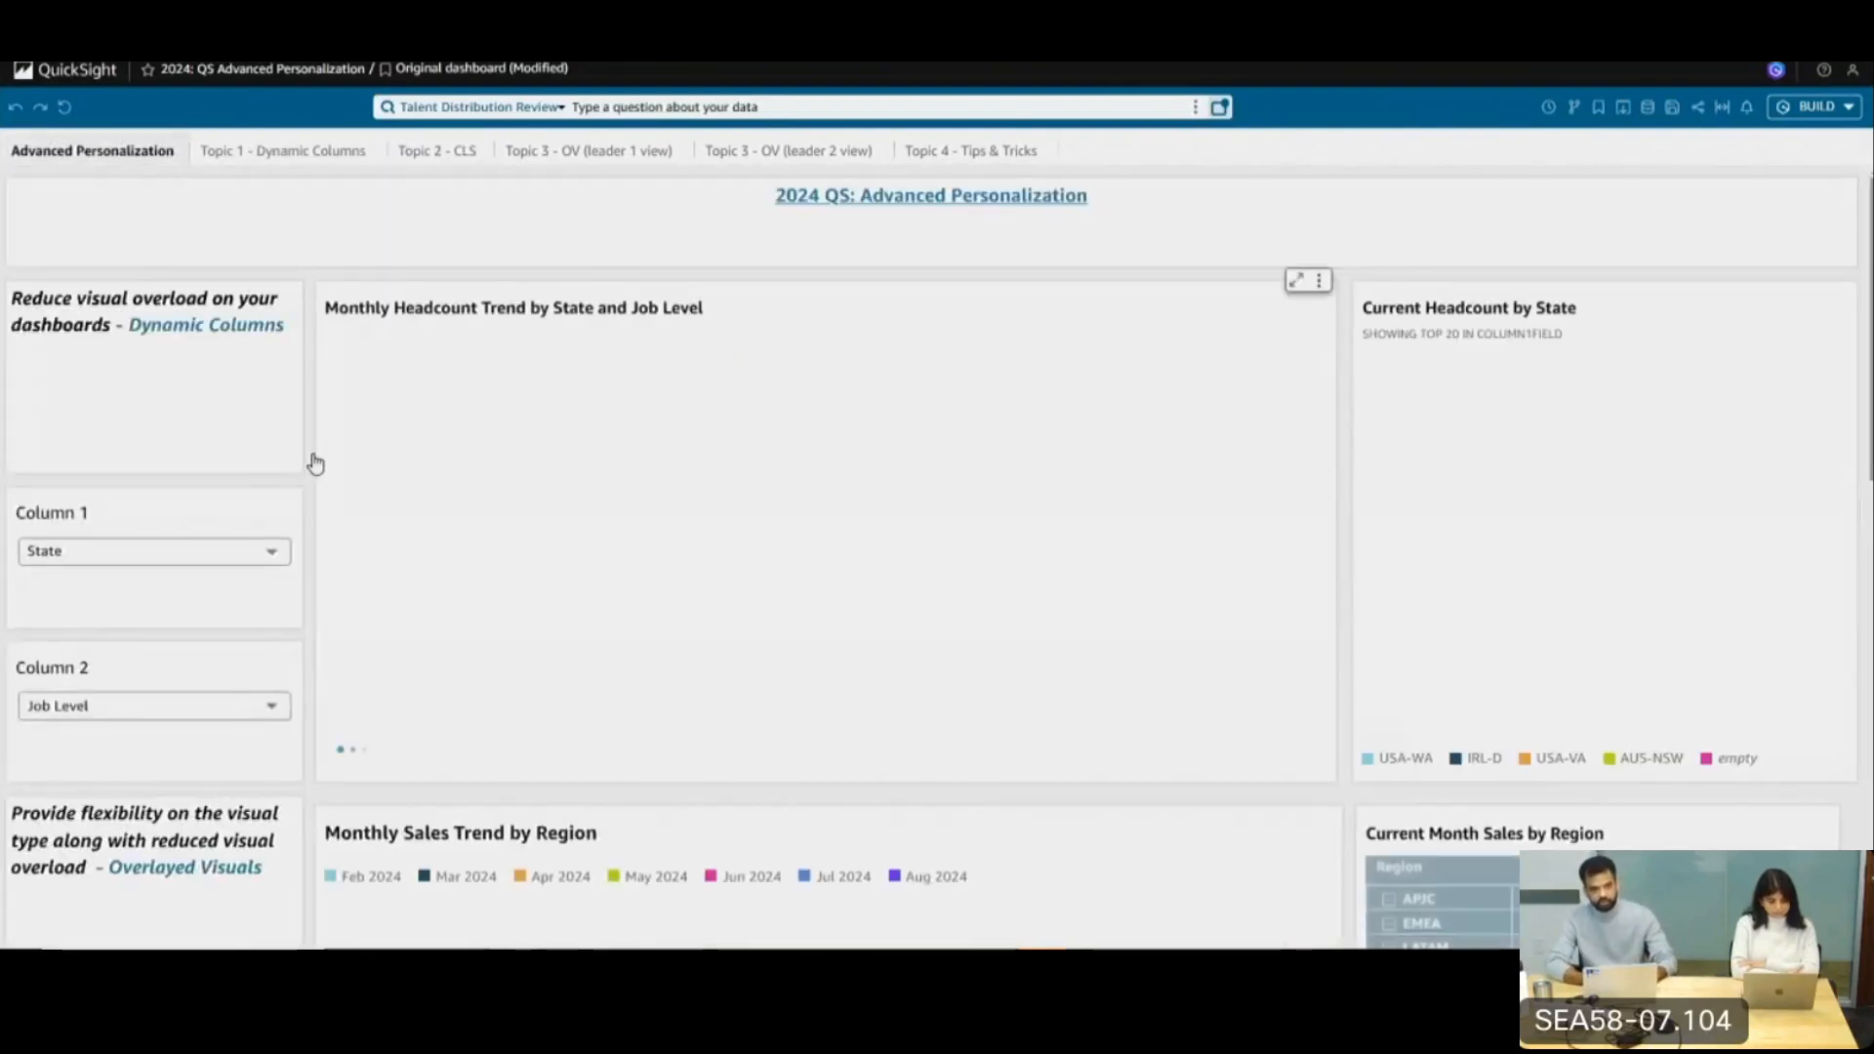
pyautogui.scroll(-3, 315, 461)
pyautogui.scroll(-5, 315, 461)
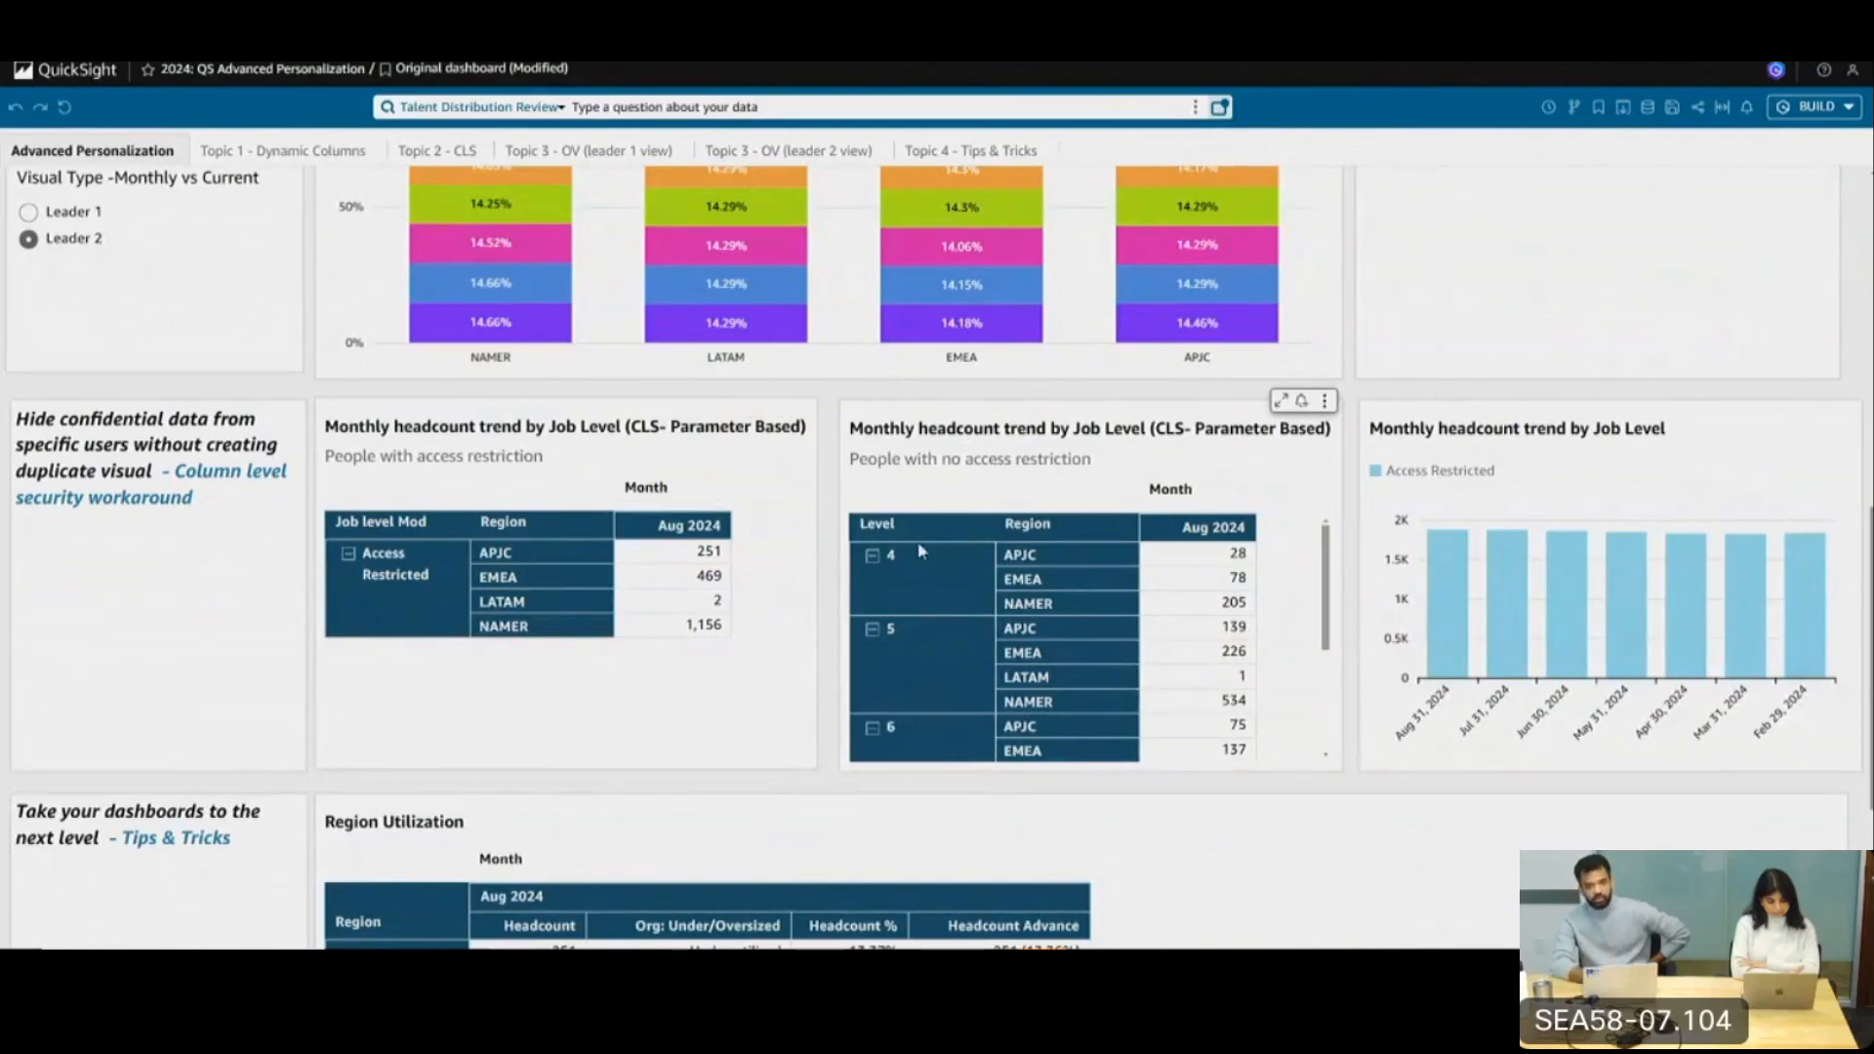
pyautogui.scroll(-3, 919, 638)
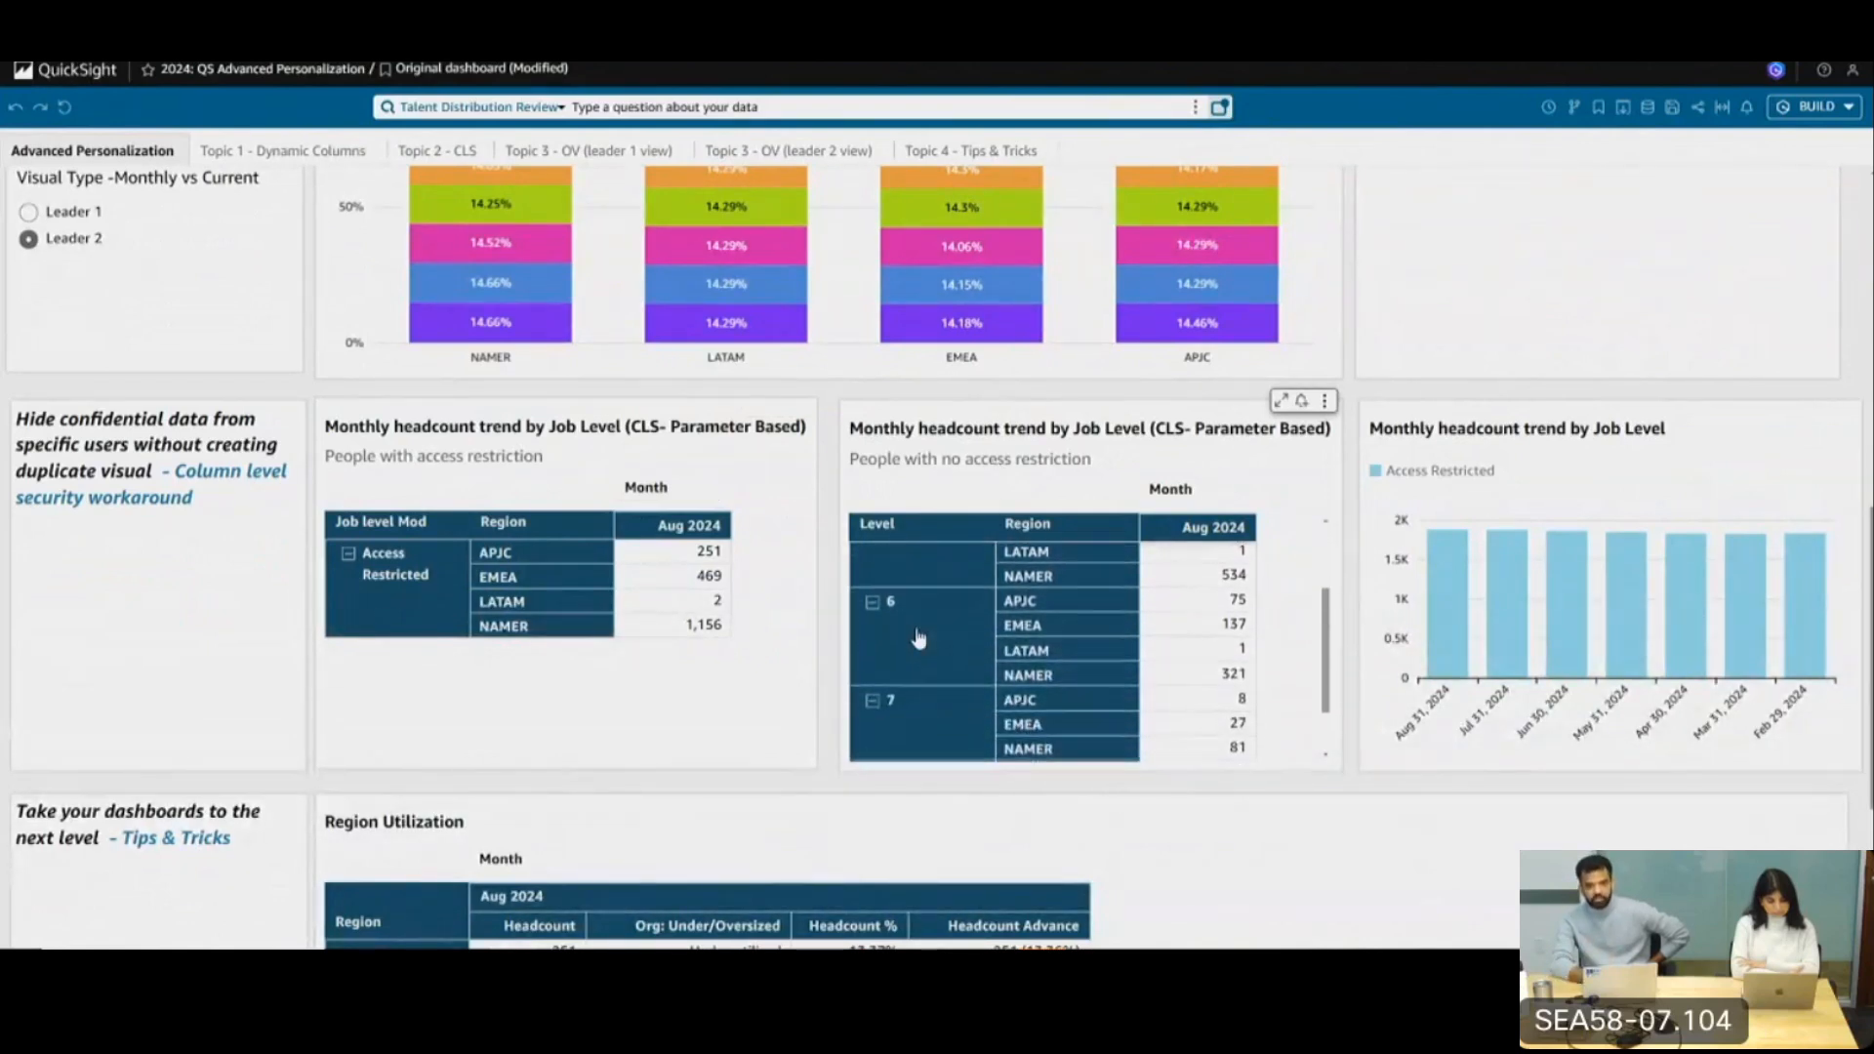
pyautogui.scroll(-3, 918, 639)
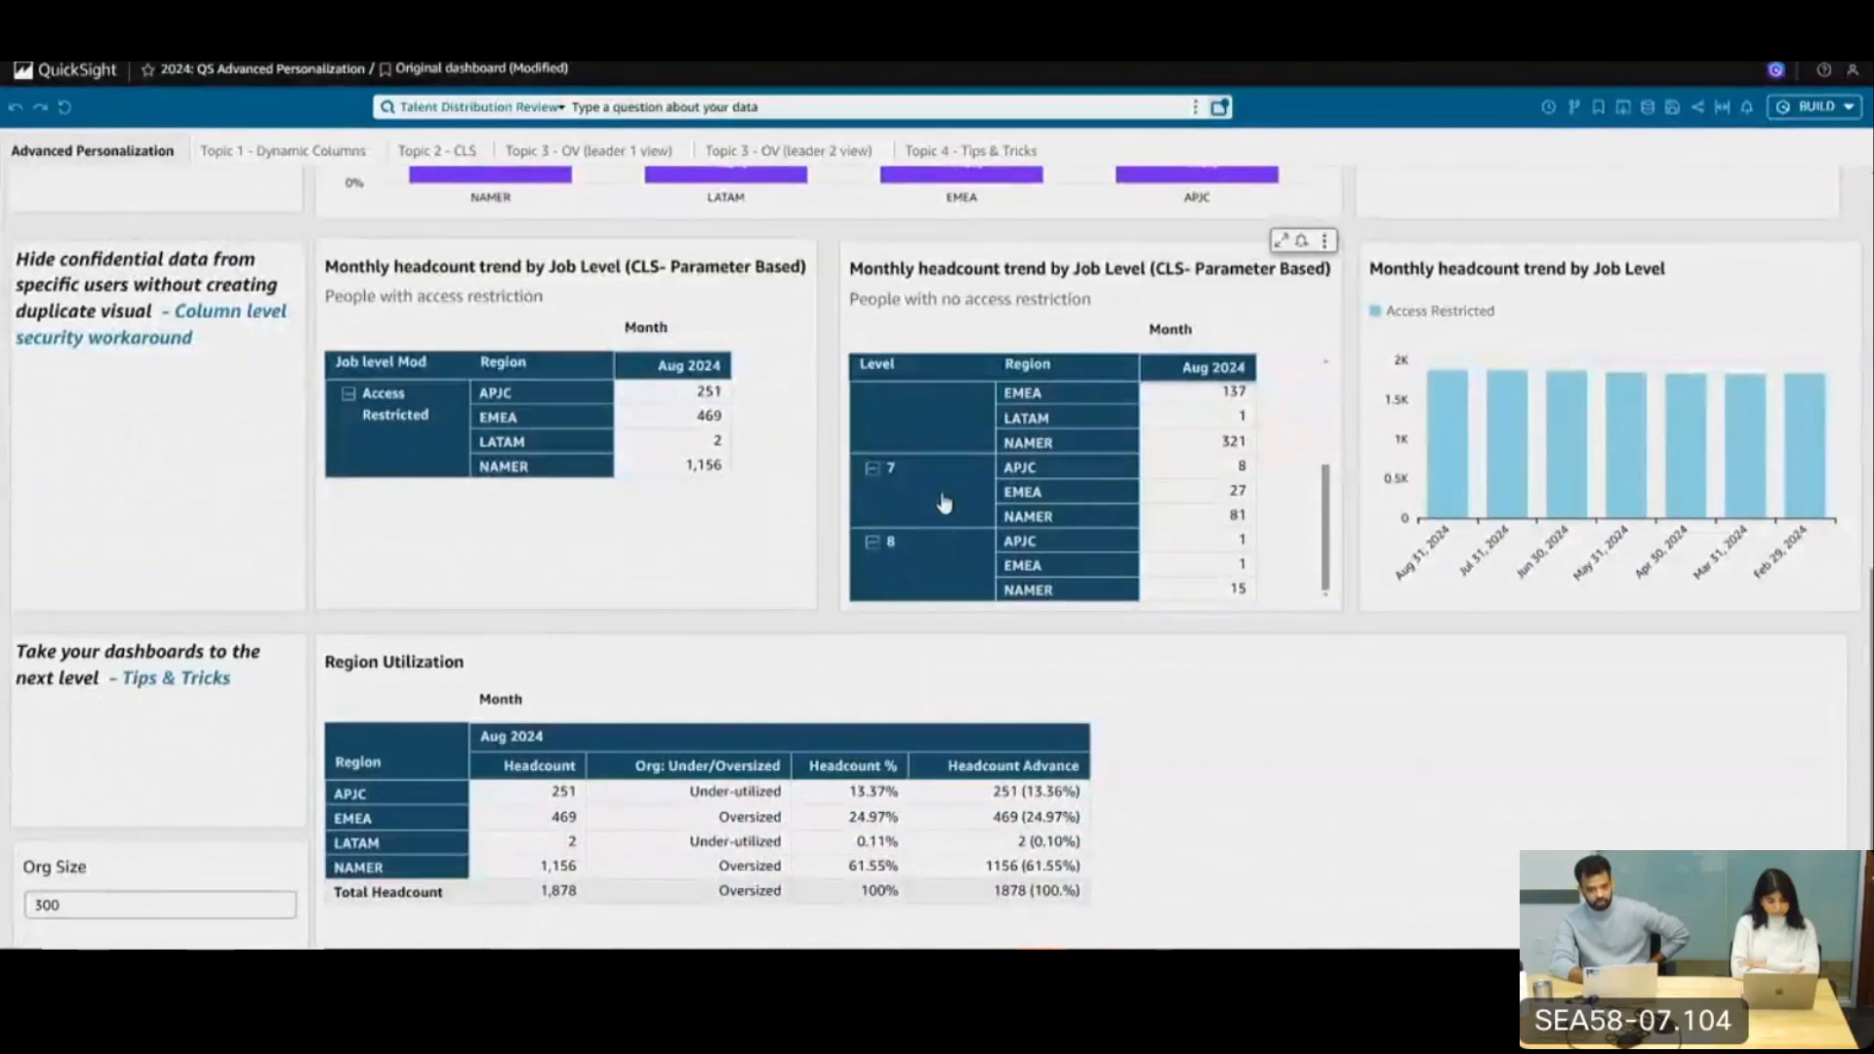
pyautogui.click(447, 523)
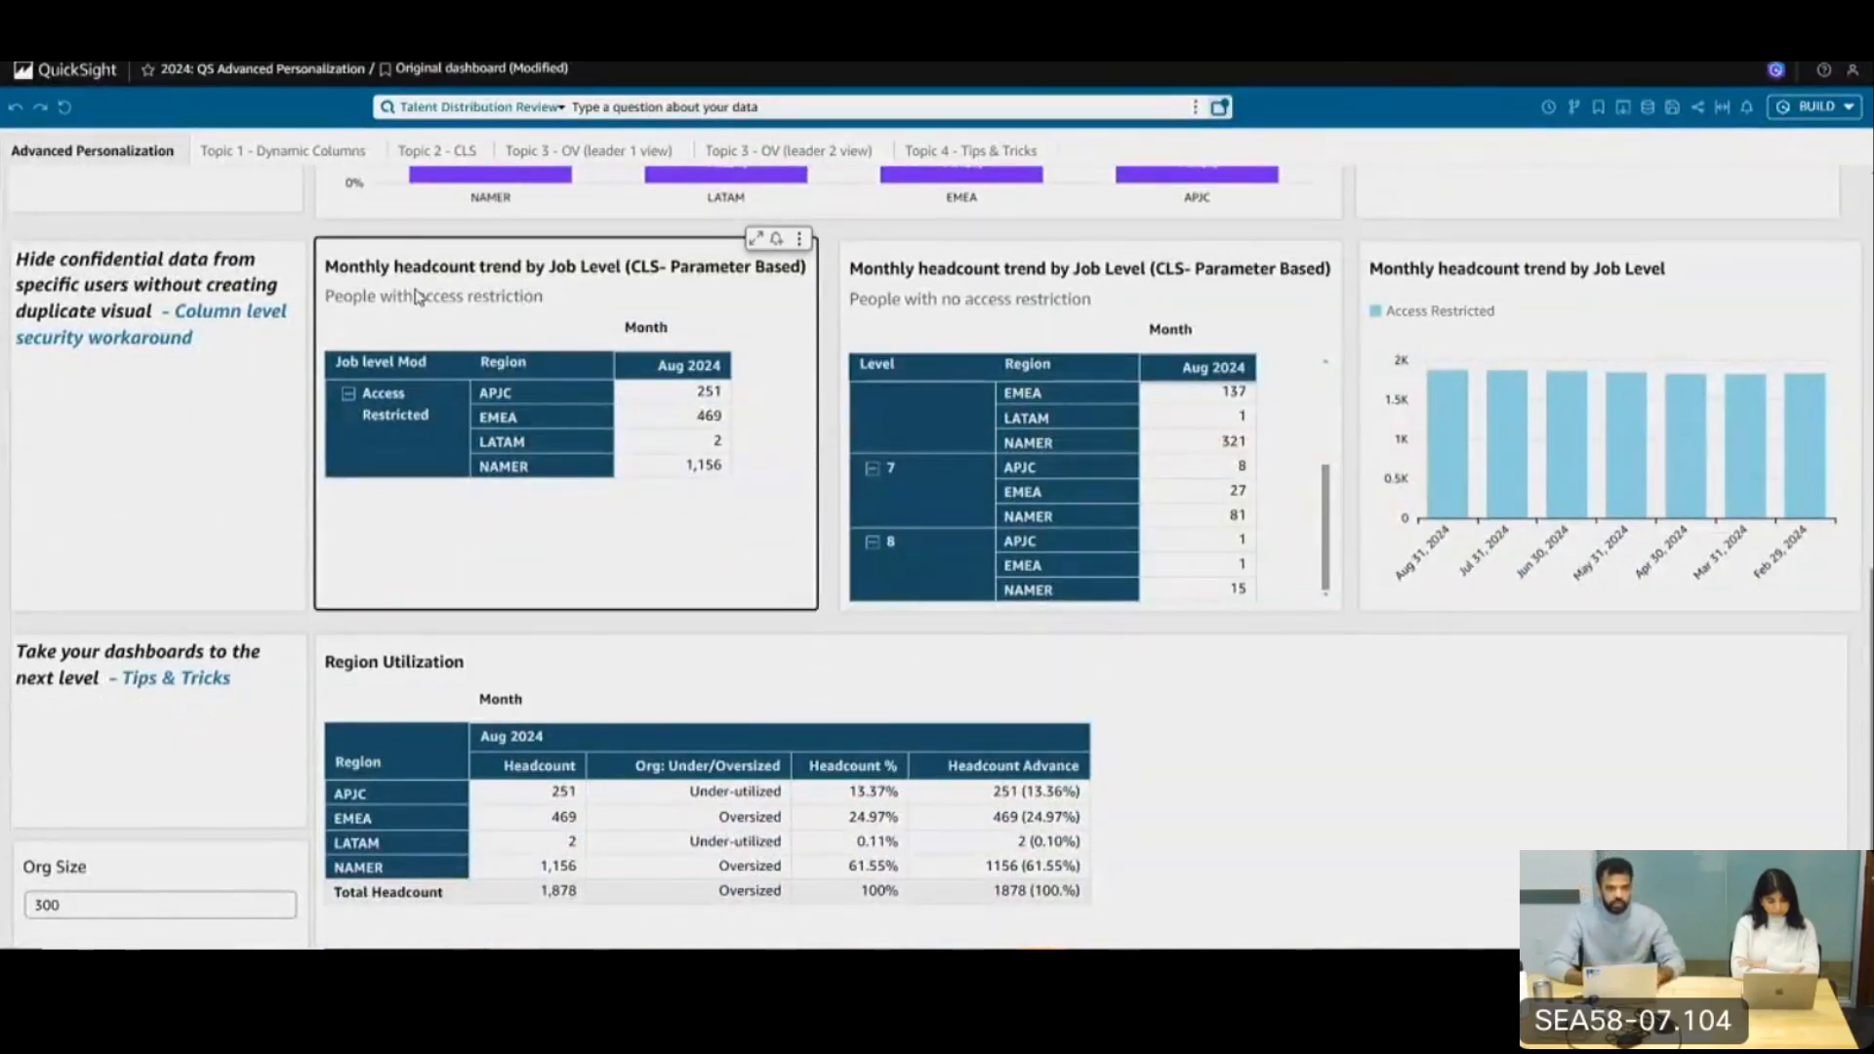
pyautogui.click(436, 151)
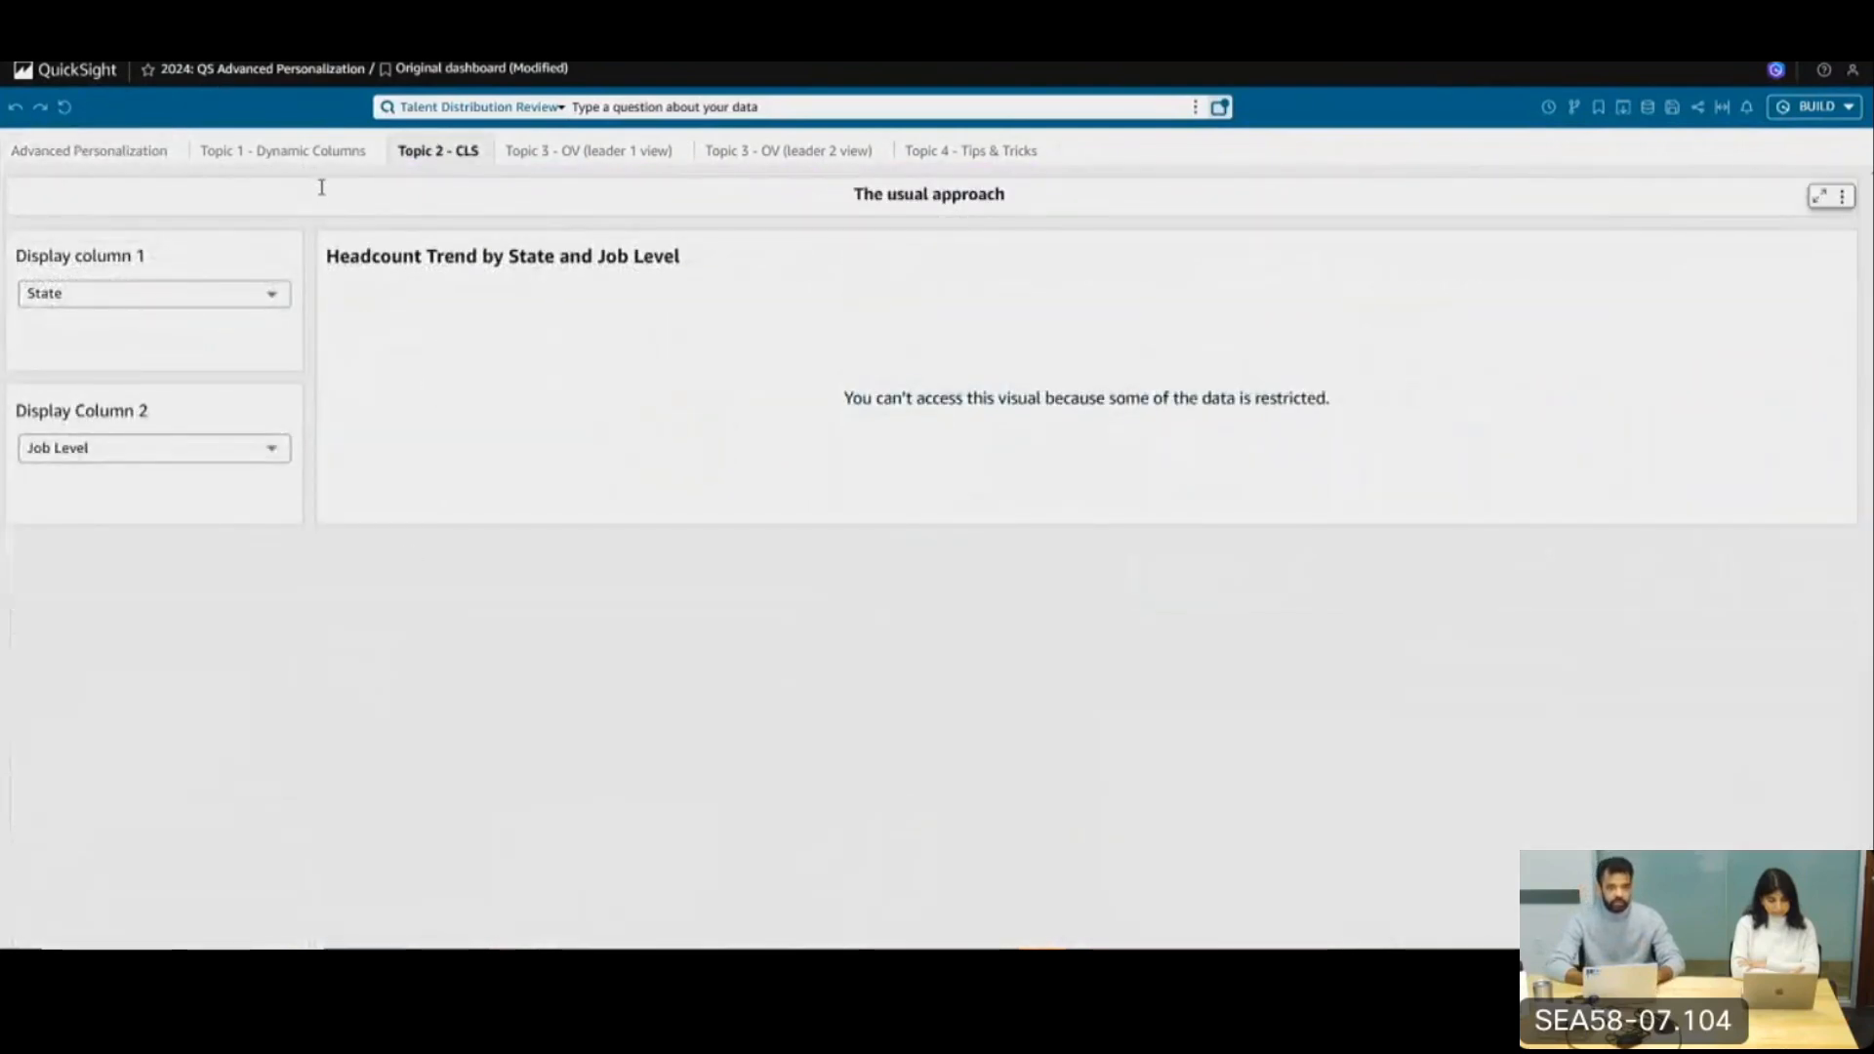
# Switch to the analyticon-2024-cls dataset and examine the username, level_access and region_access values in its custom SQL
pyautogui.click(488, 39)
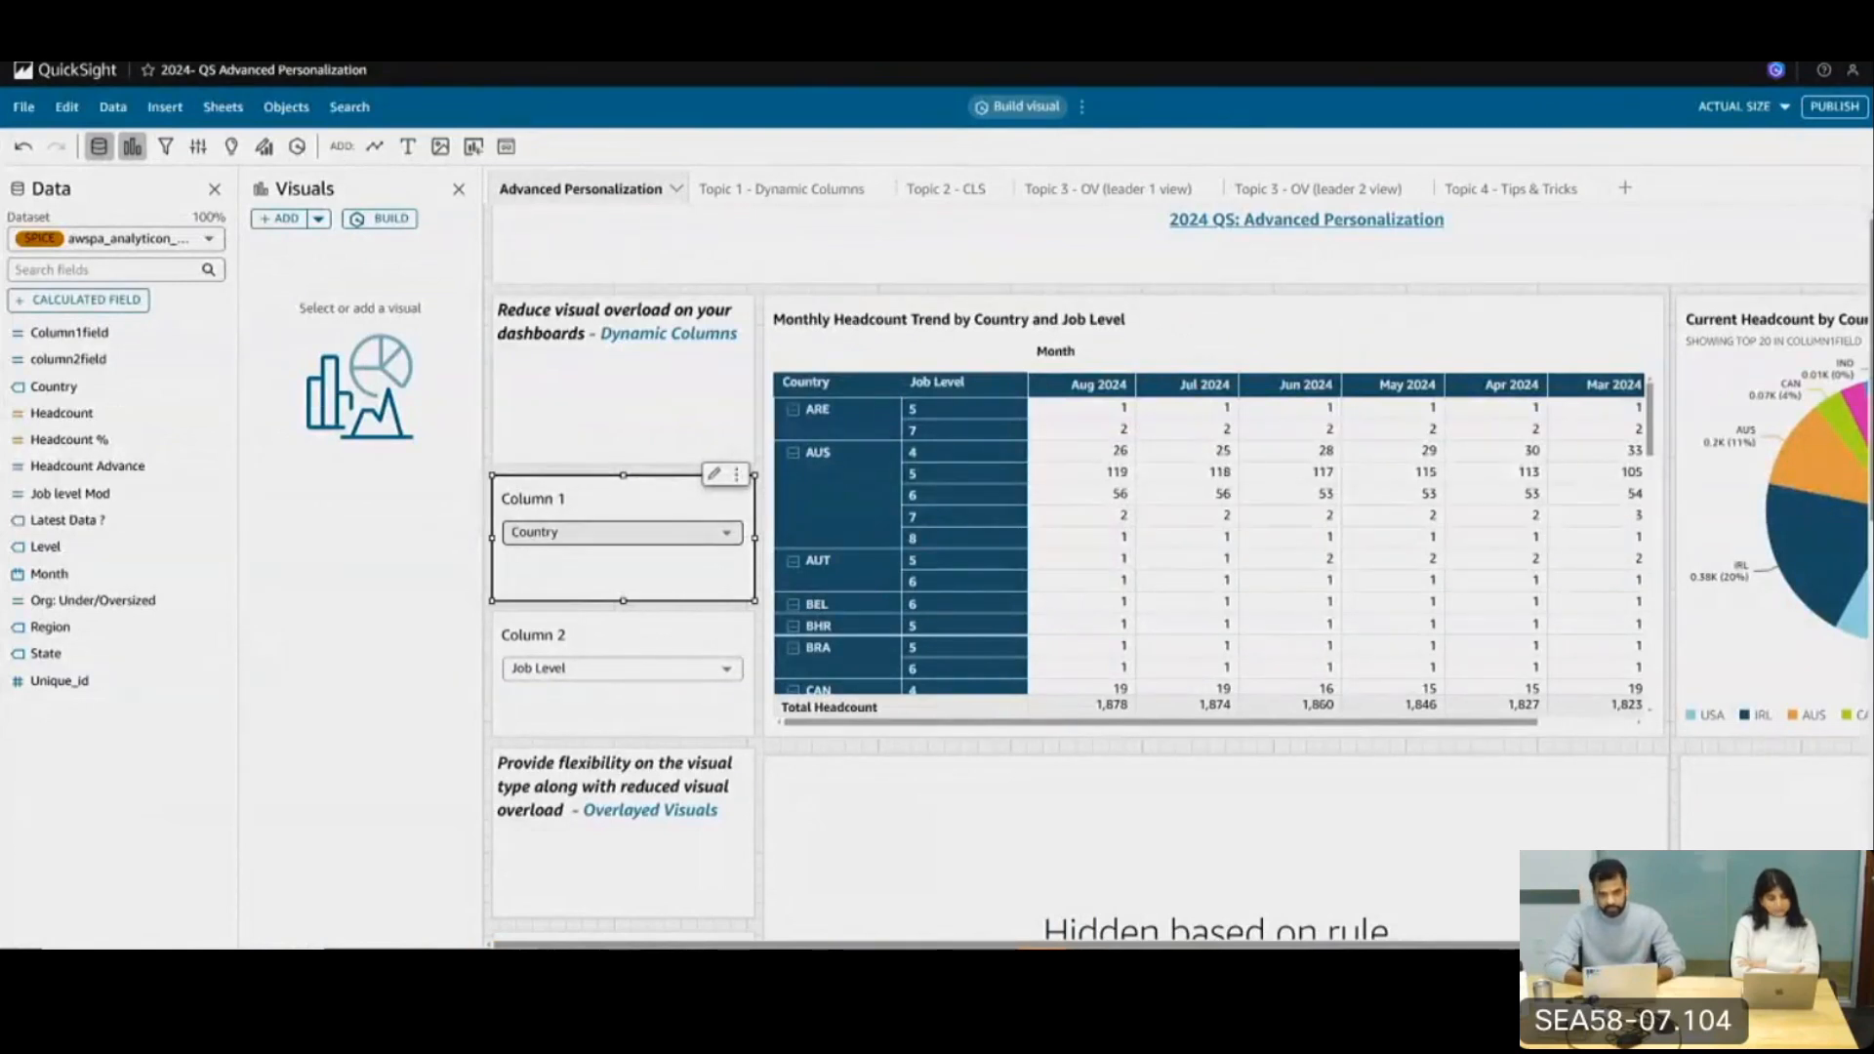
pyautogui.hotkey('ctrl', 'Tab')
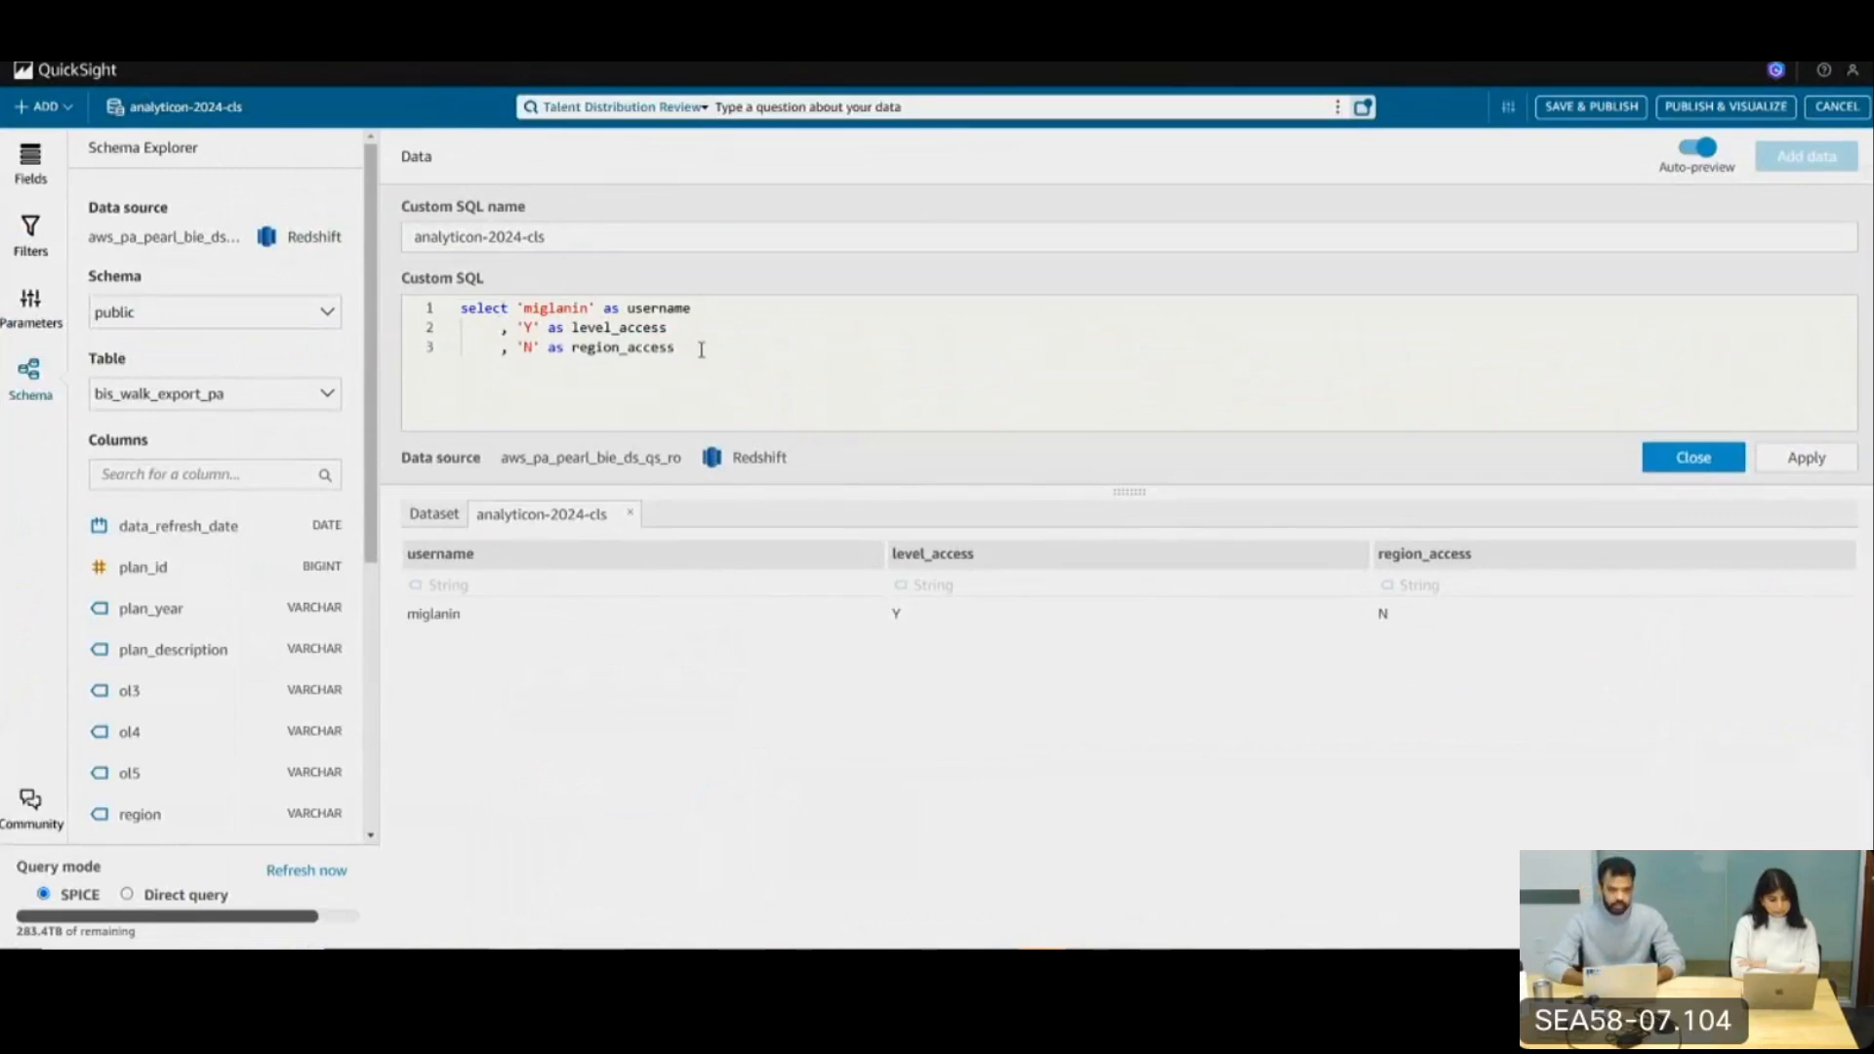
pyautogui.moveTo(701, 349); pyautogui.dragTo(456, 317)
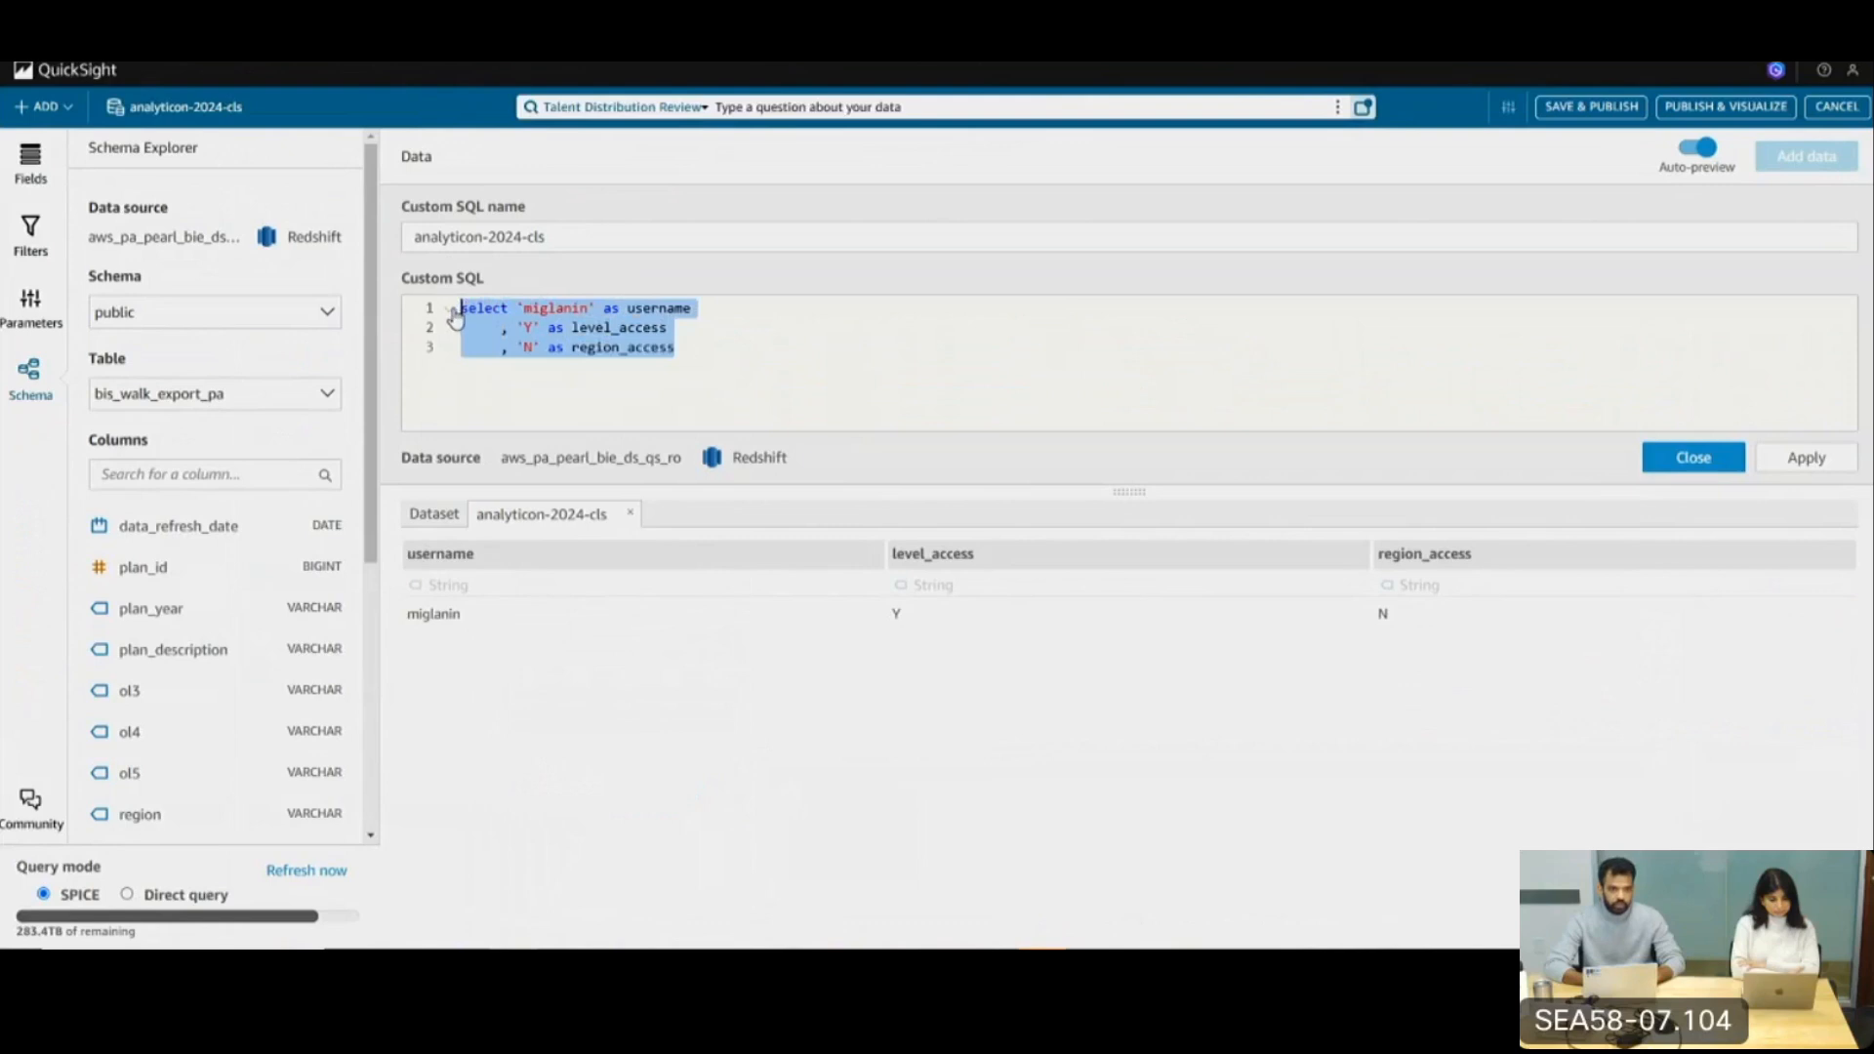
pyautogui.doubleClick(562, 310)
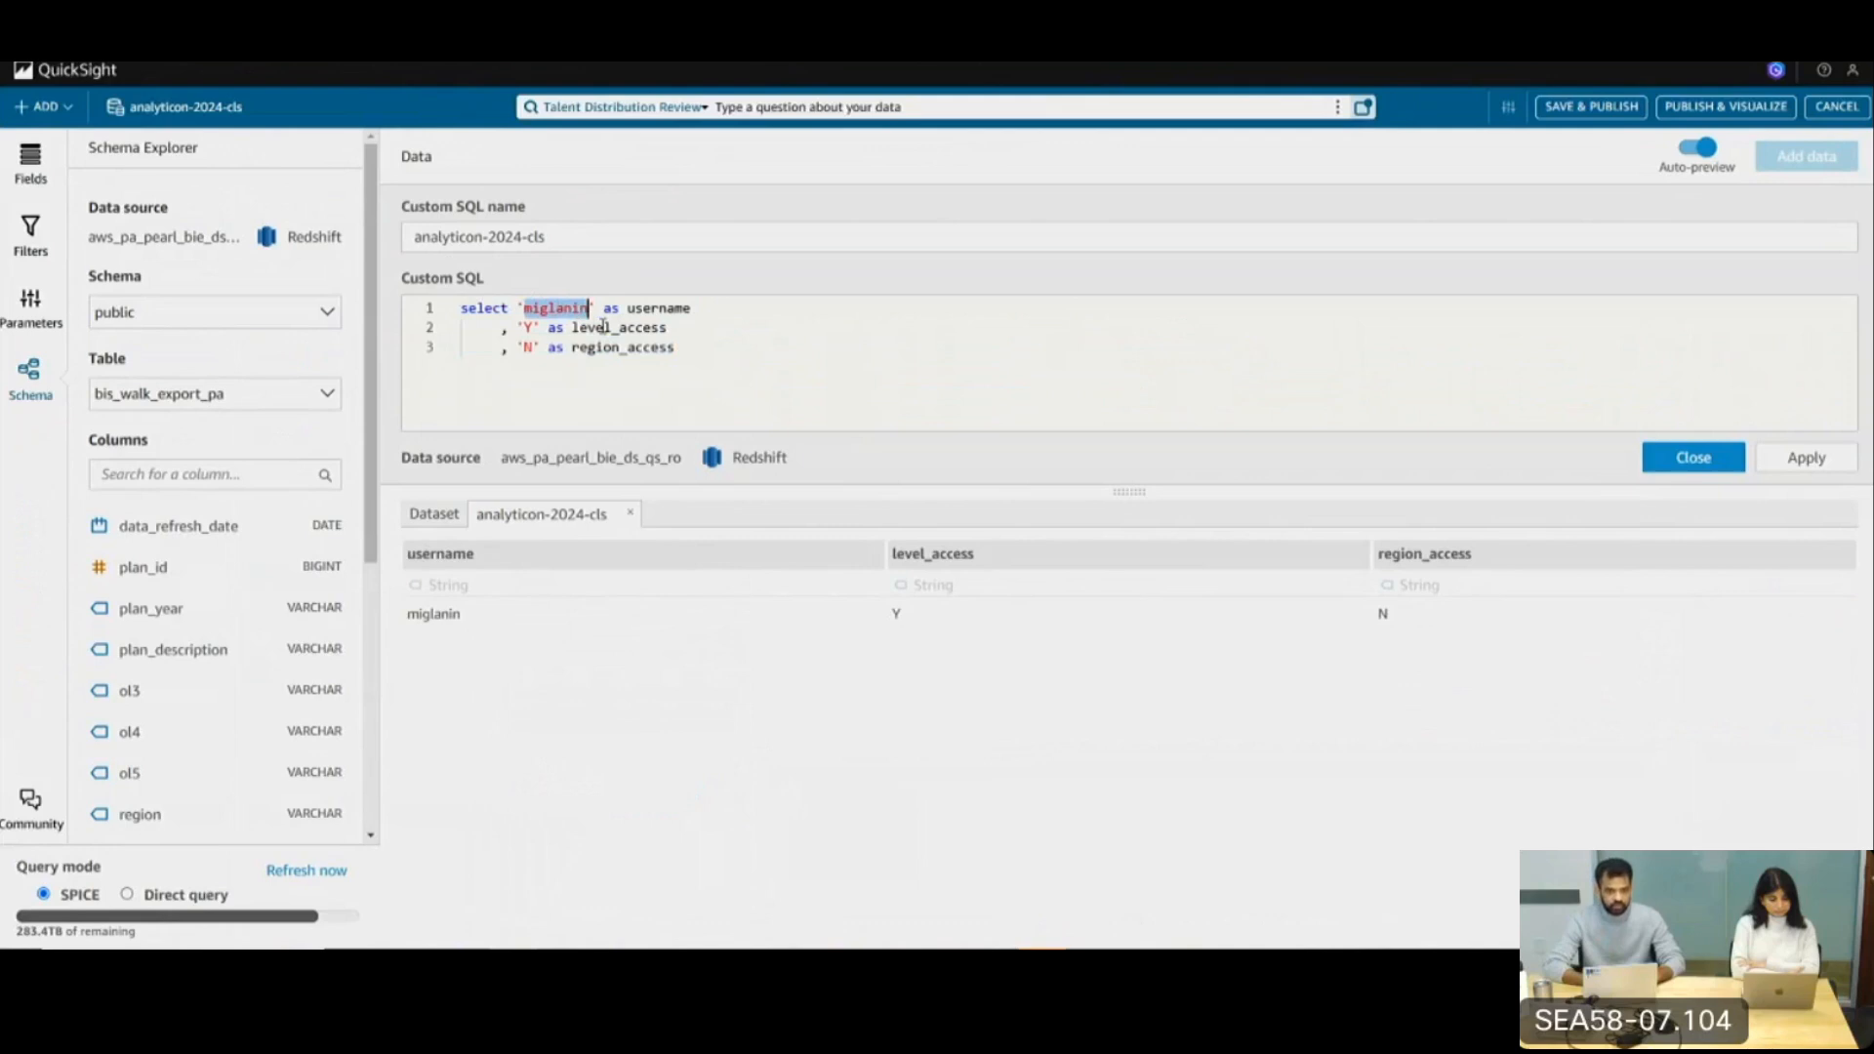
pyautogui.doubleClick(603, 326)
# Replace the literal aliased as username in the custom SQL with another person's username and apply the query
pyautogui.doubleClick(568, 311)
pyautogui.write('neha')
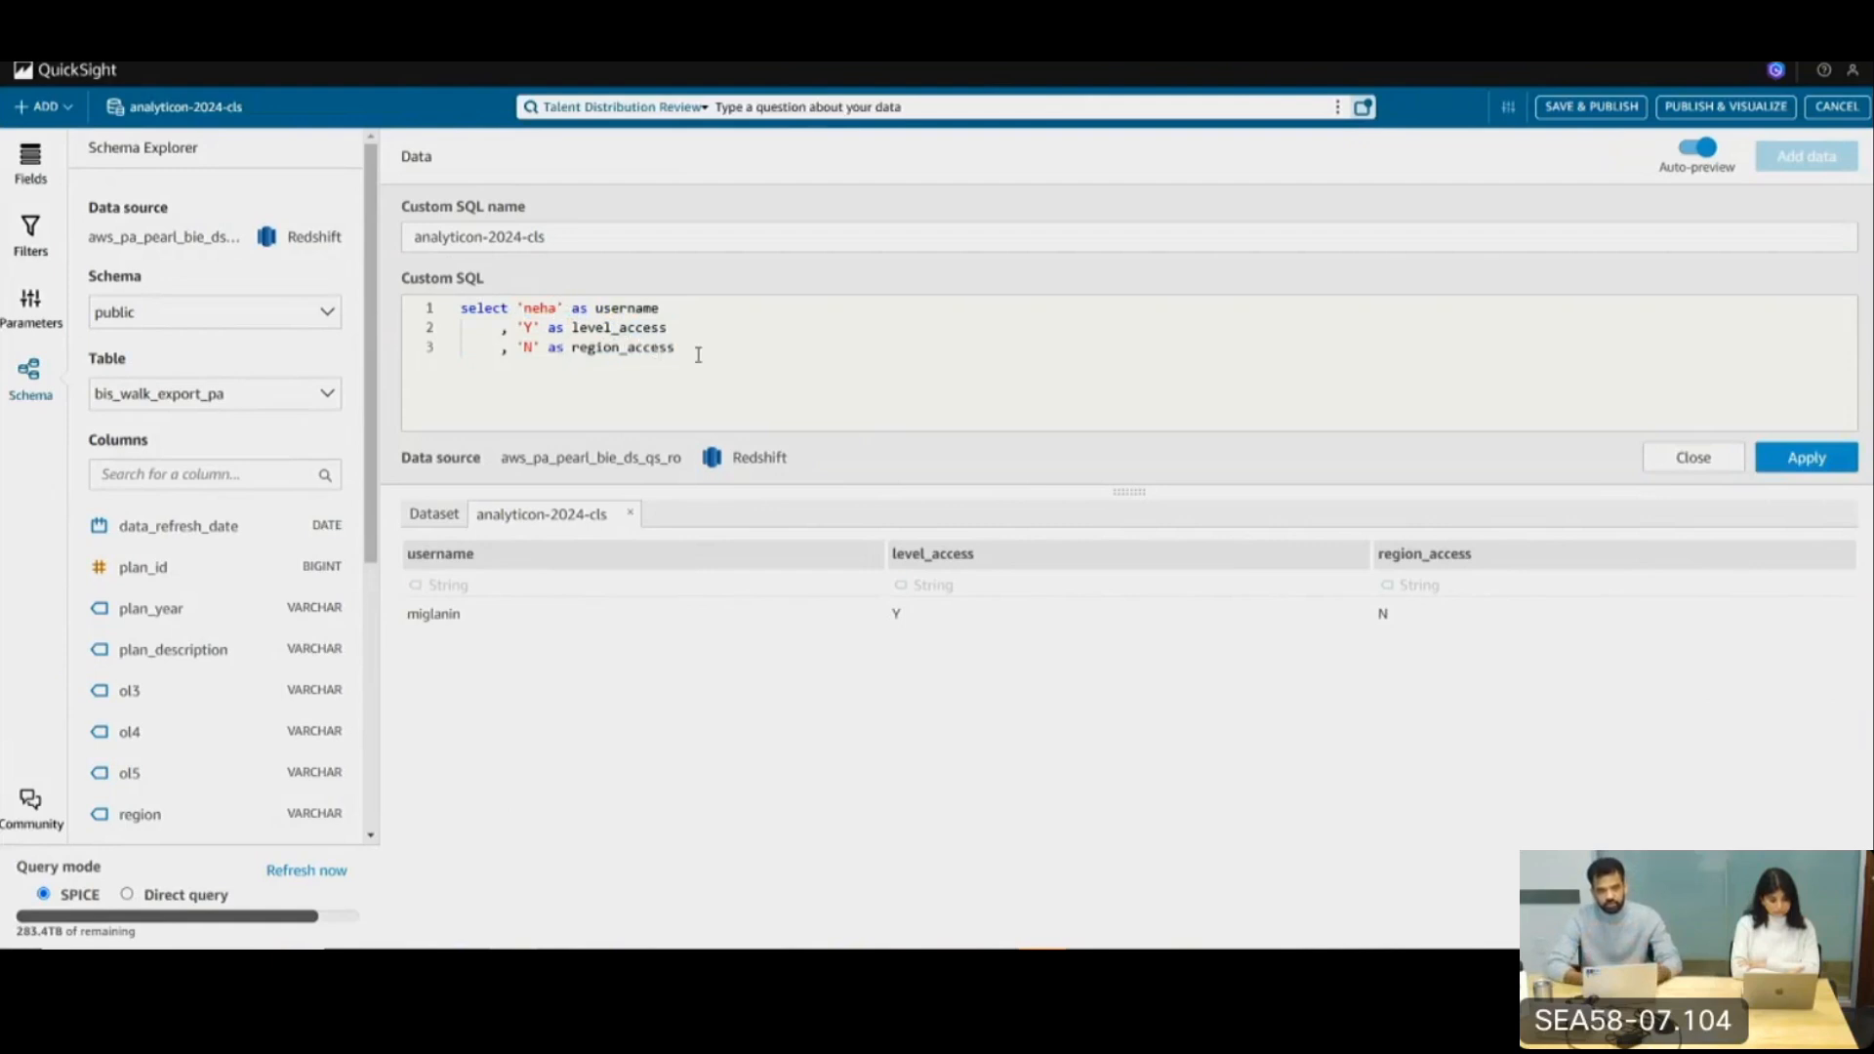
pyautogui.click(487, 623)
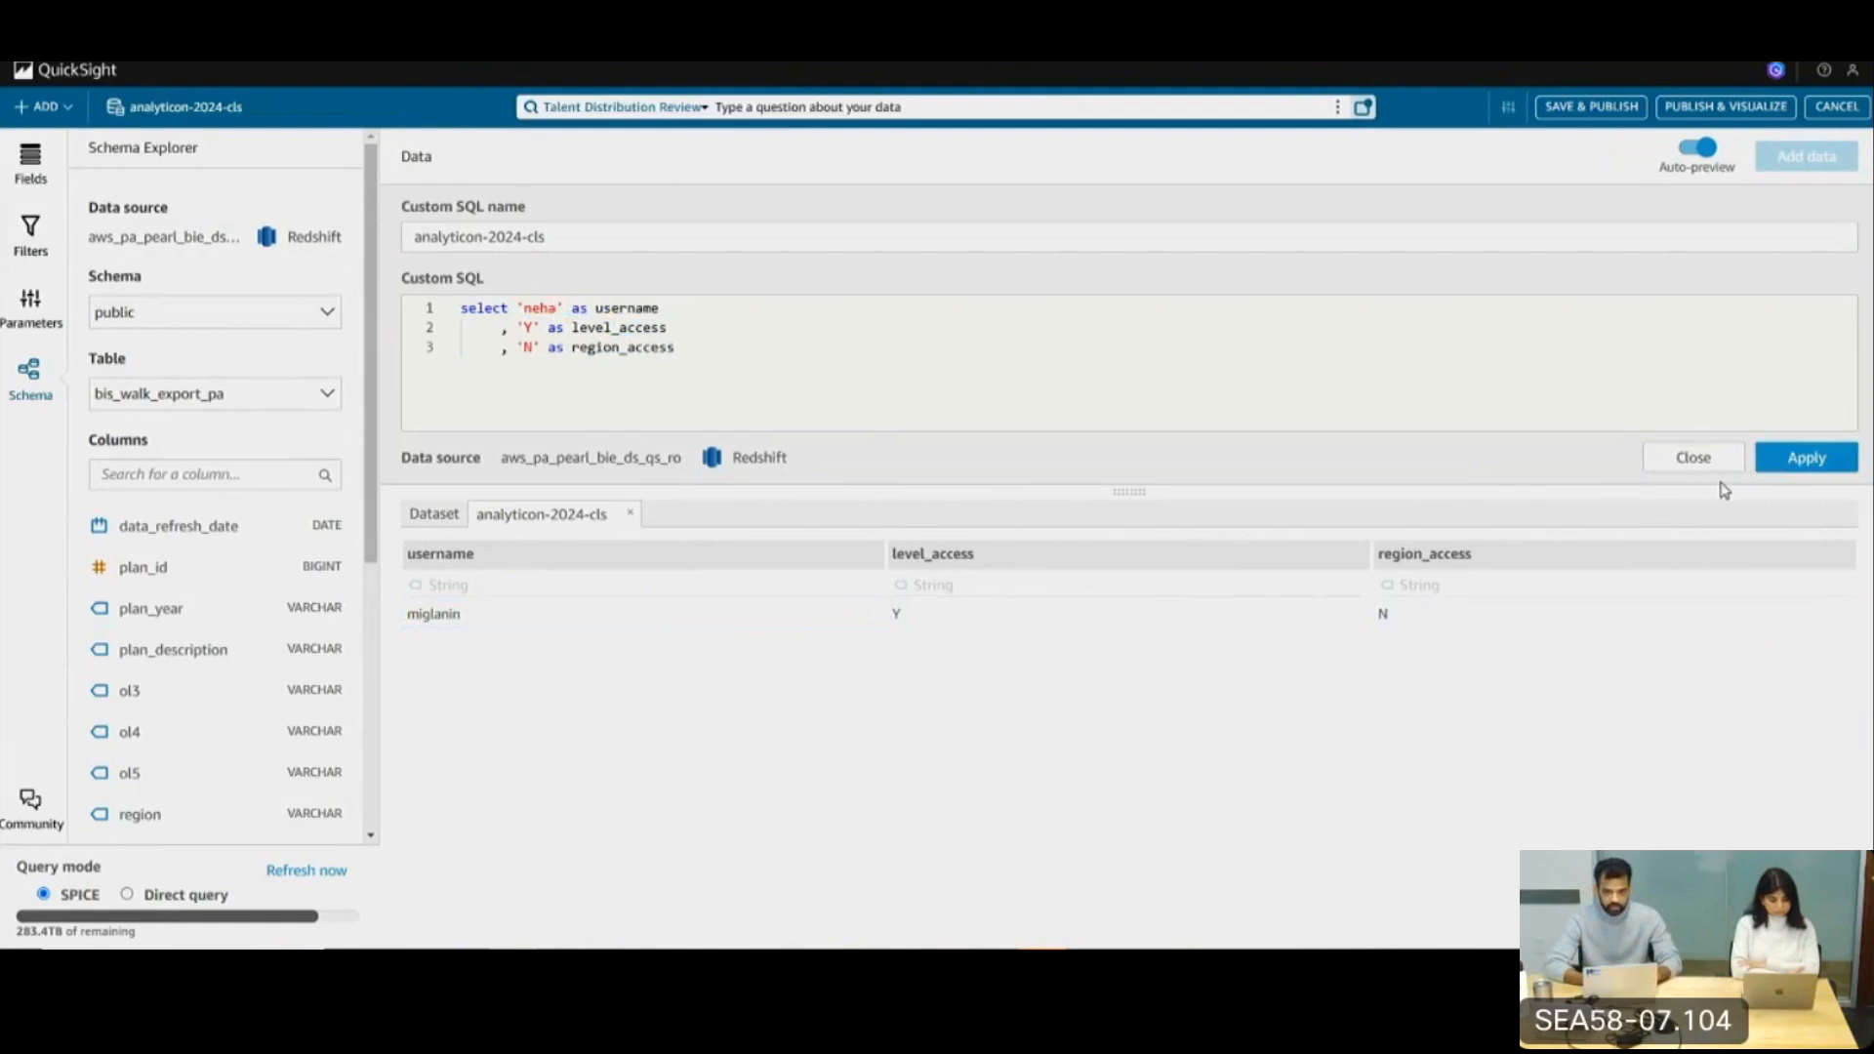
pyautogui.click(1793, 470)
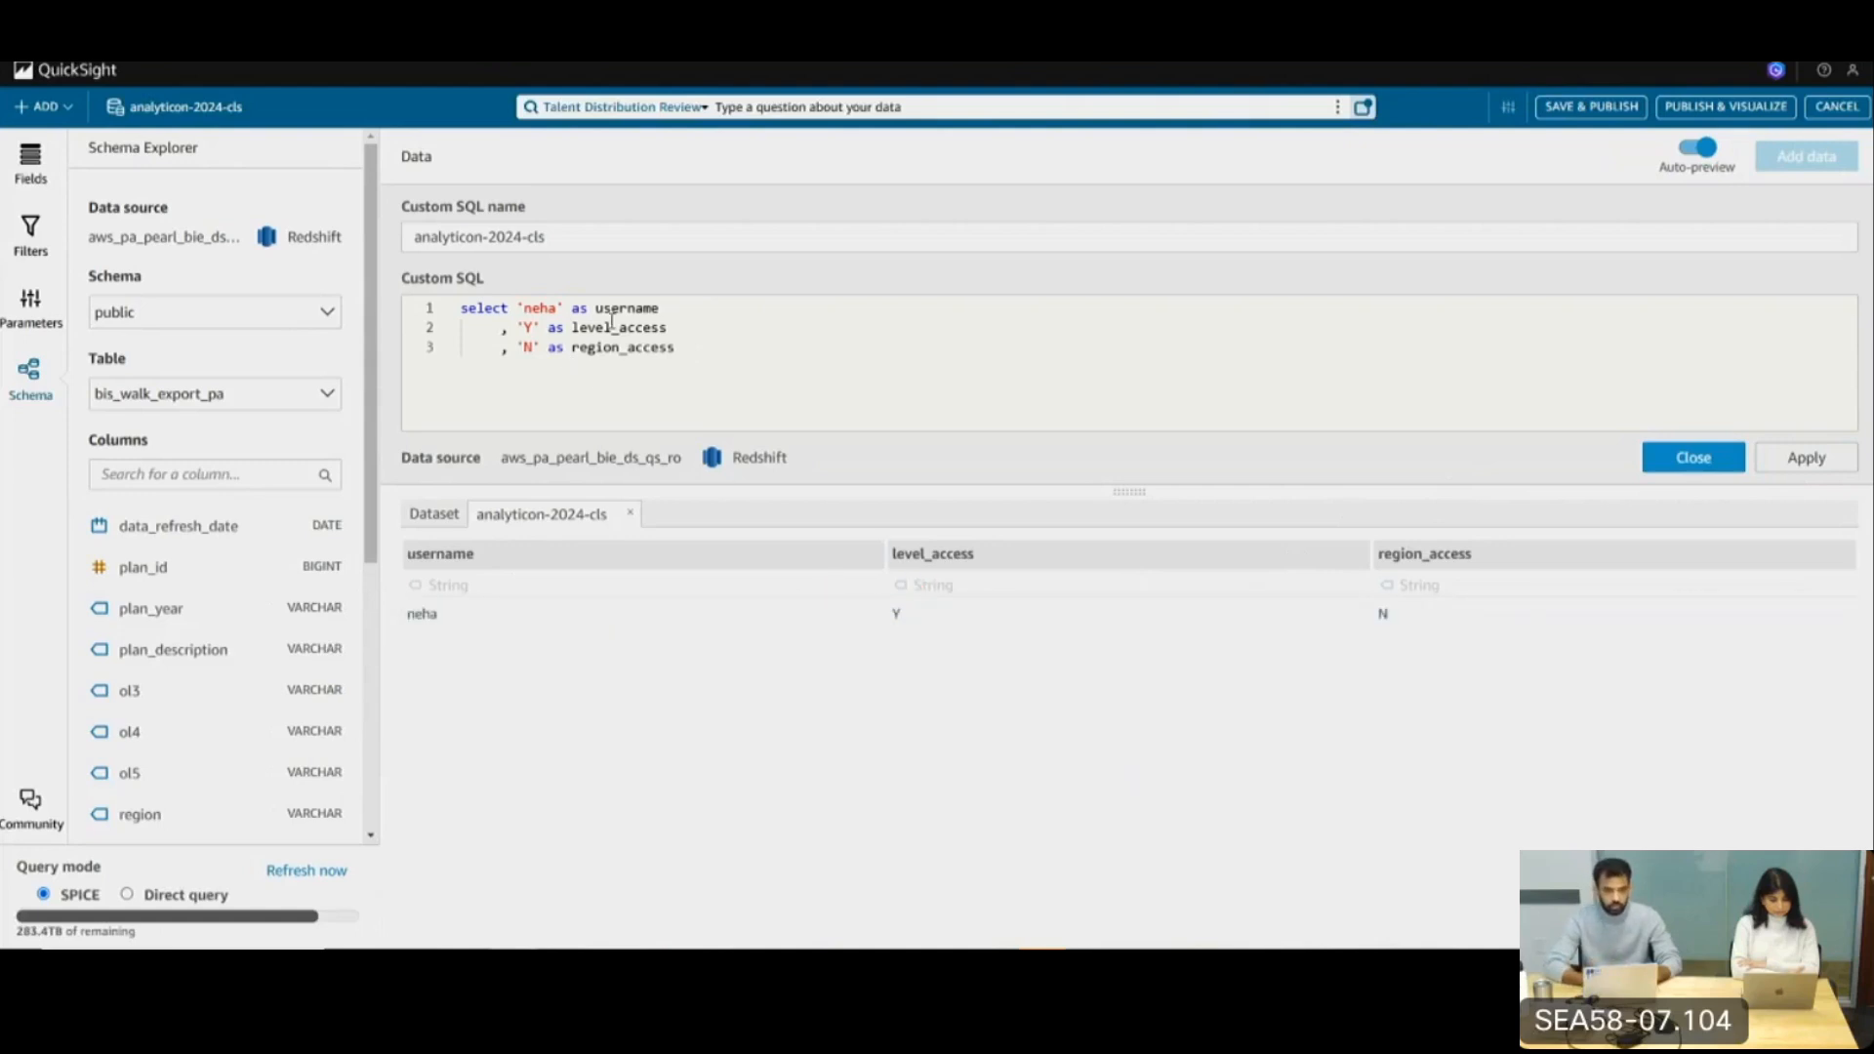
# Check the SQL's username column, and look up the signed-in account's username from the 2024- QS Advanced Personalization analysis
pyautogui.doubleClick(619, 308)
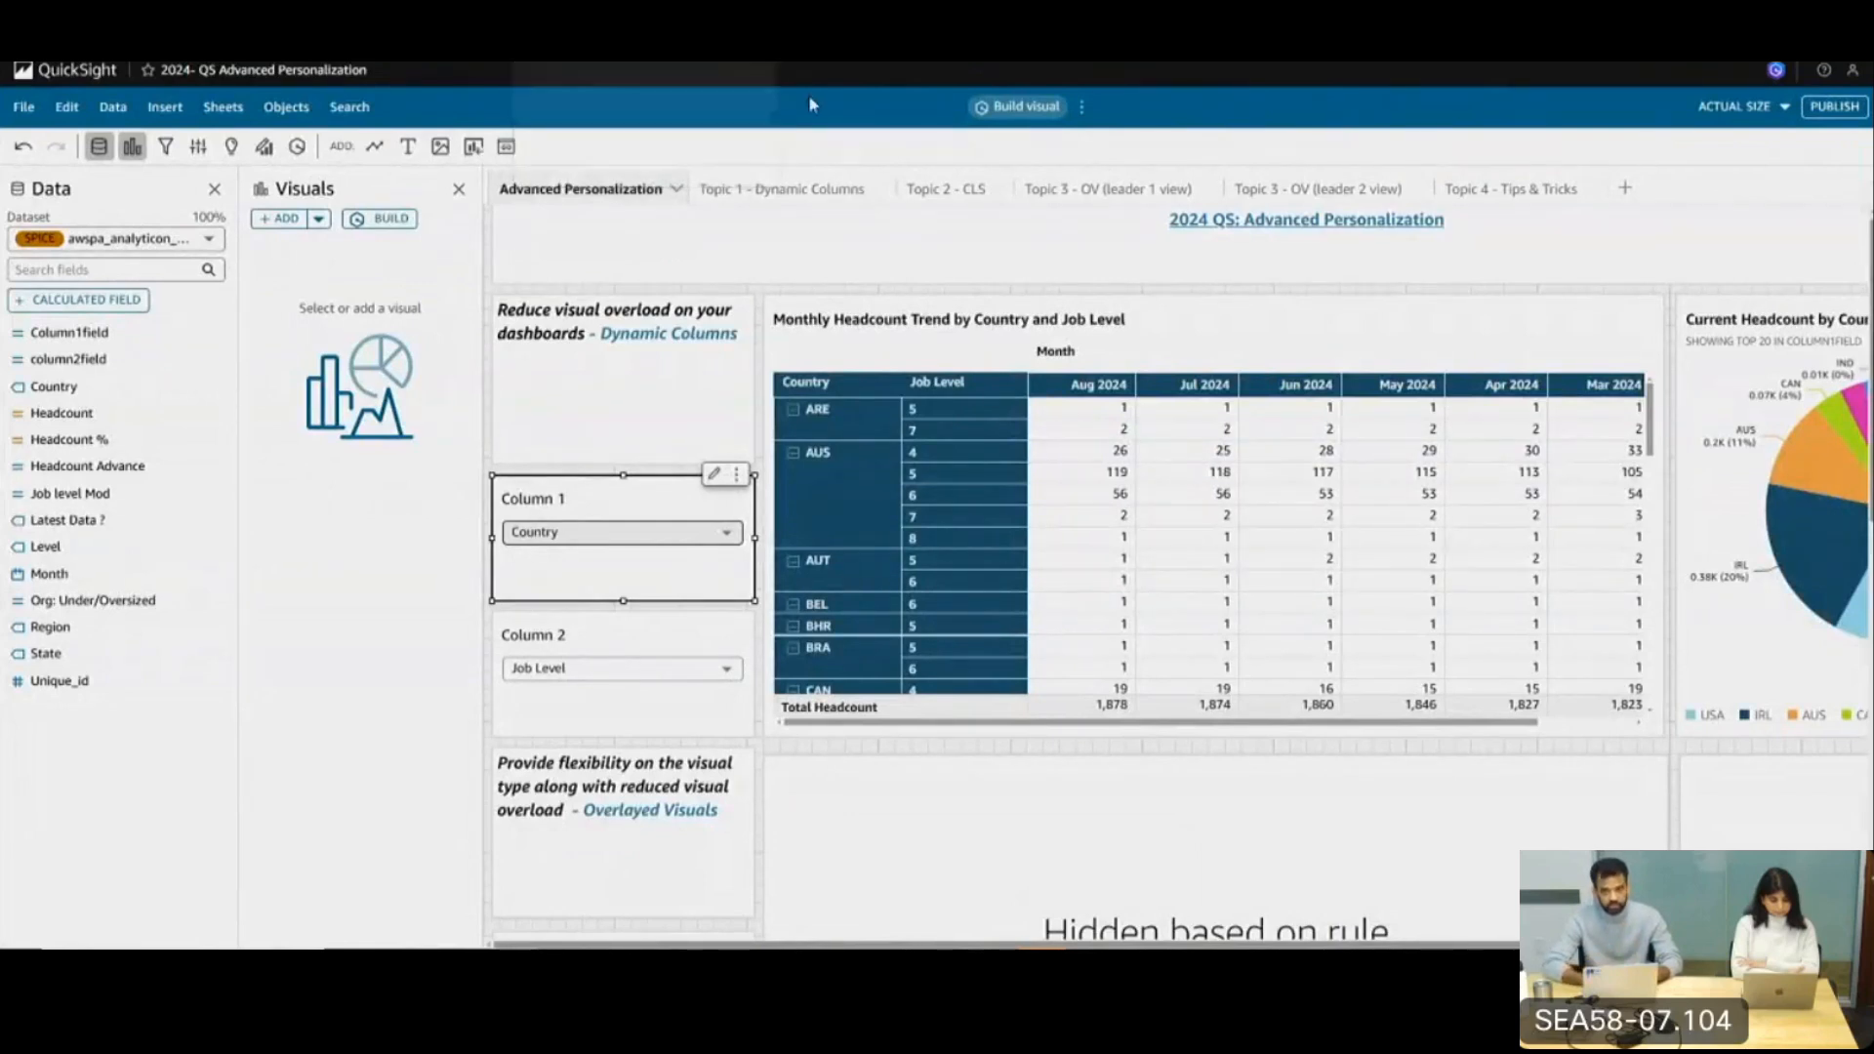
pyautogui.click(1852, 73)
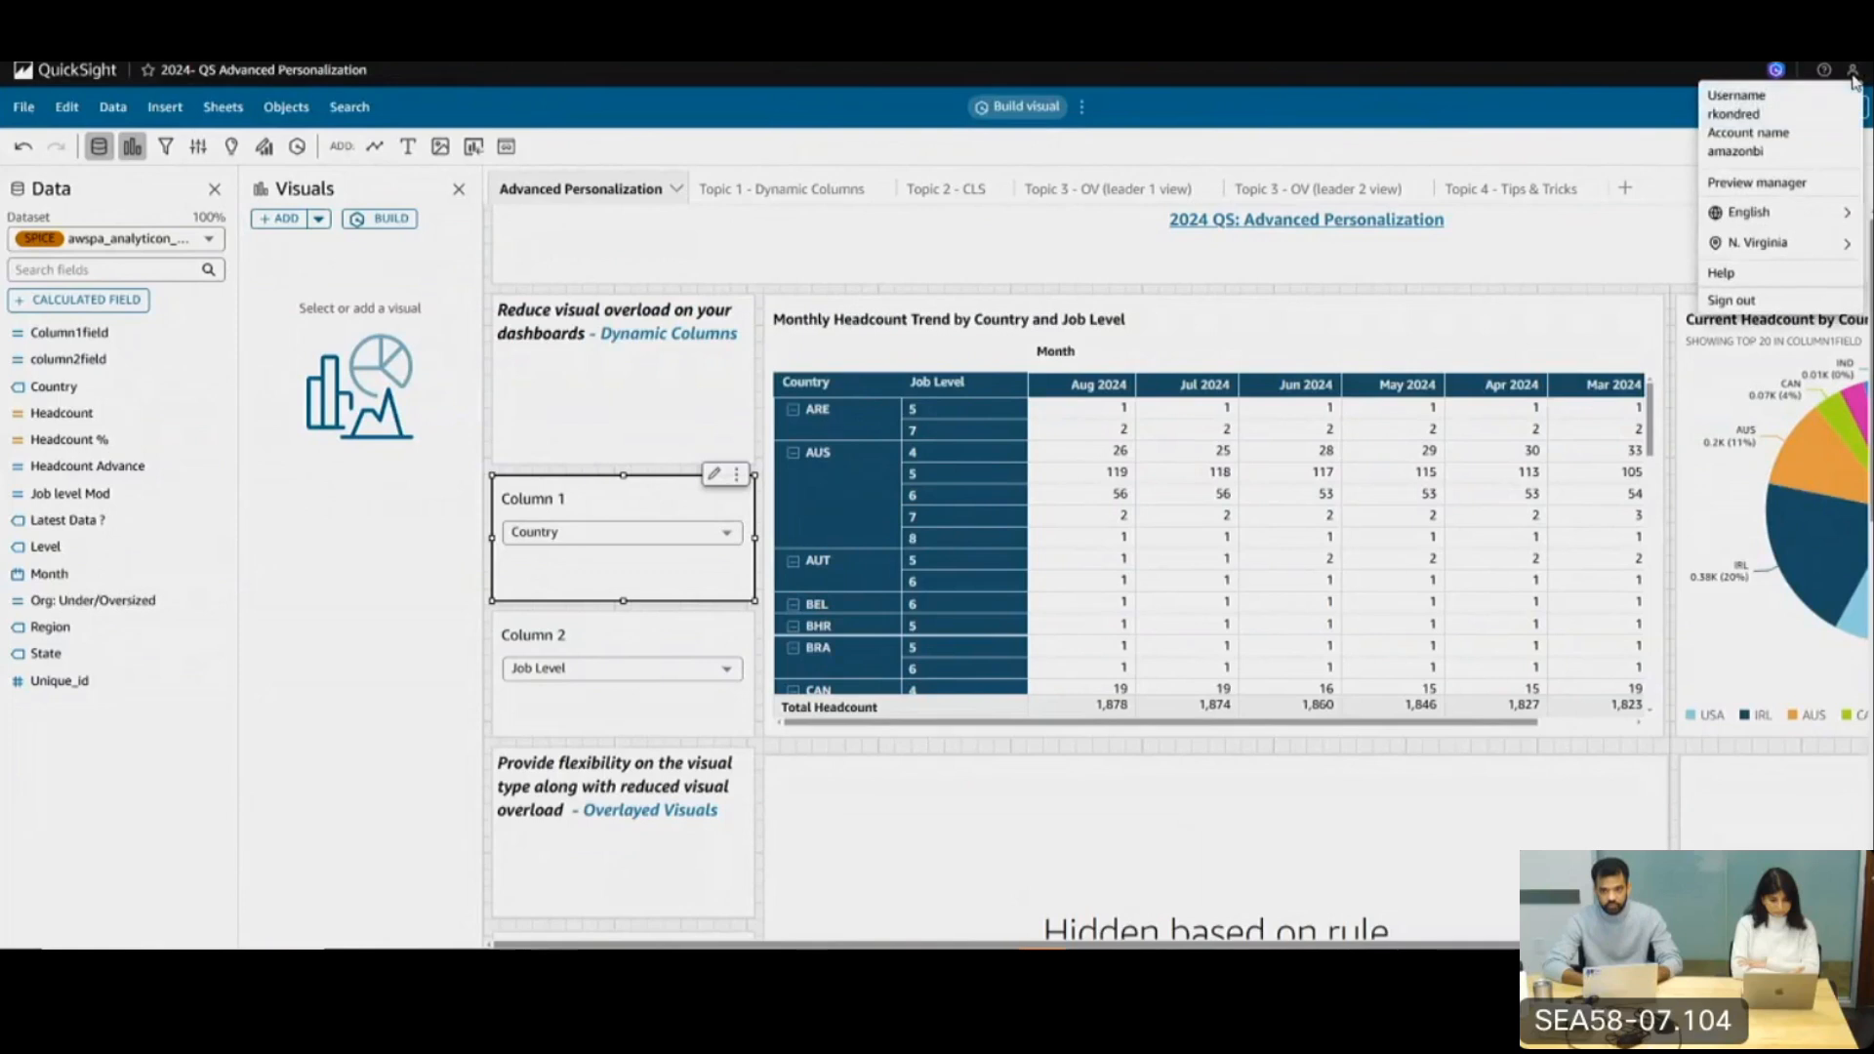
pyautogui.click(1647, 107)
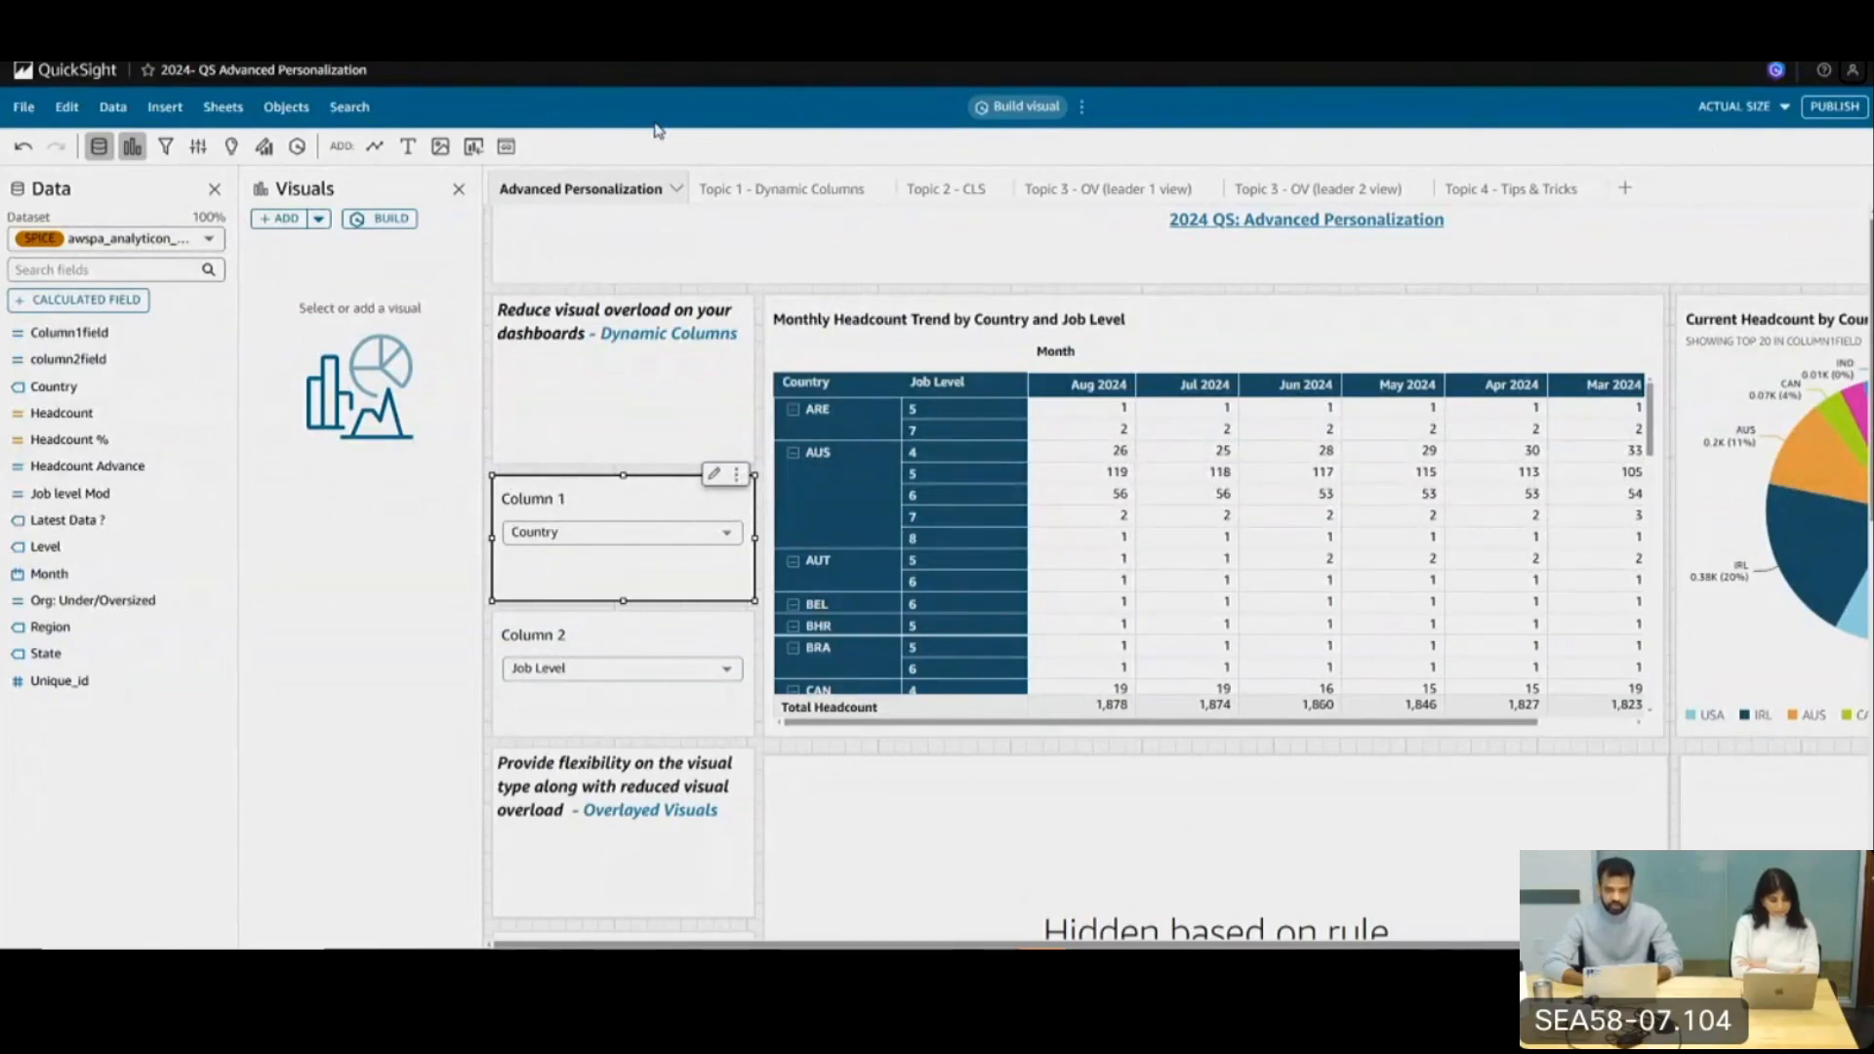
# Inspect the levelaccess parameter's name, values setting and dynamic default setup, and close it without applying changes
pyautogui.scroll(-3, 665, 609)
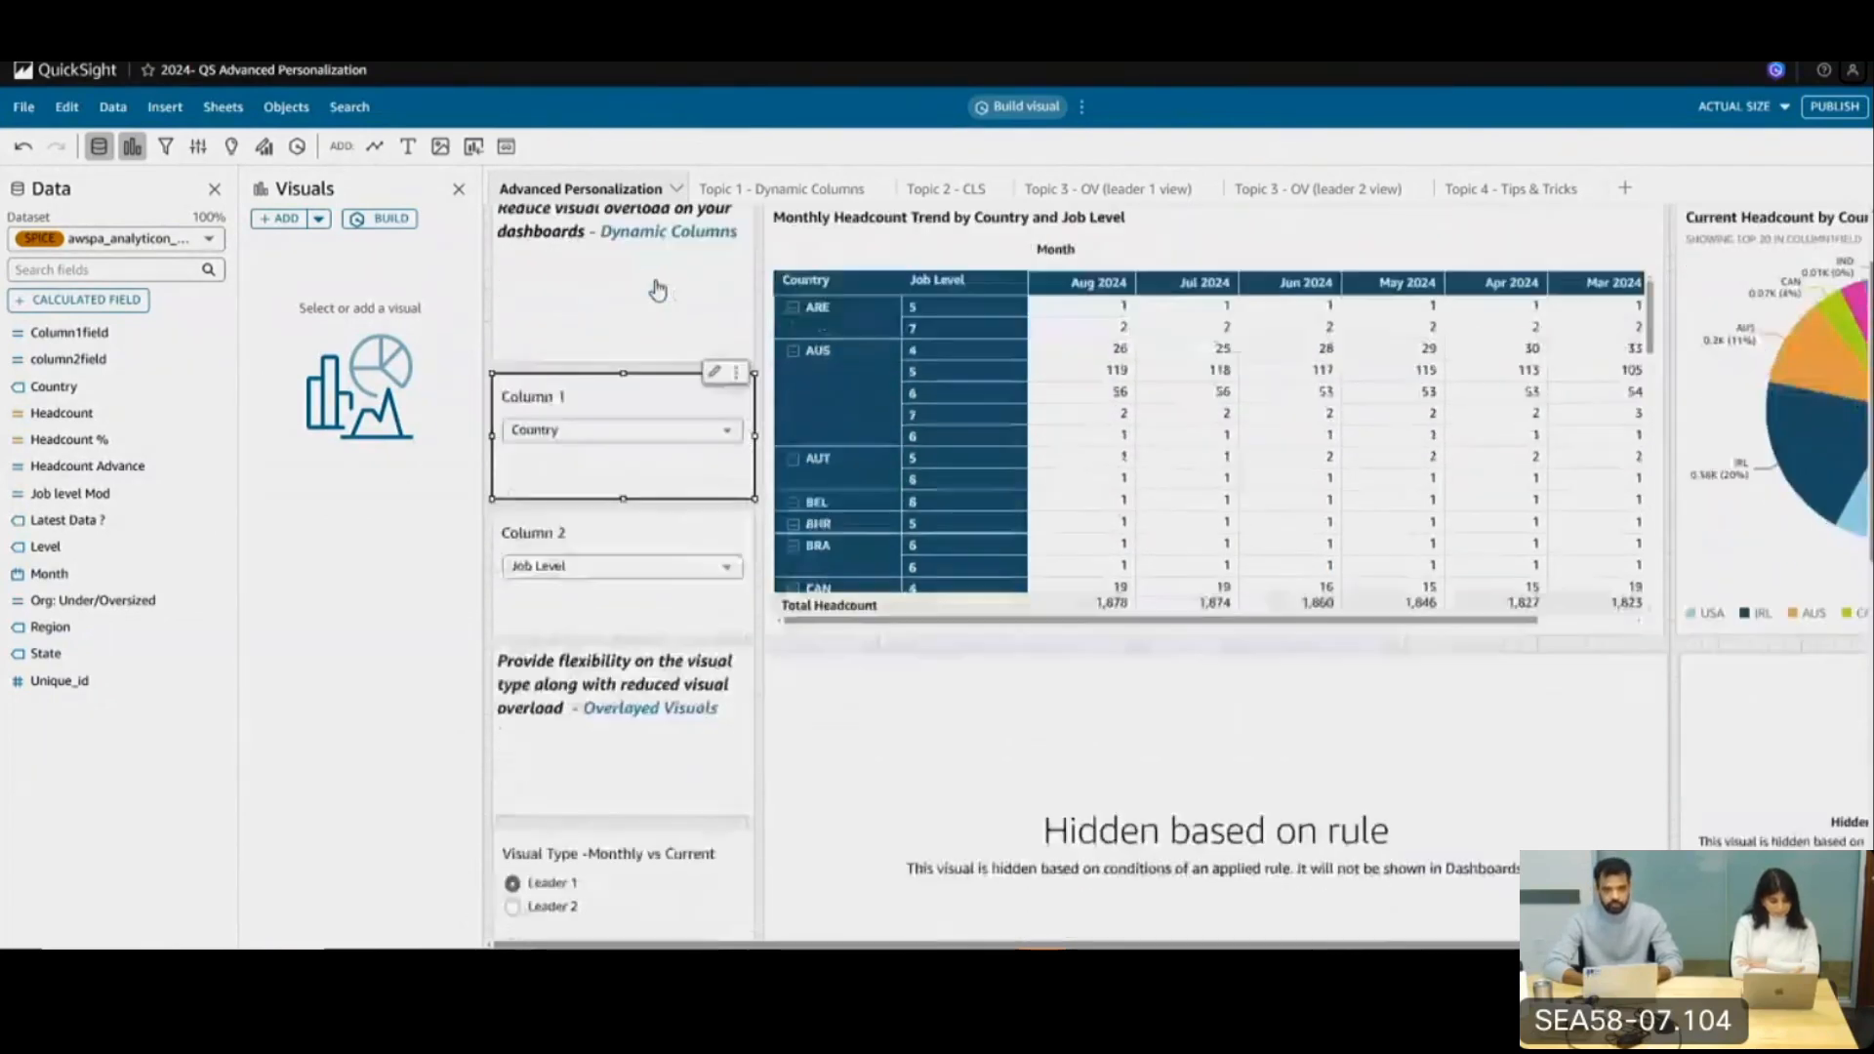
pyautogui.scroll(-4, 666, 609)
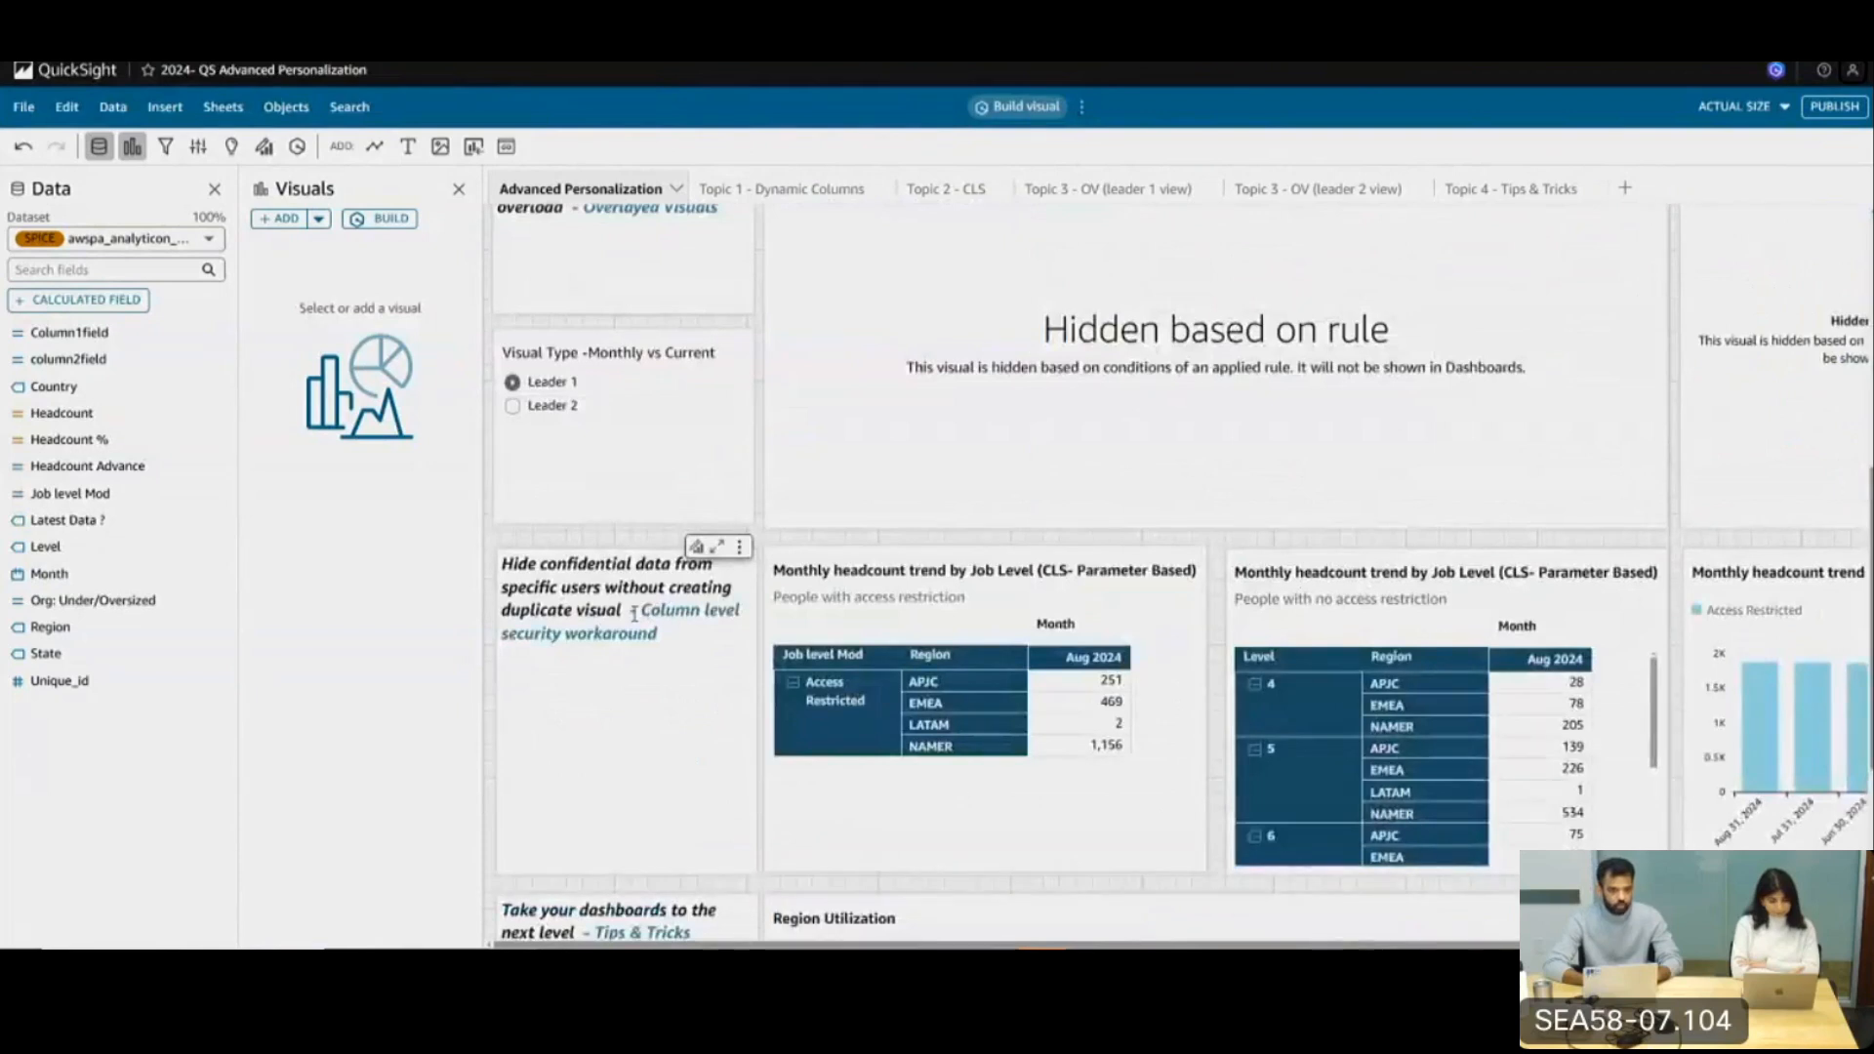
pyautogui.scroll(-2, 900, 564)
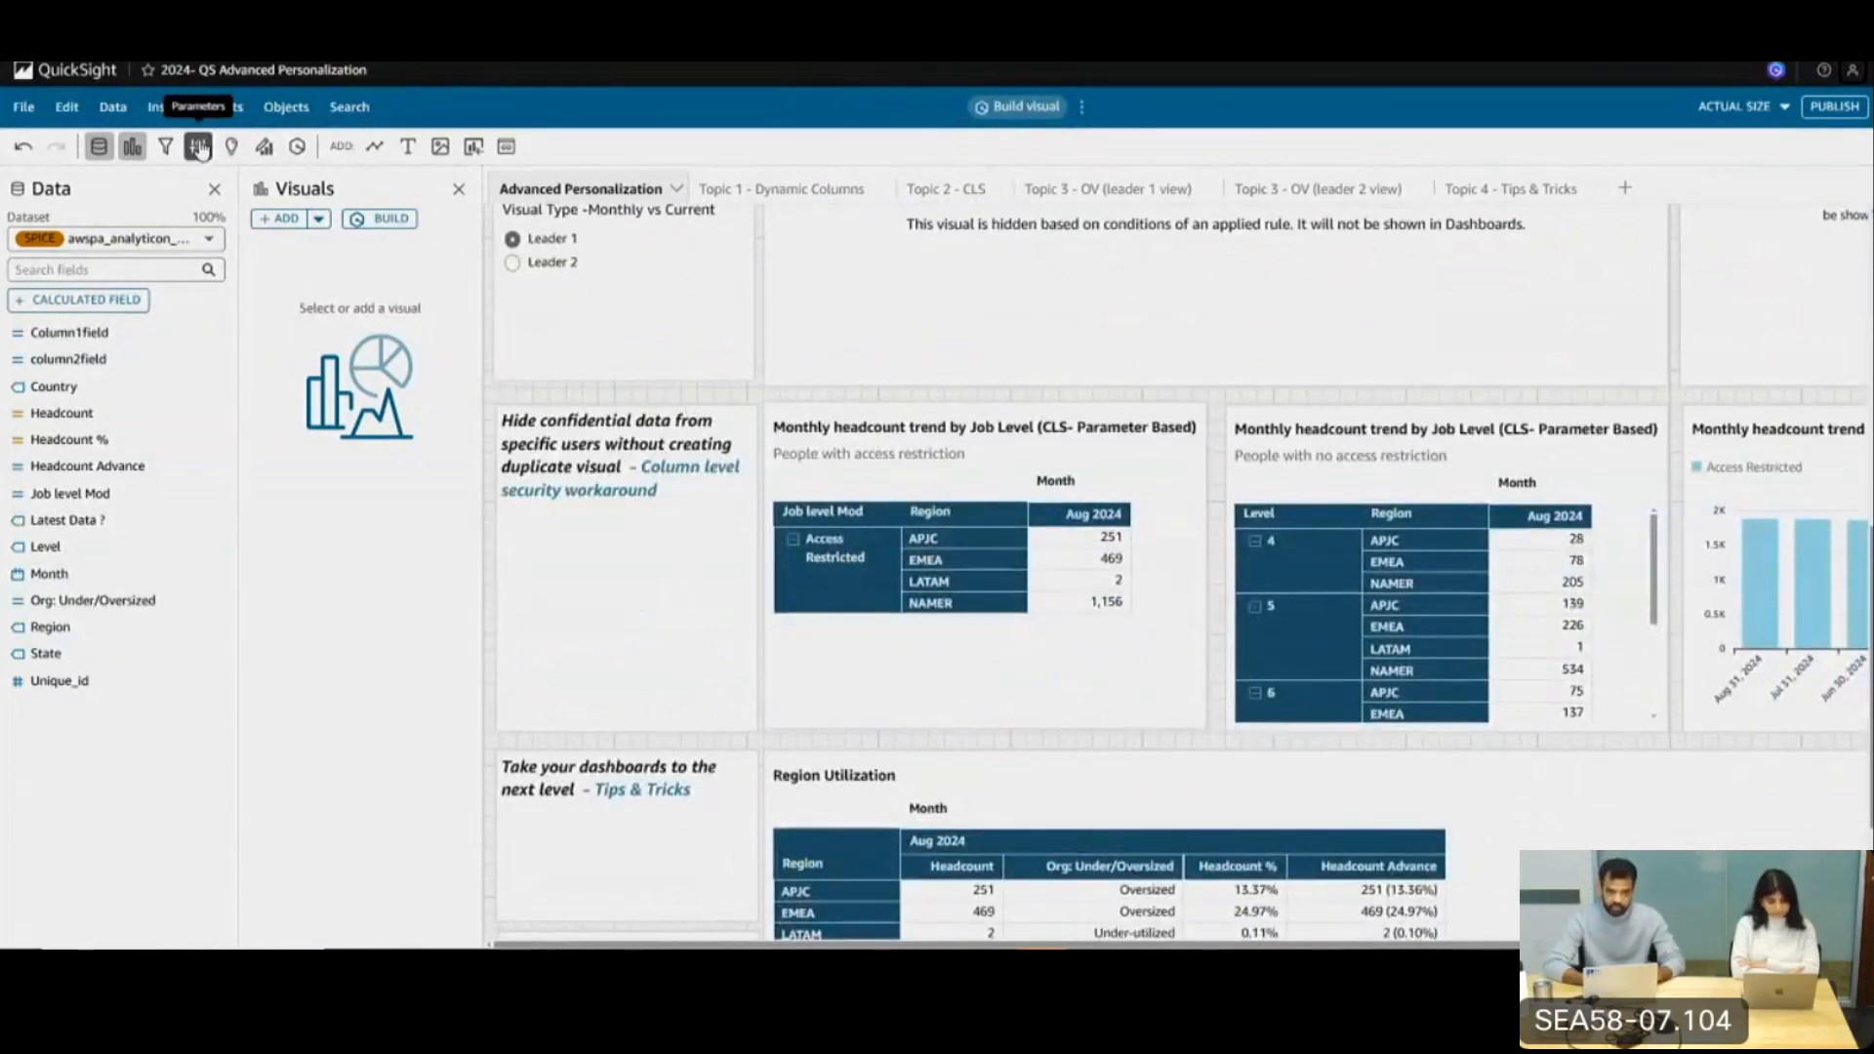
pyautogui.click(198, 147)
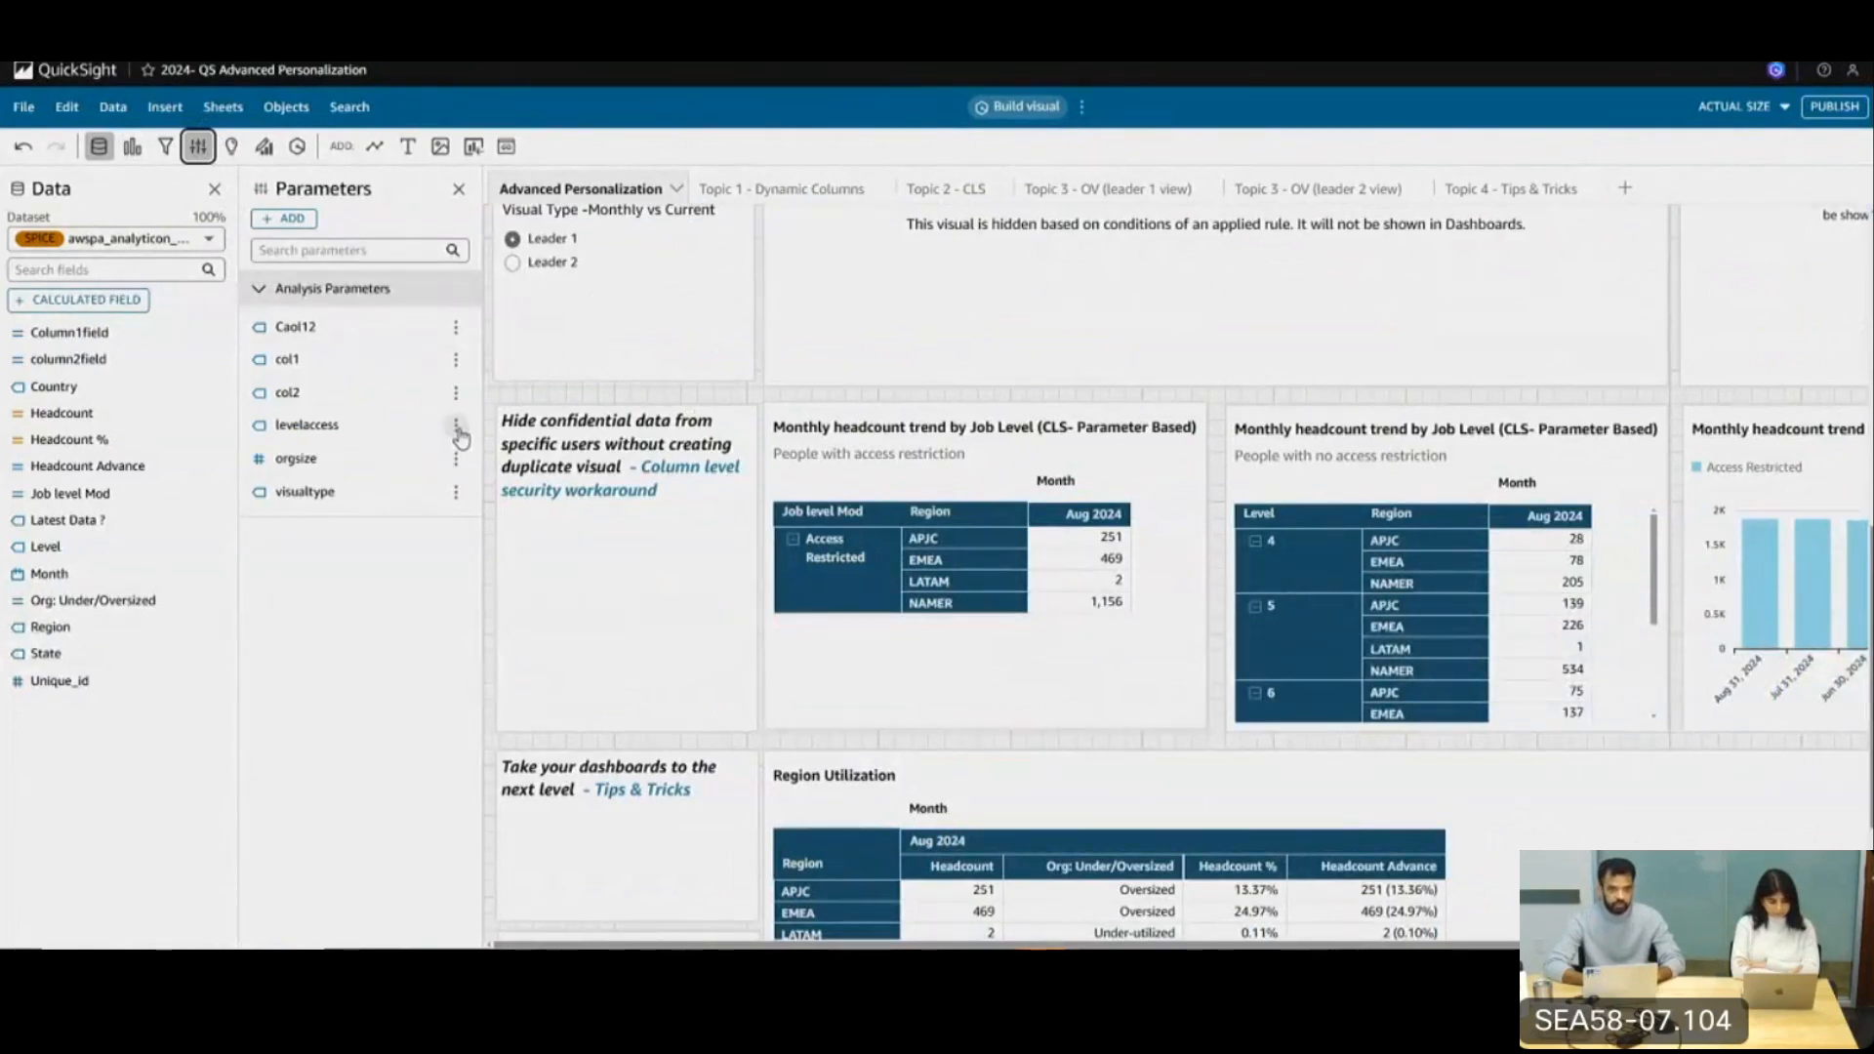
pyautogui.click(457, 430)
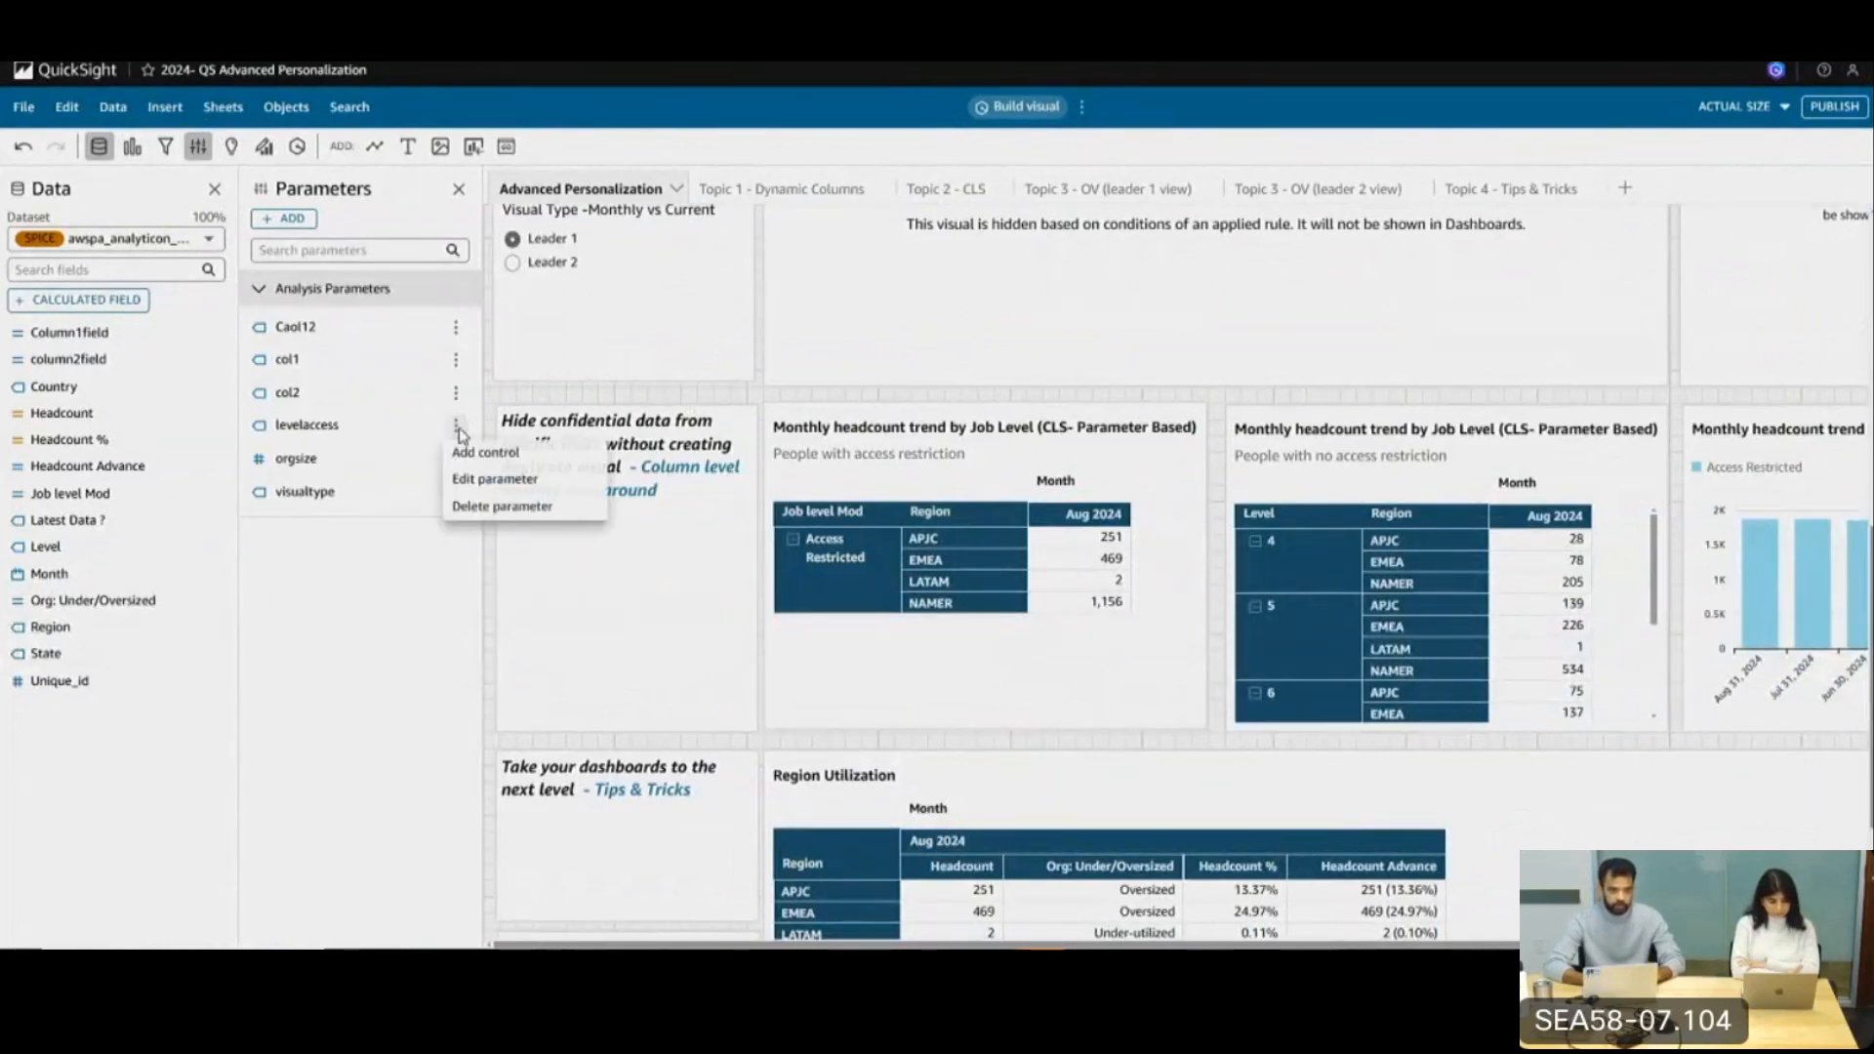
pyautogui.click(489, 478)
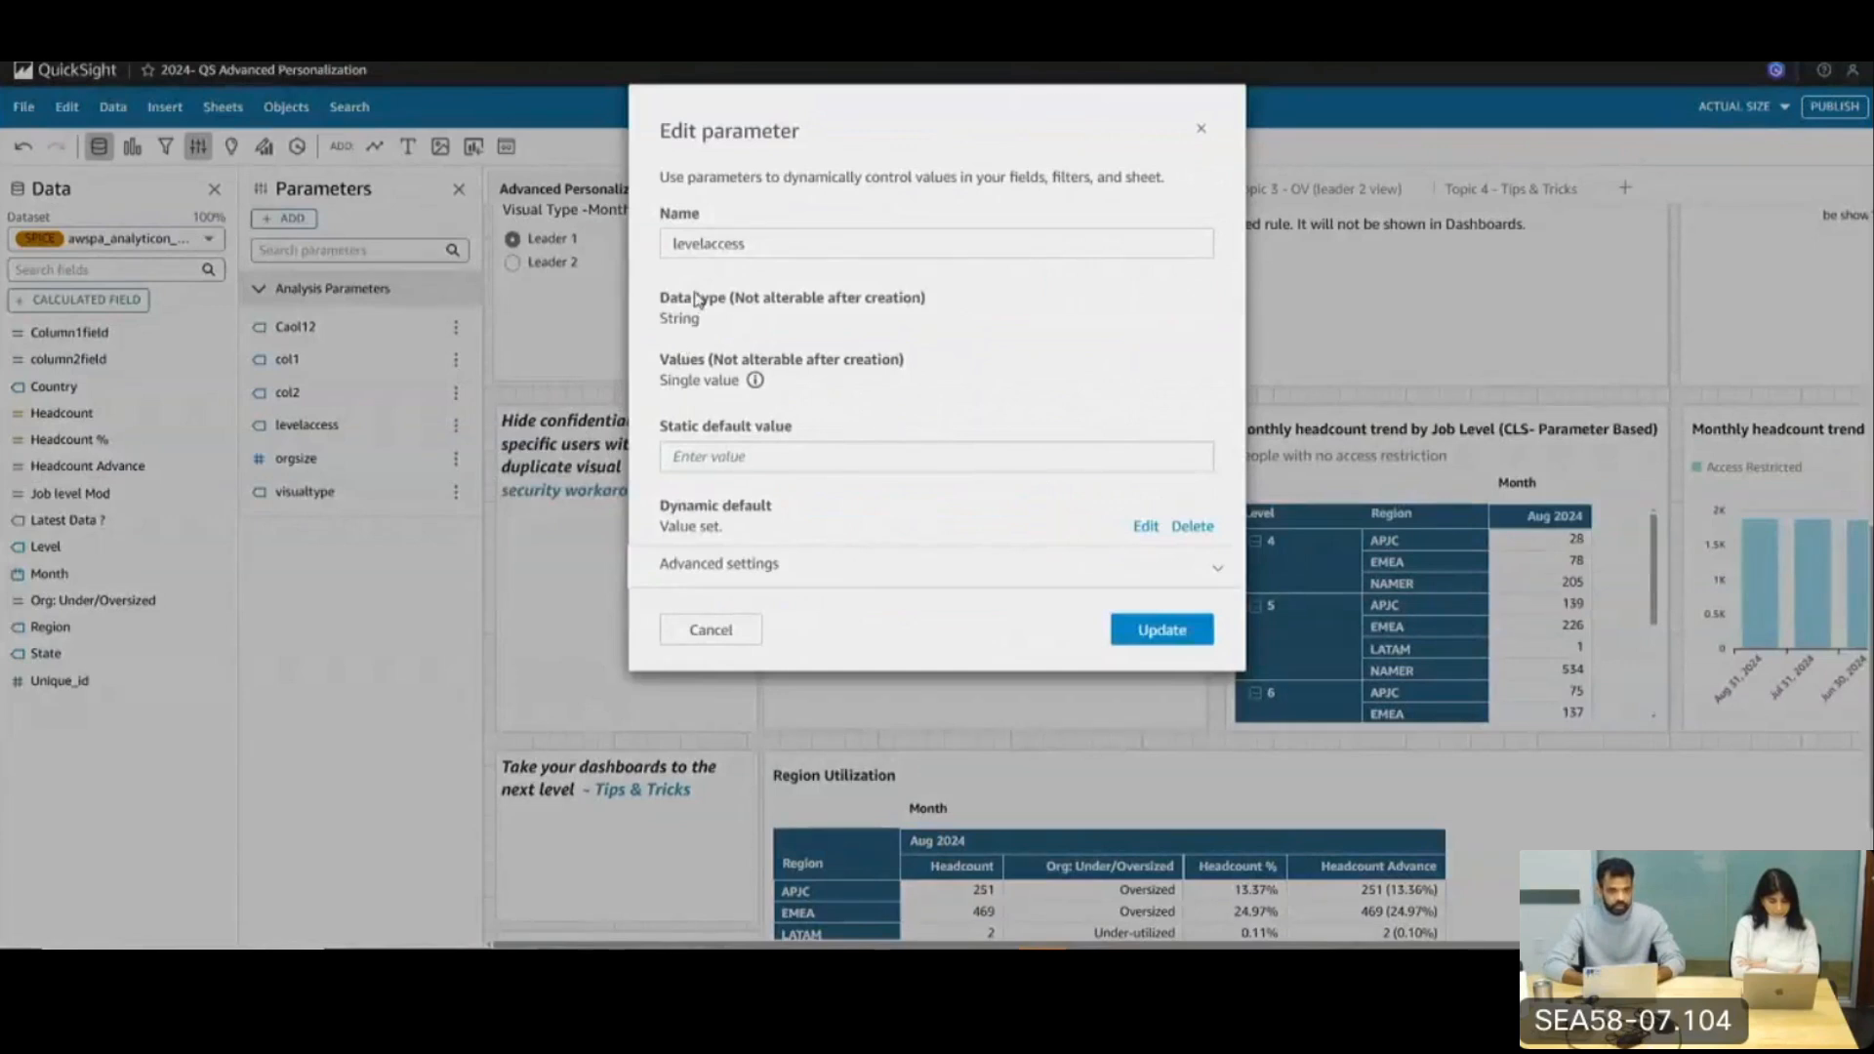
pyautogui.doubleClick(709, 244)
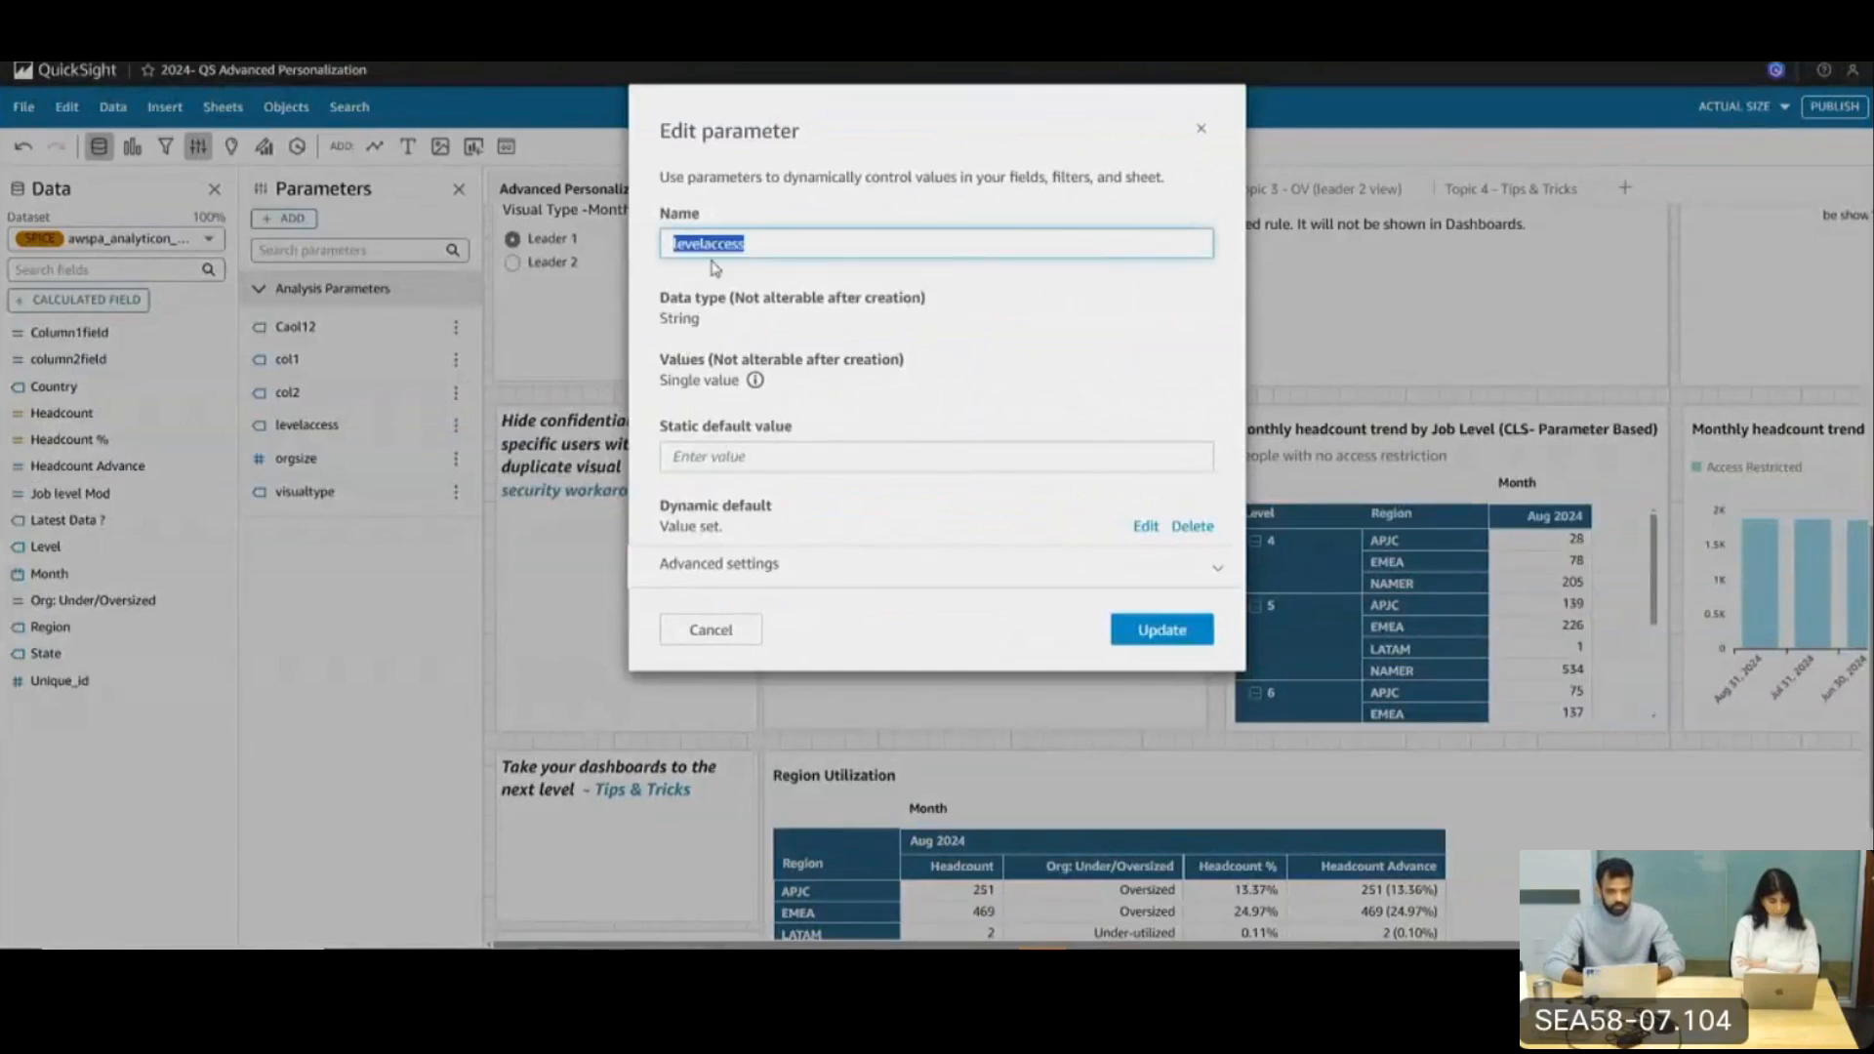
pyautogui.click(694, 372)
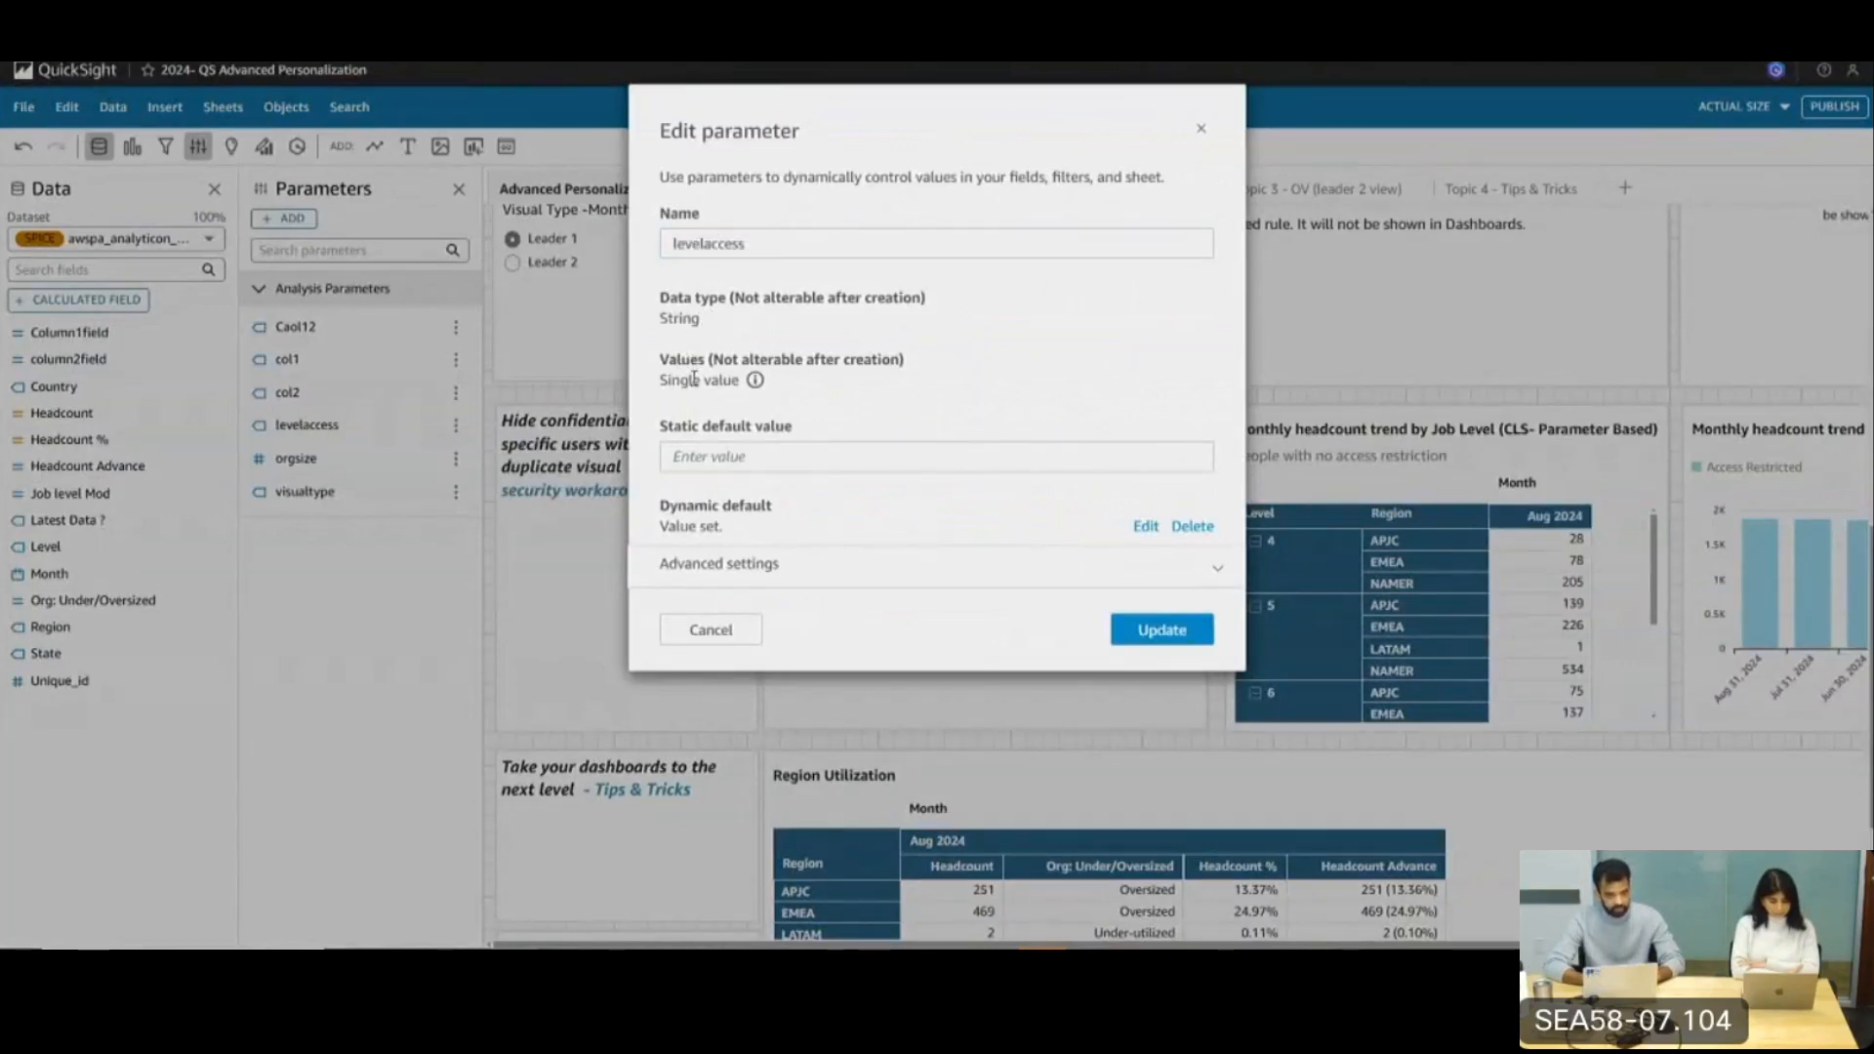
pyautogui.moveTo(660, 380); pyautogui.dragTo(738, 380)
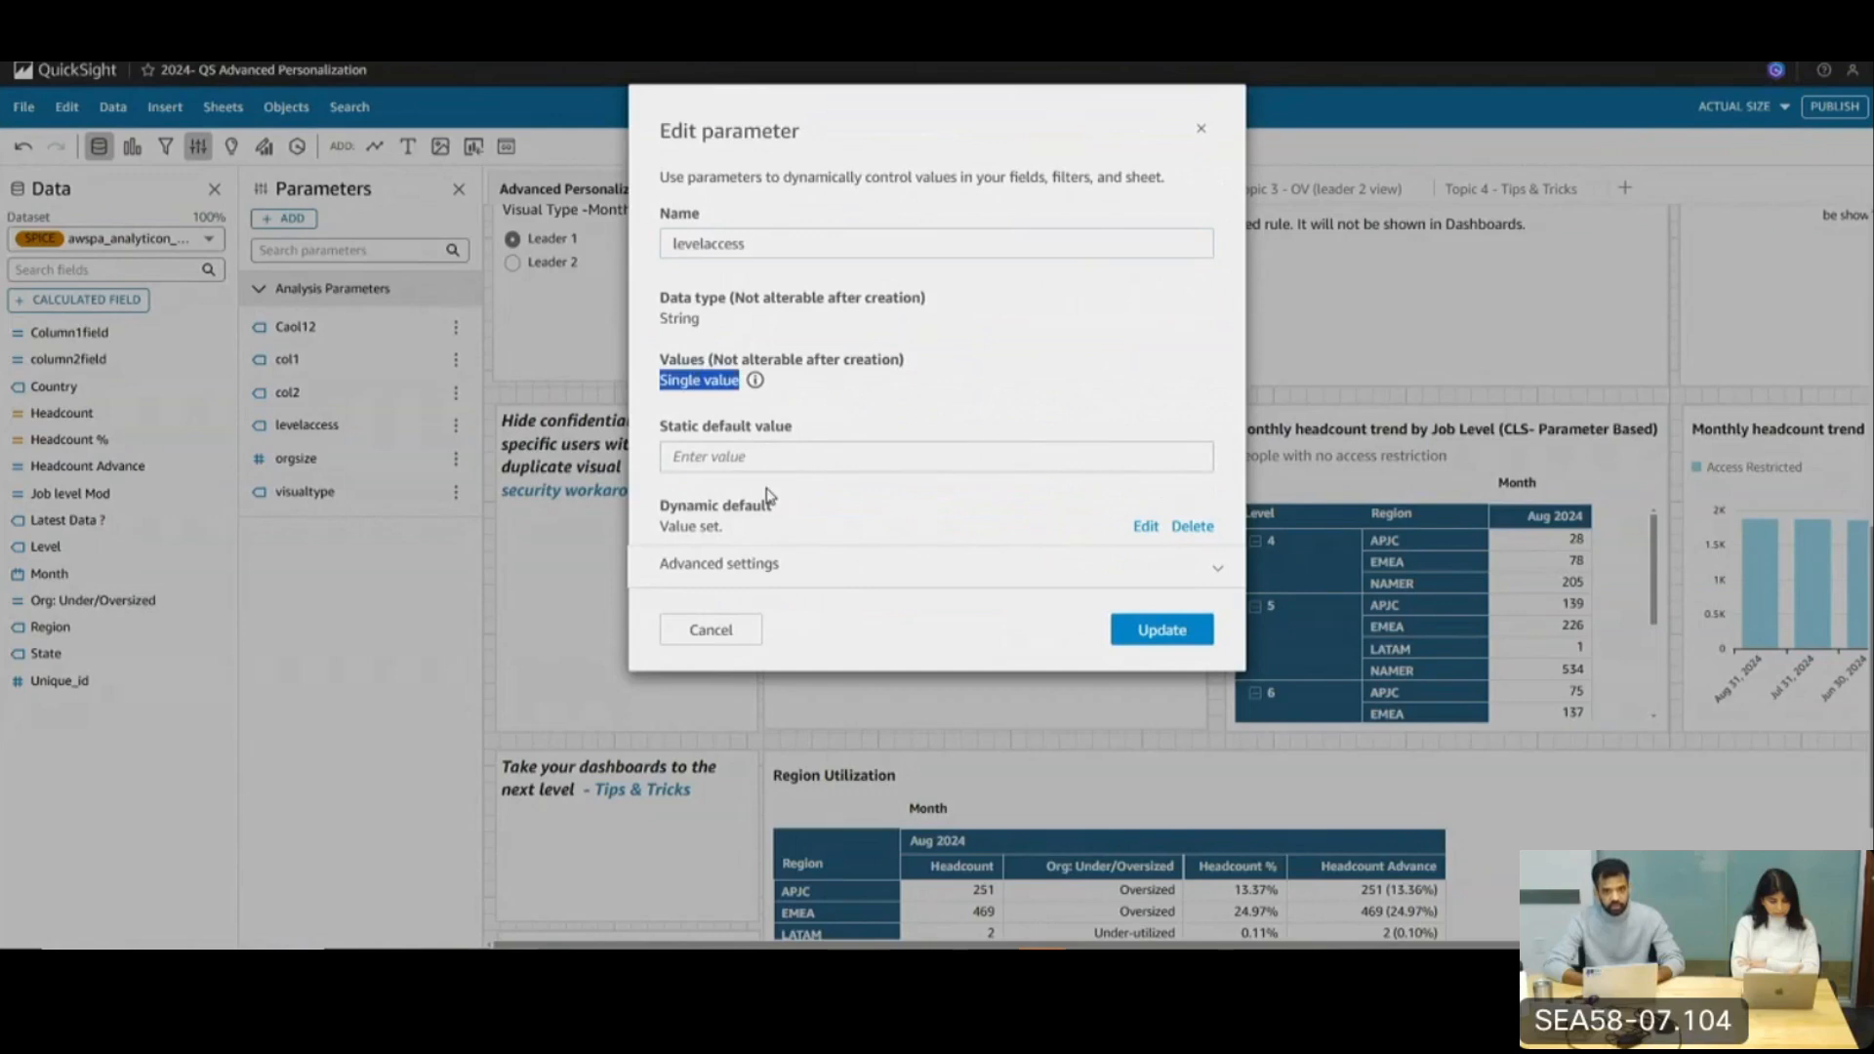
pyautogui.click(1144, 528)
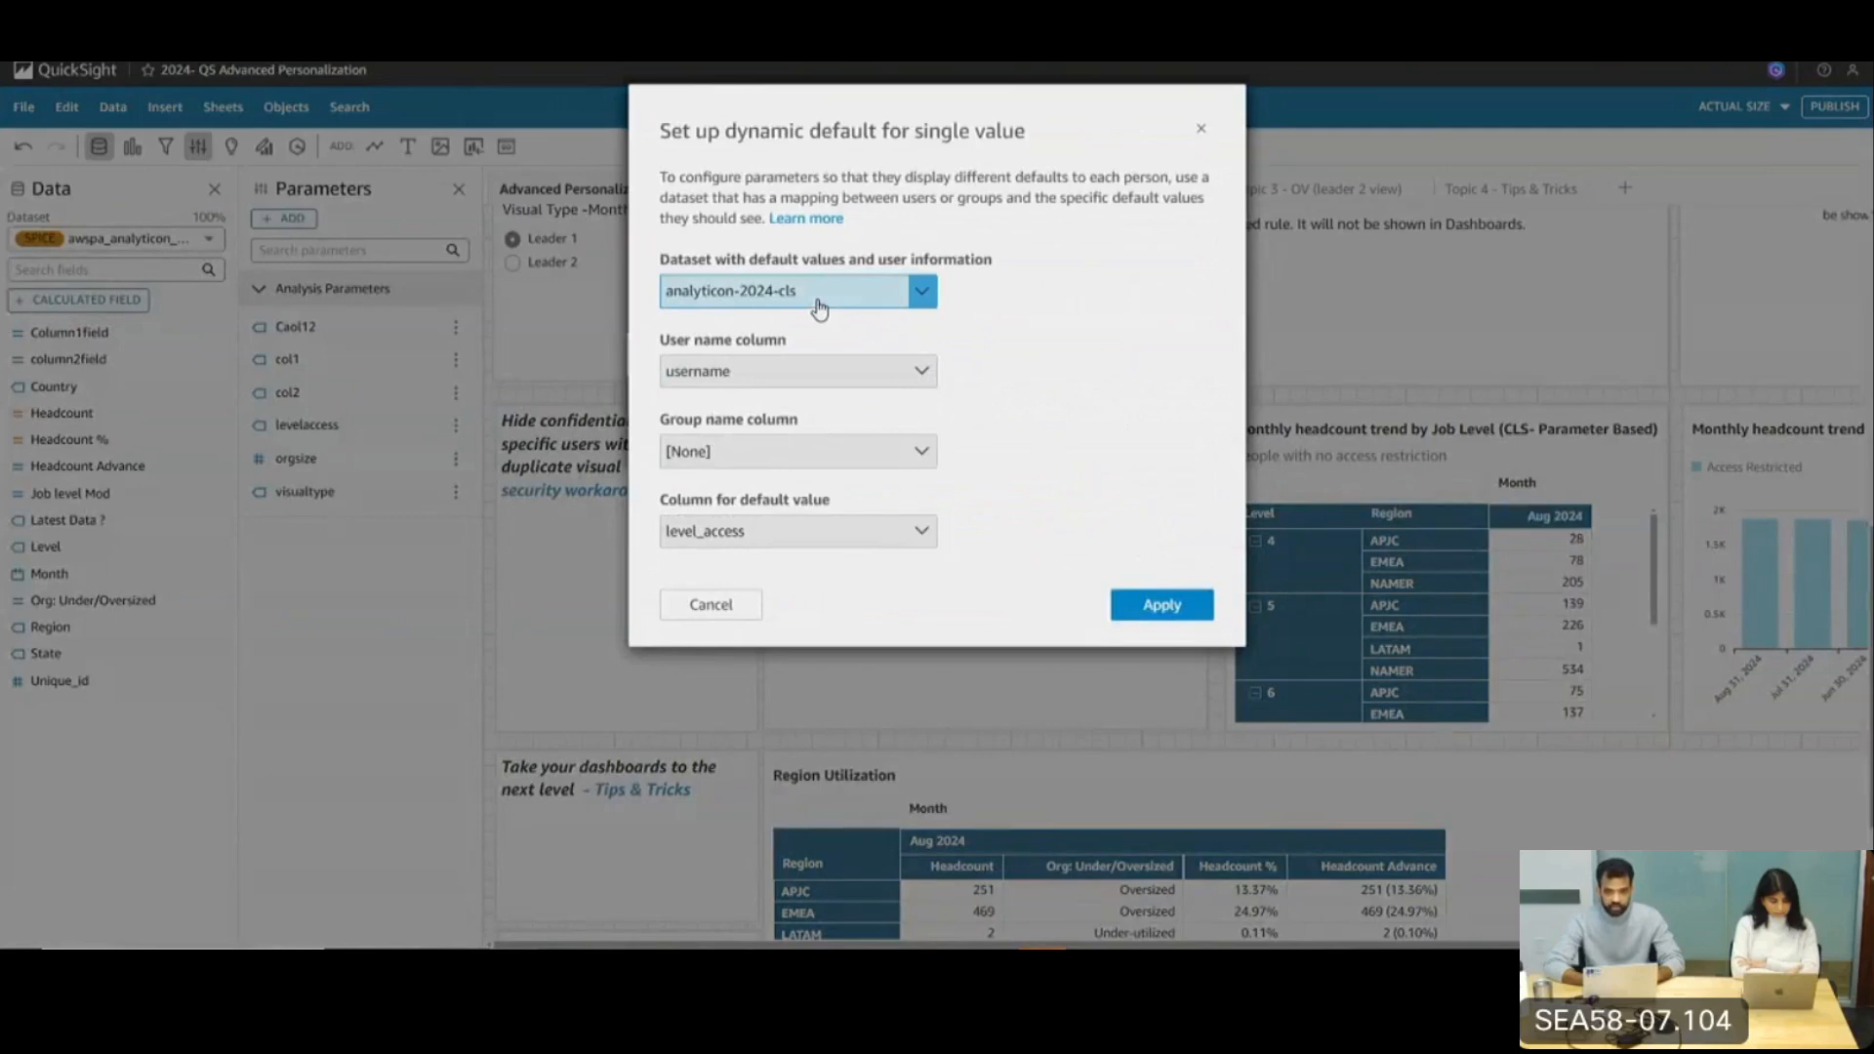
pyautogui.click(1204, 128)
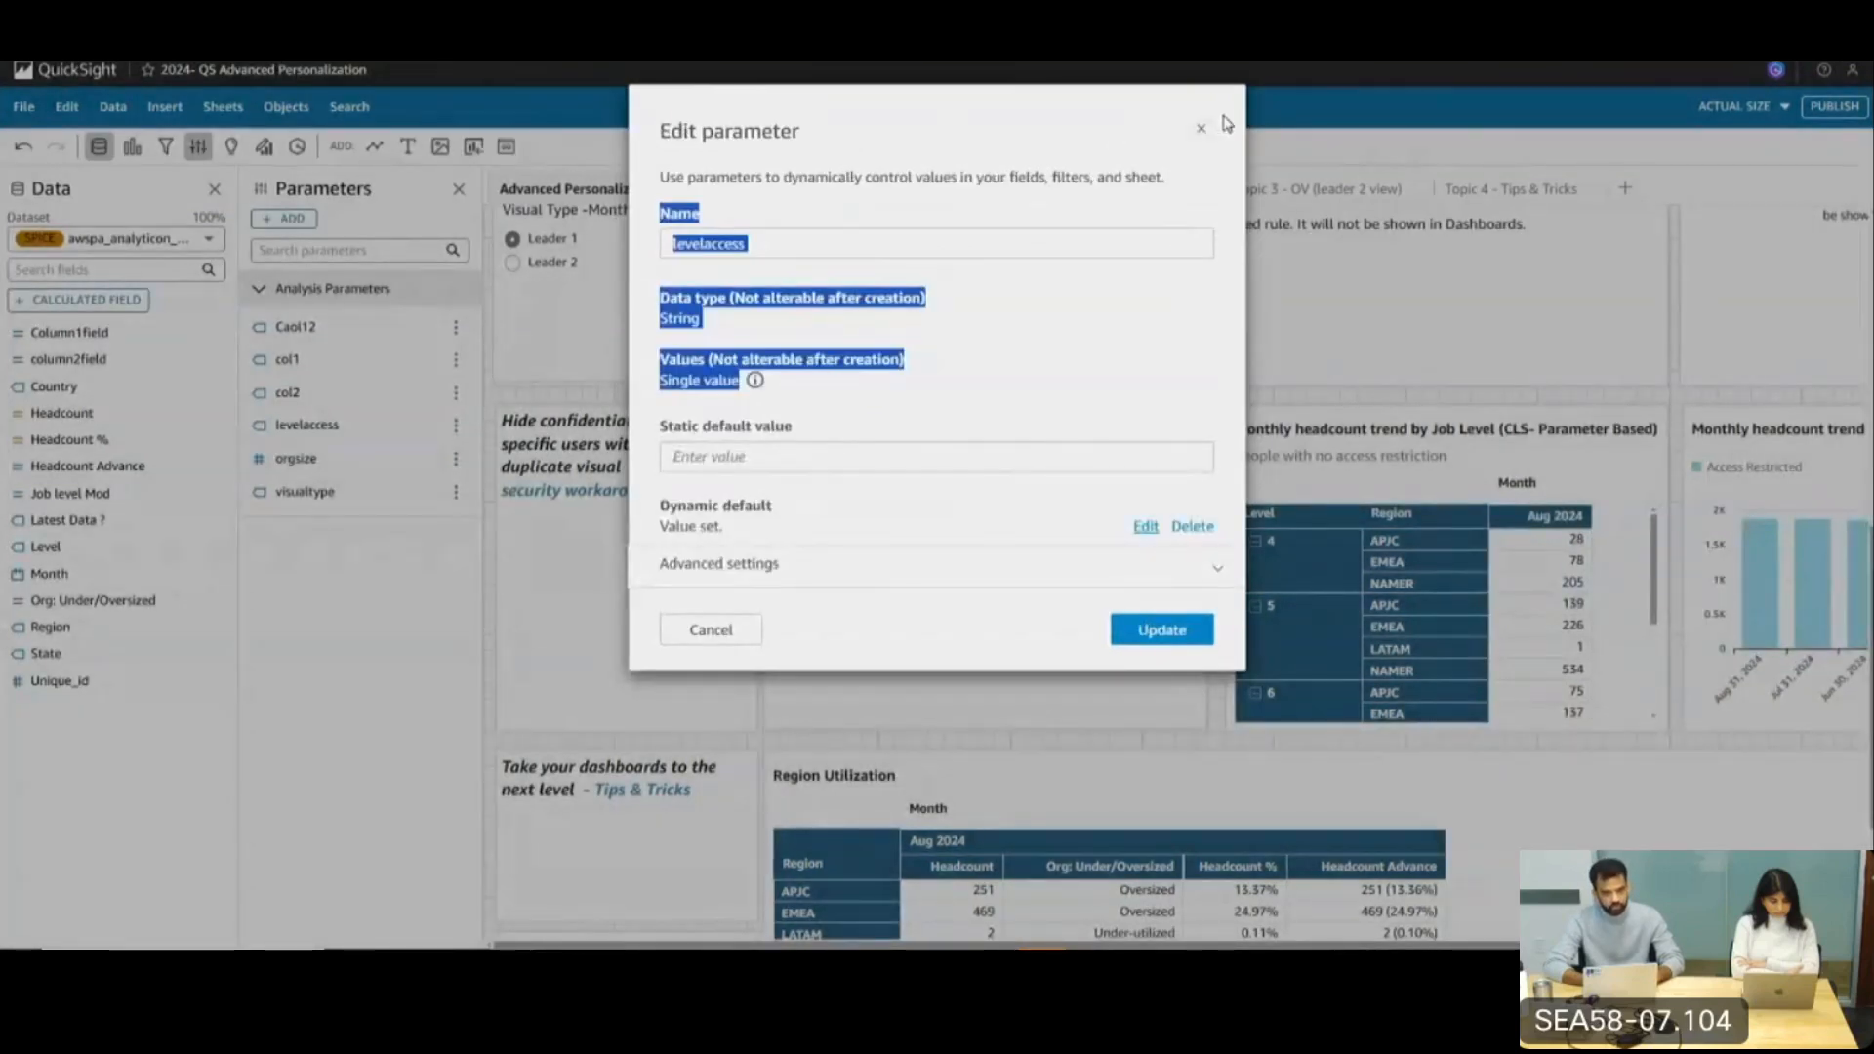
pyautogui.click(1202, 134)
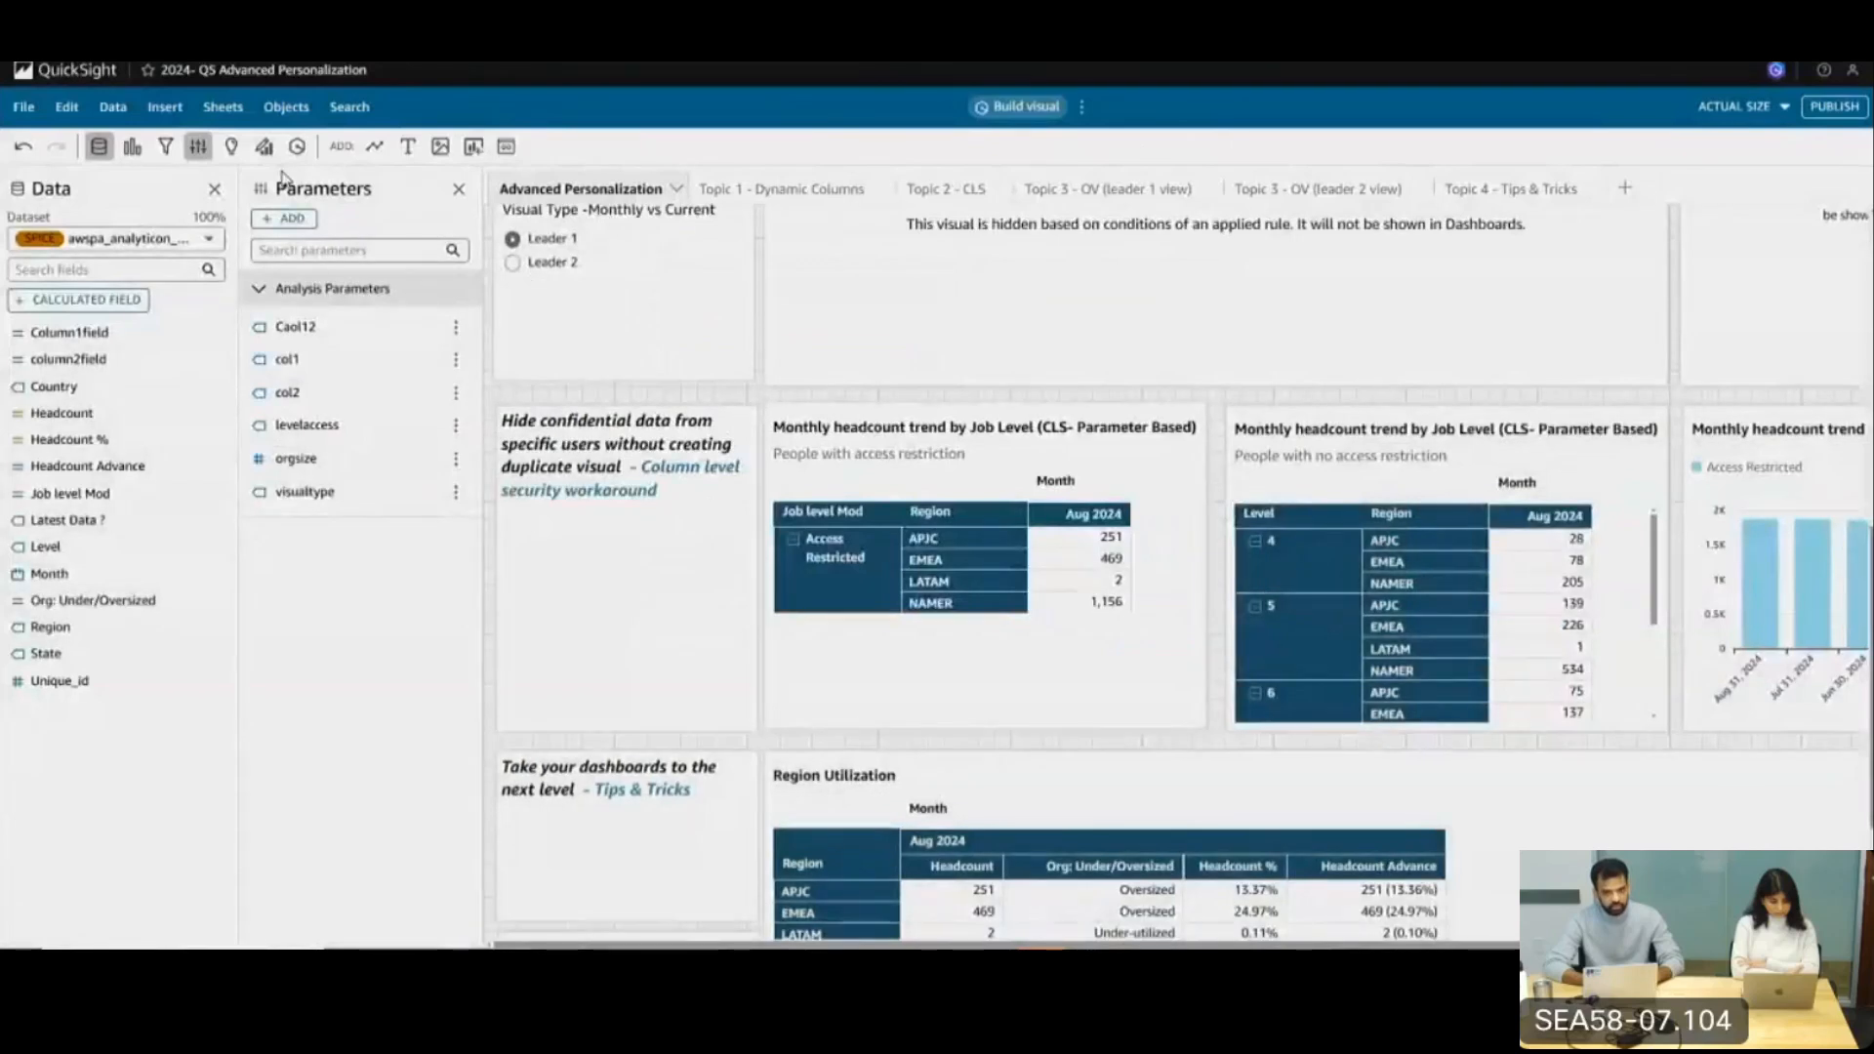
# Check that the analyticon-2024-cls dataset is included among the datasets of this analysis
pyautogui.click(102, 239)
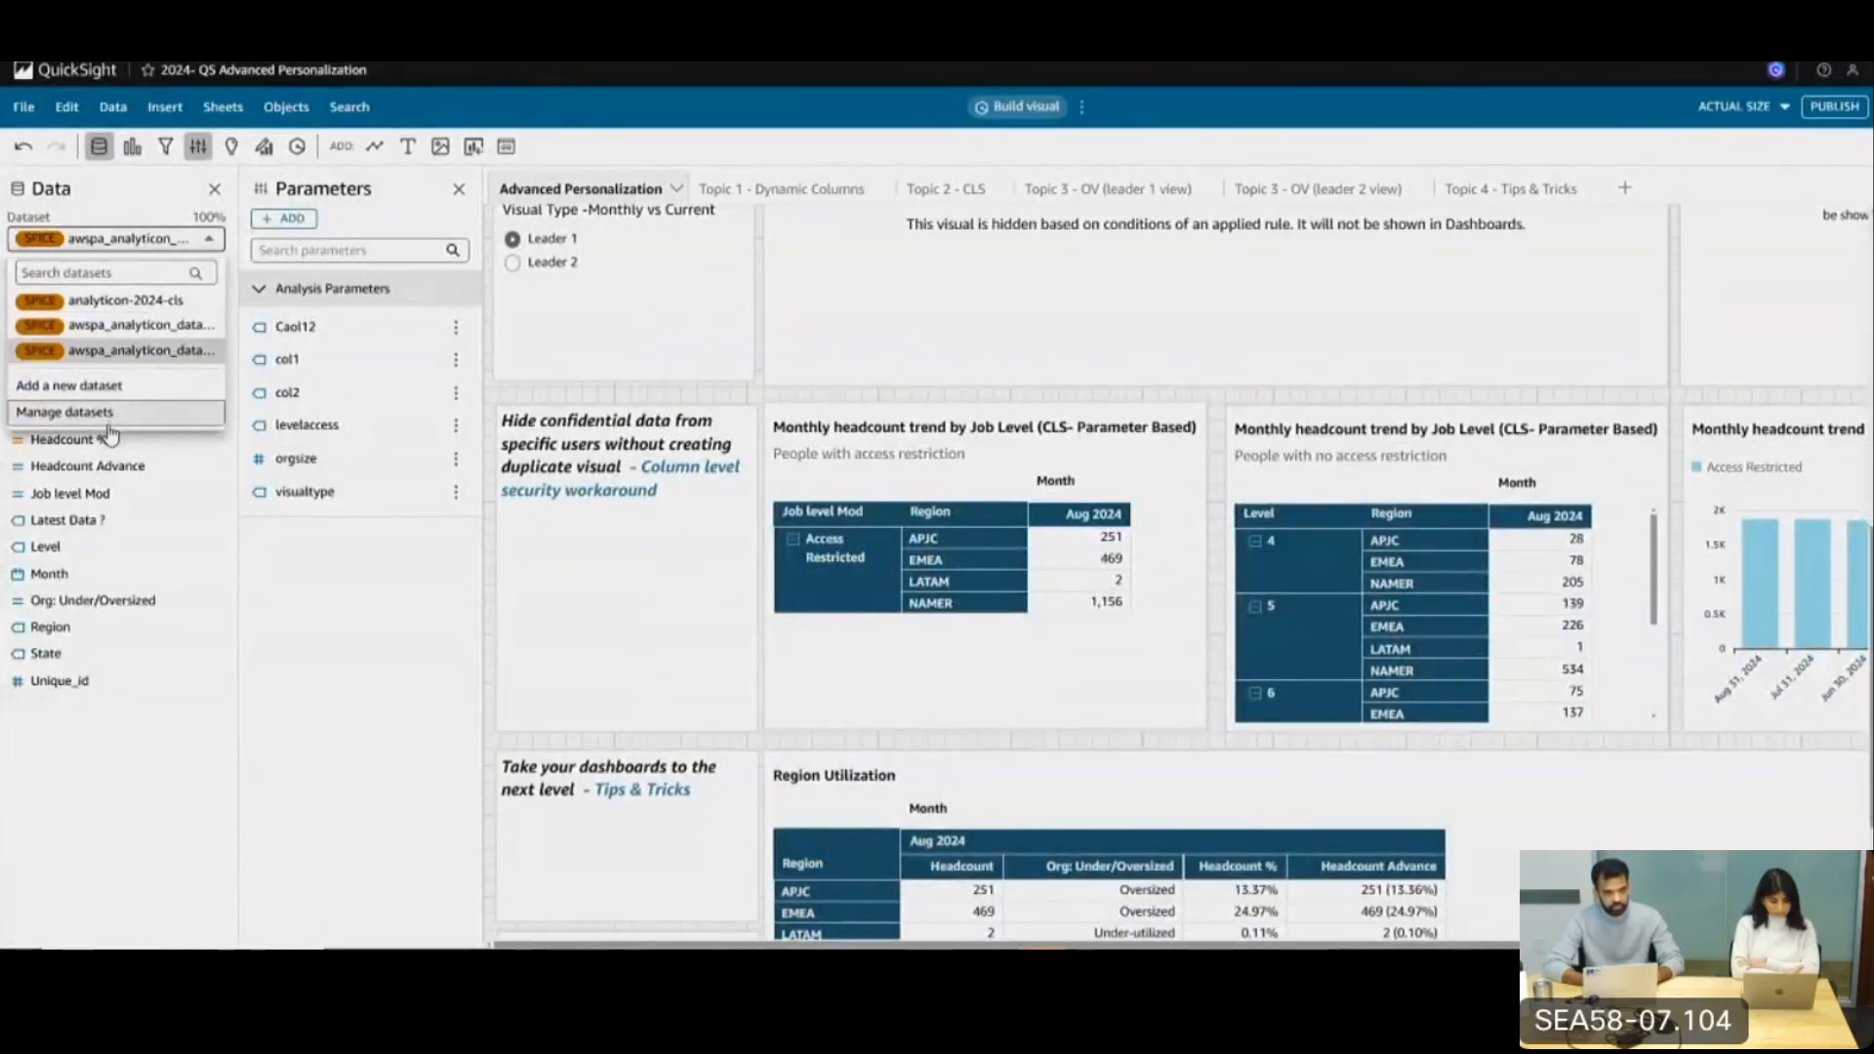
pyautogui.click(78, 412)
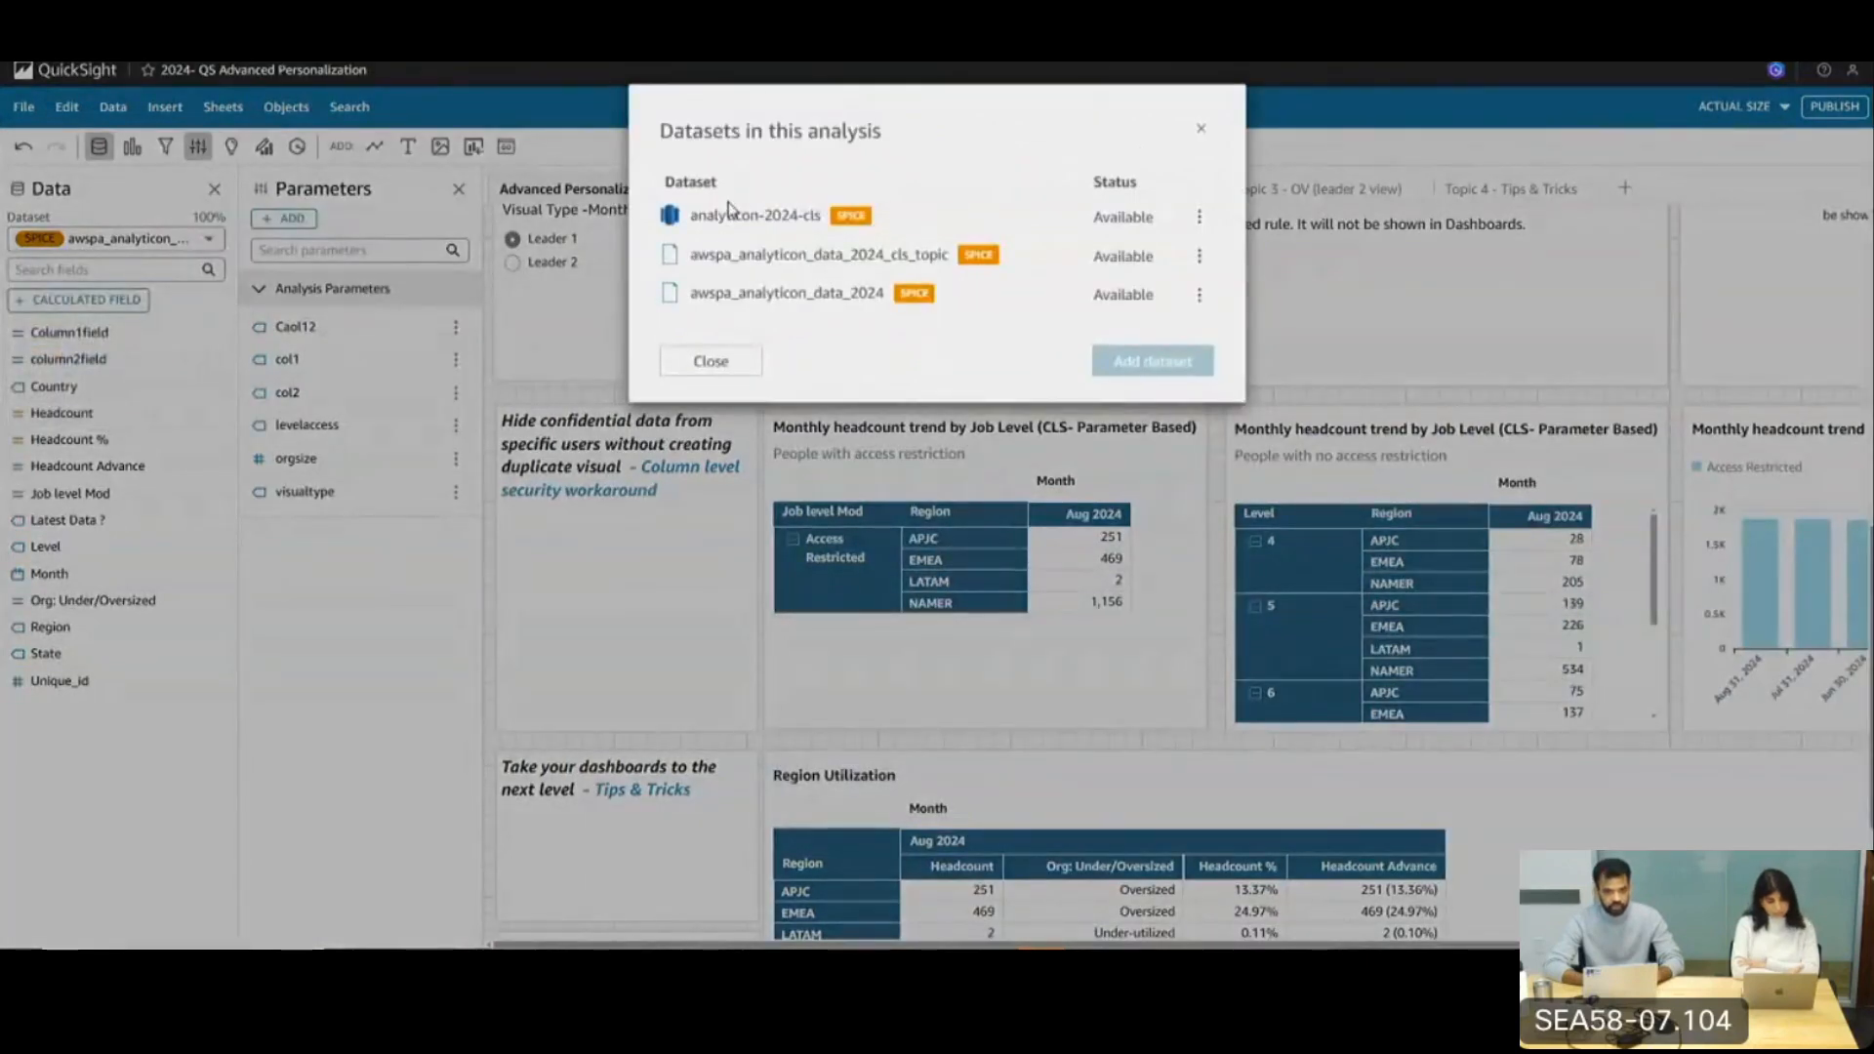
pyautogui.doubleClick(755, 215)
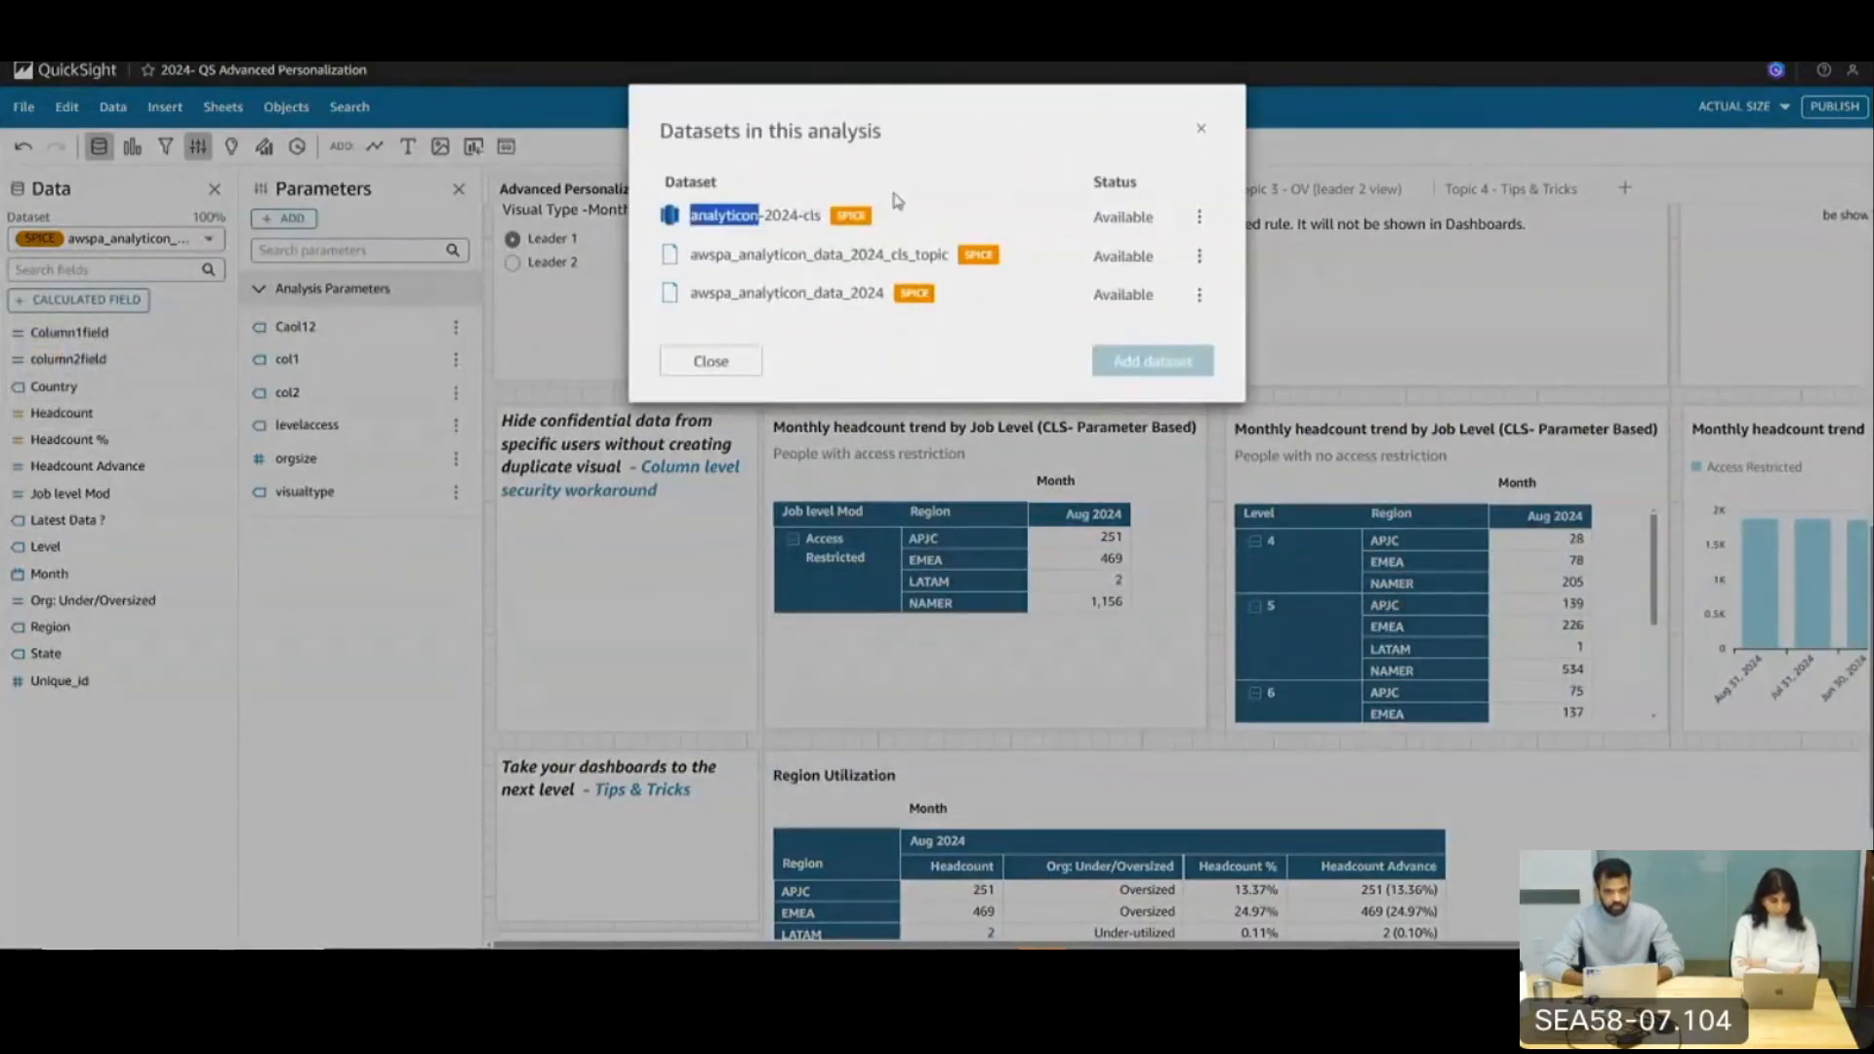
pyautogui.click(1202, 129)
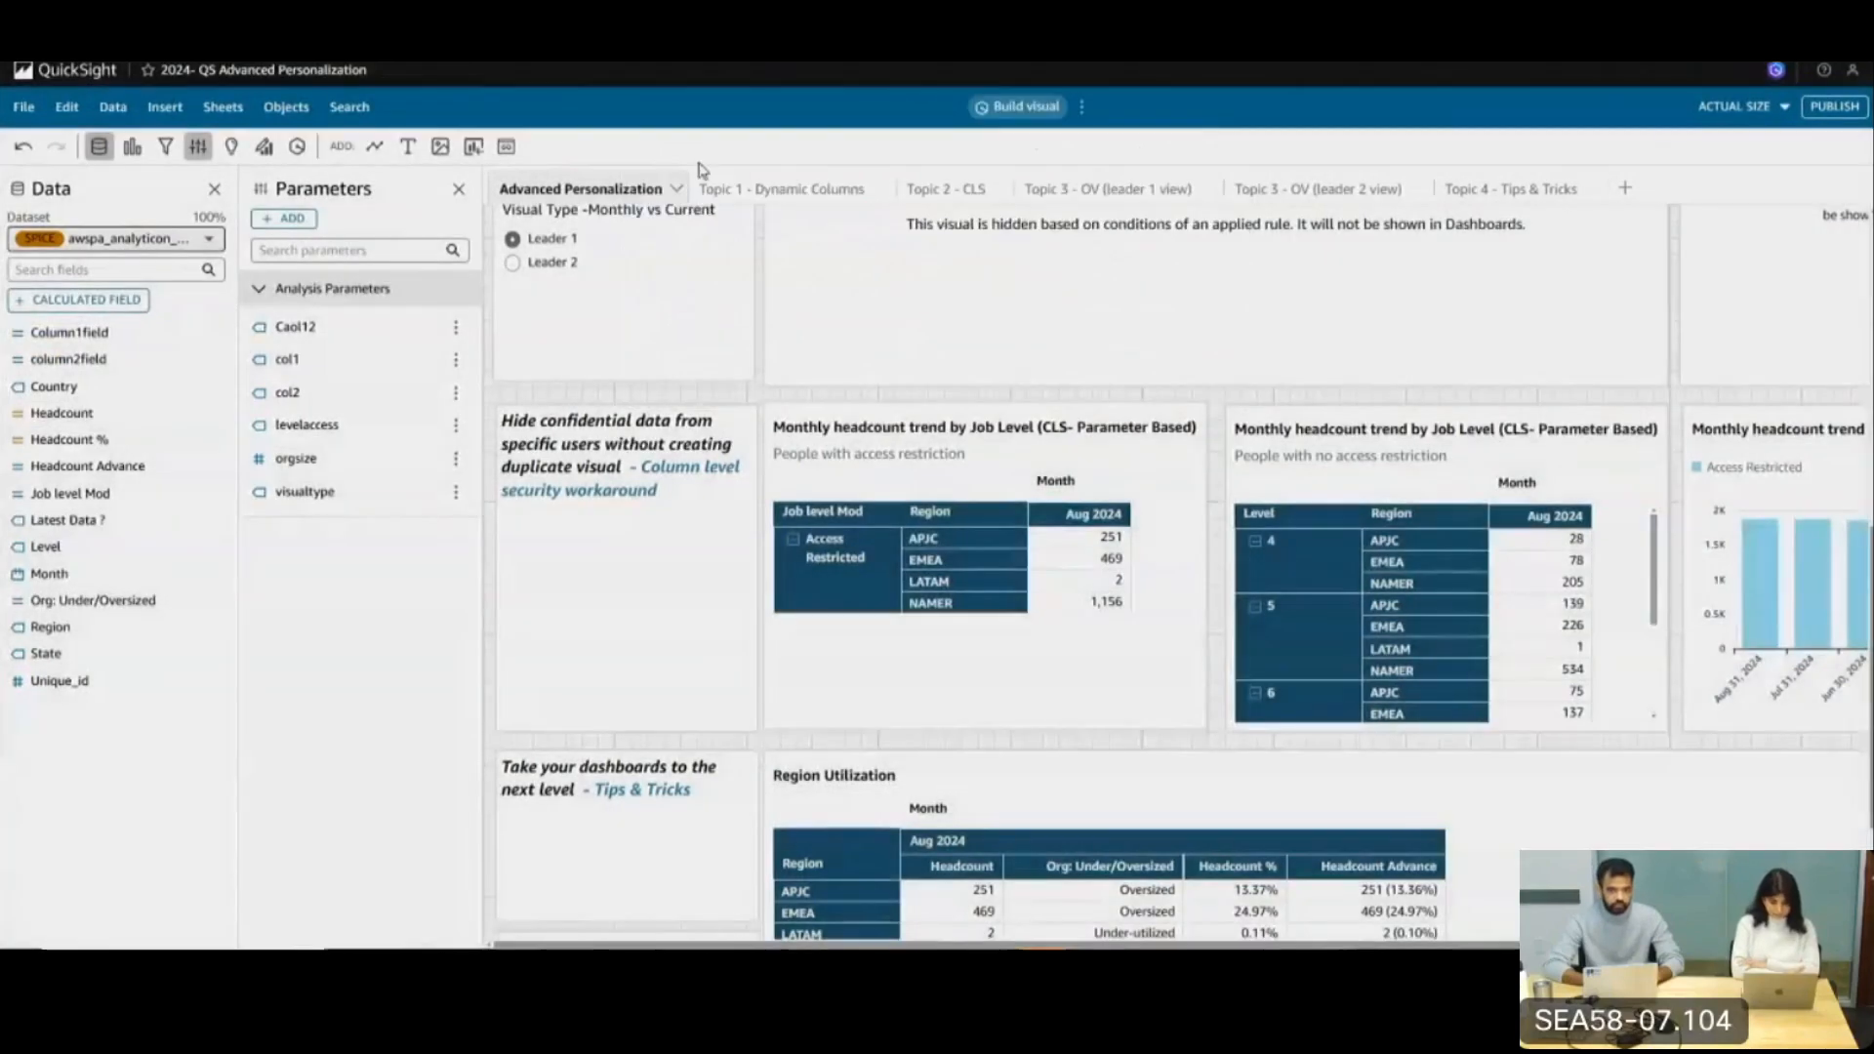
# Update the levelaccess parameter with a dynamic default from analyticon-2024-cls, using username as the user name column and level_access as the default value column
pyautogui.click(199, 147)
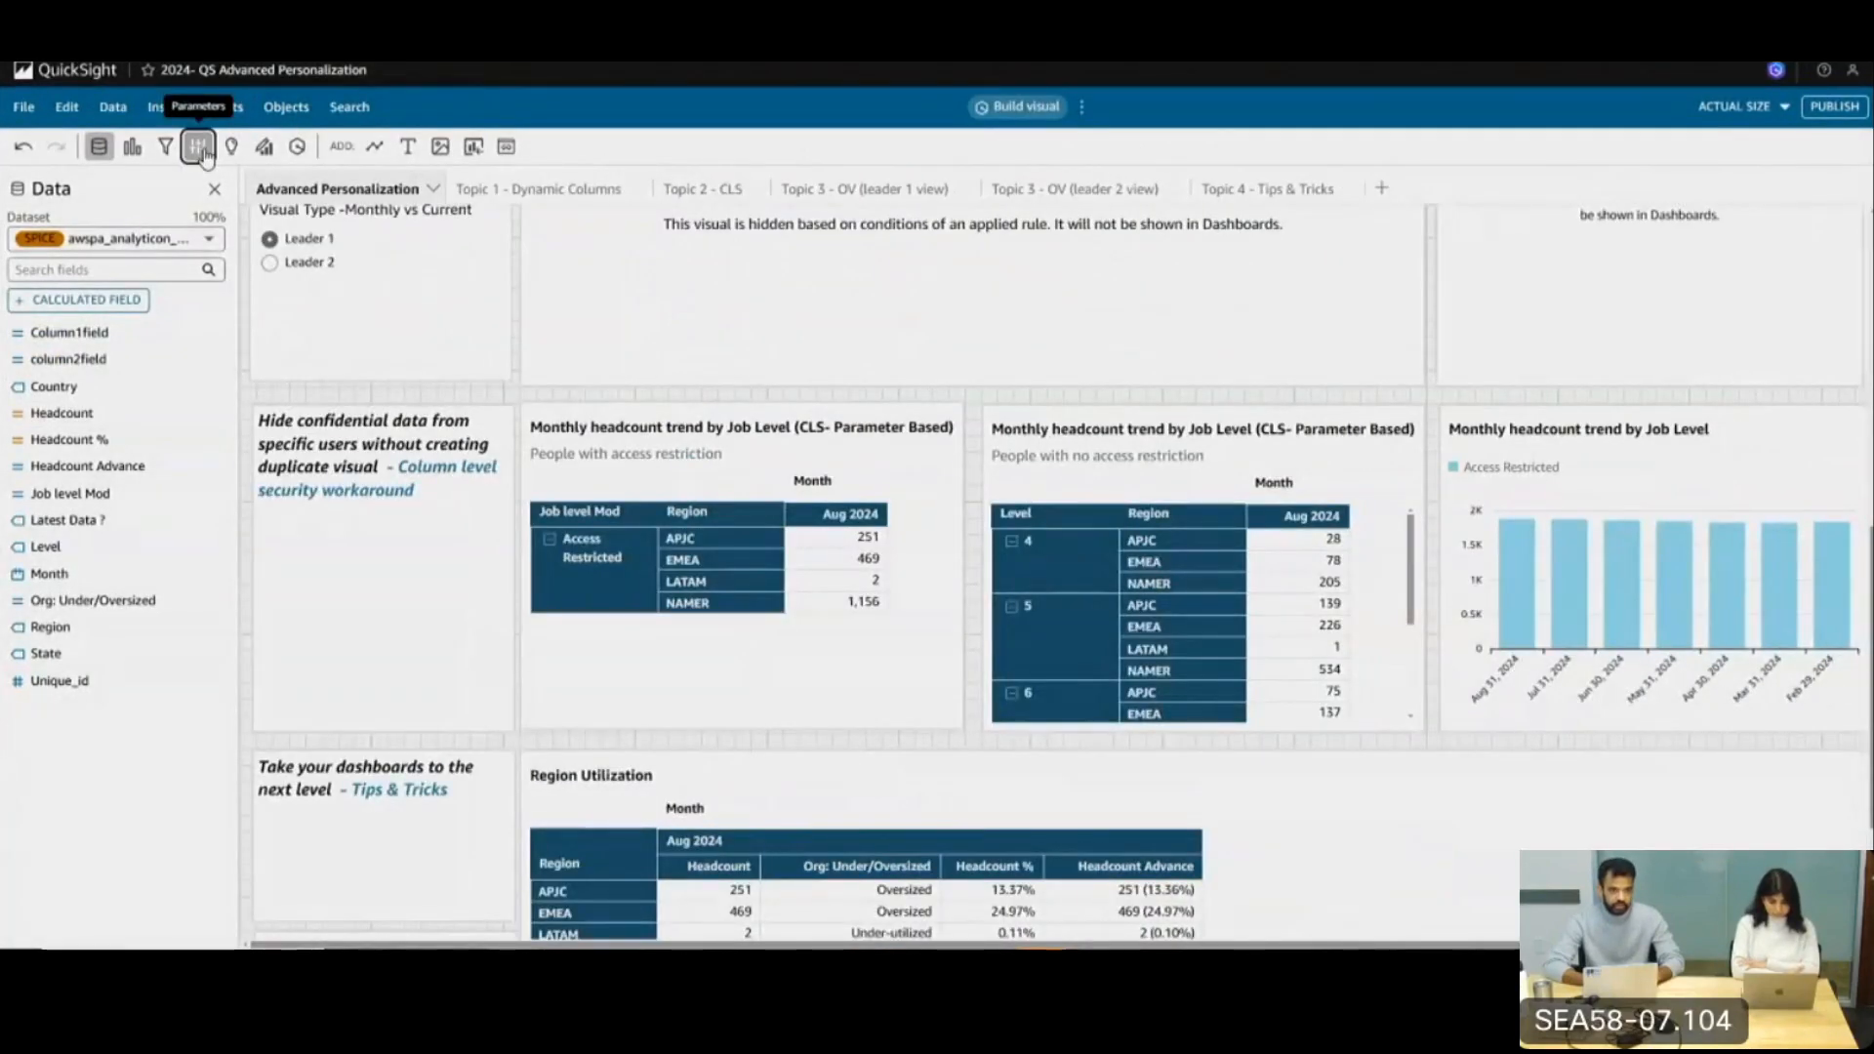
pyautogui.click(199, 147)
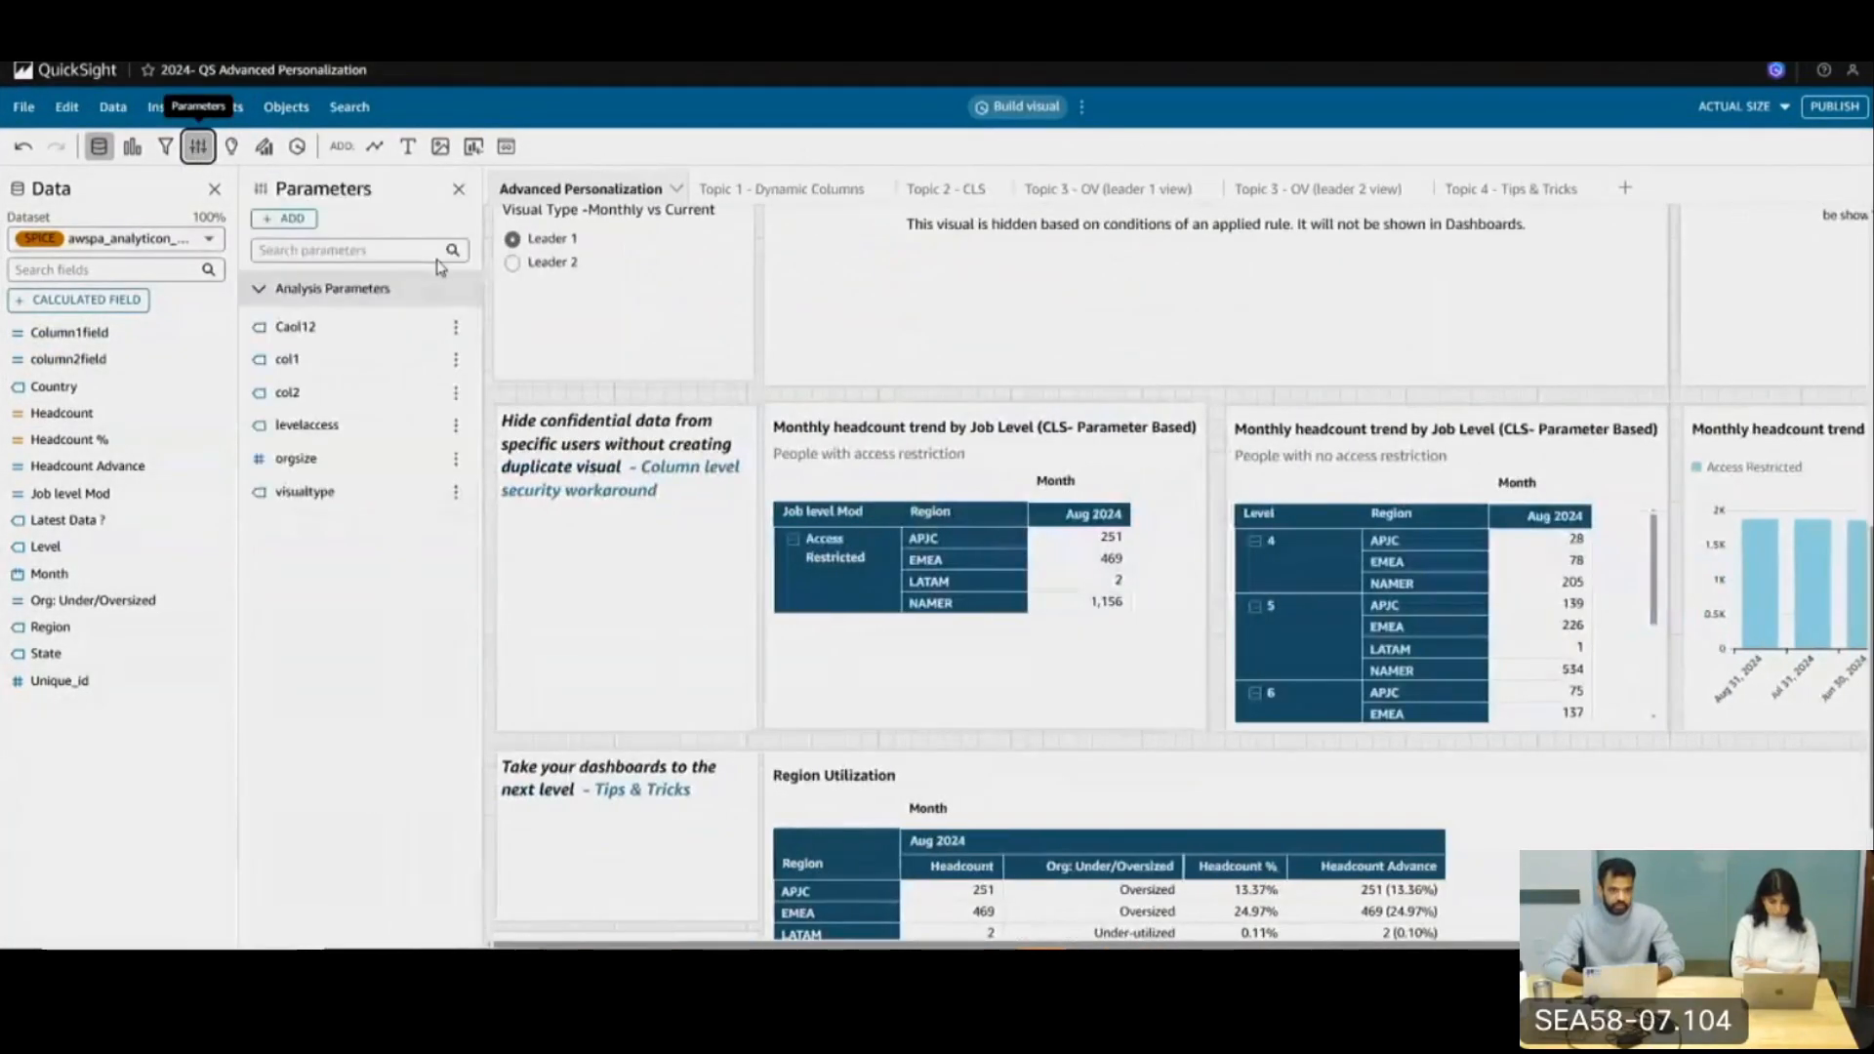
pyautogui.click(454, 429)
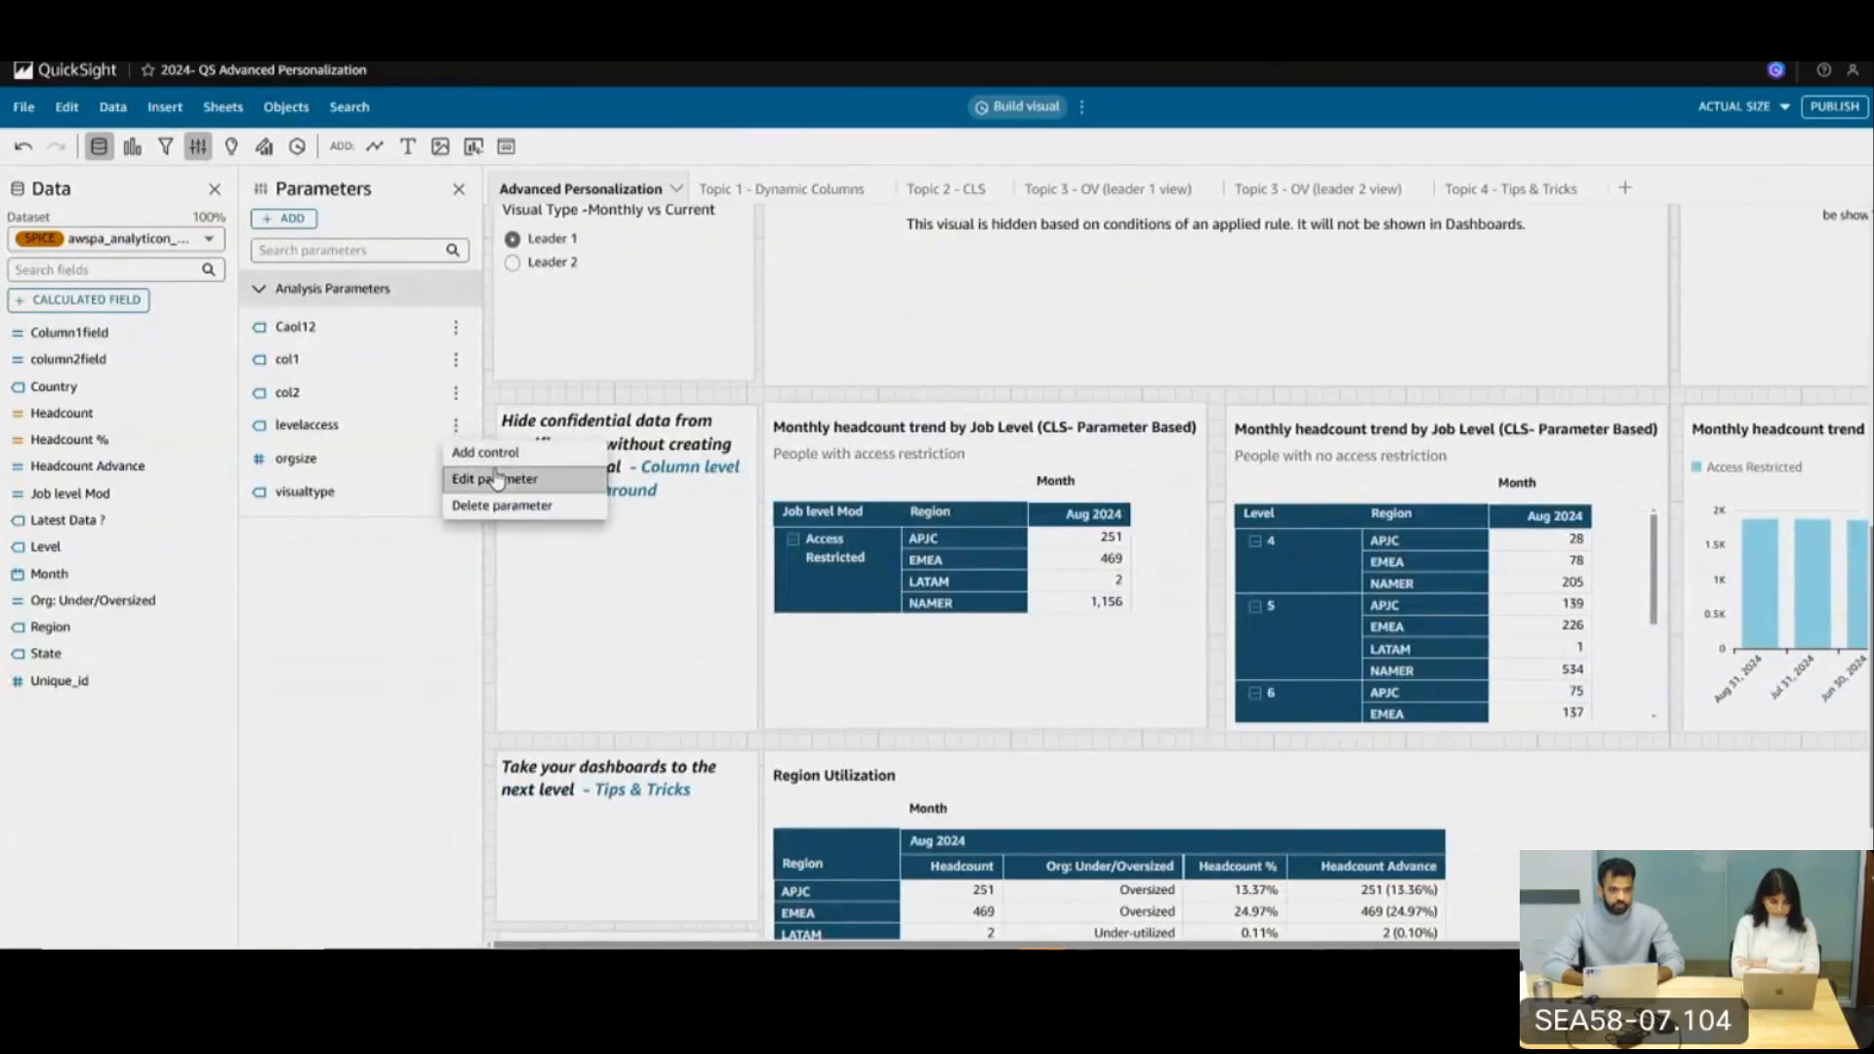
pyautogui.click(499, 480)
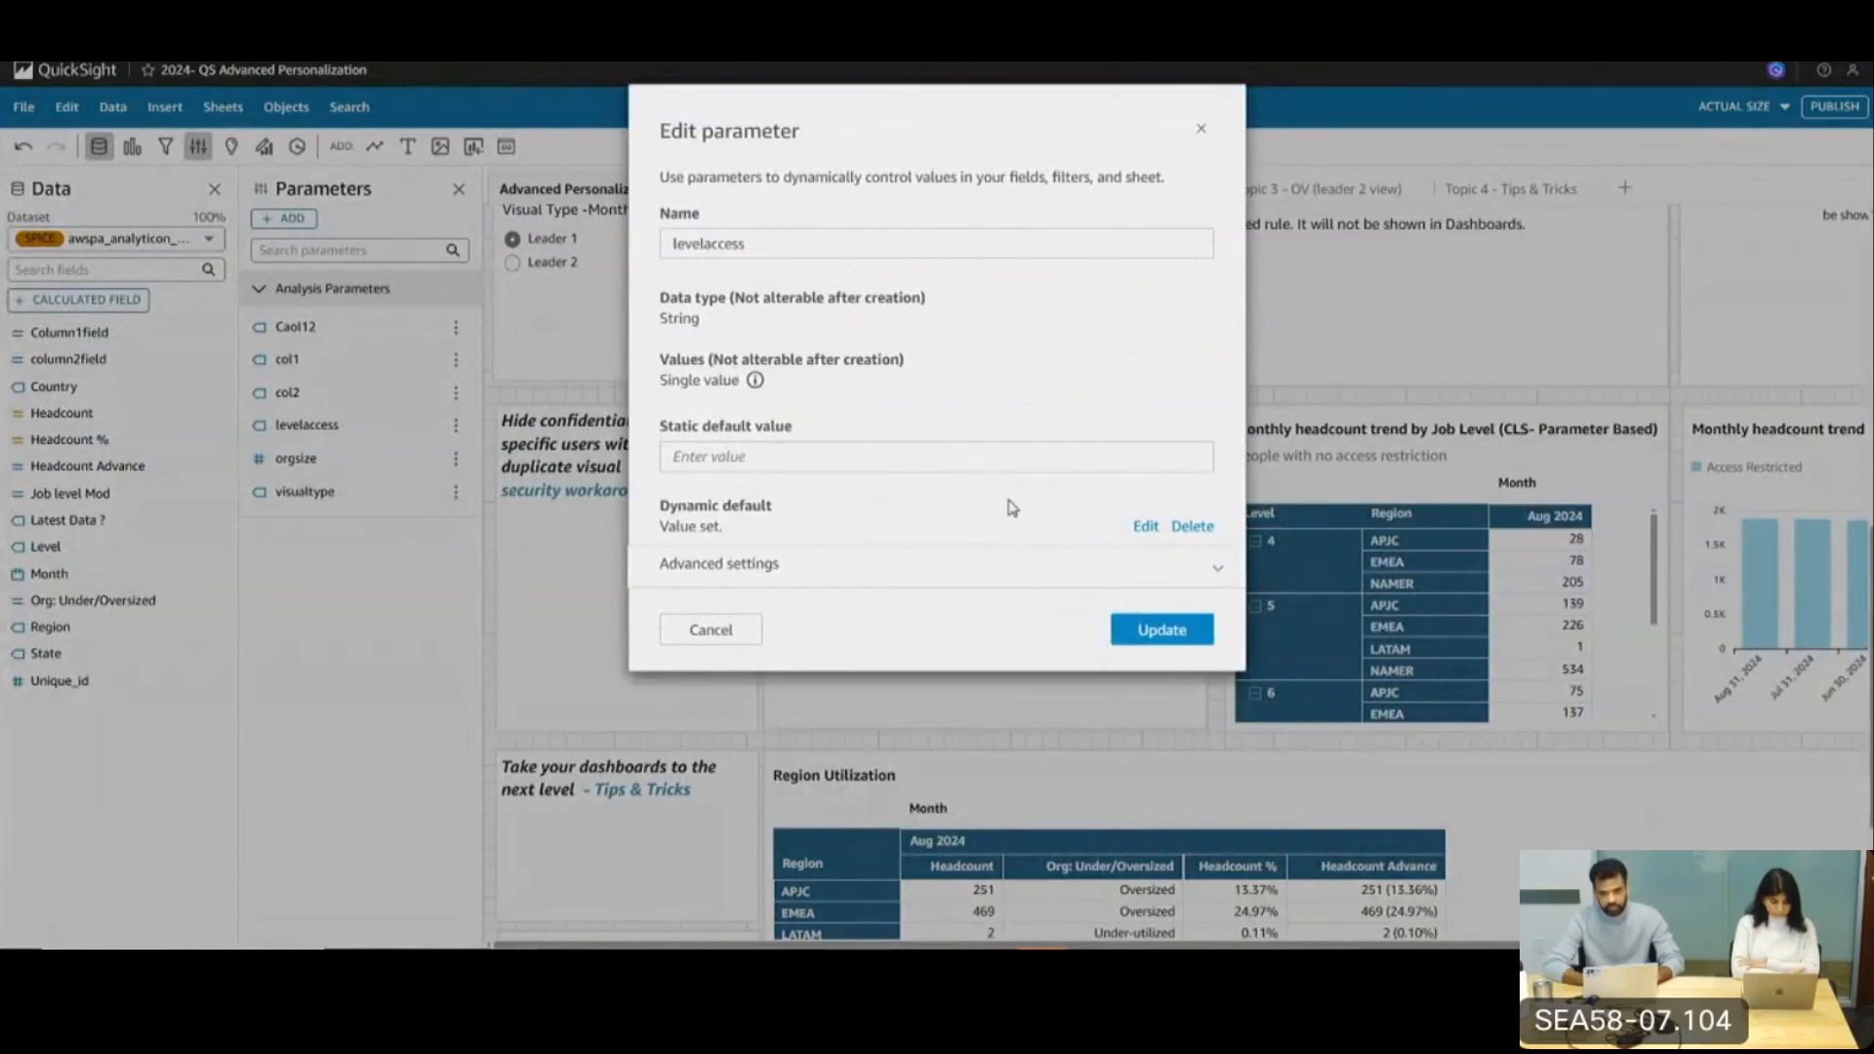
pyautogui.click(1144, 528)
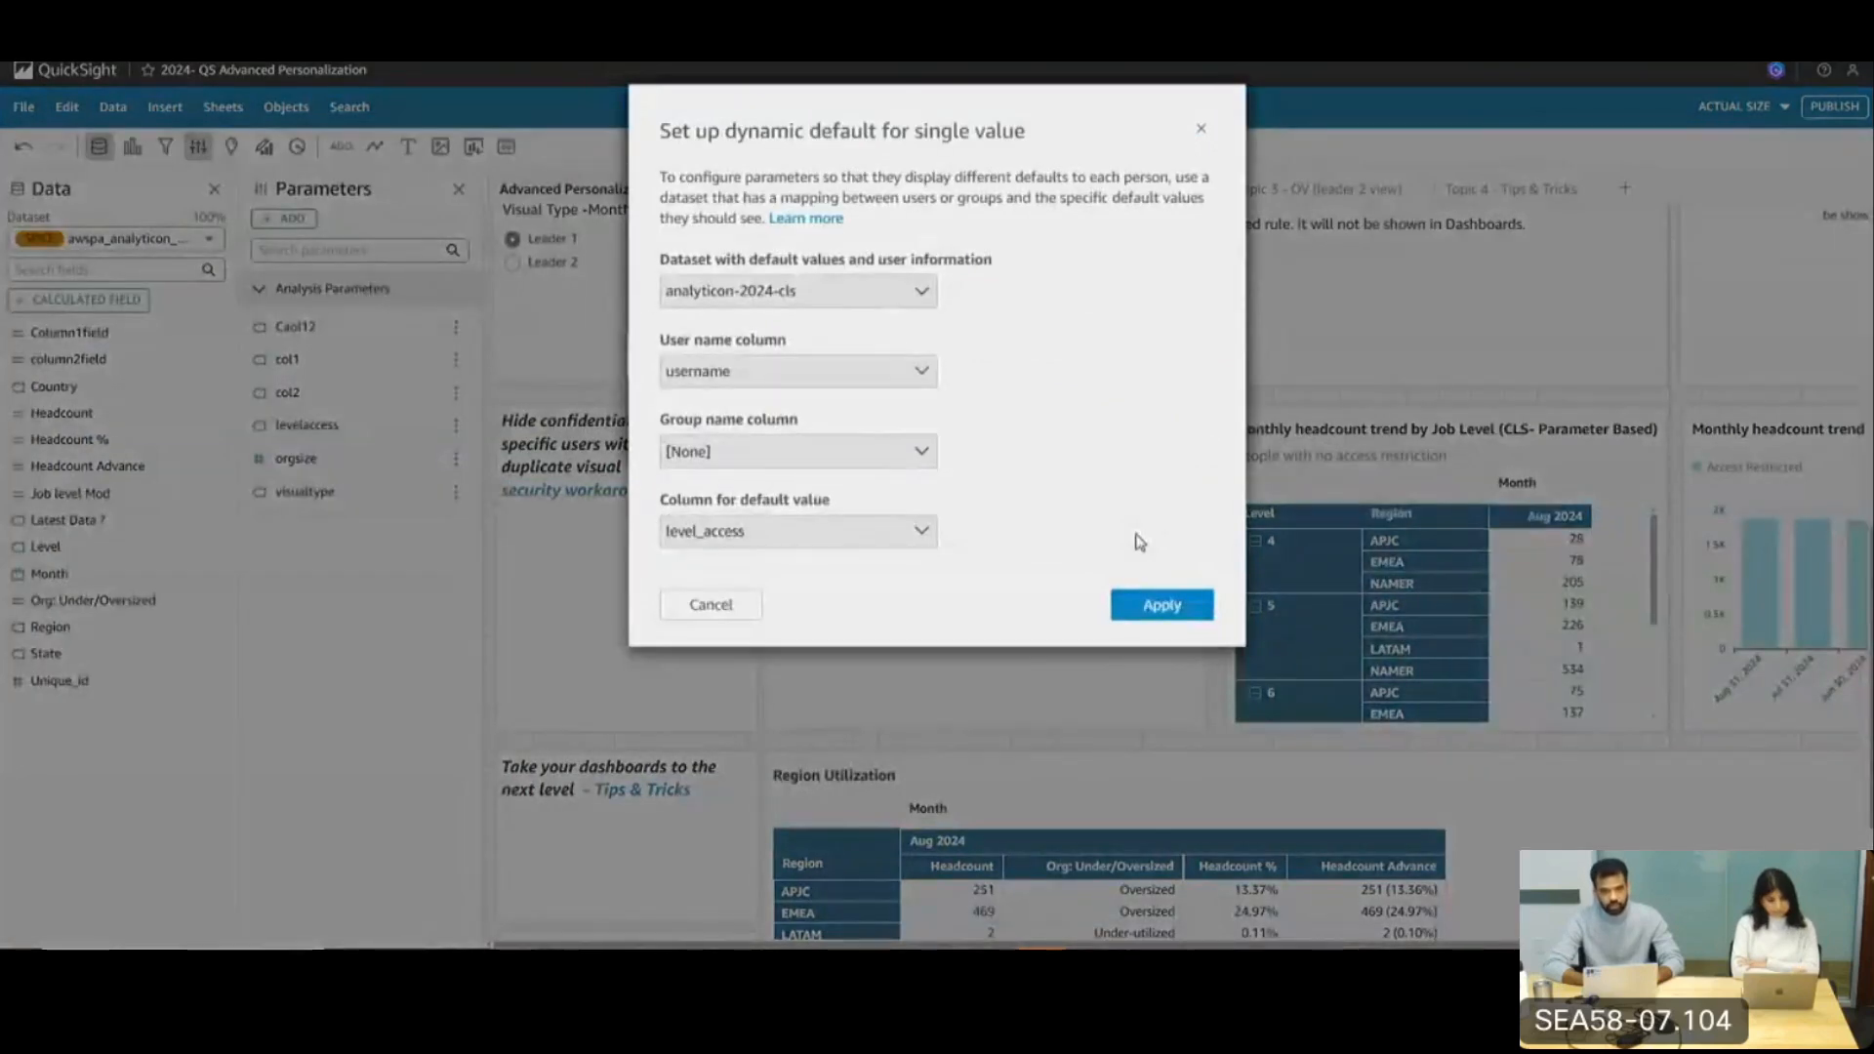
pyautogui.click(923, 297)
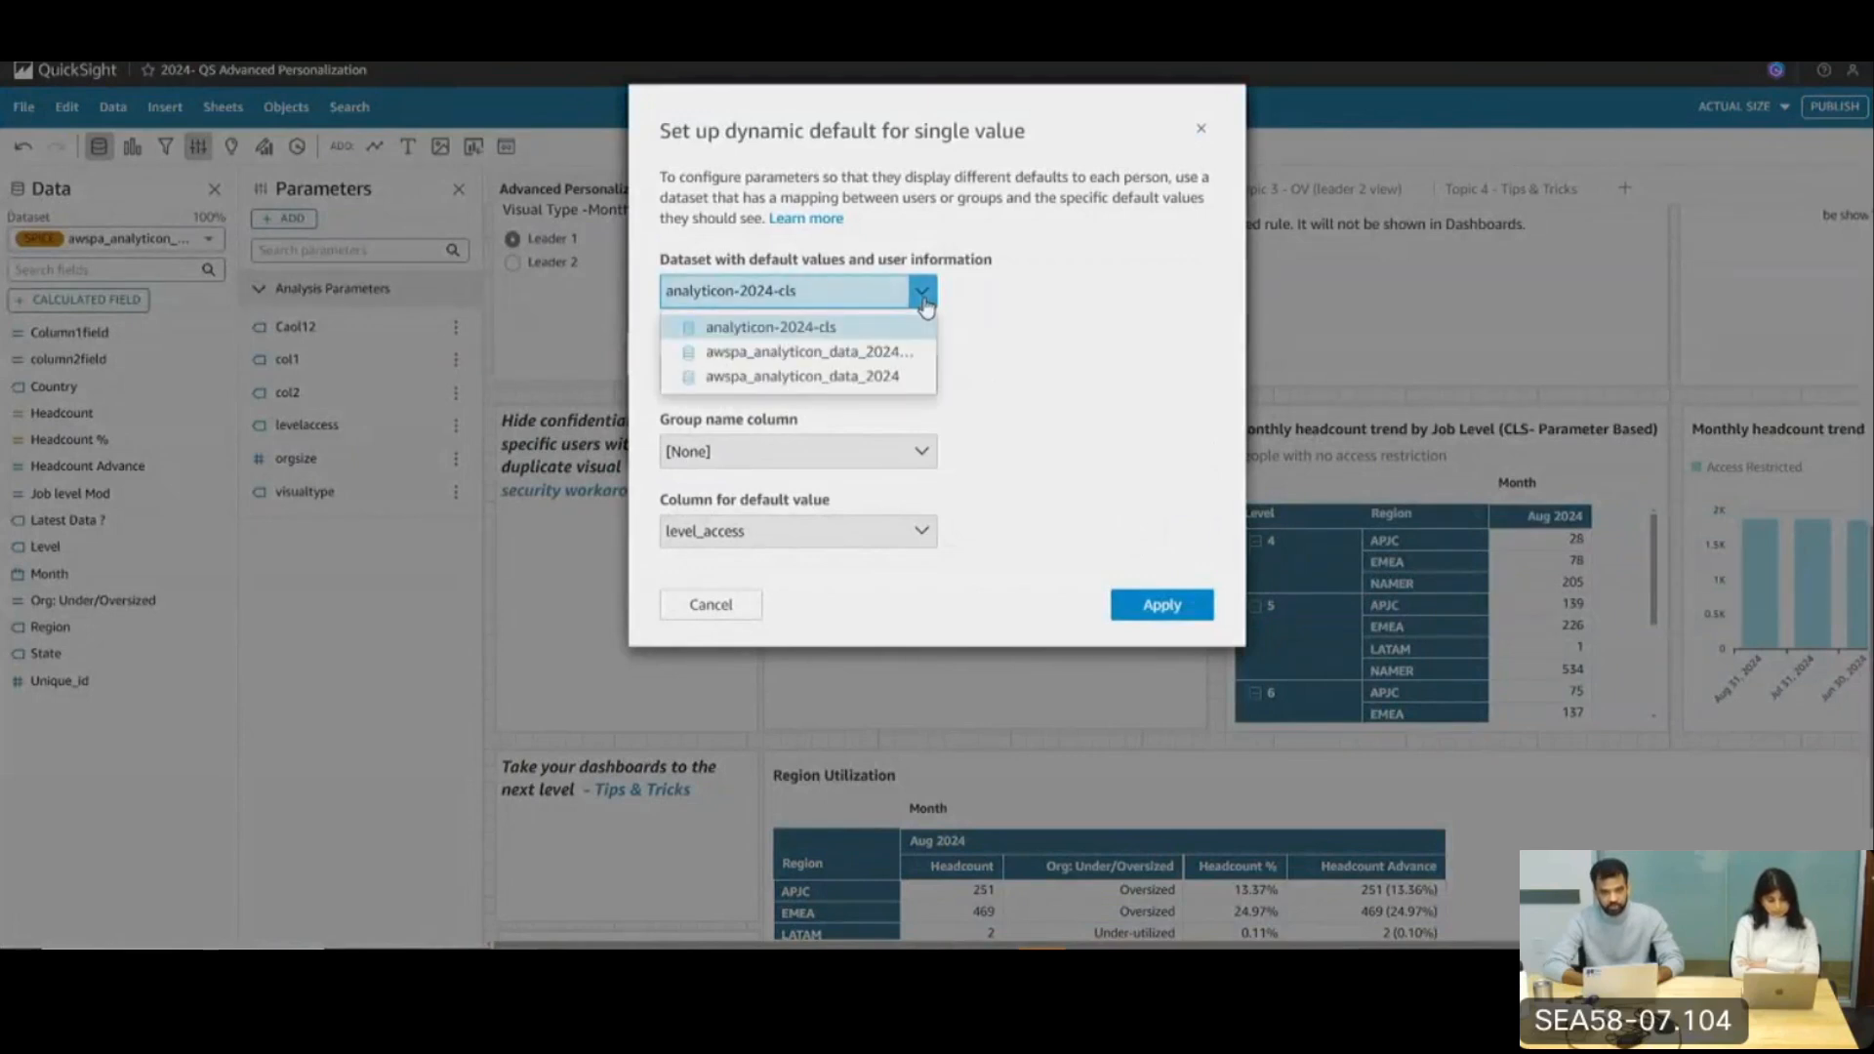
pyautogui.click(957, 302)
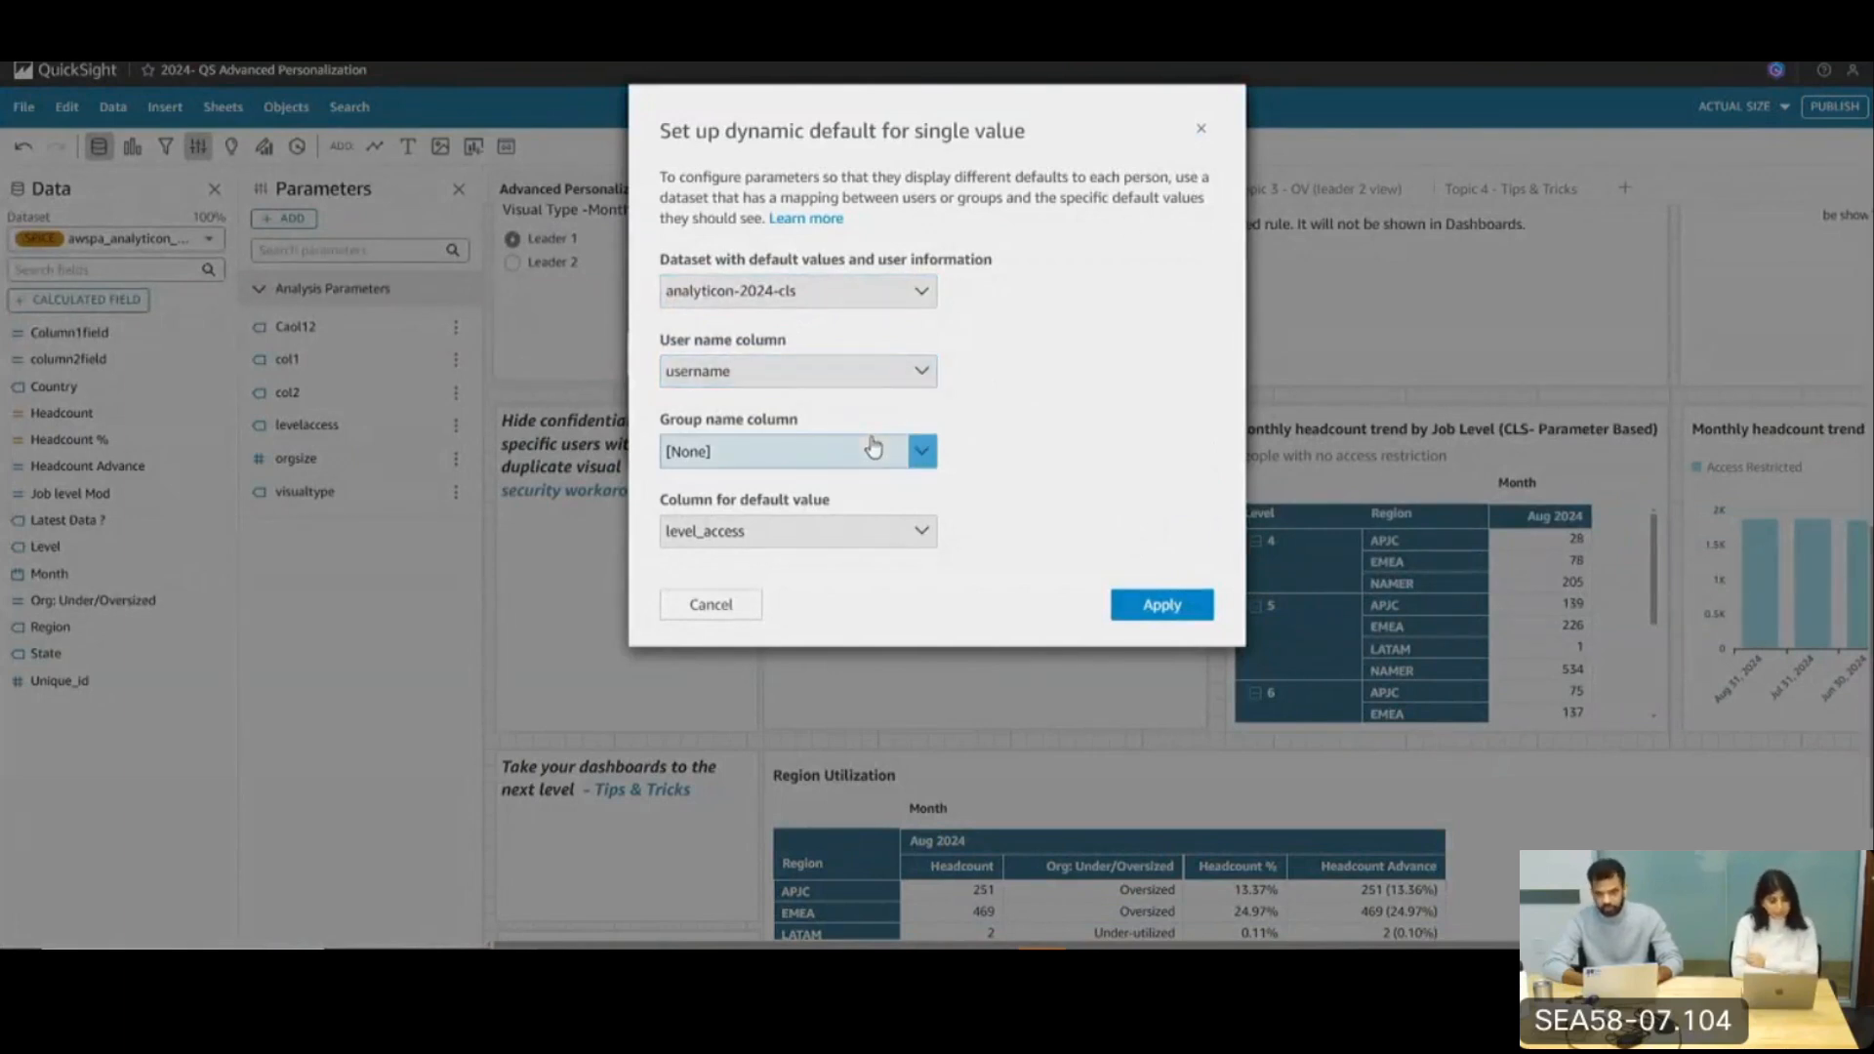
pyautogui.click(783, 531)
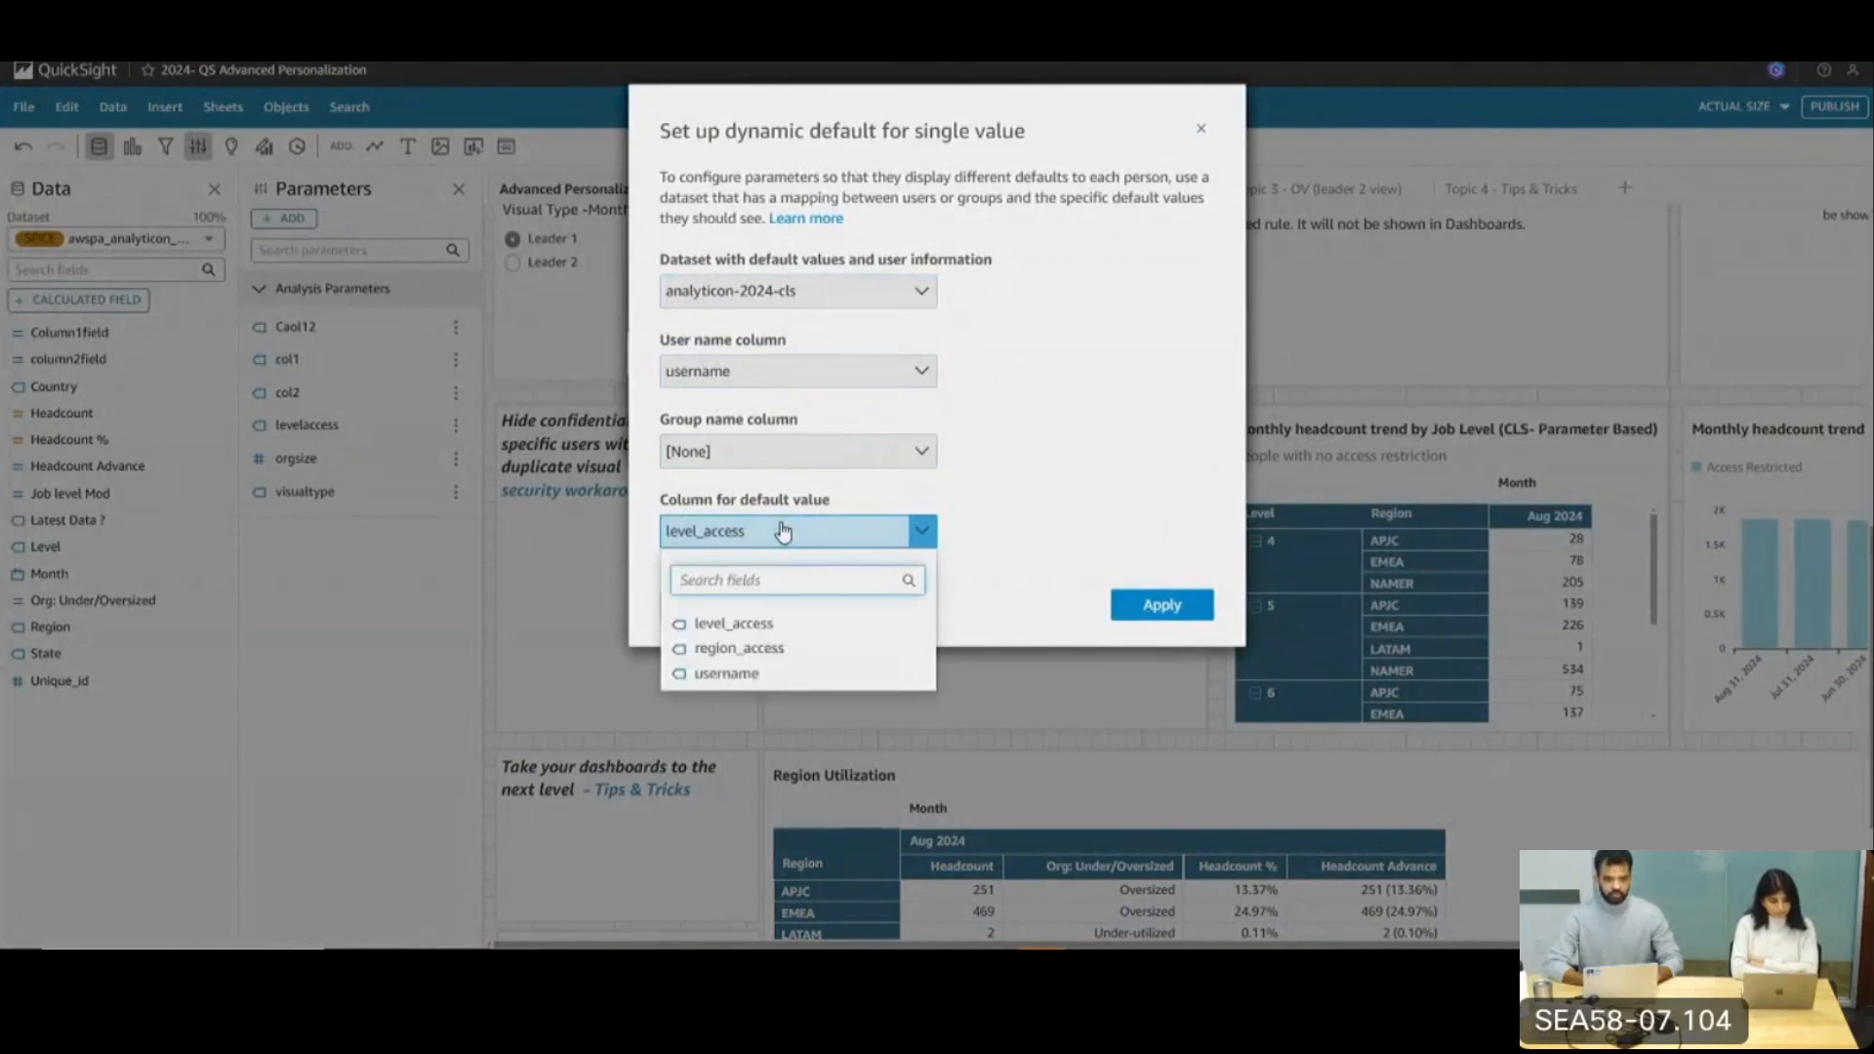
pyautogui.click(722, 541)
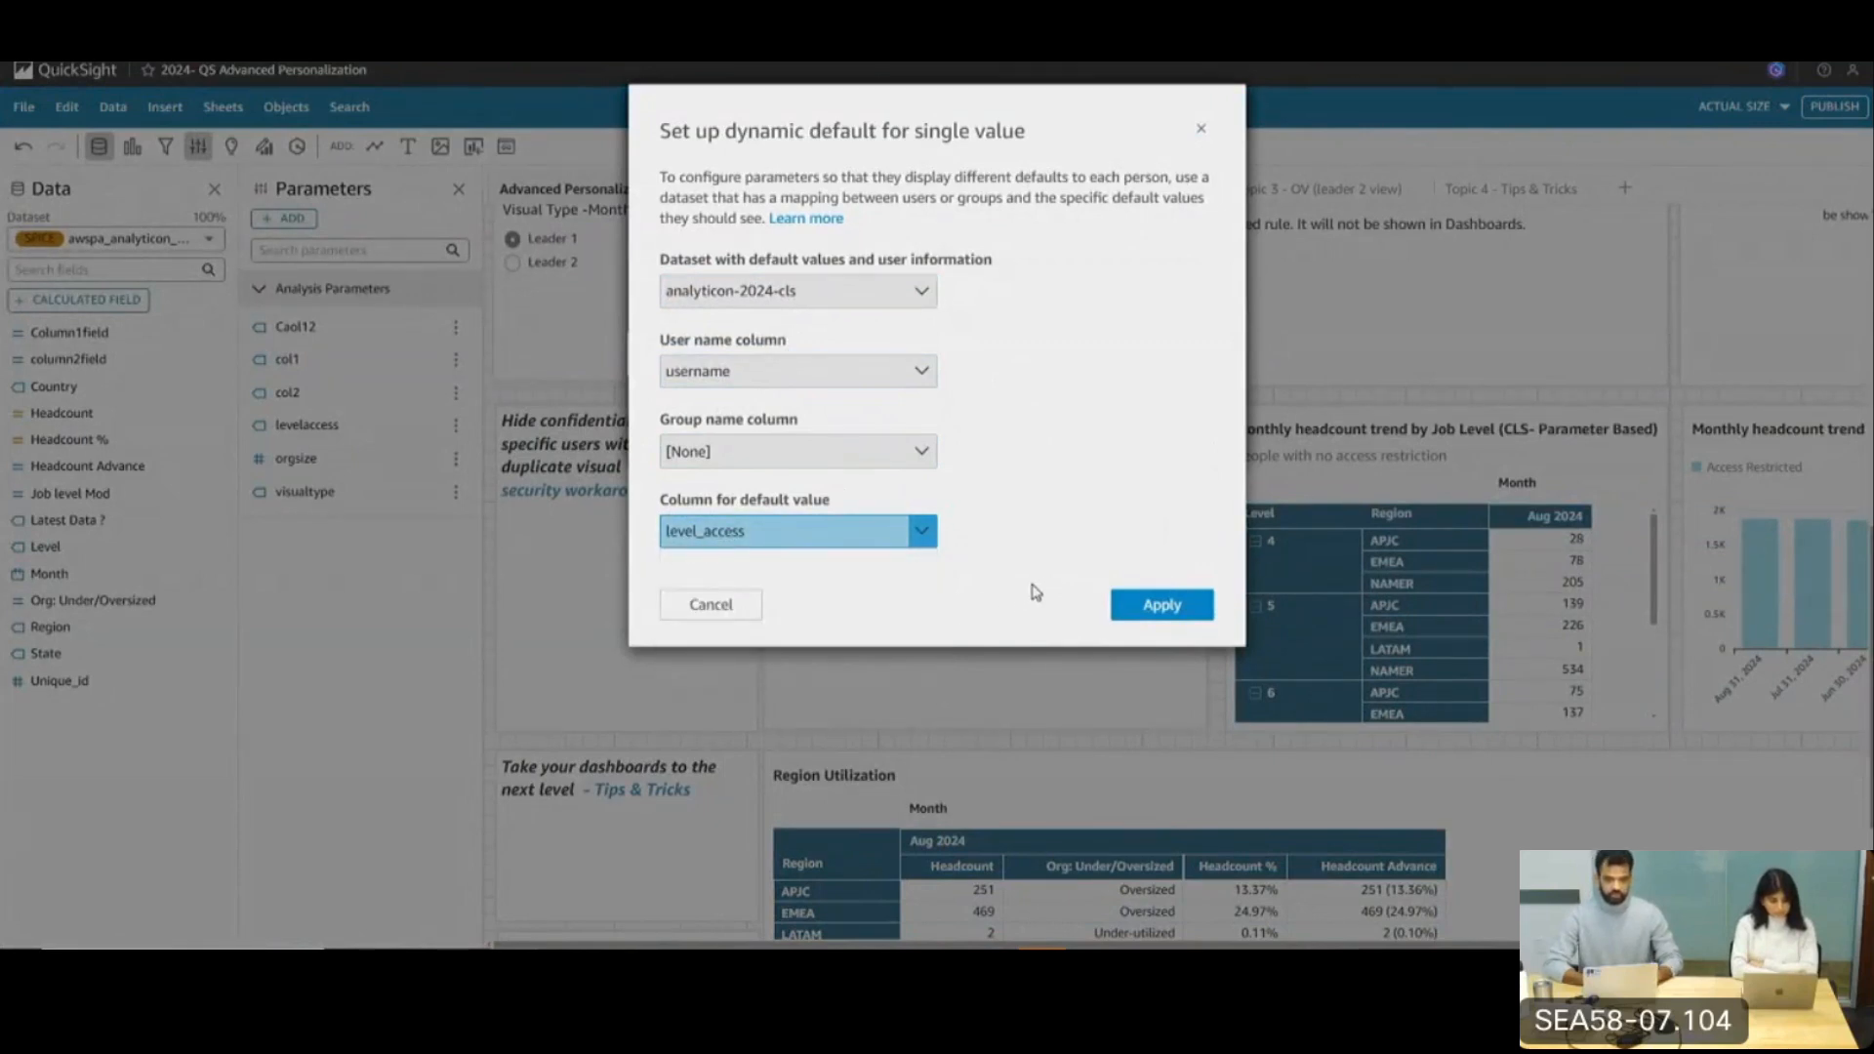
pyautogui.click(1145, 612)
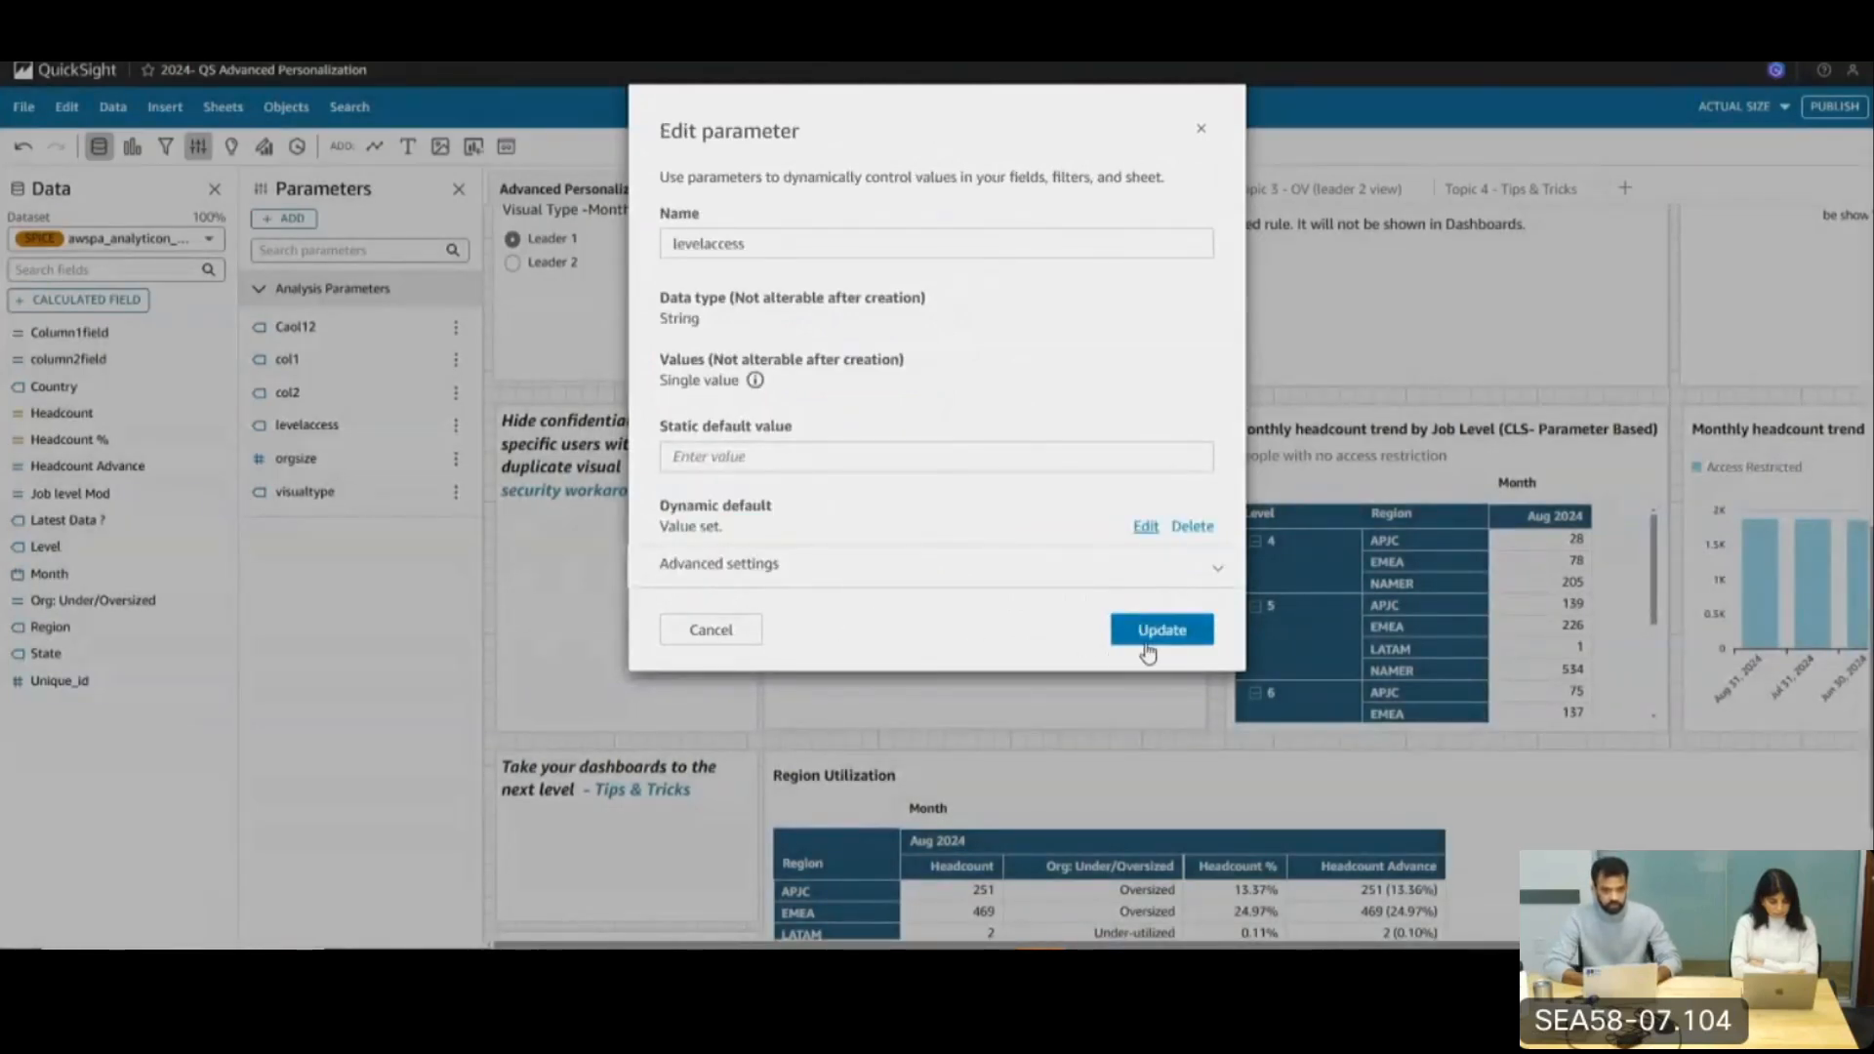
pyautogui.click(1149, 643)
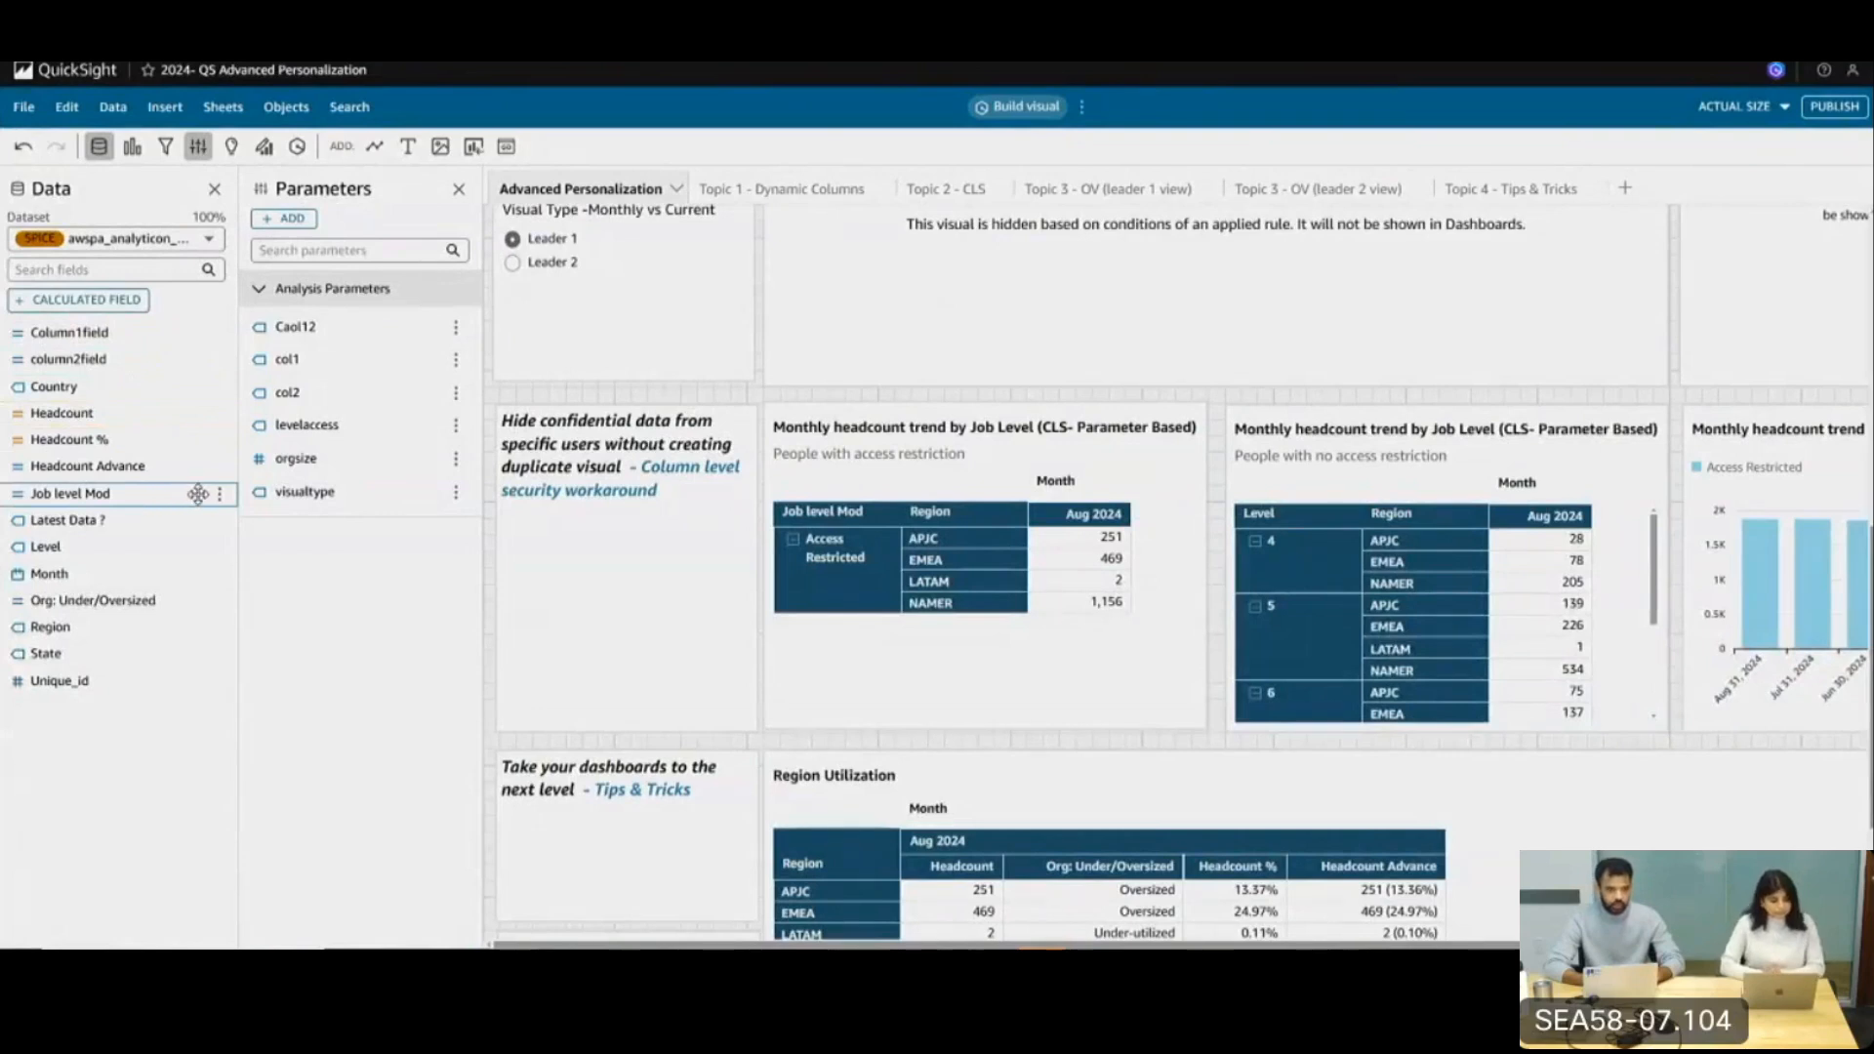
# Review the ifelse formula of the Job level Mod calculated field, save it, and check the parameter-based headcount tables
pyautogui.click(217, 498)
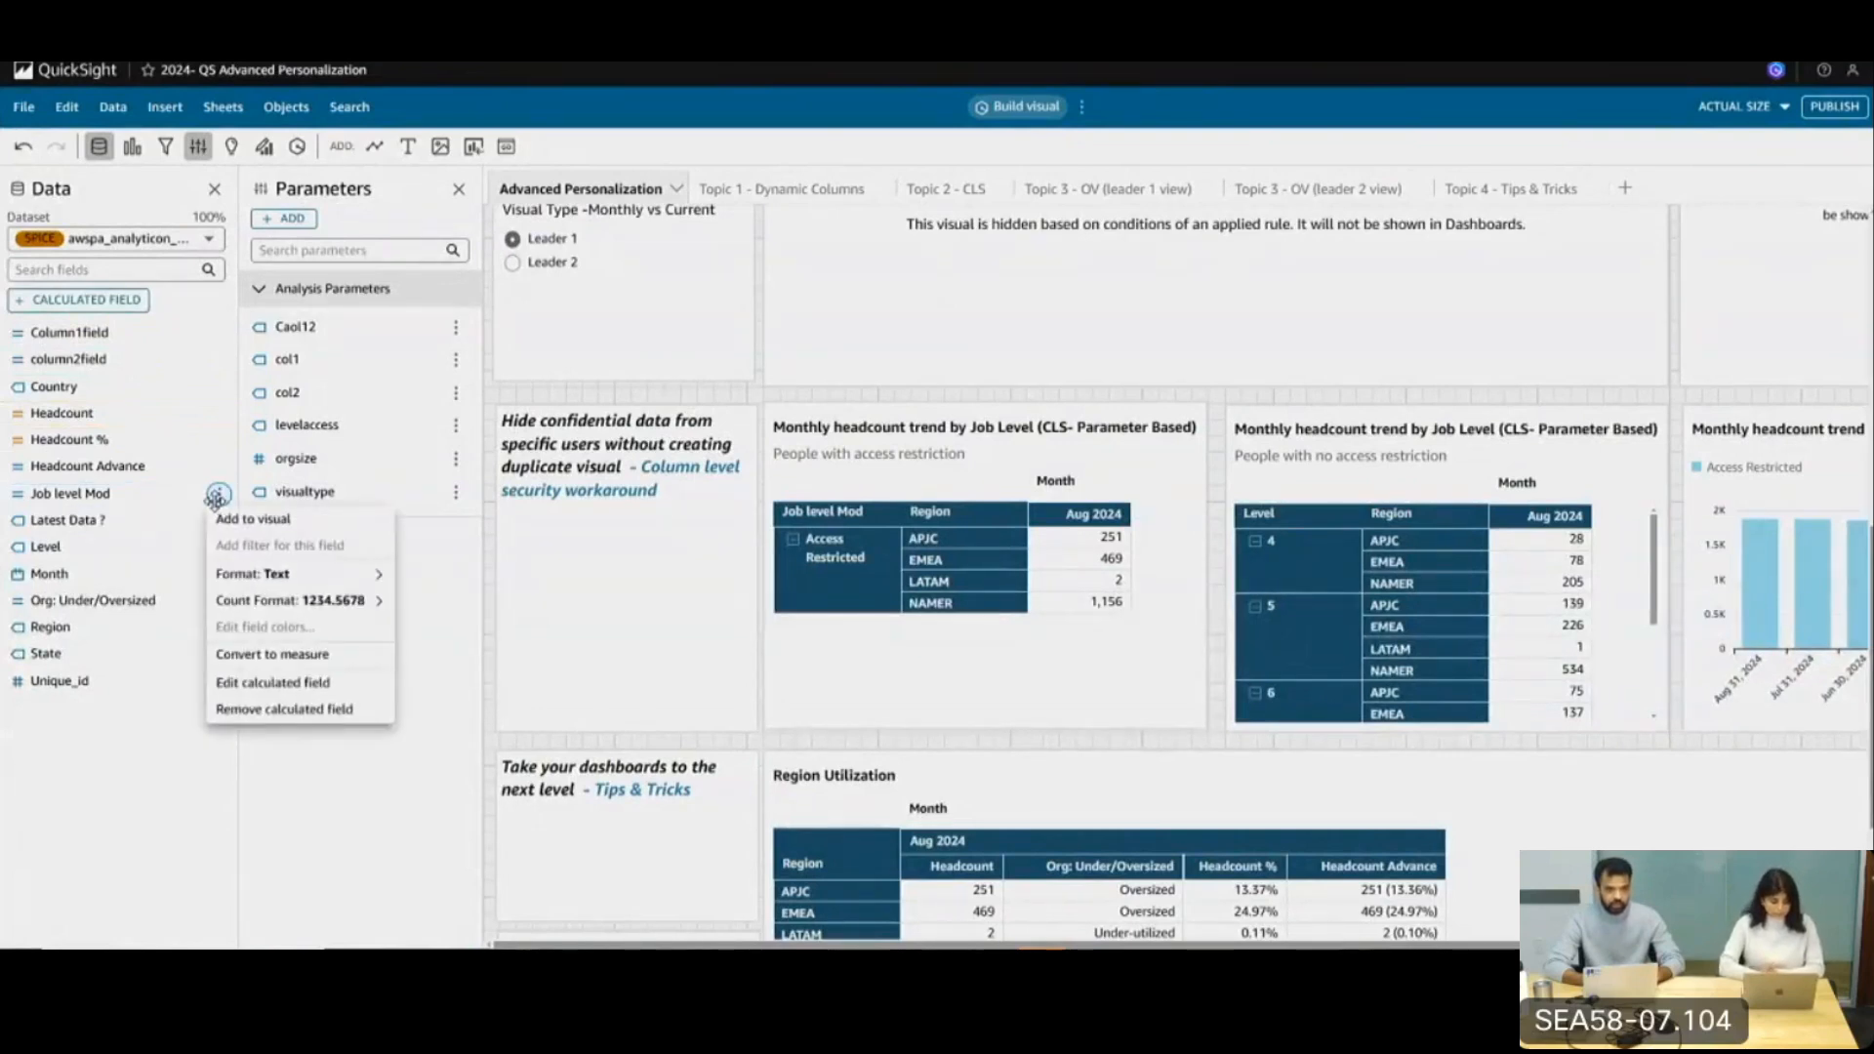
pyautogui.click(277, 687)
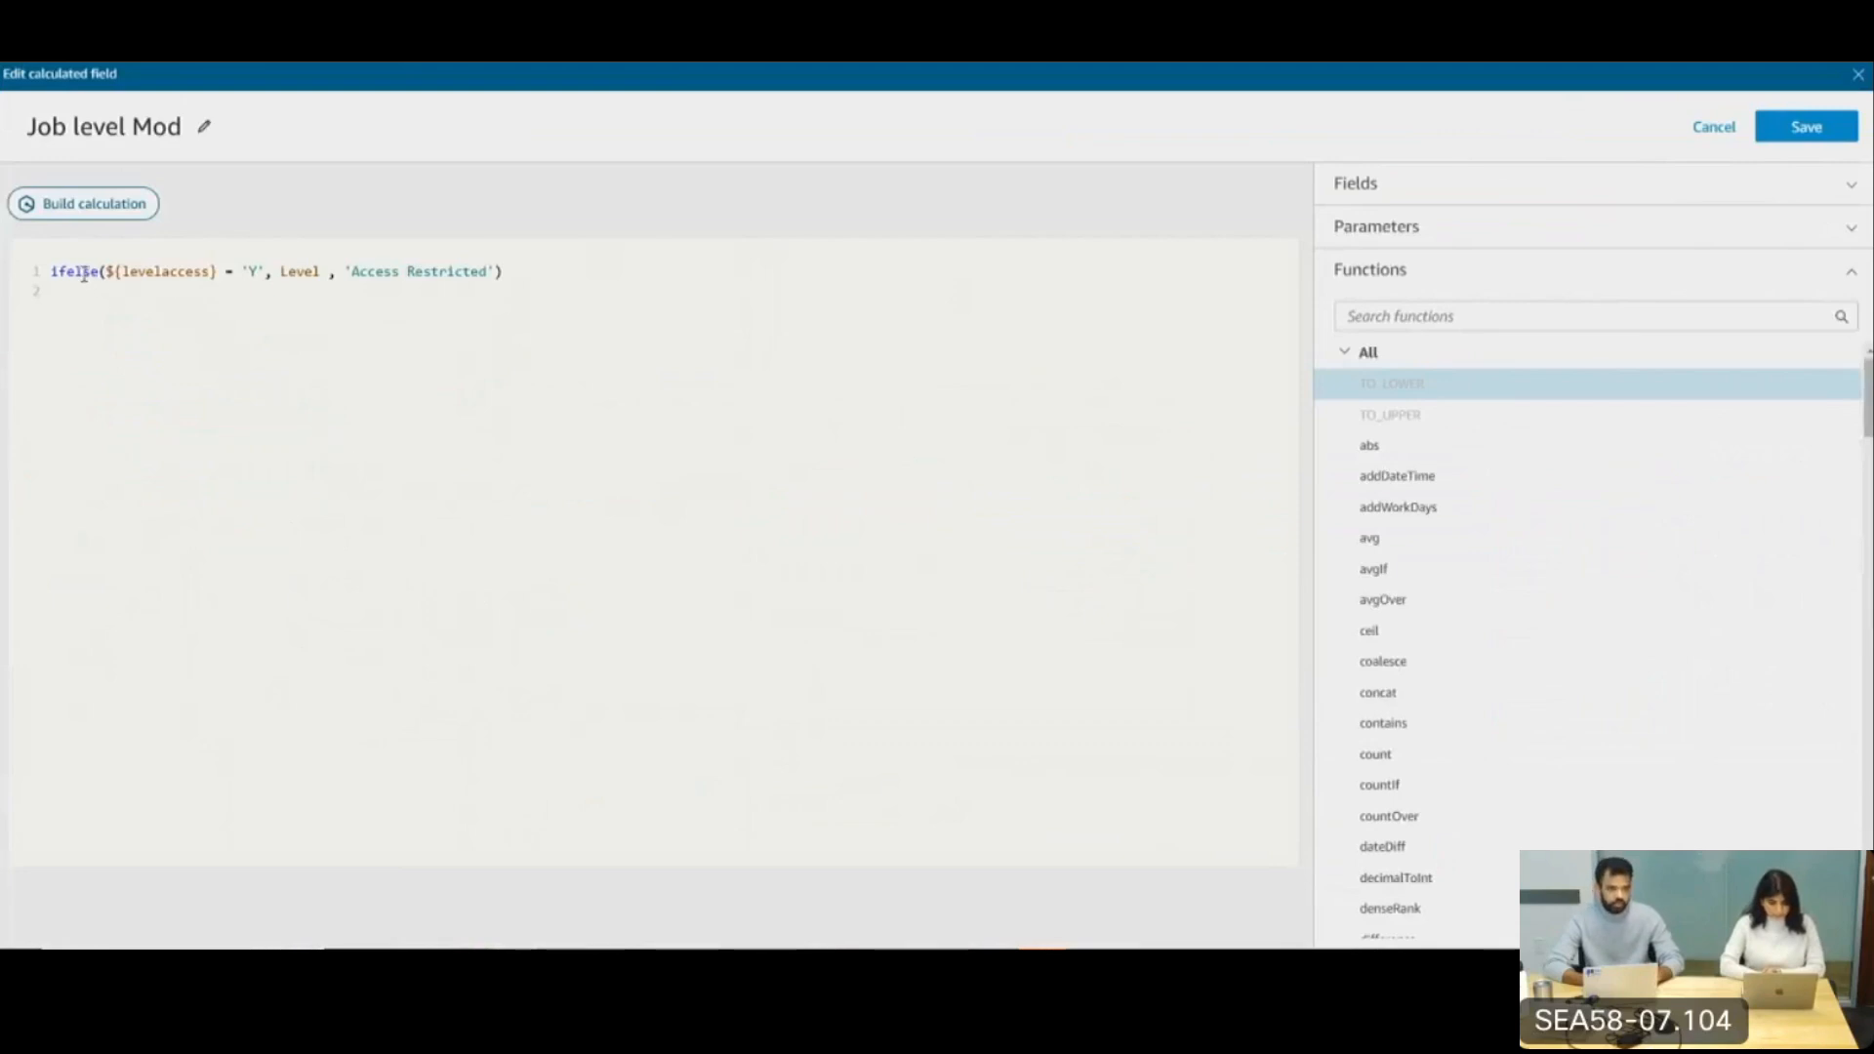
pyautogui.doubleClick(133, 275)
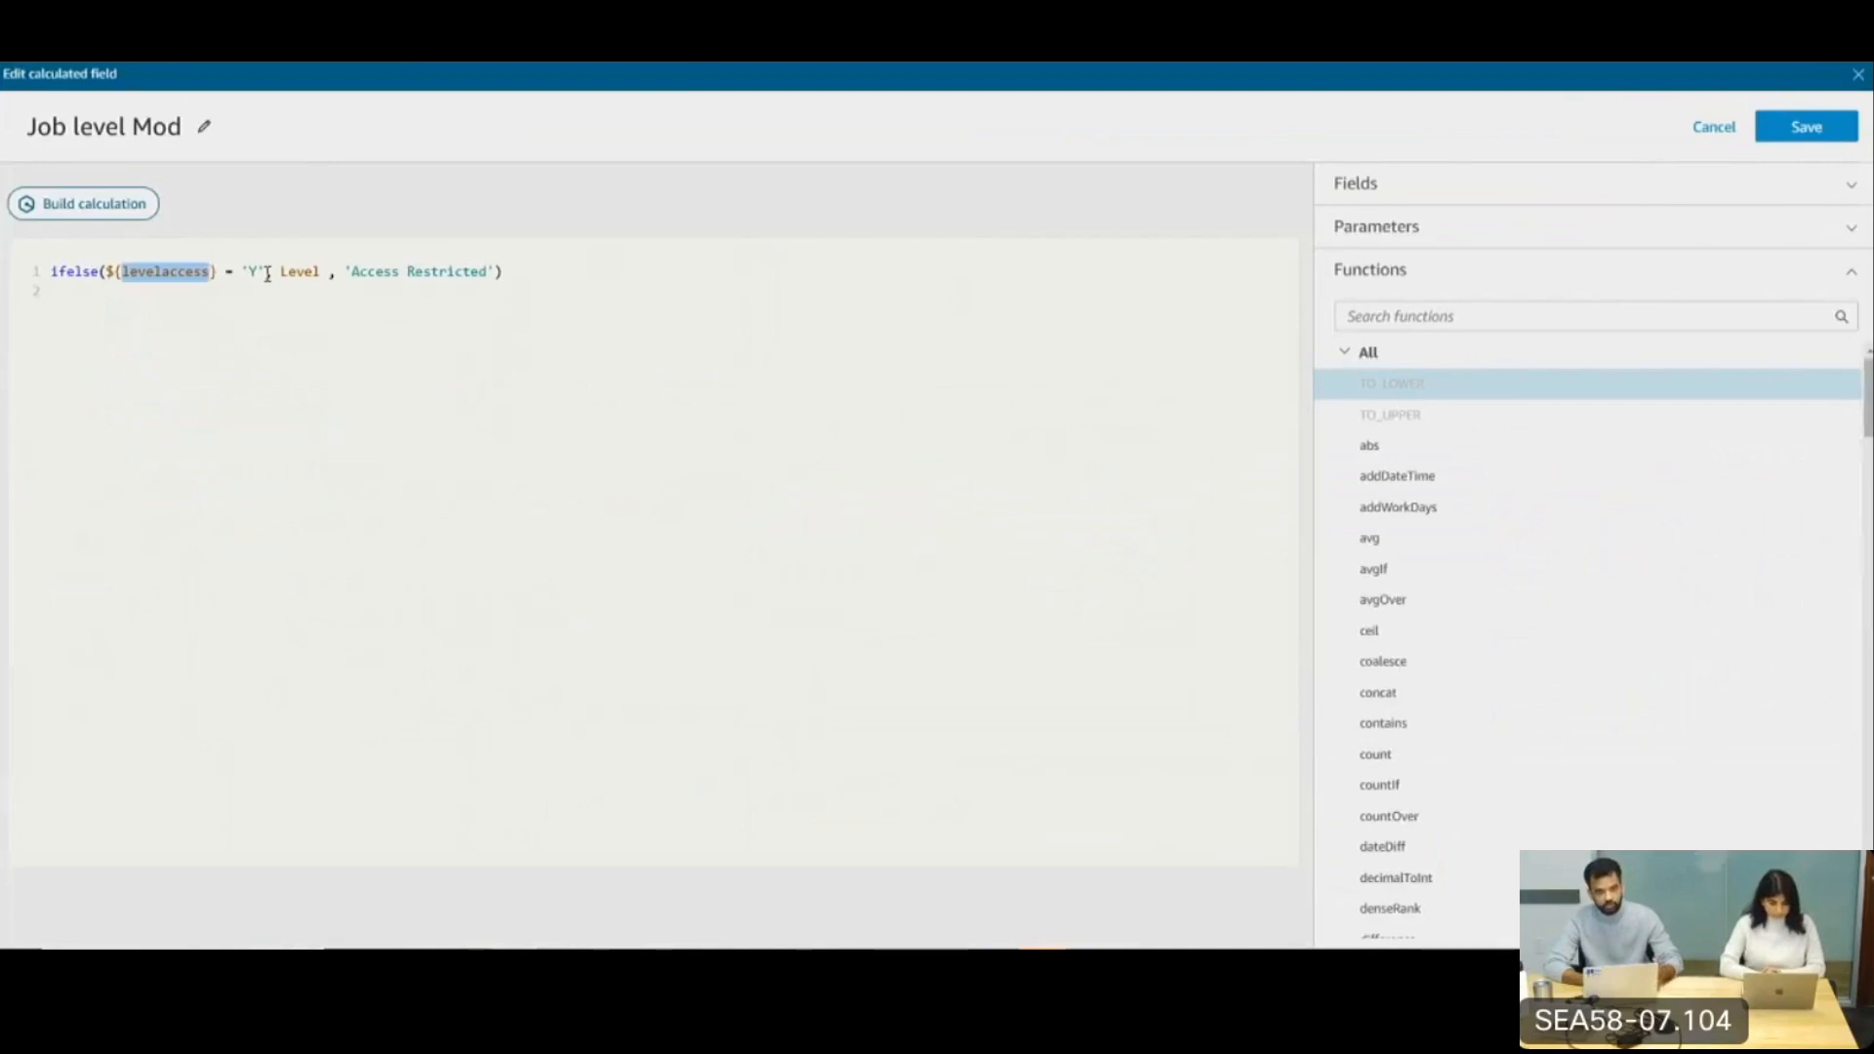
pyautogui.doubleClick(300, 272)
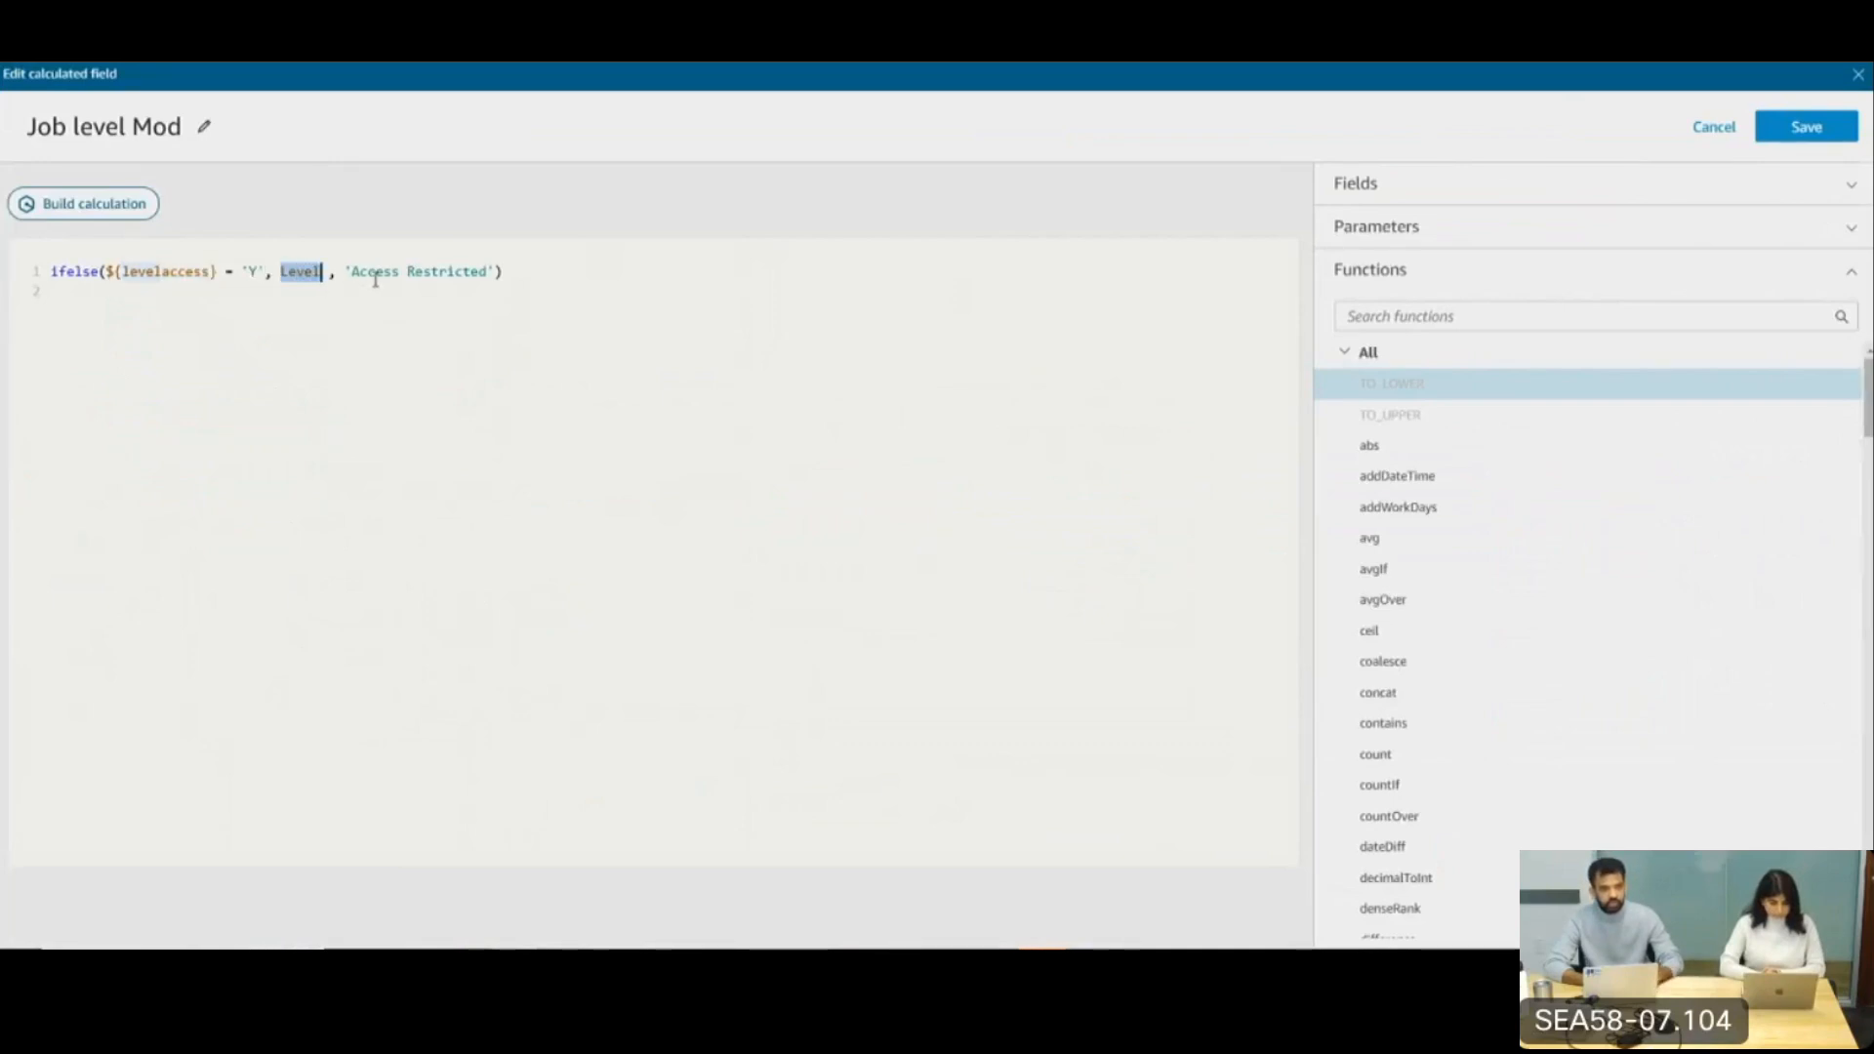
pyautogui.moveTo(376, 275); pyautogui.dragTo(440, 272)
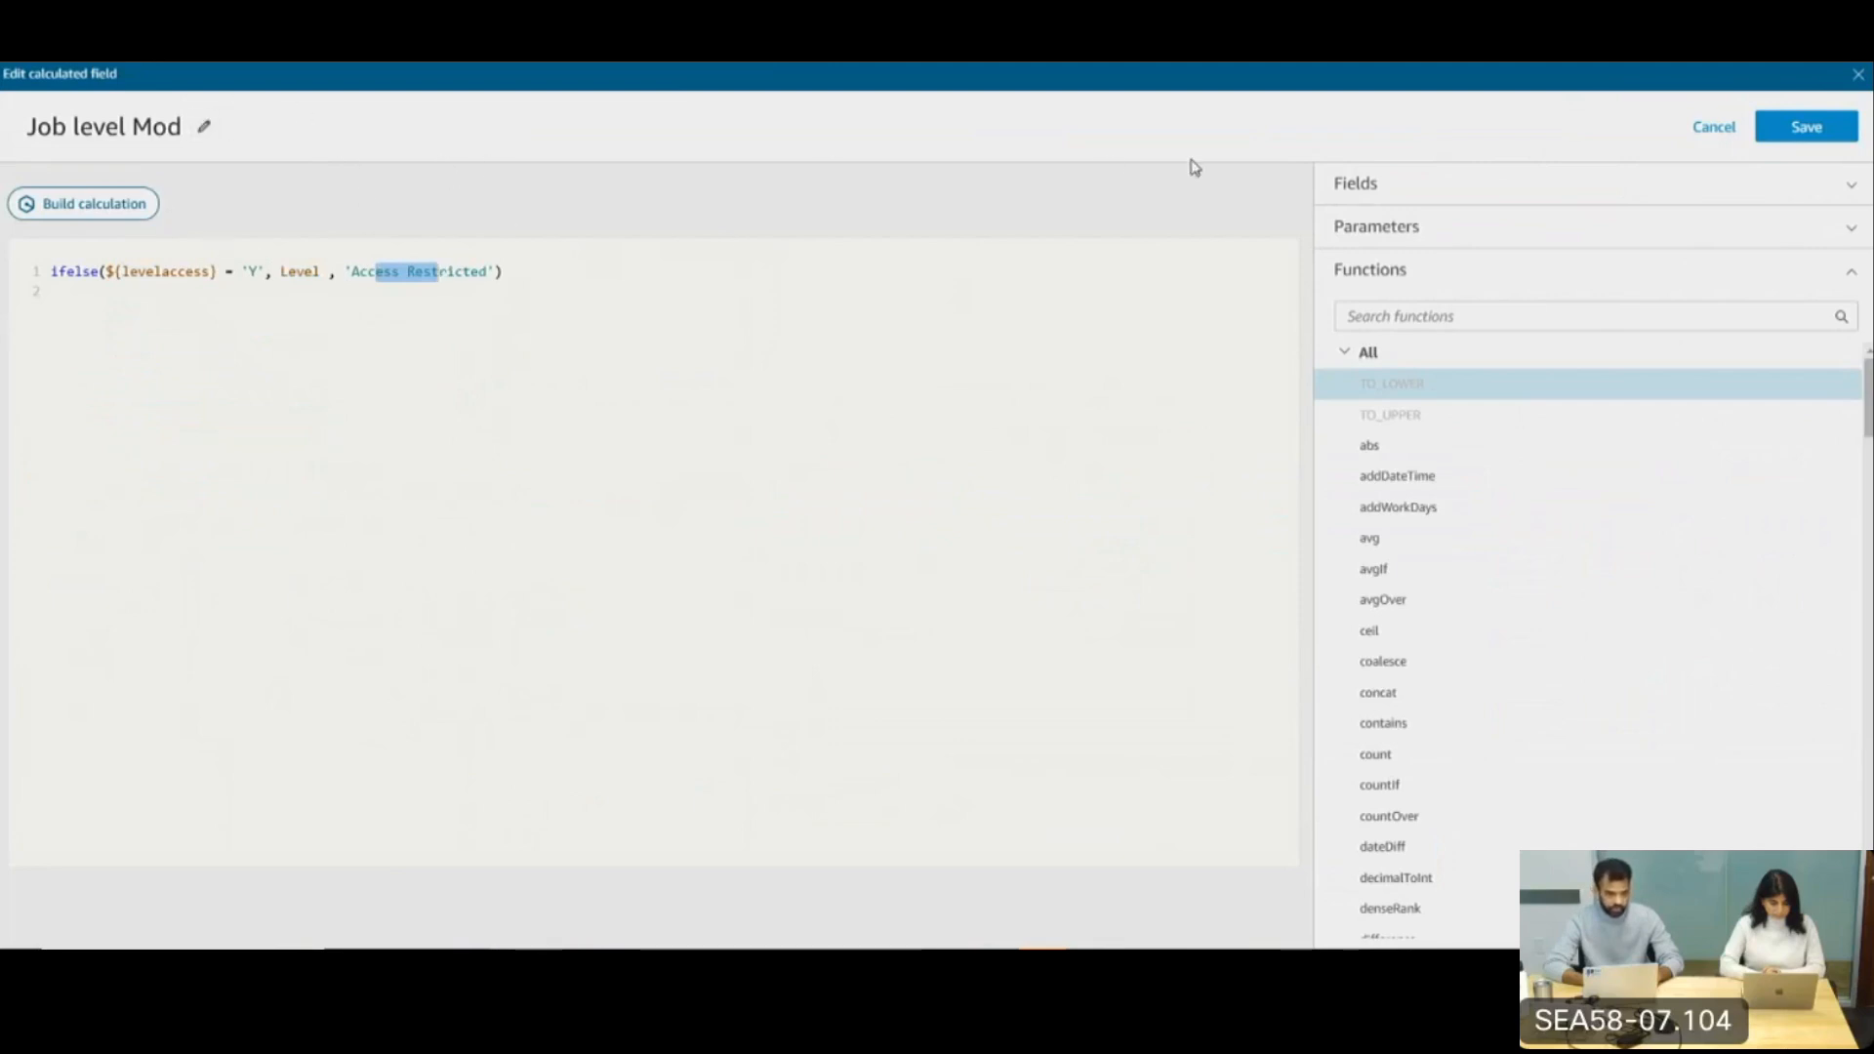
pyautogui.click(1776, 143)
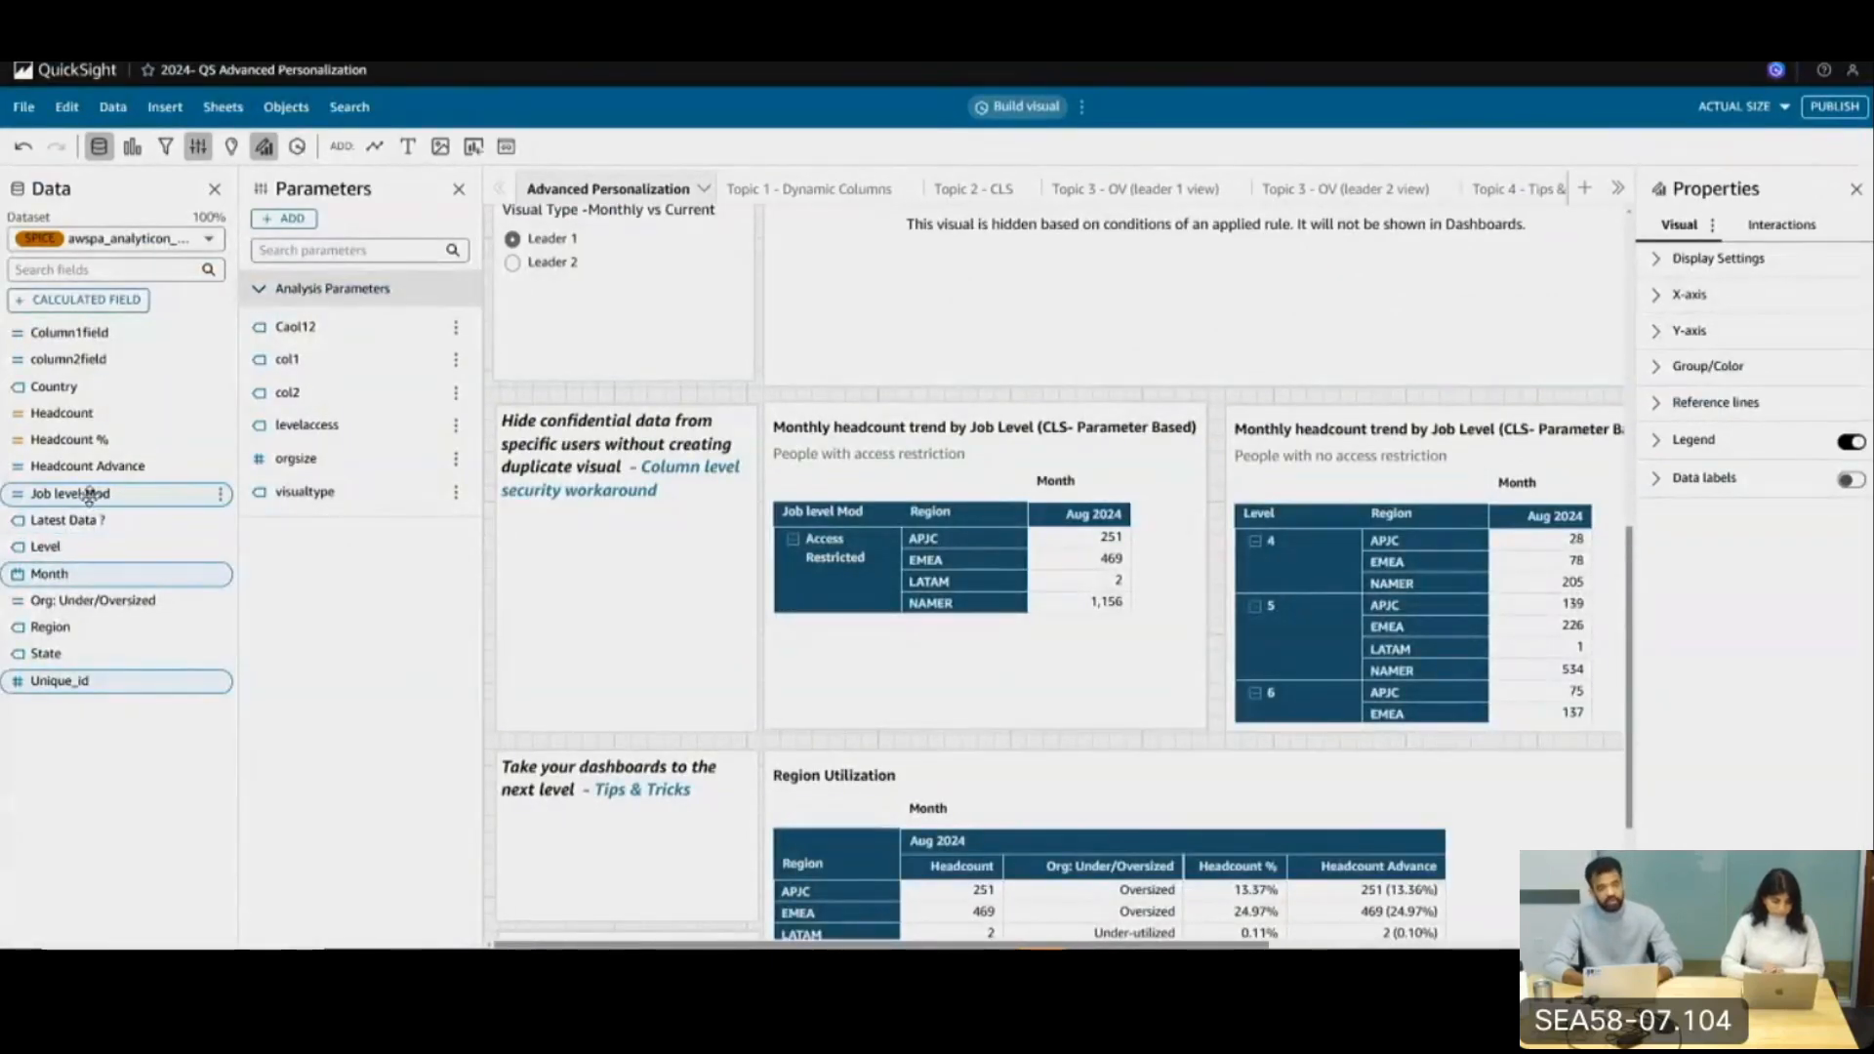
pyautogui.scroll(-3, 670, 590)
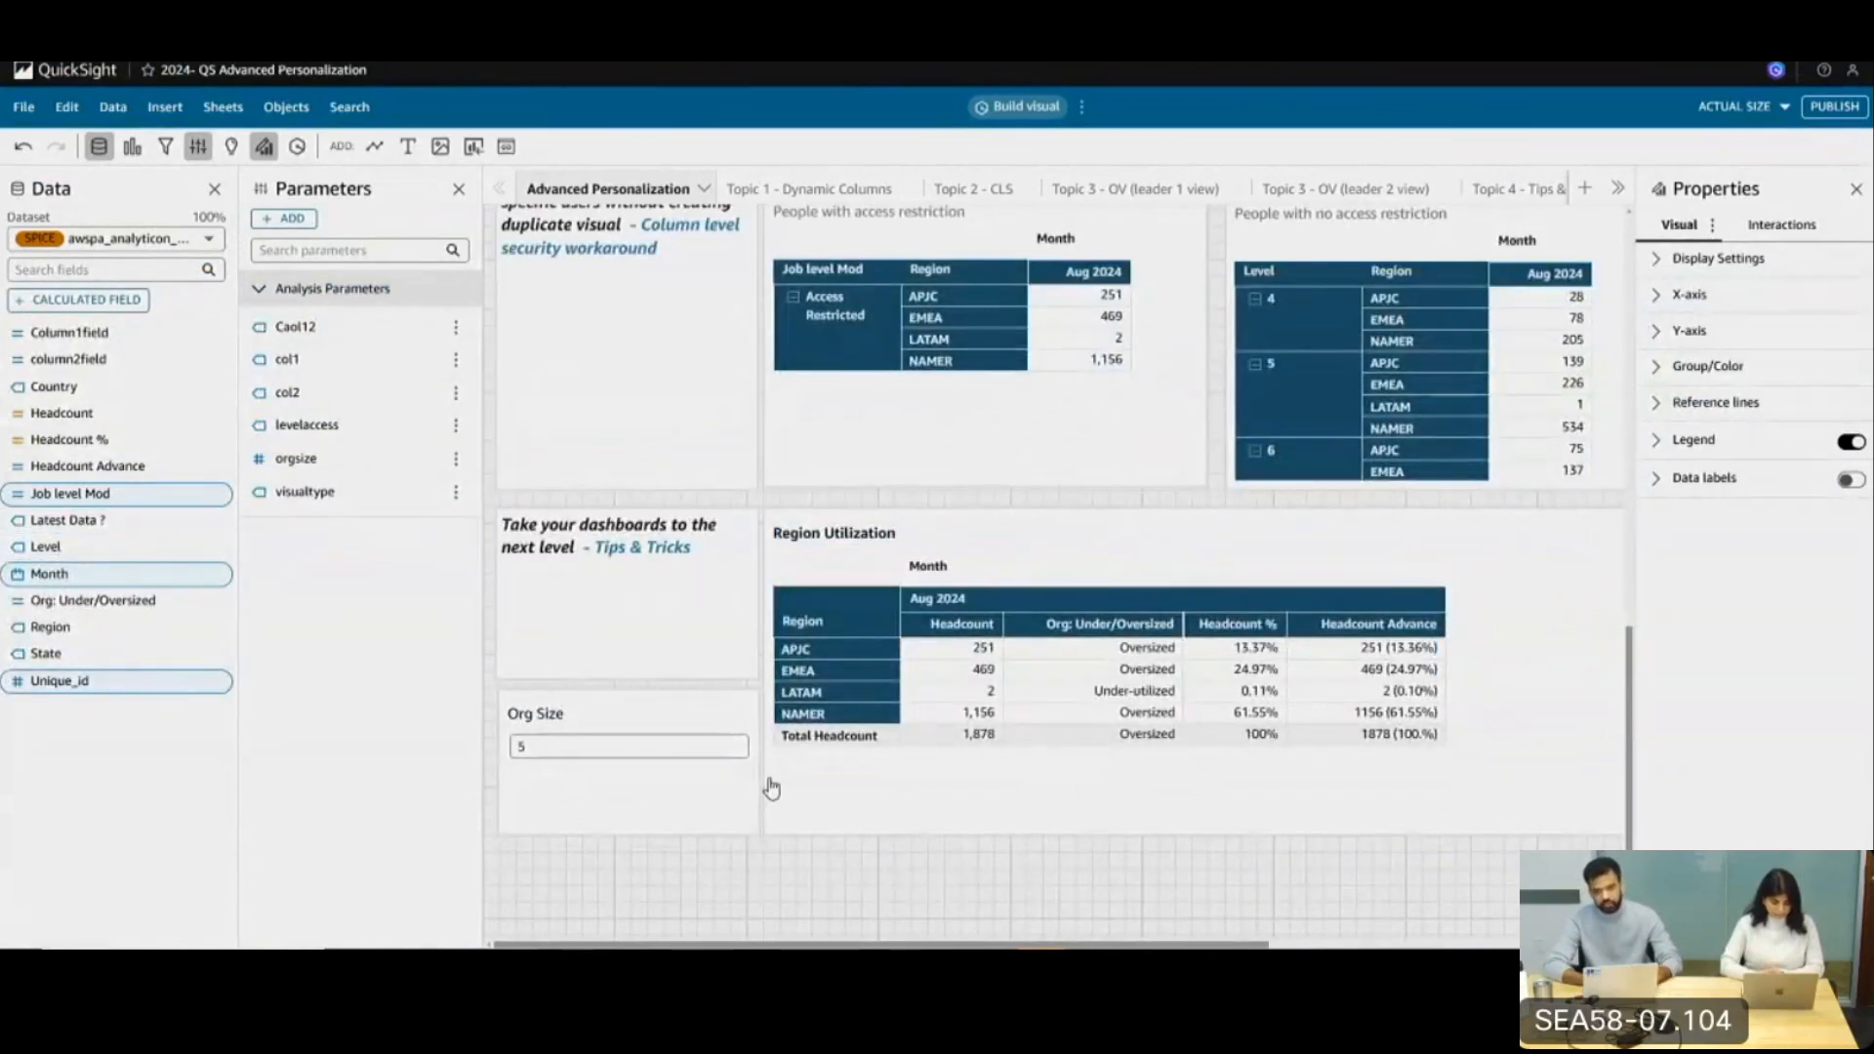
pyautogui.scroll(2, 771, 789)
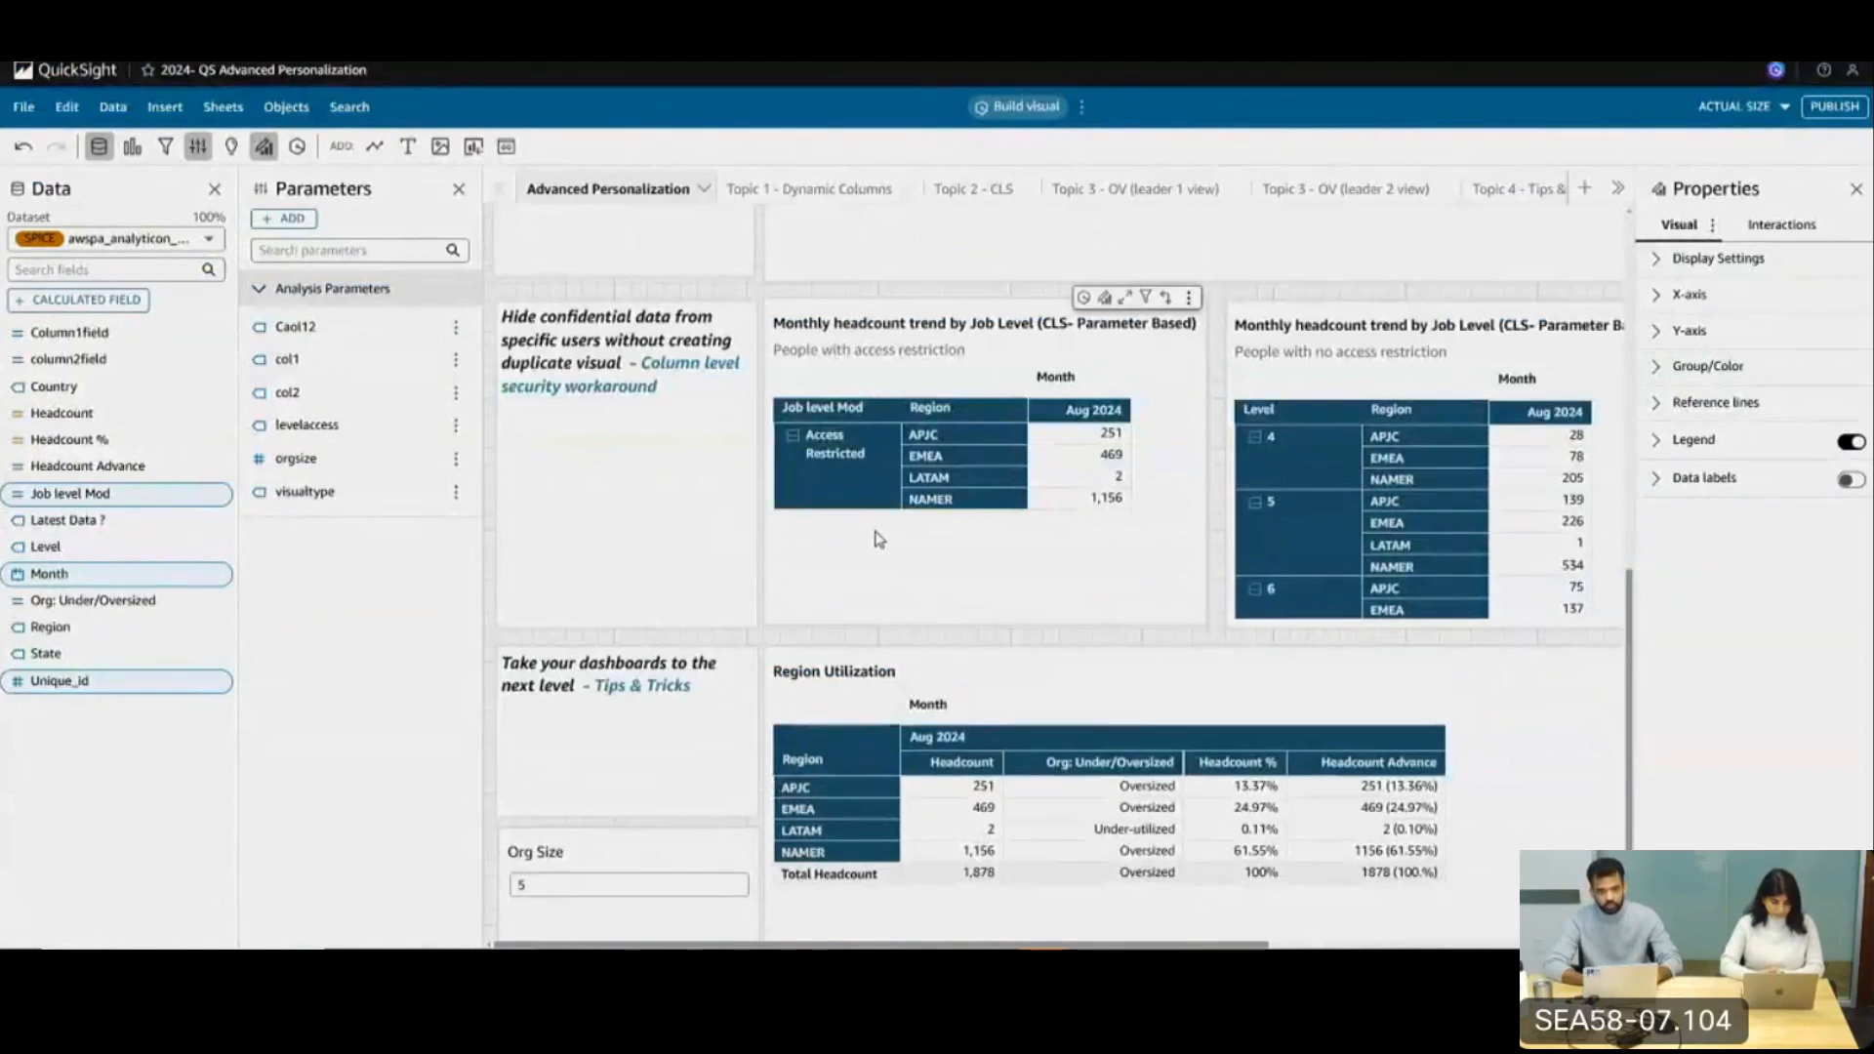
# Review the fields used in the access-restricted headcount table and compare its rows with the unrestricted table's job levels
pyautogui.click(879, 537)
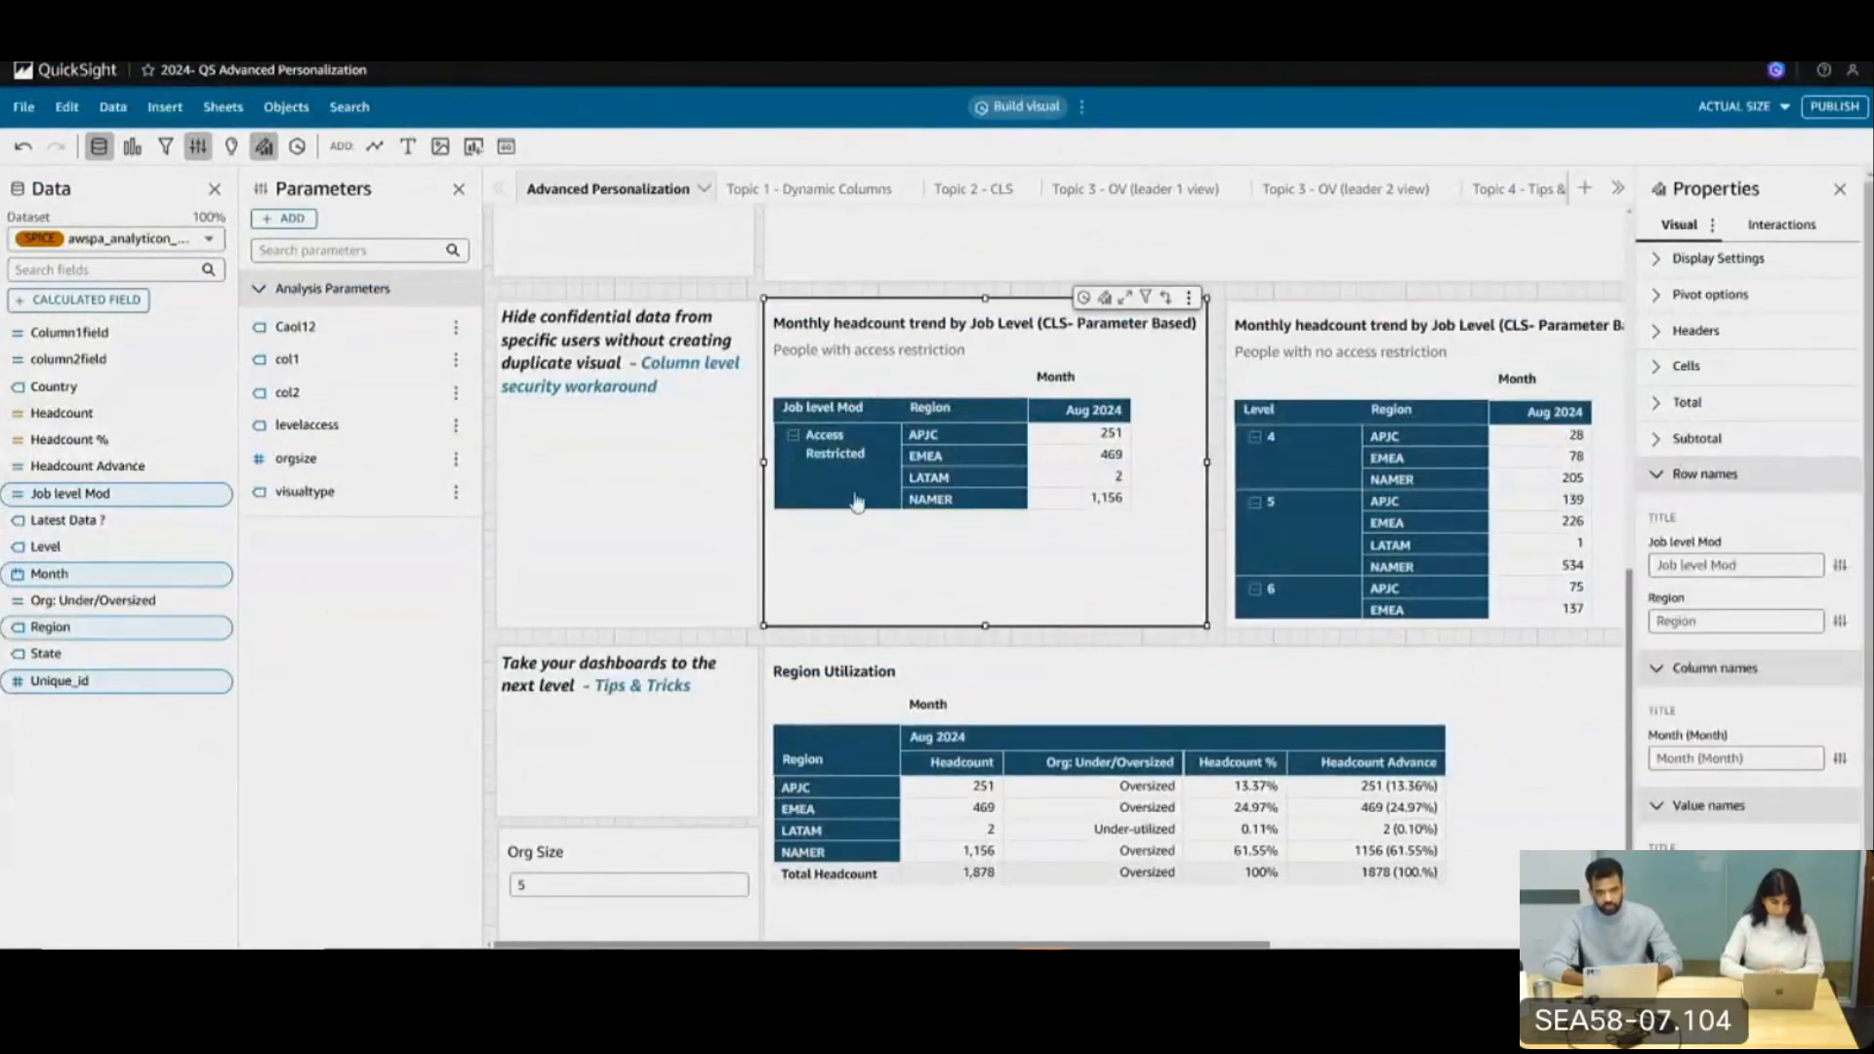
pyautogui.click(133, 146)
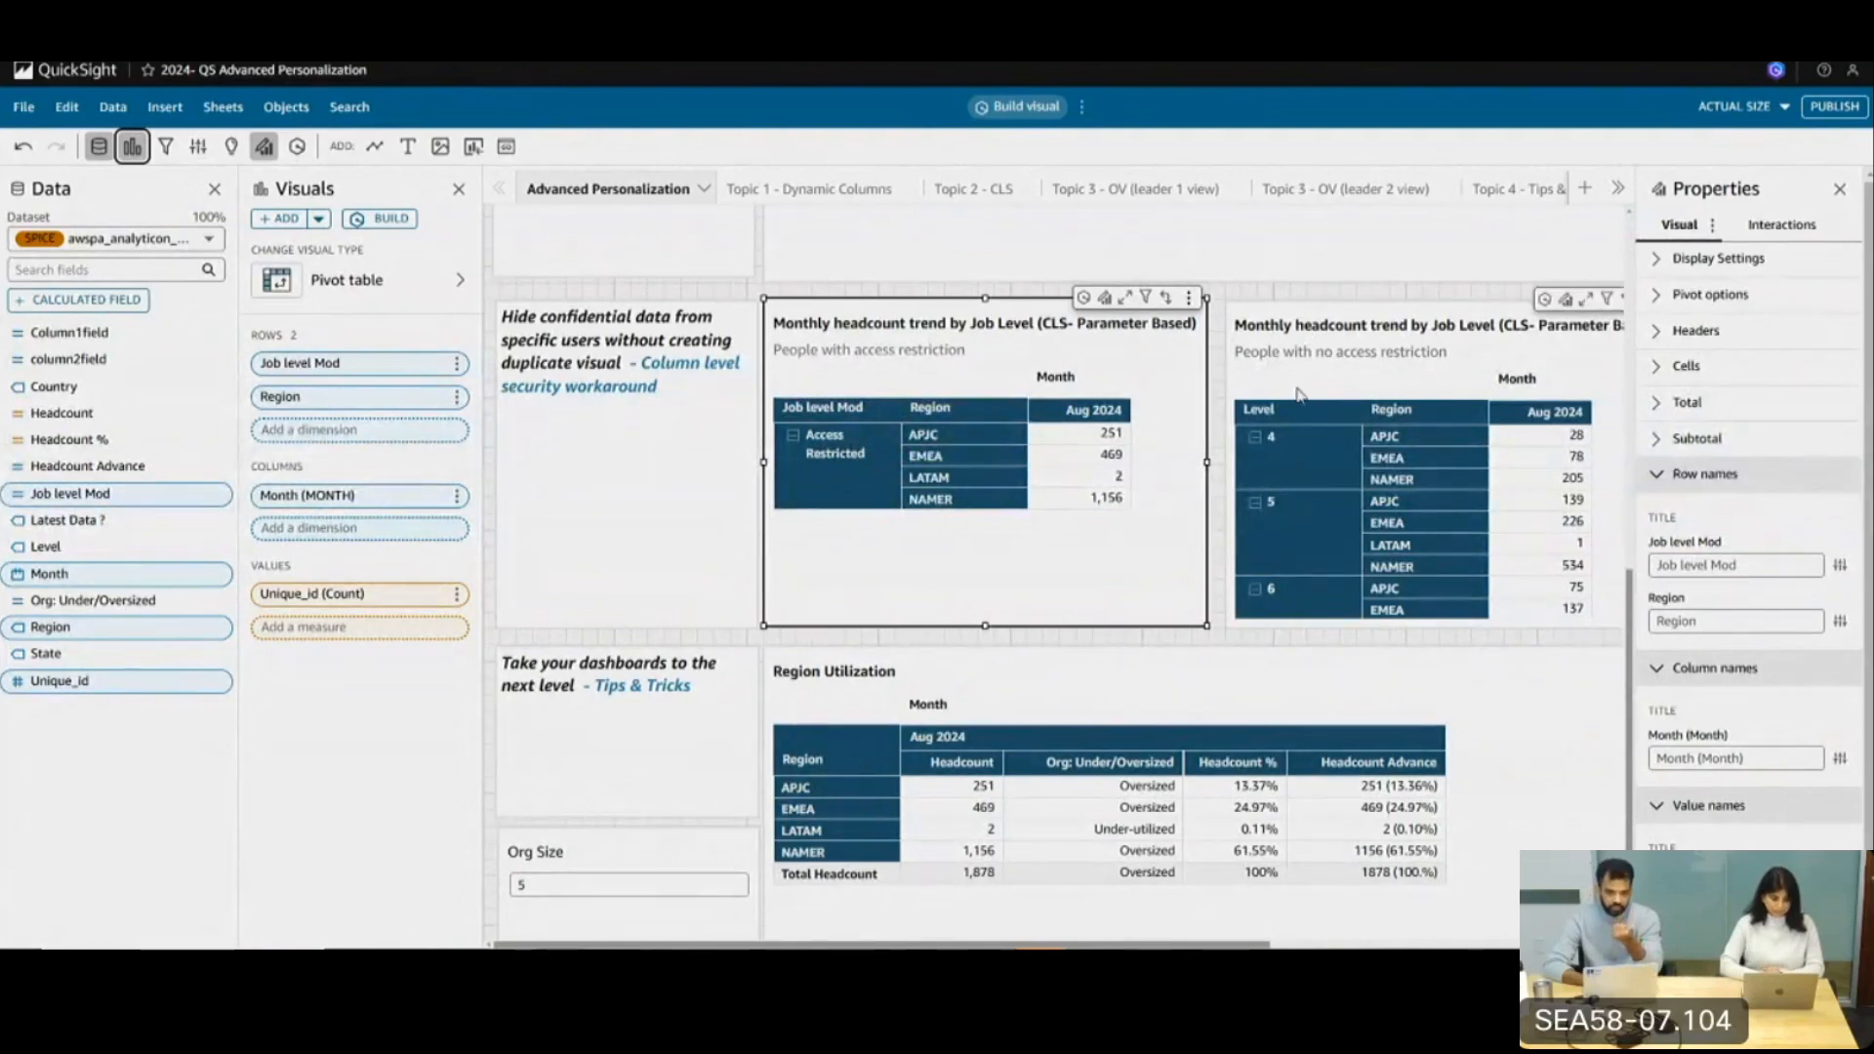
pyautogui.scroll(-3, 1301, 501)
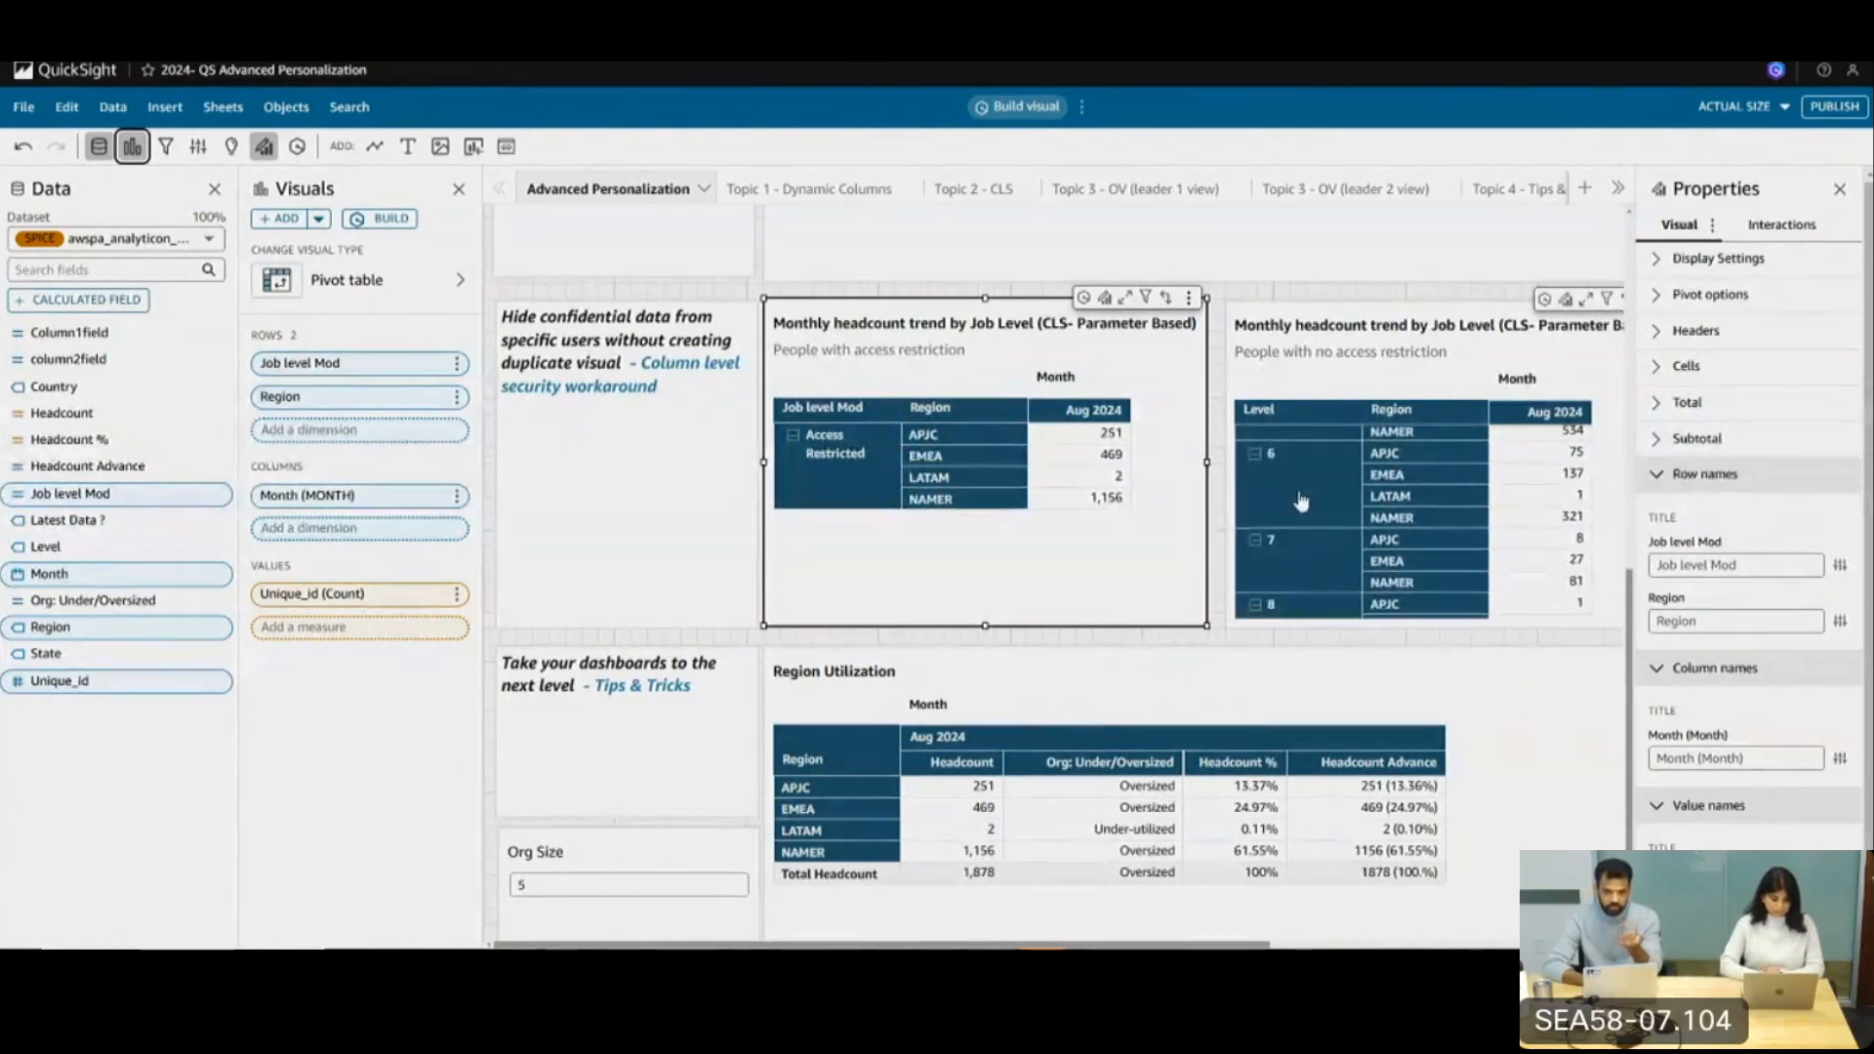
pyautogui.scroll(-5, 1301, 502)
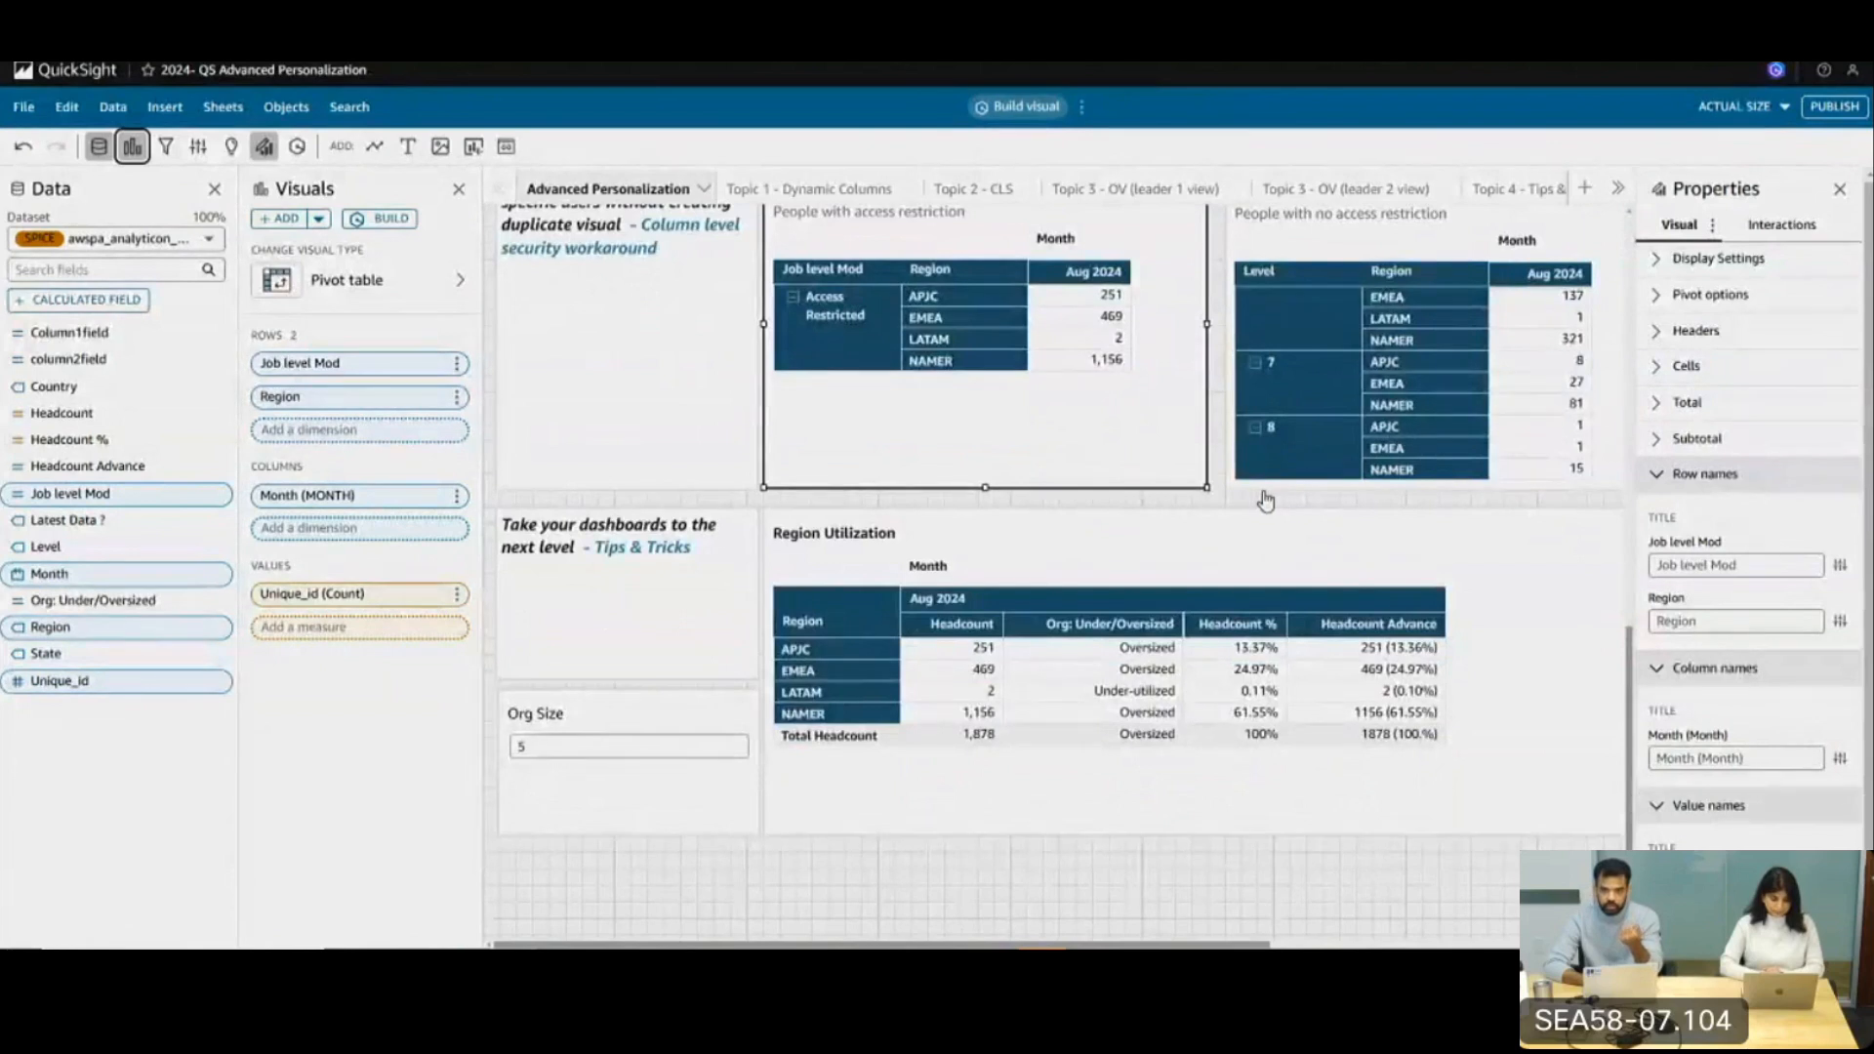
pyautogui.scroll(5, 1266, 501)
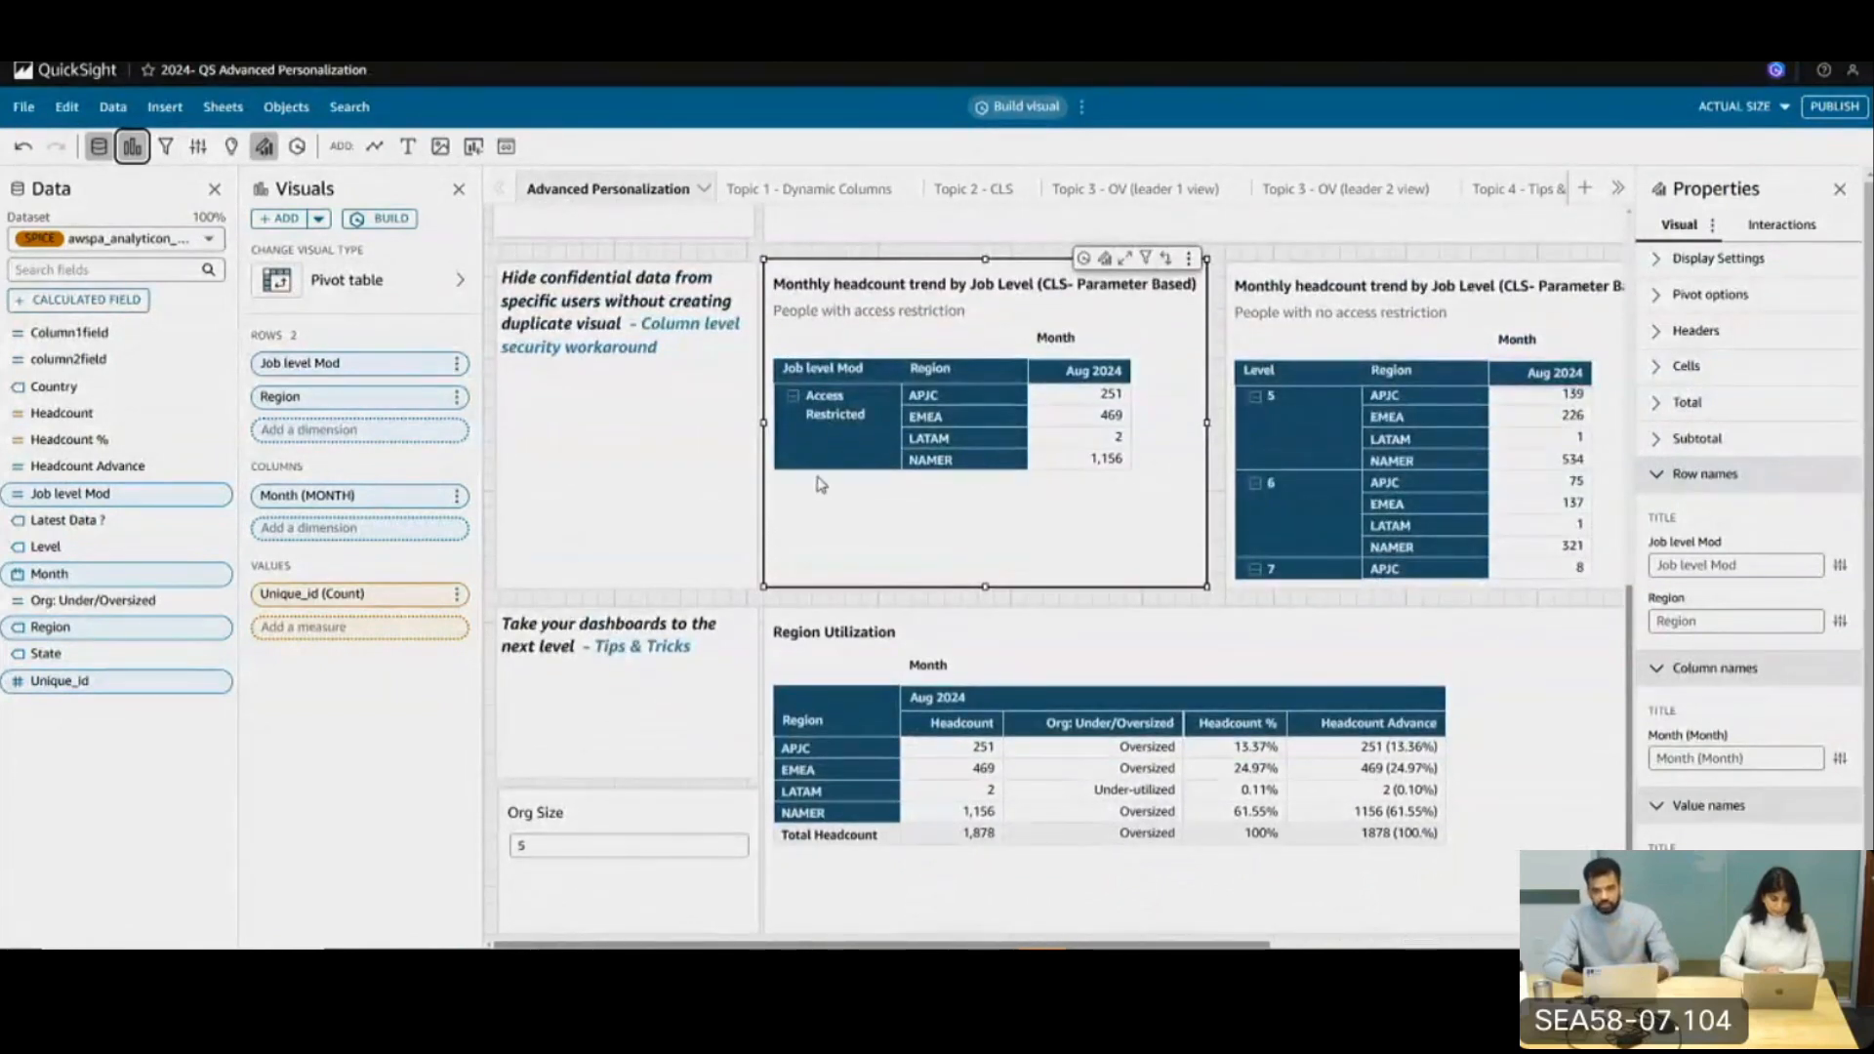
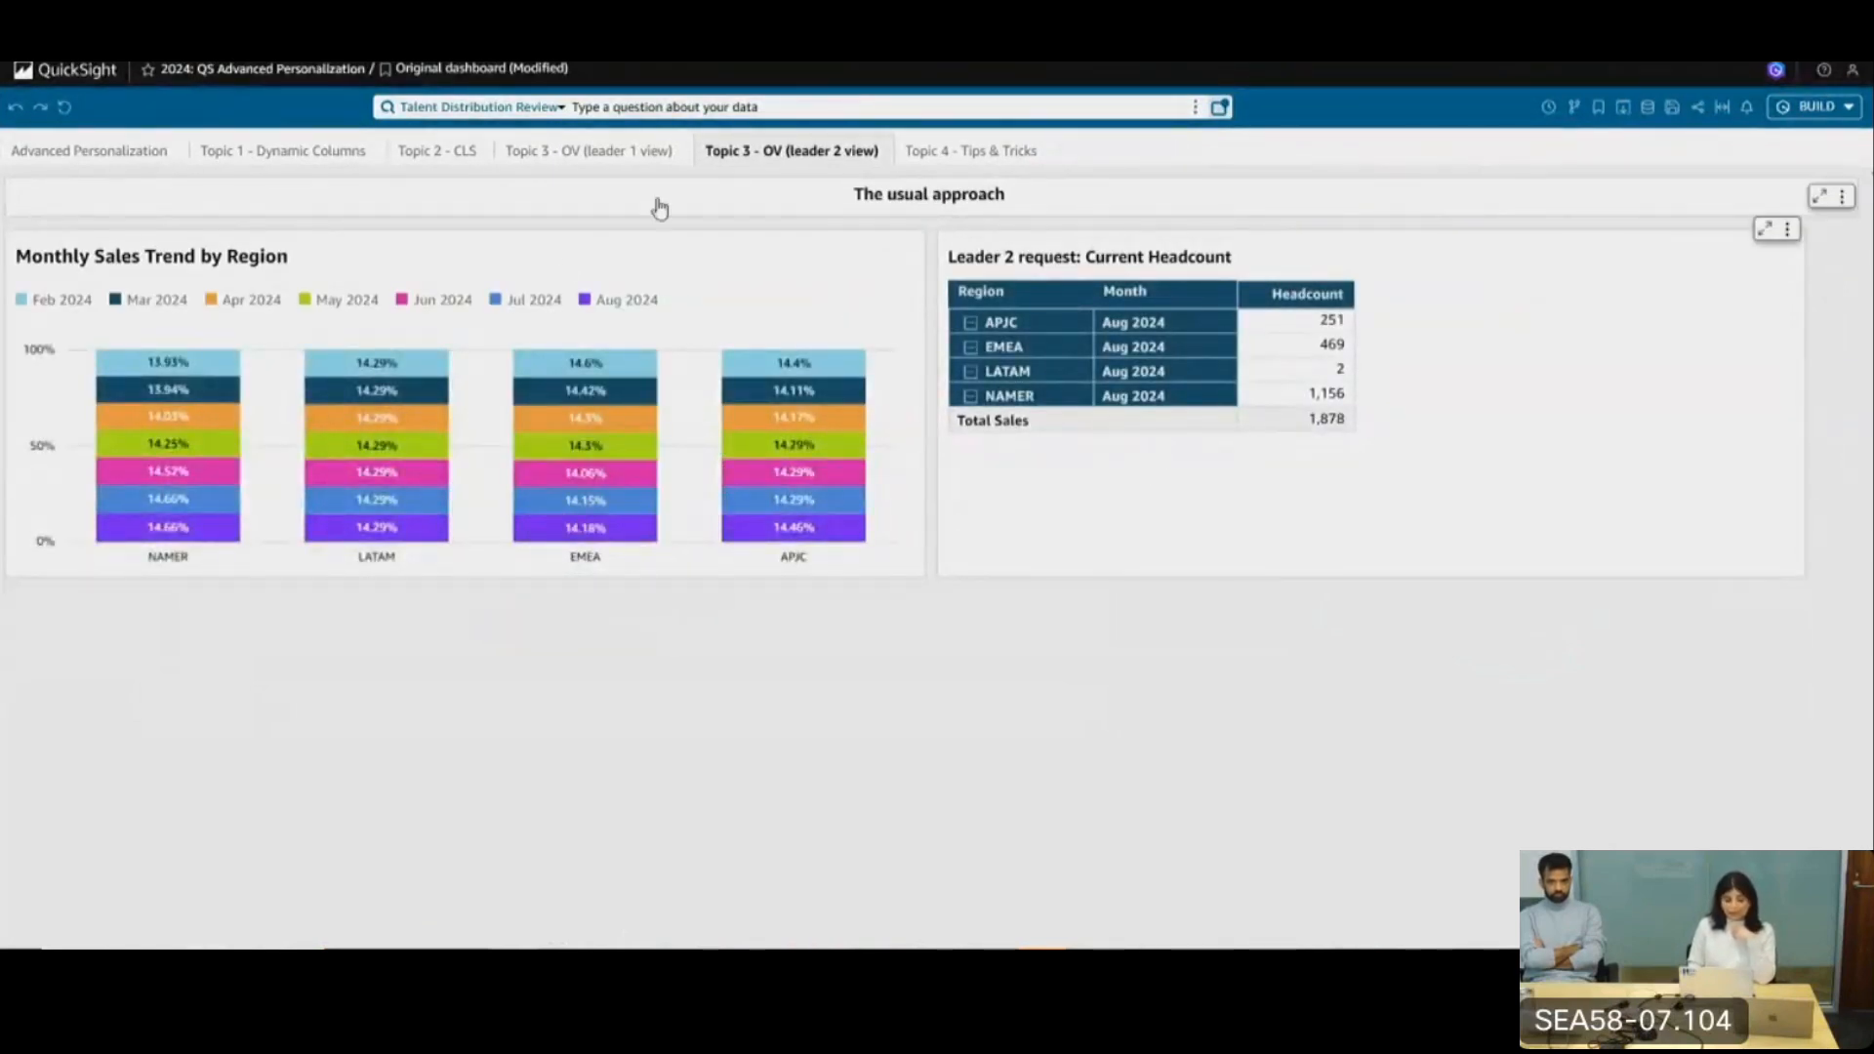
# In the published dashboard's Advanced Personalization sheet, set the Visual Type -Monthly vs Current control to Leader 1
pyautogui.click(88, 152)
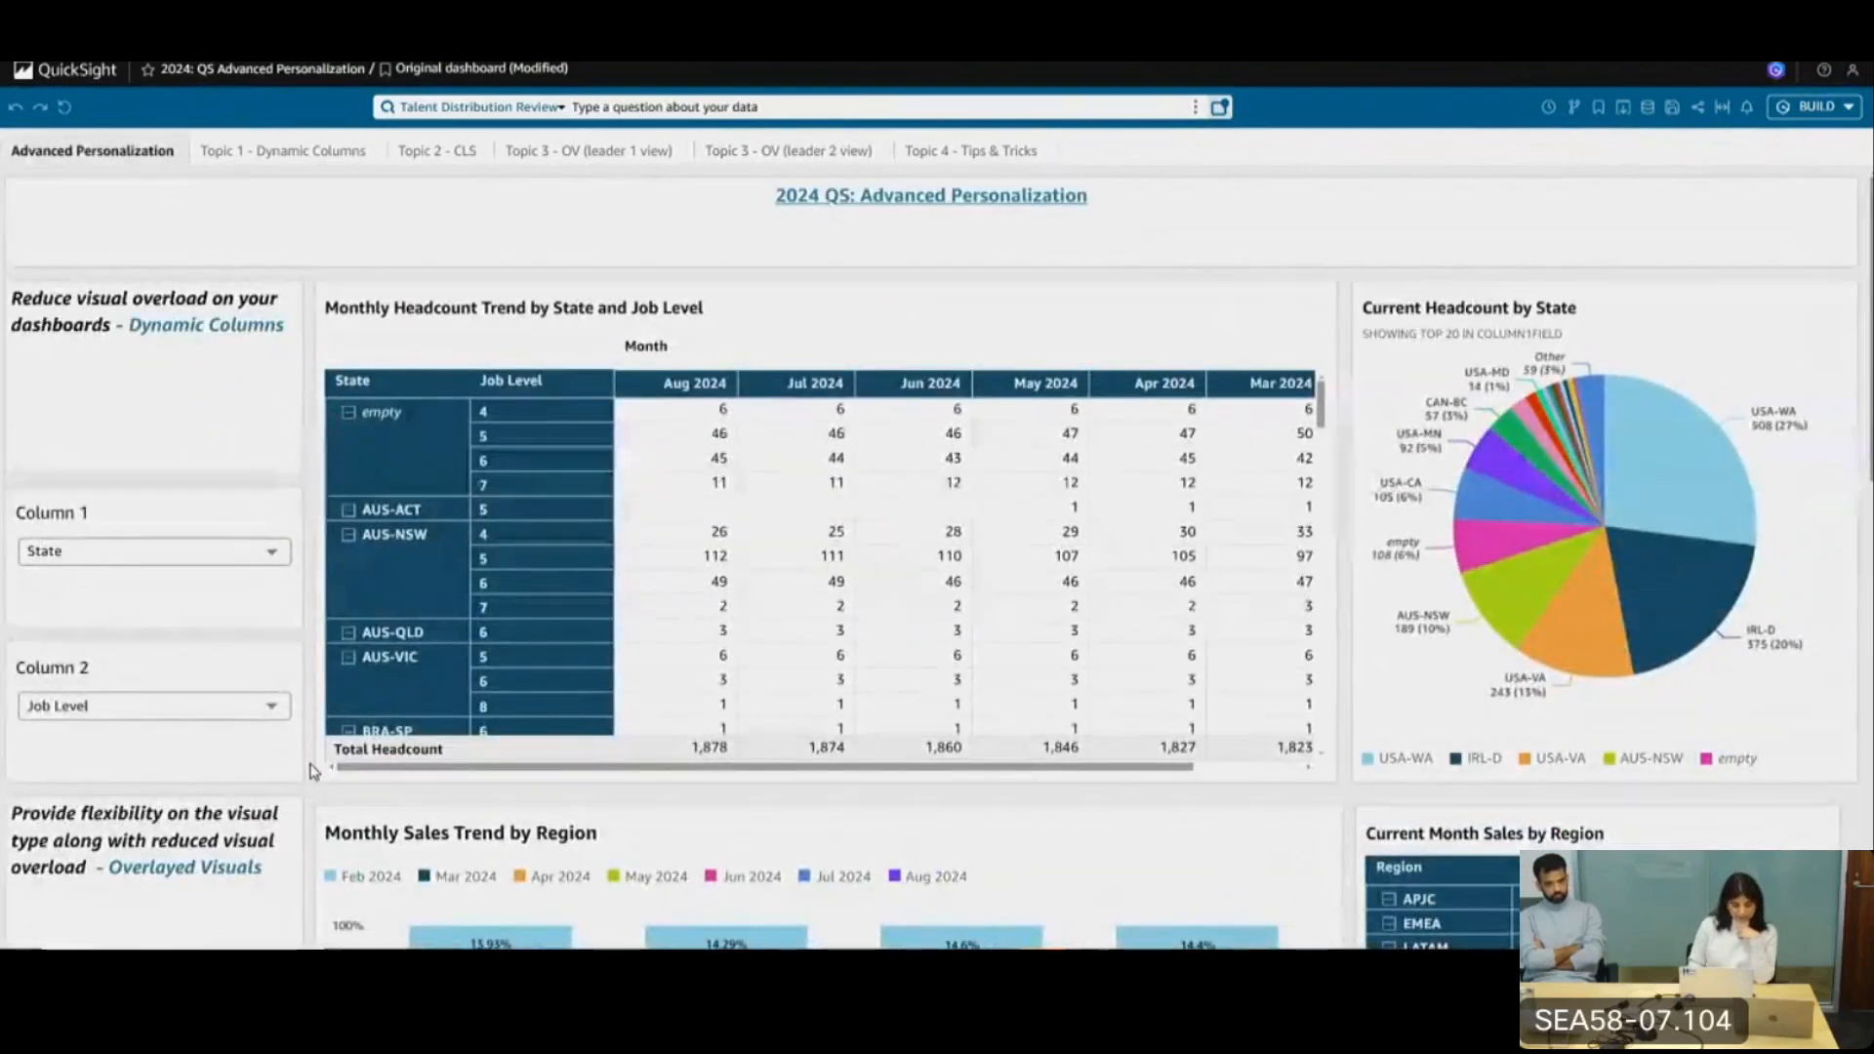
pyautogui.scroll(-5, 311, 771)
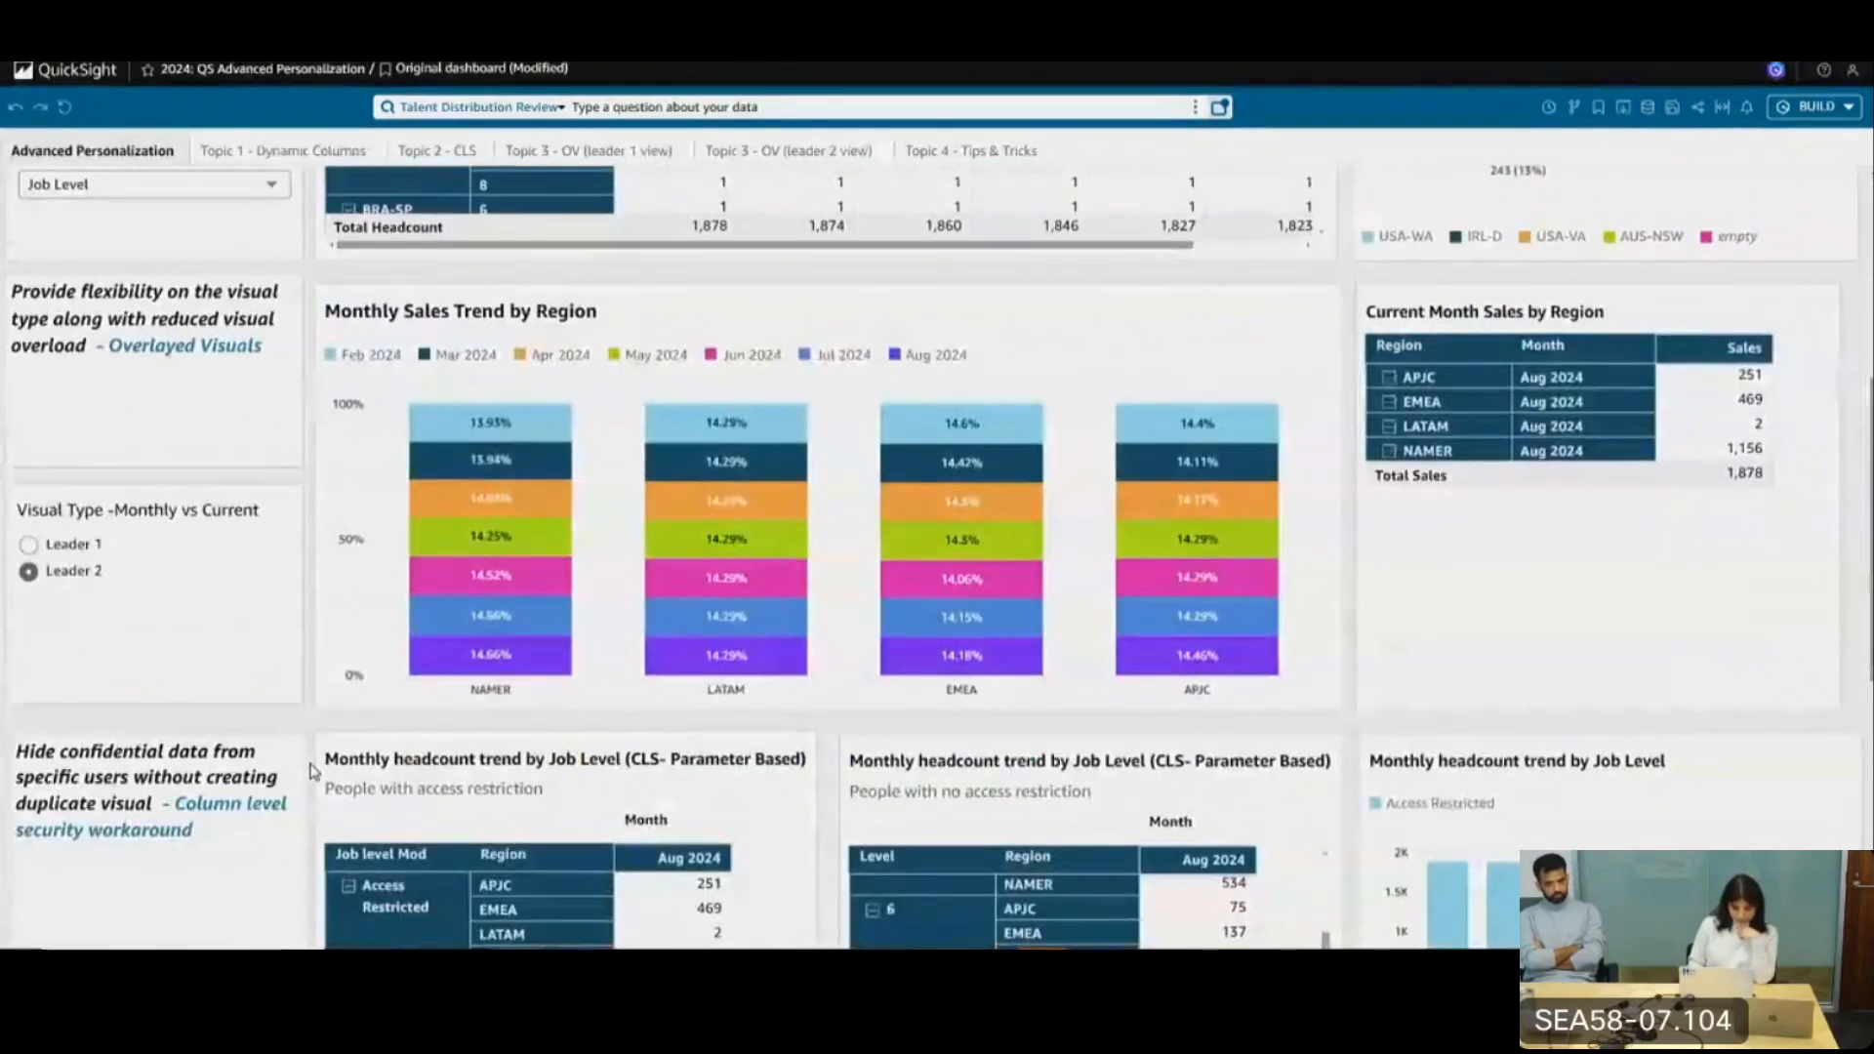
pyautogui.scroll(-1, 310, 771)
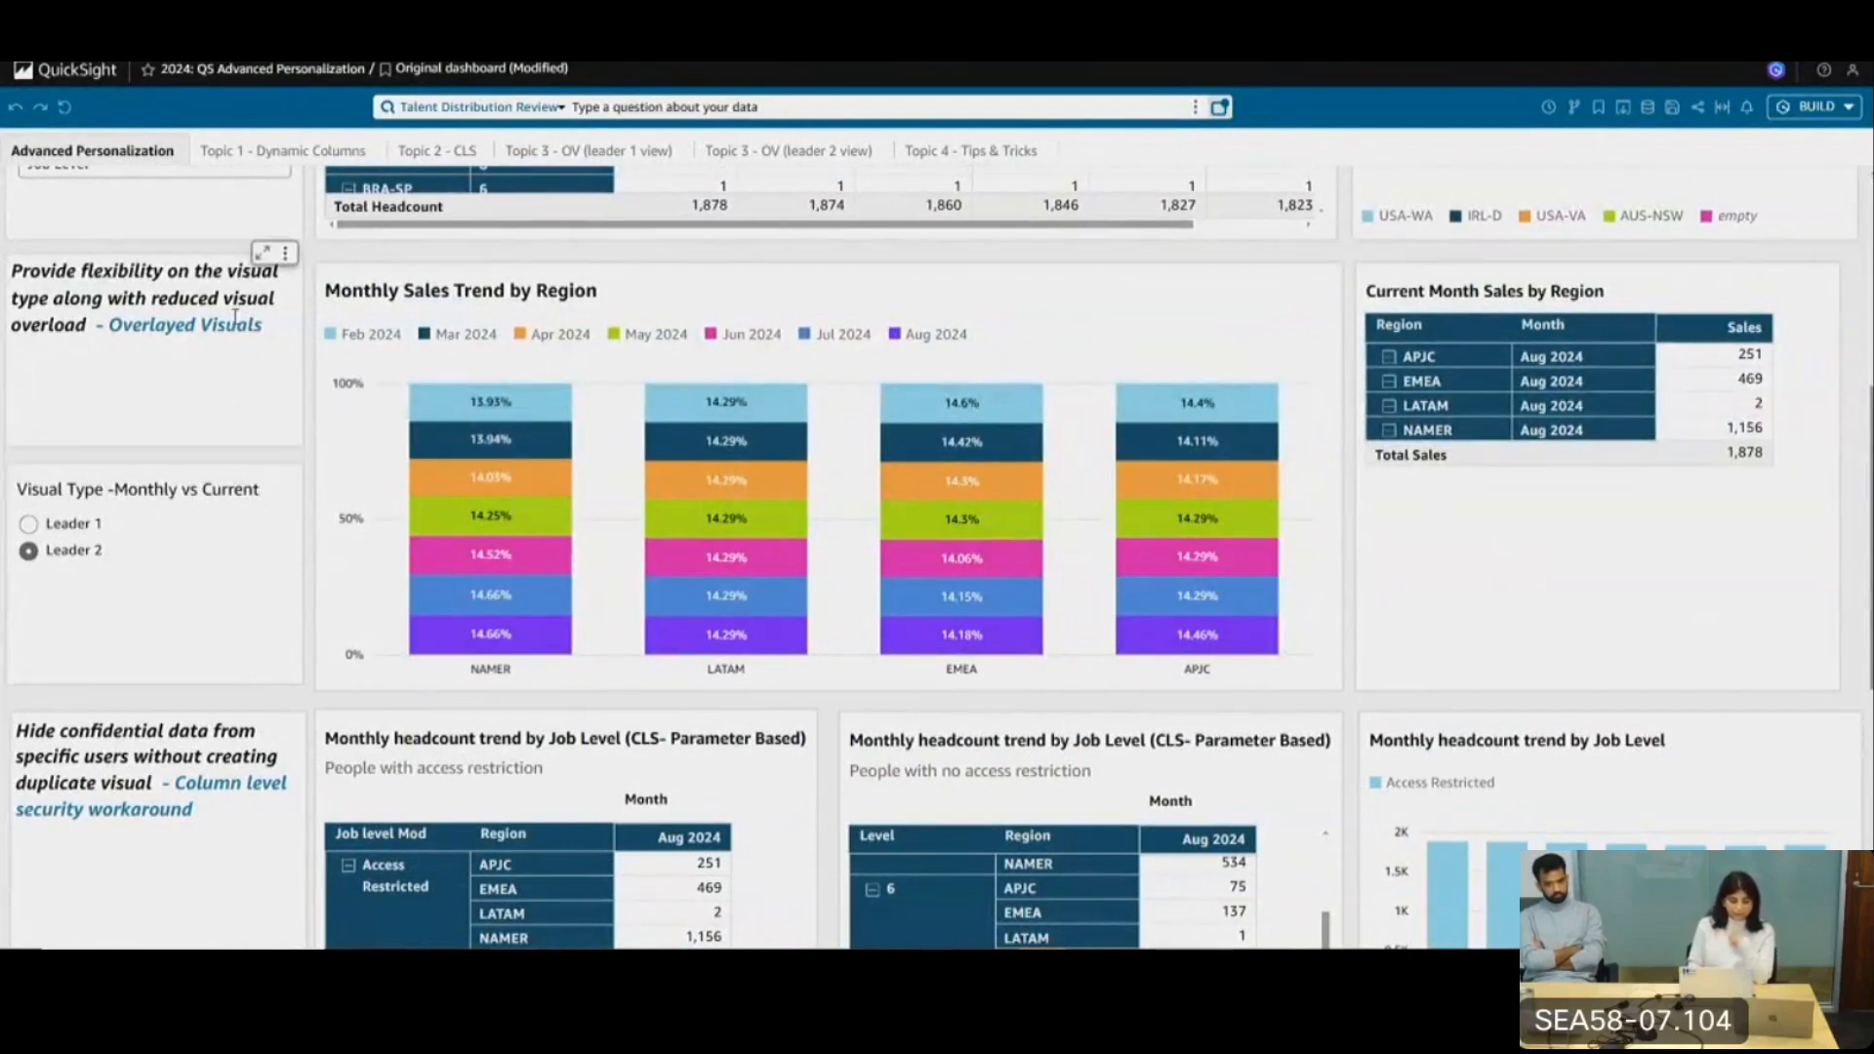
pyautogui.click(29, 528)
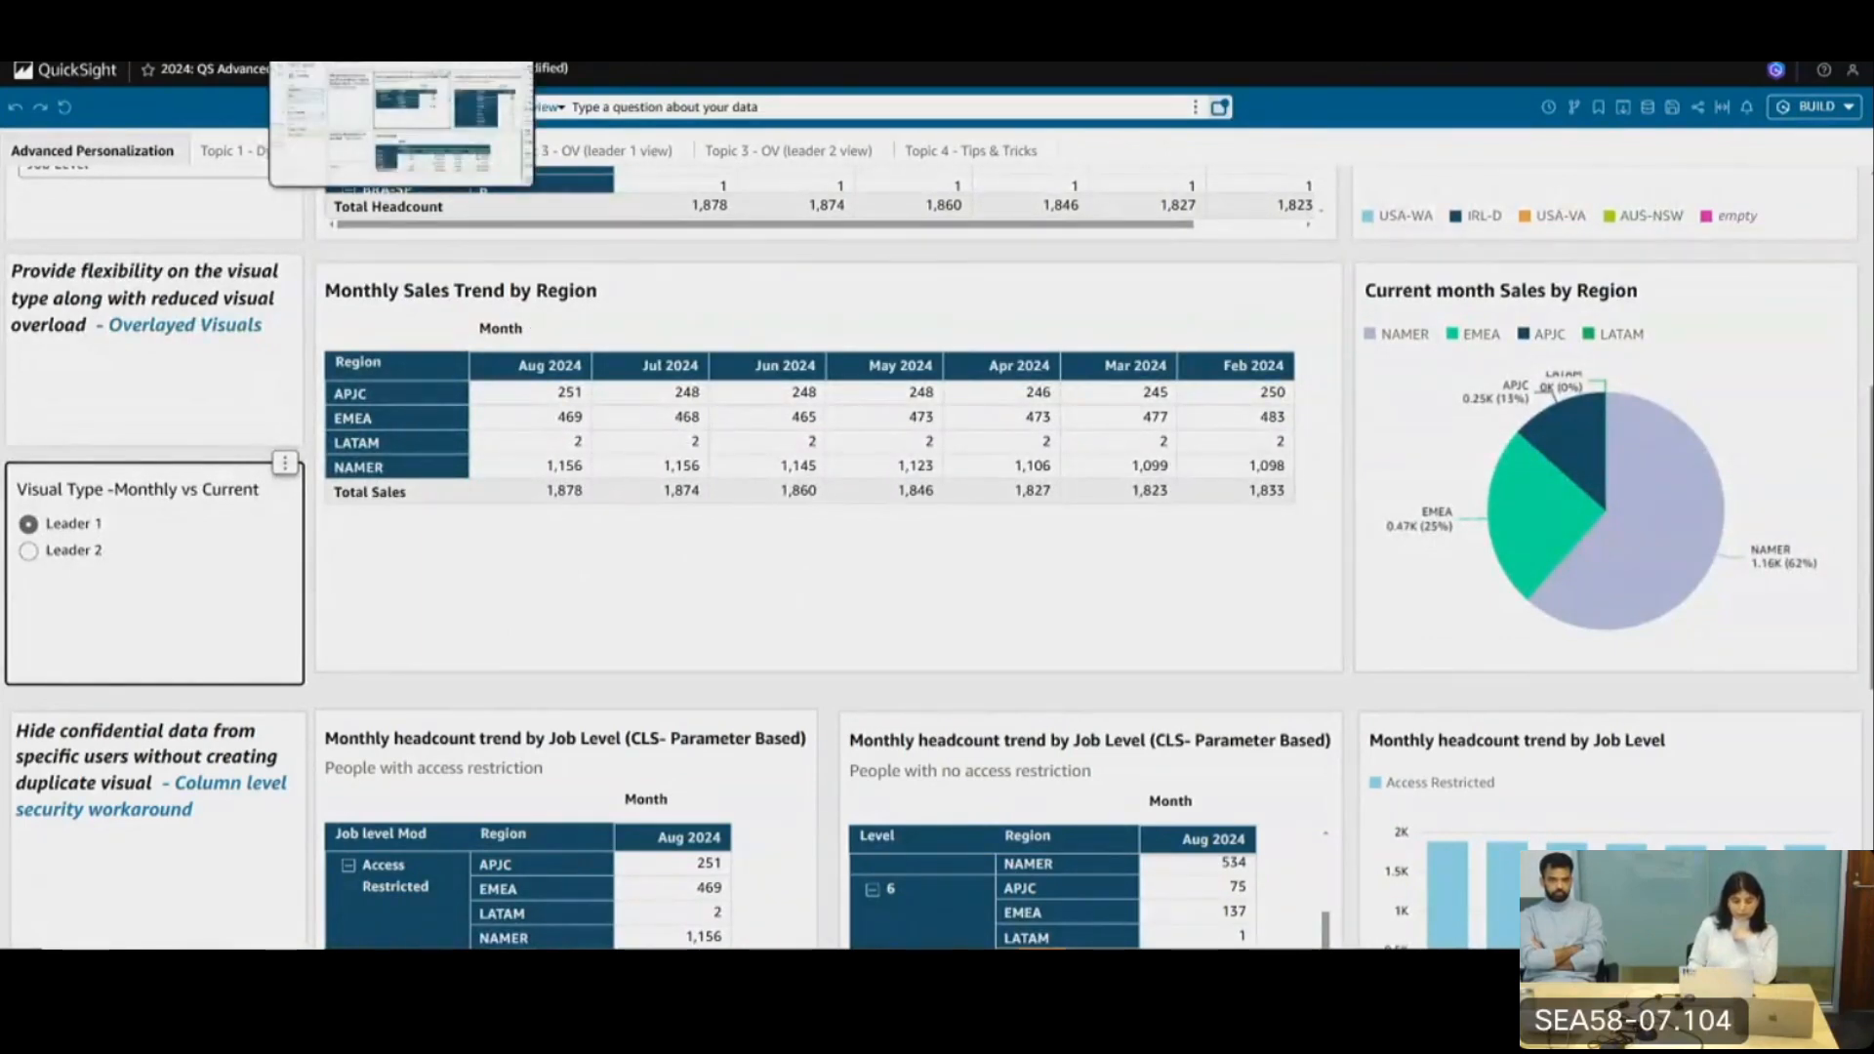
# Switch back to the analysis and clear the visual properties and dataset field list from around the Overlayed Visuals section
pyautogui.click(371, 39)
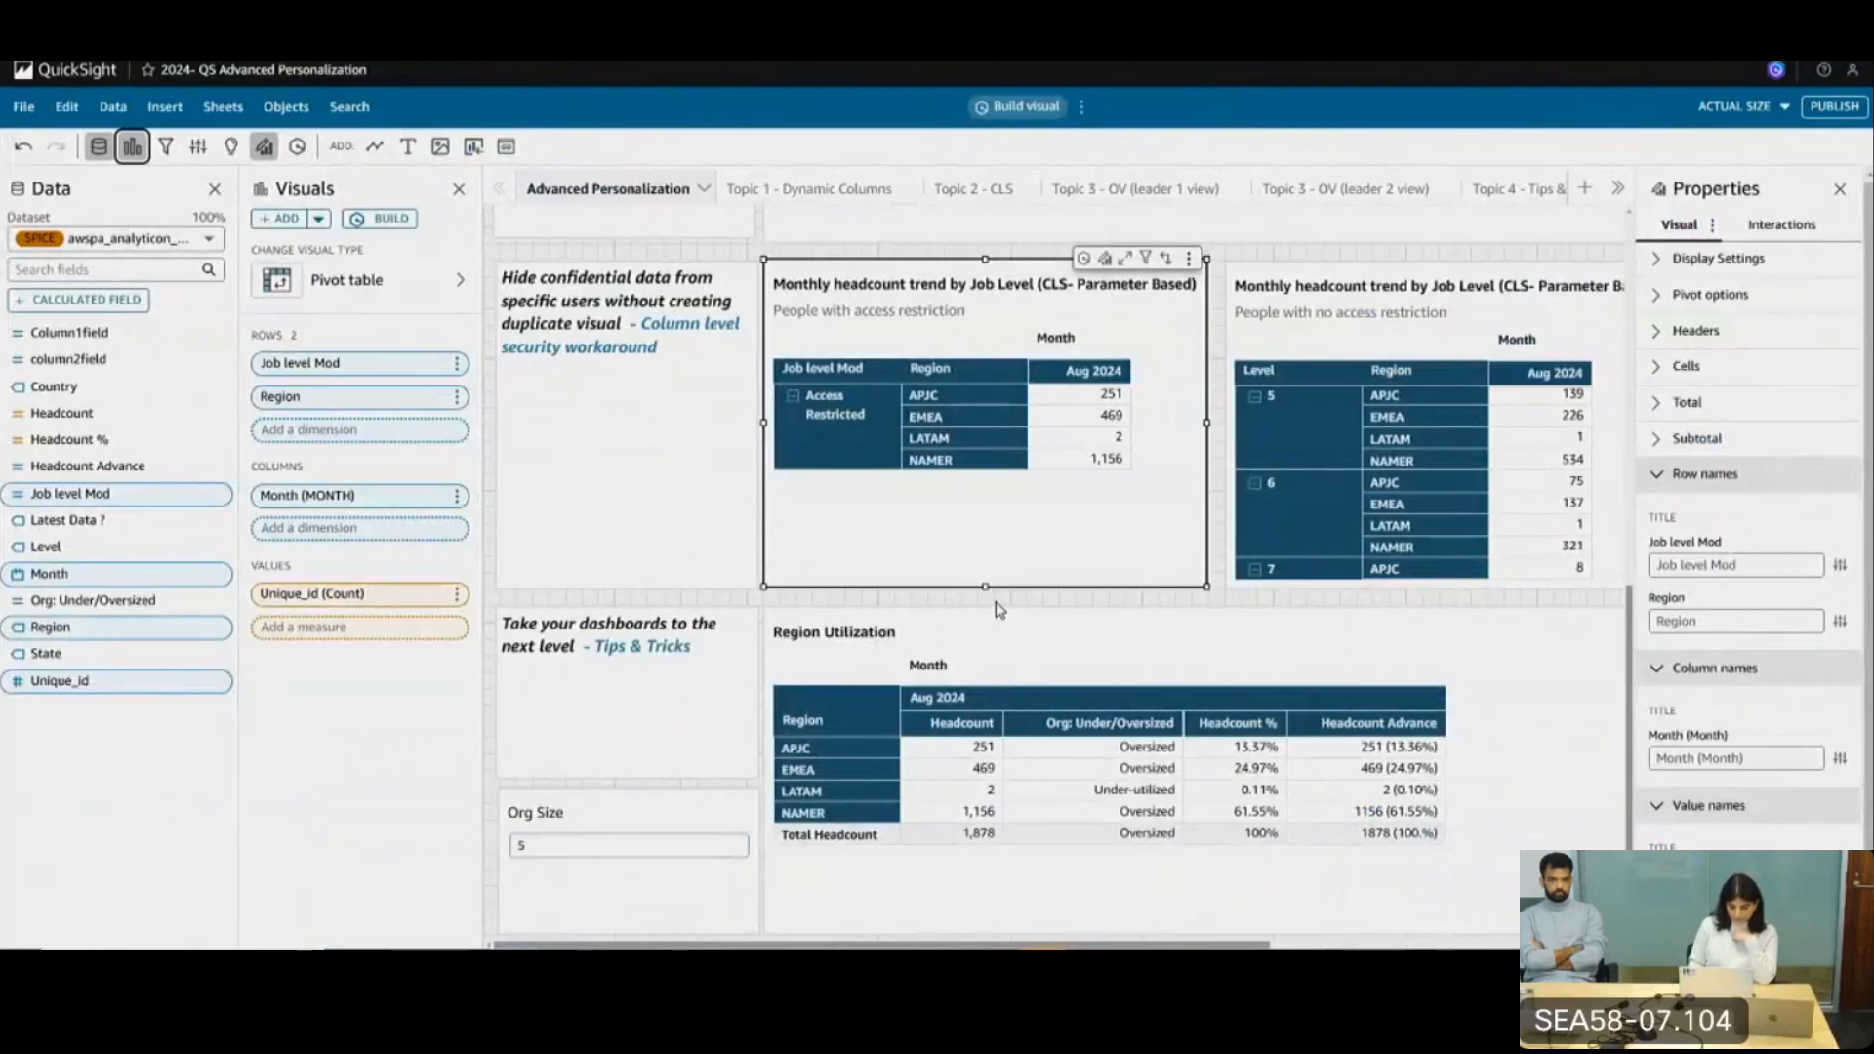
pyautogui.scroll(1, 997, 609)
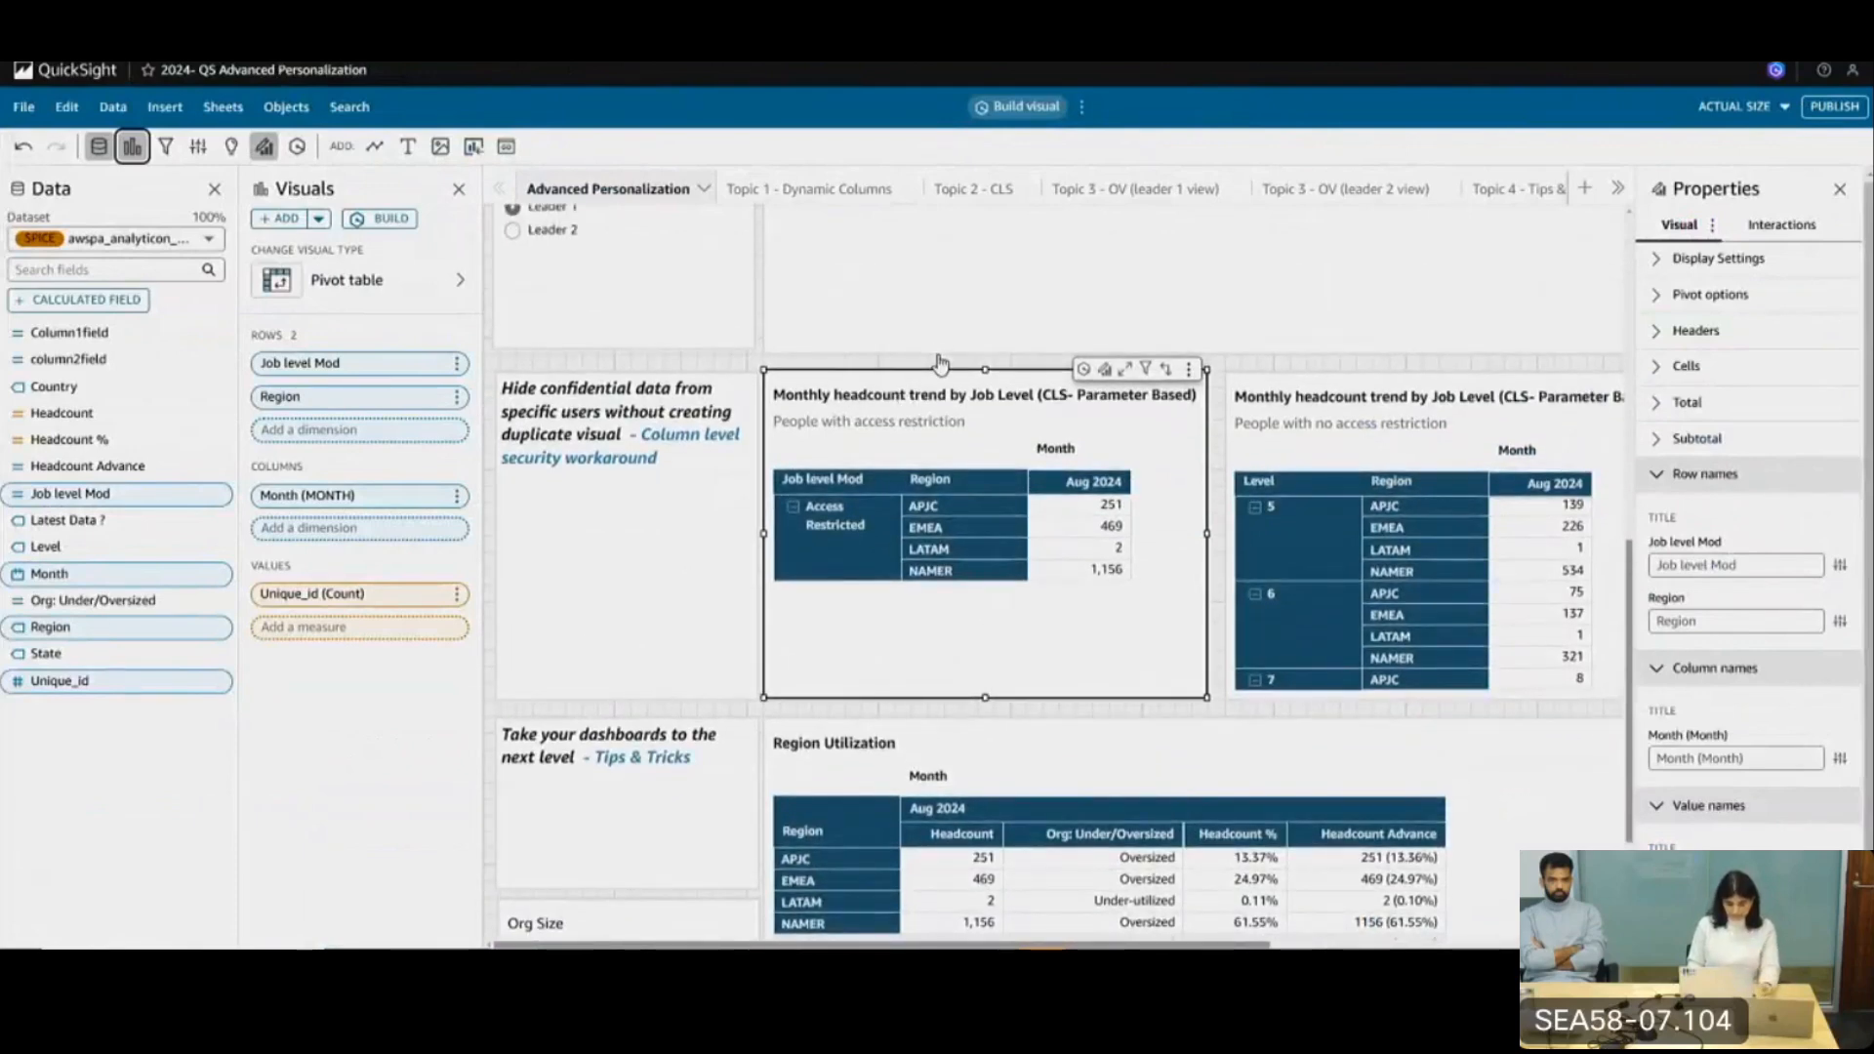
pyautogui.scroll(4, 940, 363)
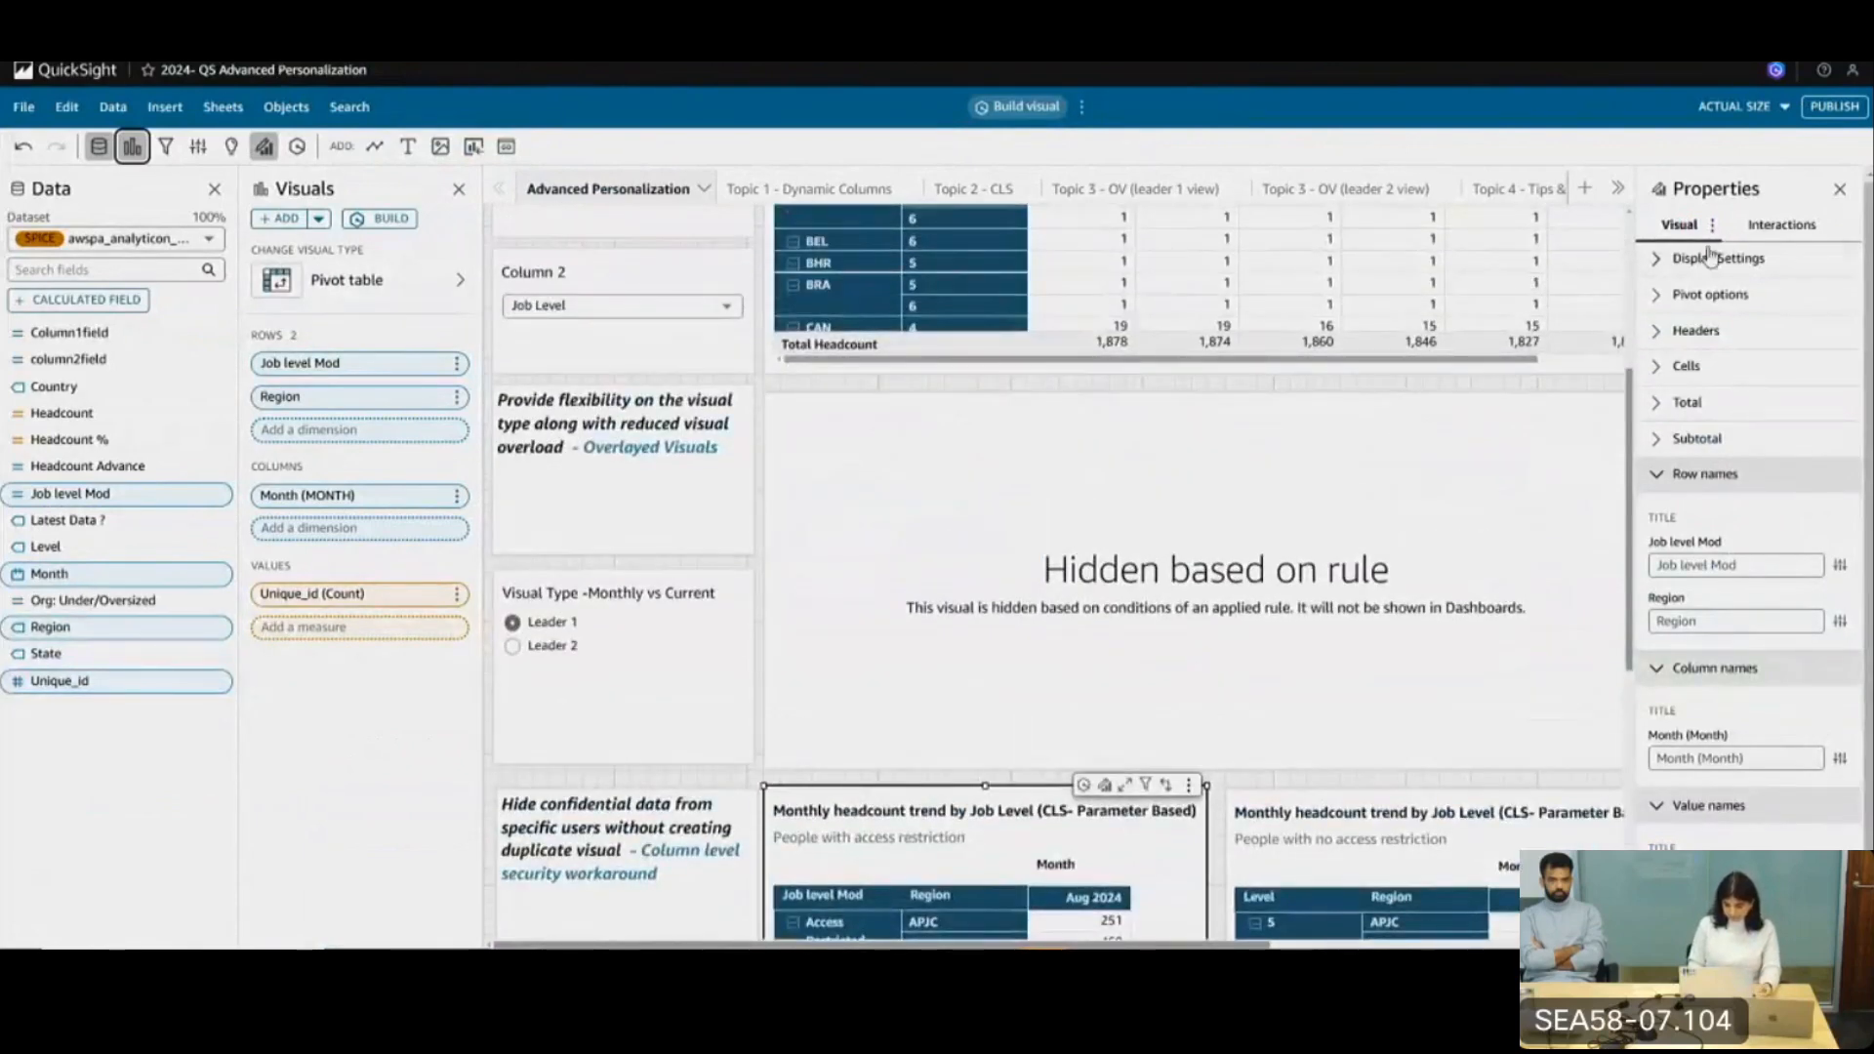
pyautogui.click(1839, 189)
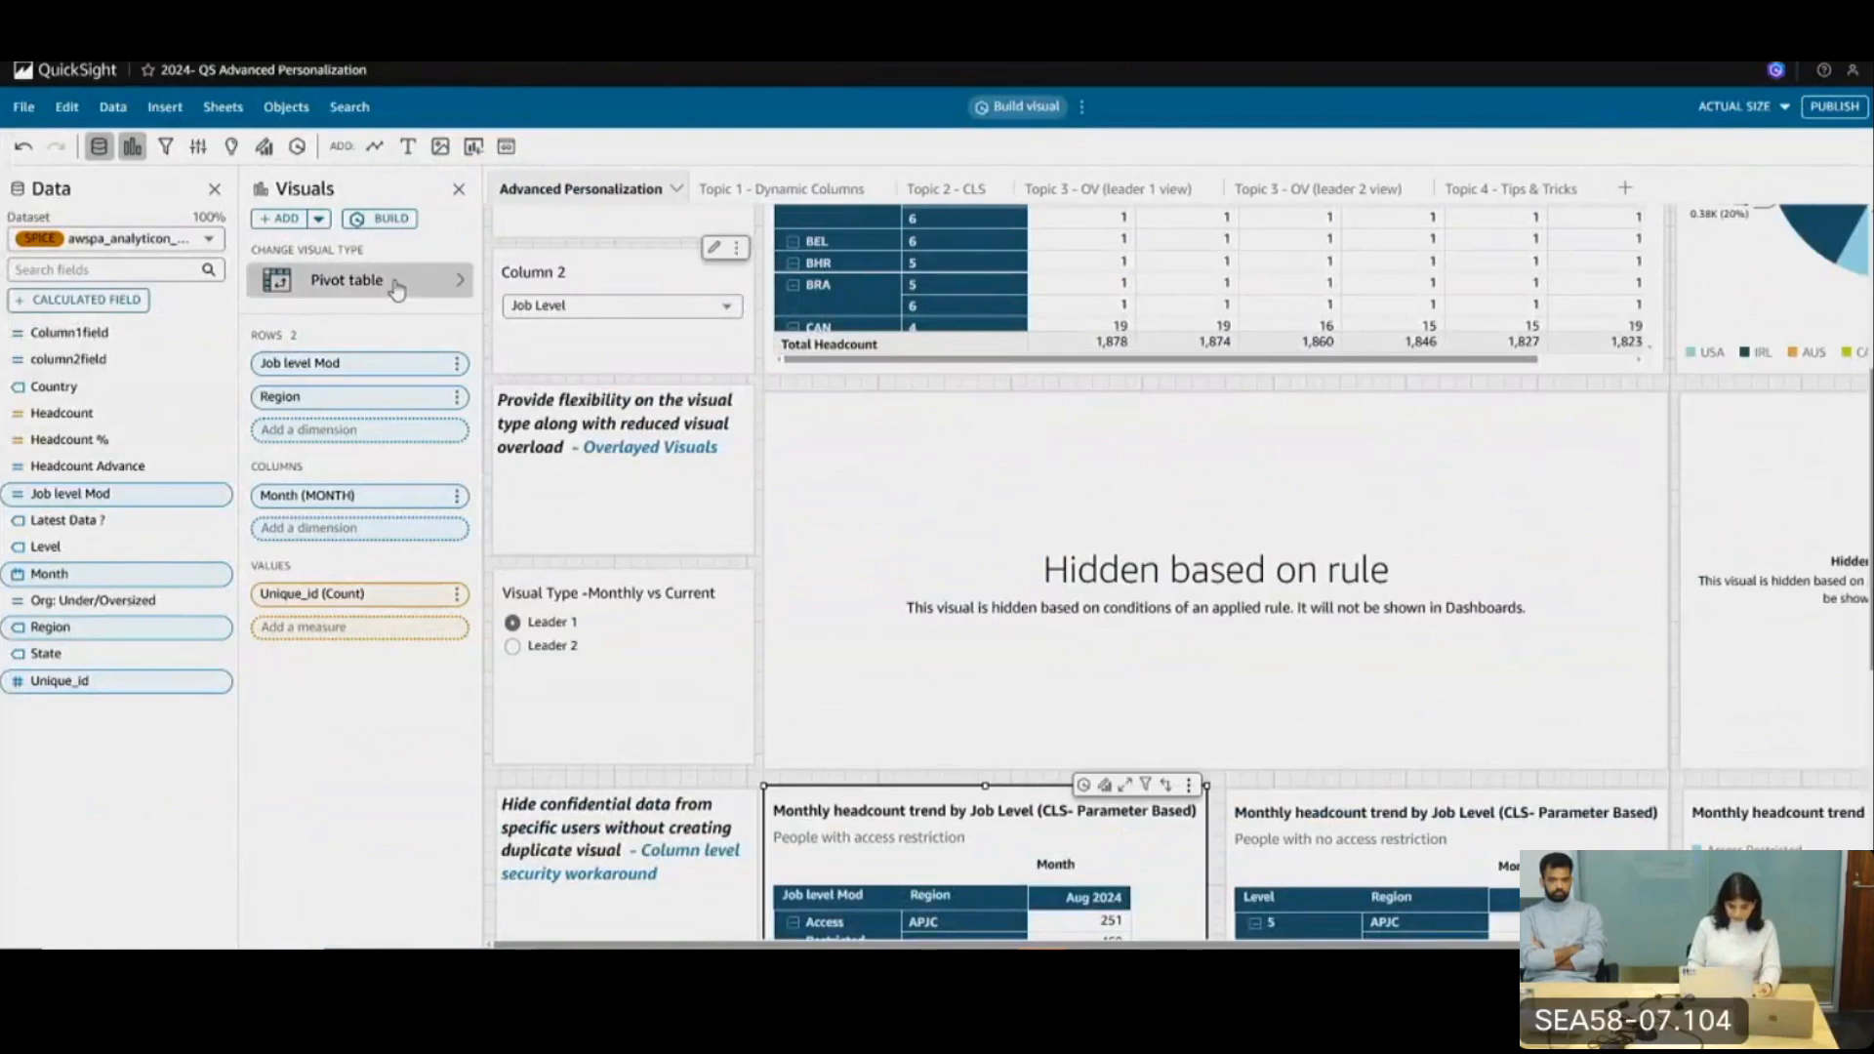
pyautogui.click(215, 191)
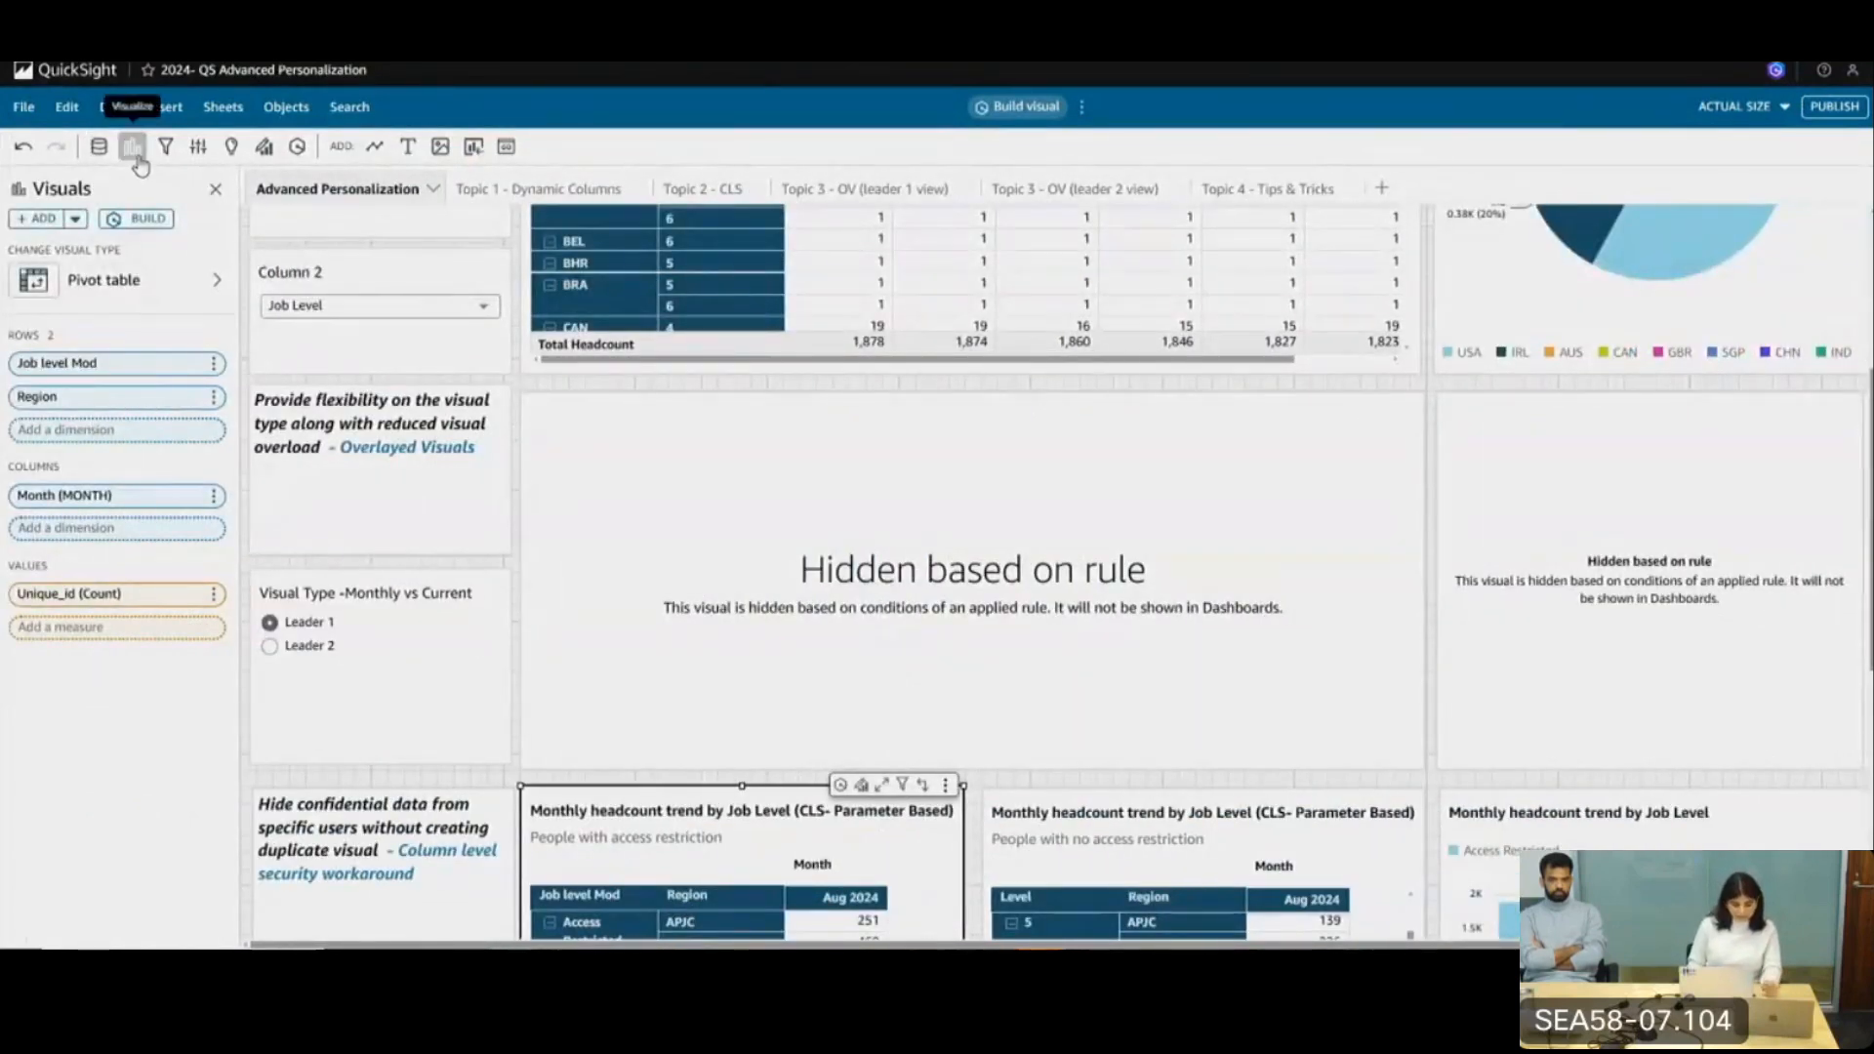
# Inspect the visualtype parameter's data type, static default value and advanced settings, and close it without applying changes
pyautogui.click(198, 148)
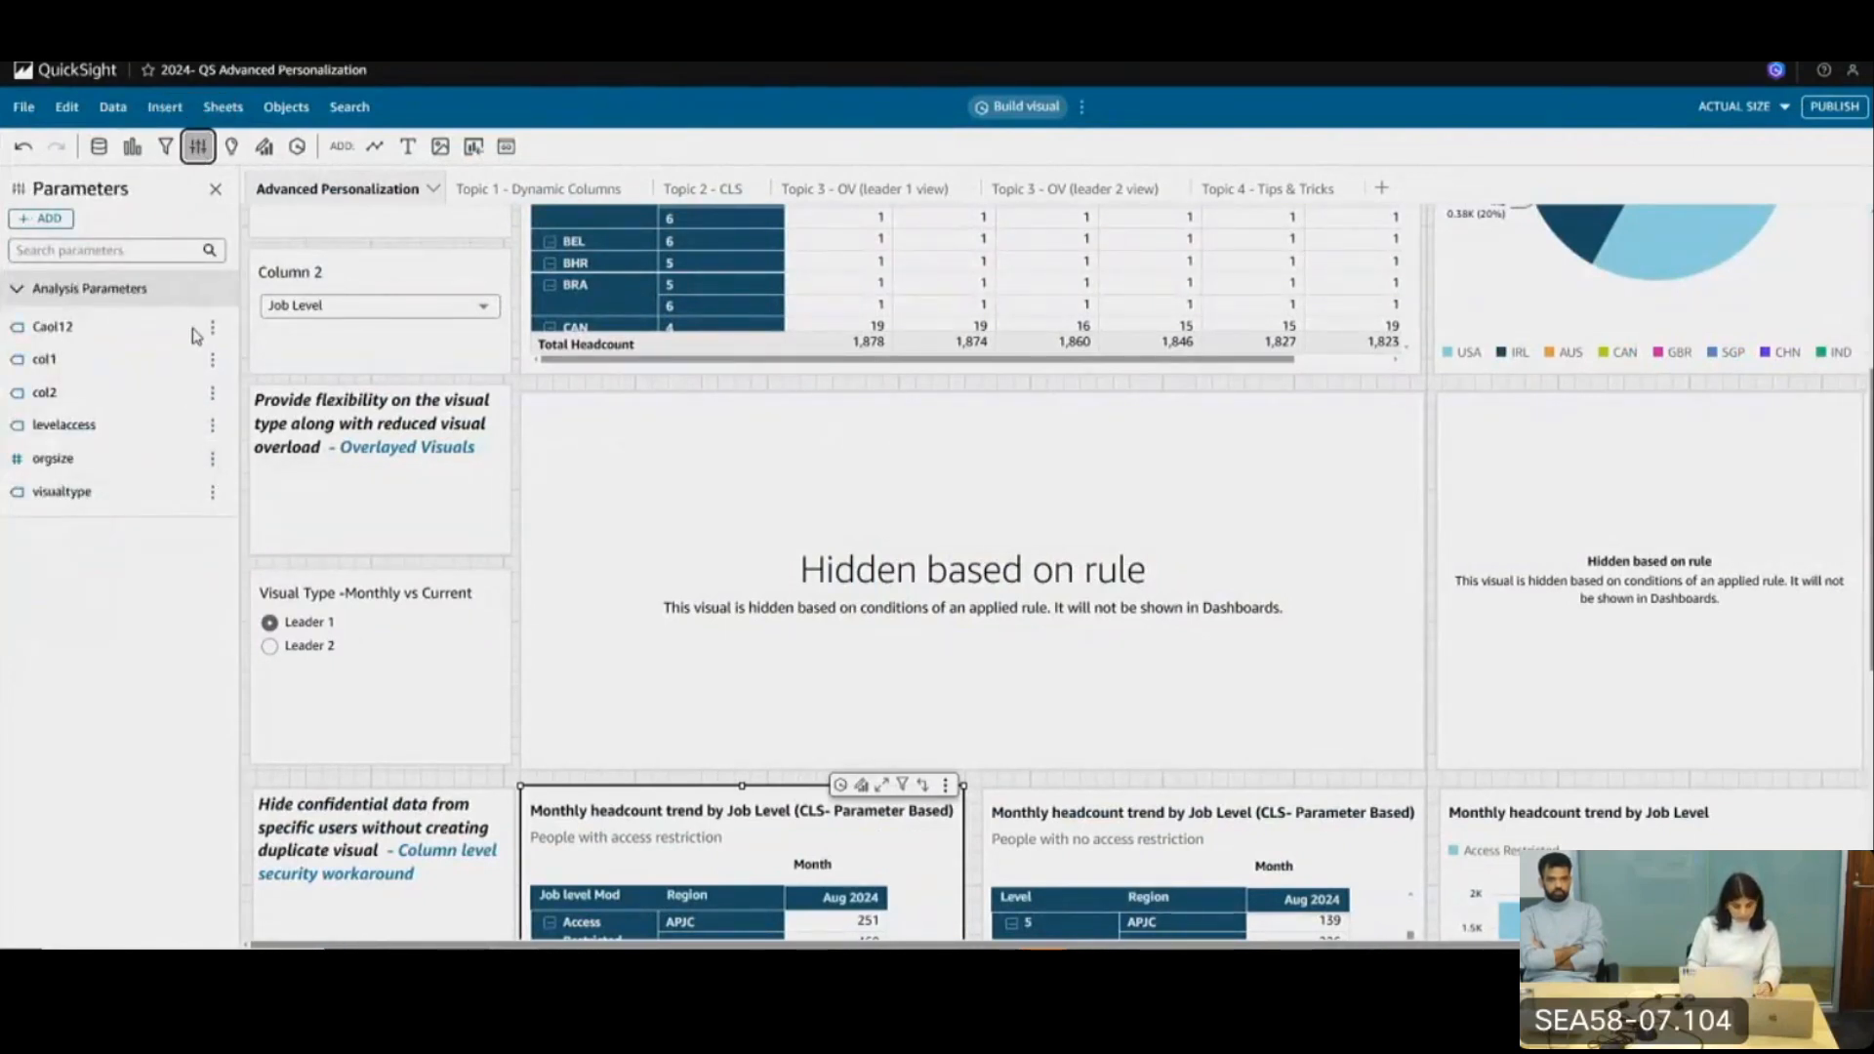
pyautogui.click(213, 492)
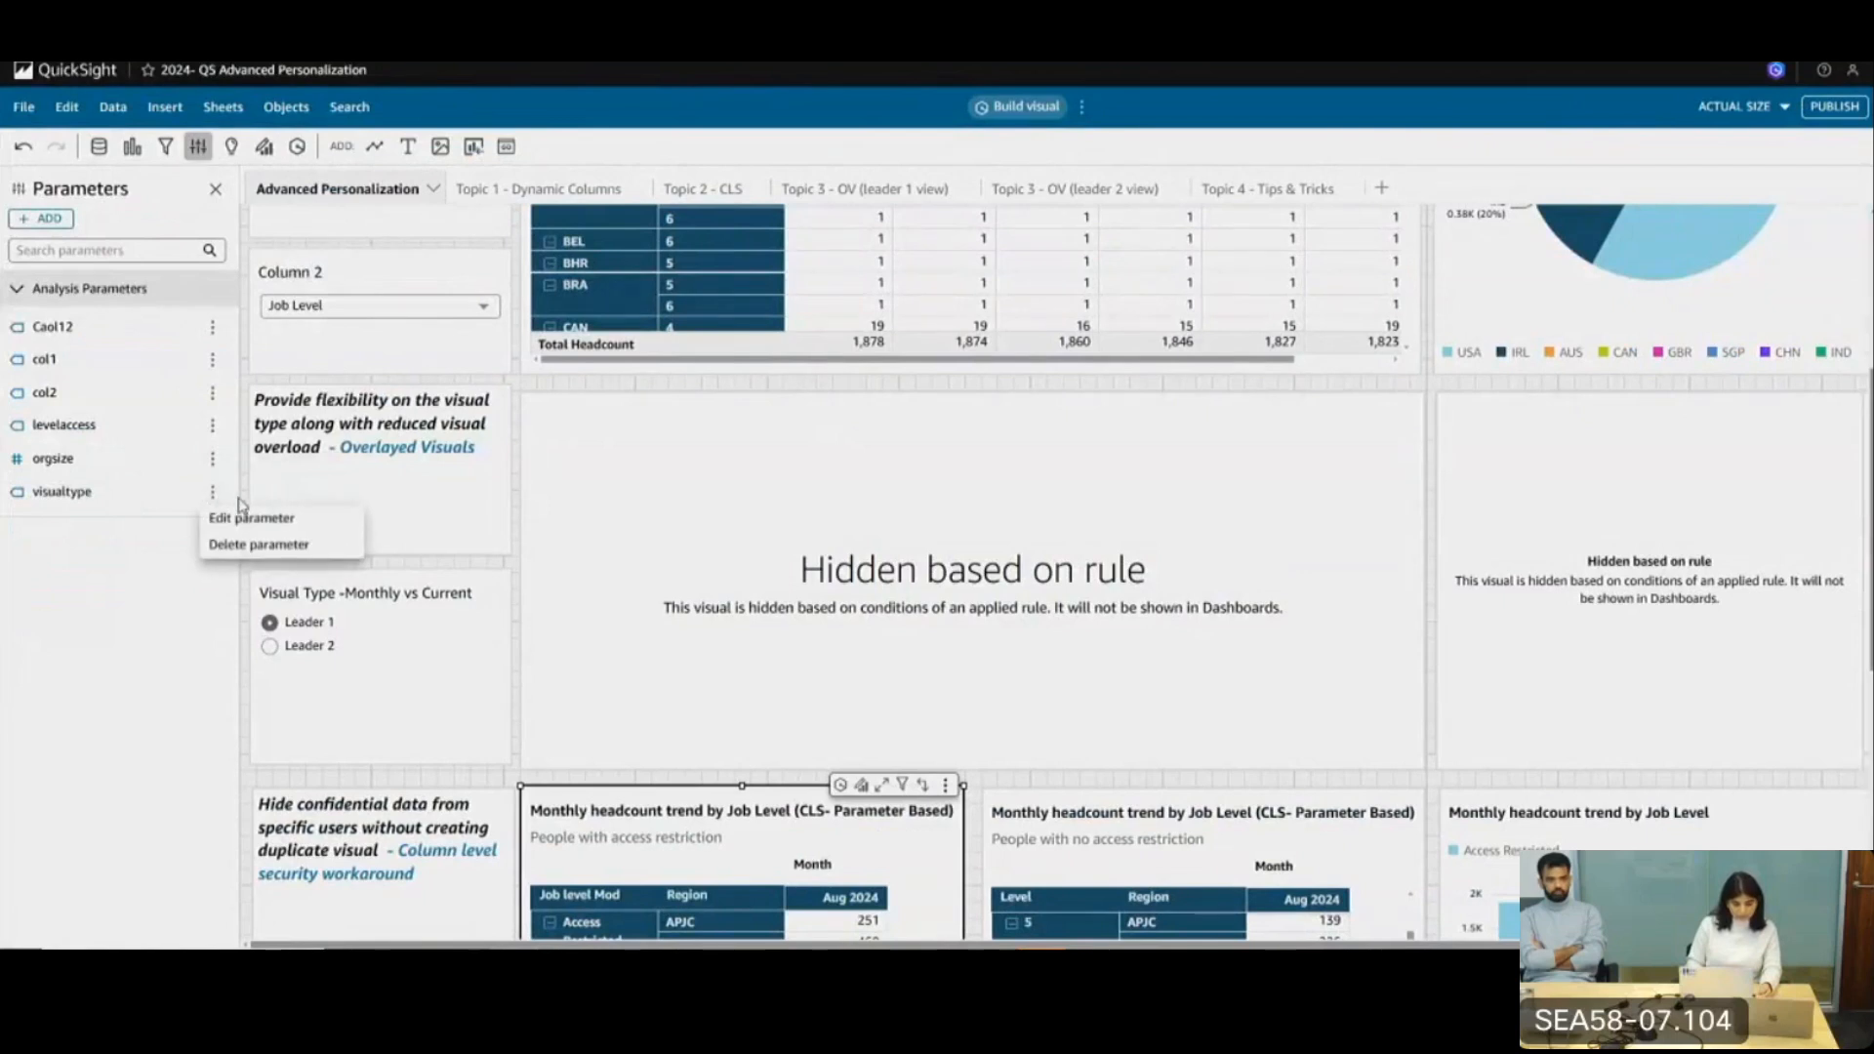
pyautogui.click(251, 519)
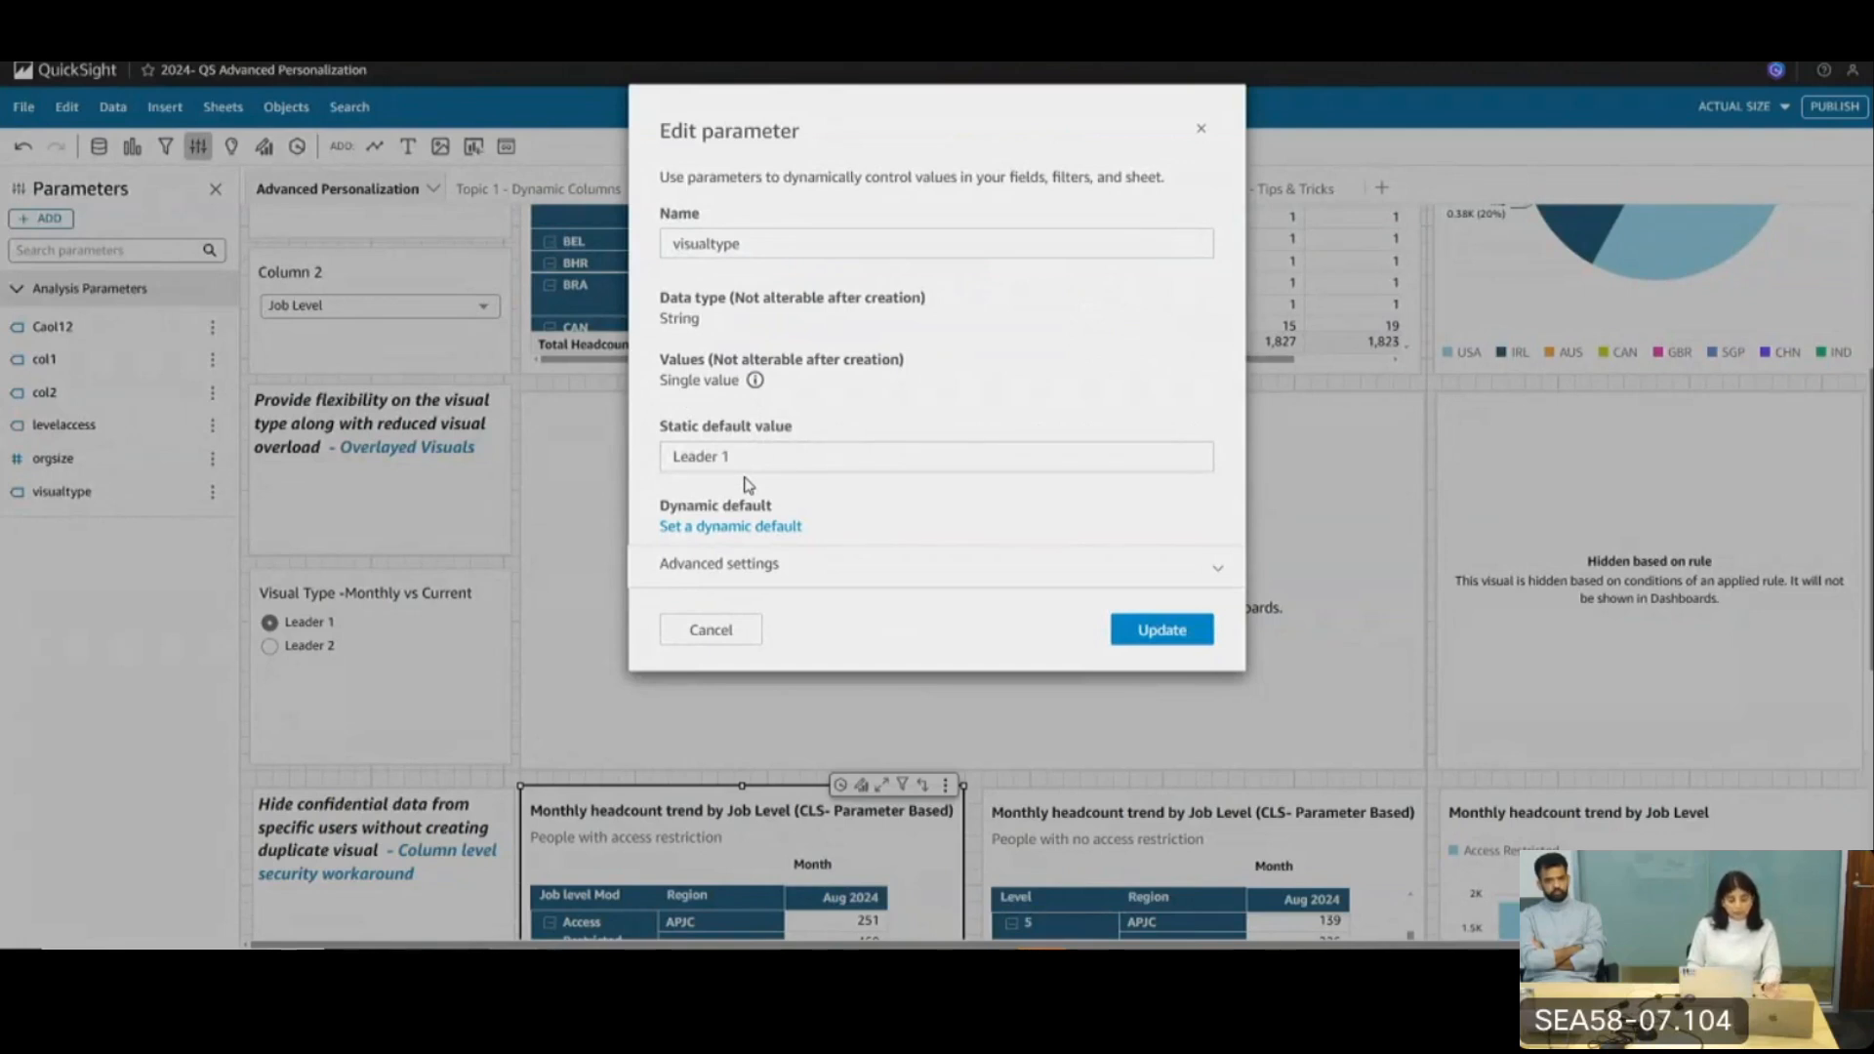
pyautogui.click(774, 576)
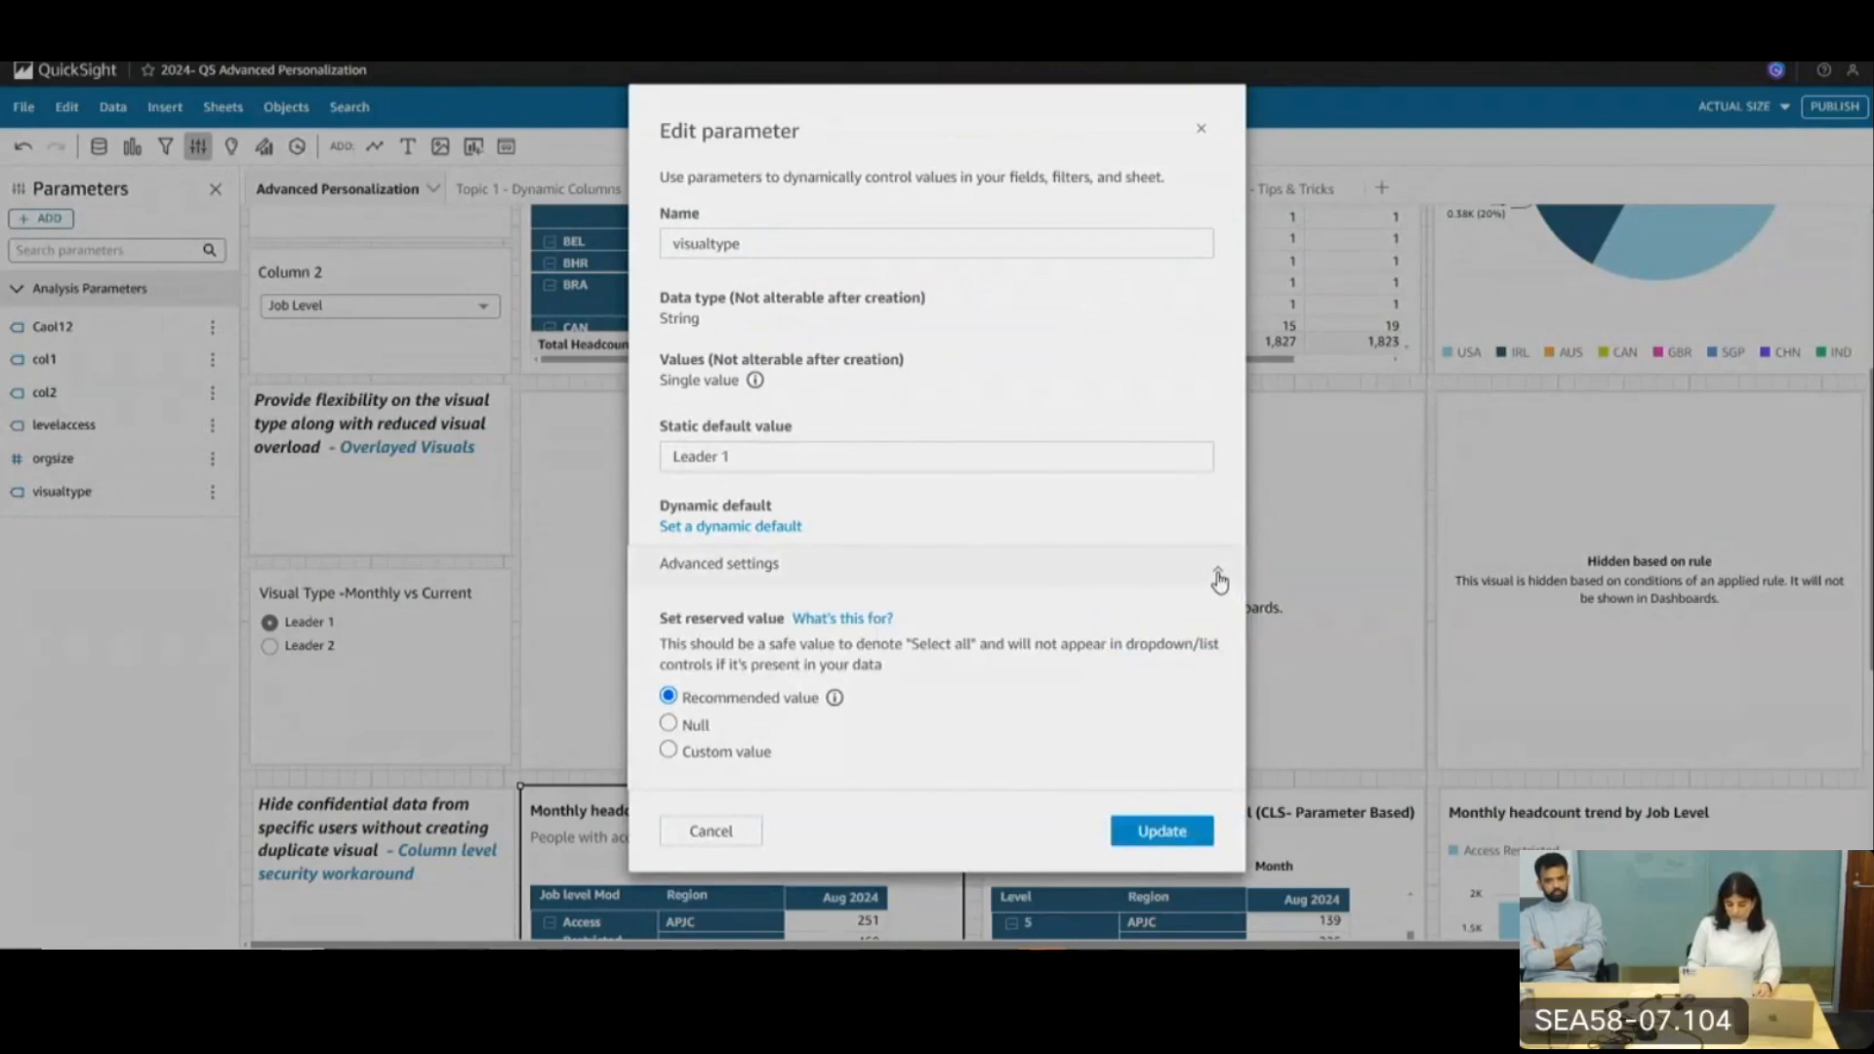
pyautogui.click(1218, 576)
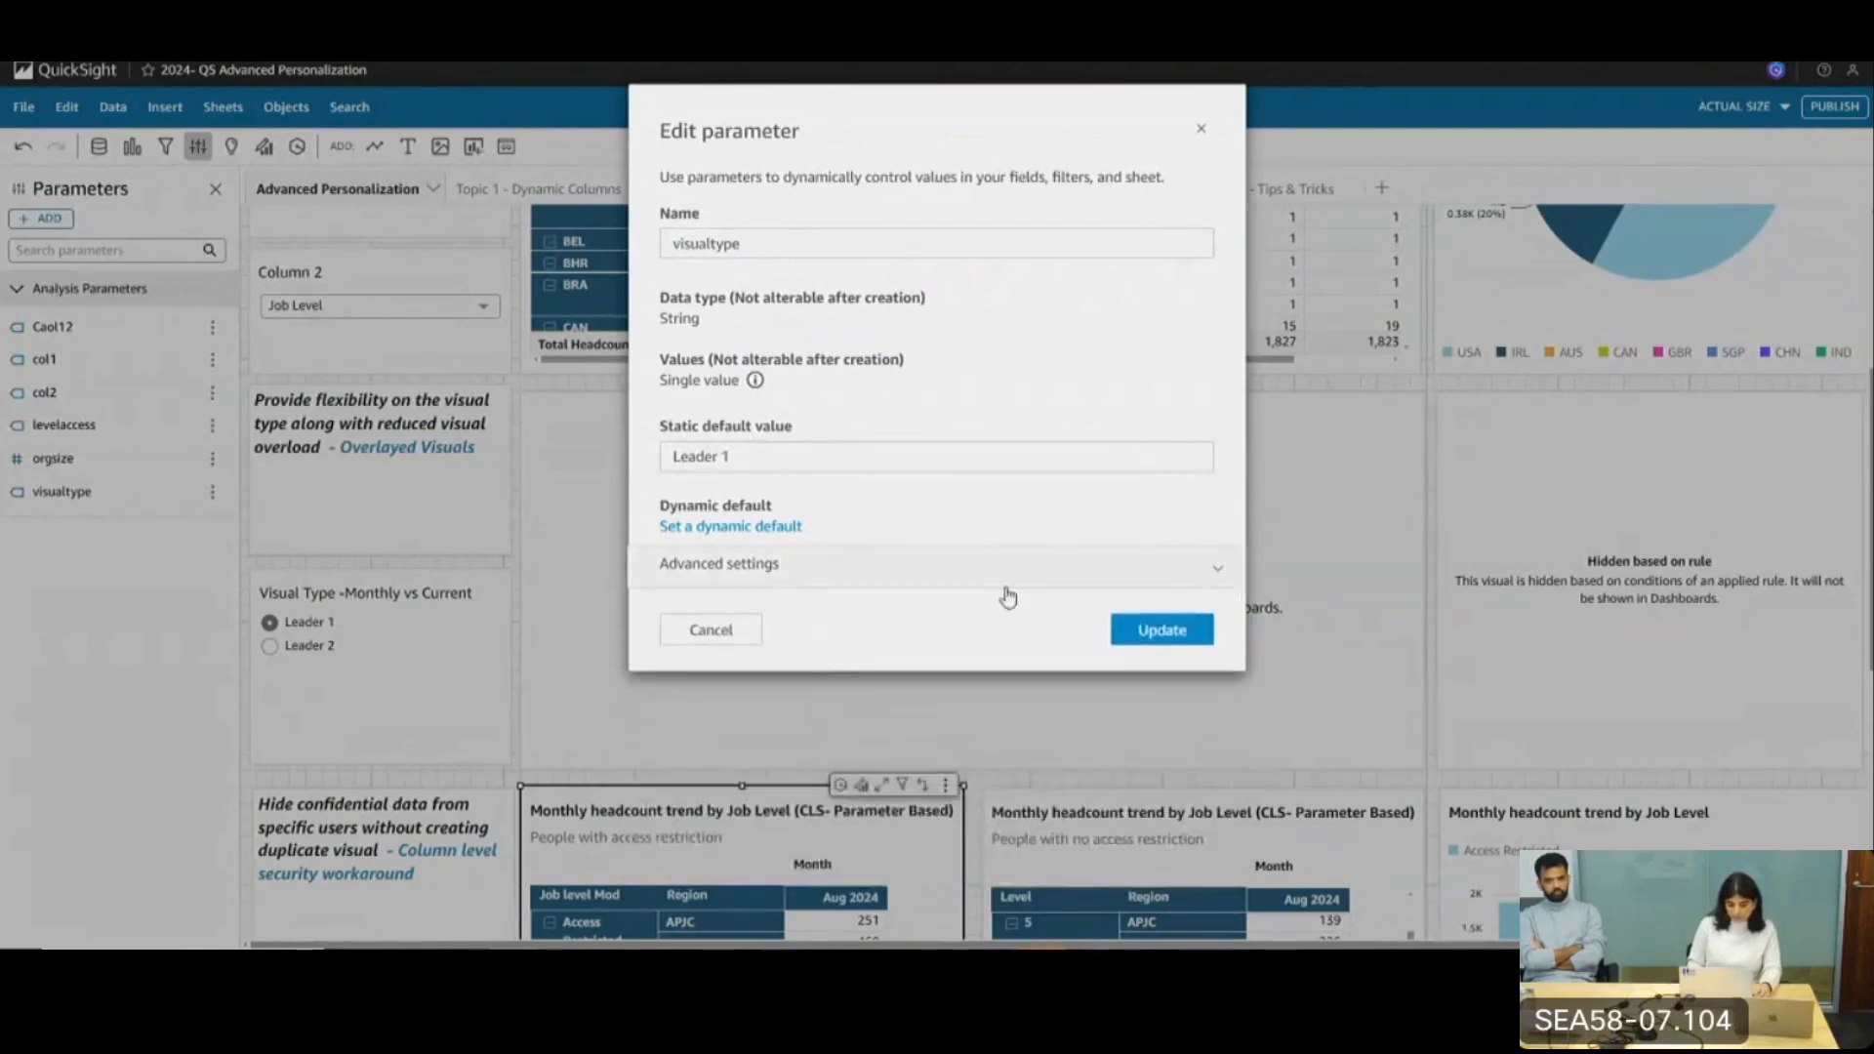
pyautogui.click(710, 631)
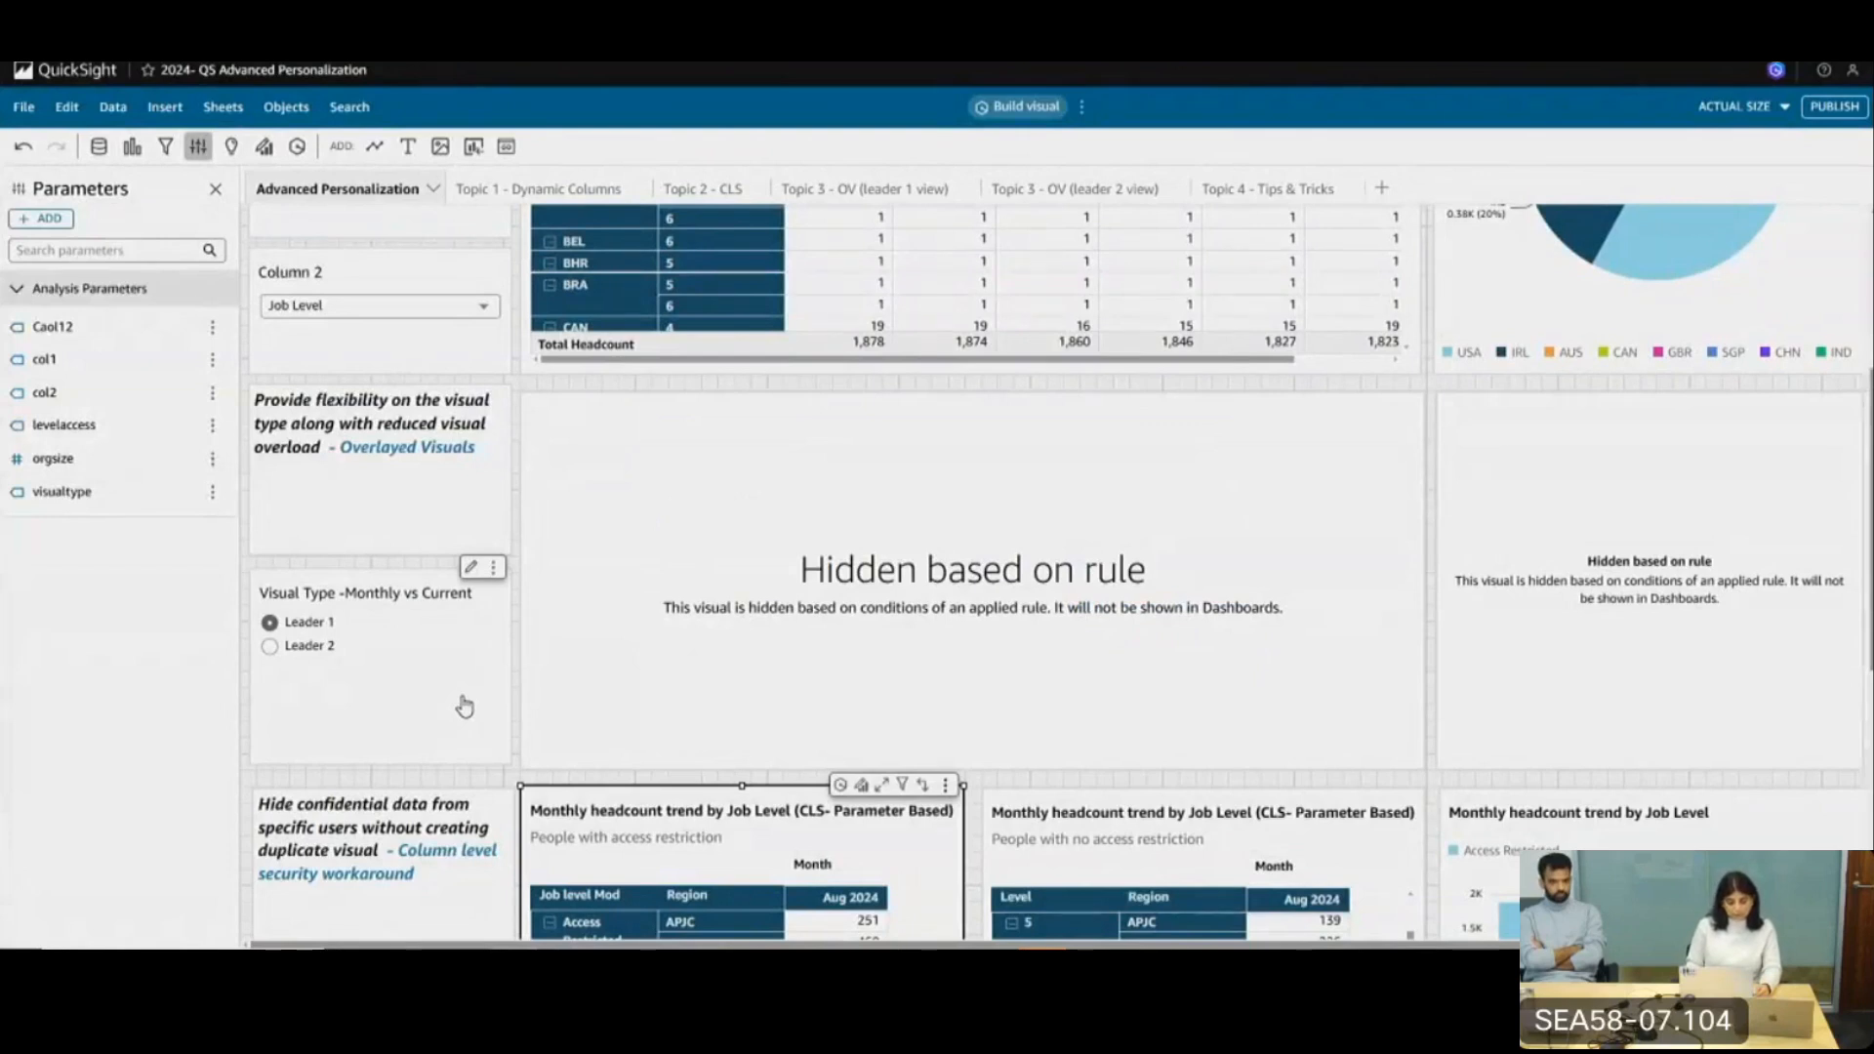
# Review the control options of the Visual Type -Monthly vs Current control, including its type and specific values
pyautogui.click(464, 706)
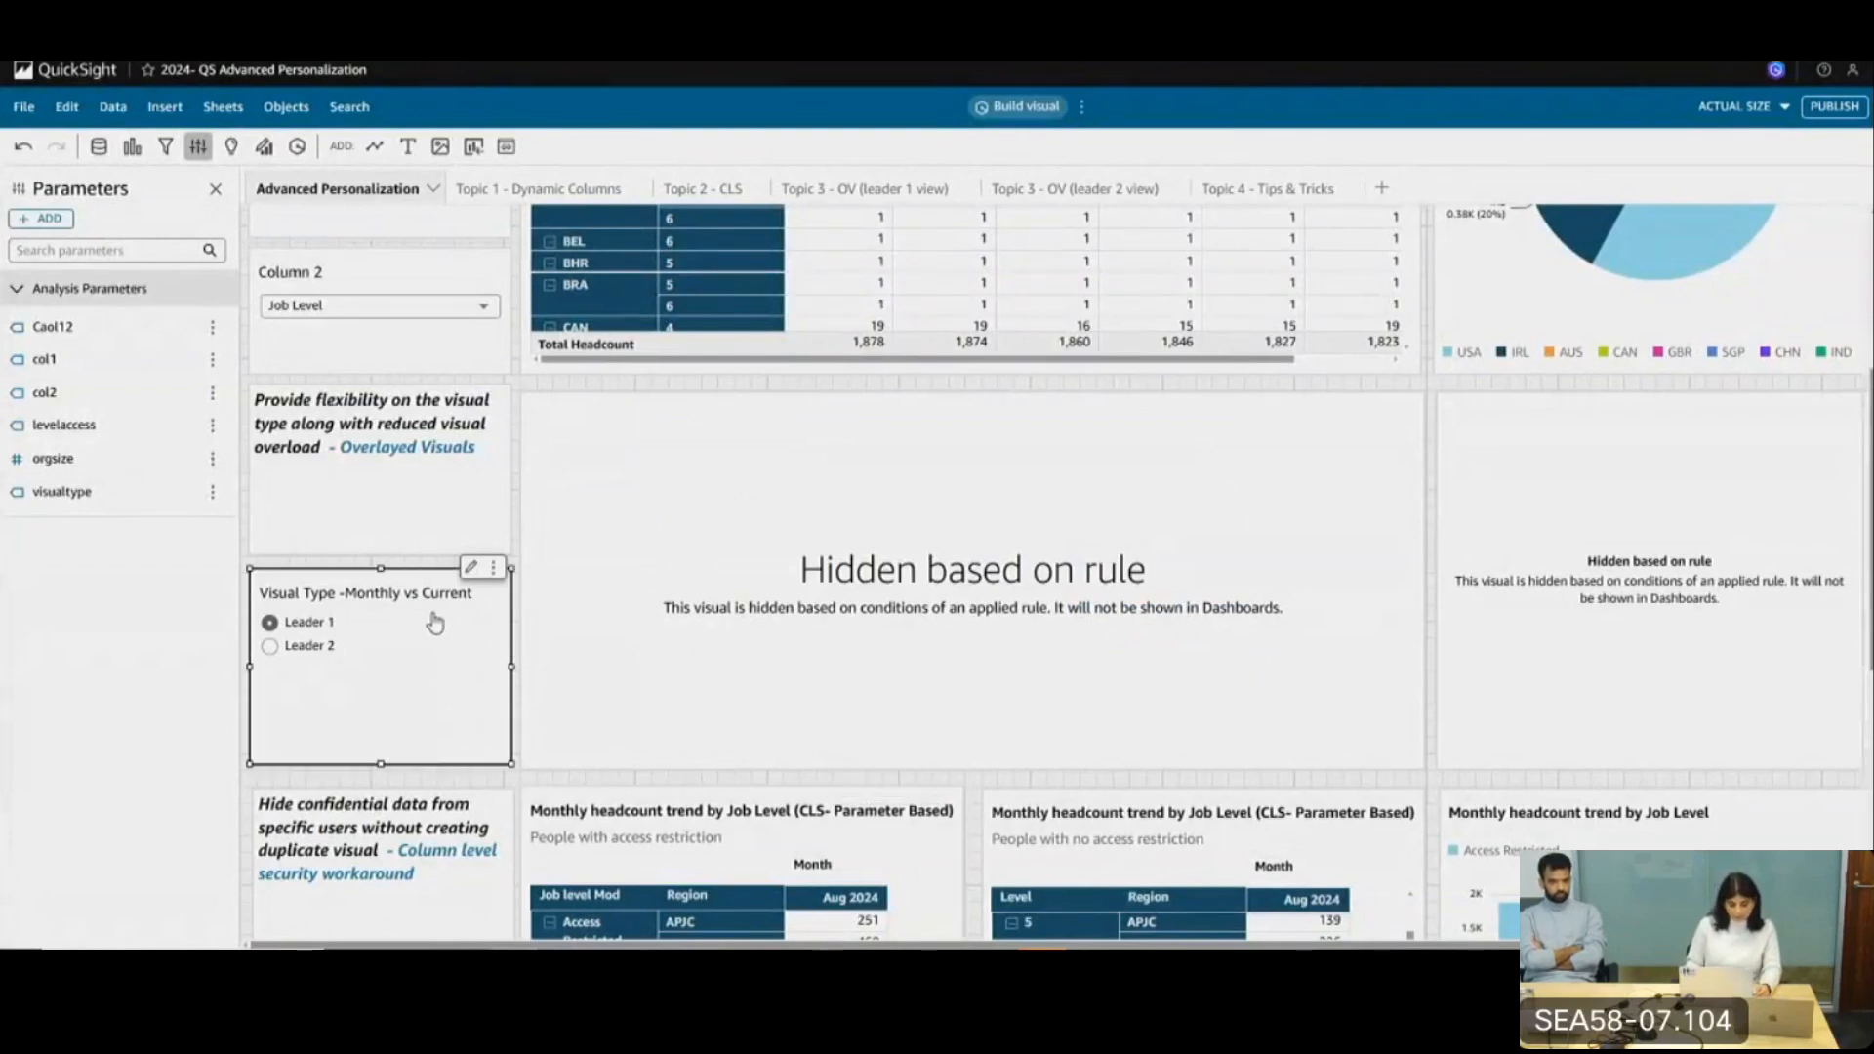
pyautogui.click(472, 568)
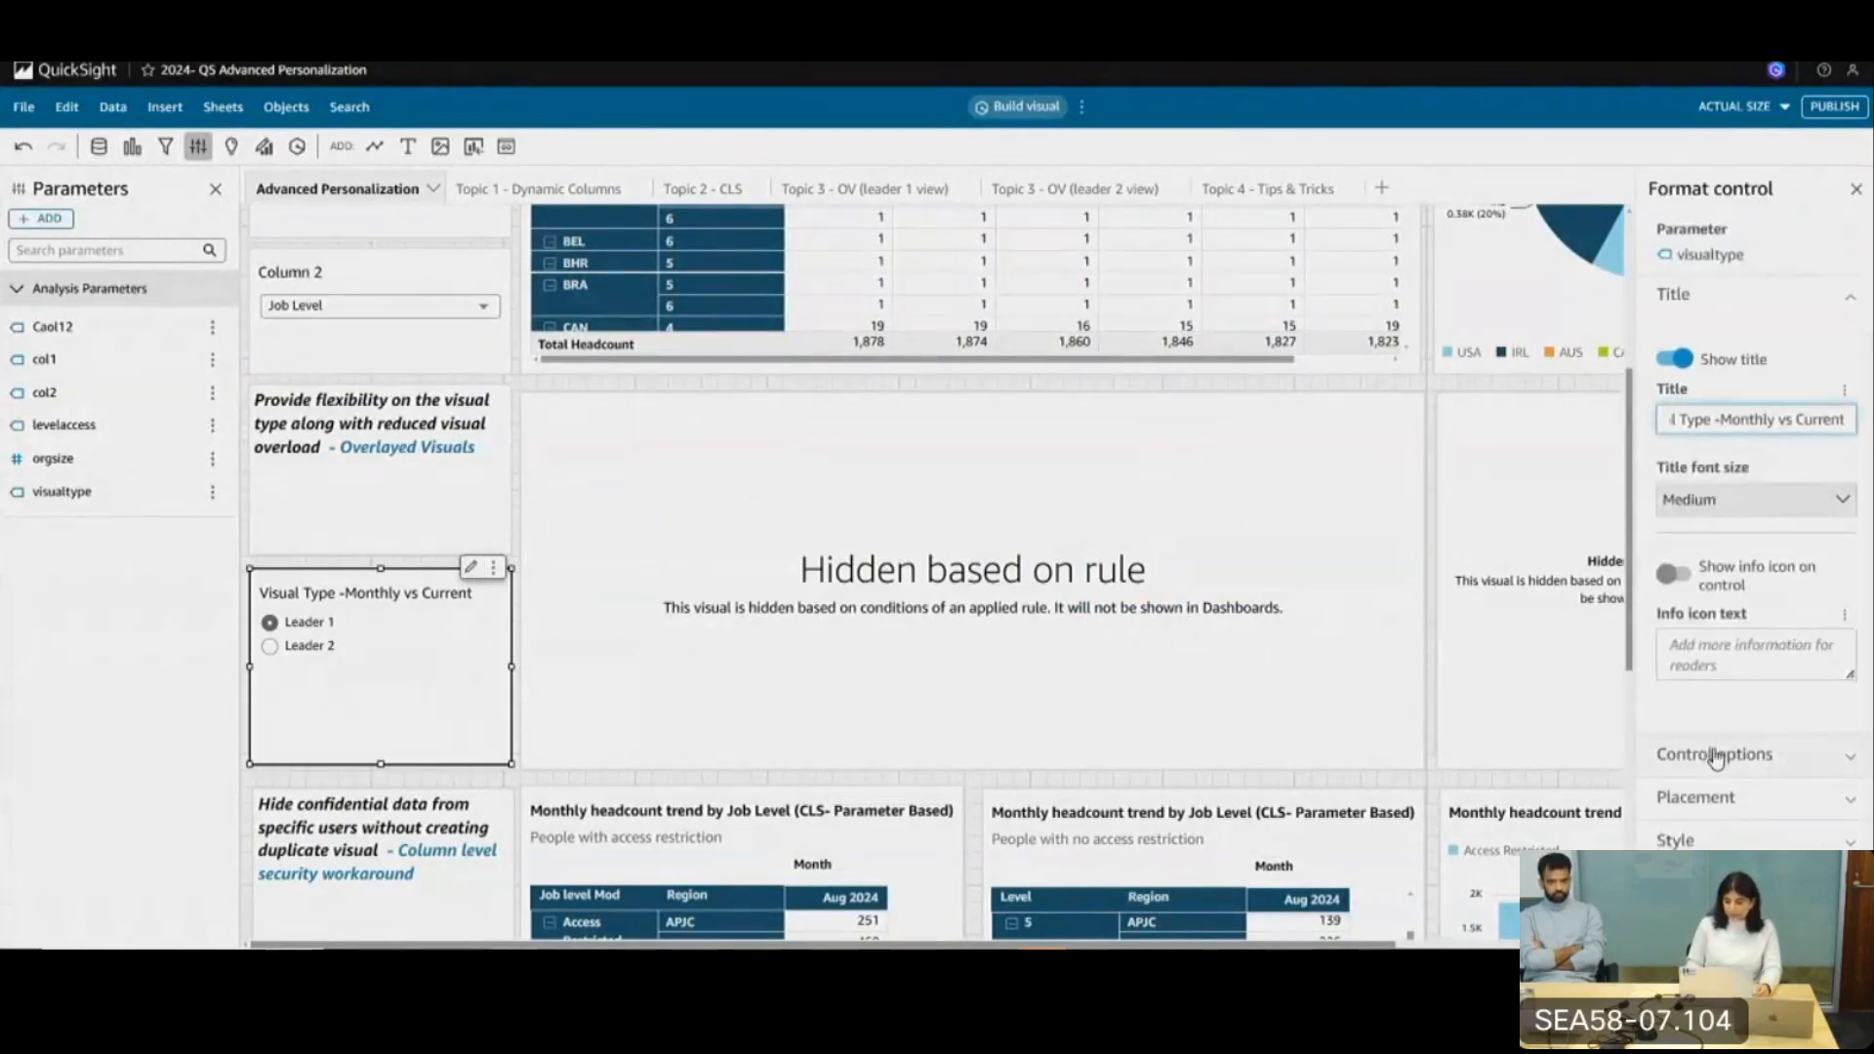
pyautogui.click(1718, 756)
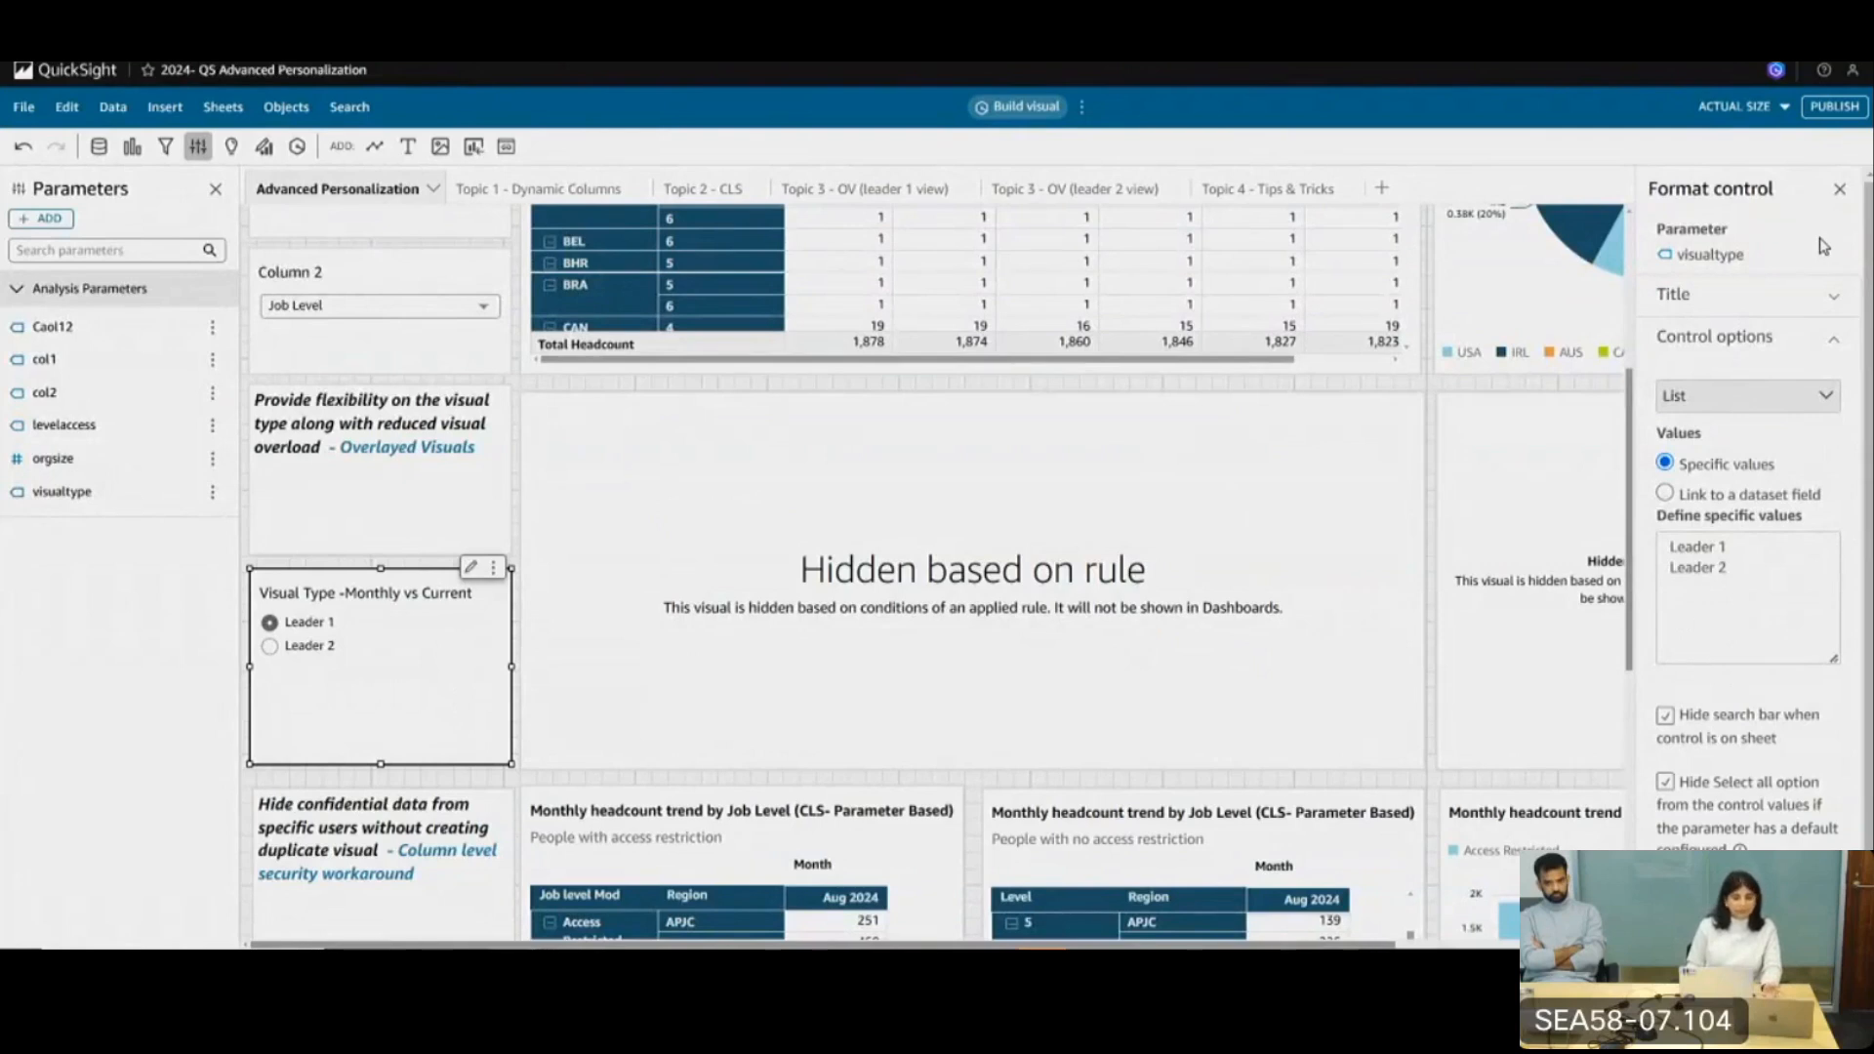
pyautogui.click(1842, 188)
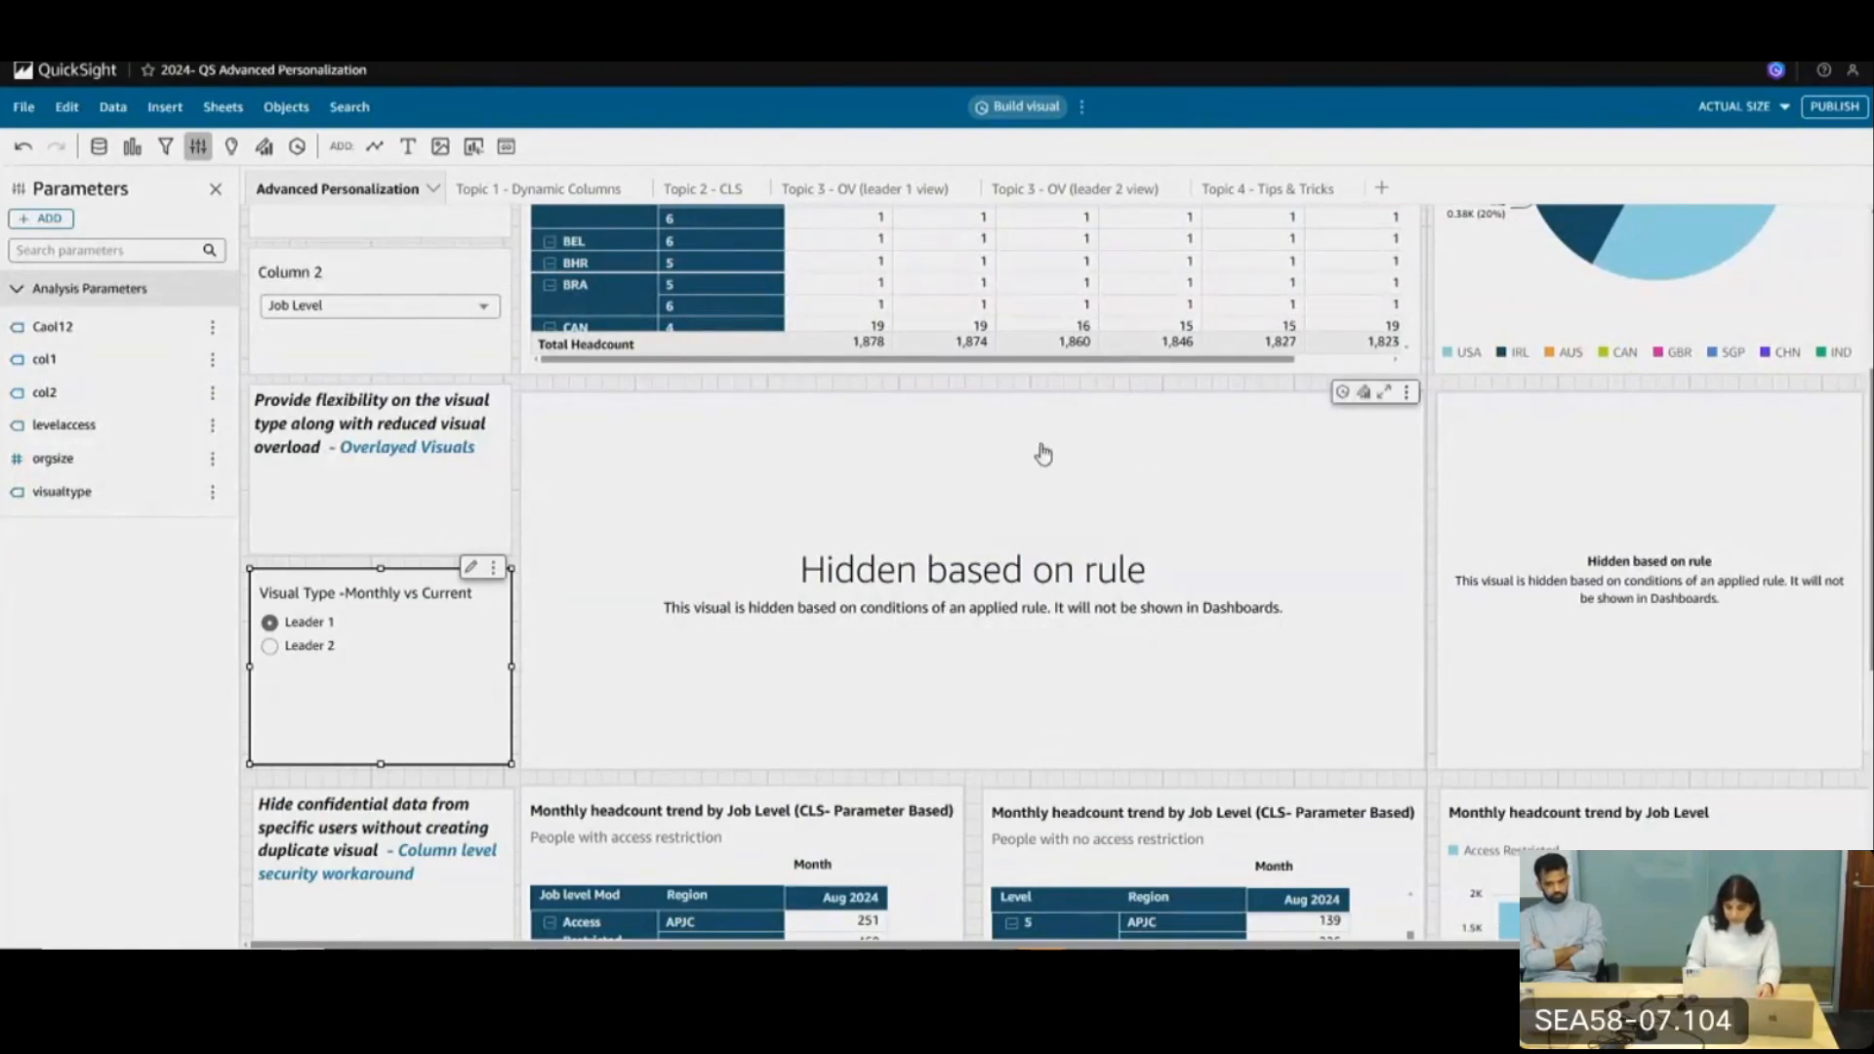
# Select the large rule-hidden visual beside the Visual Type control and review the sheet layout options, including Free-form
pyautogui.click(871, 454)
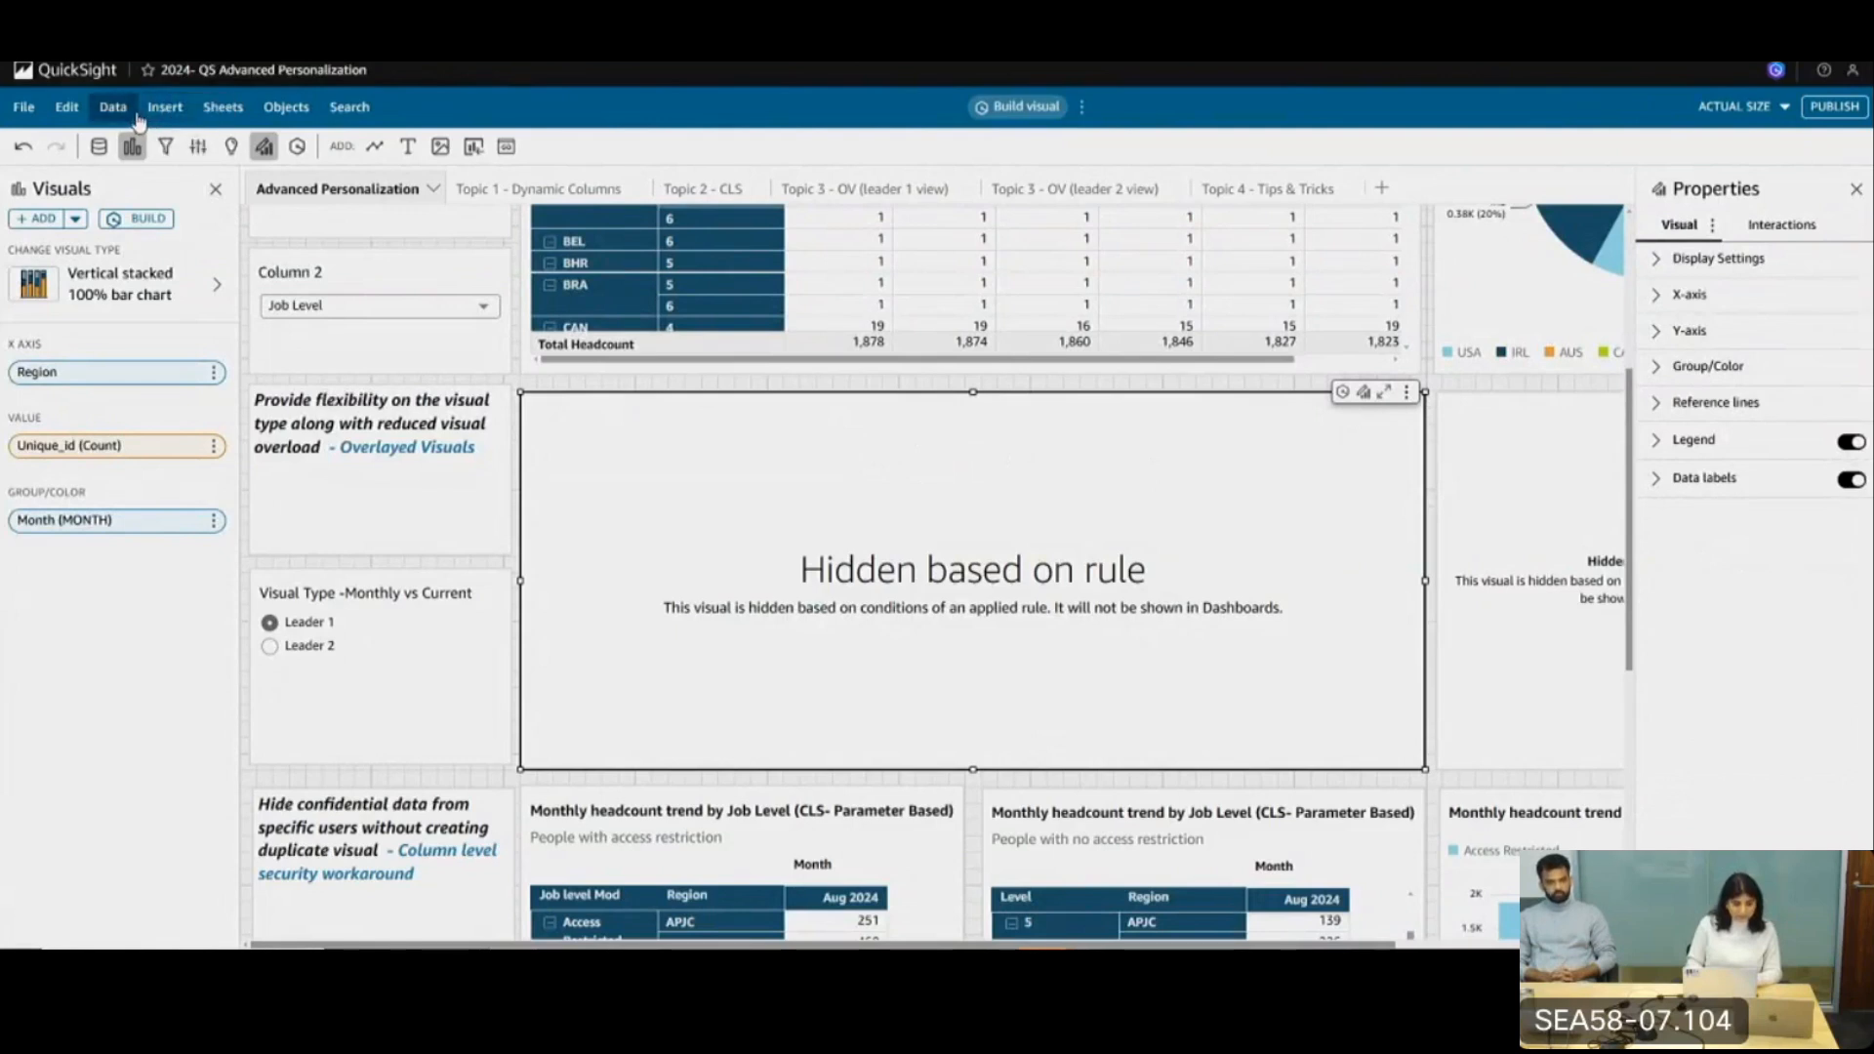
pyautogui.click(228, 109)
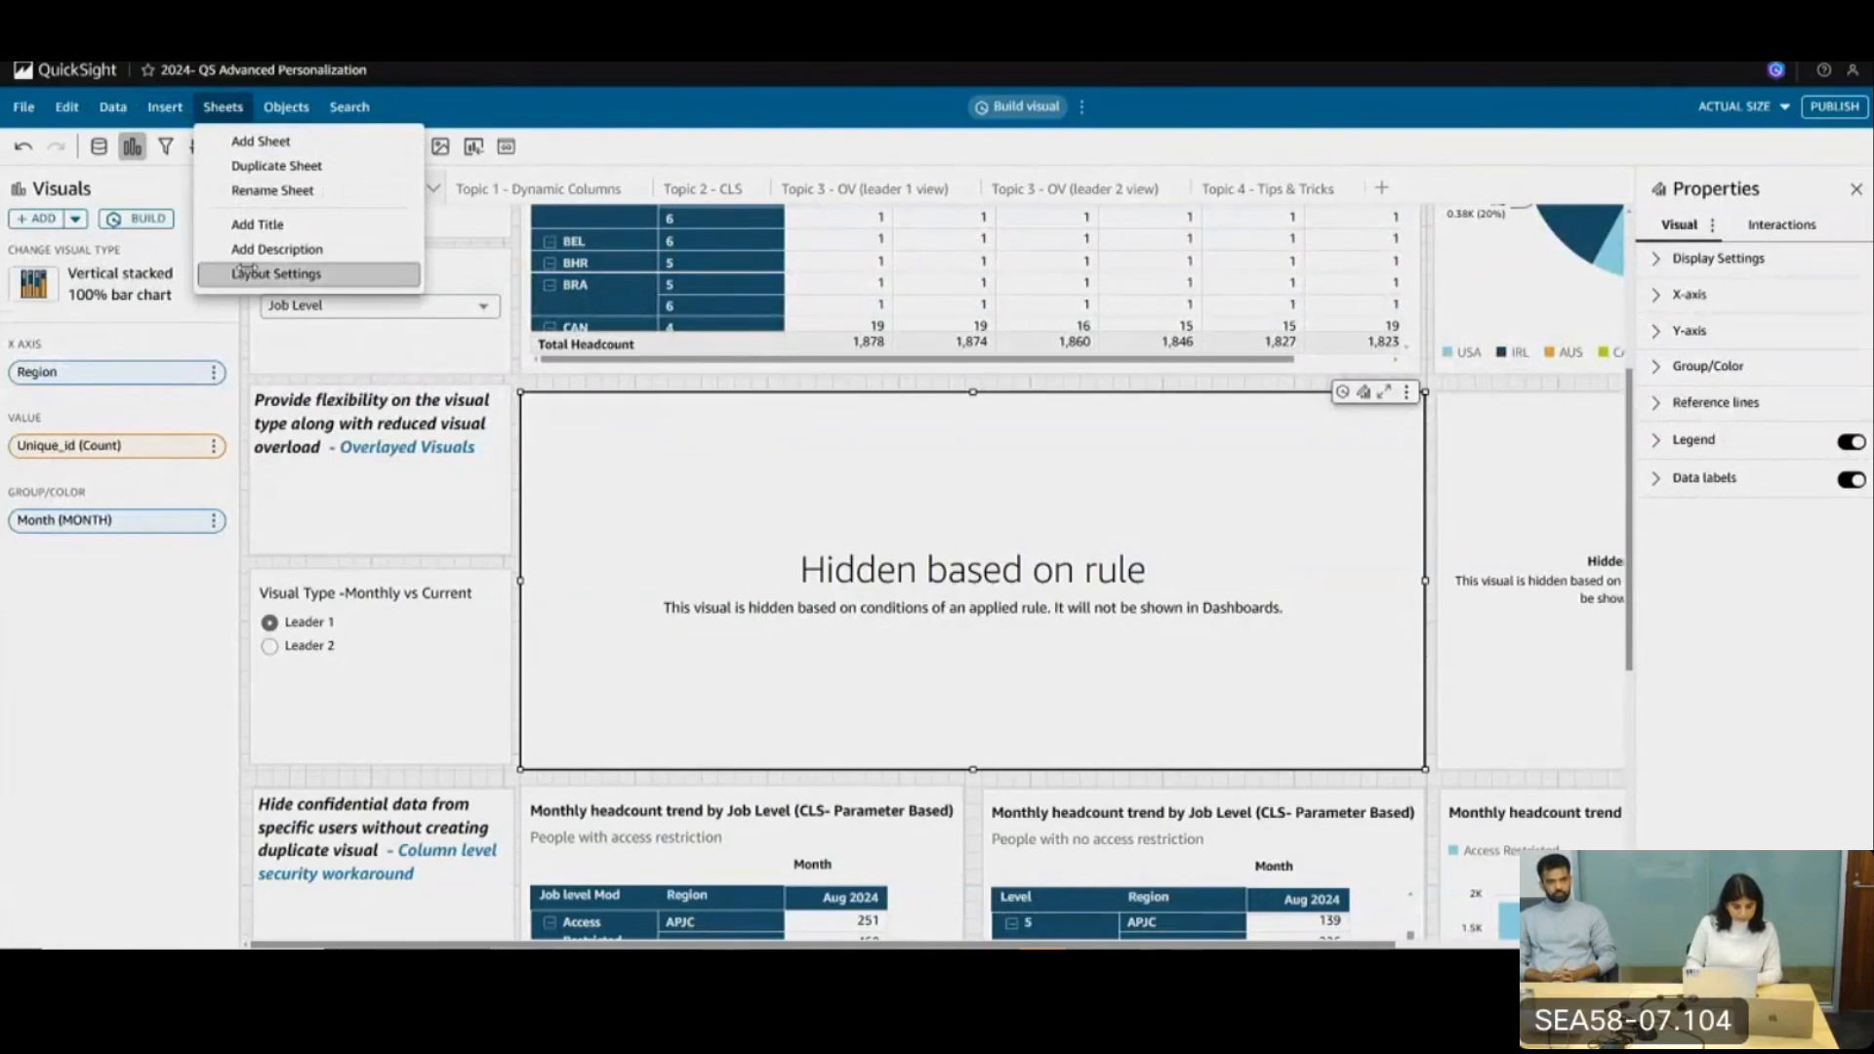
pyautogui.click(246, 272)
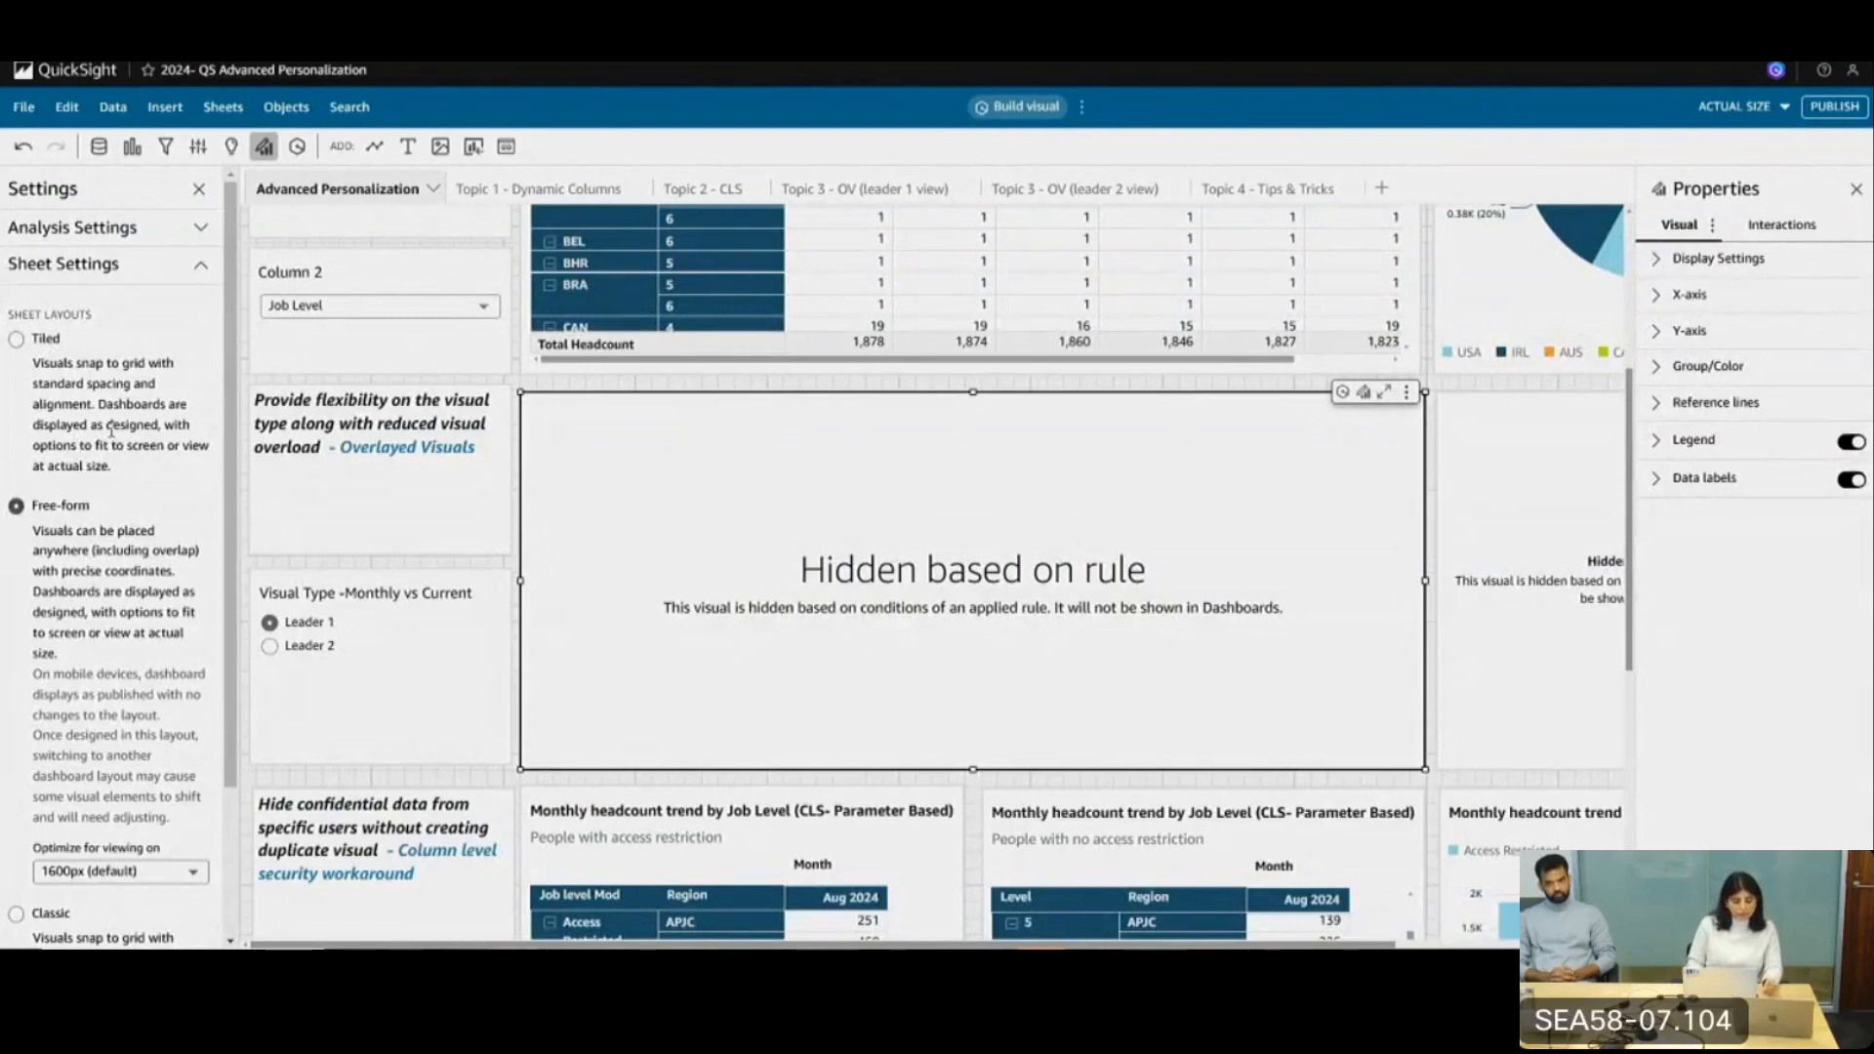
pyautogui.scroll(-1, 110, 429)
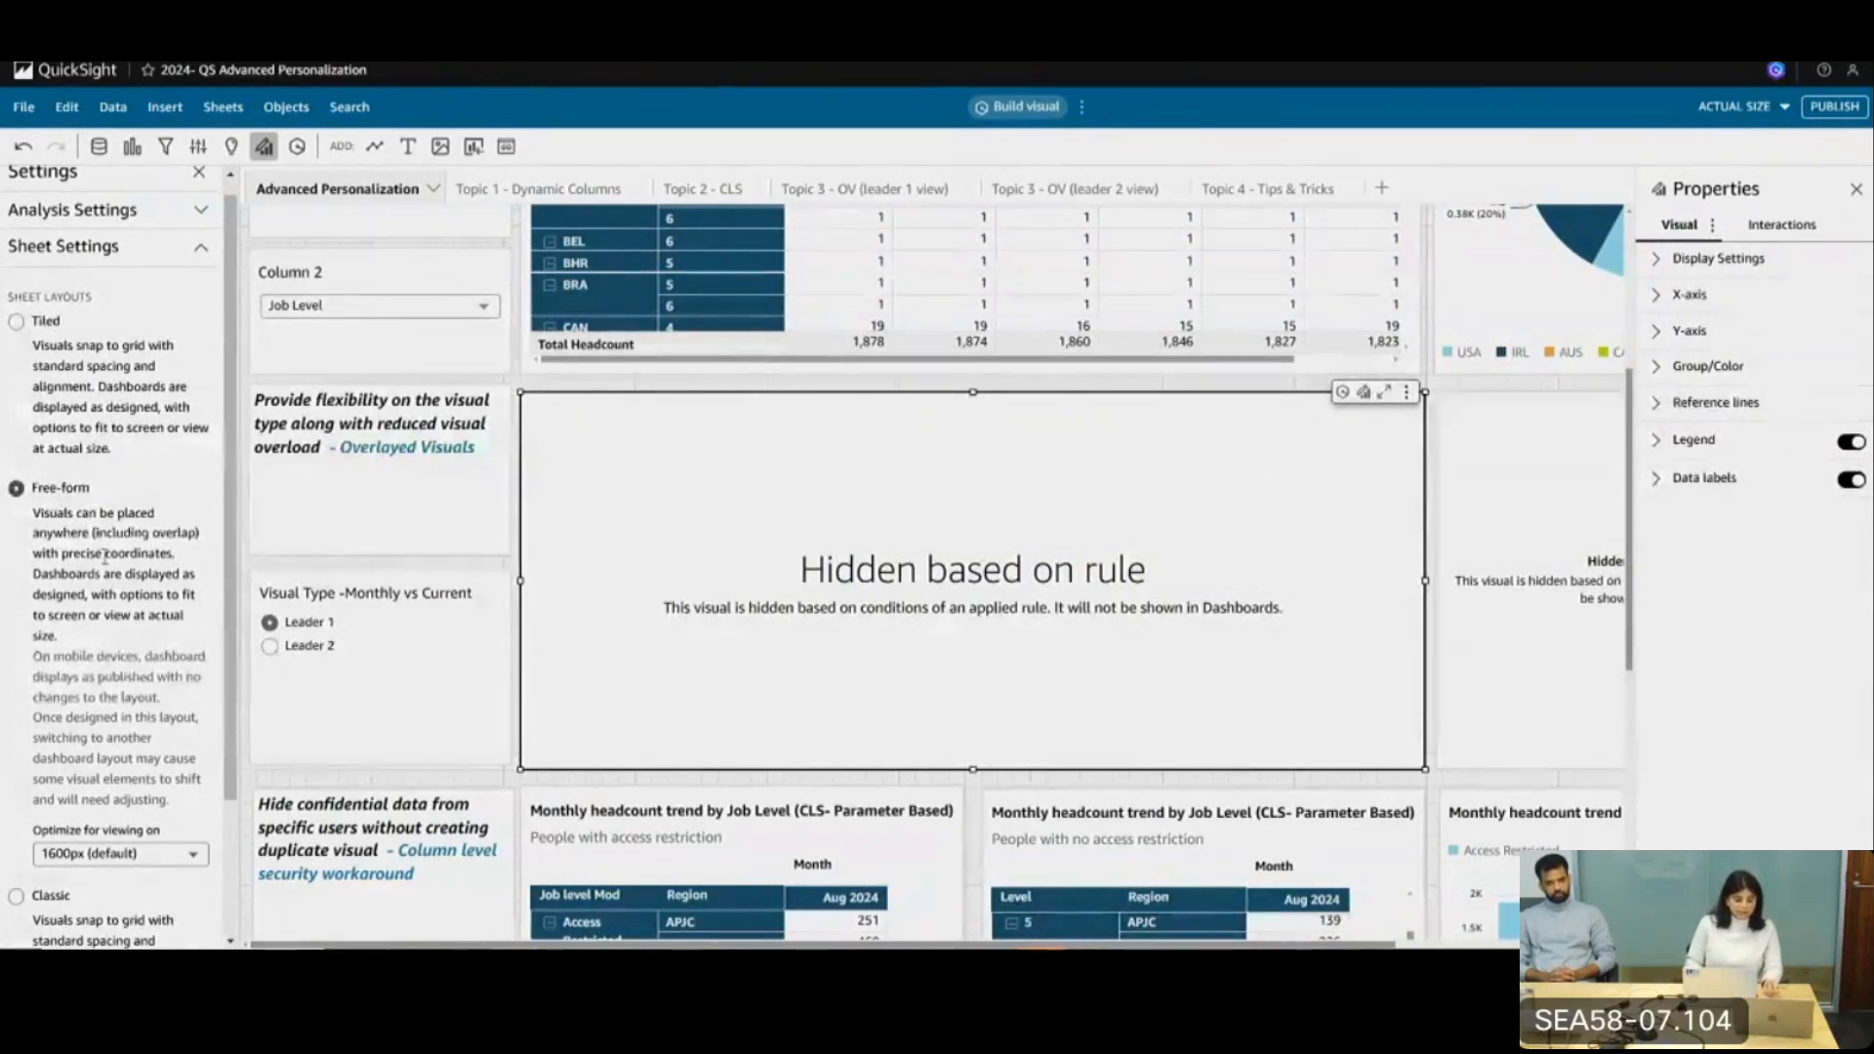
pyautogui.scroll(-2, 105, 563)
pyautogui.scroll(-1, 105, 563)
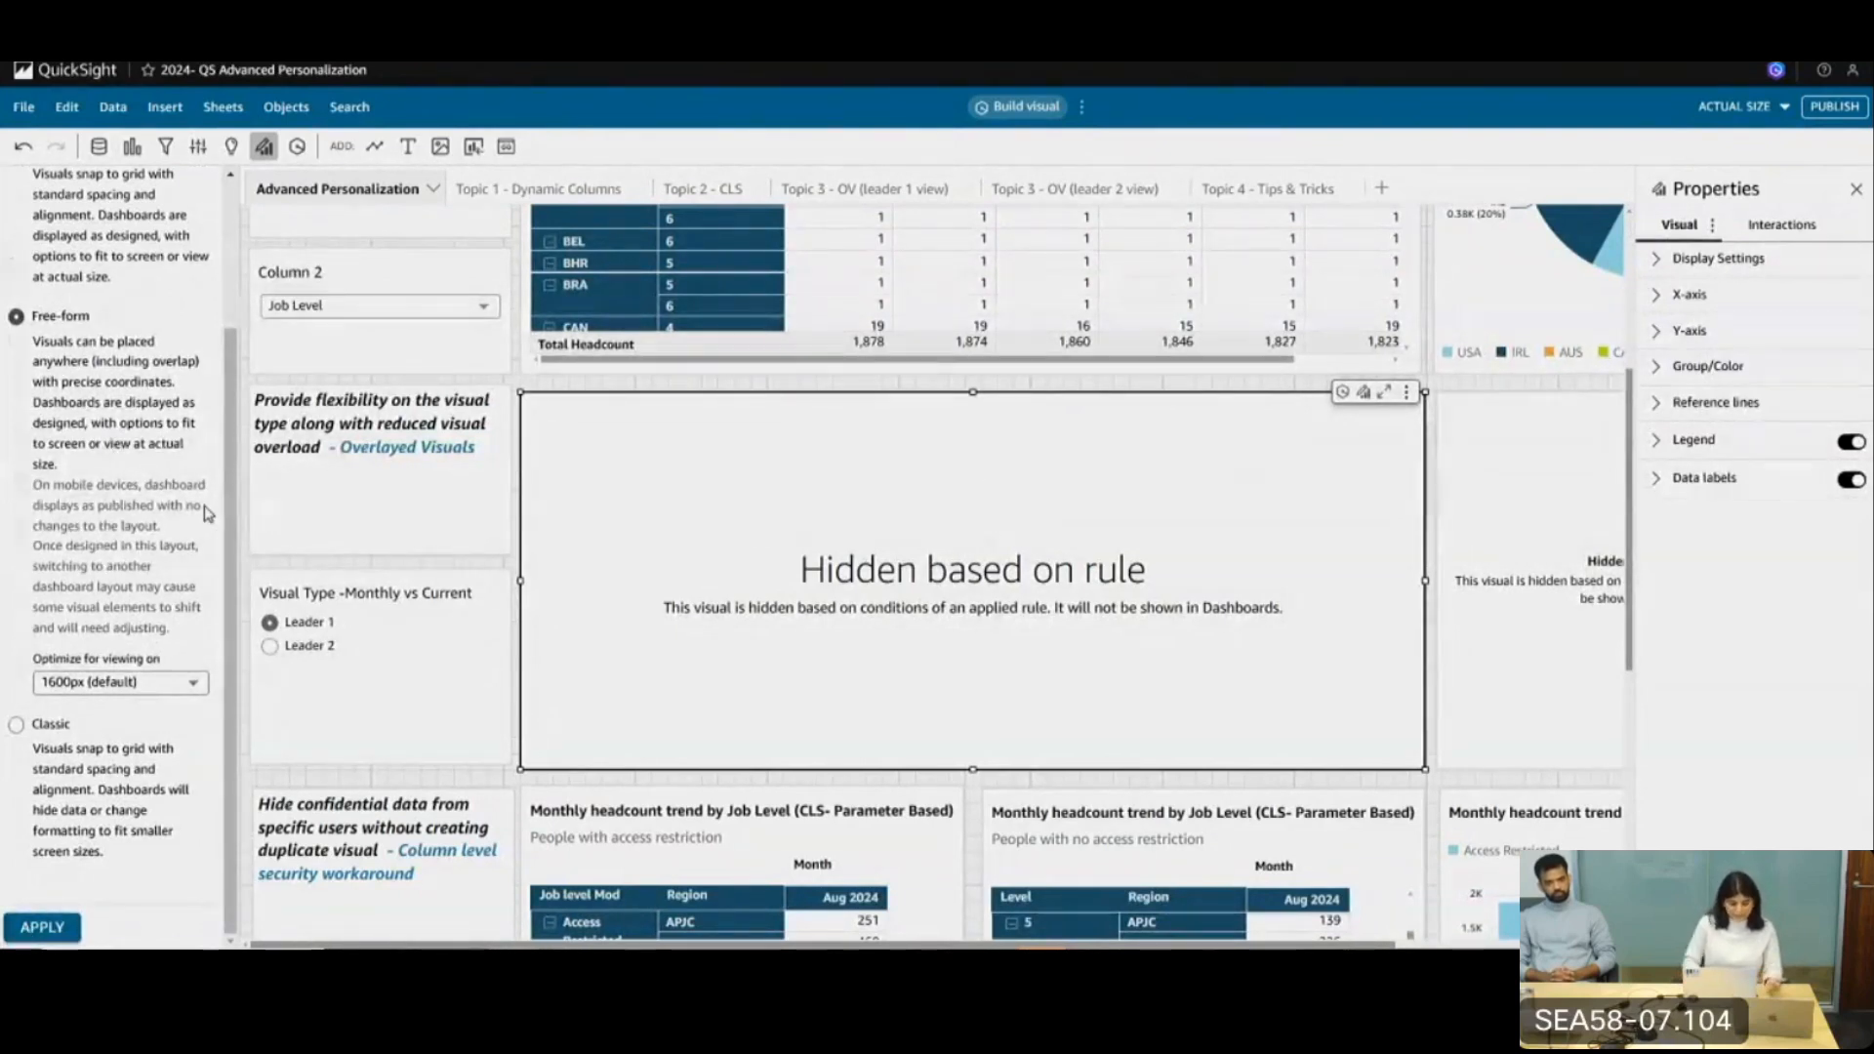
pyautogui.scroll(5, 205, 513)
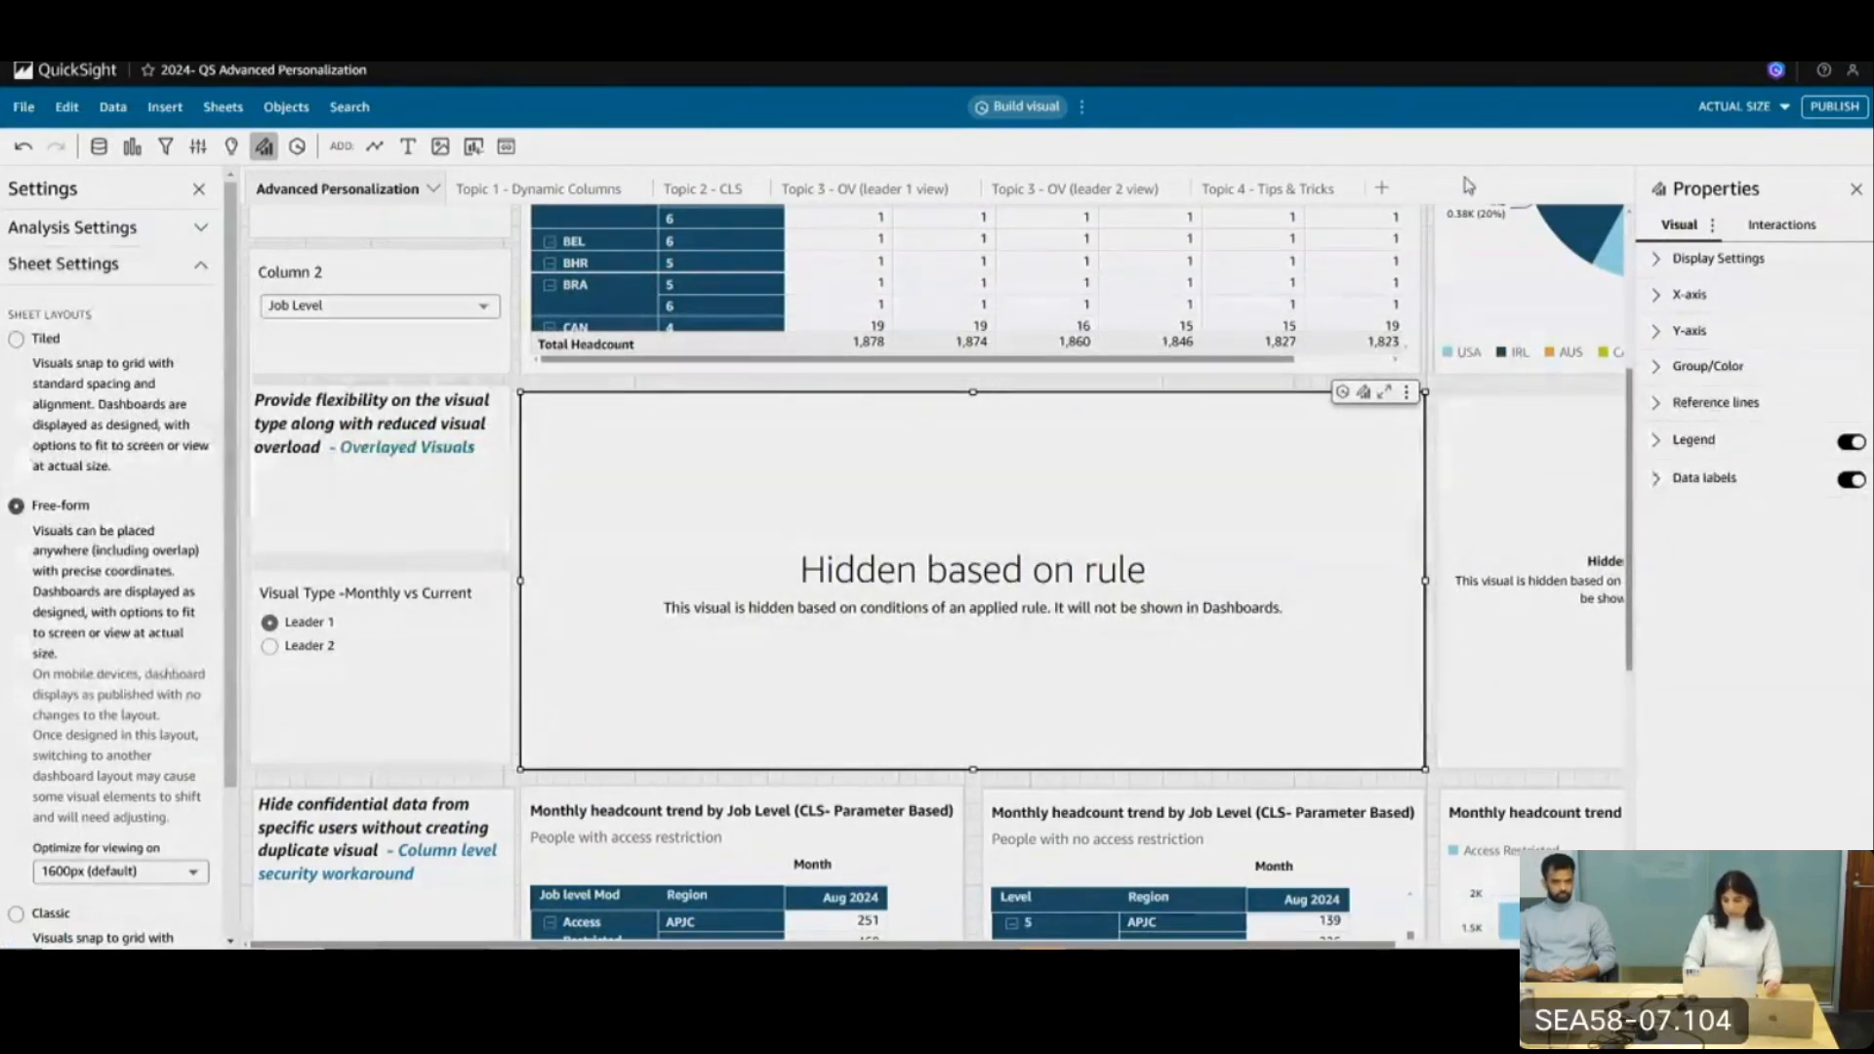
# Inspect the selected hidden visual's display rule, including its visualtype parameter, condition, value and action, without changing it
pyautogui.click(1788, 234)
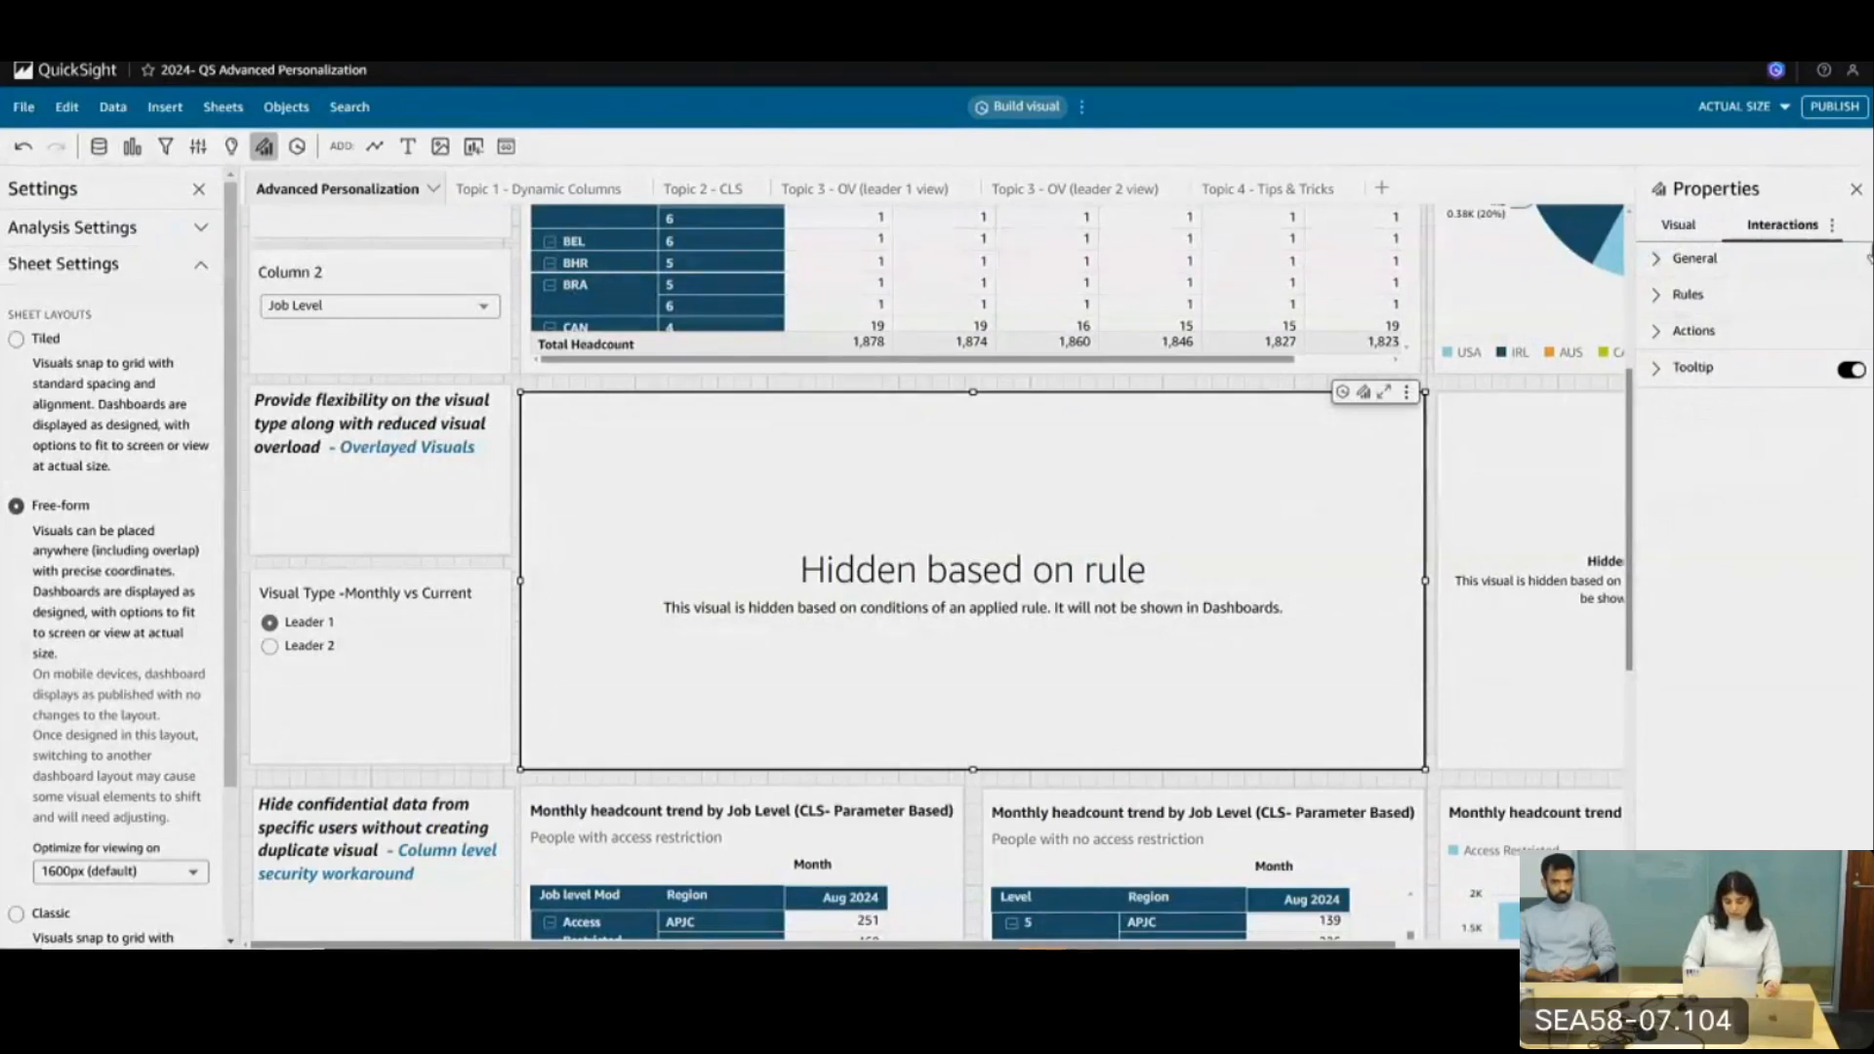
pyautogui.click(1660, 305)
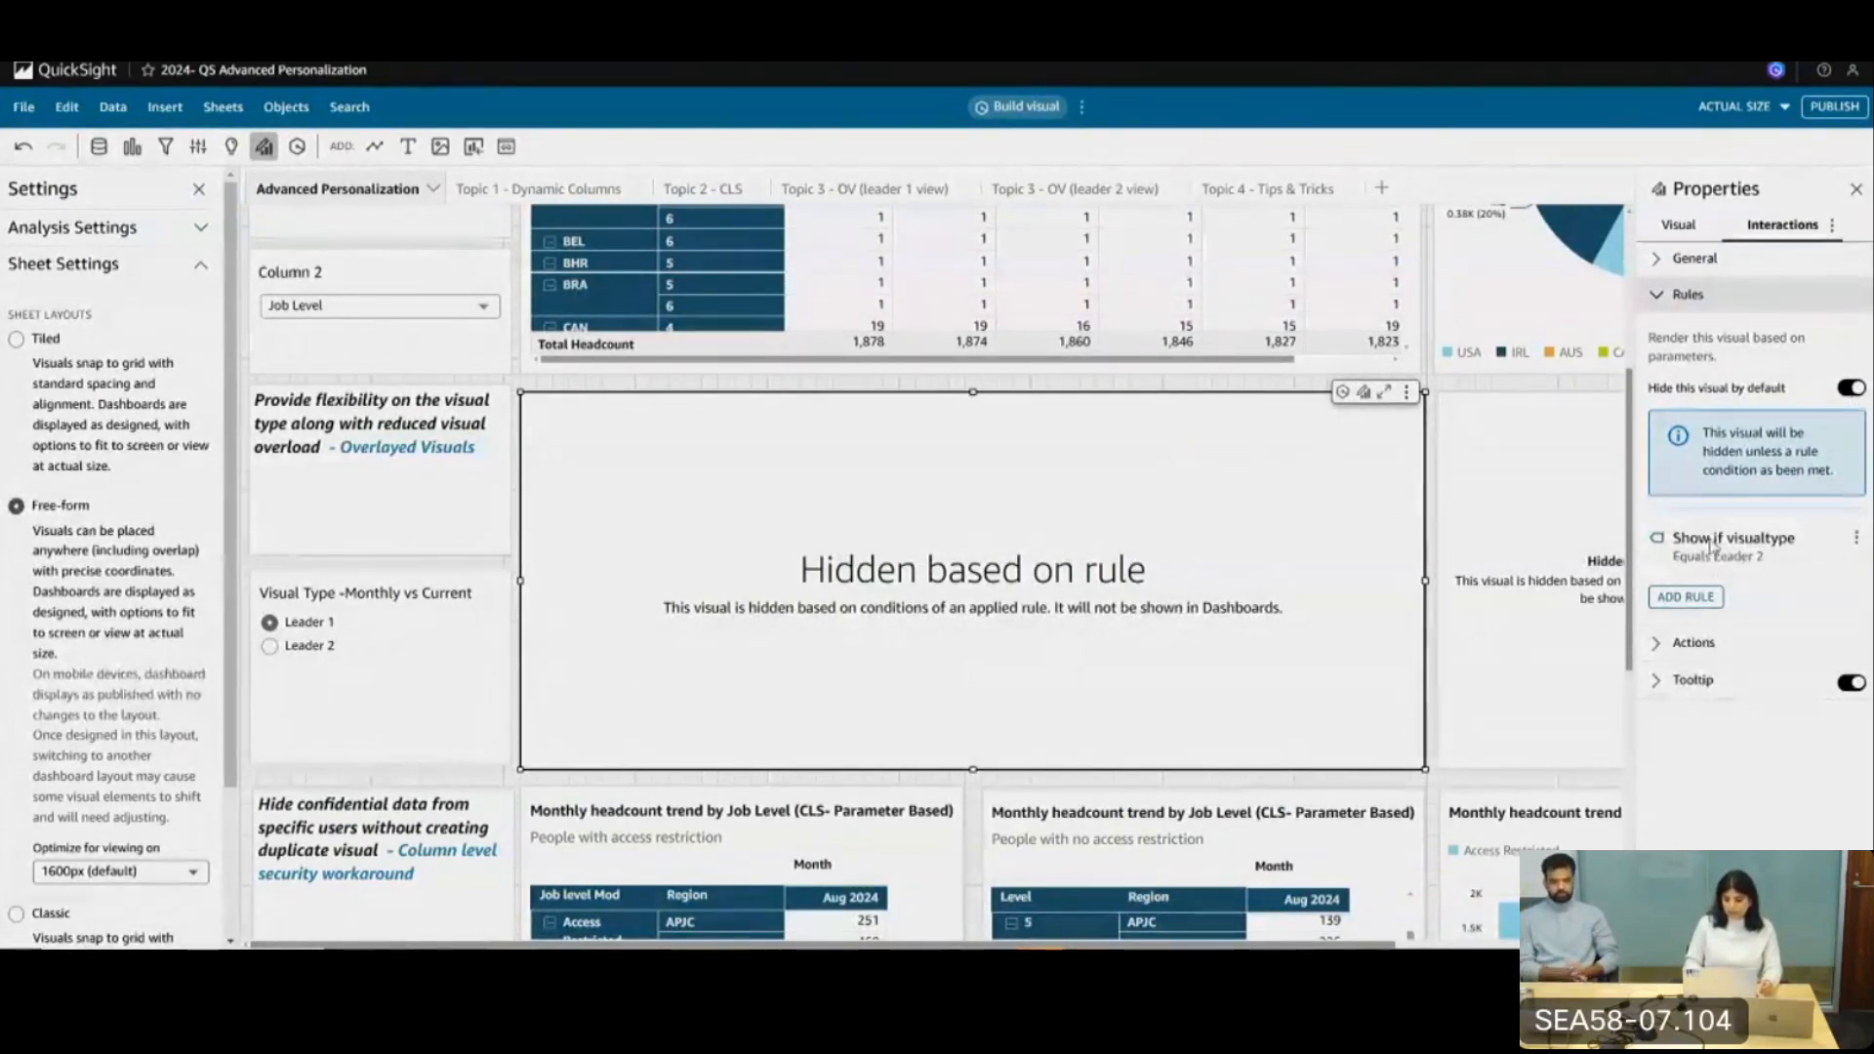
pyautogui.click(1855, 538)
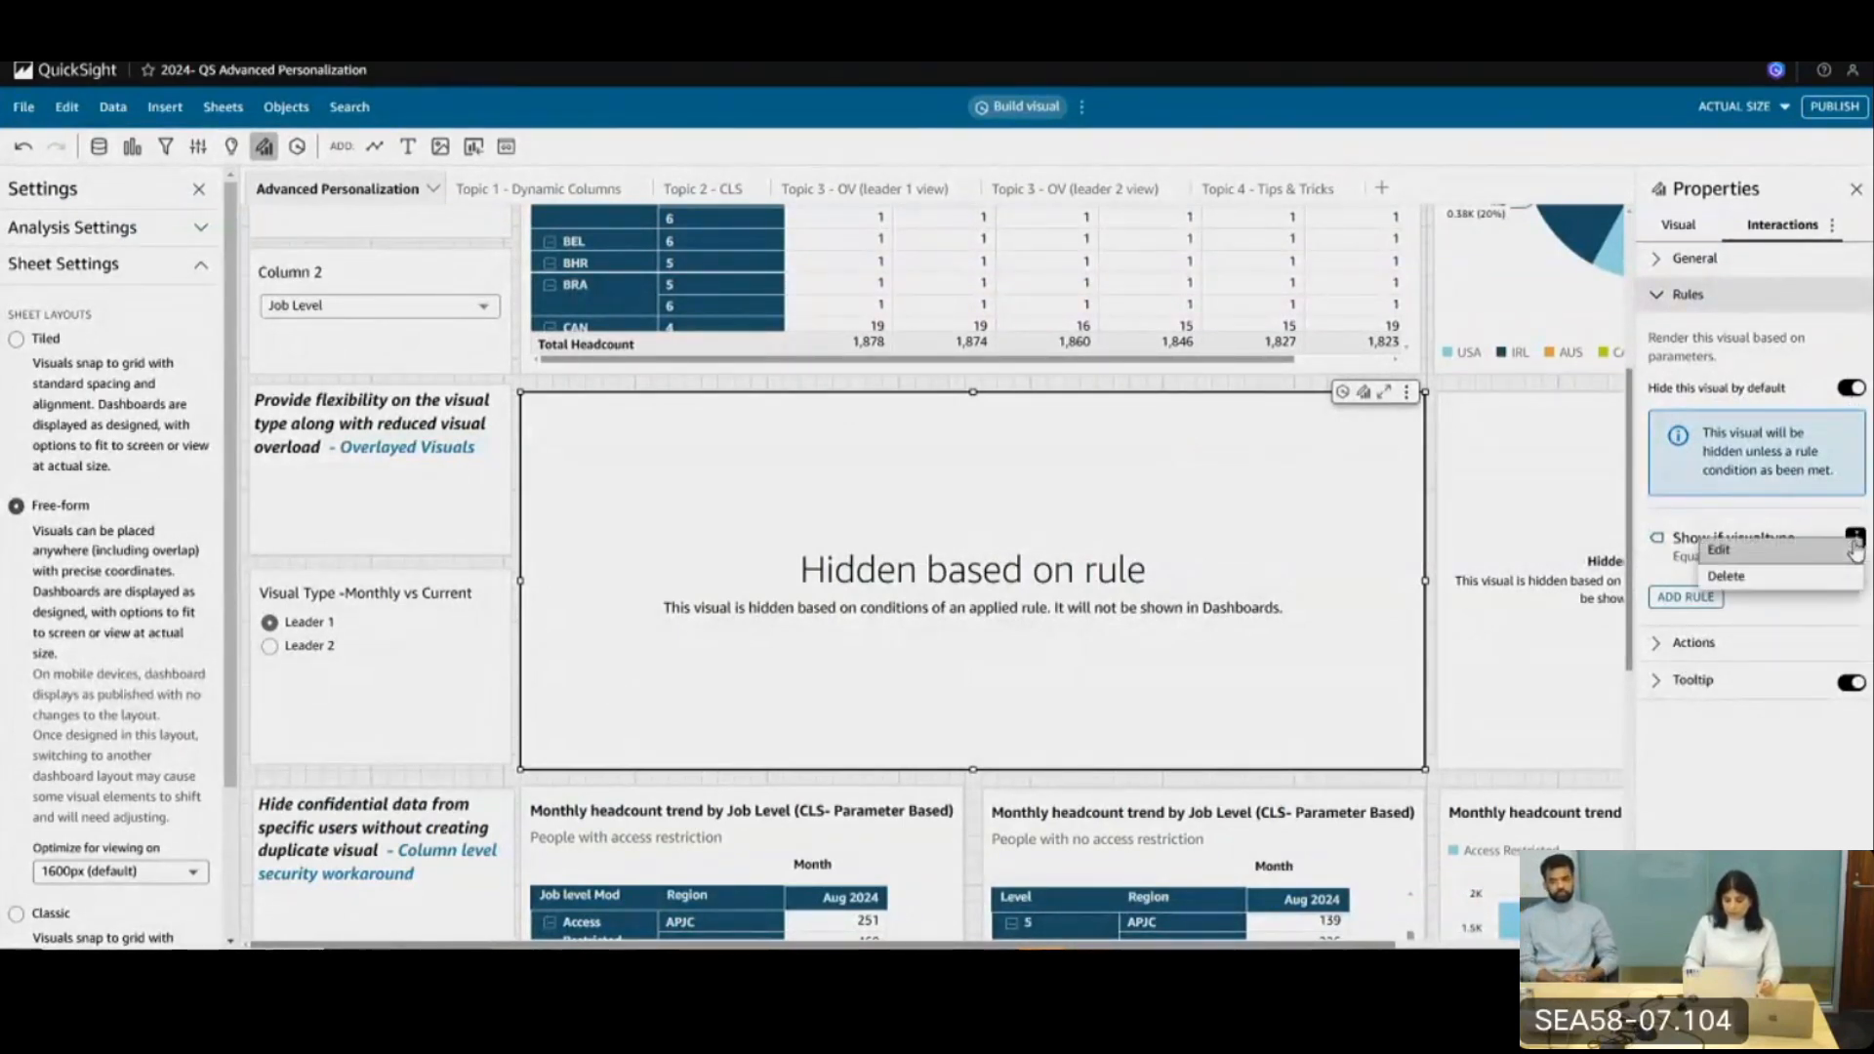
pyautogui.click(1834, 554)
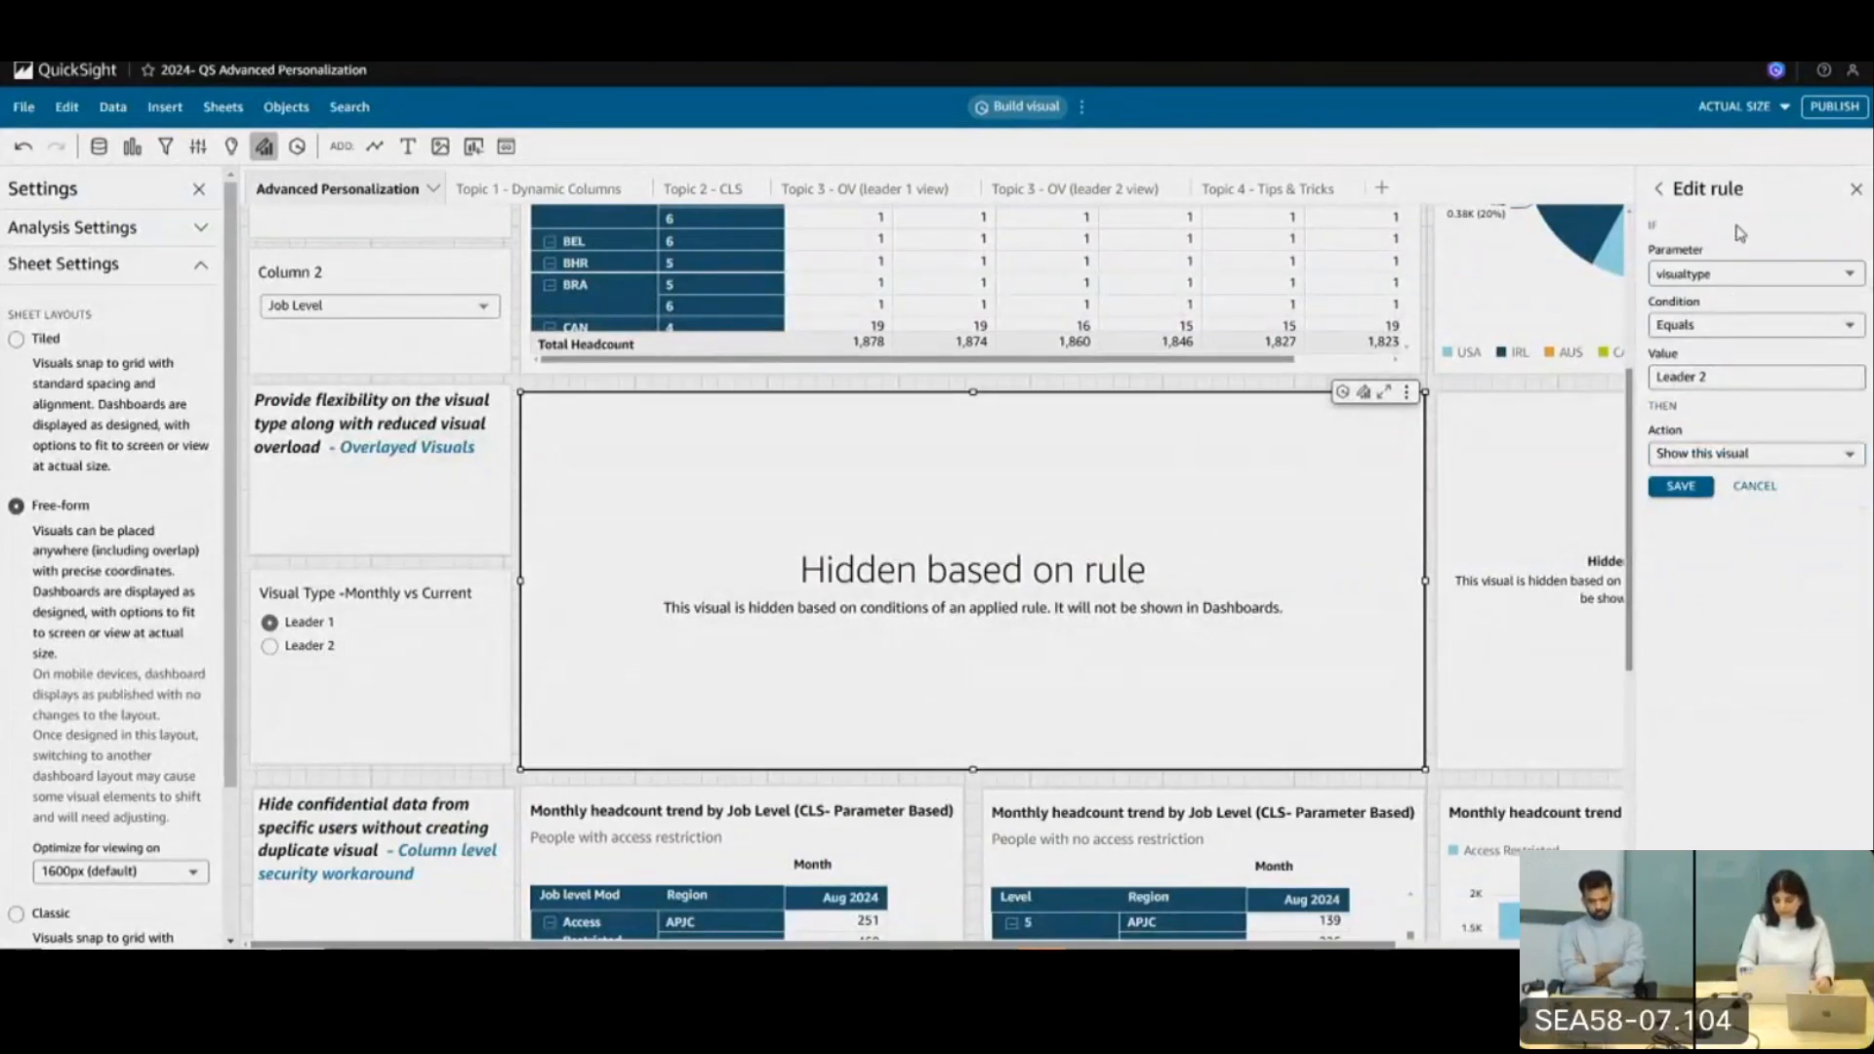
pyautogui.click(1660, 190)
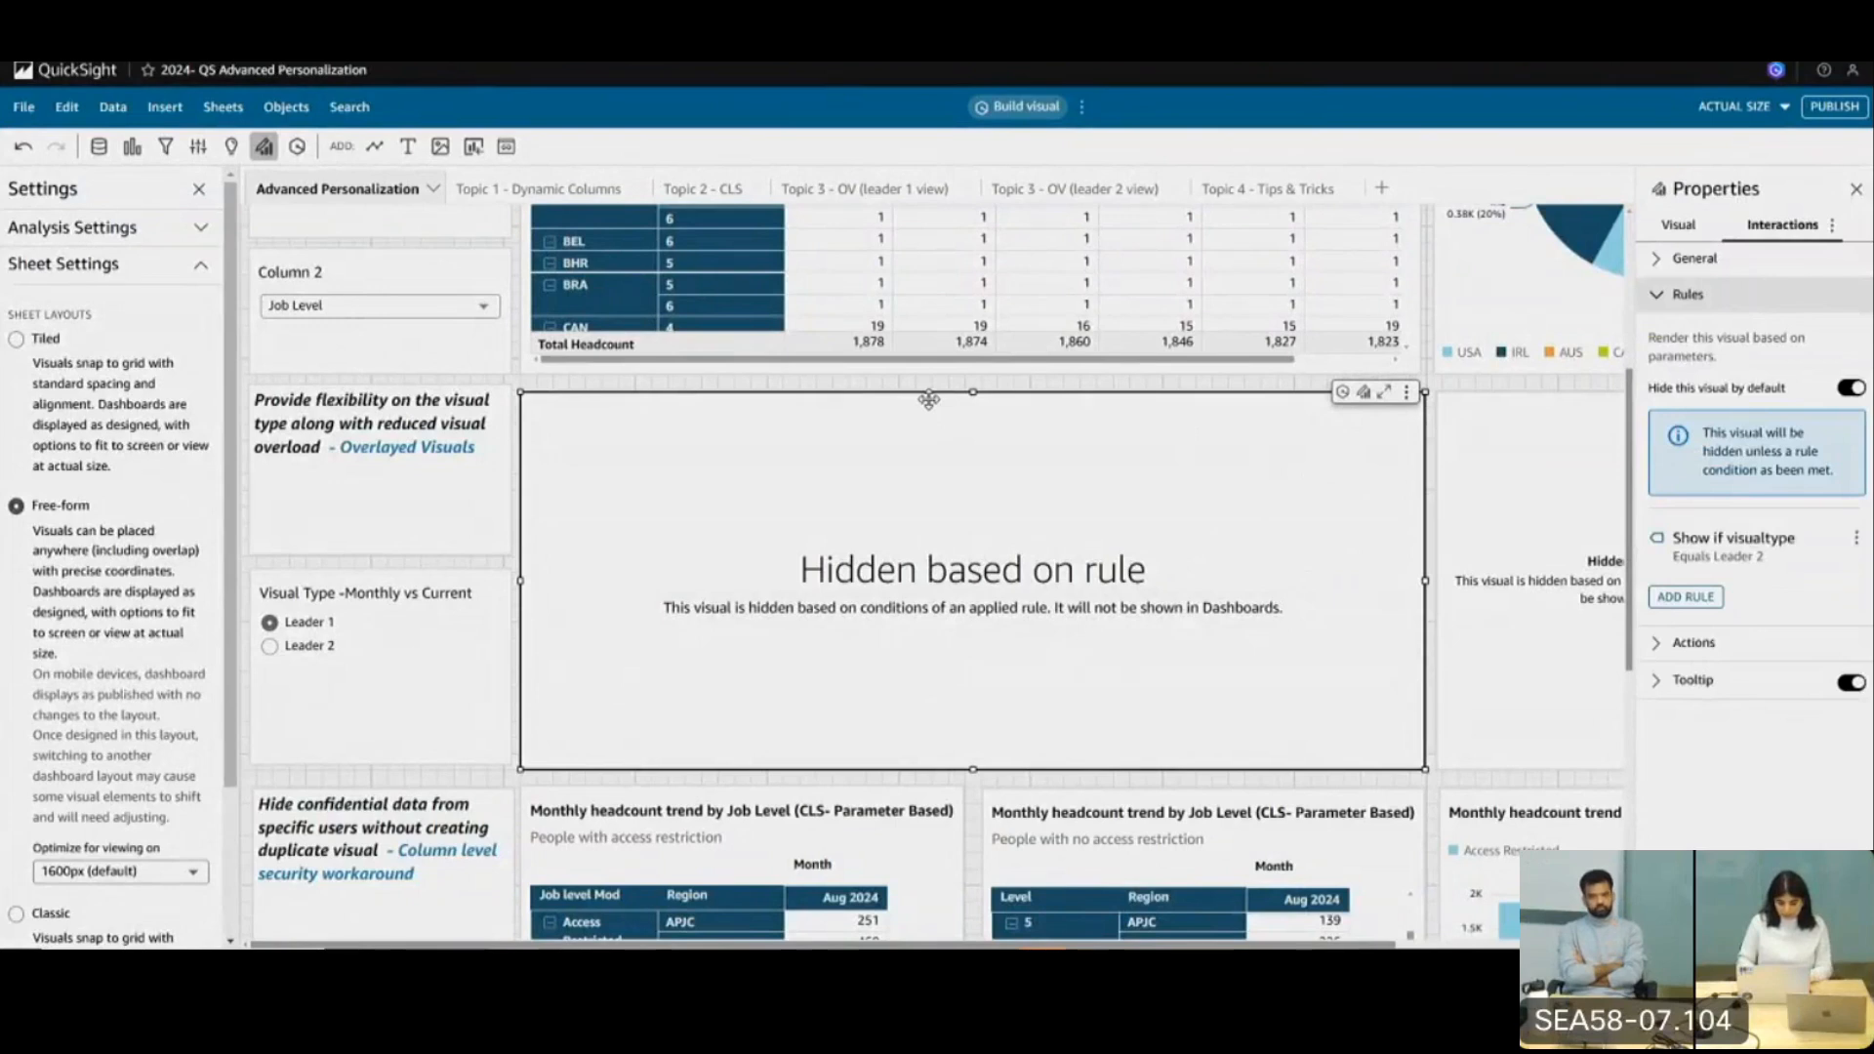
# Move the hidden visual down off the Monthly Sales Trend by Region table and compare the two visuals' display rules
pyautogui.moveTo(916, 400); pyautogui.dragTo(887, 764)
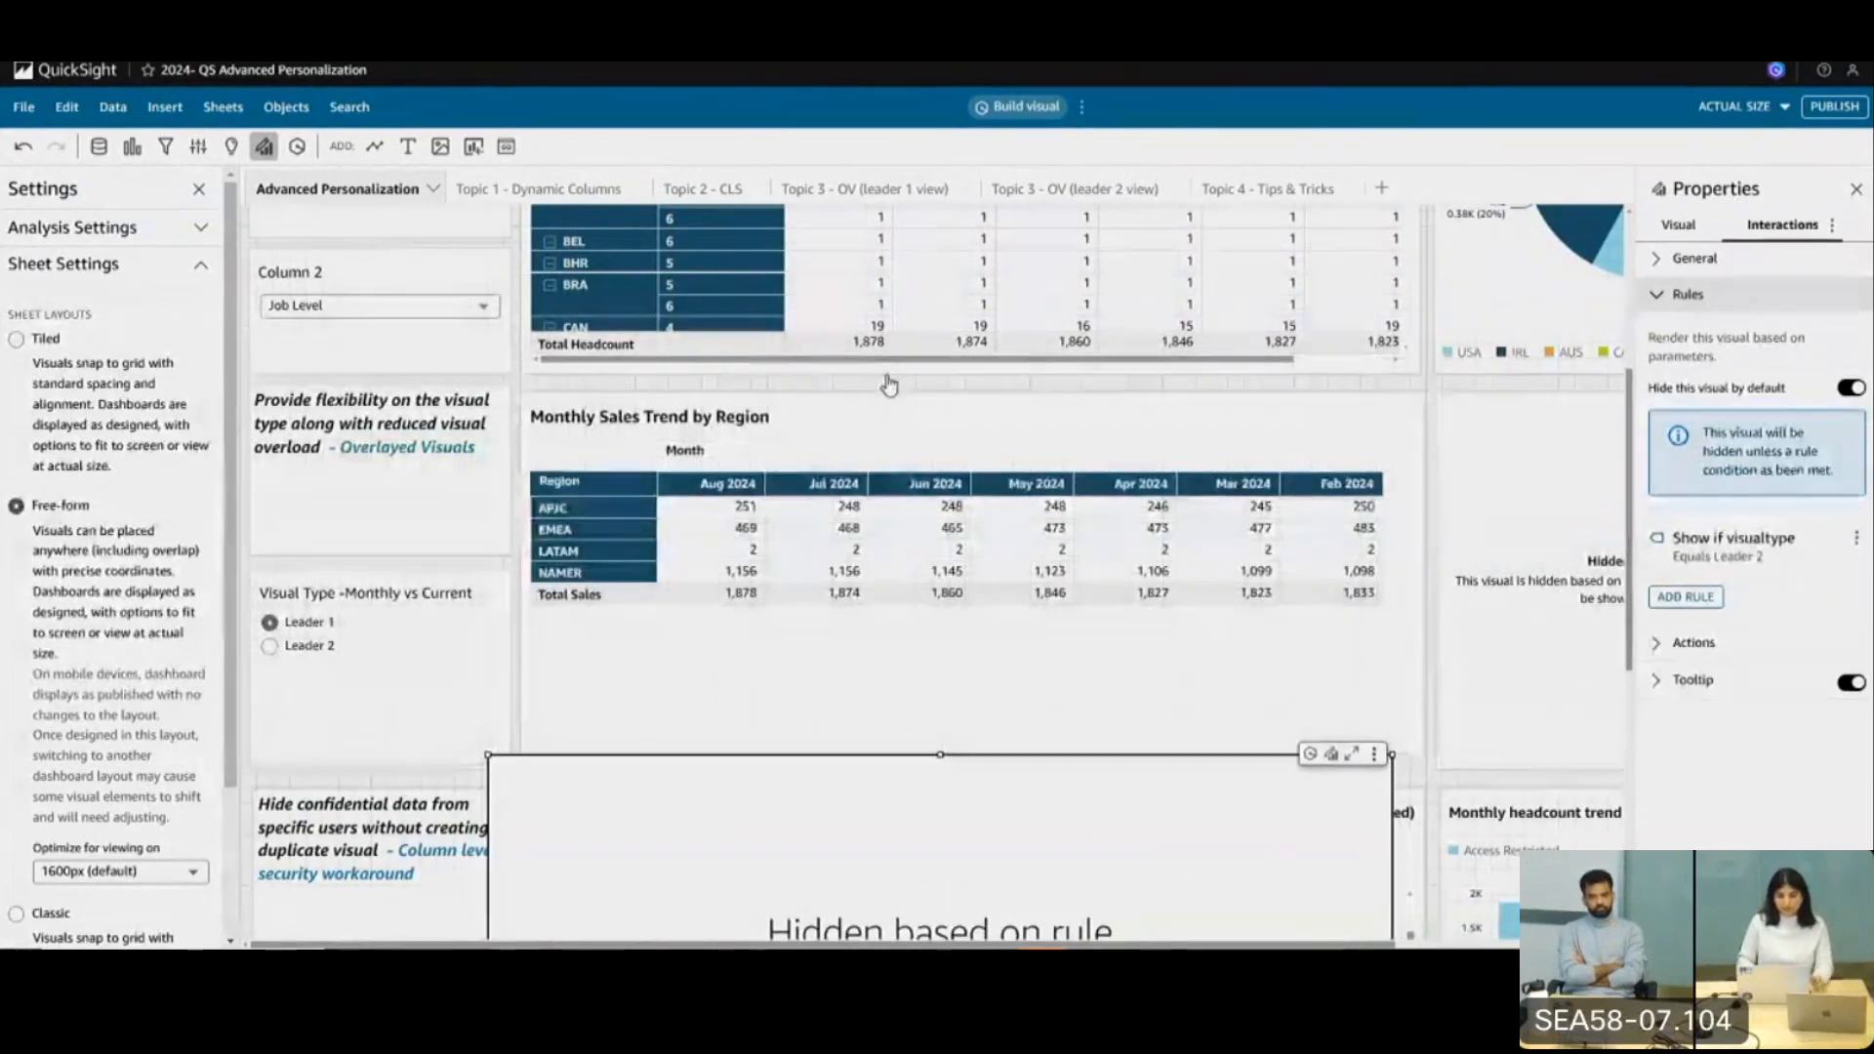
pyautogui.click(909, 428)
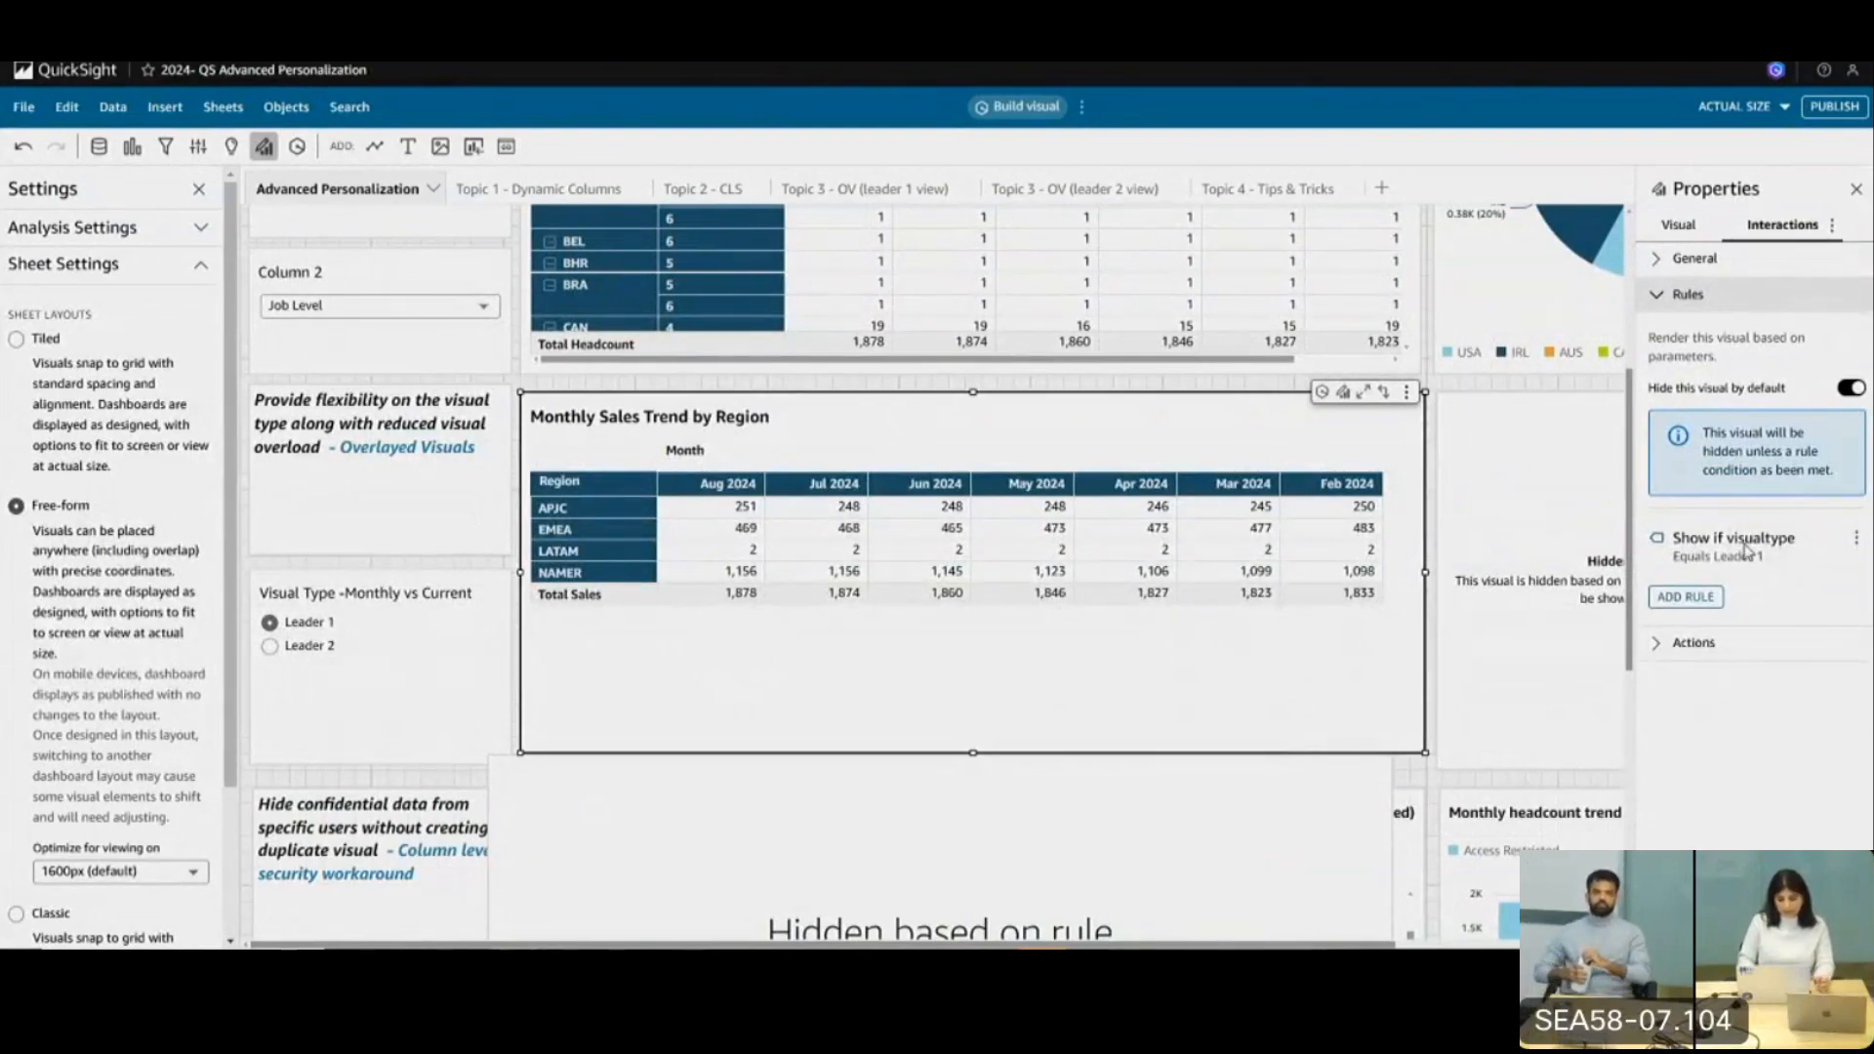
pyautogui.click(1246, 827)
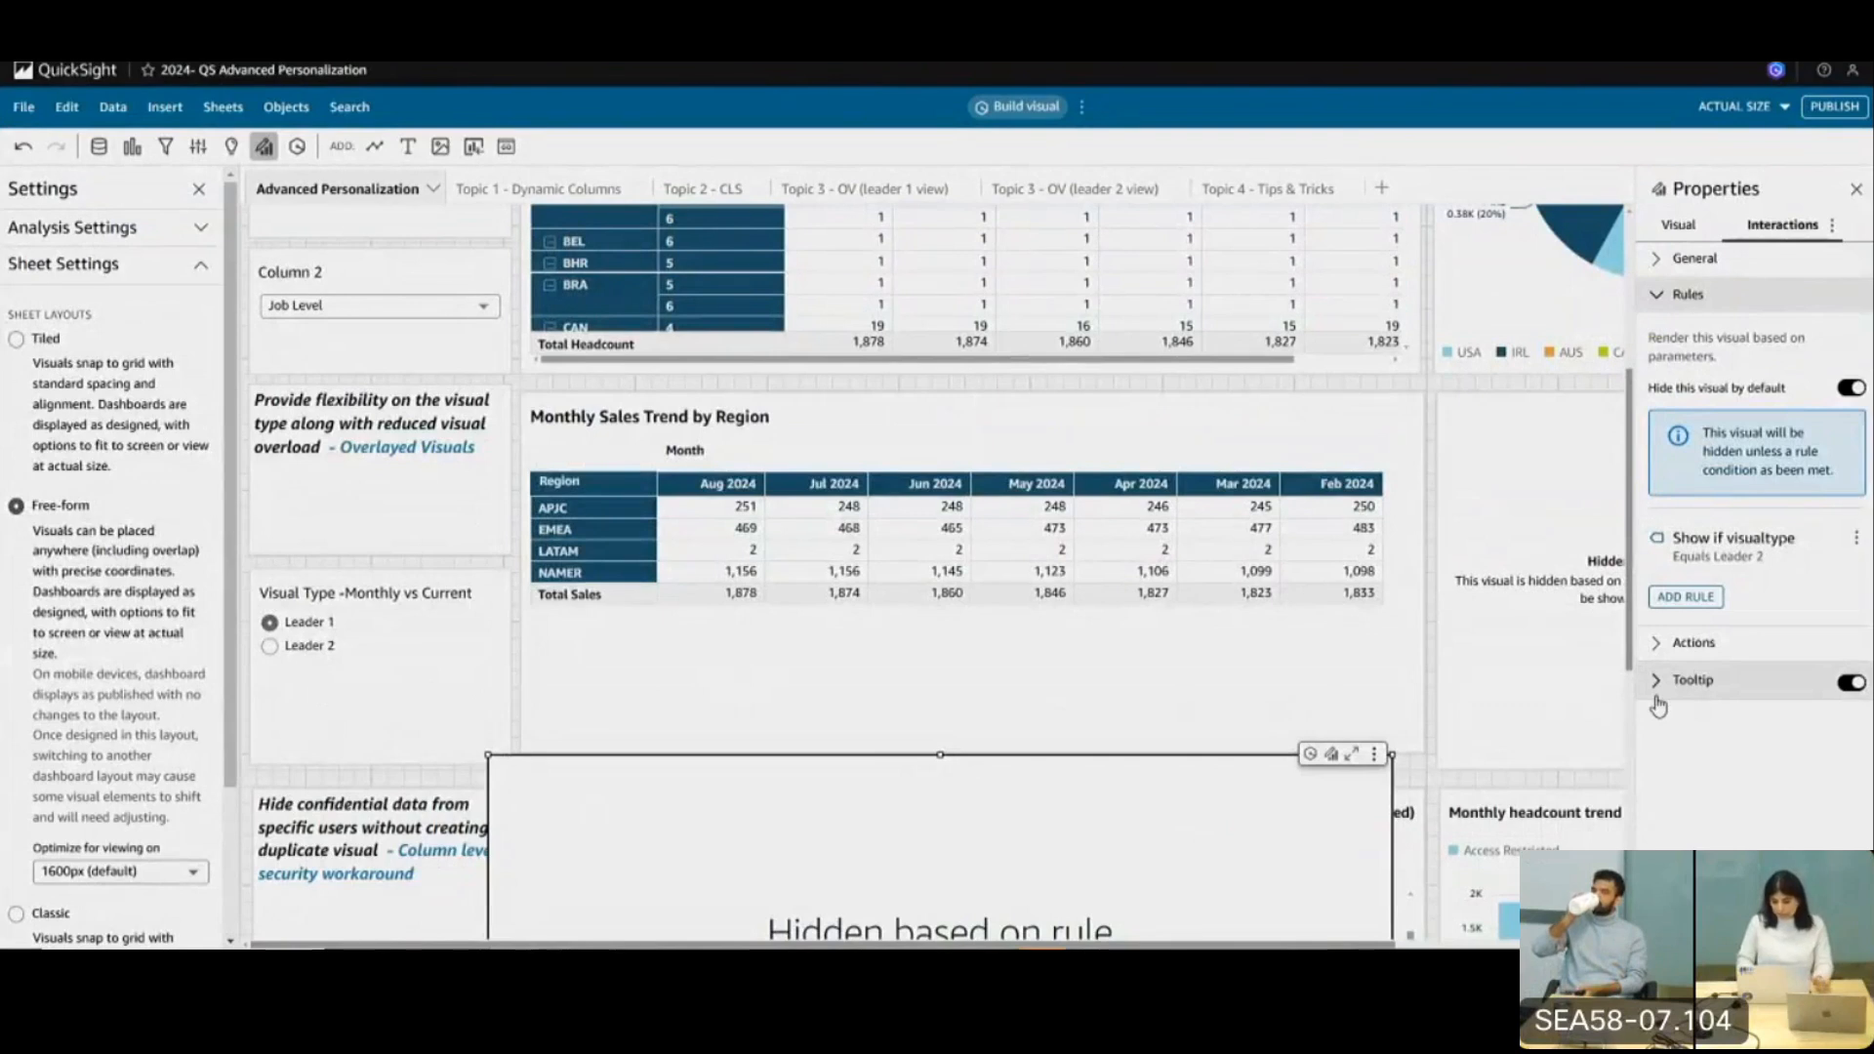
# Close the visual properties and move the hidden visual back over the Monthly Sales Trend by Region table
pyautogui.click(1657, 300)
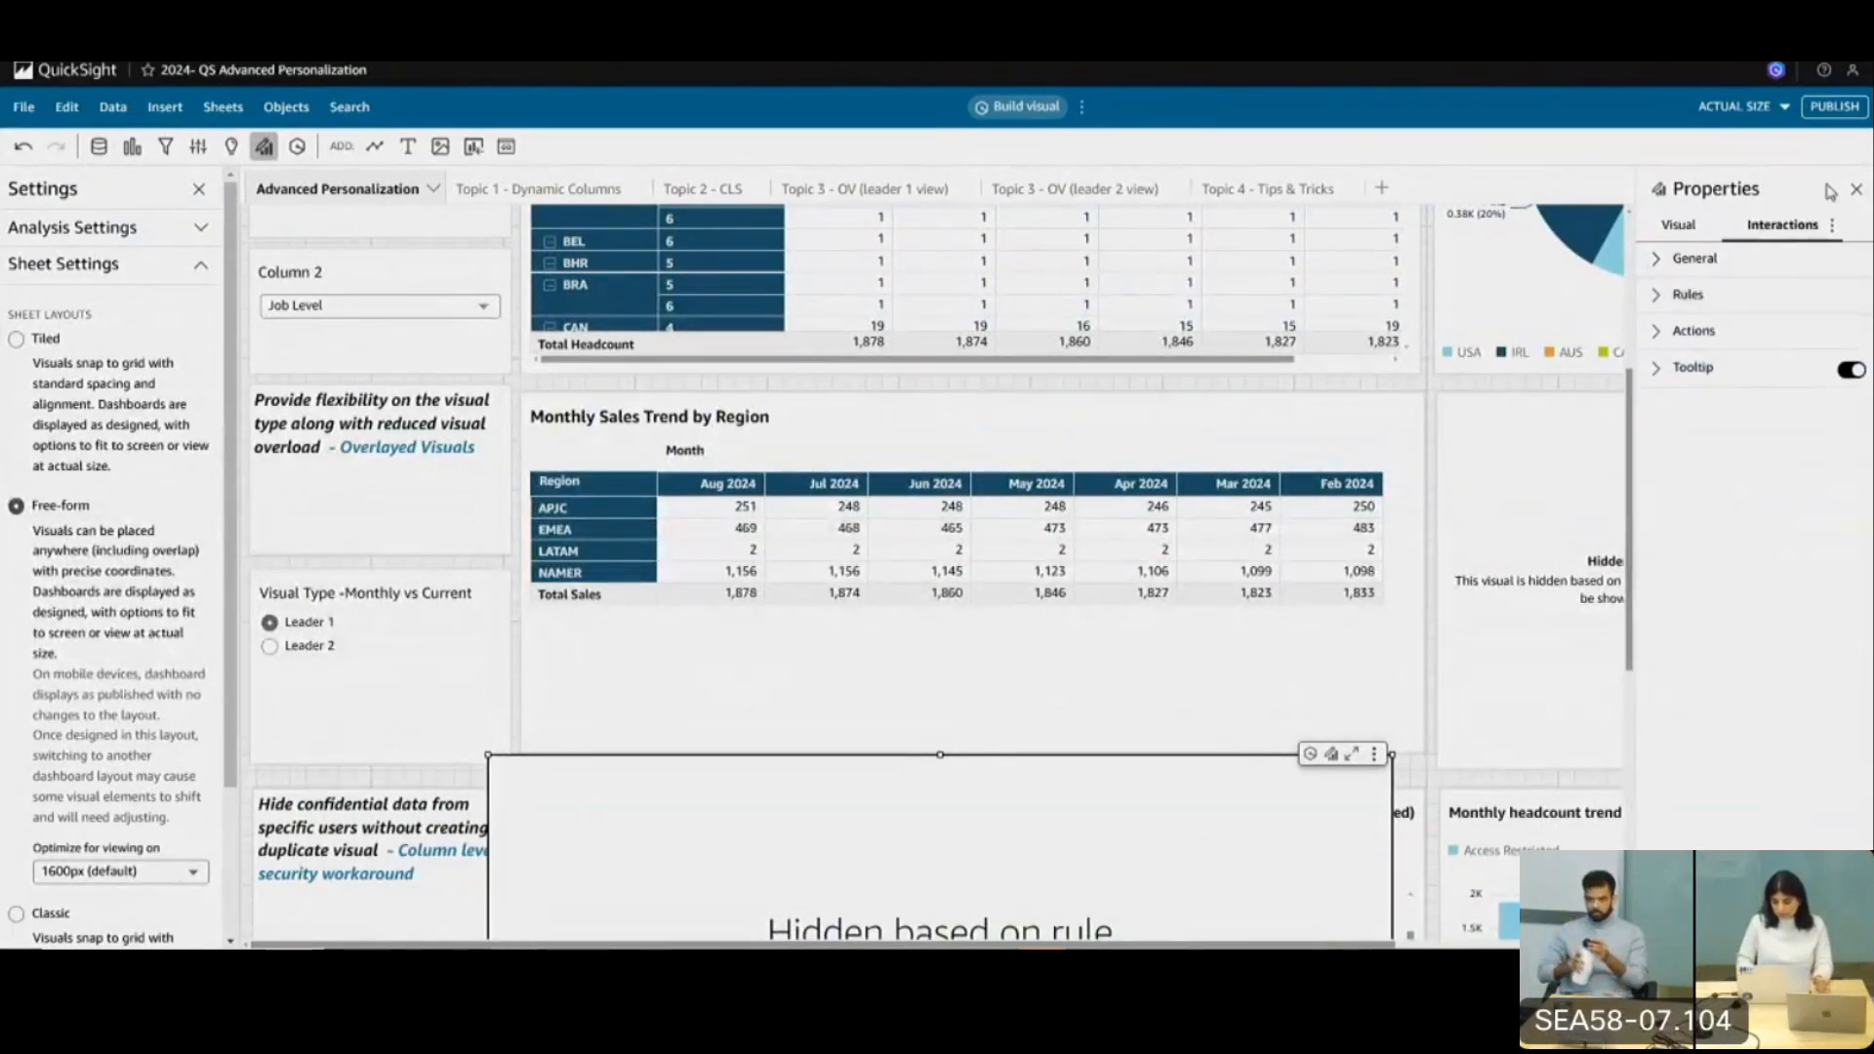
pyautogui.click(1855, 189)
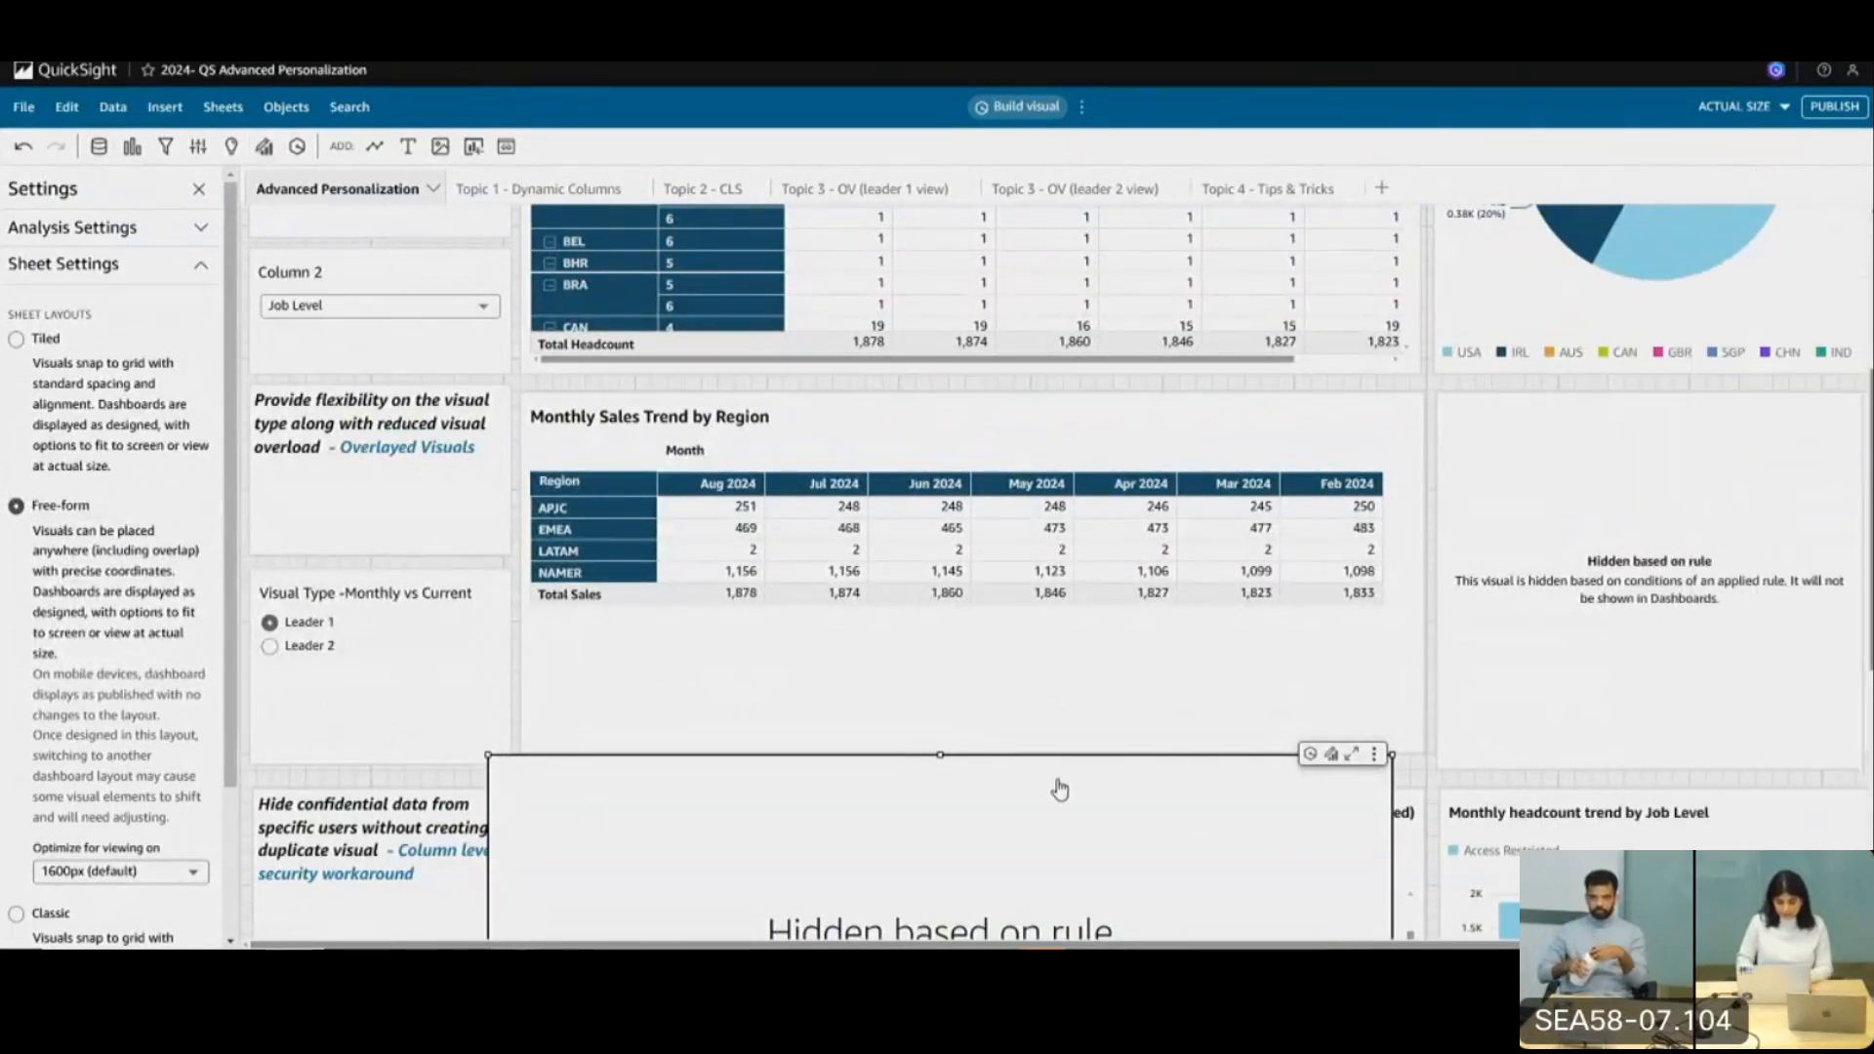
pyautogui.moveTo(1016, 756); pyautogui.dragTo(1048, 393)
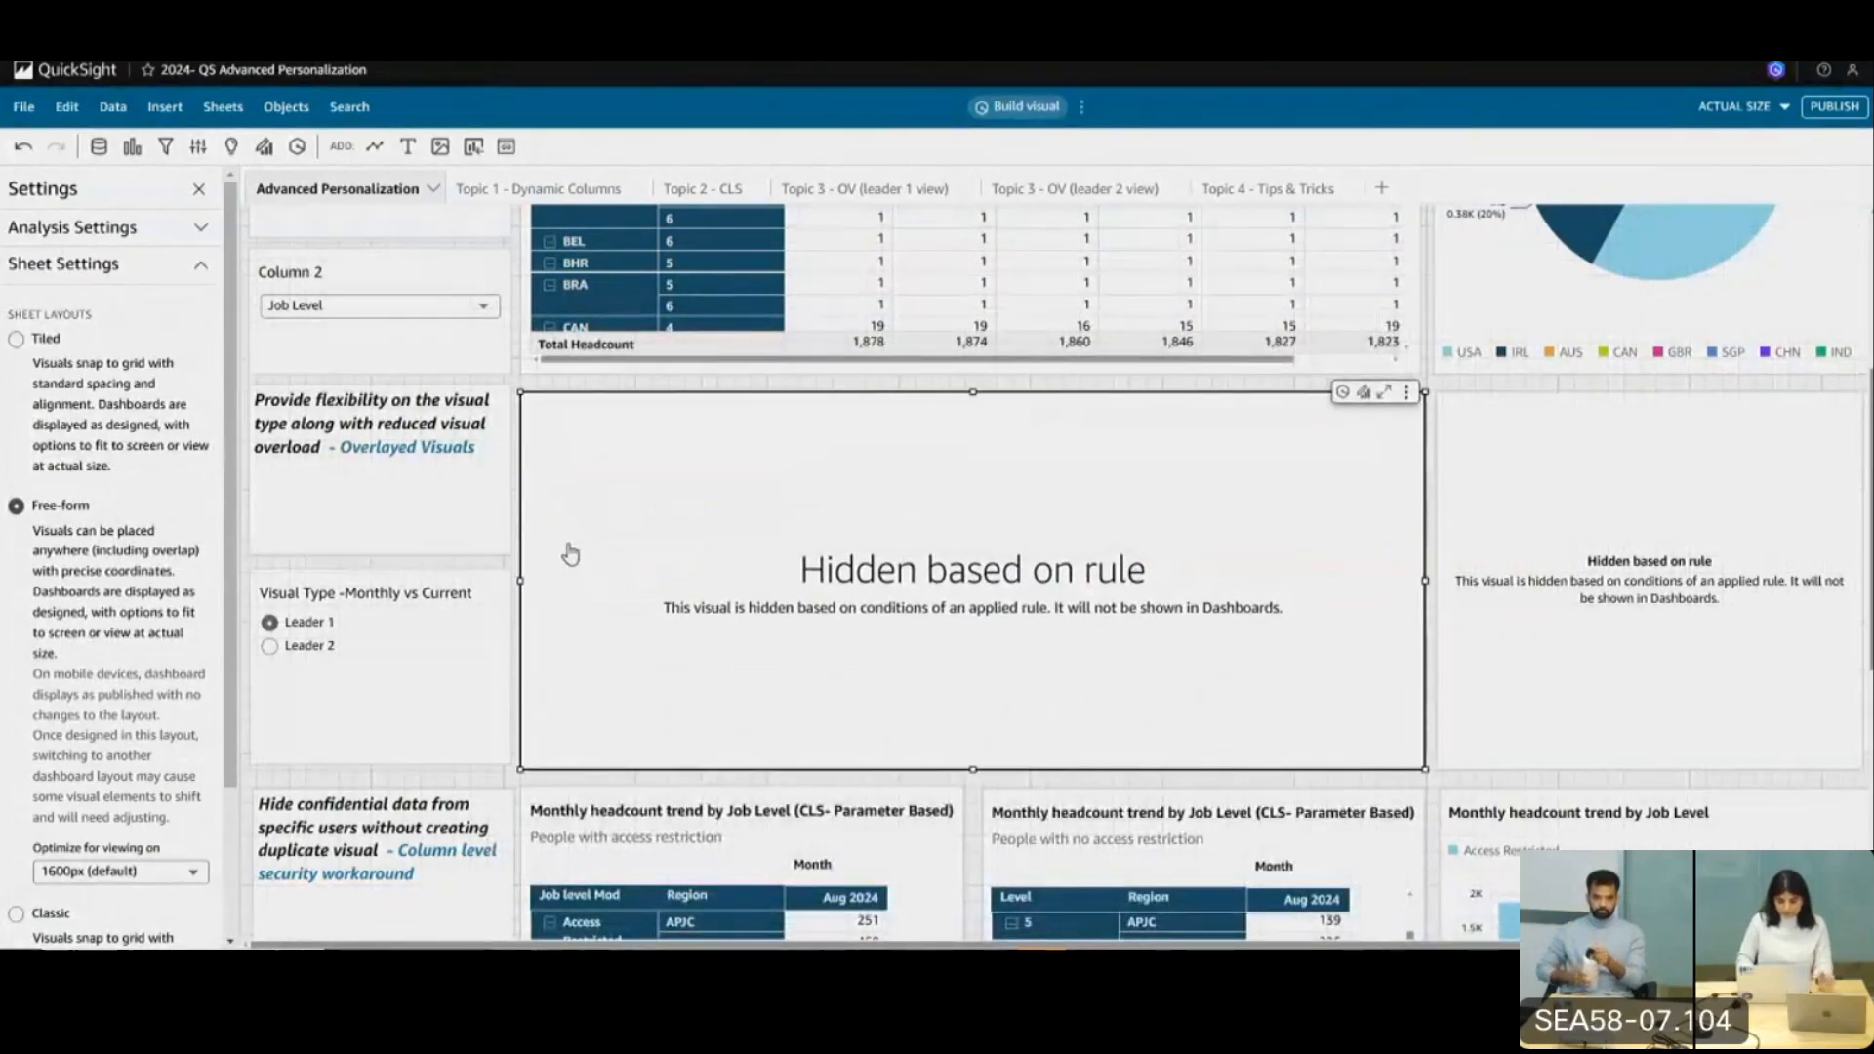
# Toggle the Visual Type control between Leader 2 and Leader 1 in the analysis and the published dashboard, leaving the dashboard on Leader 2
pyautogui.click(303, 648)
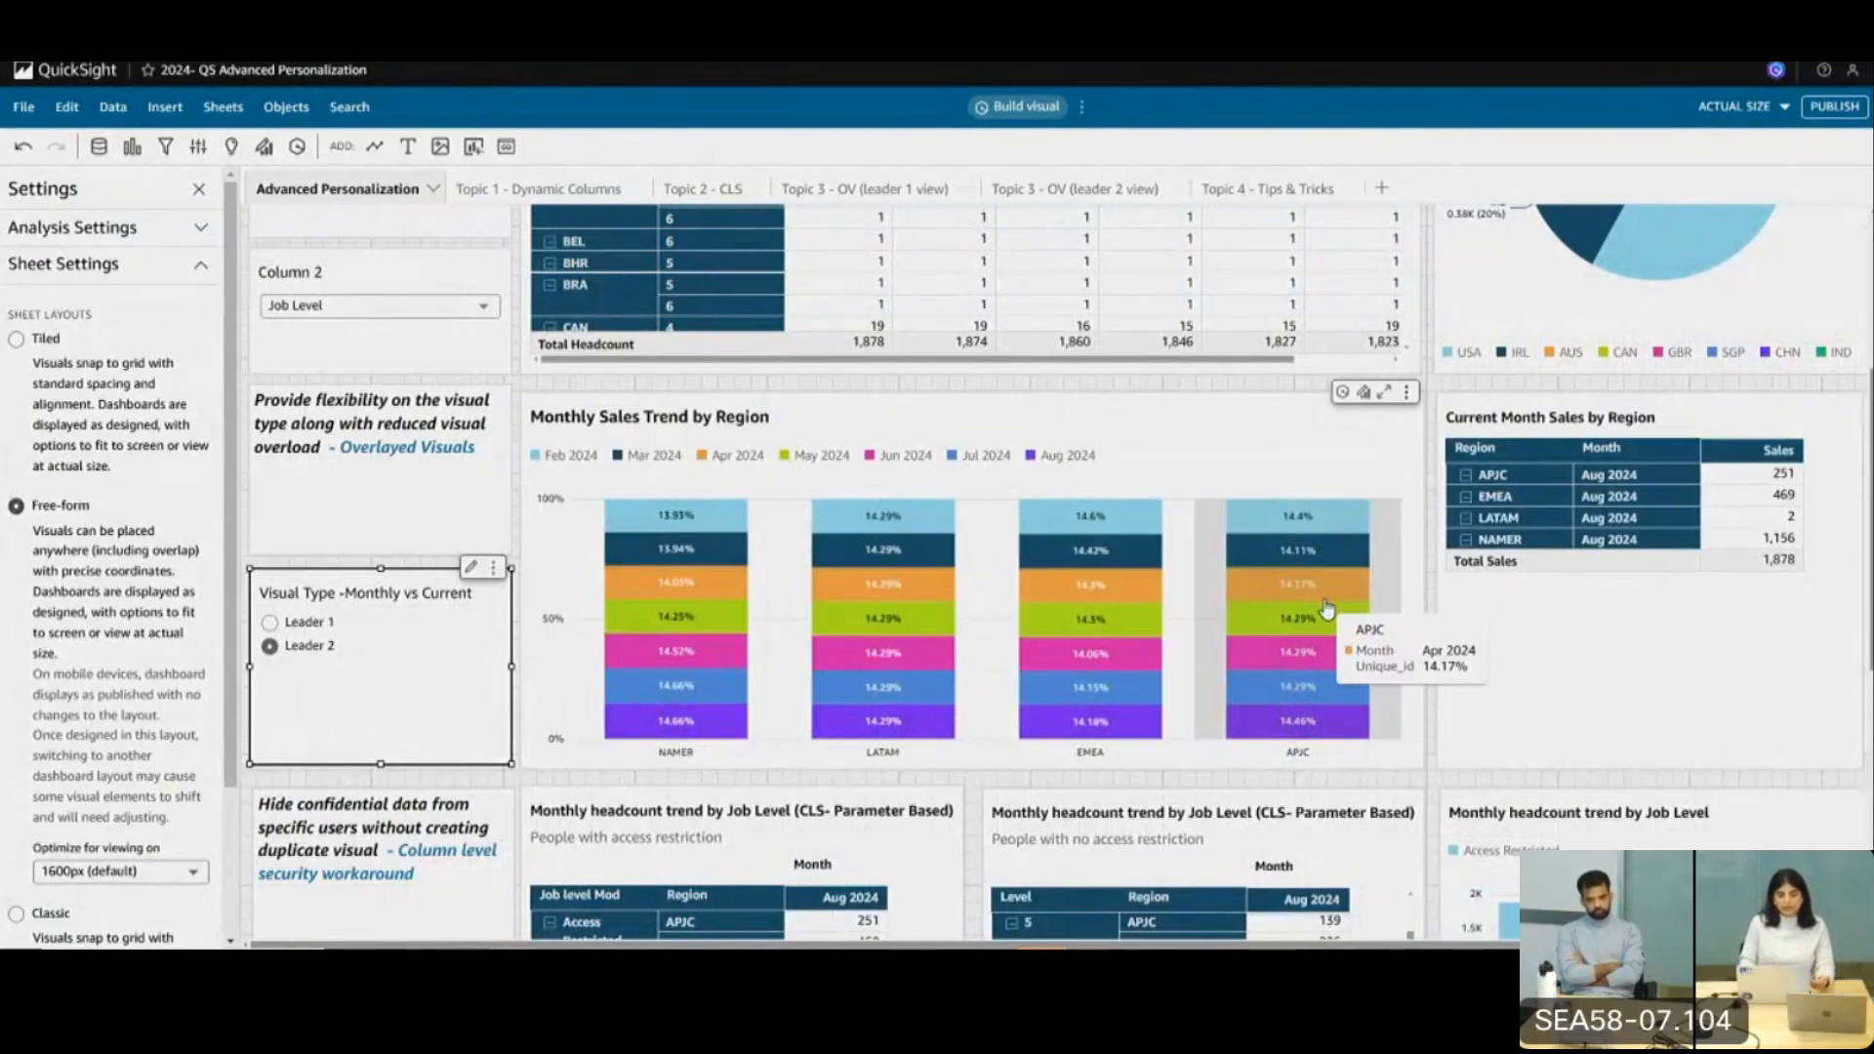
pyautogui.click(308, 624)
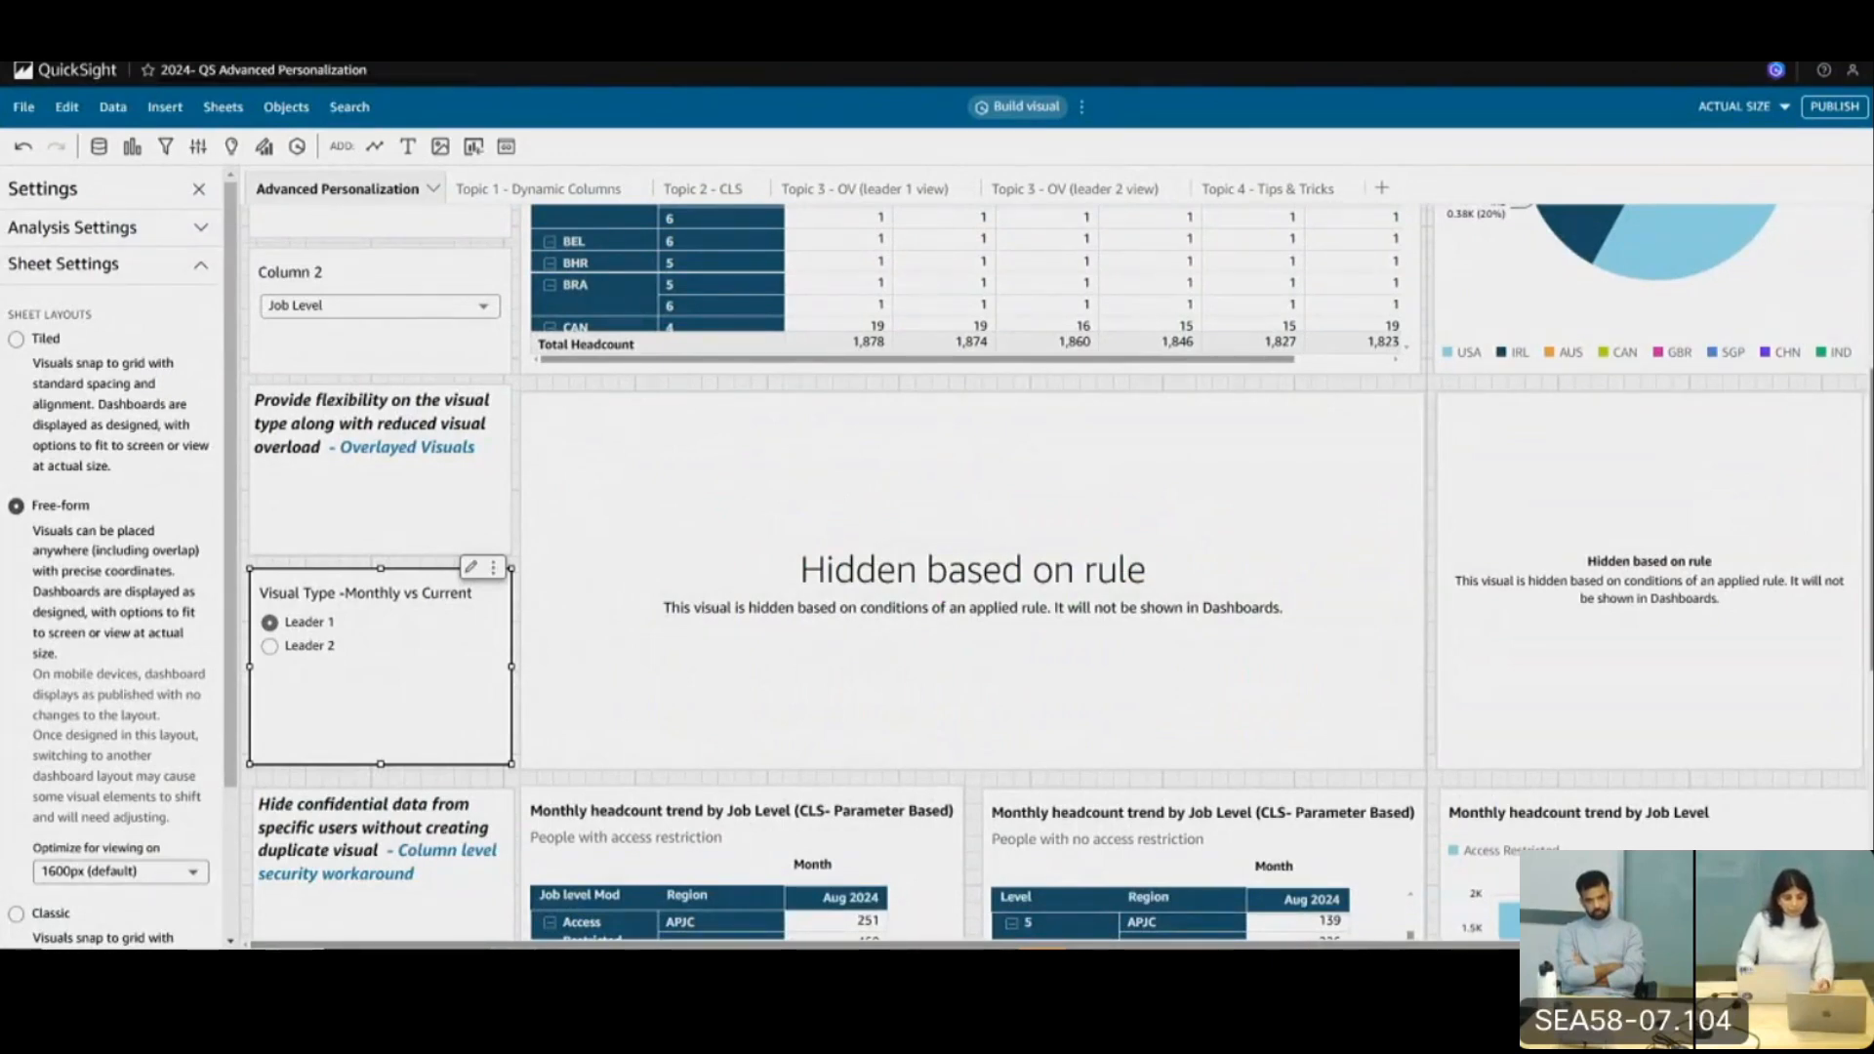
pyautogui.hotkey('ctrl', 'Tab')
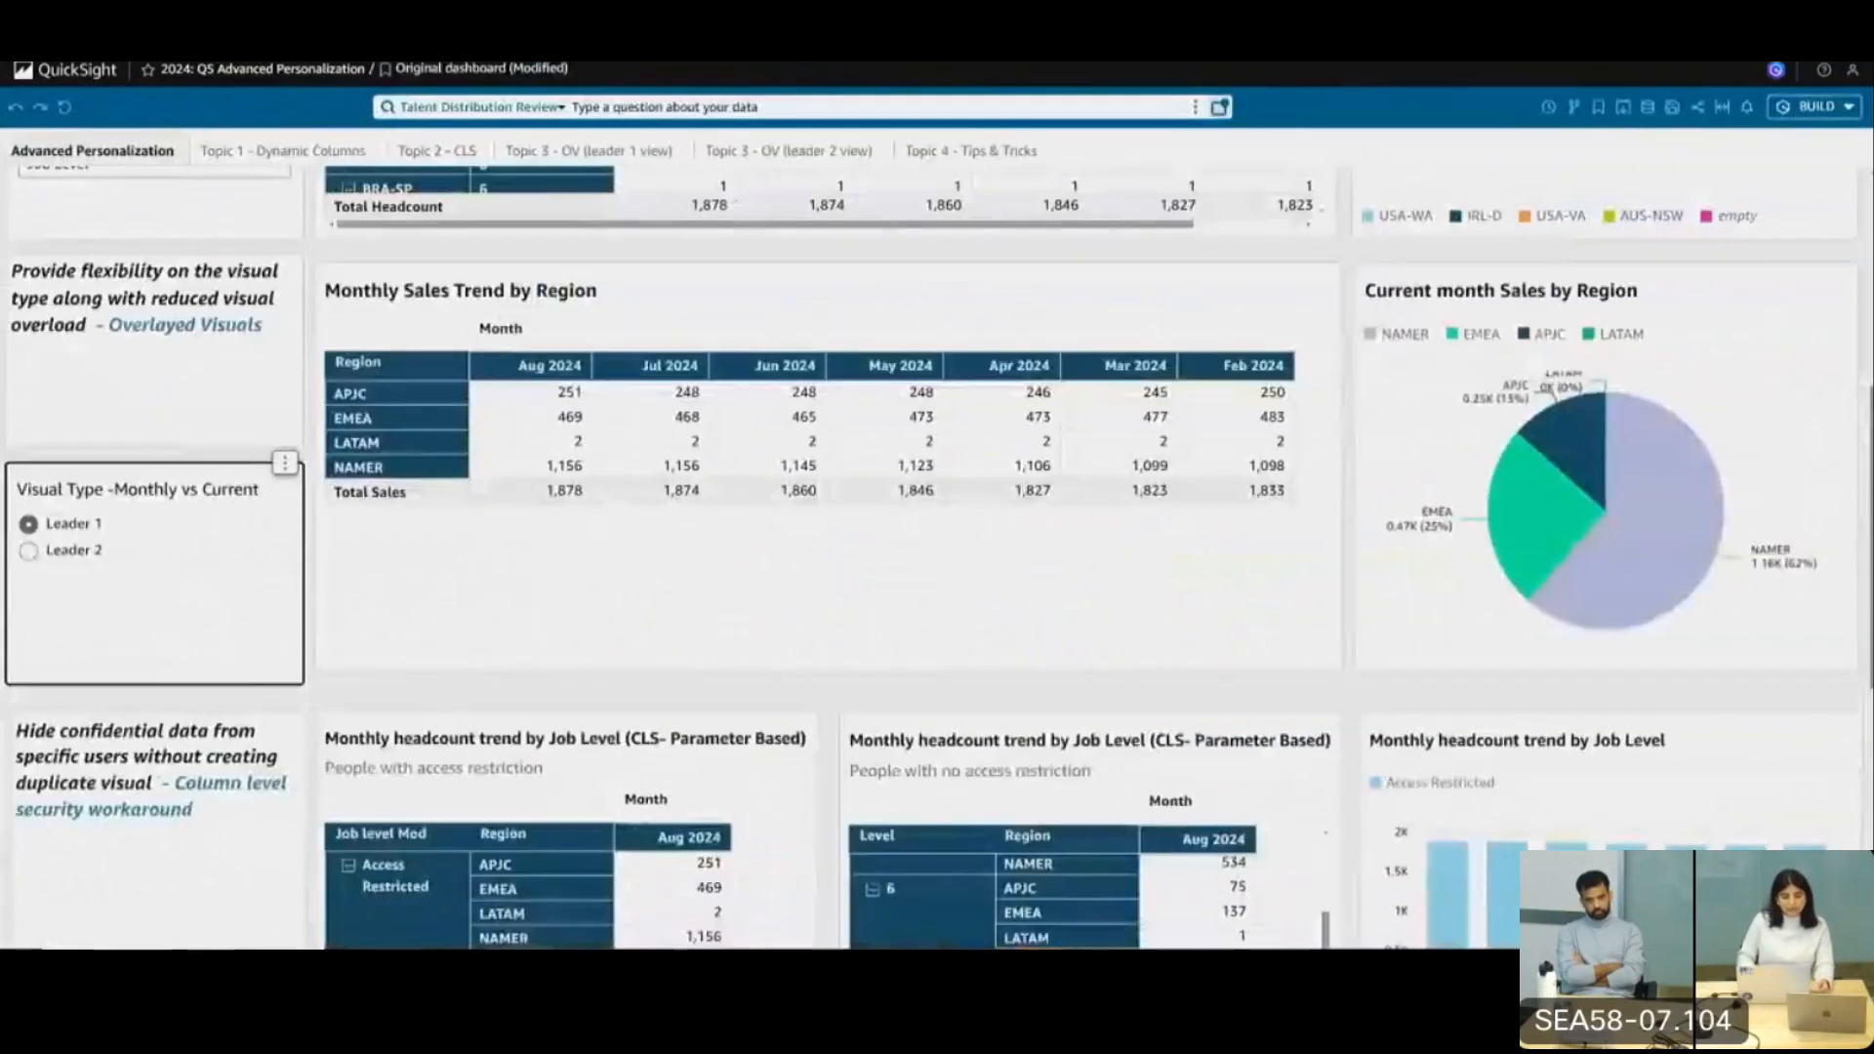
pyautogui.click(70, 557)
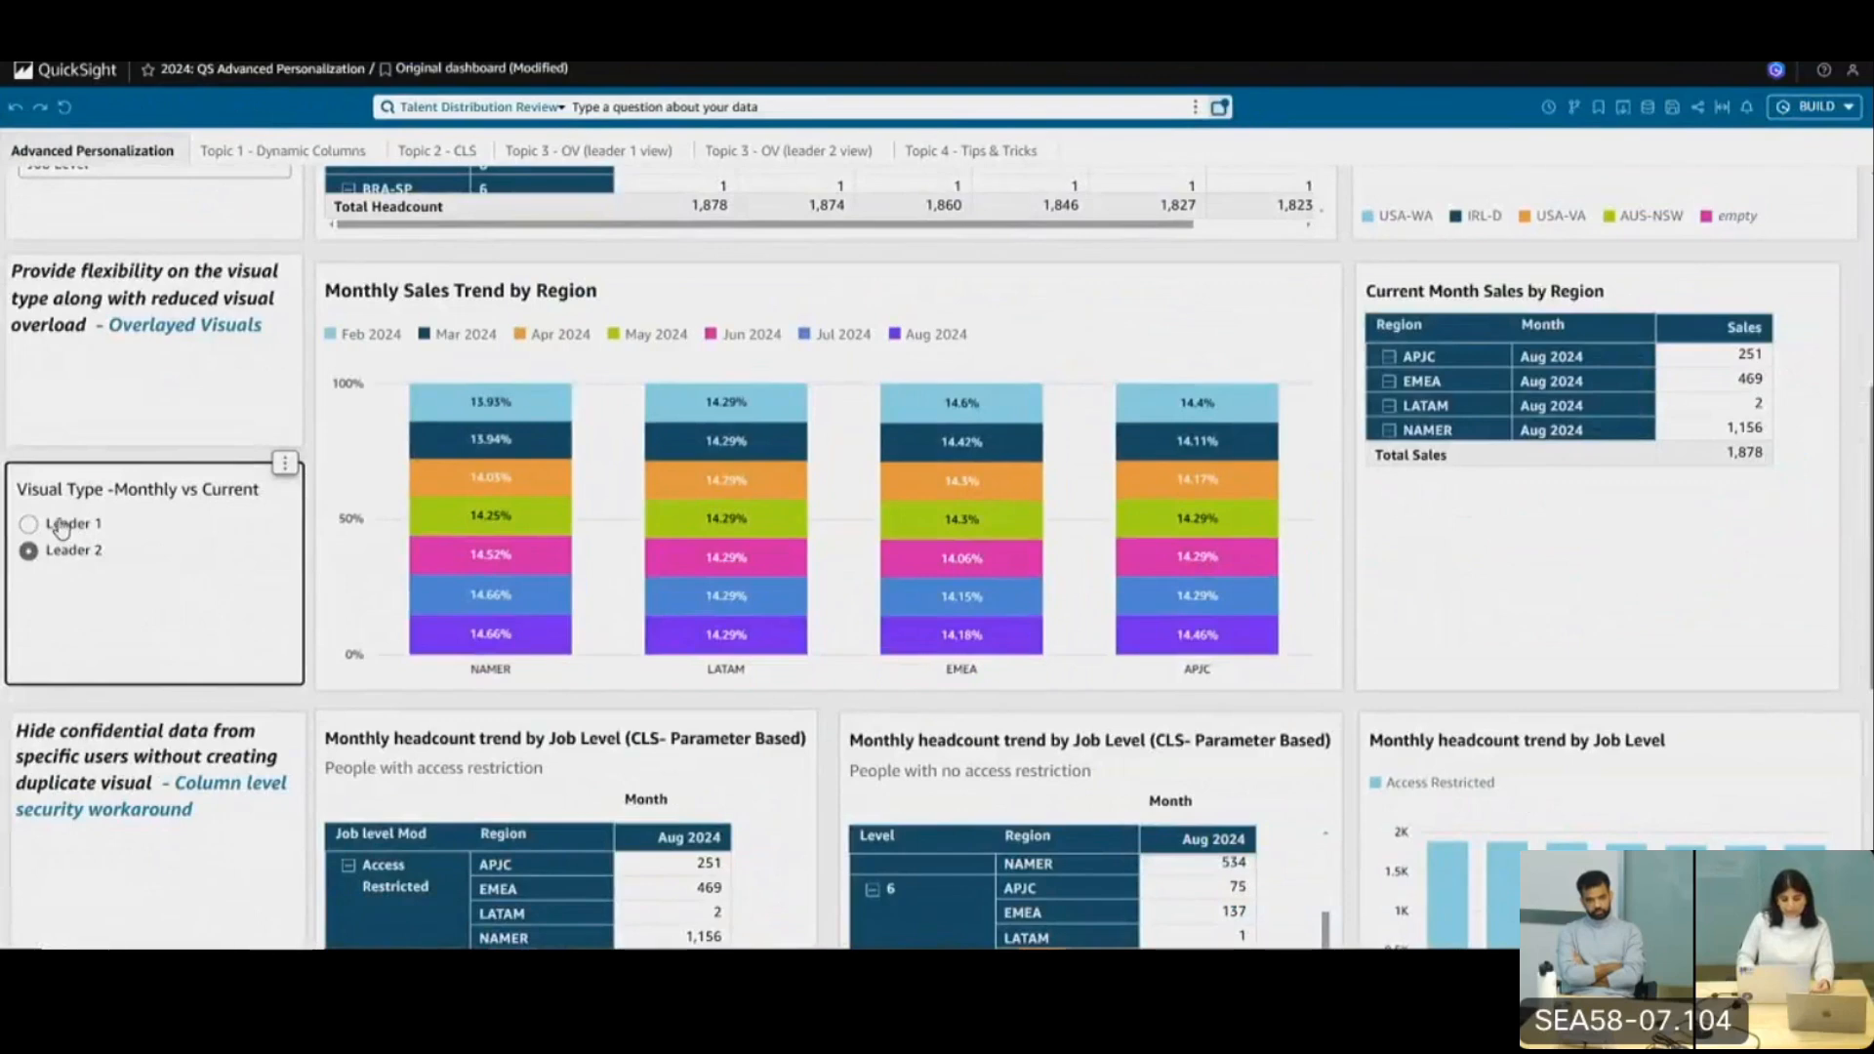
pyautogui.click(62, 527)
pyautogui.click(68, 551)
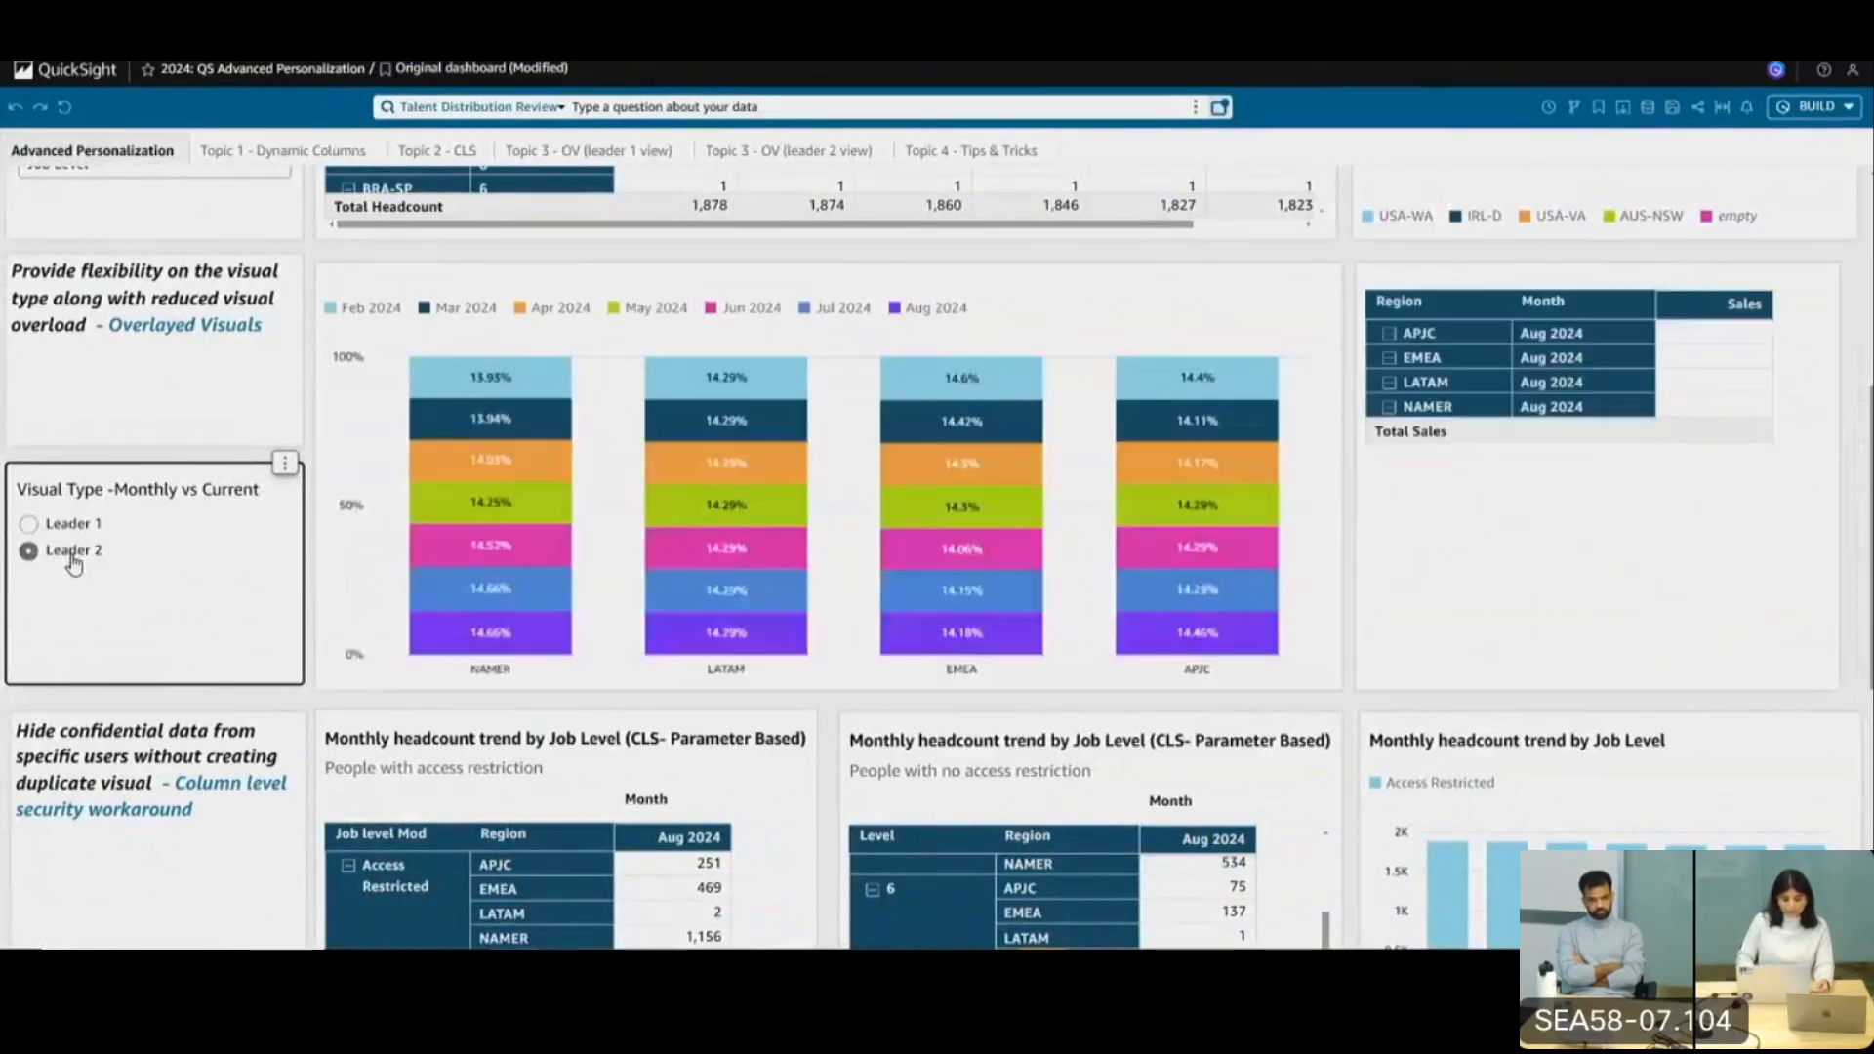
# Return to the analysis and select the large rule-hidden visual beside the Visual Type control
pyautogui.click(527, 44)
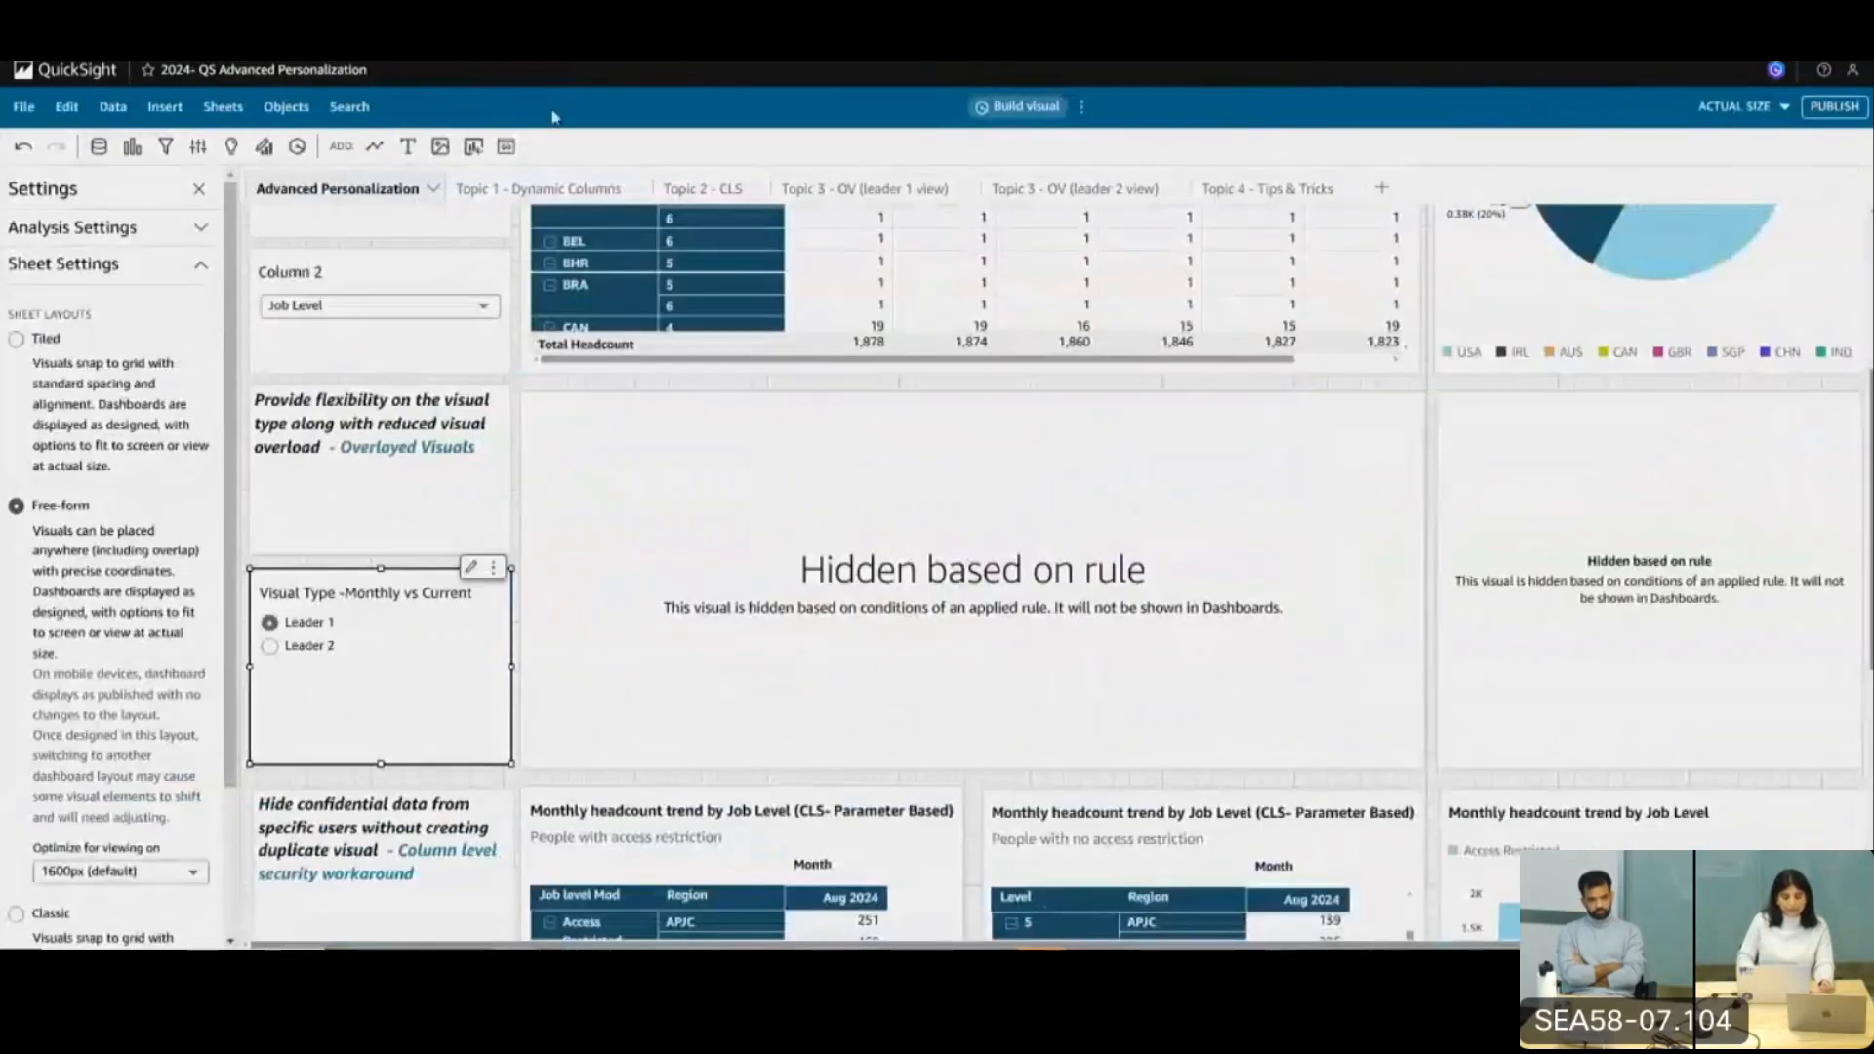
pyautogui.click(664, 459)
pyautogui.moveTo(652, 392)
pyautogui.mouseDown()
pyautogui.moveTo(658, 771)
pyautogui.moveTo(651, 391)
pyautogui.mouseUp()
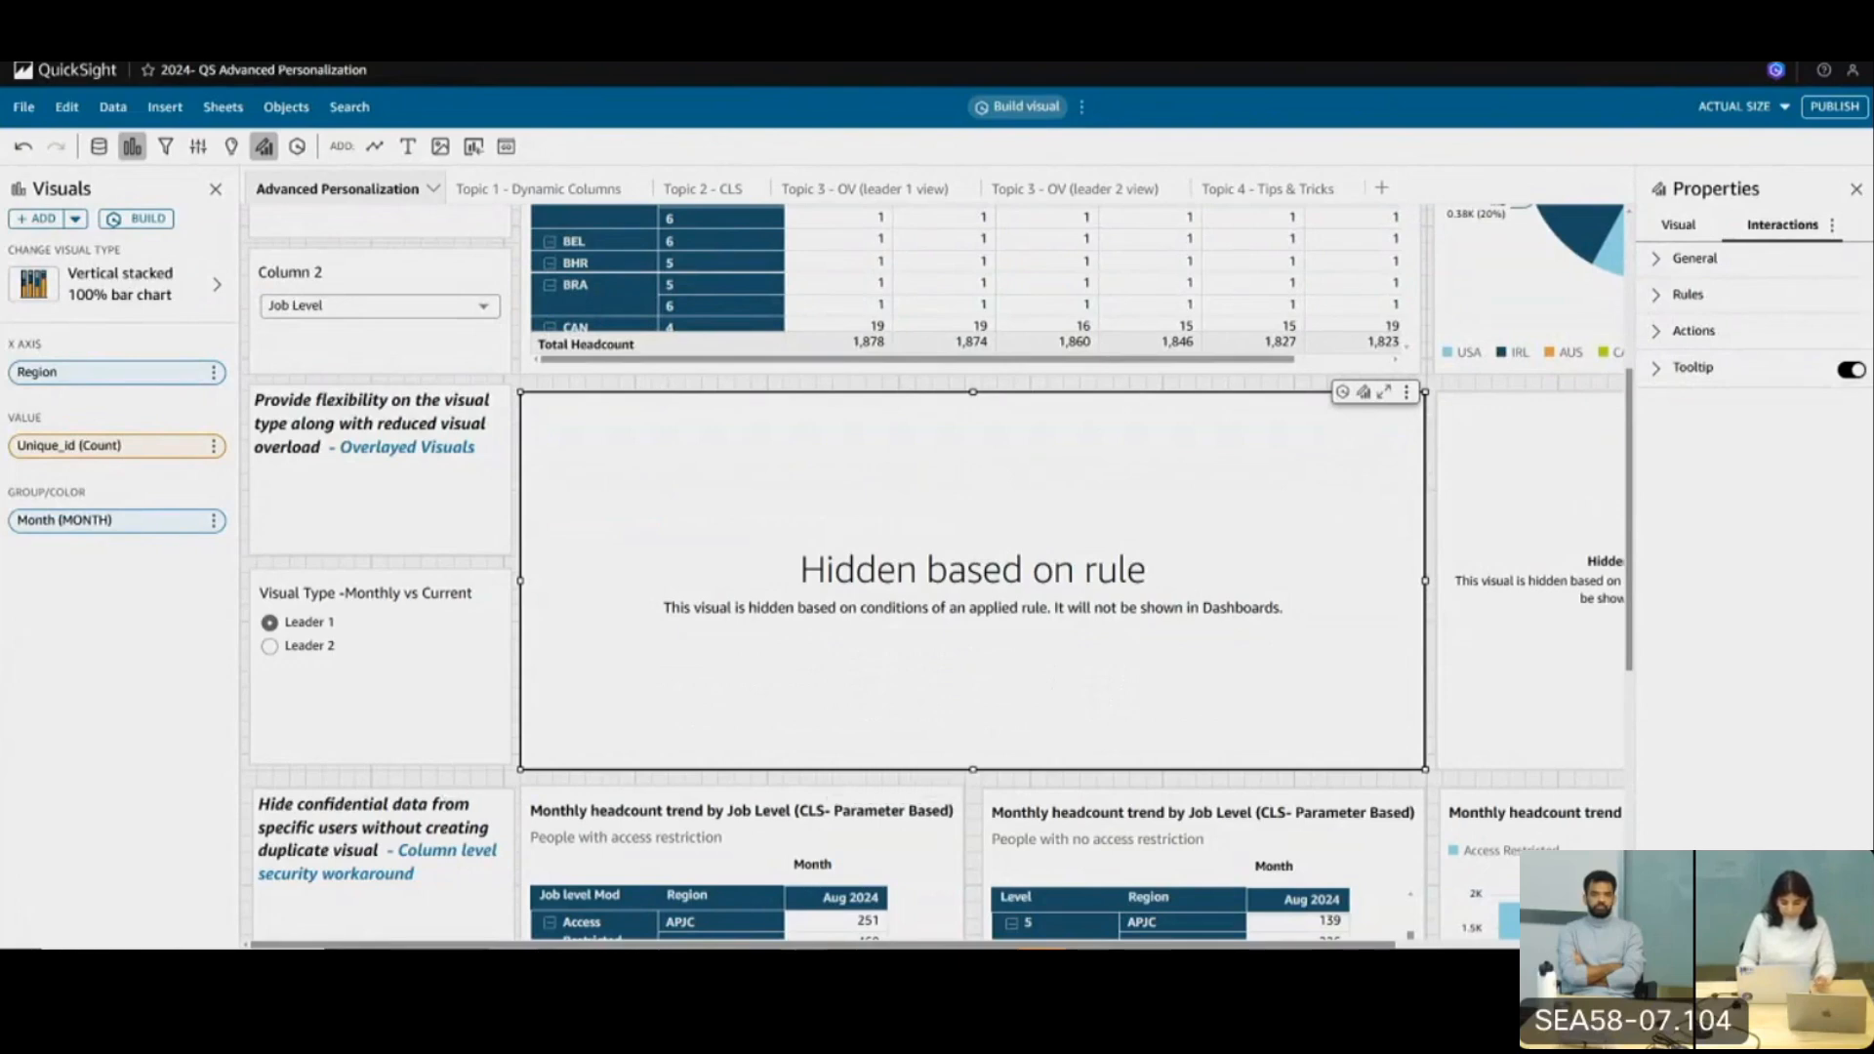
pyautogui.hotkey('alt', 'Tab')
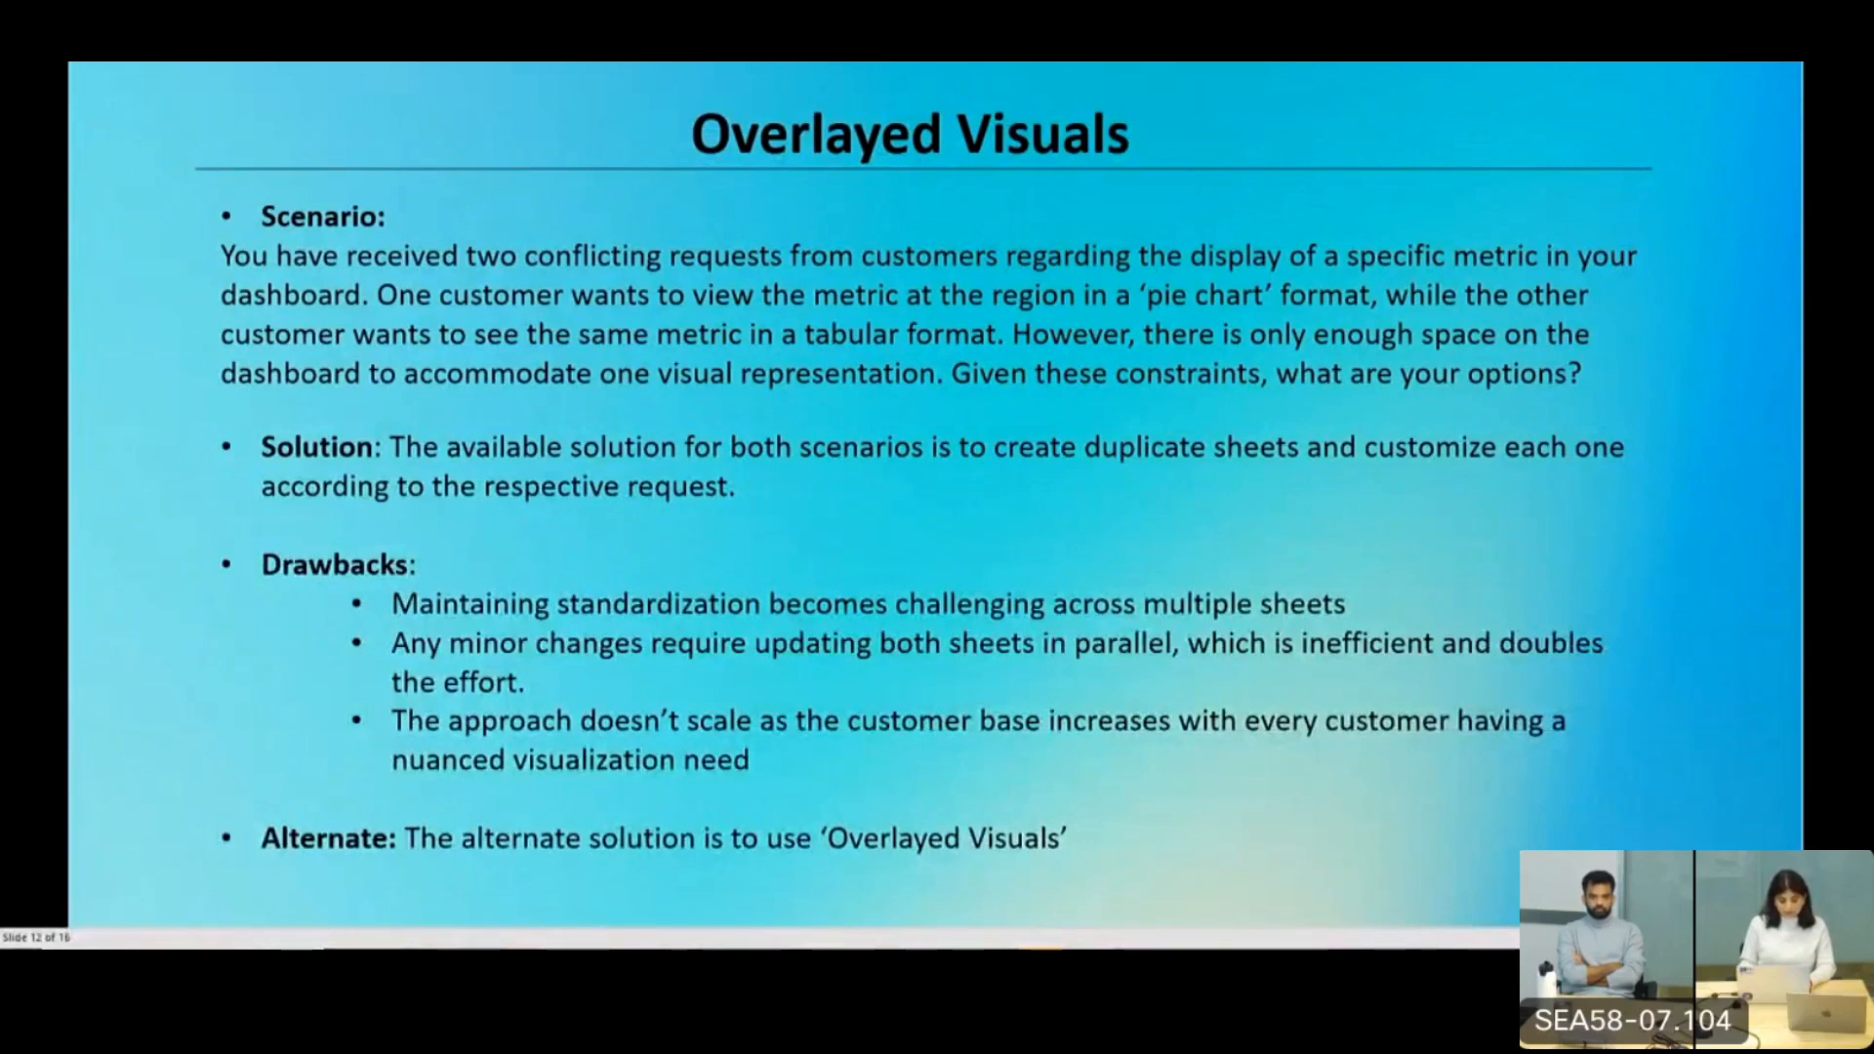
pyautogui.press('Right')
pyautogui.press('Right')
pyautogui.press('Right')
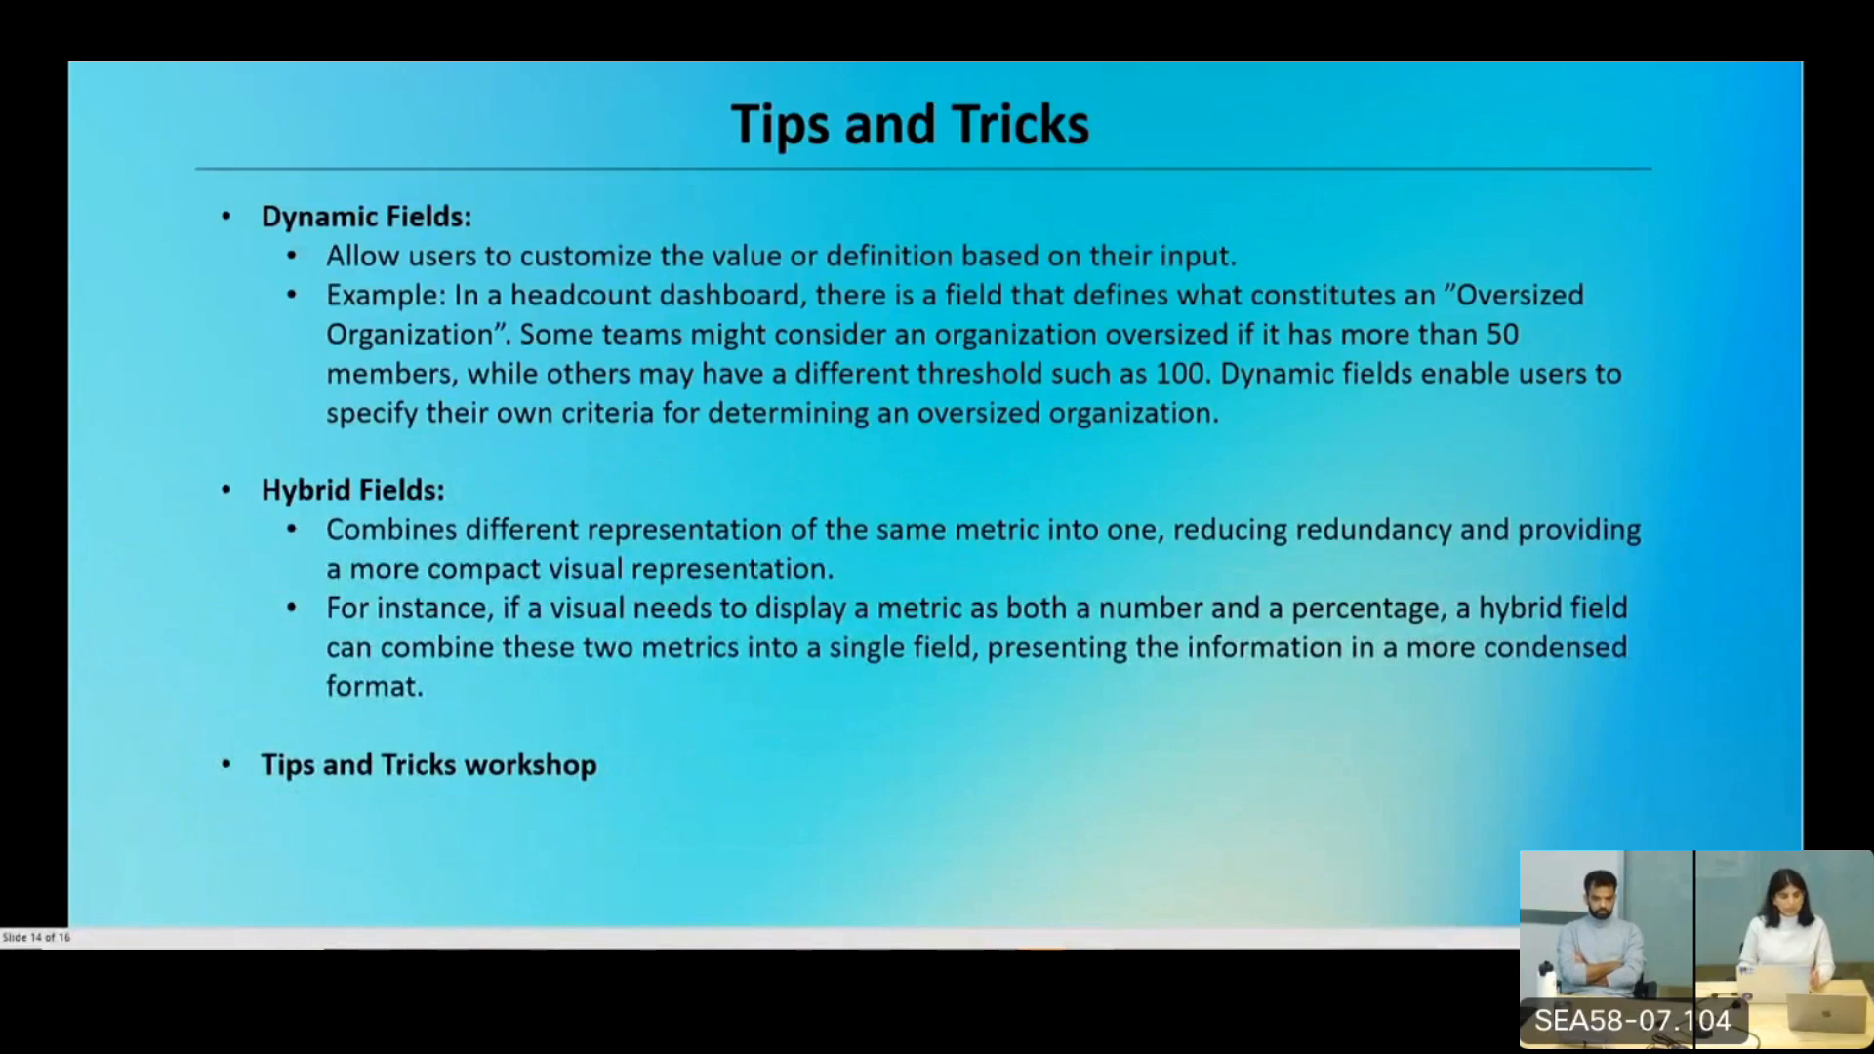
# Switch to the published dashboard and examine the Region Utilization table and Org Size control in the Tips & Tricks section
pyautogui.hotkey('alt', 'Tab')
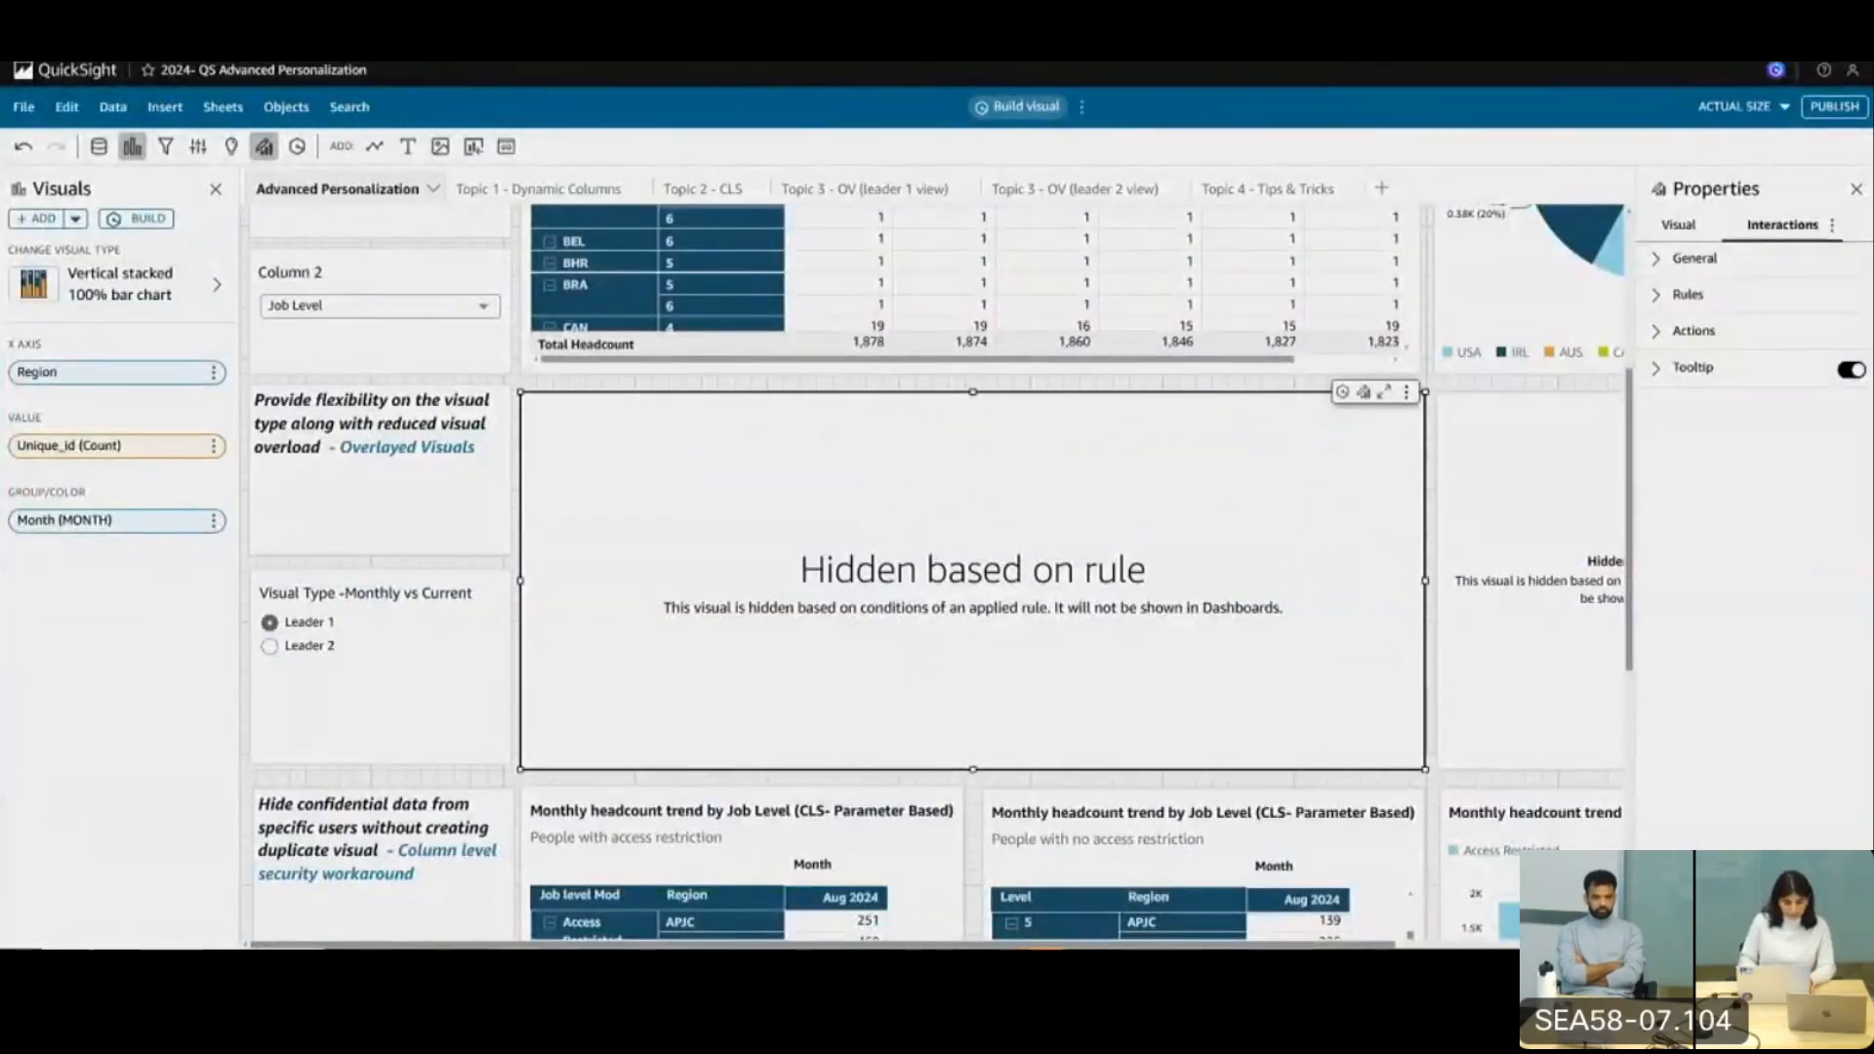
pyautogui.hotkey('ctrl', 'Tab')
pyautogui.scroll(-6, 359, 721)
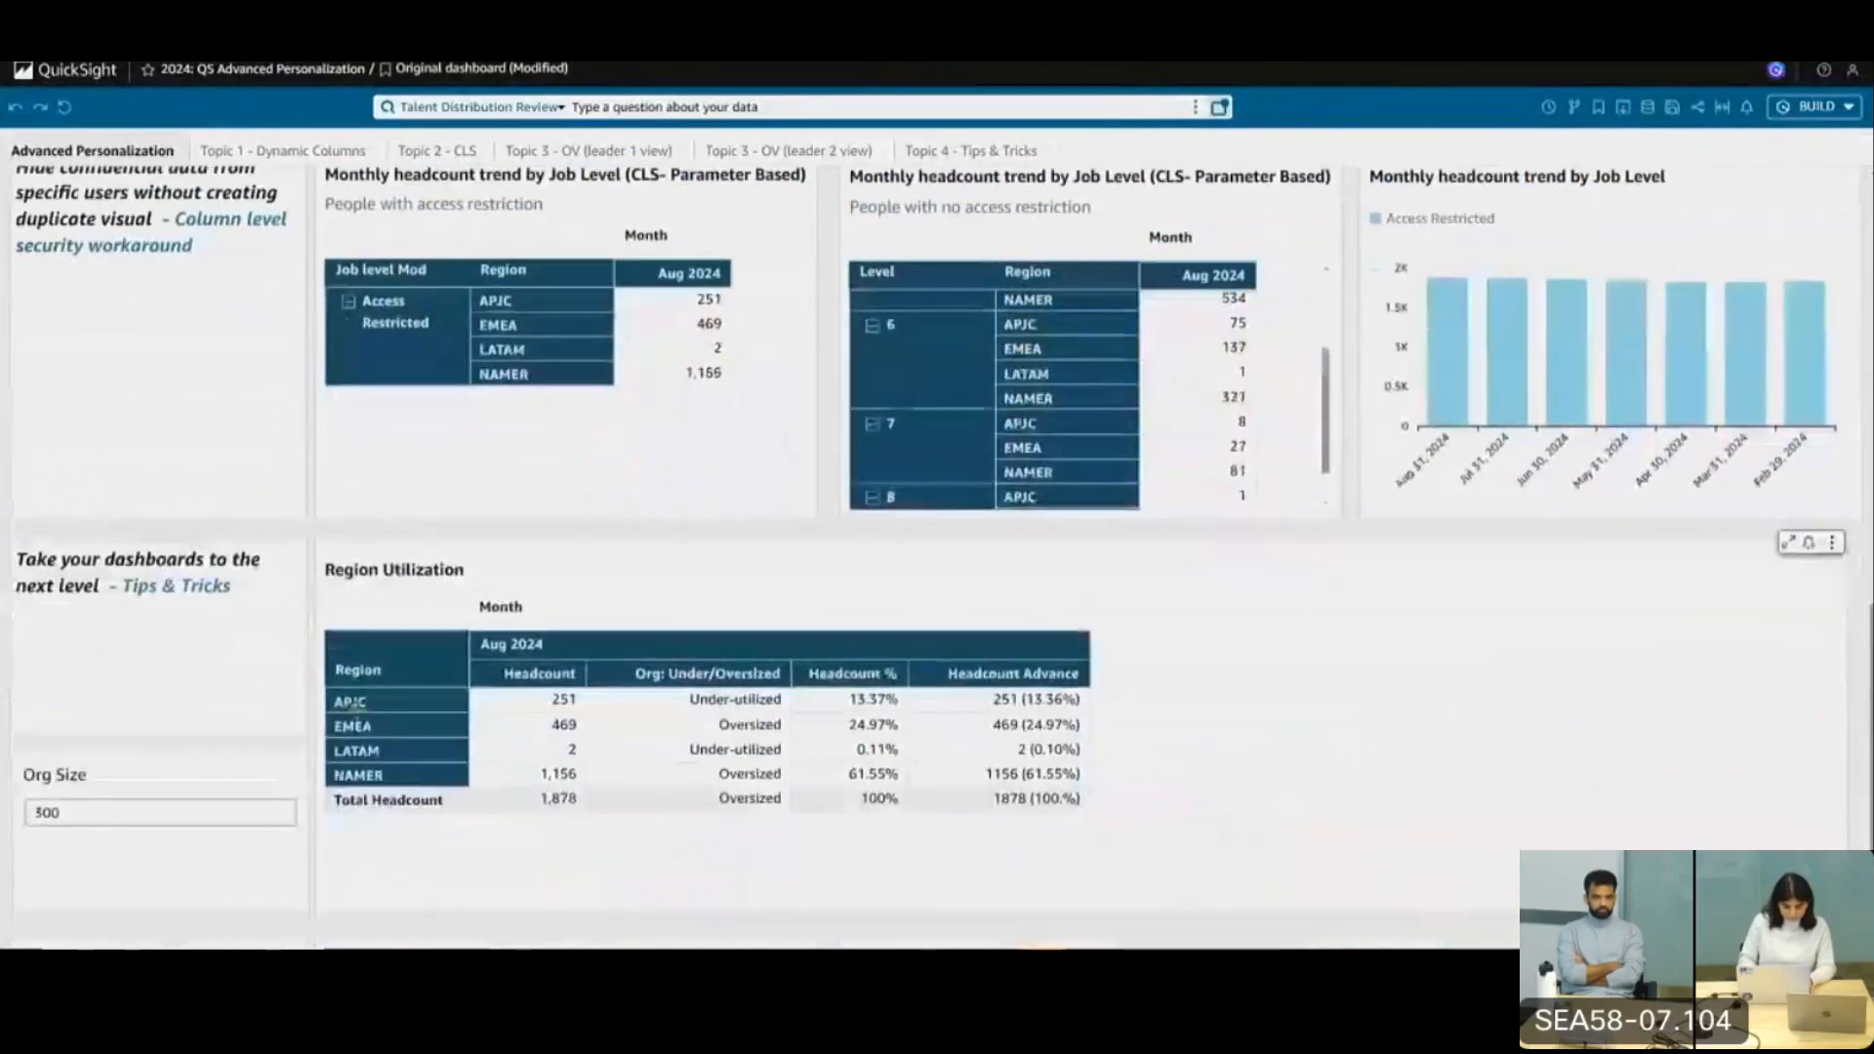
pyautogui.scroll(-1, 353, 711)
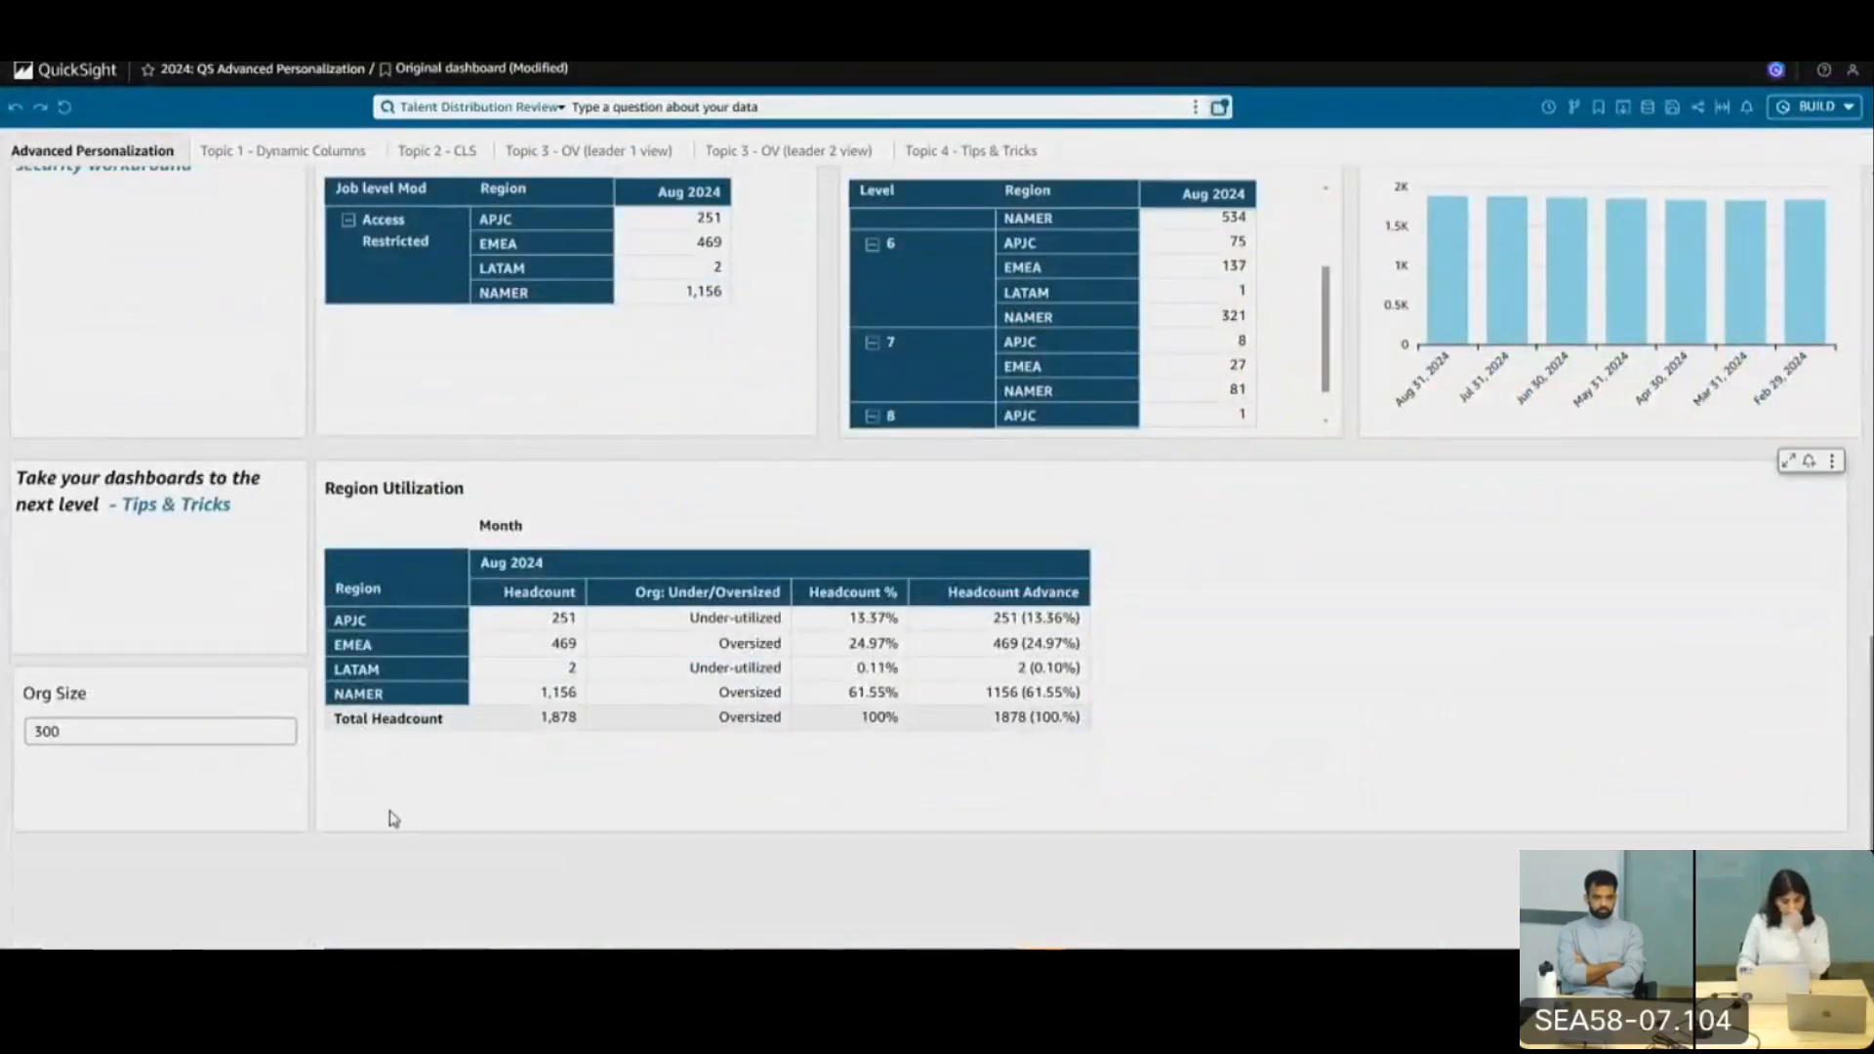
pyautogui.click(747, 502)
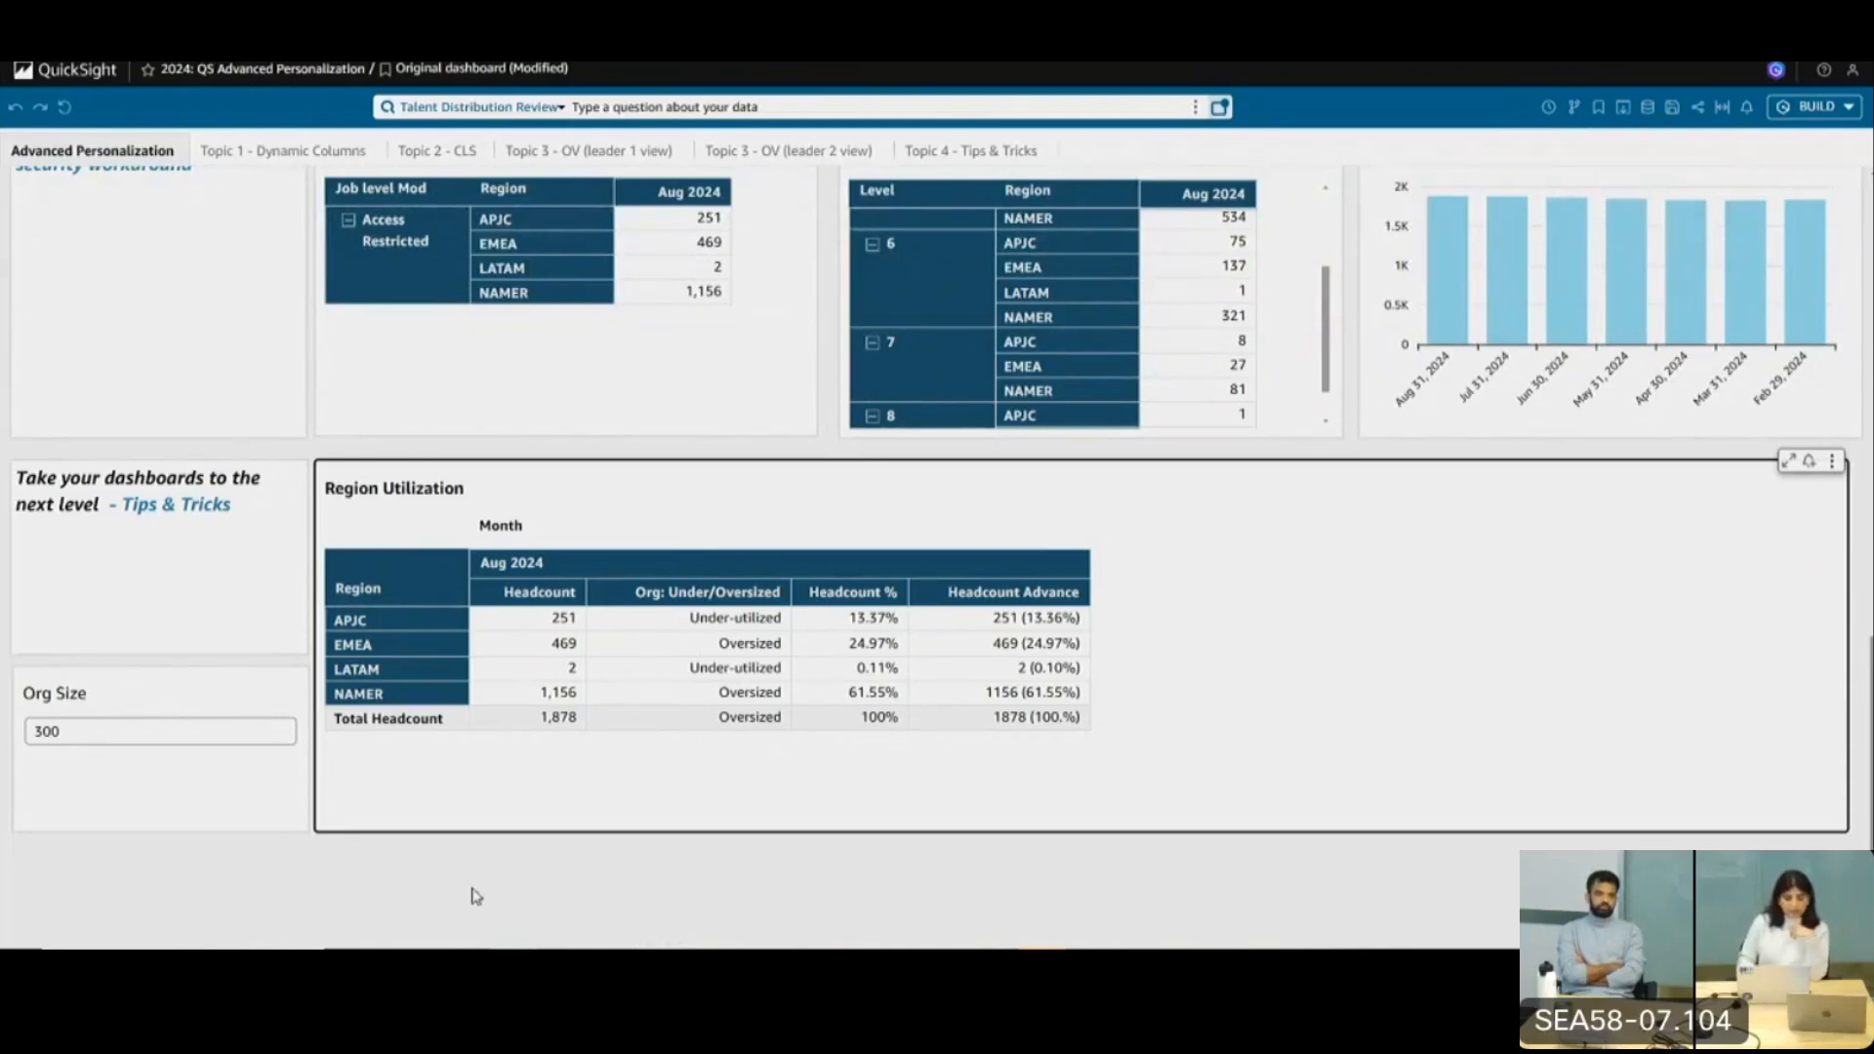
# Set the Org Size control to 200 to recalculate the Org: Under/Oversized column of the Region Utilization table
pyautogui.click(175, 736)
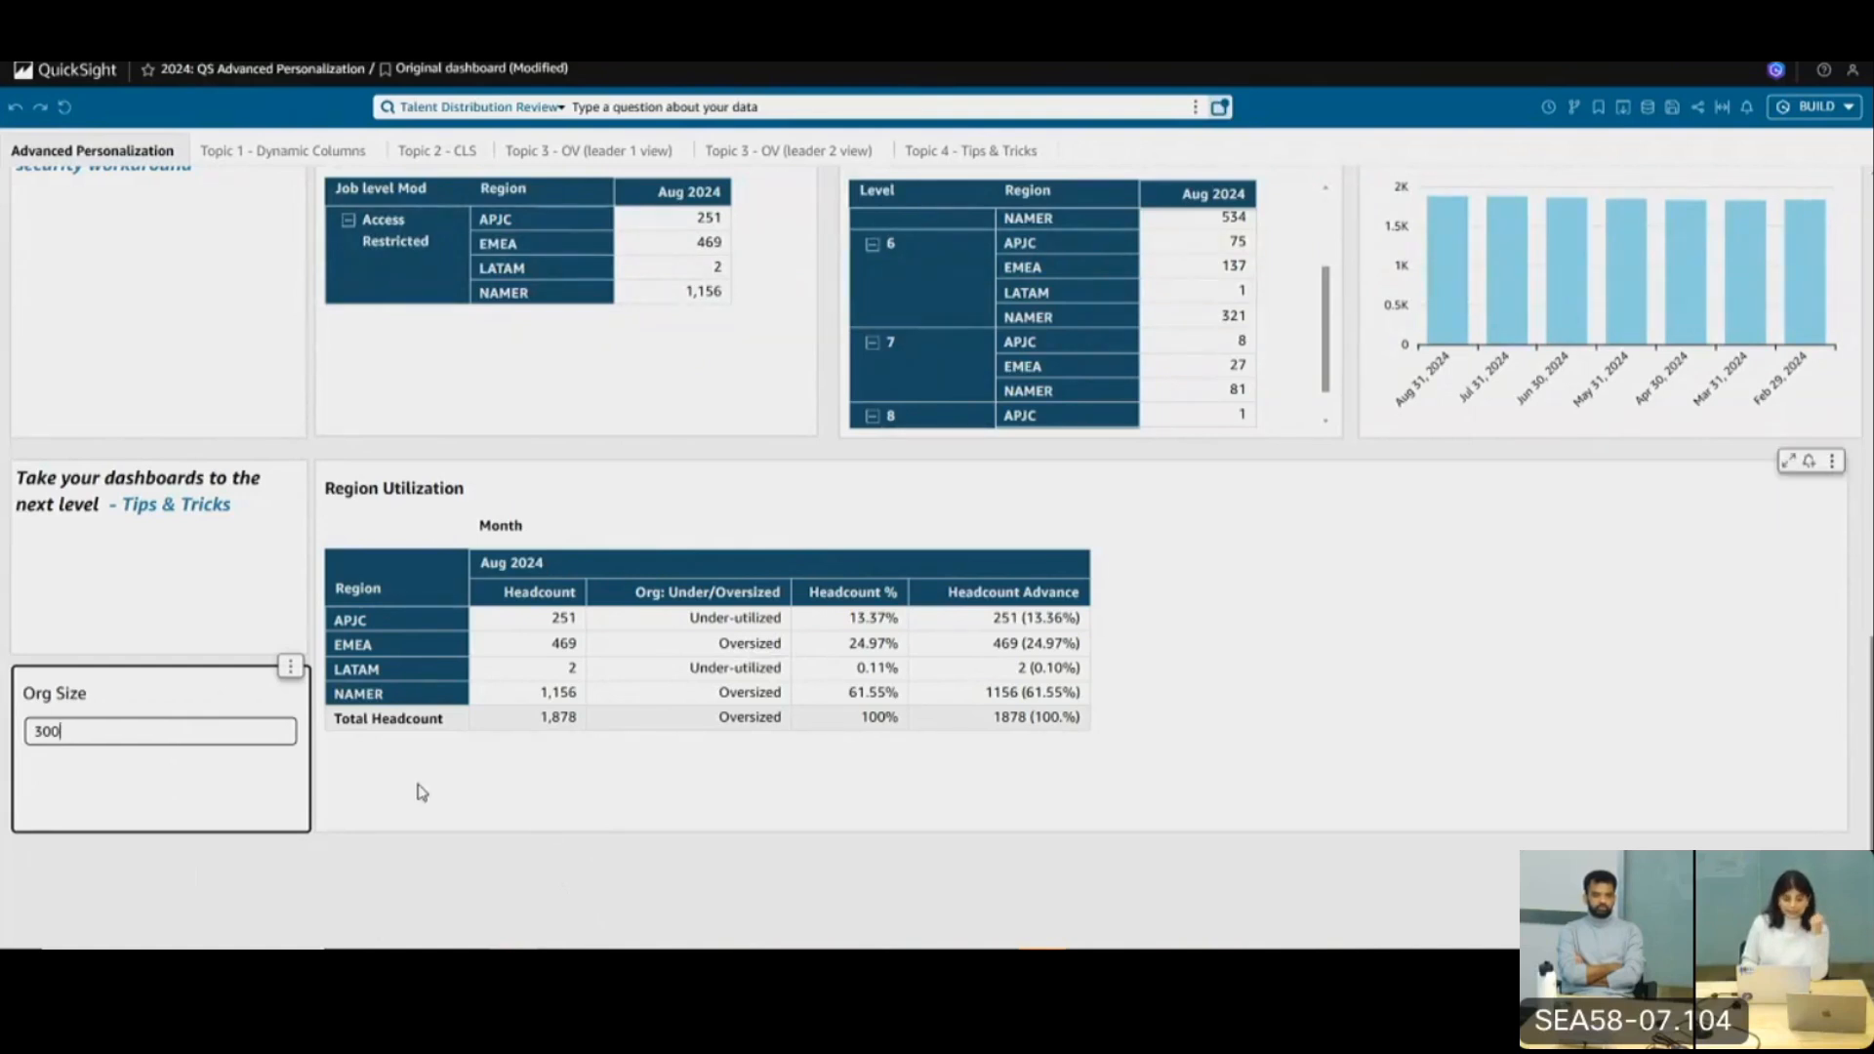
pyautogui.press('BackSpace')
pyautogui.press('BackSpace')
pyautogui.press('BackSpace')
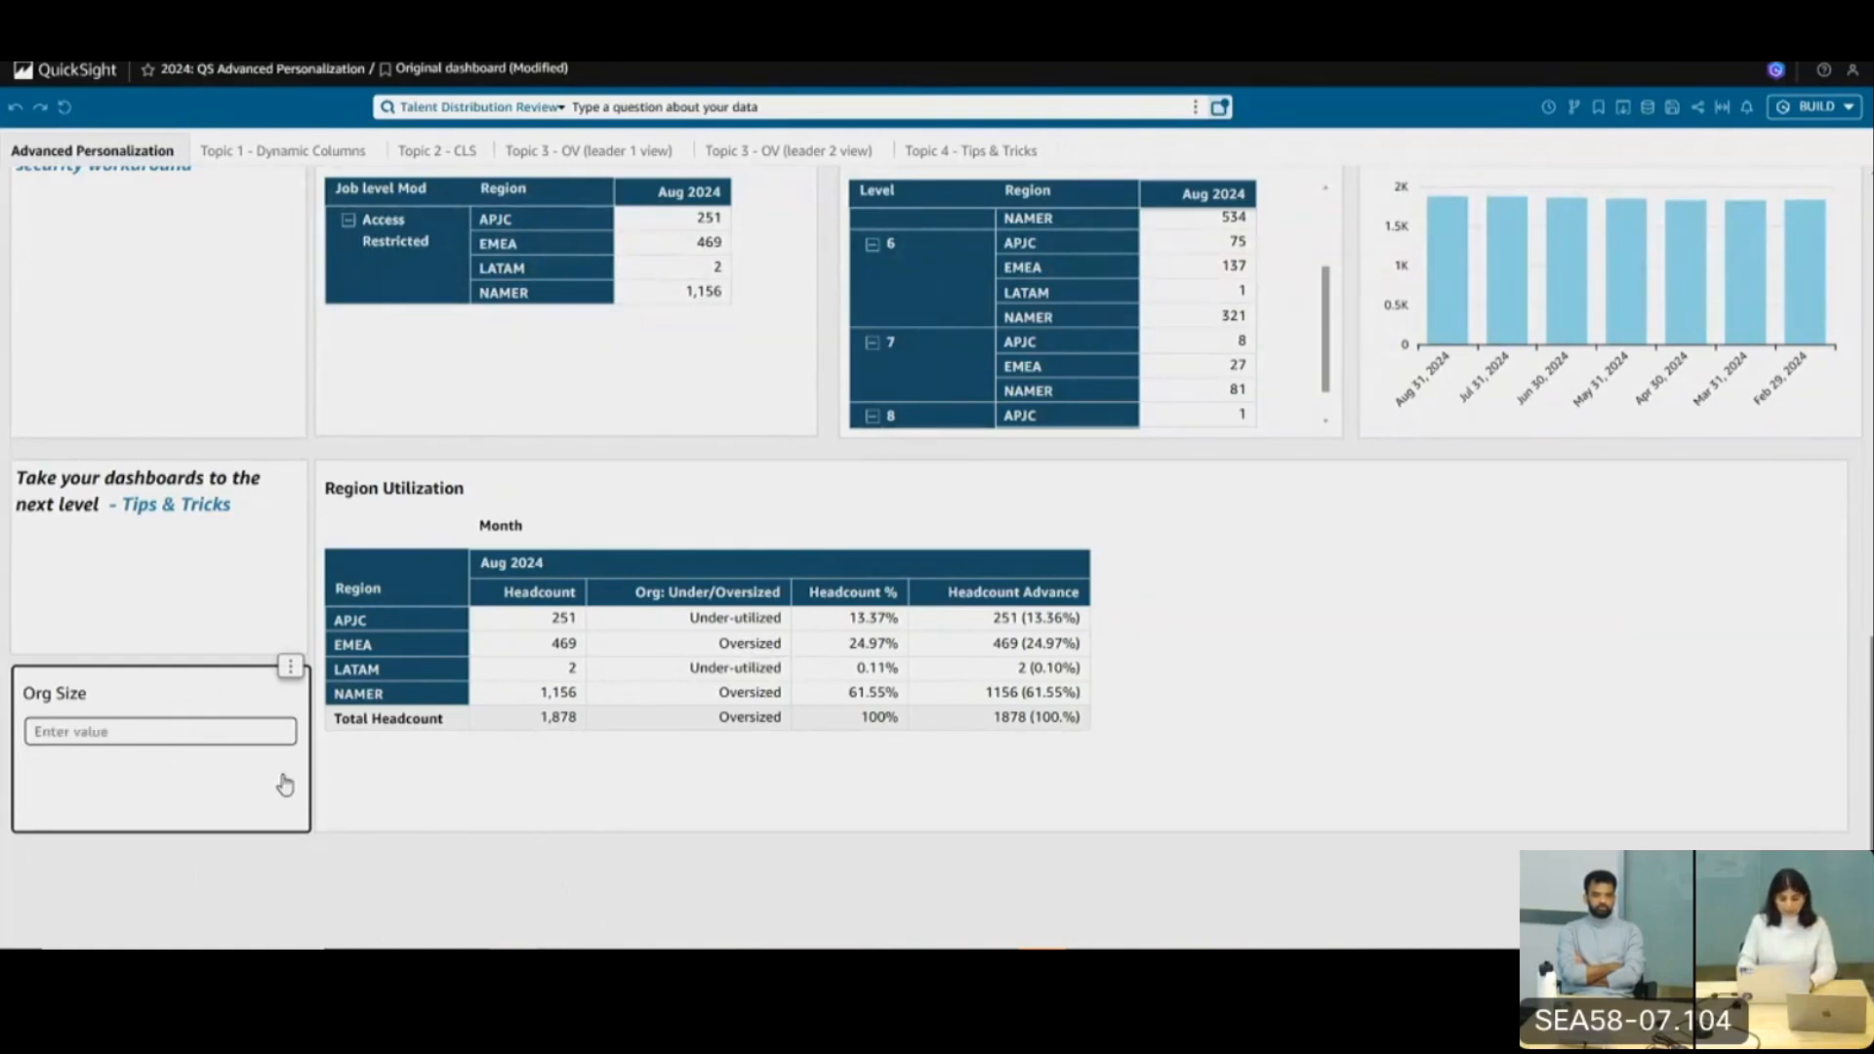
pyautogui.write('200')
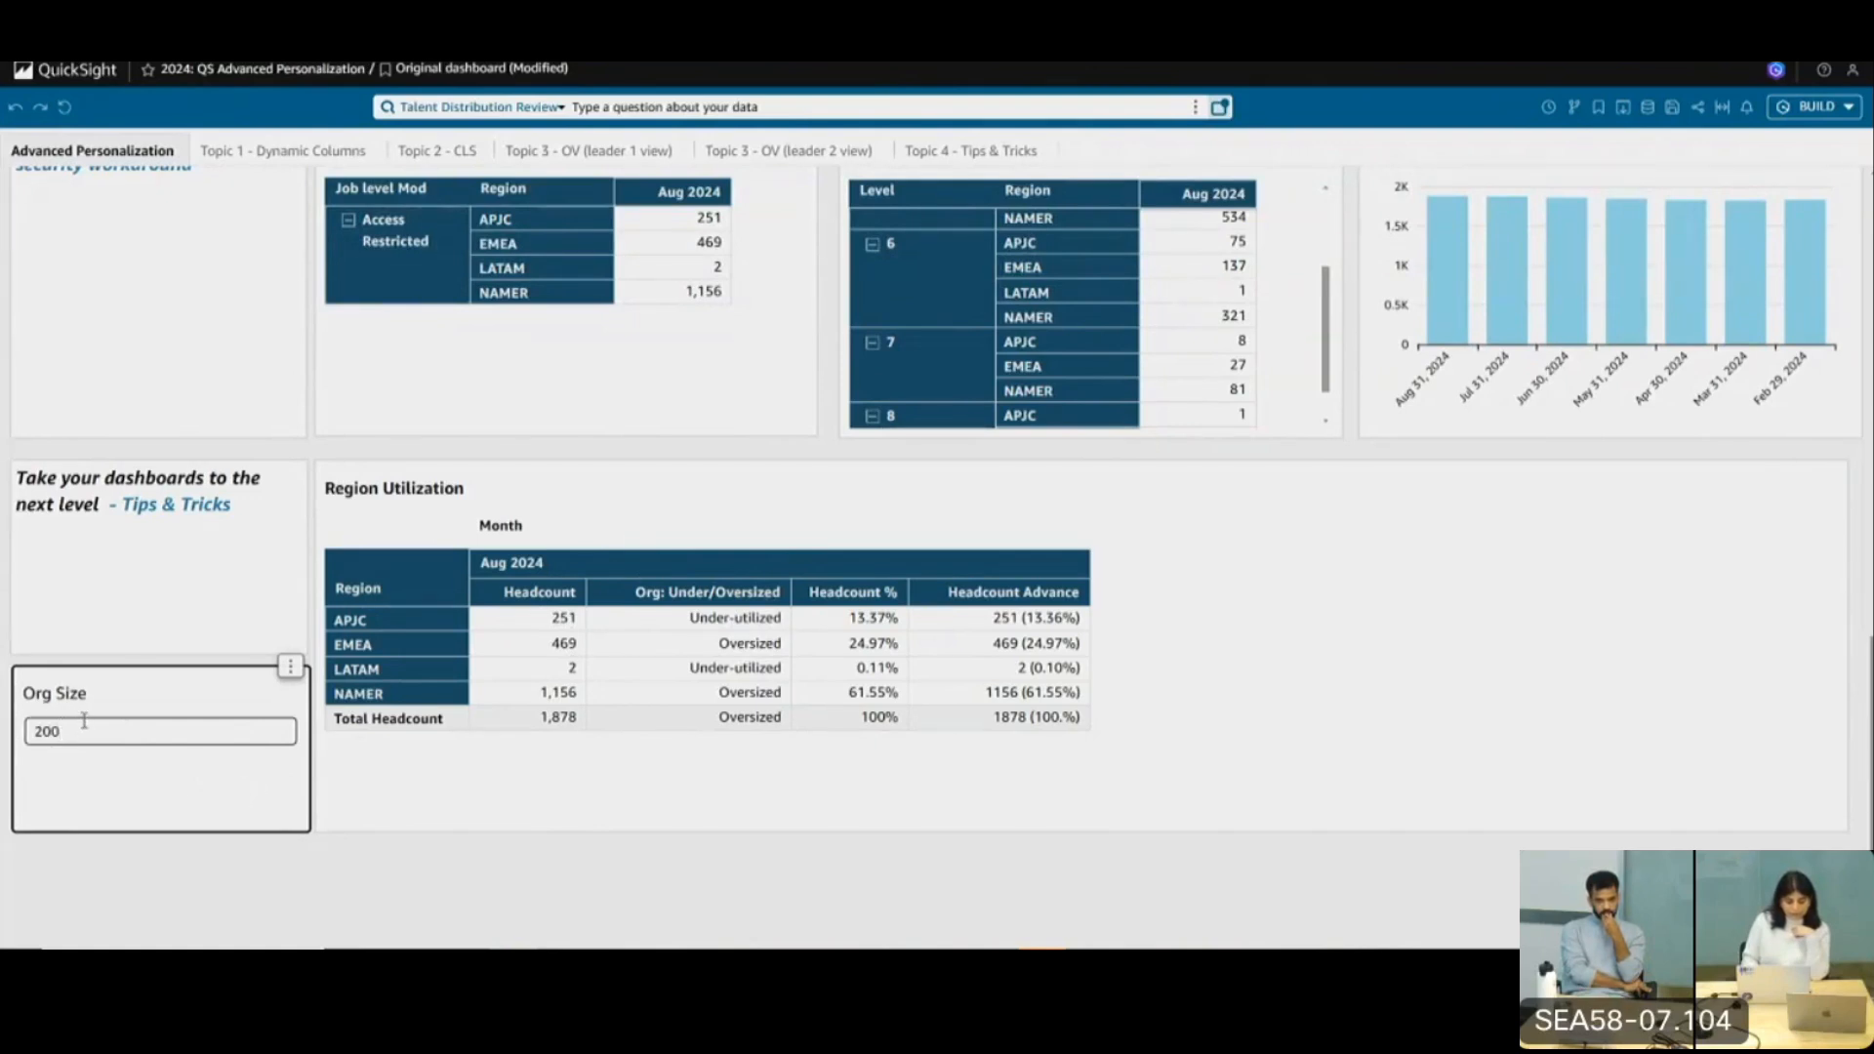
pyautogui.press('Return')
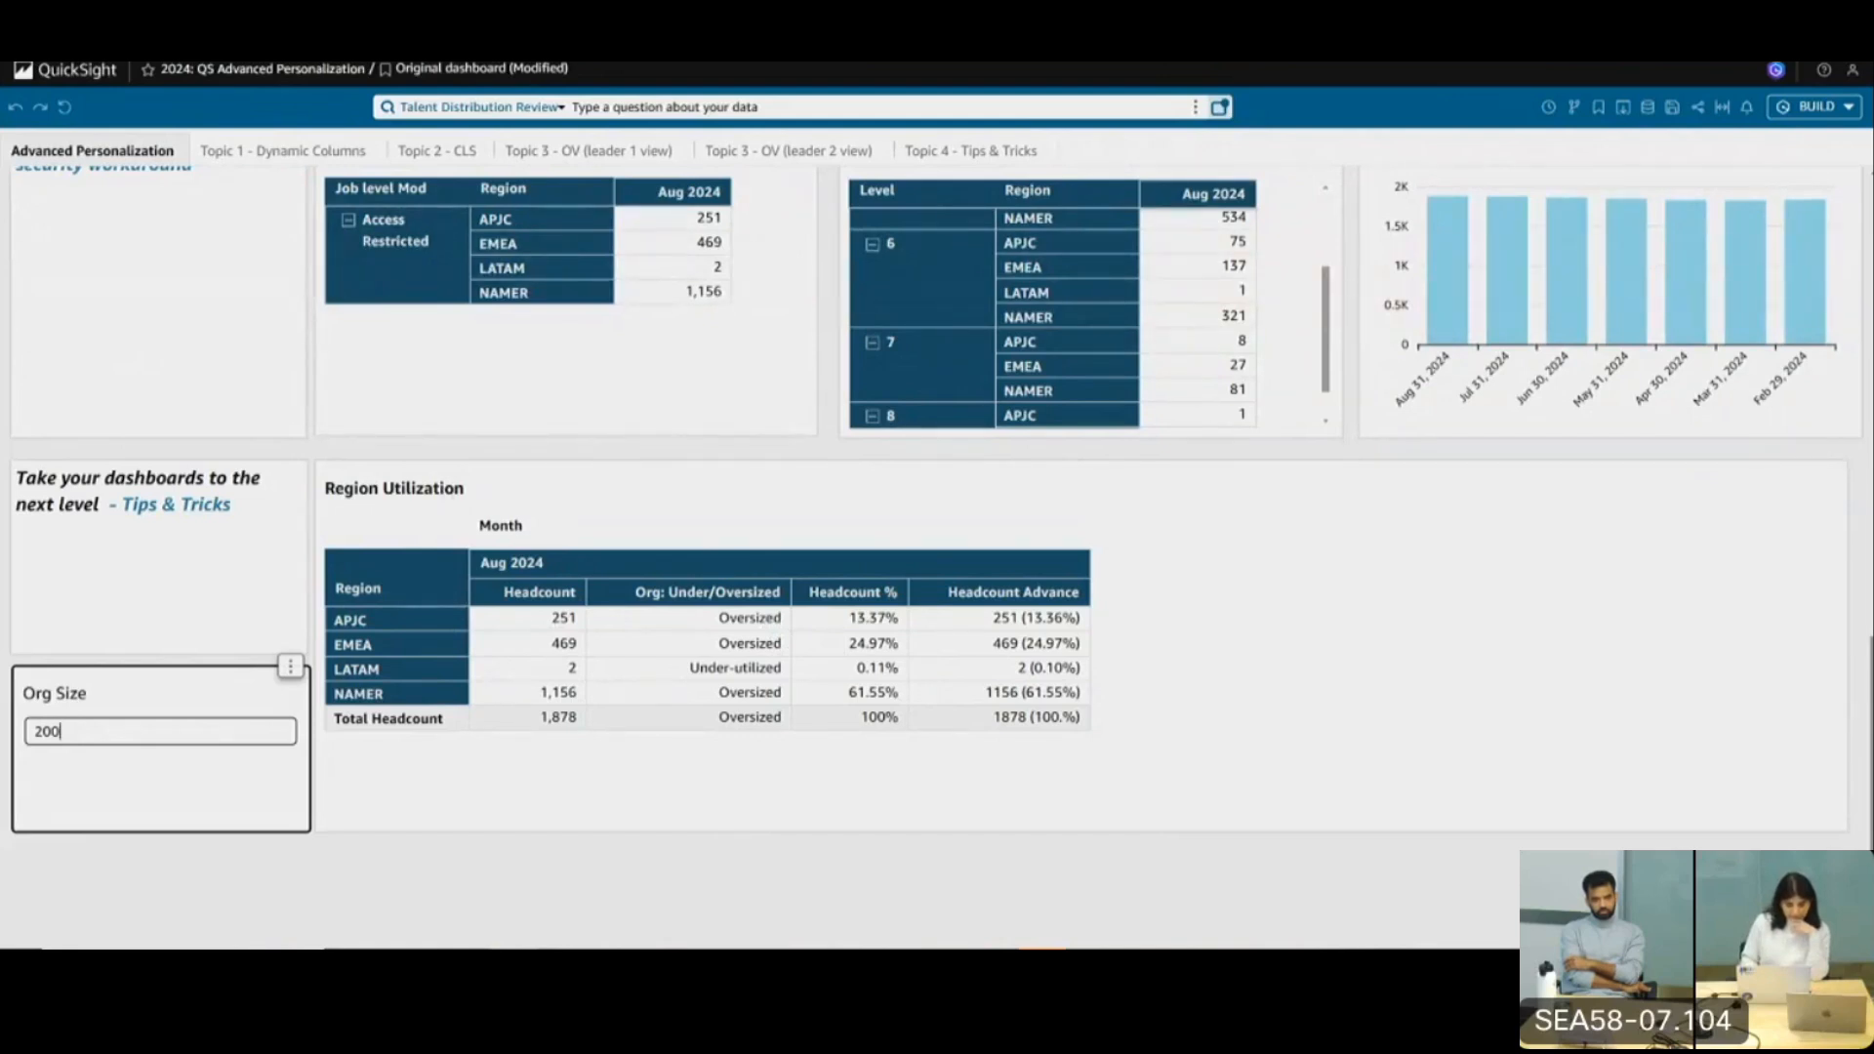
# Return to the analysis, close the visual properties and select the Region Utilization pivot table
pyautogui.click(342, 29)
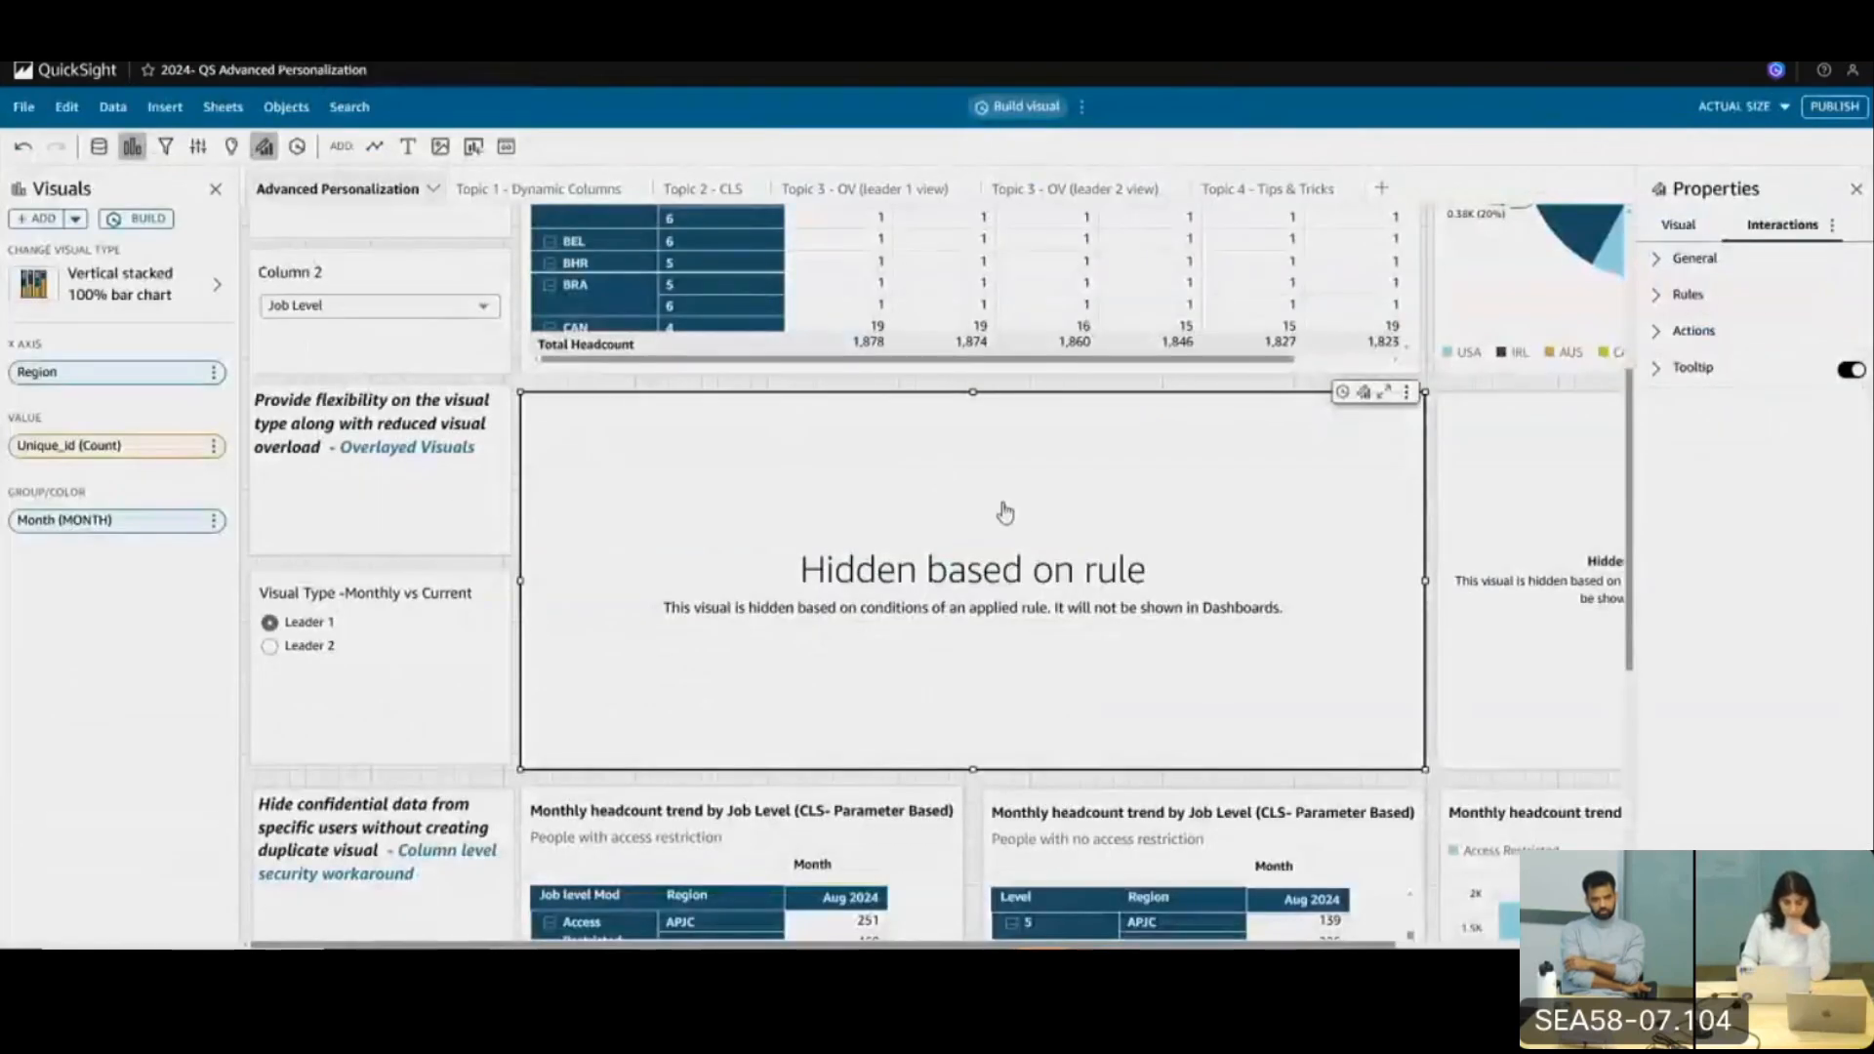
pyautogui.click(1855, 188)
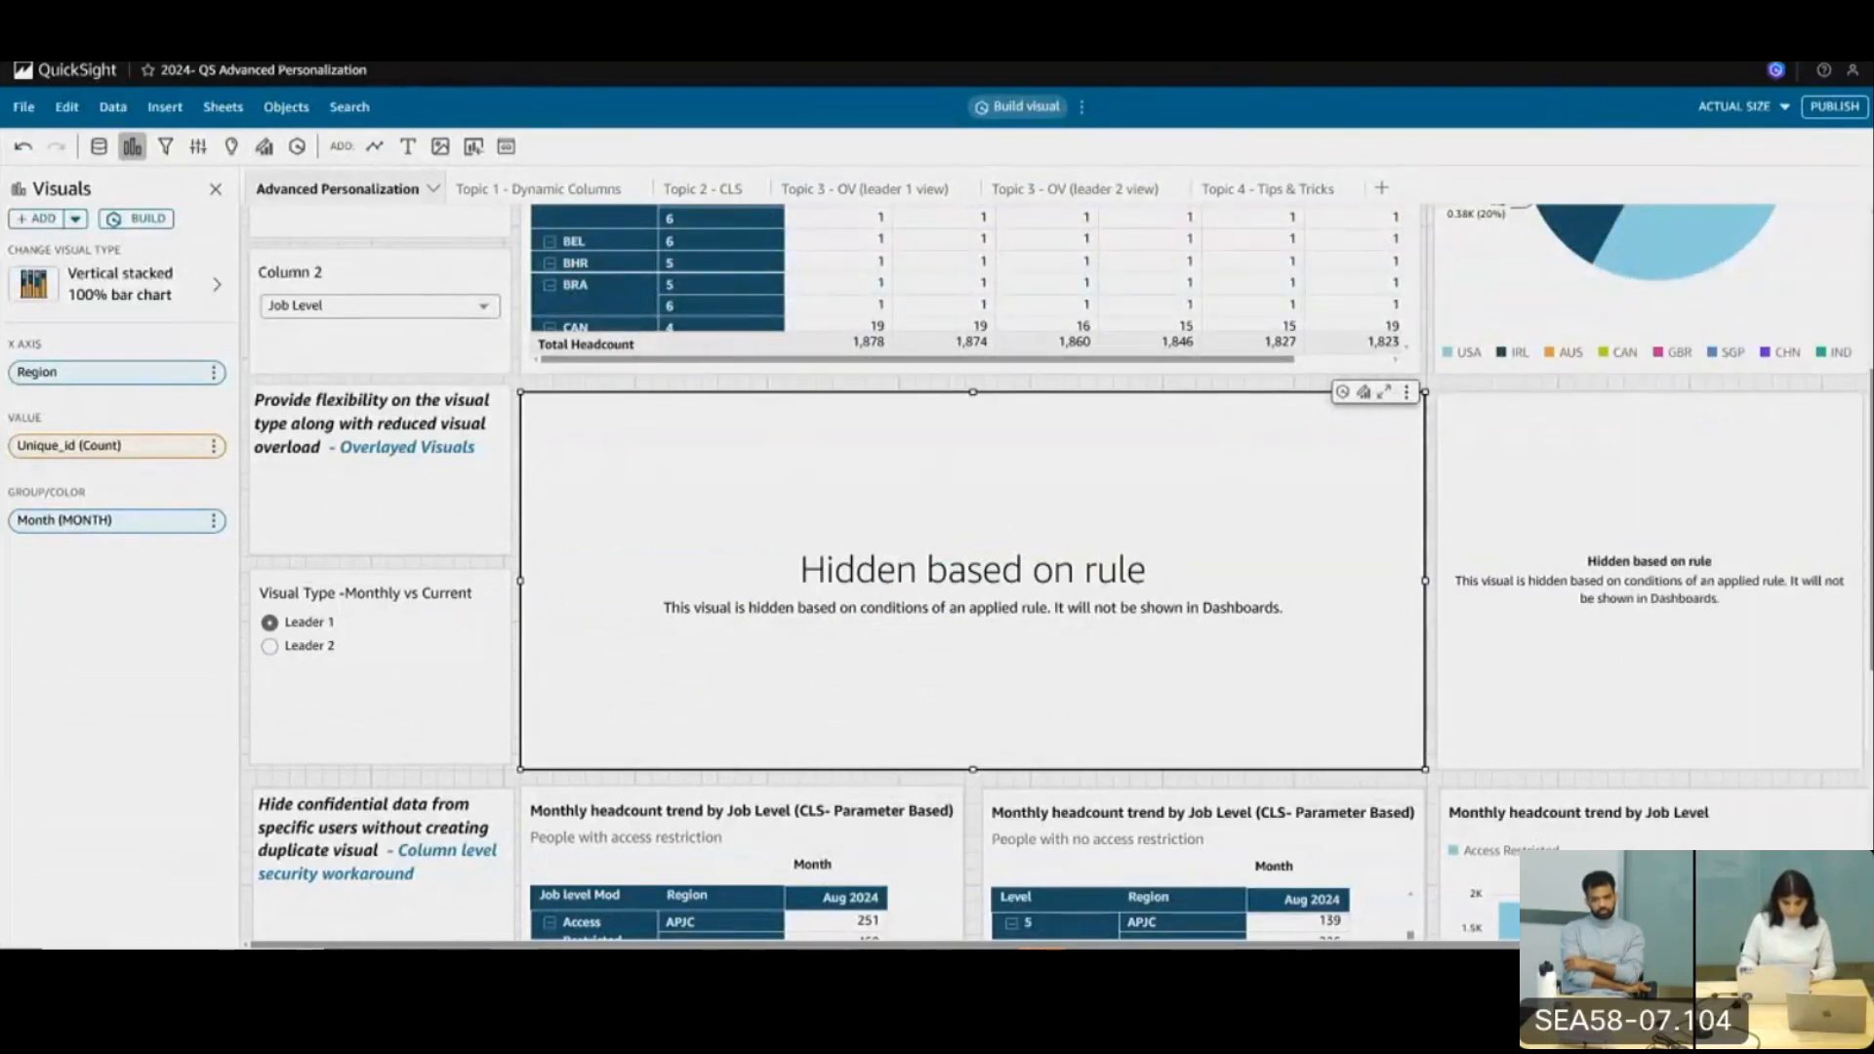
pyautogui.scroll(-6, 535, 783)
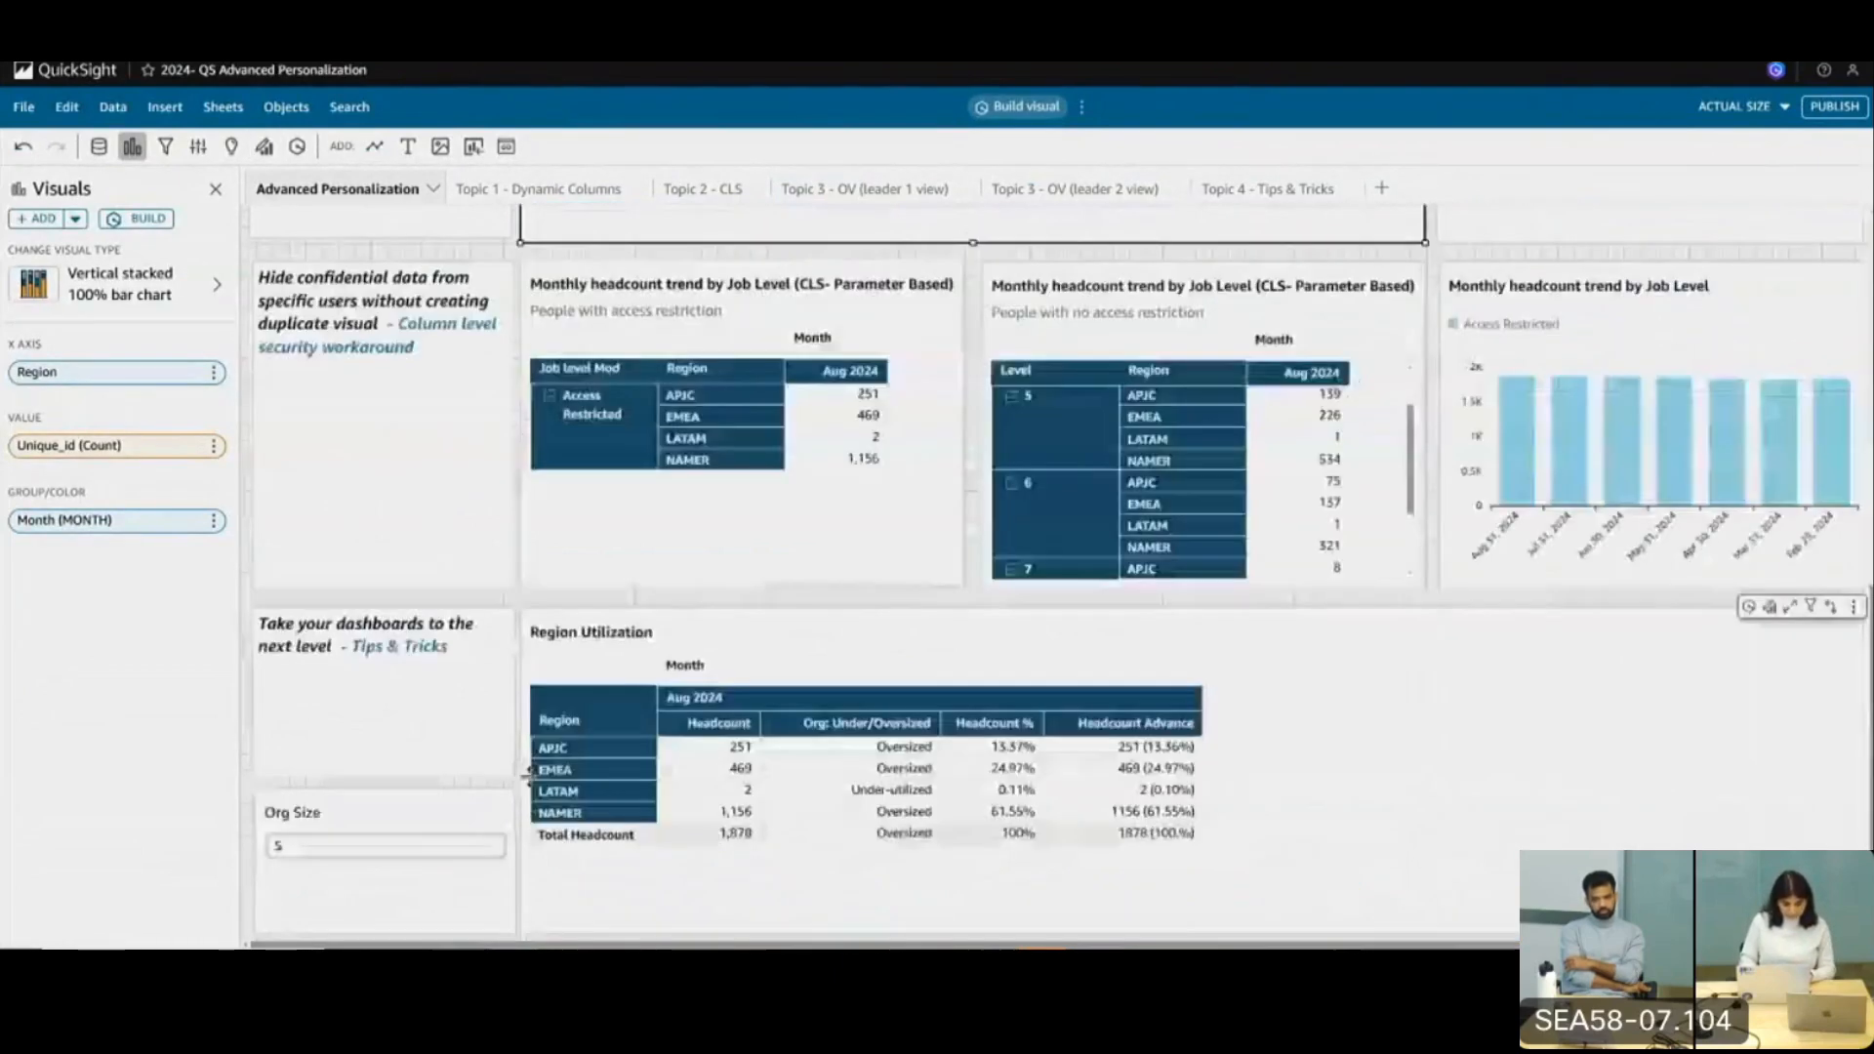
pyautogui.click(810, 566)
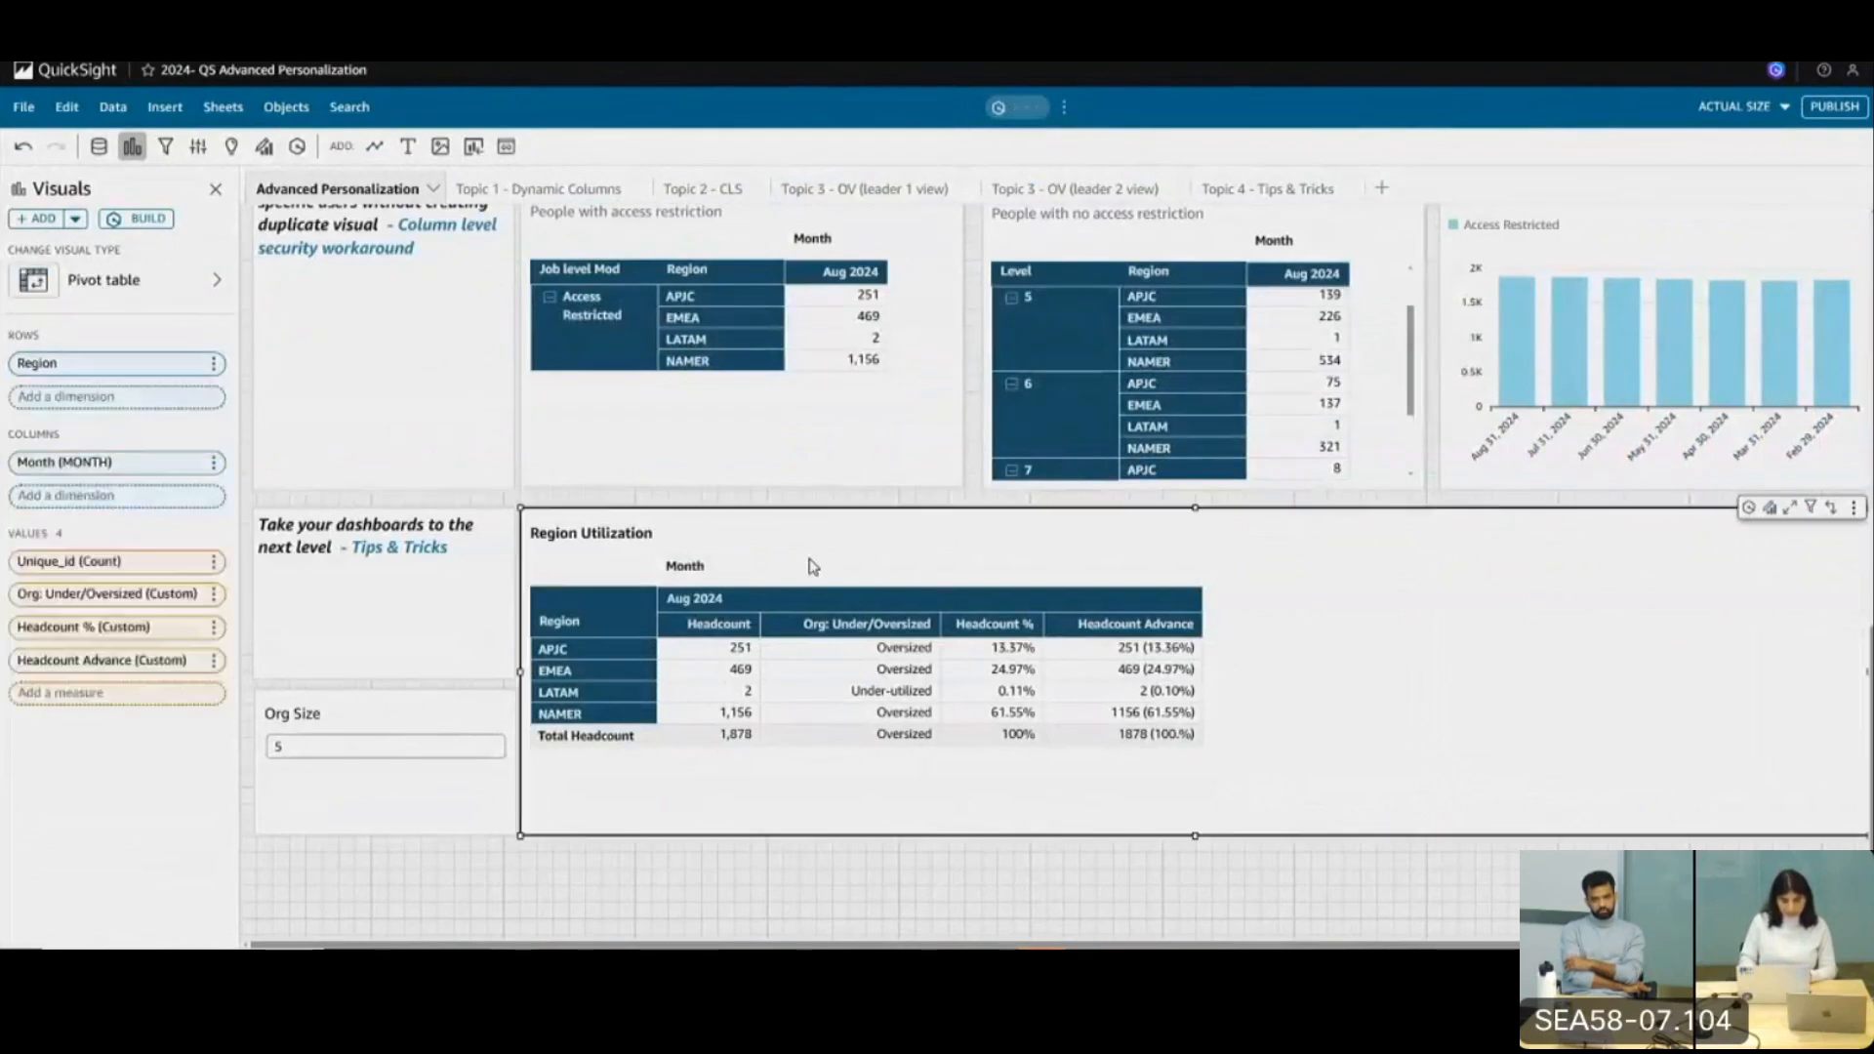
# Review the orgsize parameter's definition, including its static default and advanced reserved-value settings, and leave it without changes
pyautogui.click(200, 146)
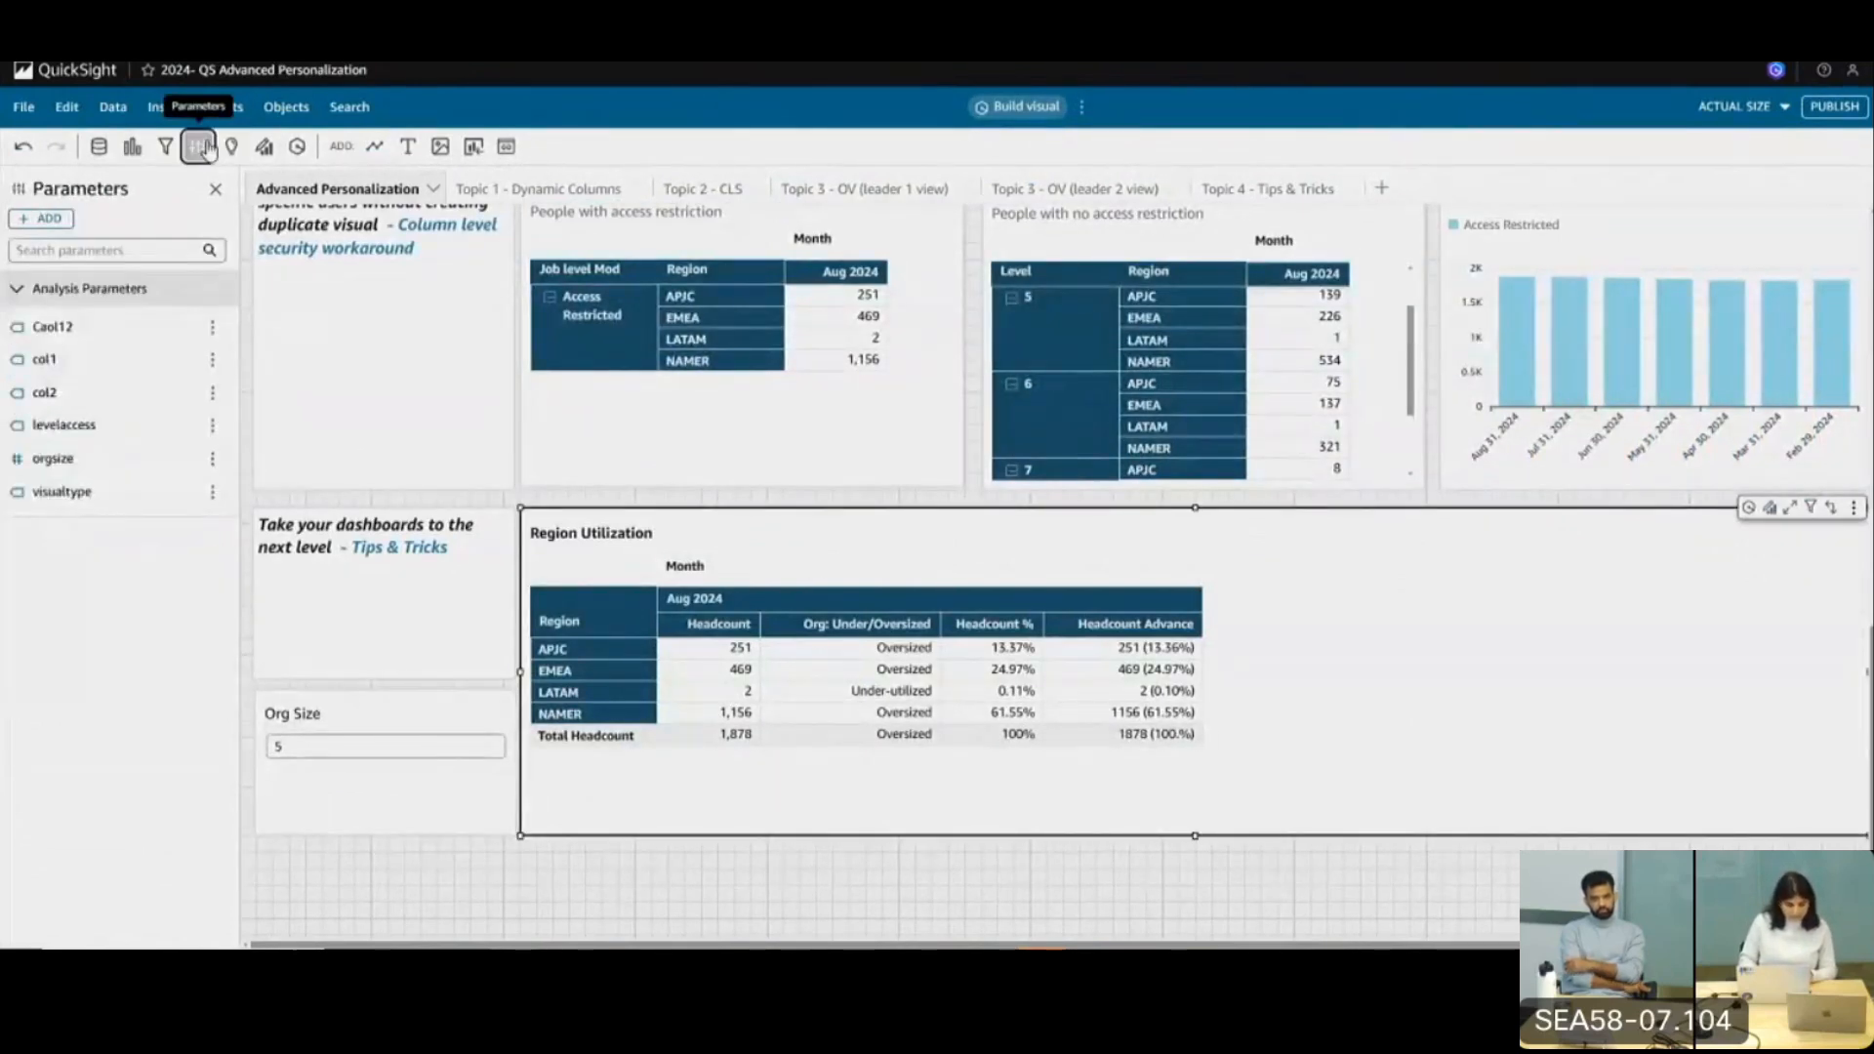
pyautogui.click(212, 459)
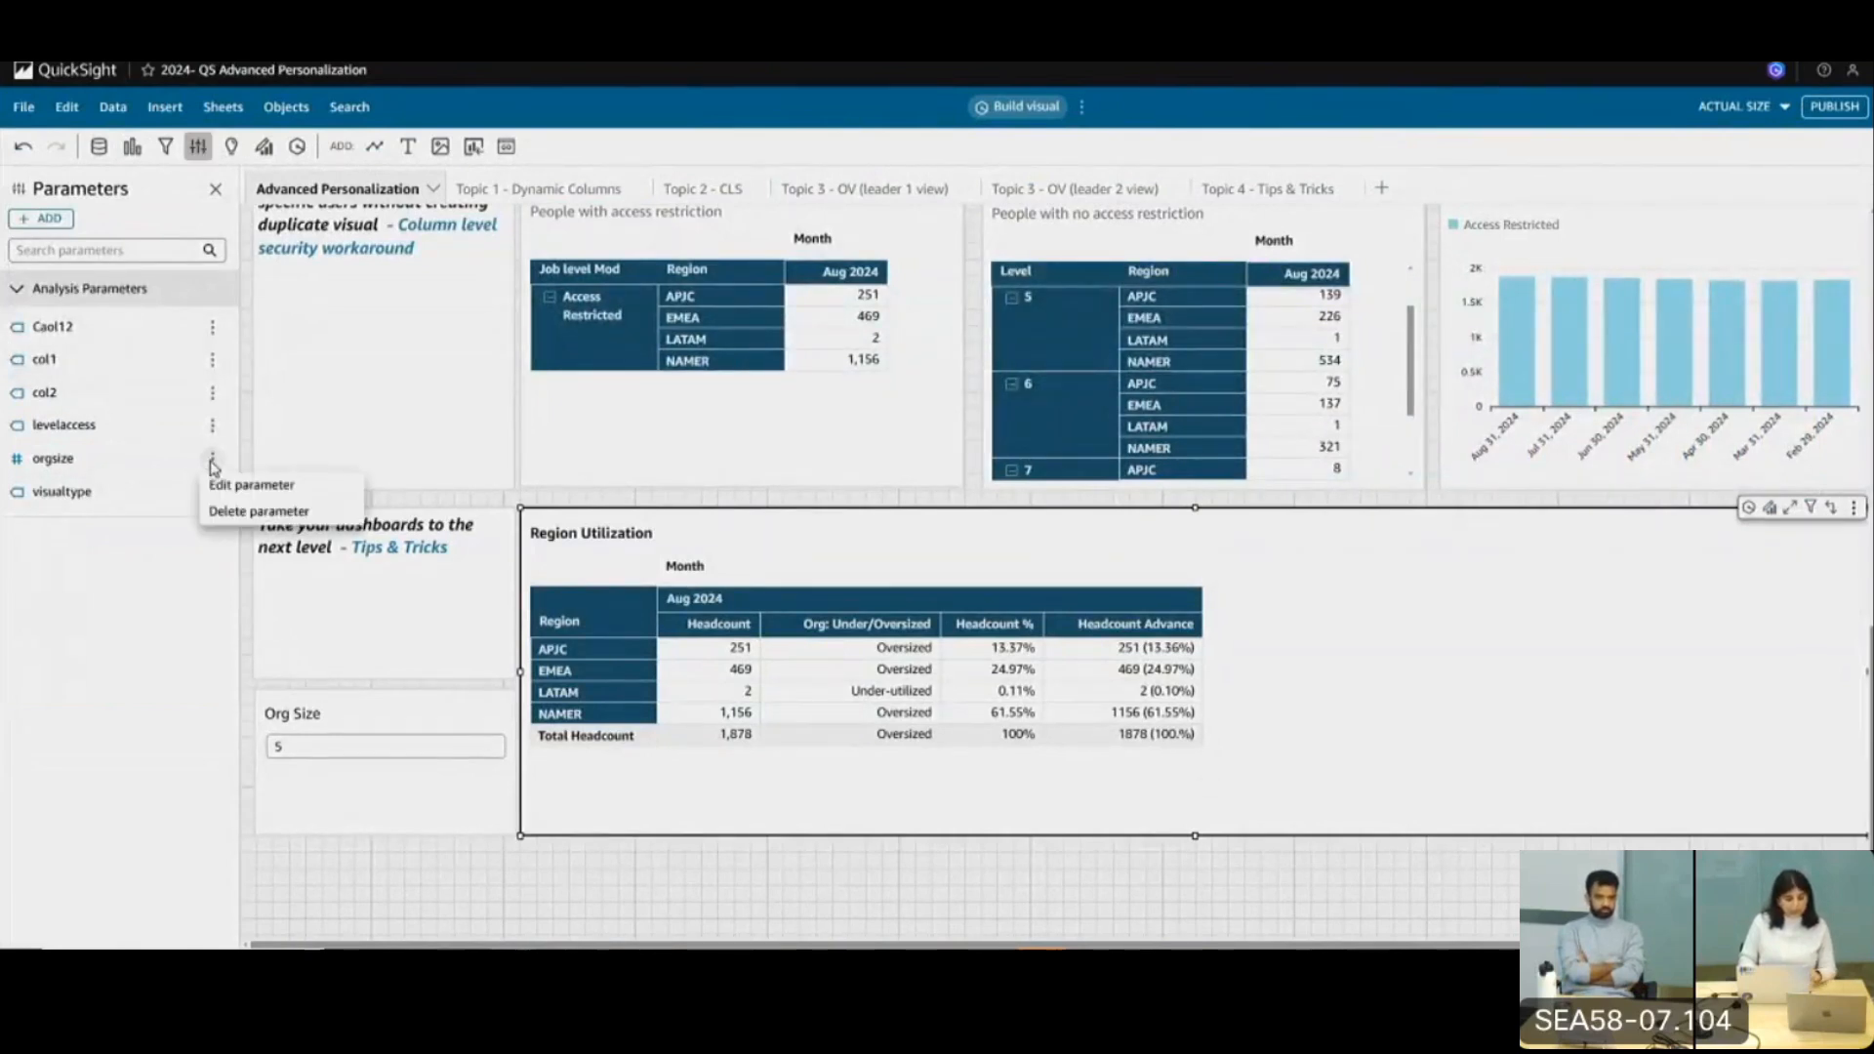
pyautogui.click(253, 487)
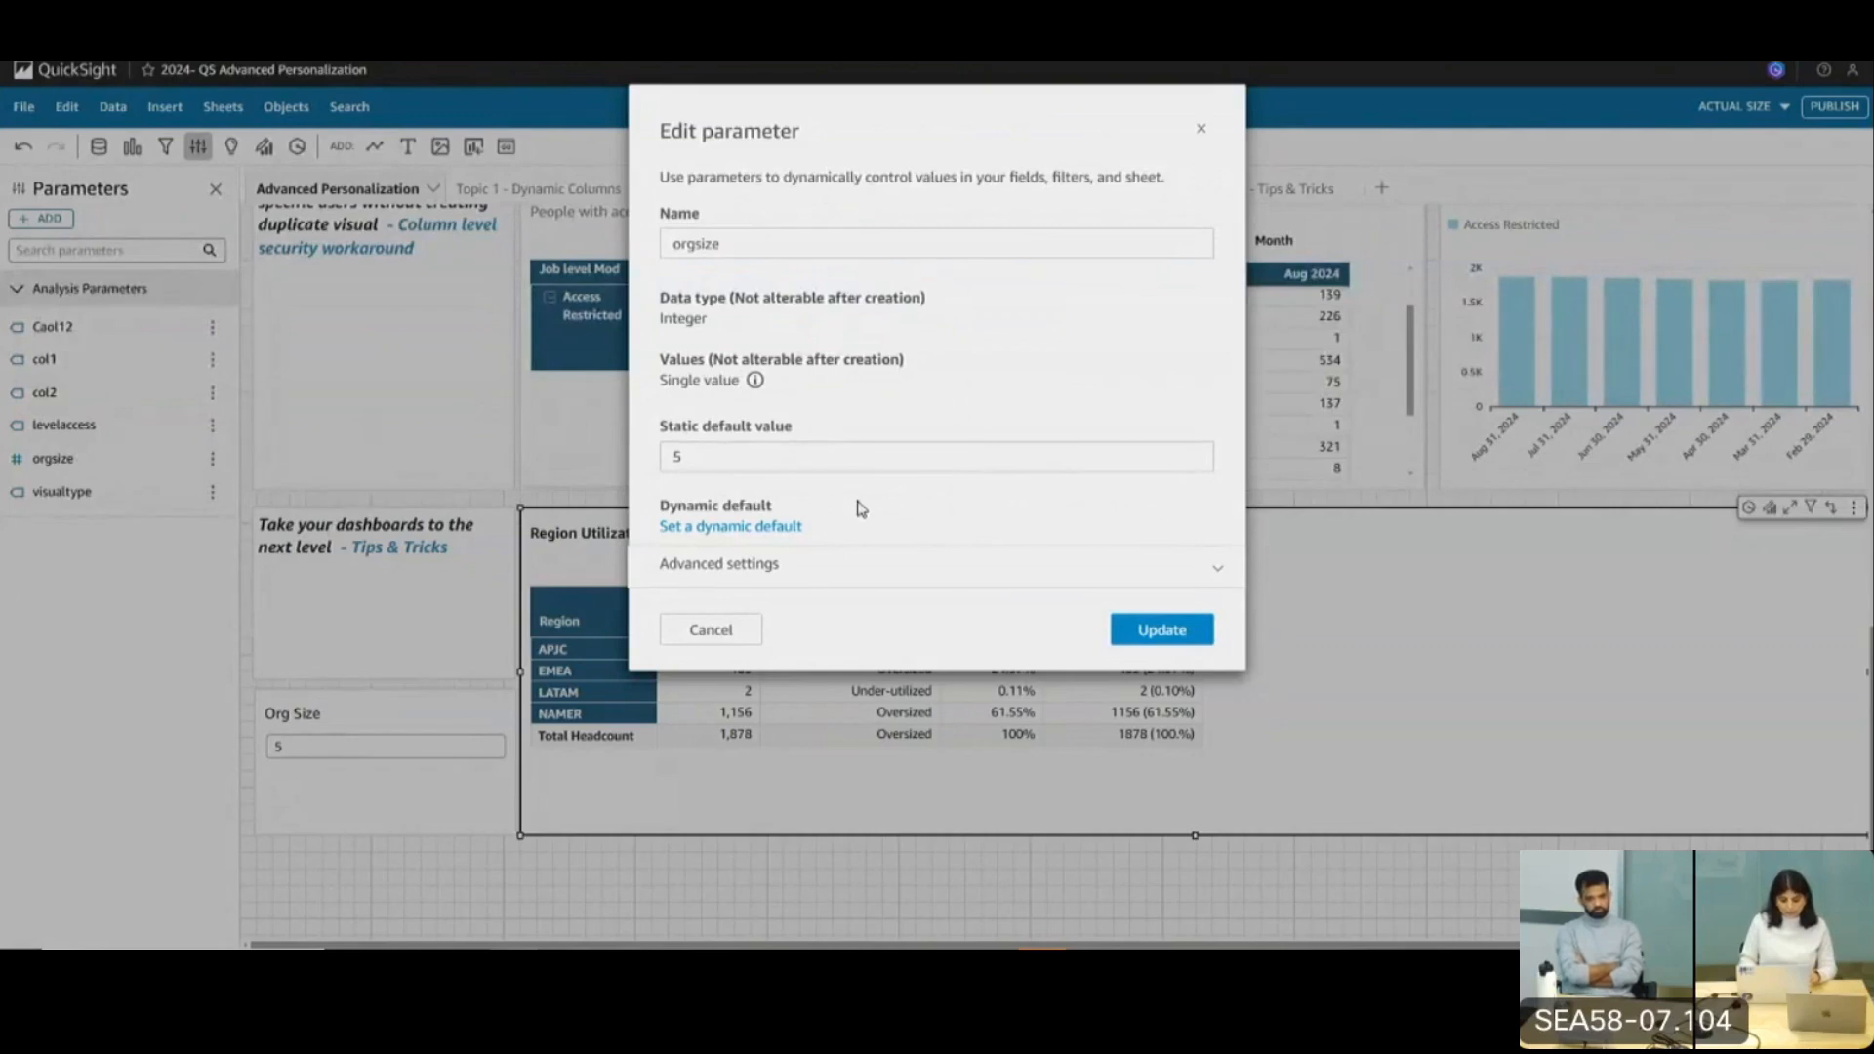
pyautogui.click(833, 567)
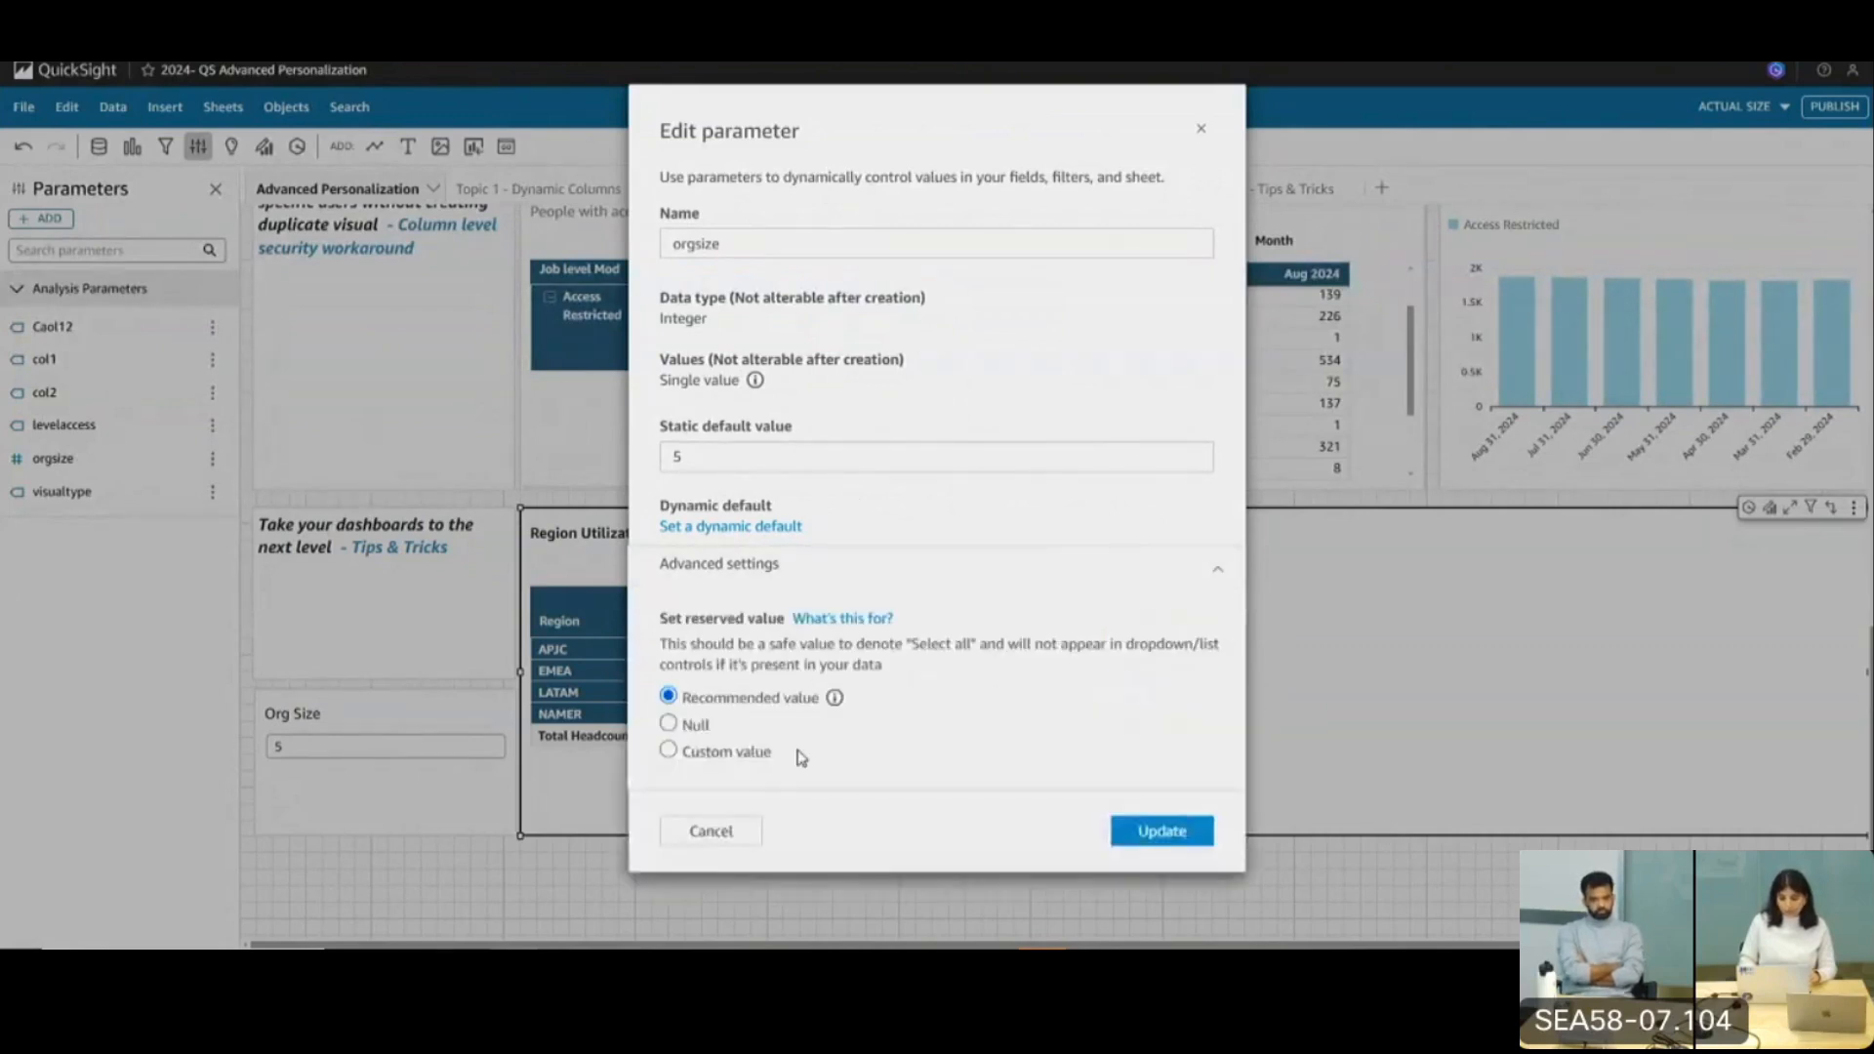
pyautogui.click(711, 832)
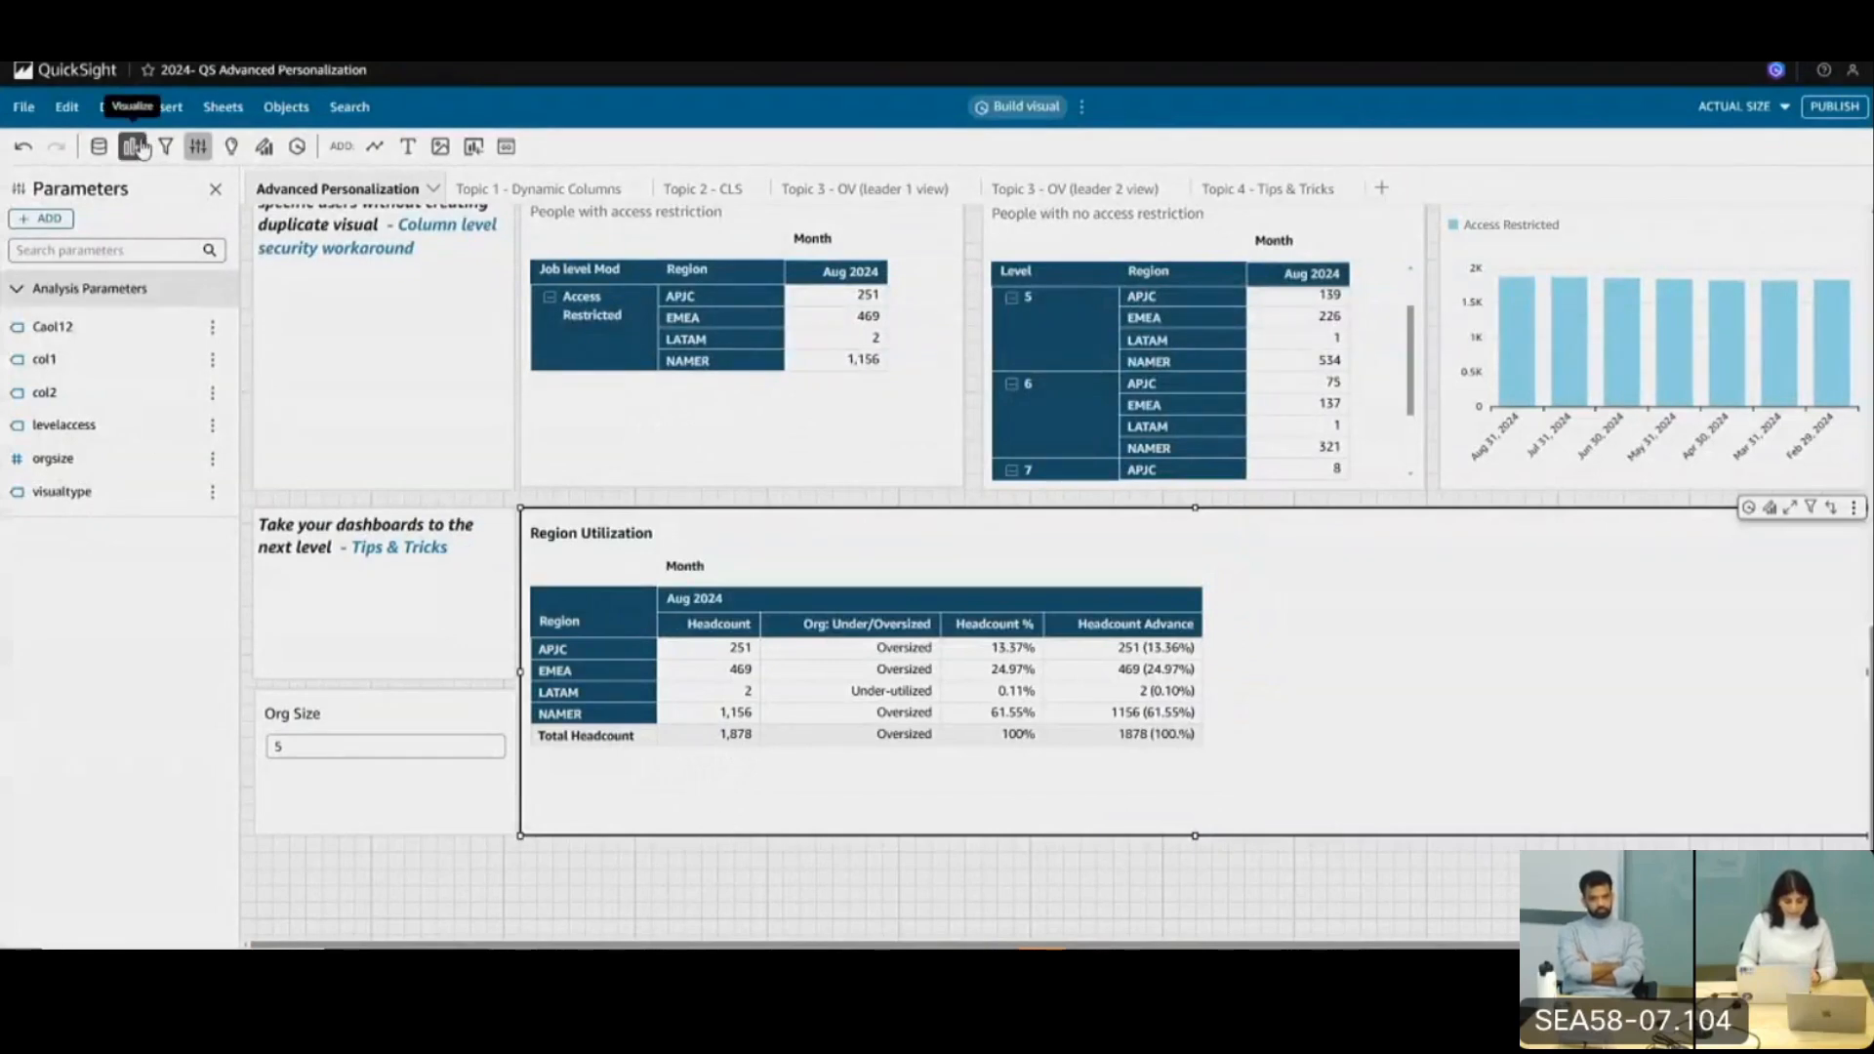
# Open the Org: Under/Oversized calculated field from the dataset's field list and examine its formula
pyautogui.click(136, 147)
pyautogui.click(103, 149)
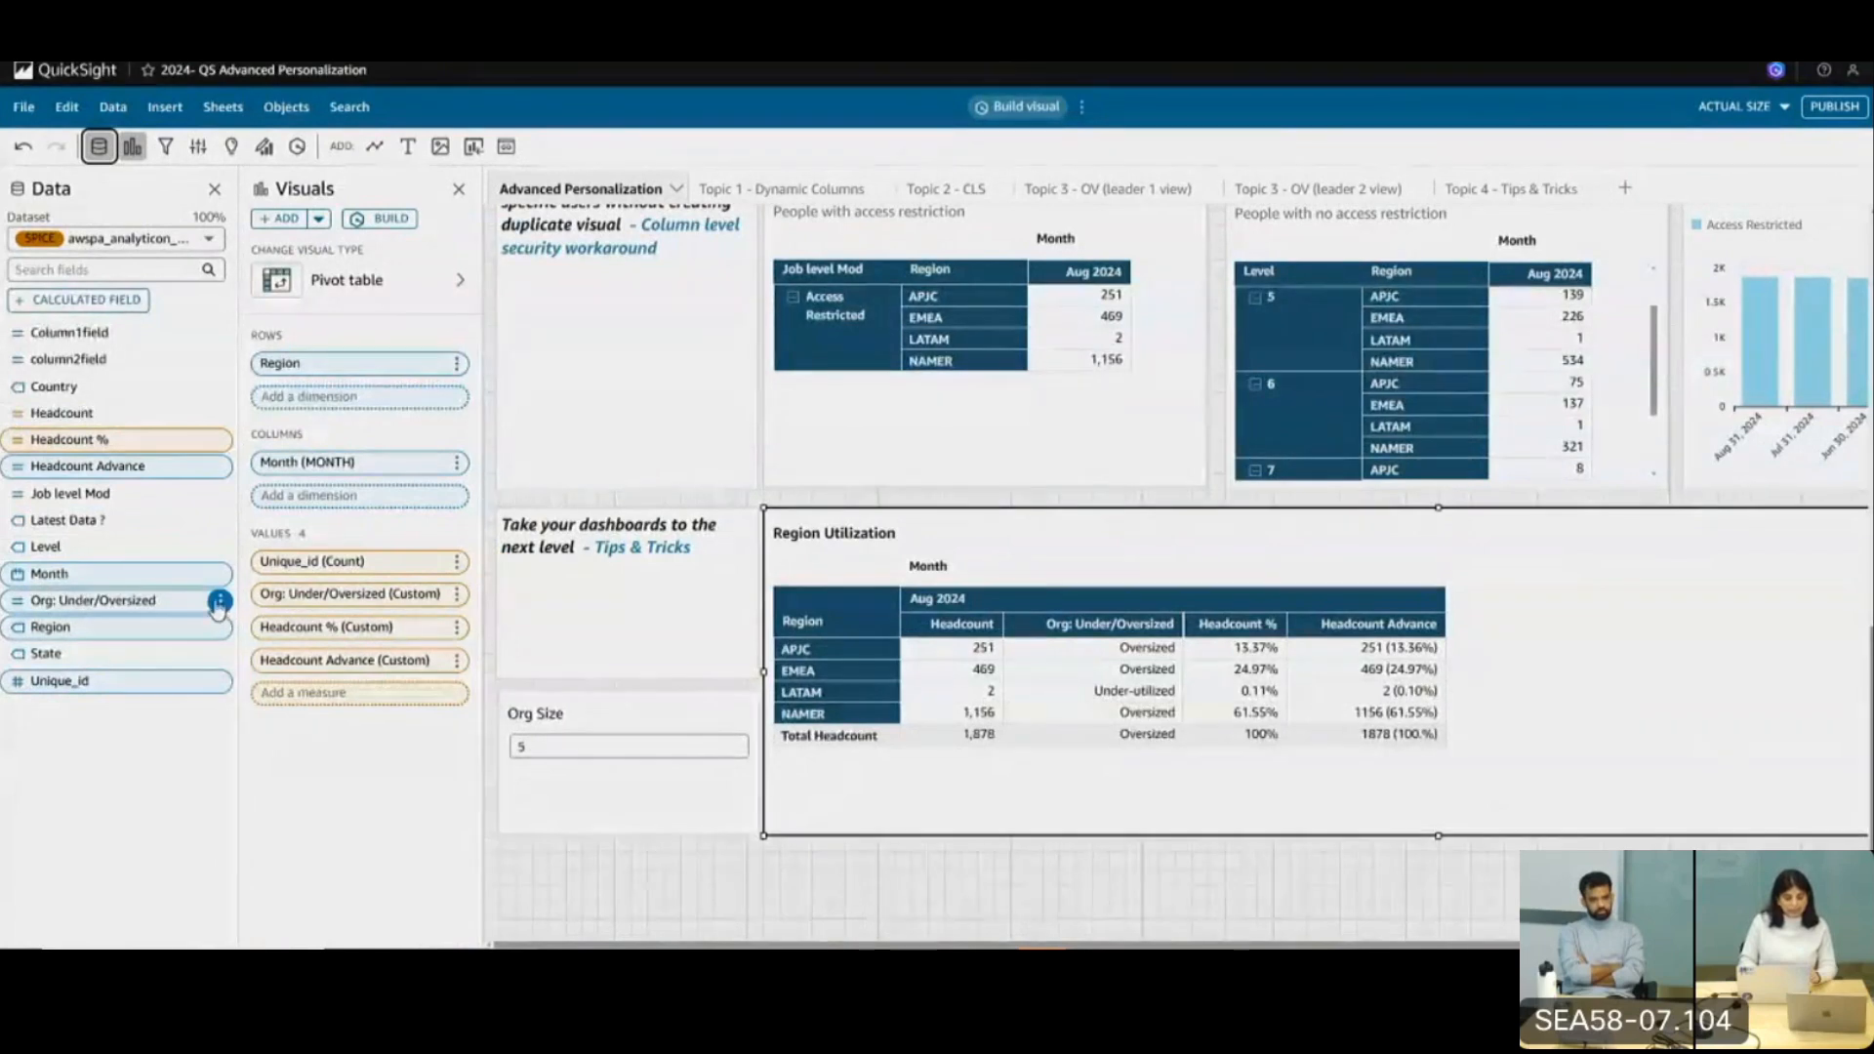
pyautogui.click(219, 601)
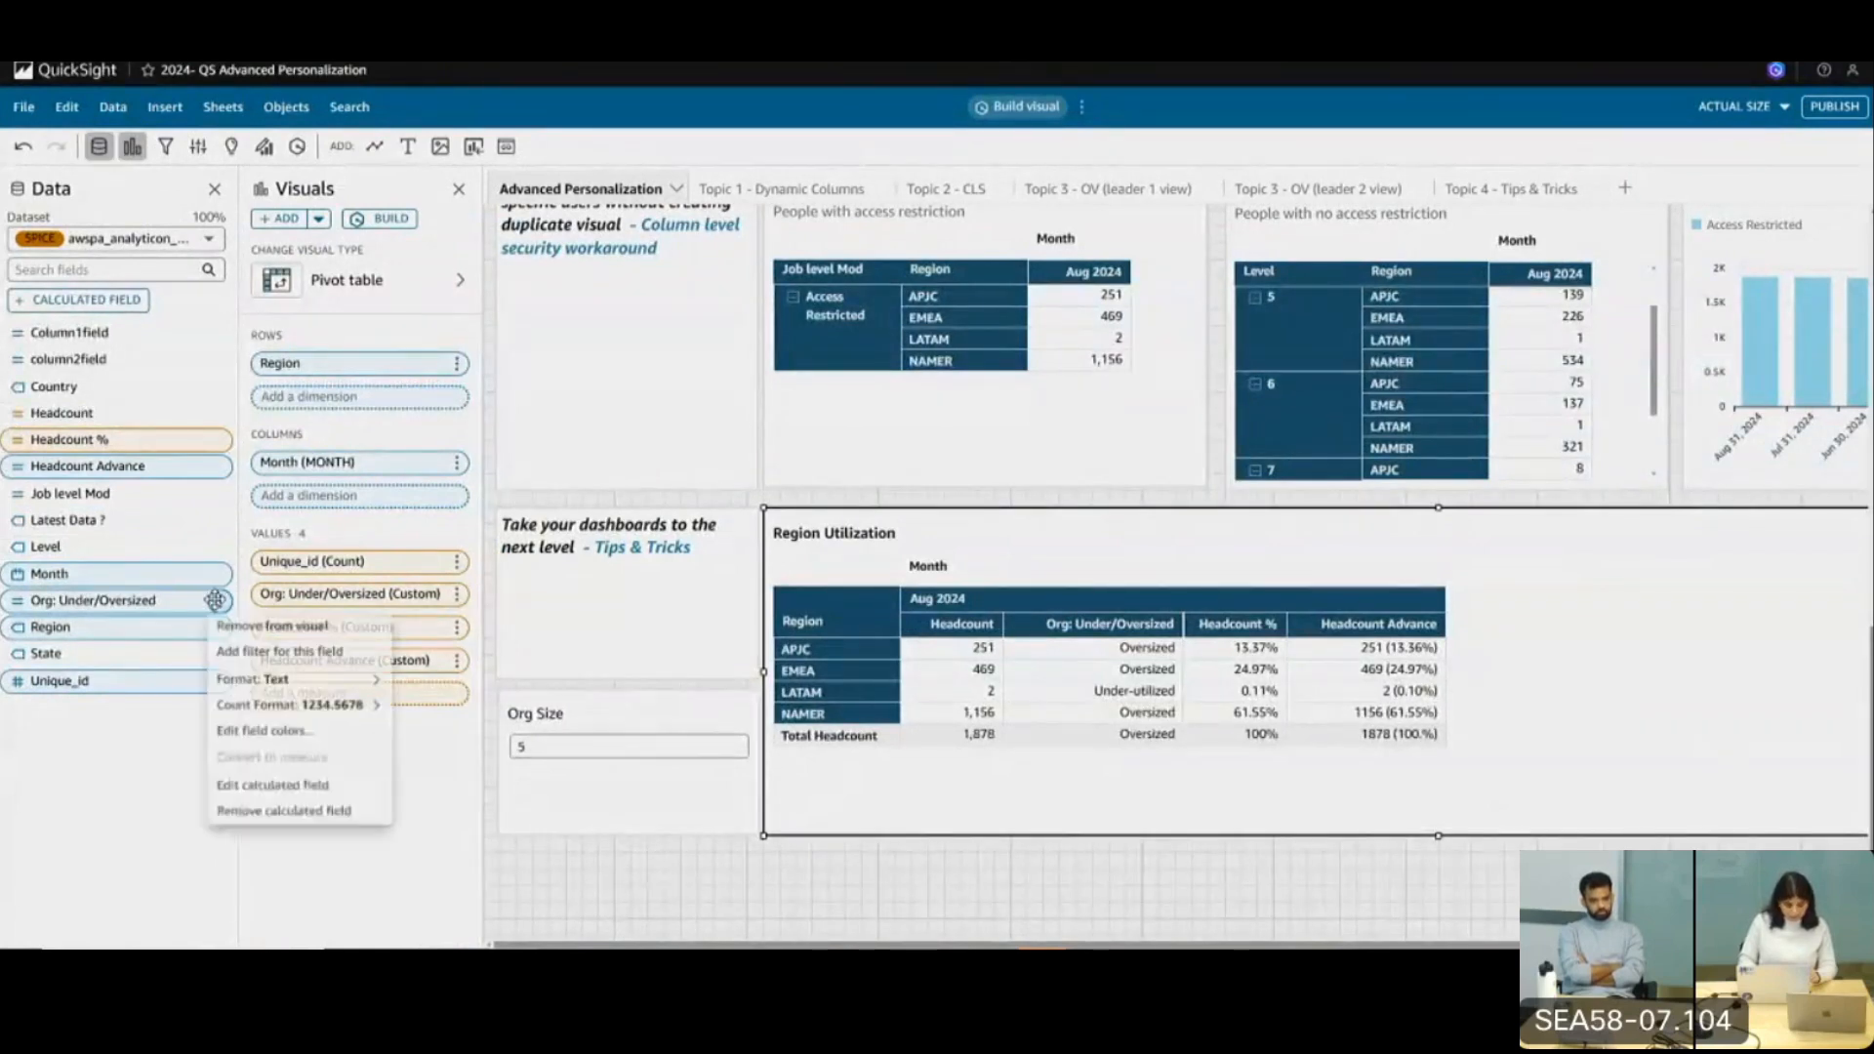
pyautogui.click(280, 792)
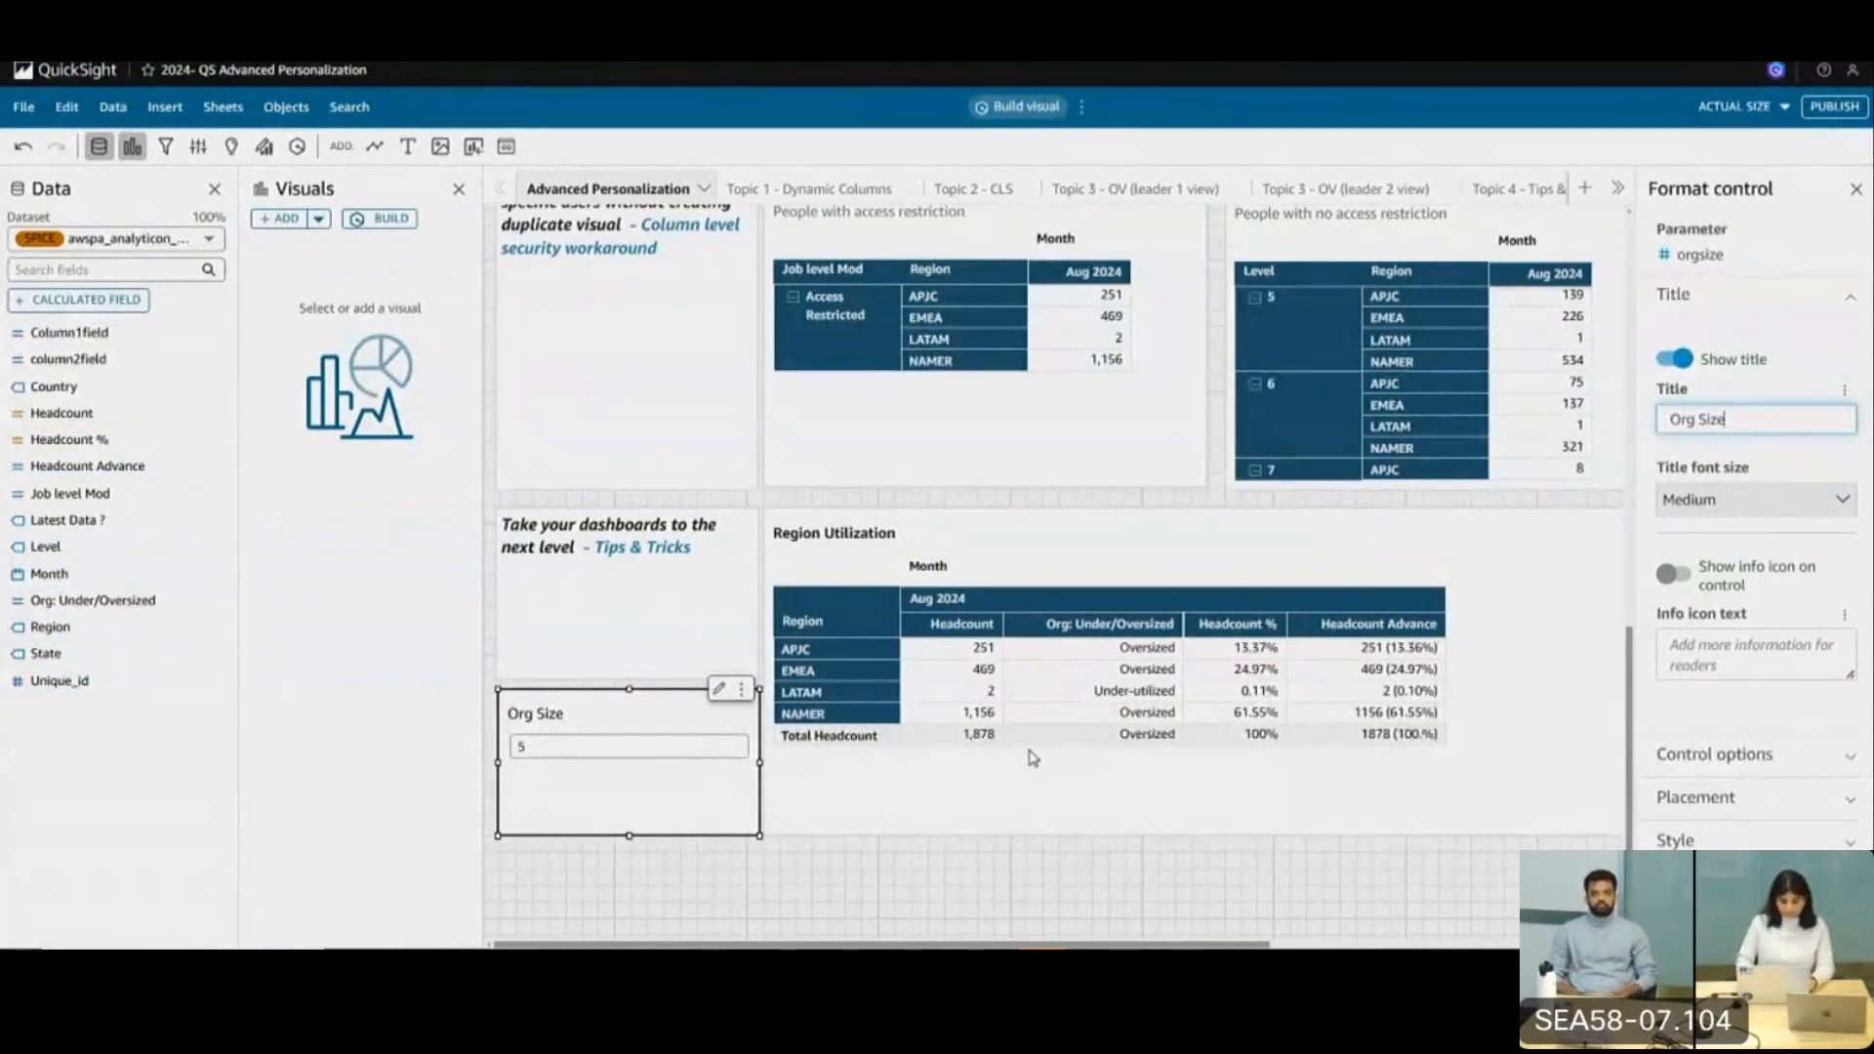
# Set the Org Size control to 300 and select the Region Utilization pivot table
pyautogui.click(655, 747)
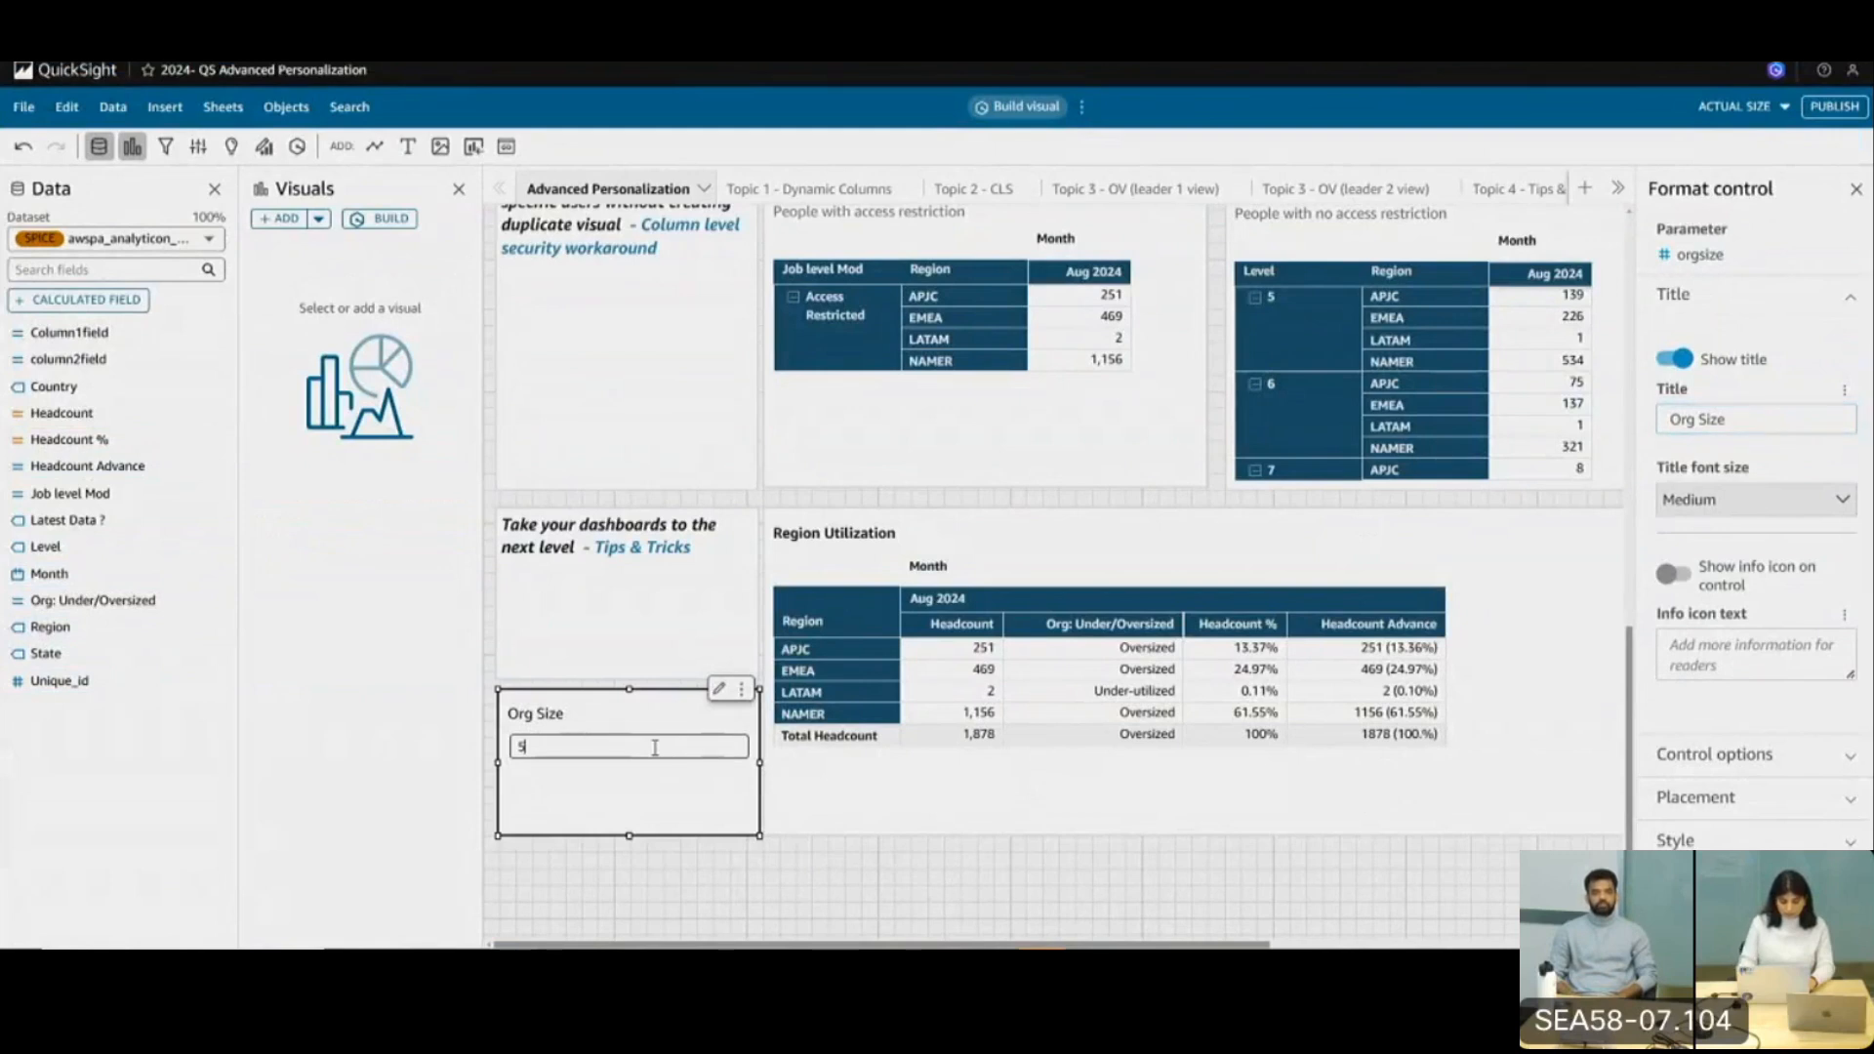
pyautogui.write('300')
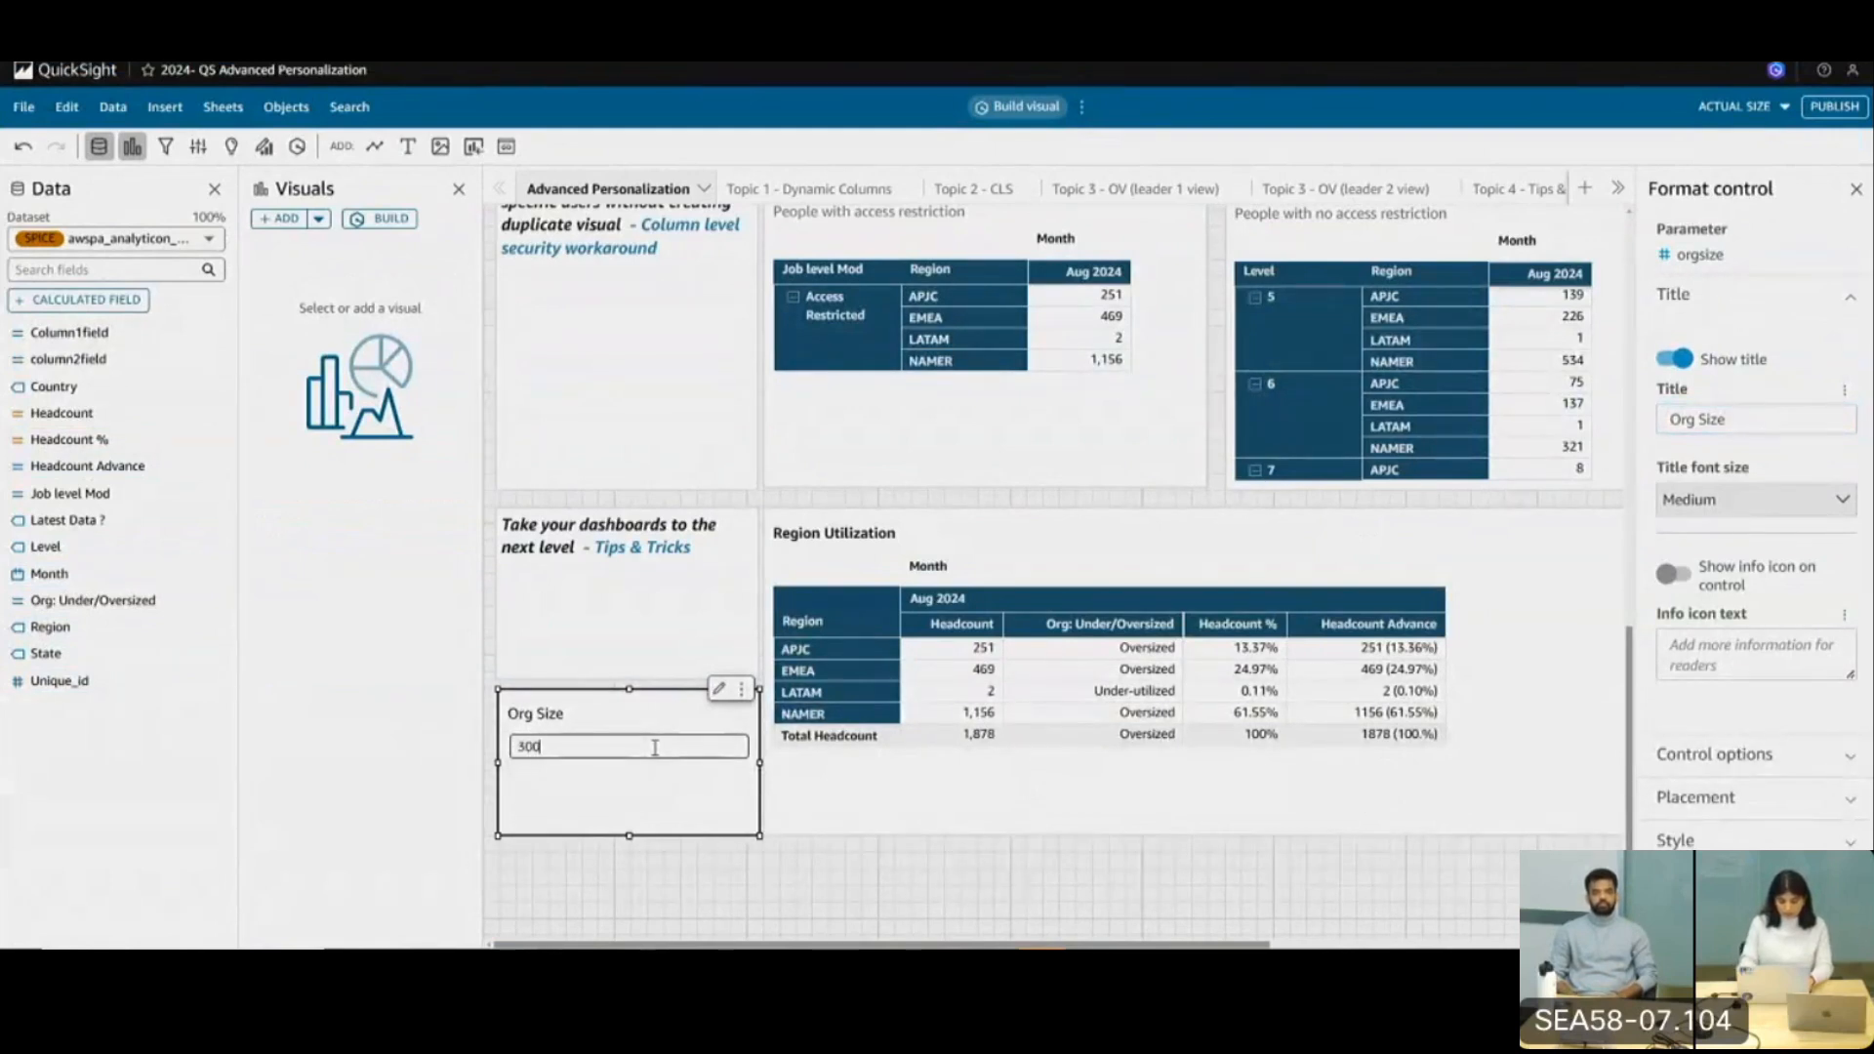
pyautogui.click(888, 786)
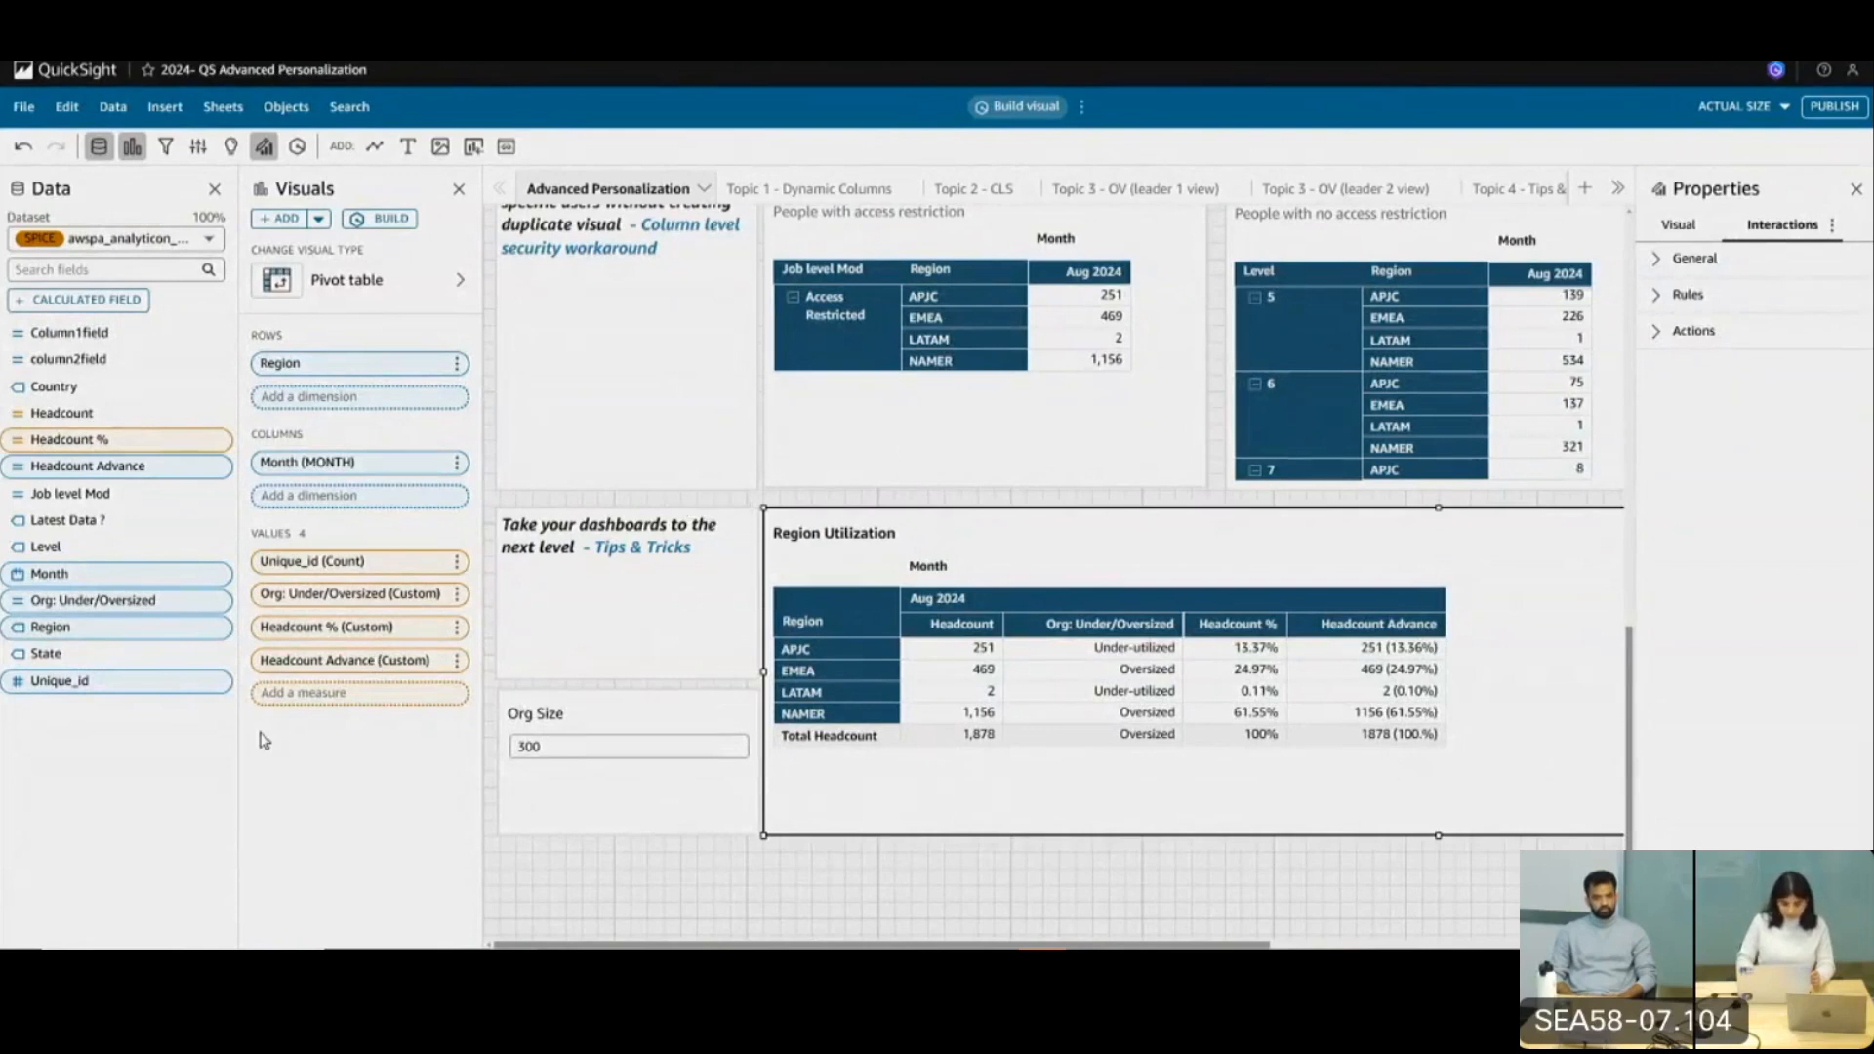
# Copy the entire formula of the Headcount Advance calculated field, including its commented steps, and exit its editor without saving
pyautogui.click(220, 467)
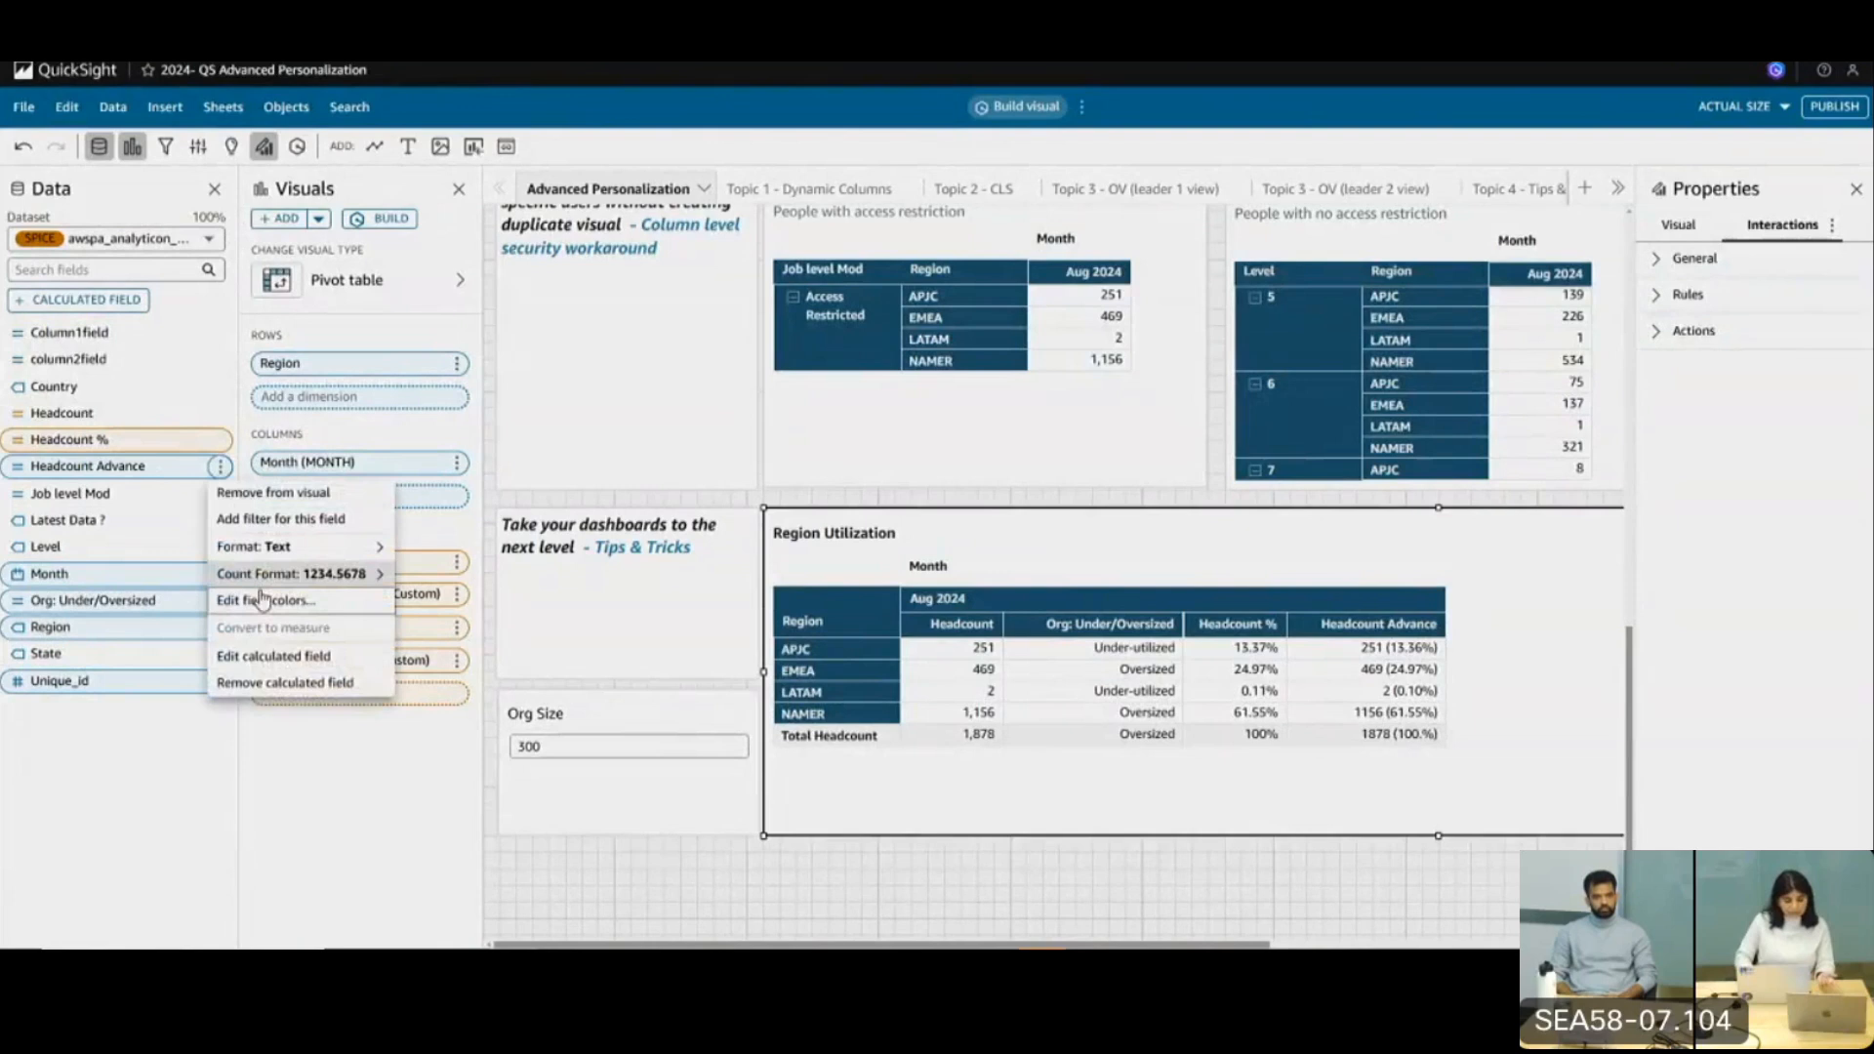
pyautogui.click(263, 657)
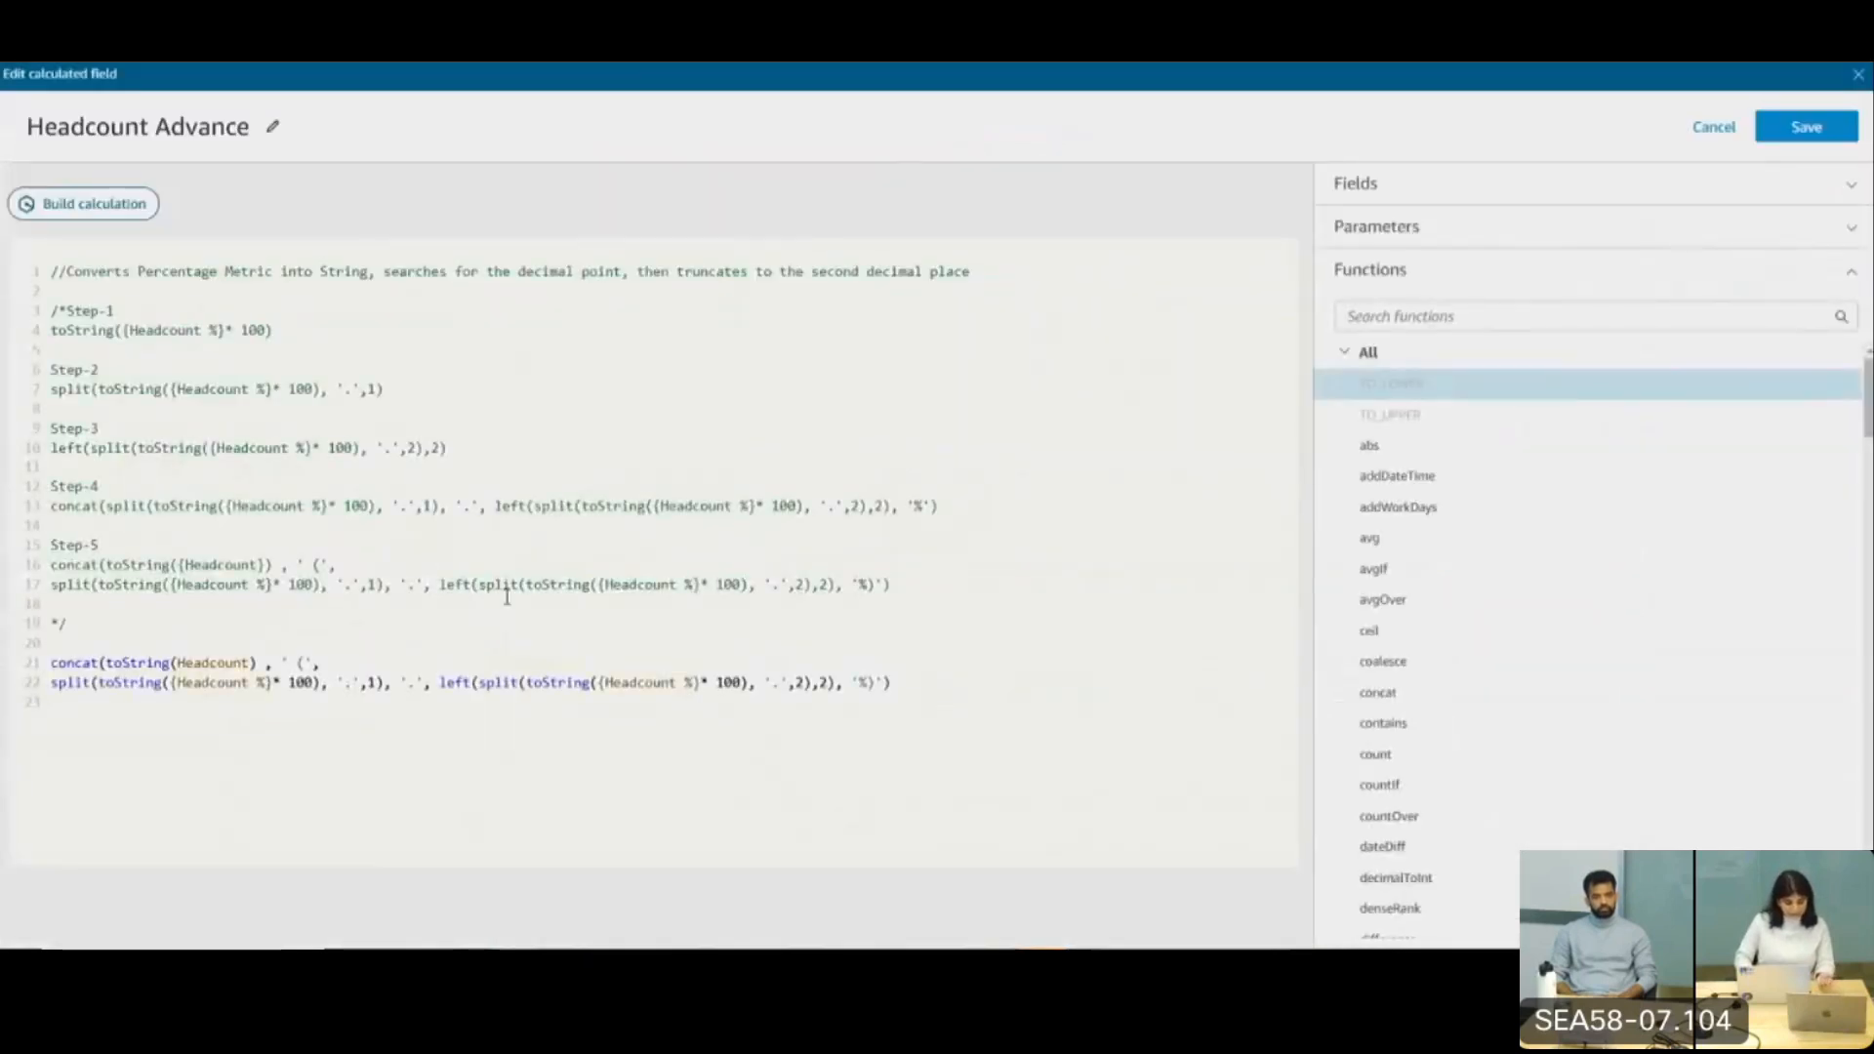
pyautogui.click(504, 597)
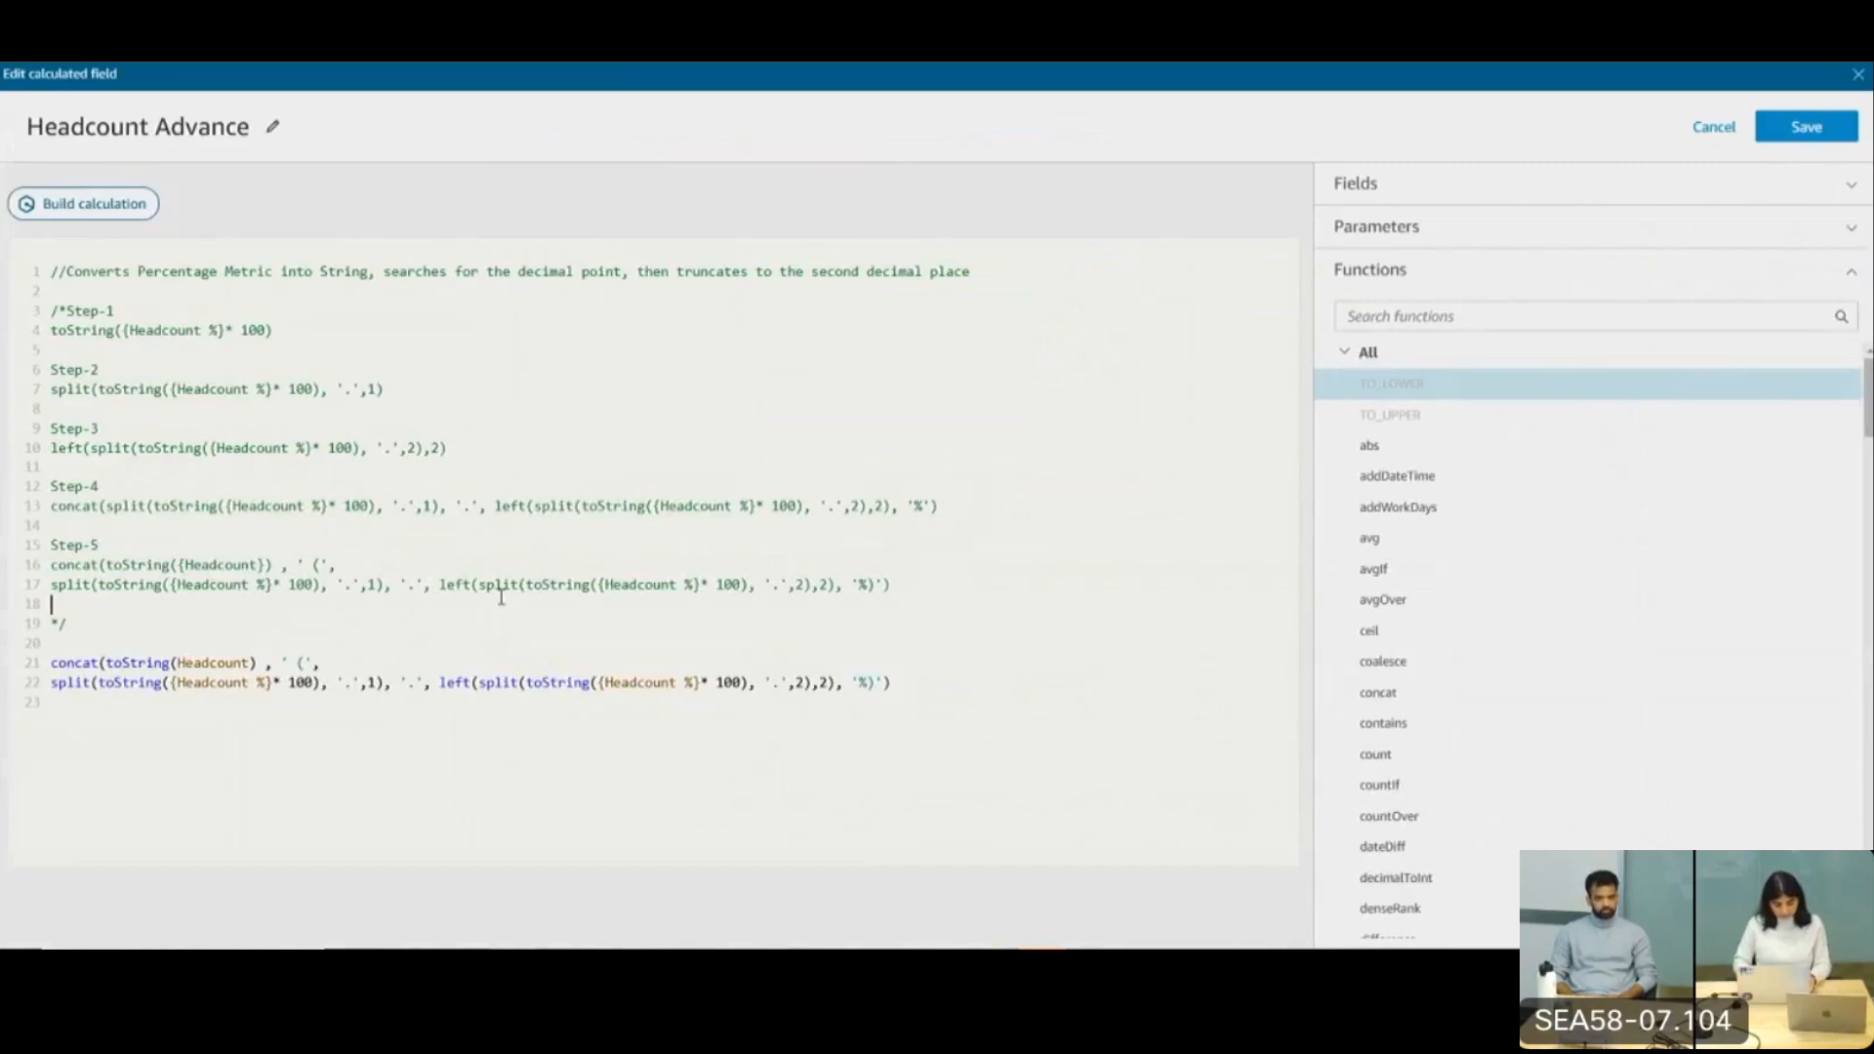
pyautogui.hotkey('ctrl', 'a')
pyautogui.hotkey('ctrl', 'c')
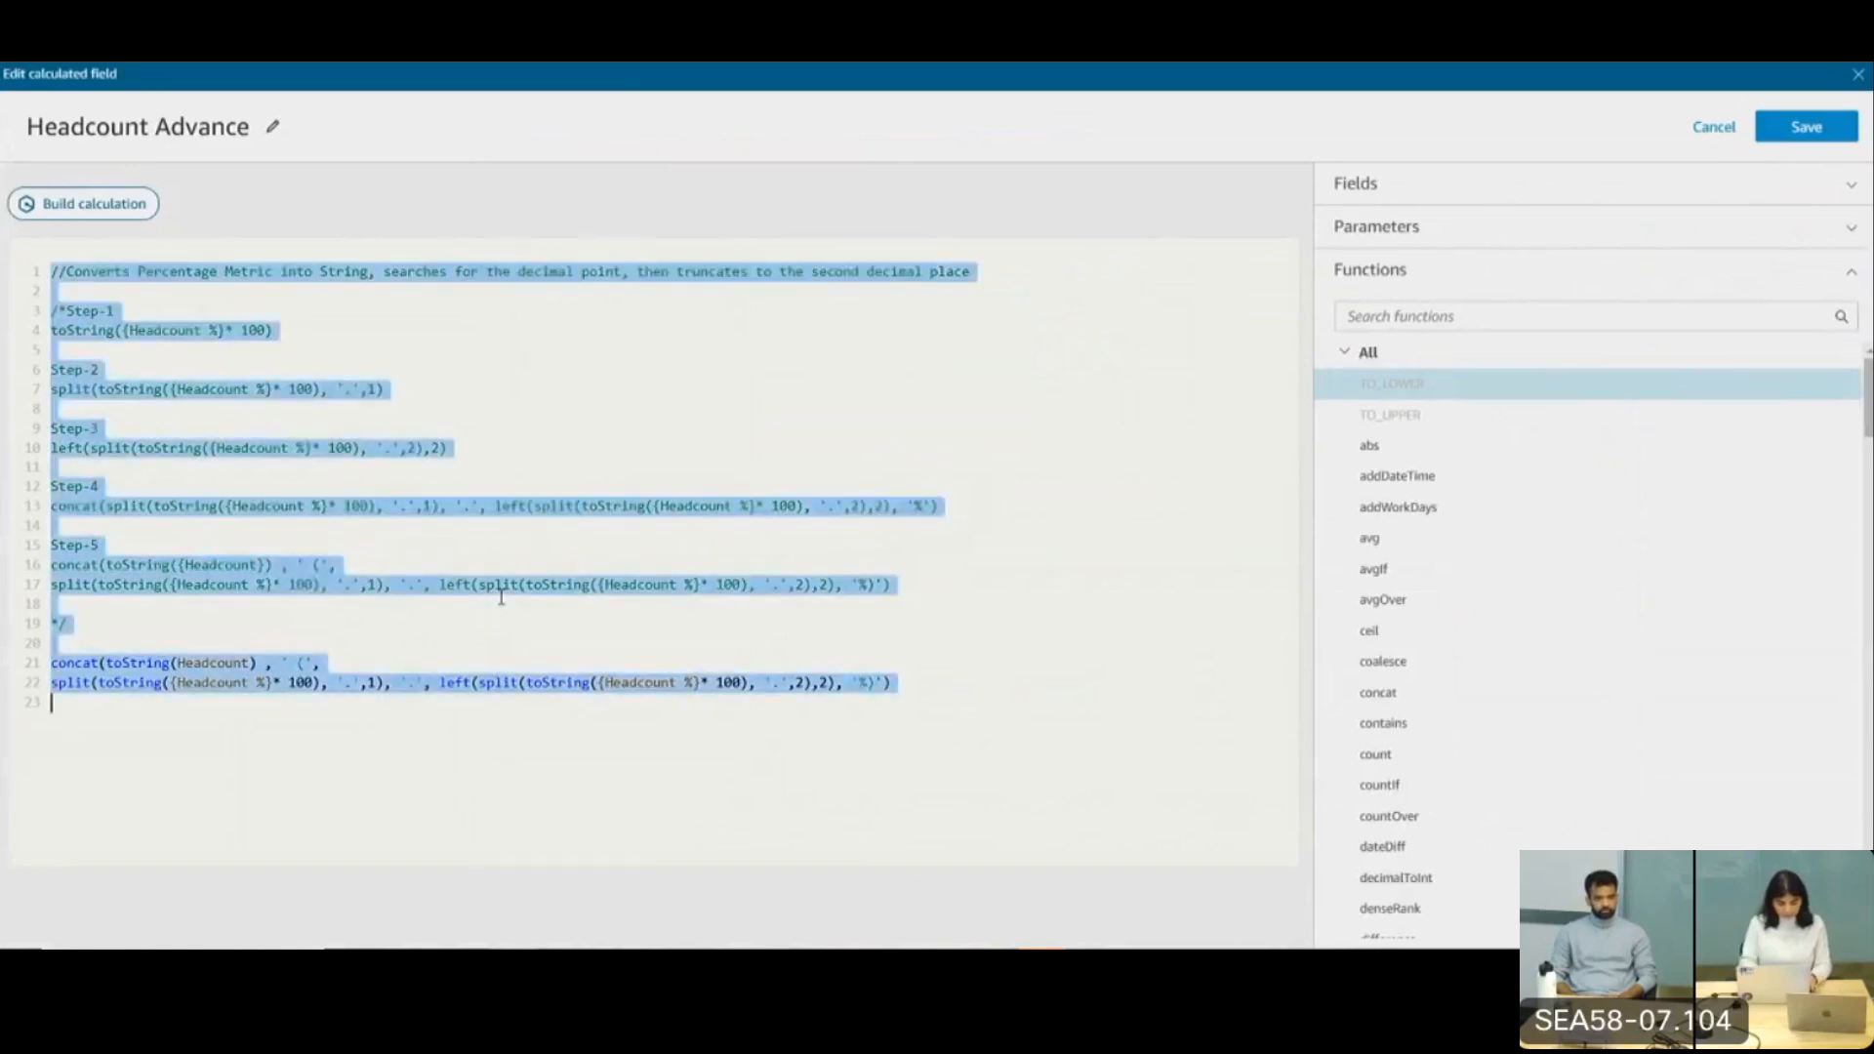
pyautogui.click(1715, 129)
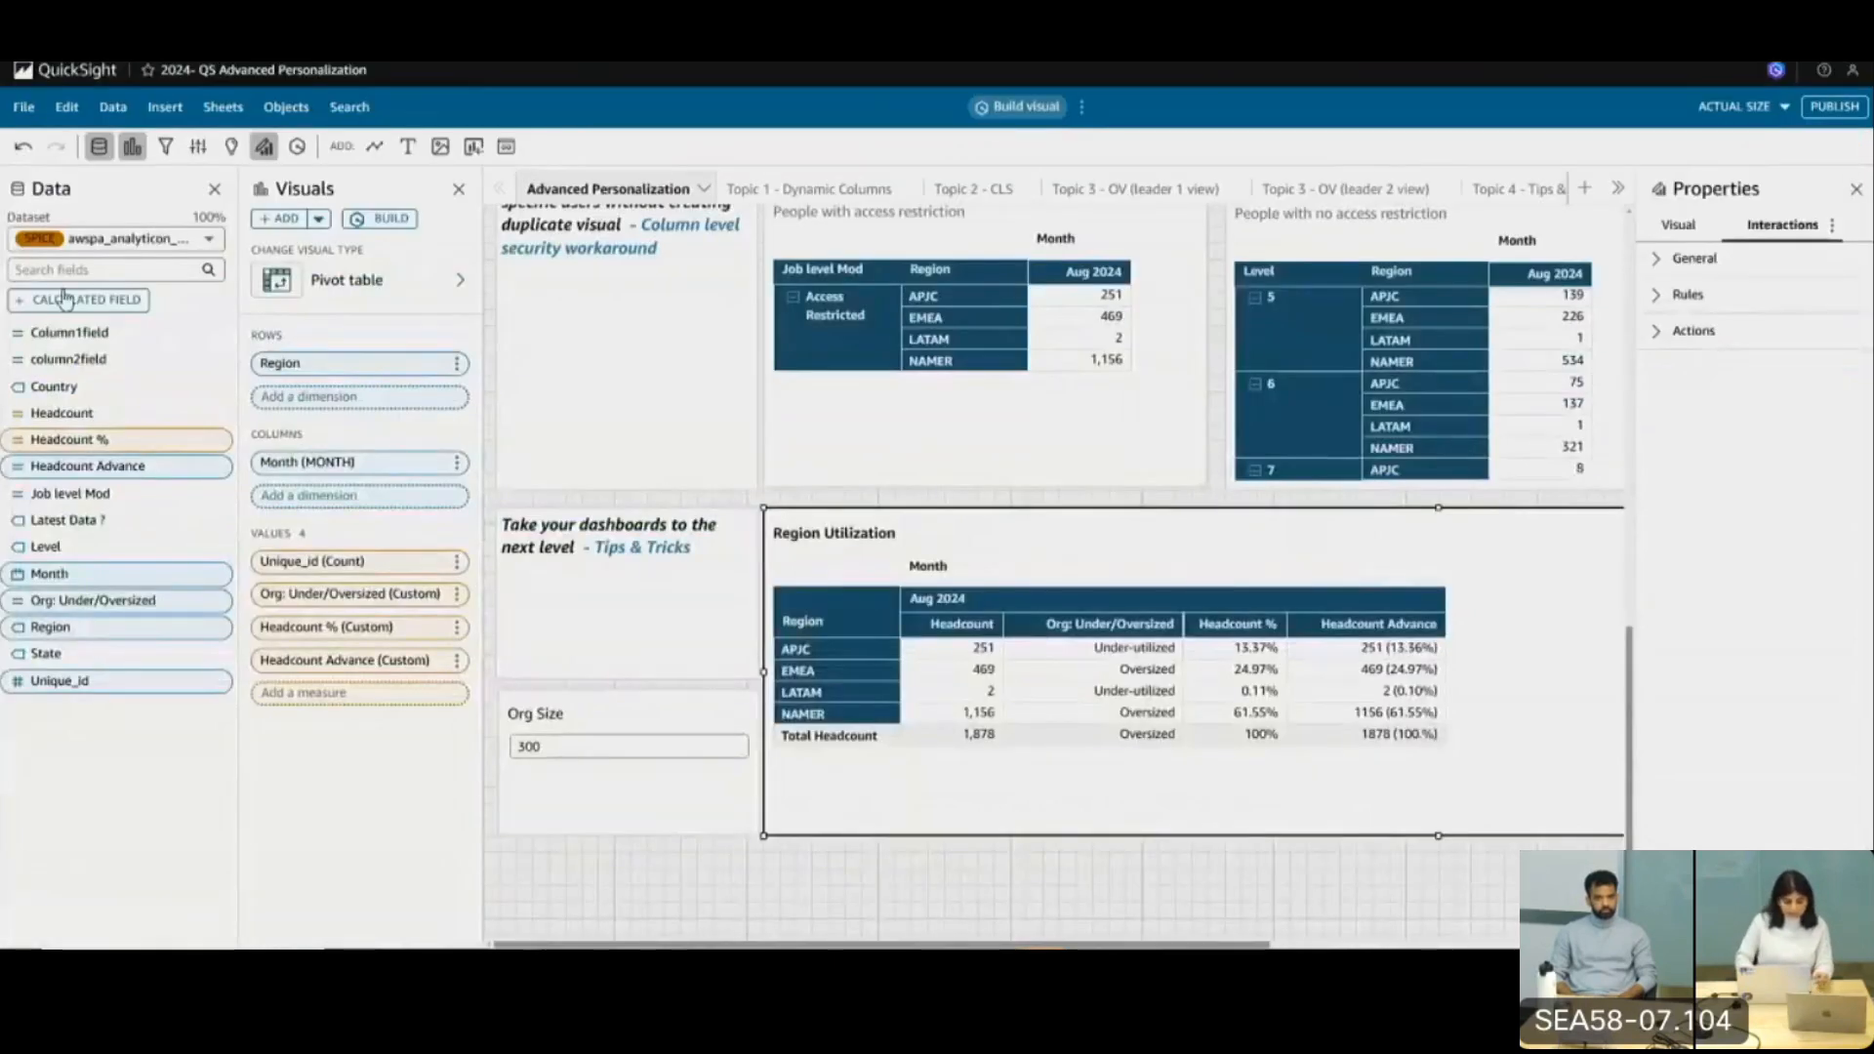
# Start a new calculated field from the copied Headcount Advance formula and name it "HC- demo"
pyautogui.click(99, 306)
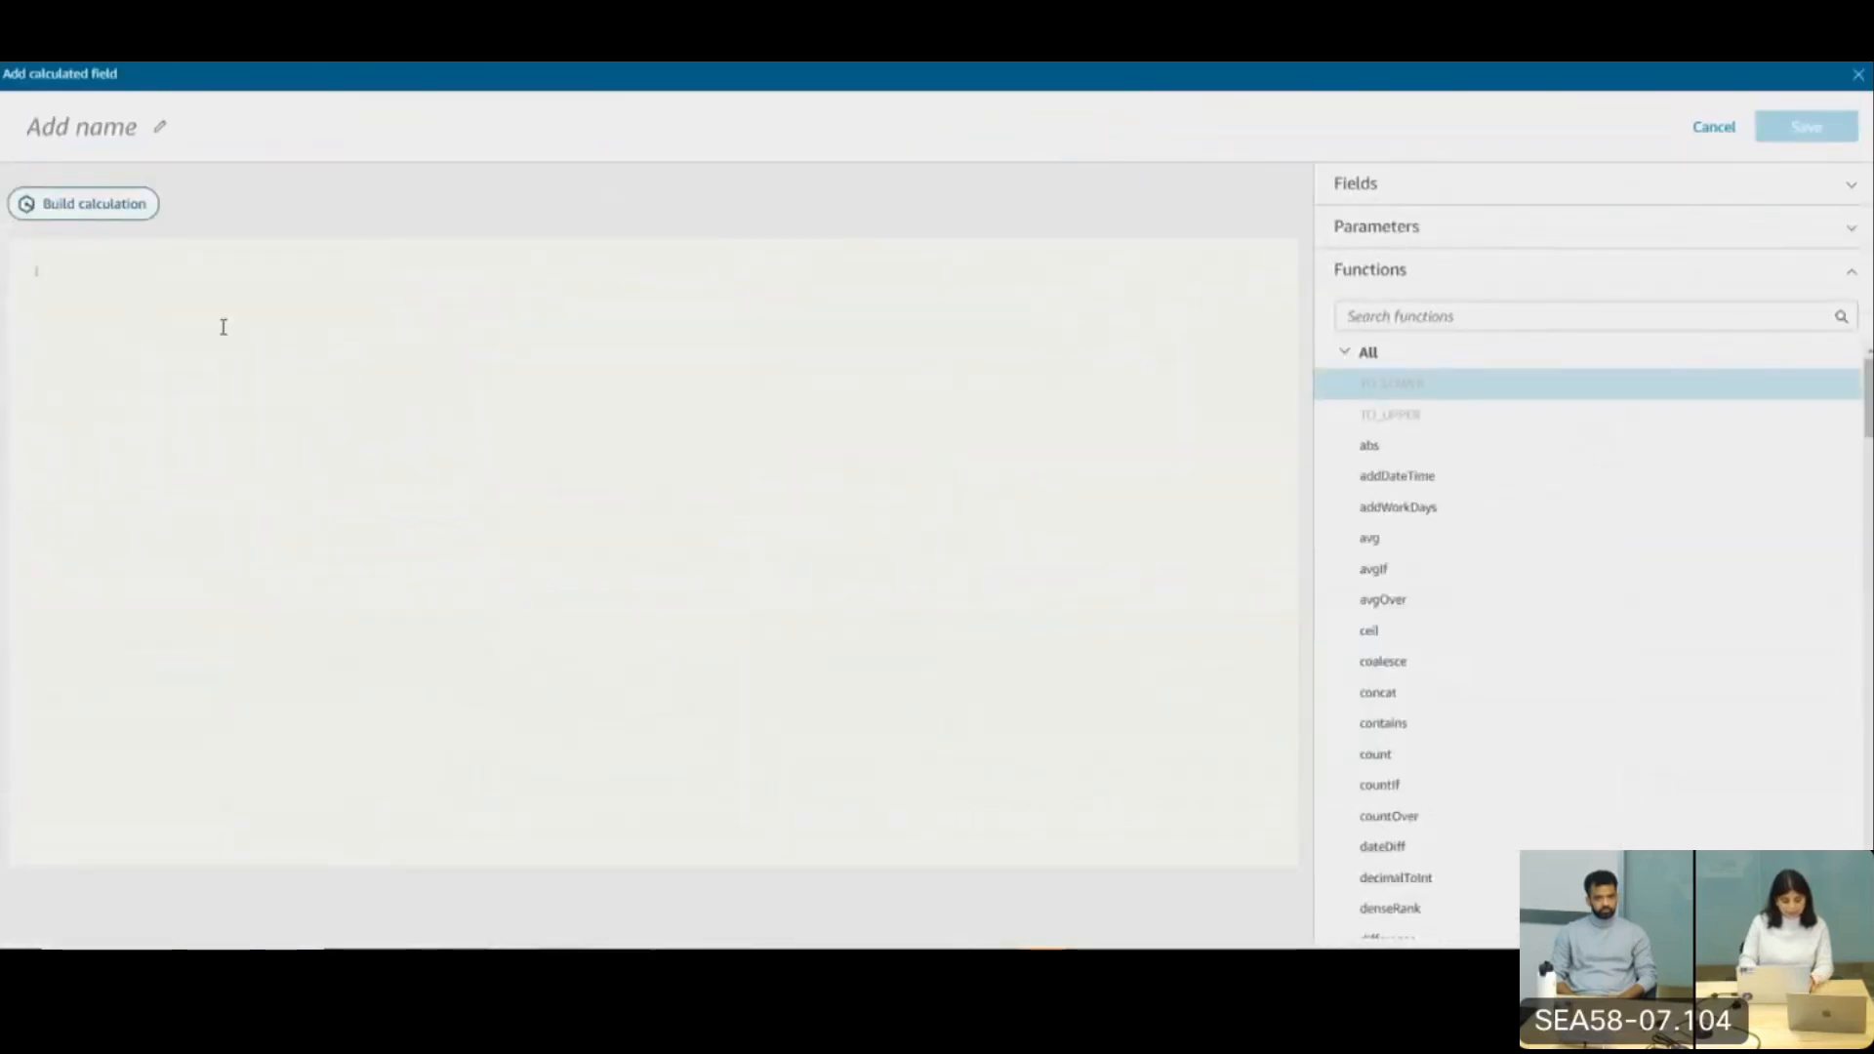
pyautogui.hotkey('ctrl', 'v')
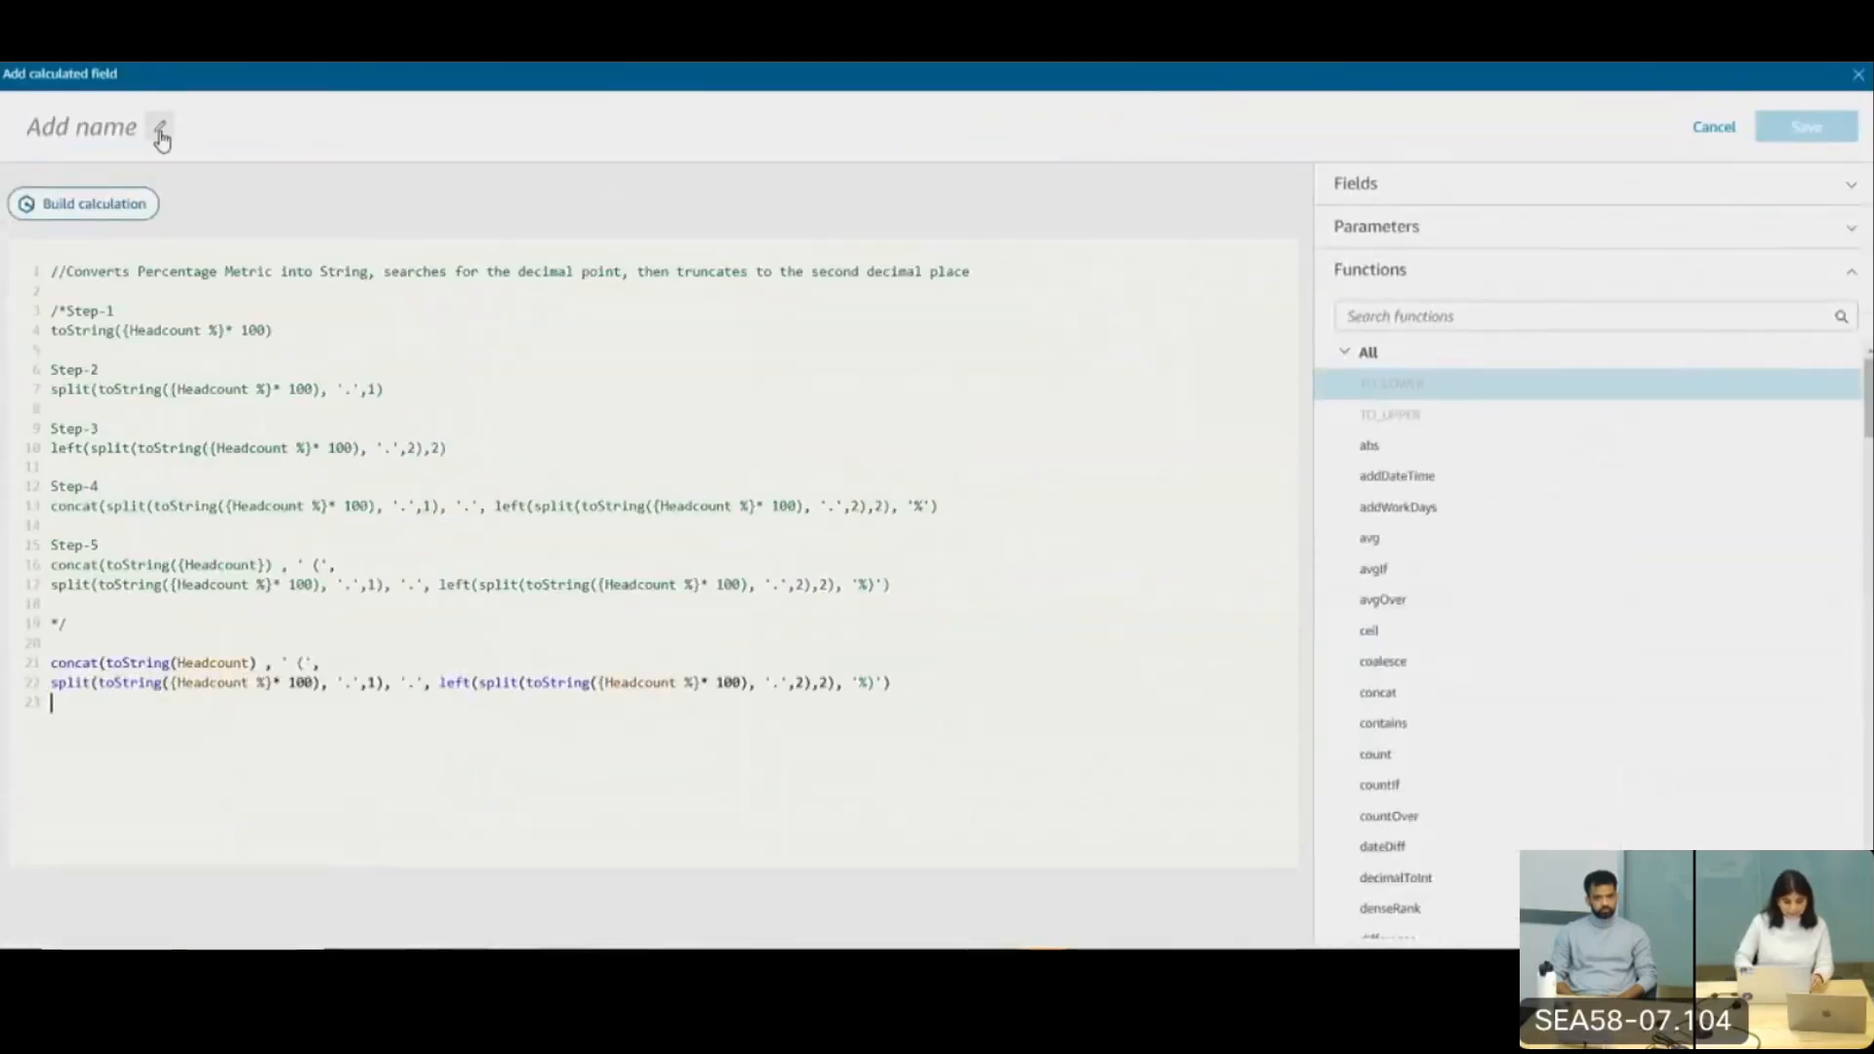
pyautogui.click(161, 131)
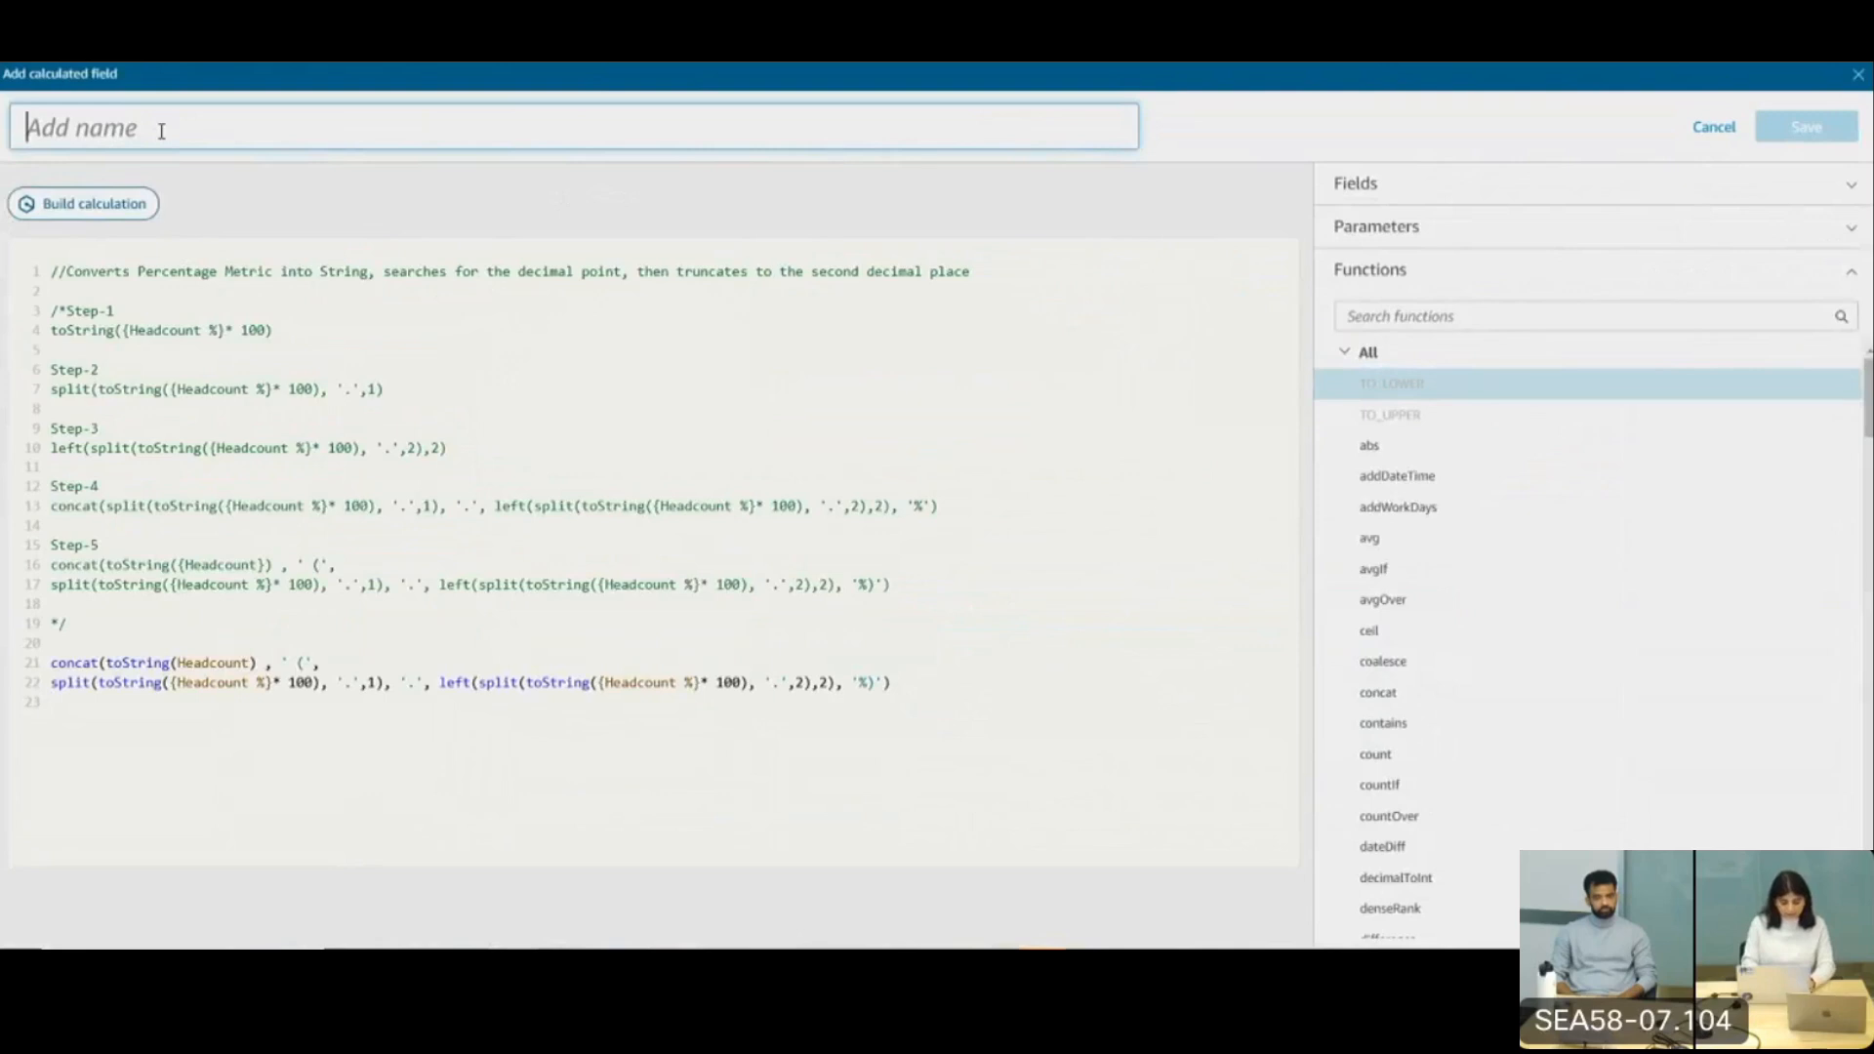
pyautogui.write('HC2')
pyautogui.press('BackSpace')
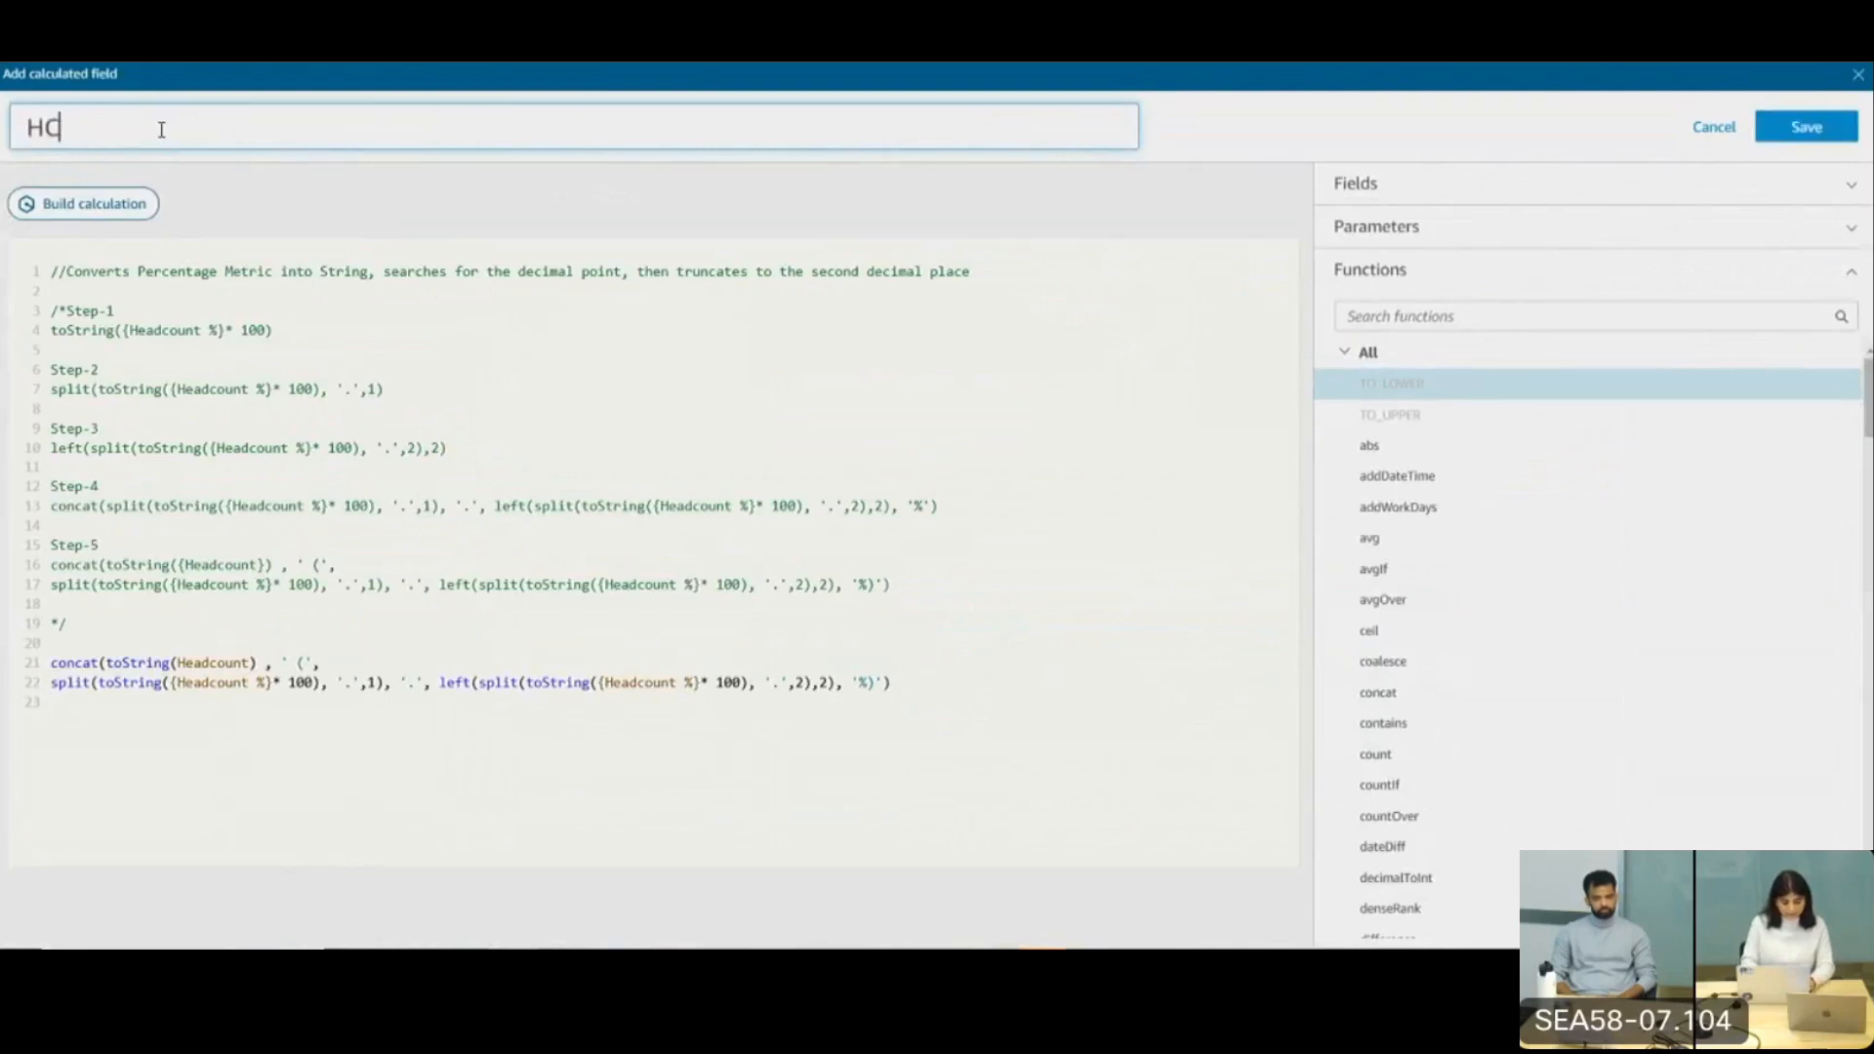
pyautogui.write('- demo')
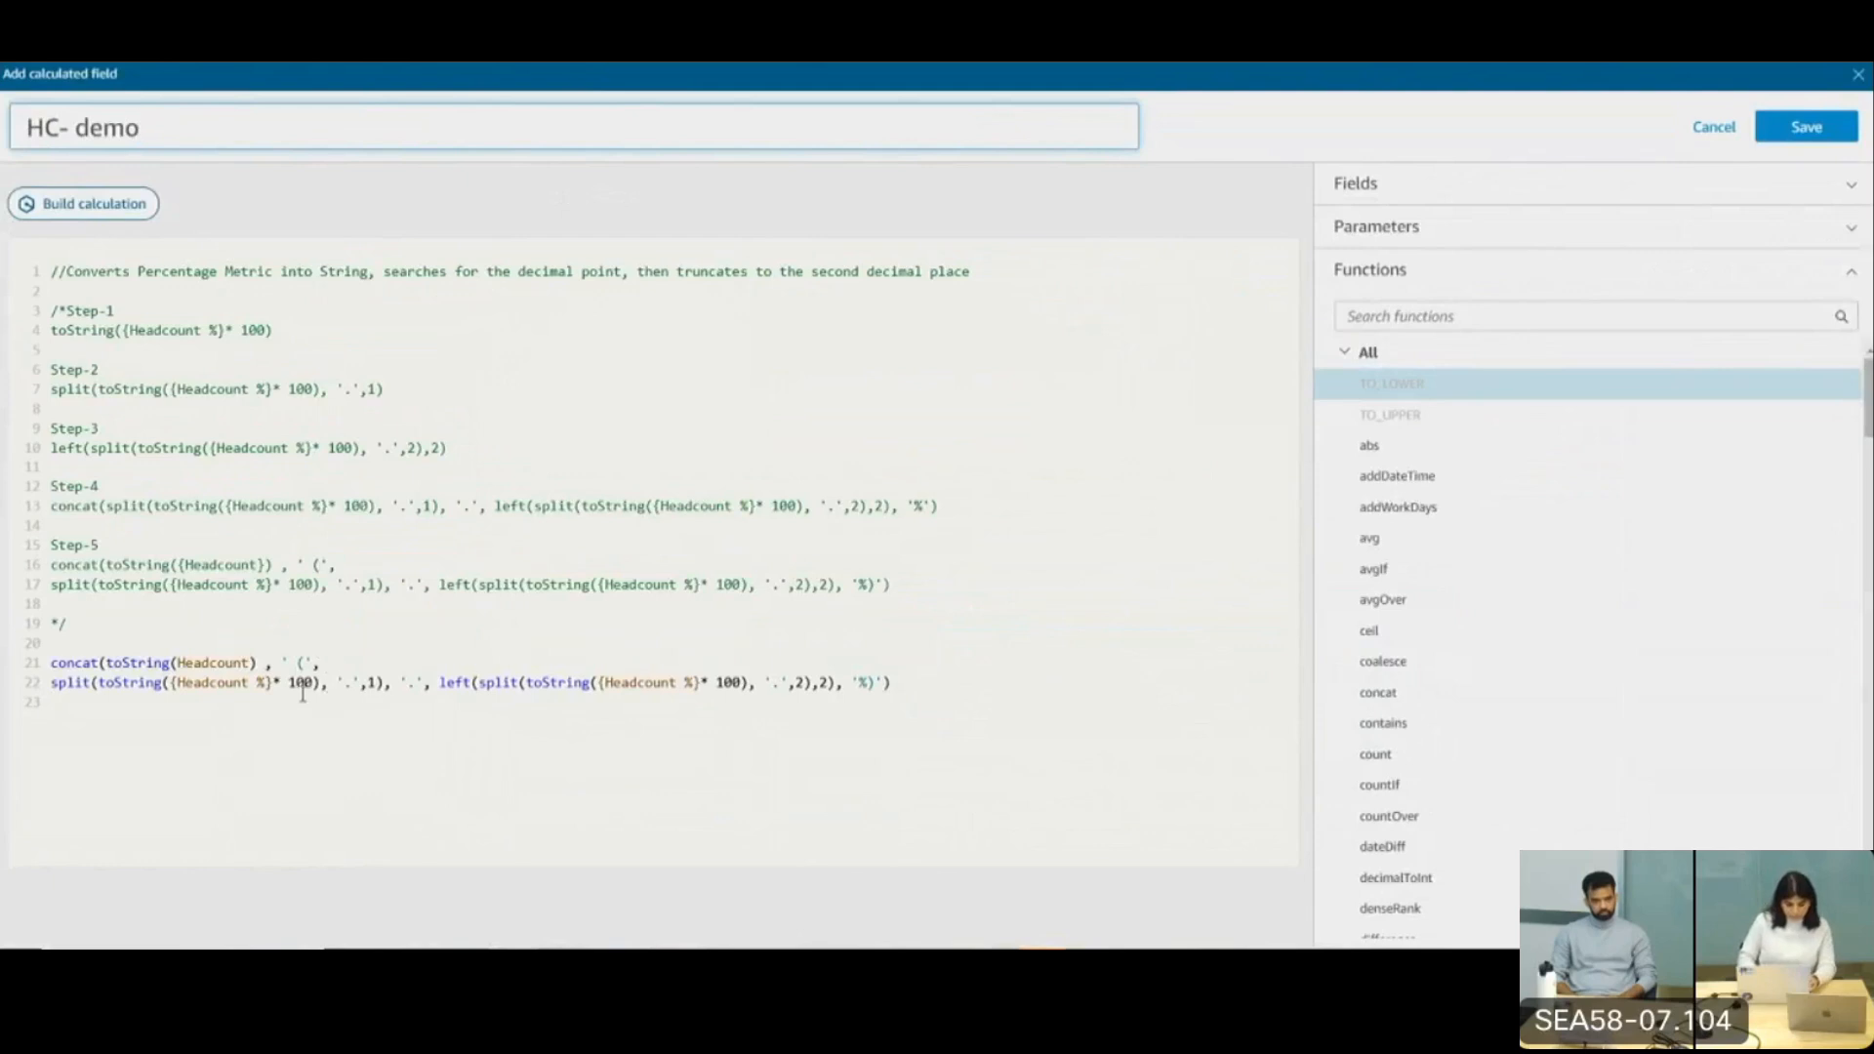
# Comment out the final concat expression of the HC- demo formula by enclosing it in /* and */
pyautogui.click(95, 640)
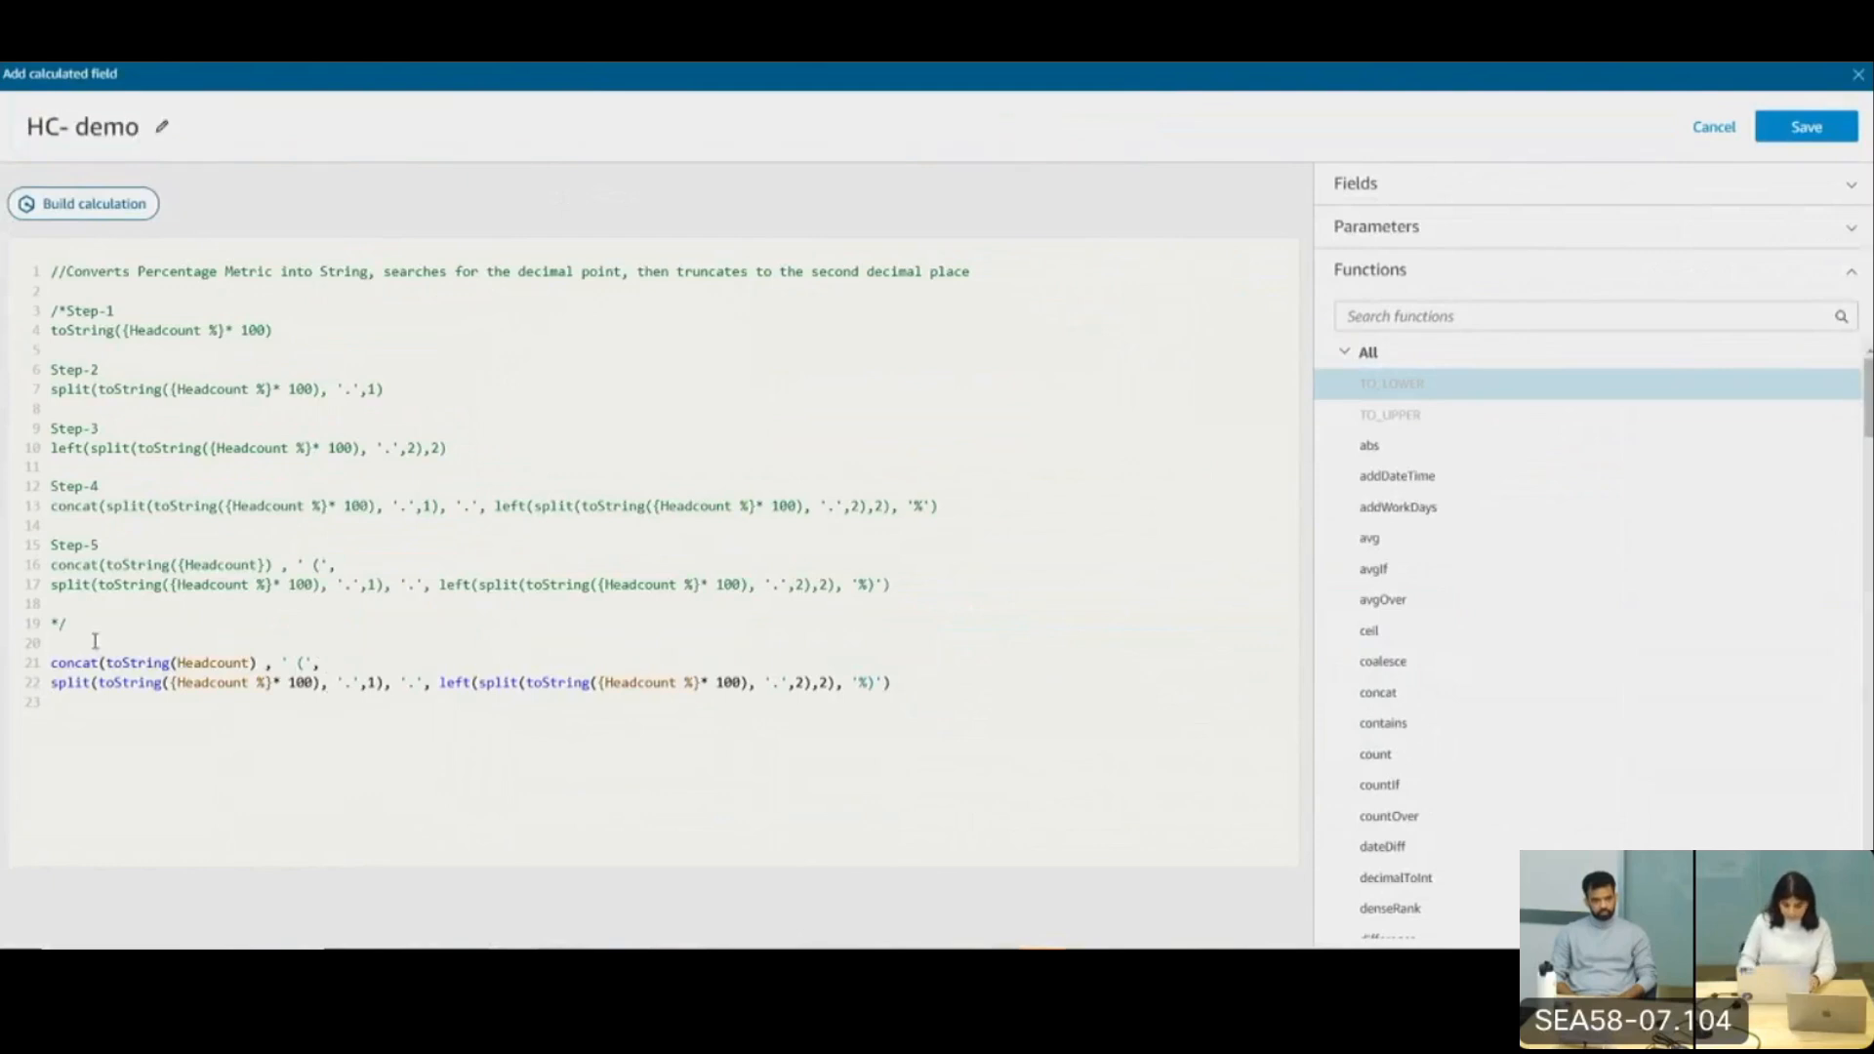
pyautogui.write('/*')
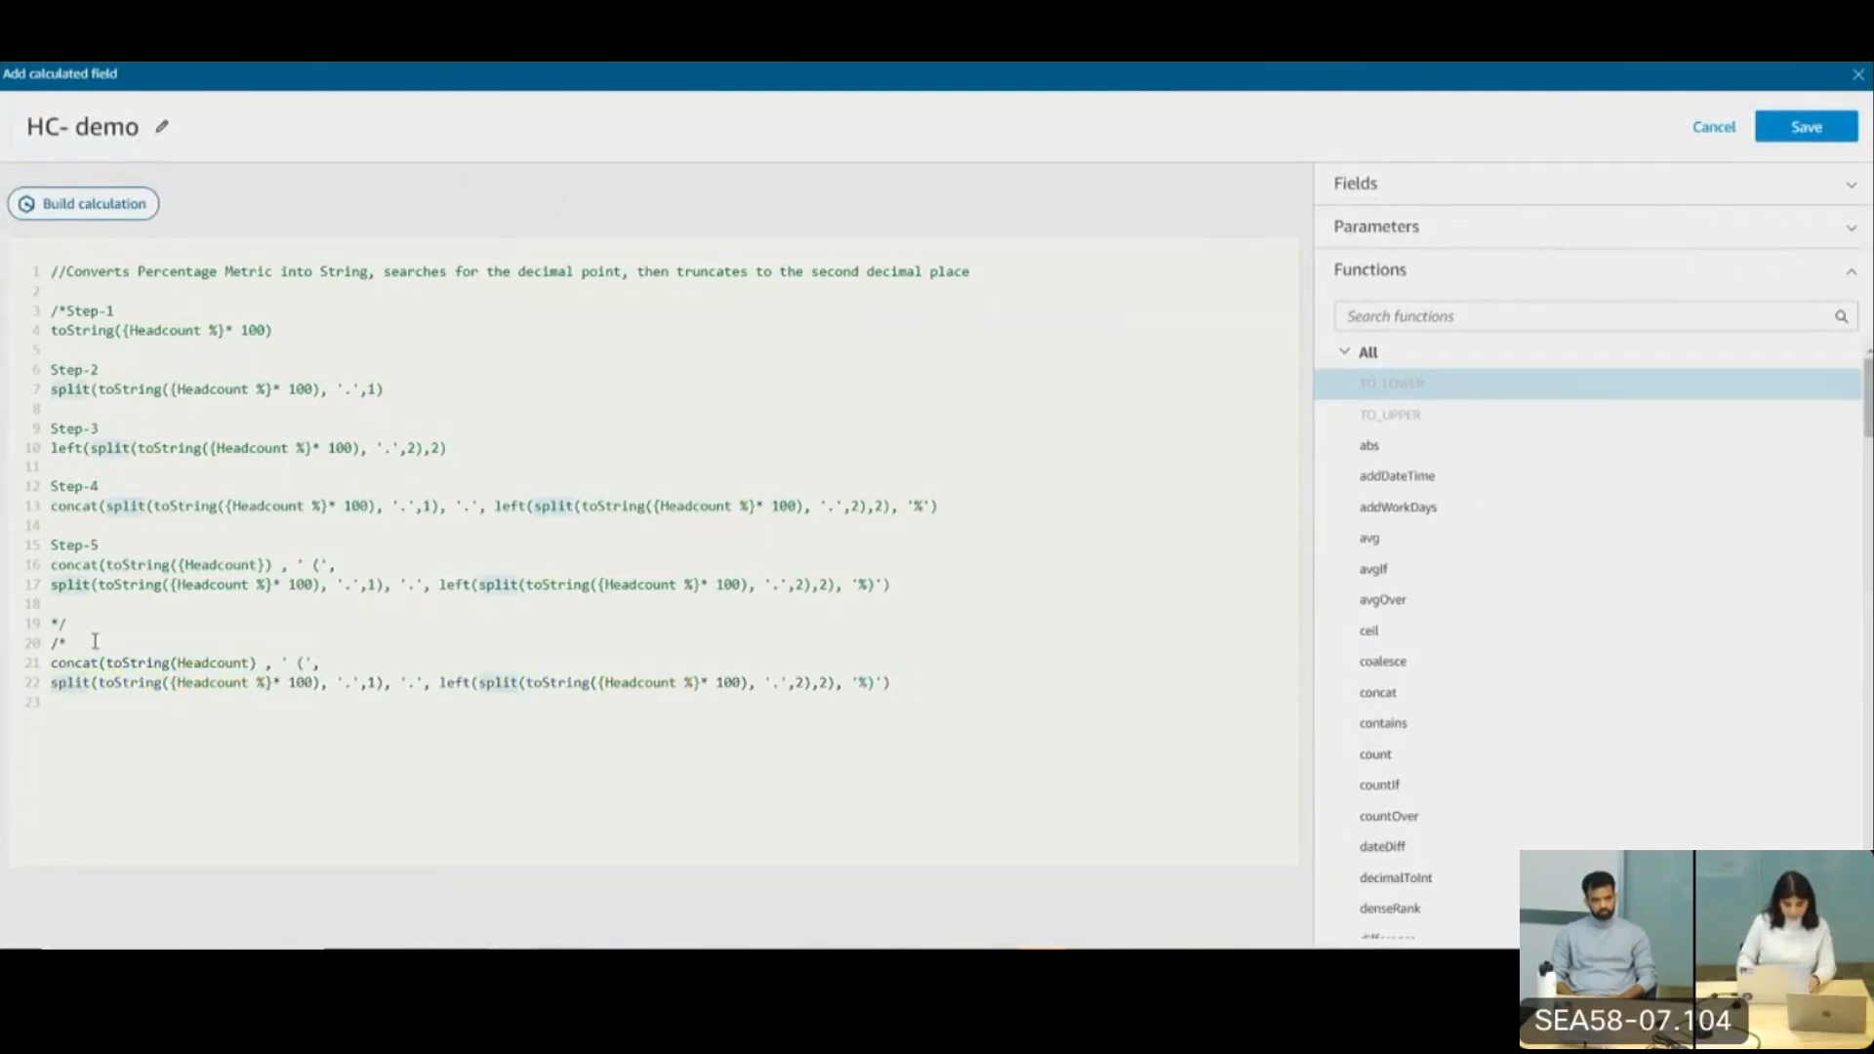
pyautogui.press('Menu')
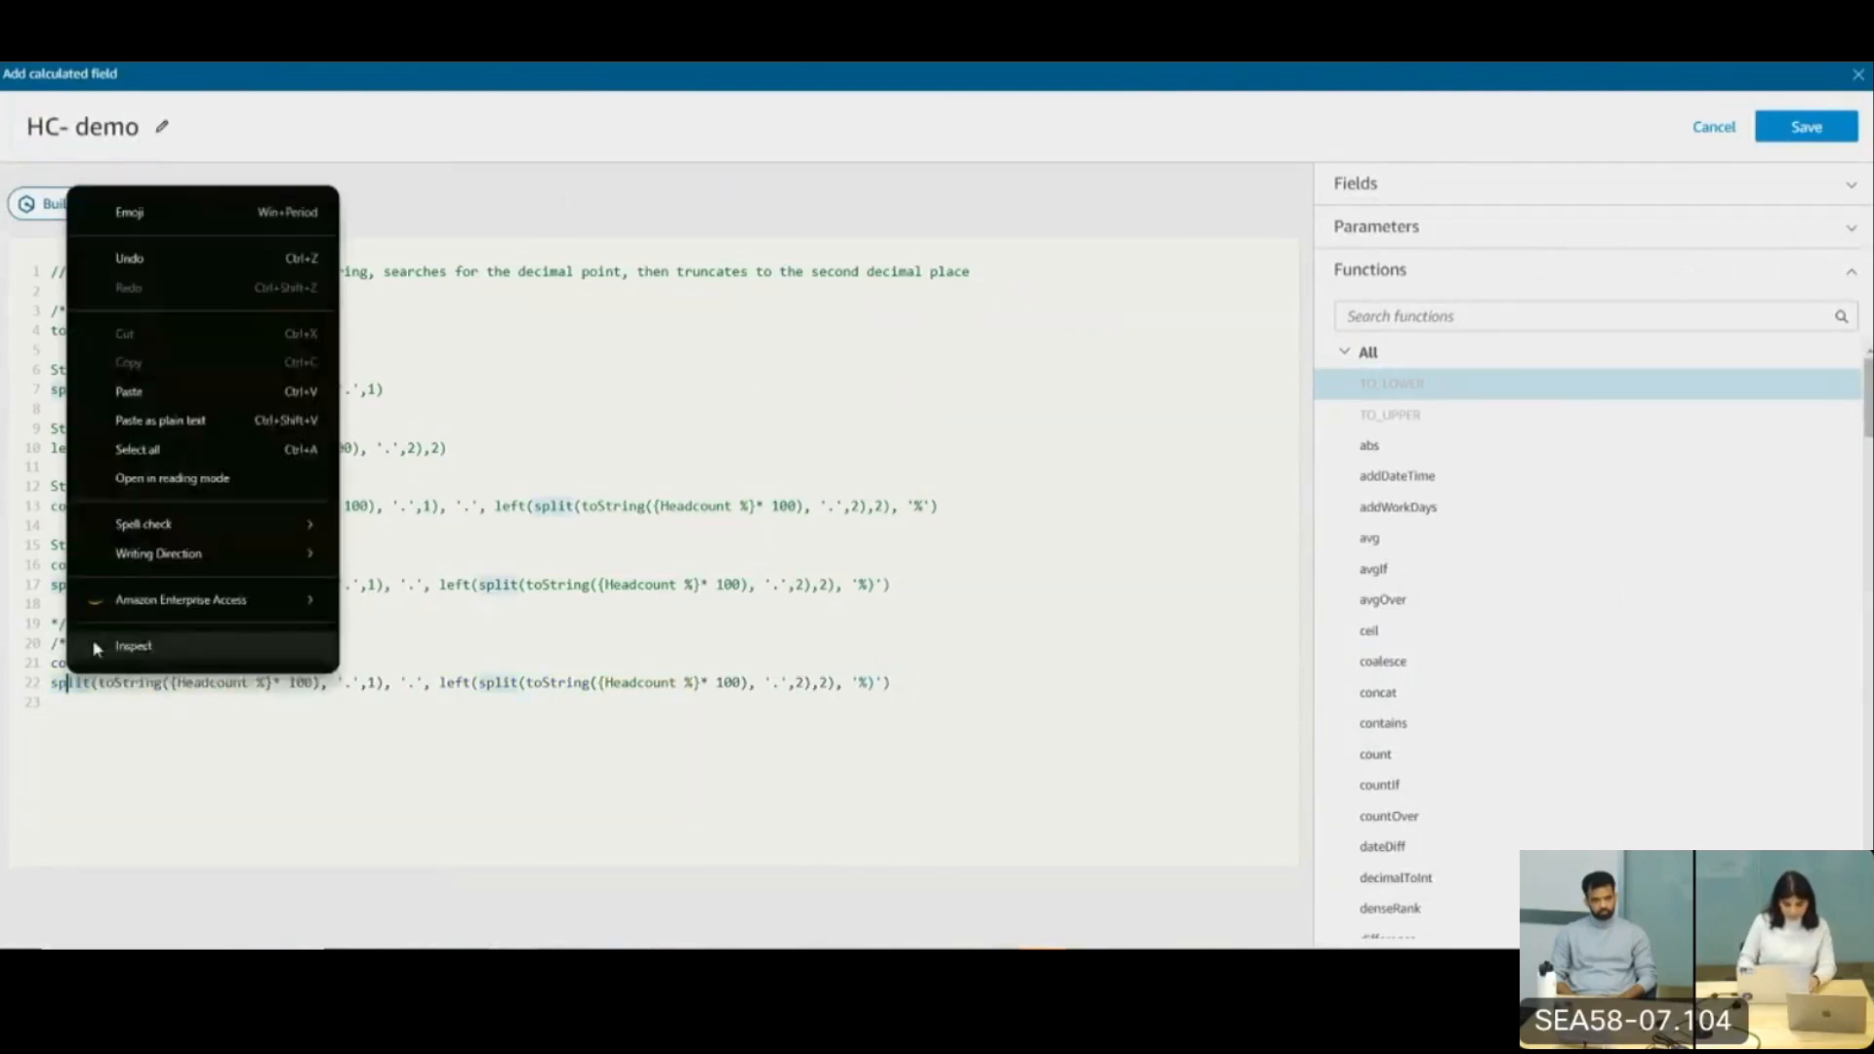
pyautogui.click(908, 683)
pyautogui.press('Return')
pyautogui.write('*')
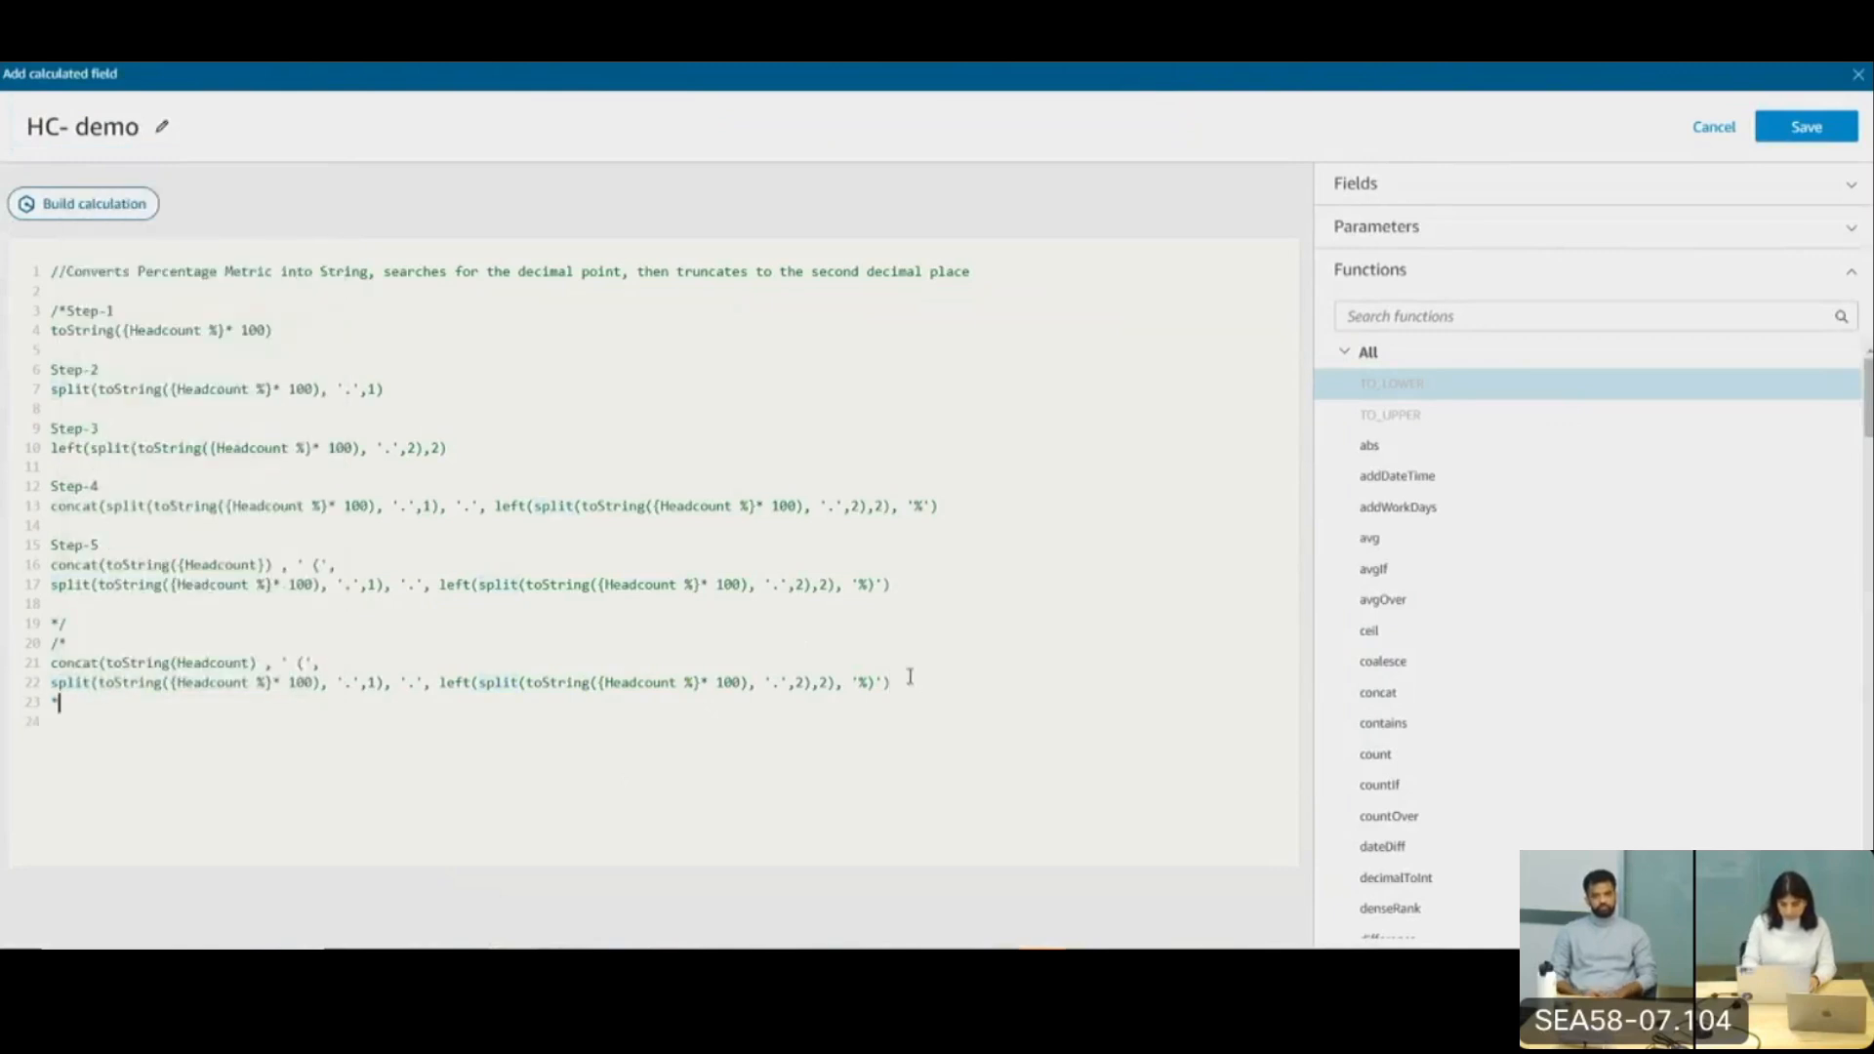
pyautogui.write('/')
pyautogui.press('Return')
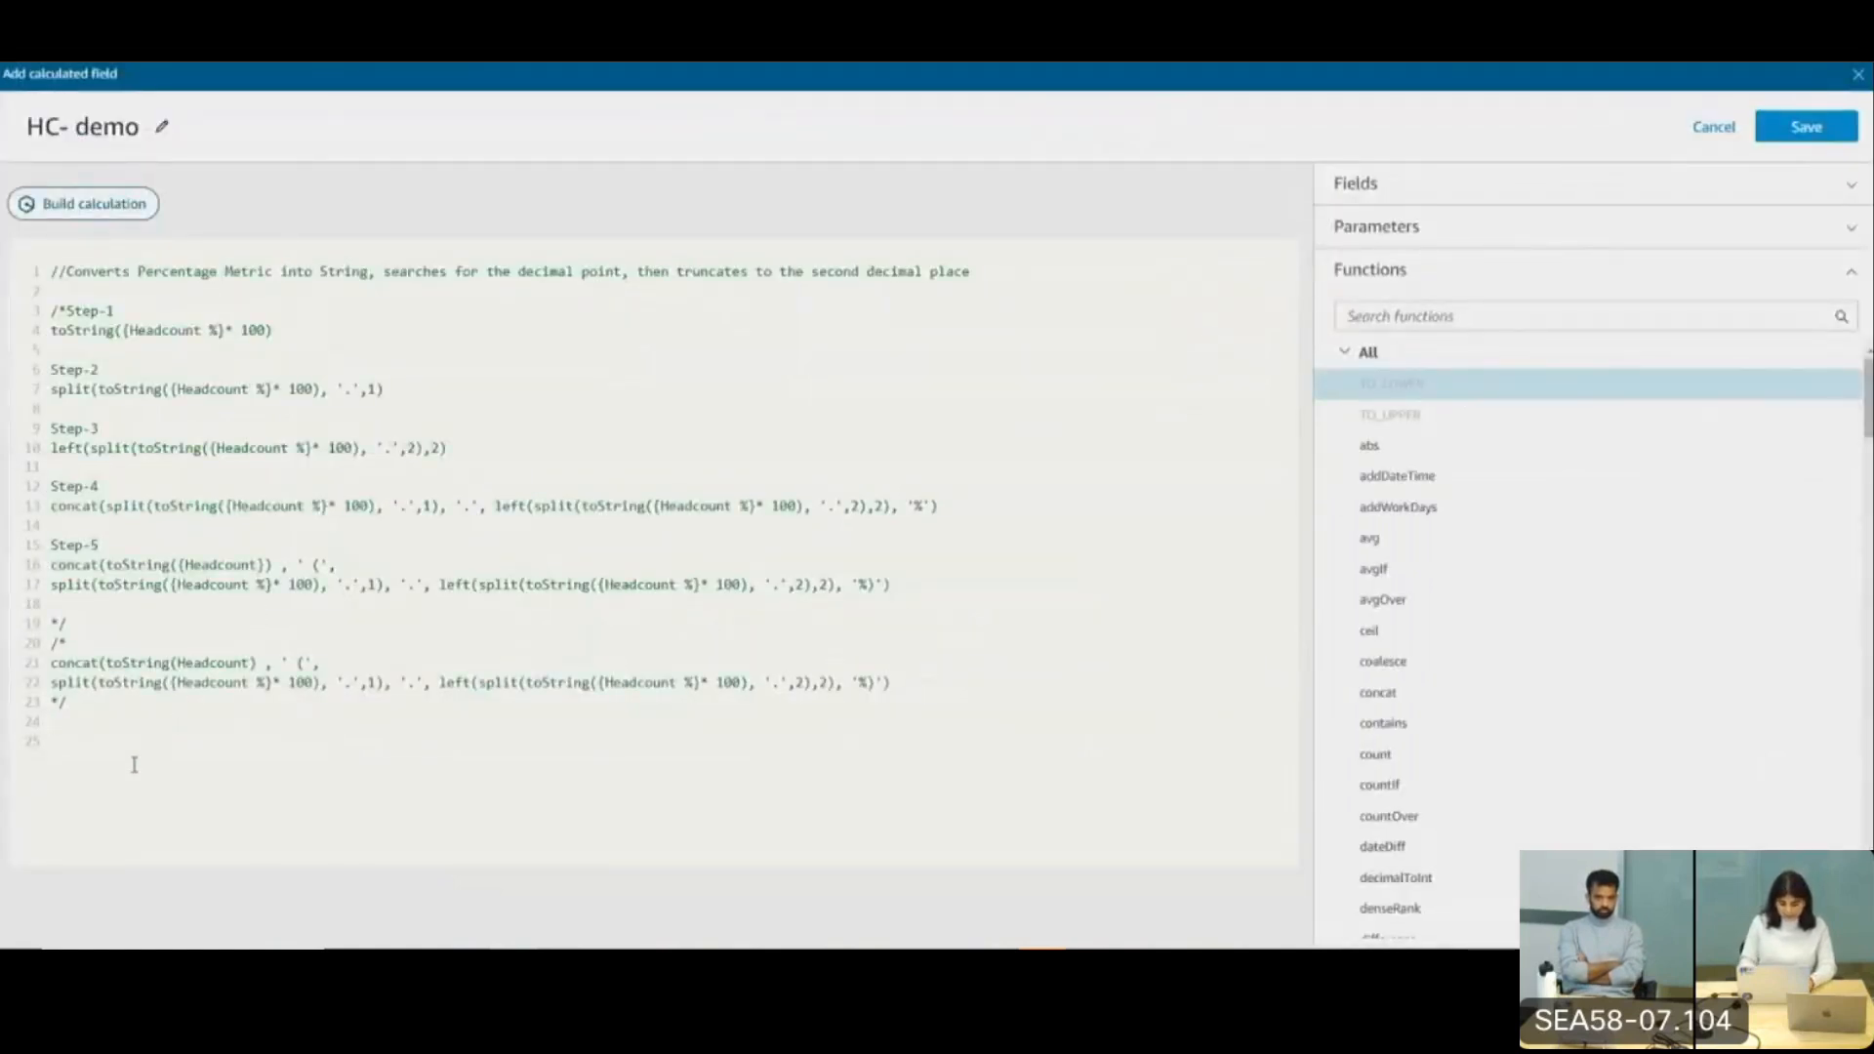
# Enter {Headcount %} as HC- demo's active expression, save the field and add it to the Region Utilization pivot table's values
pyautogui.press('Return')
pyautogui.write('headc')
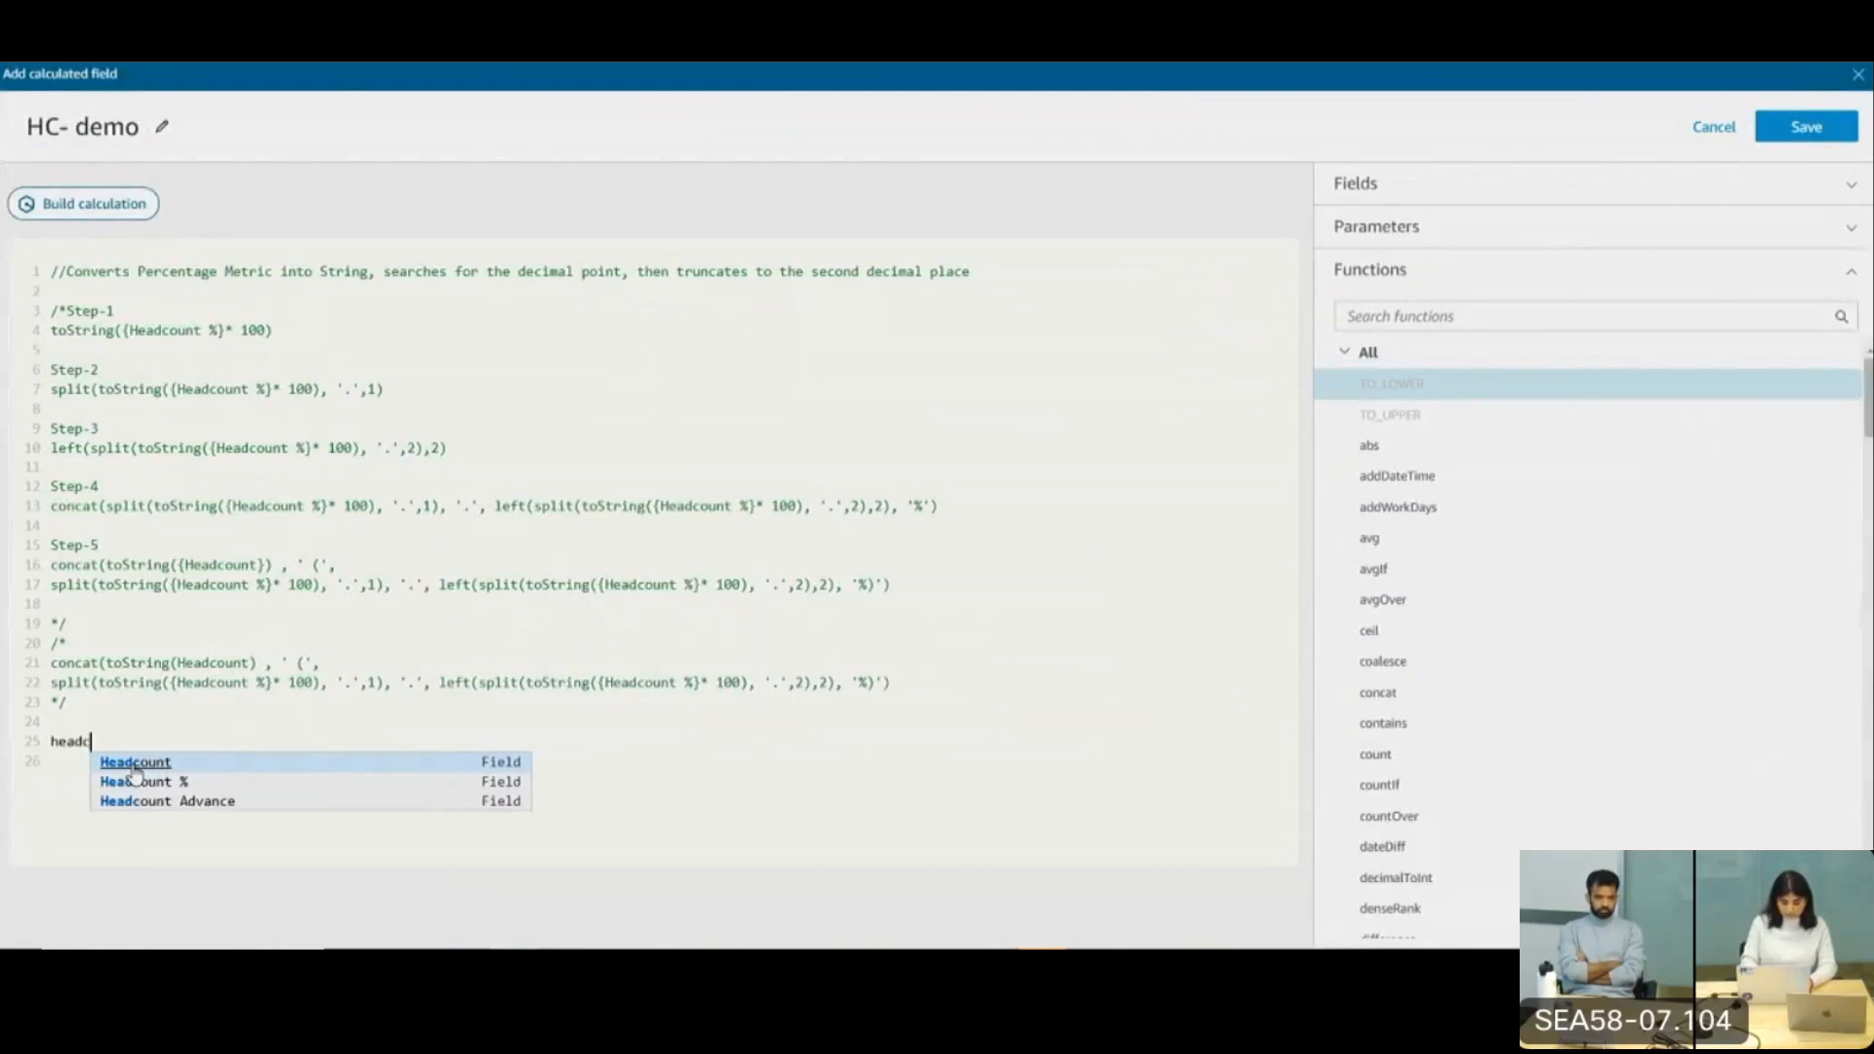
pyautogui.click(135, 781)
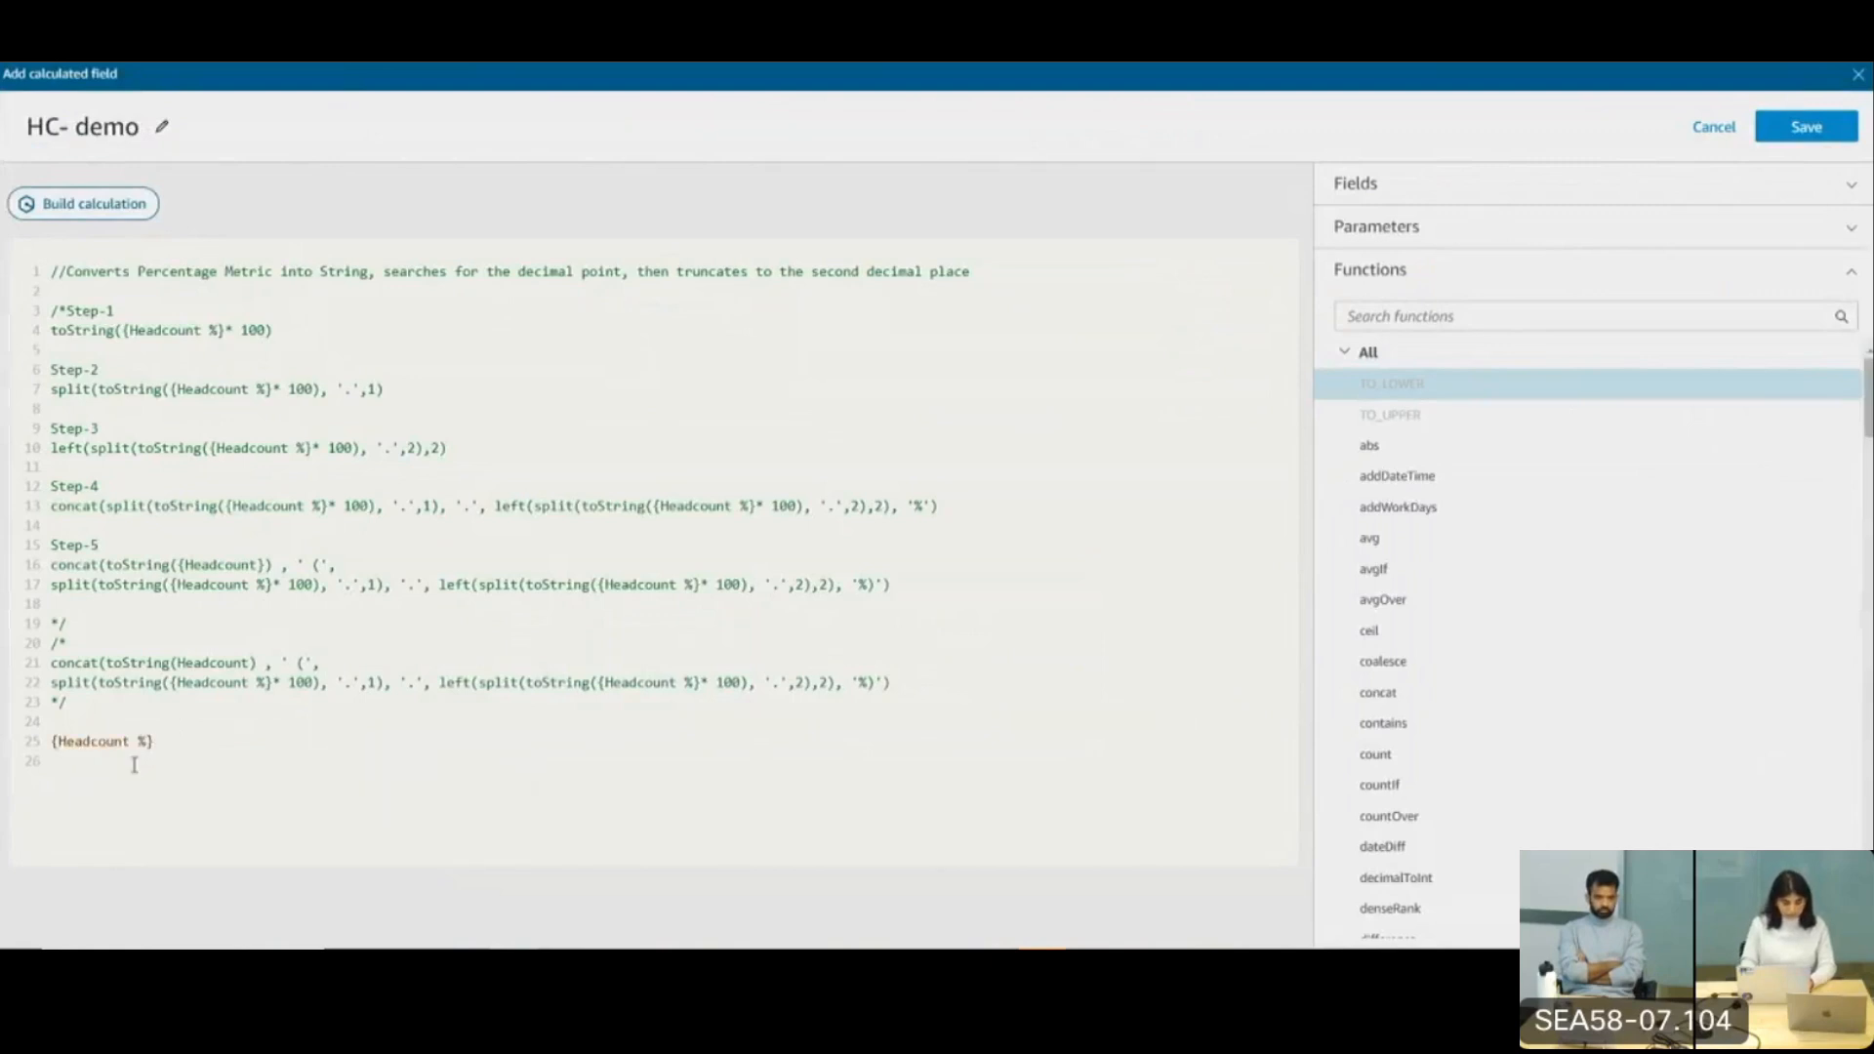
pyautogui.click(1807, 133)
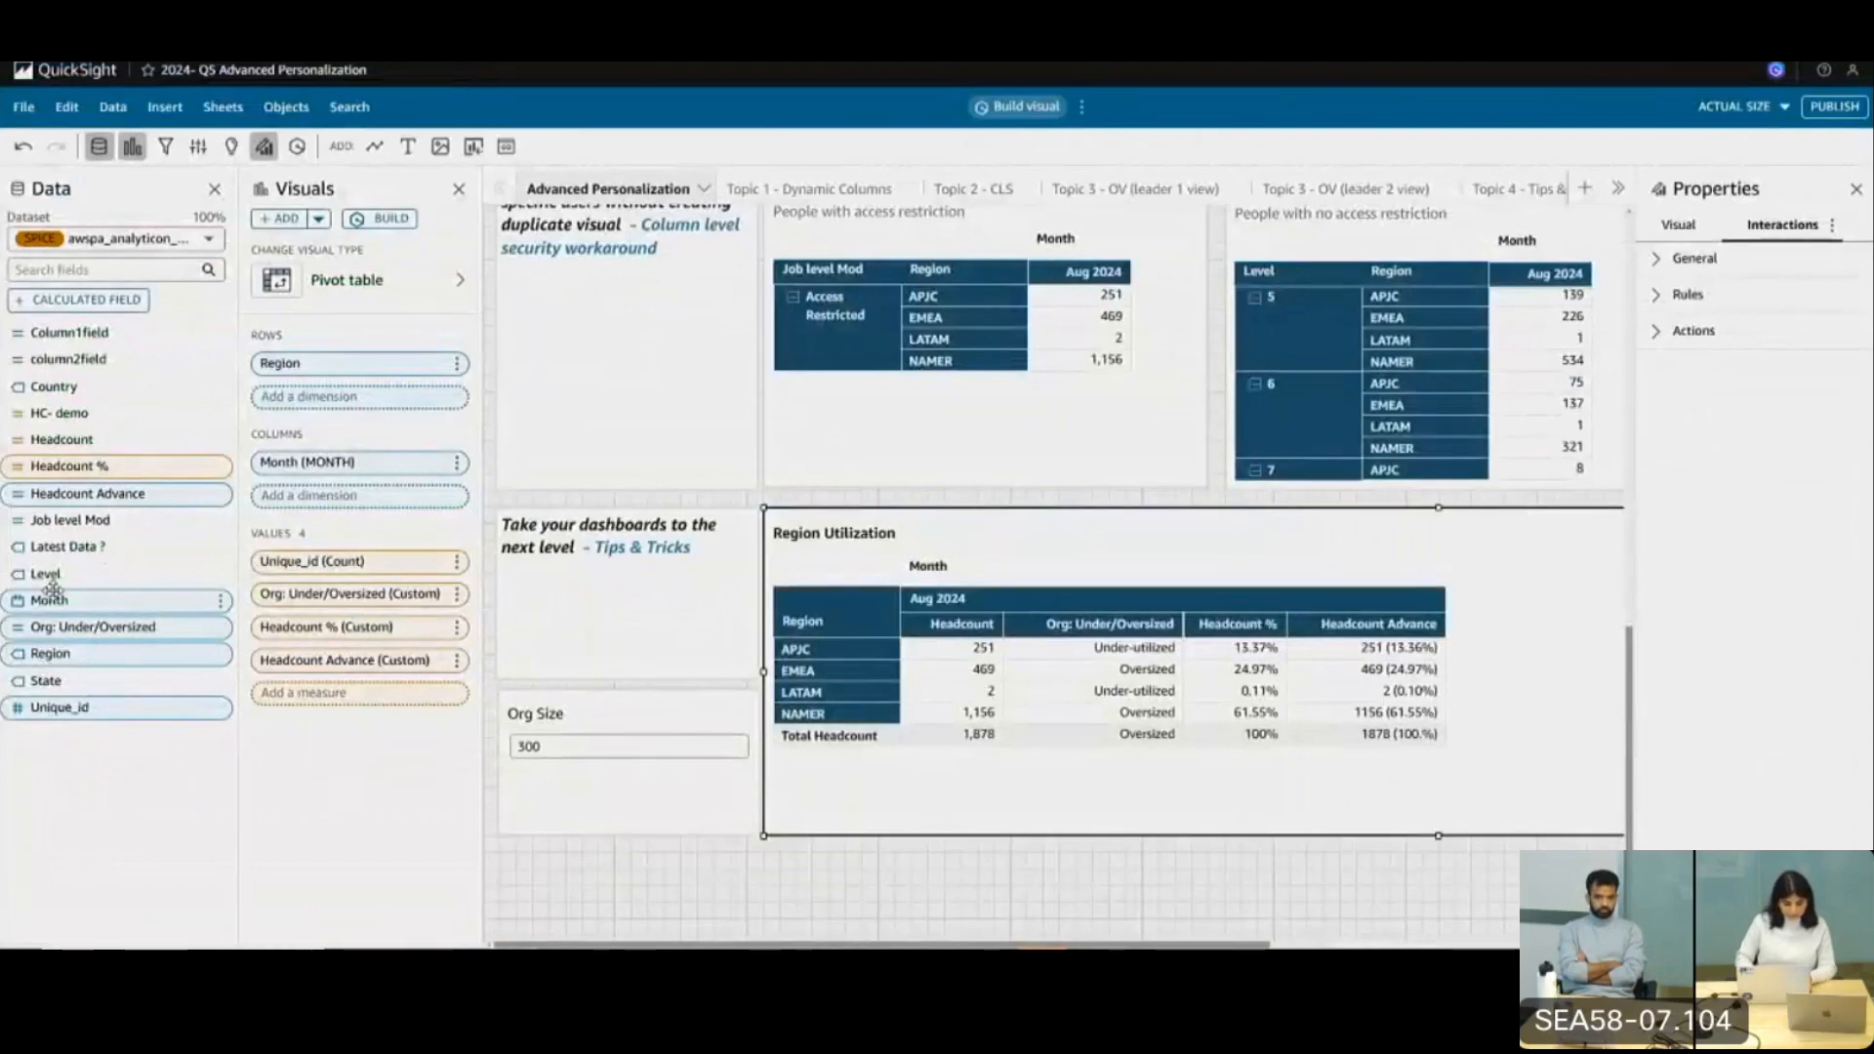
pyautogui.moveTo(41, 415); pyautogui.dragTo(332, 692)
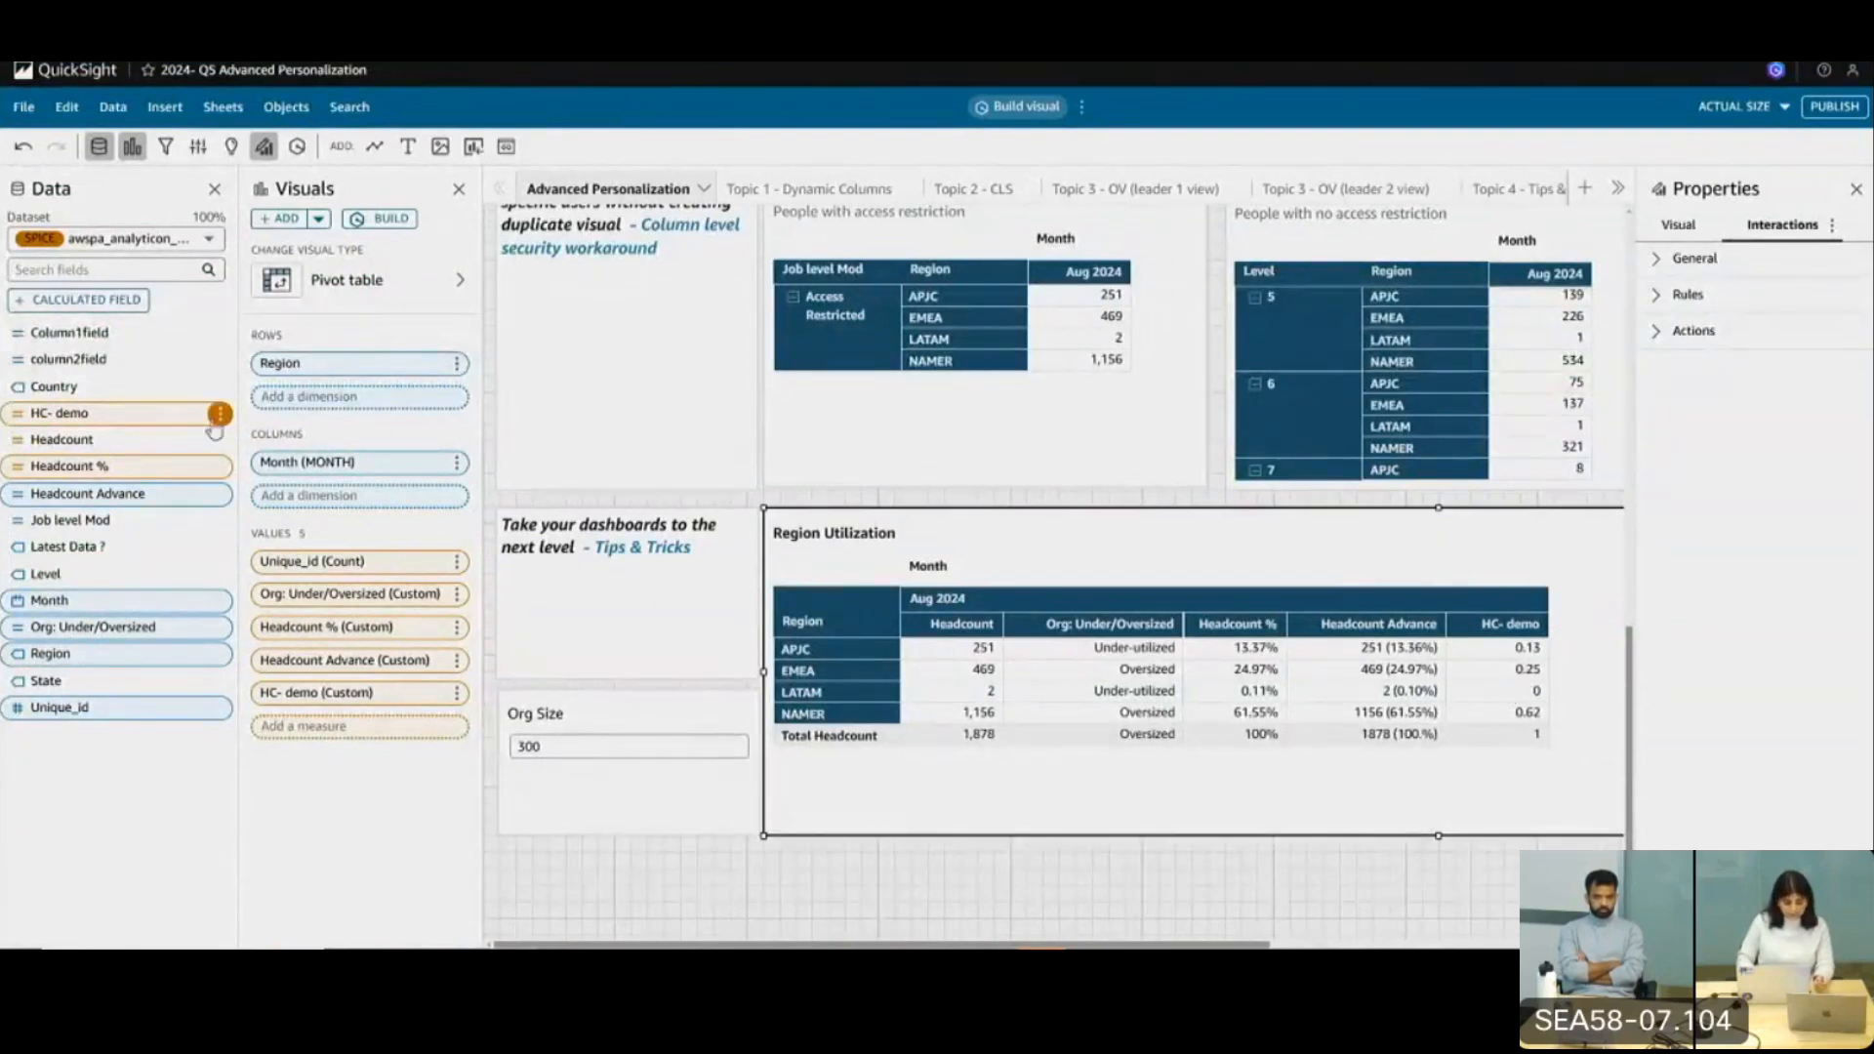
# Try to save the HC- demo calculated field with the active expression toString({Headcount %}*100)
pyautogui.click(216, 415)
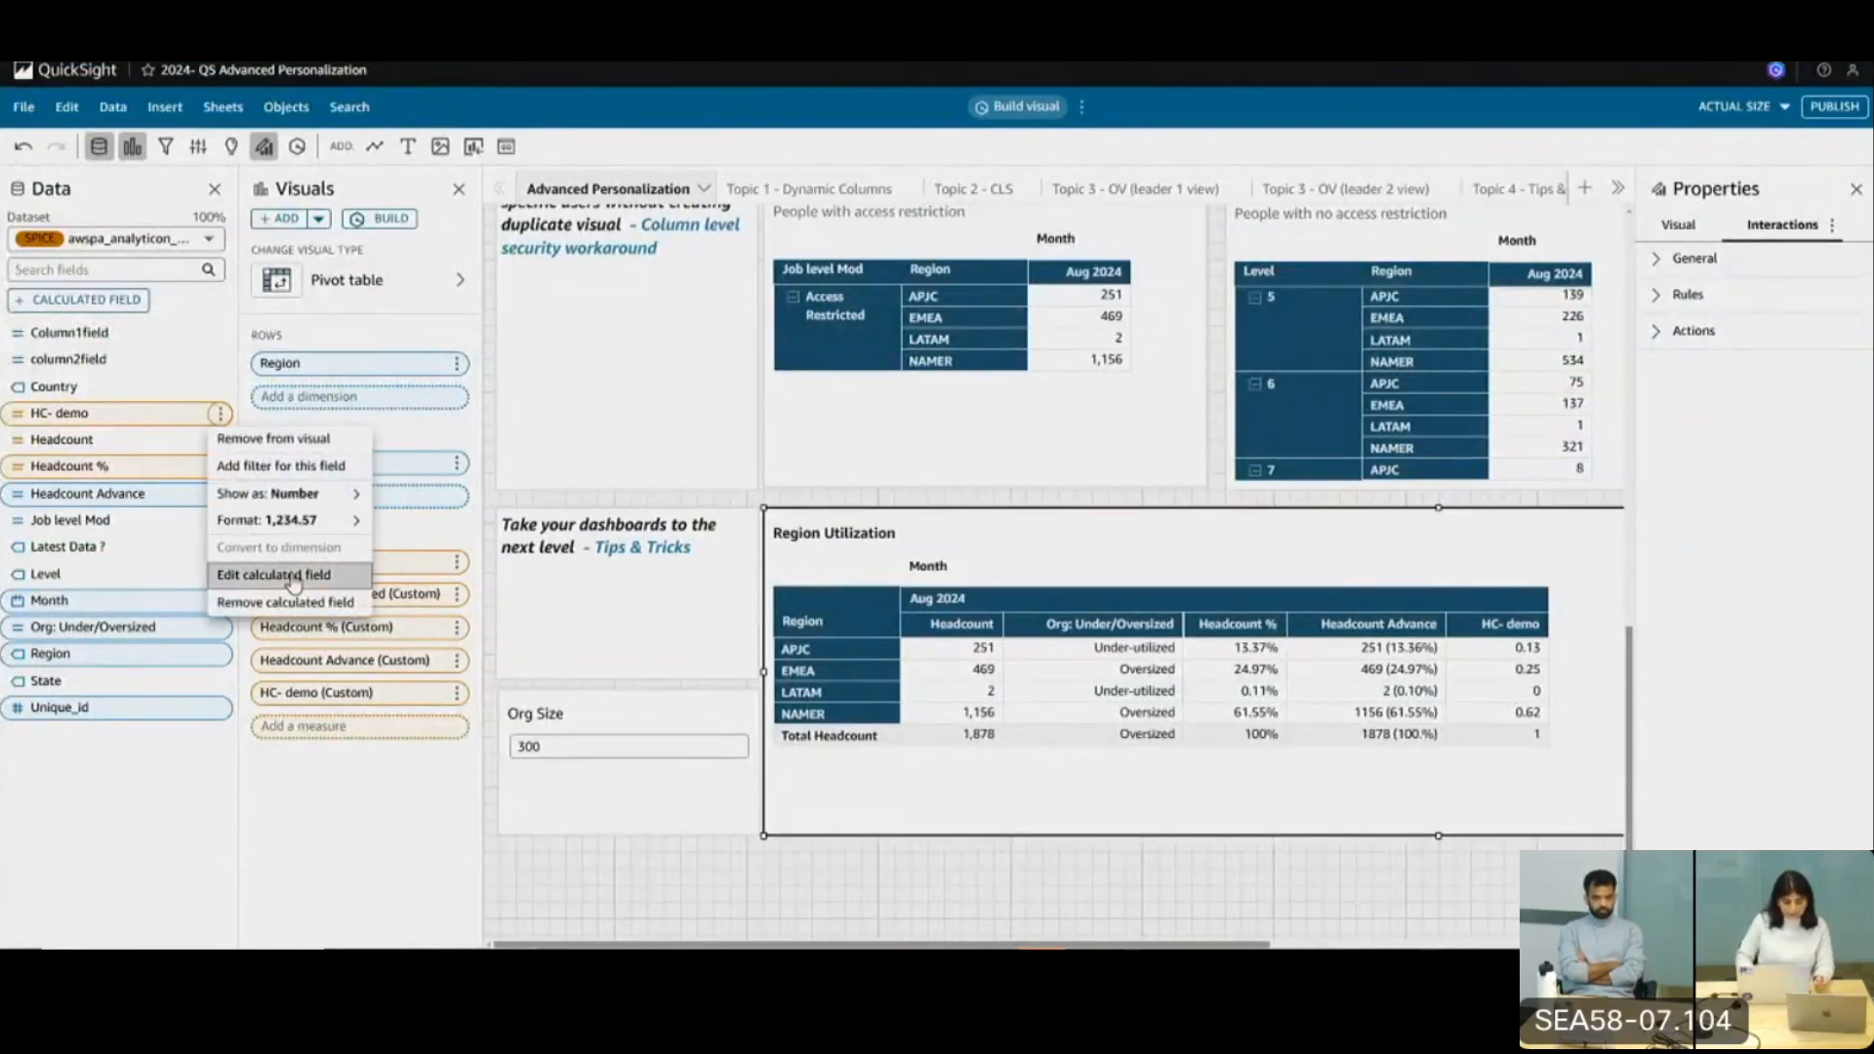
pyautogui.click(288, 574)
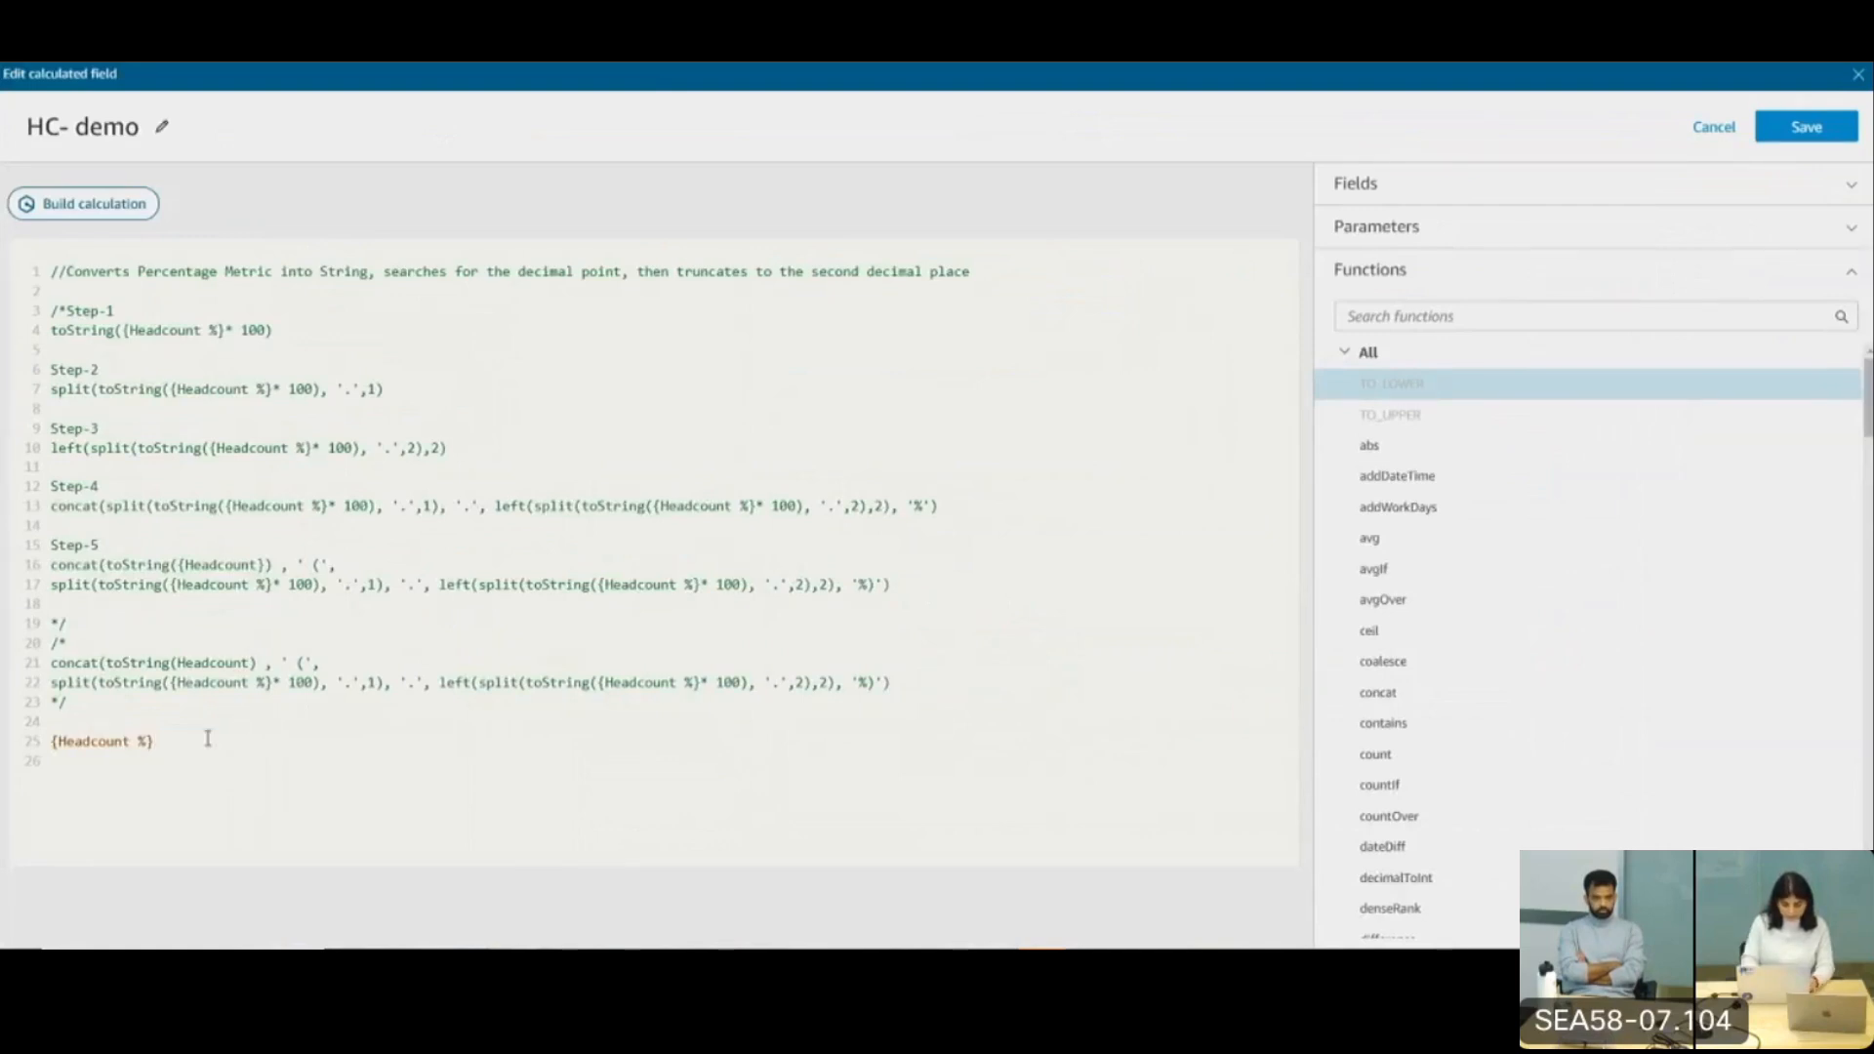
pyautogui.write('*100')
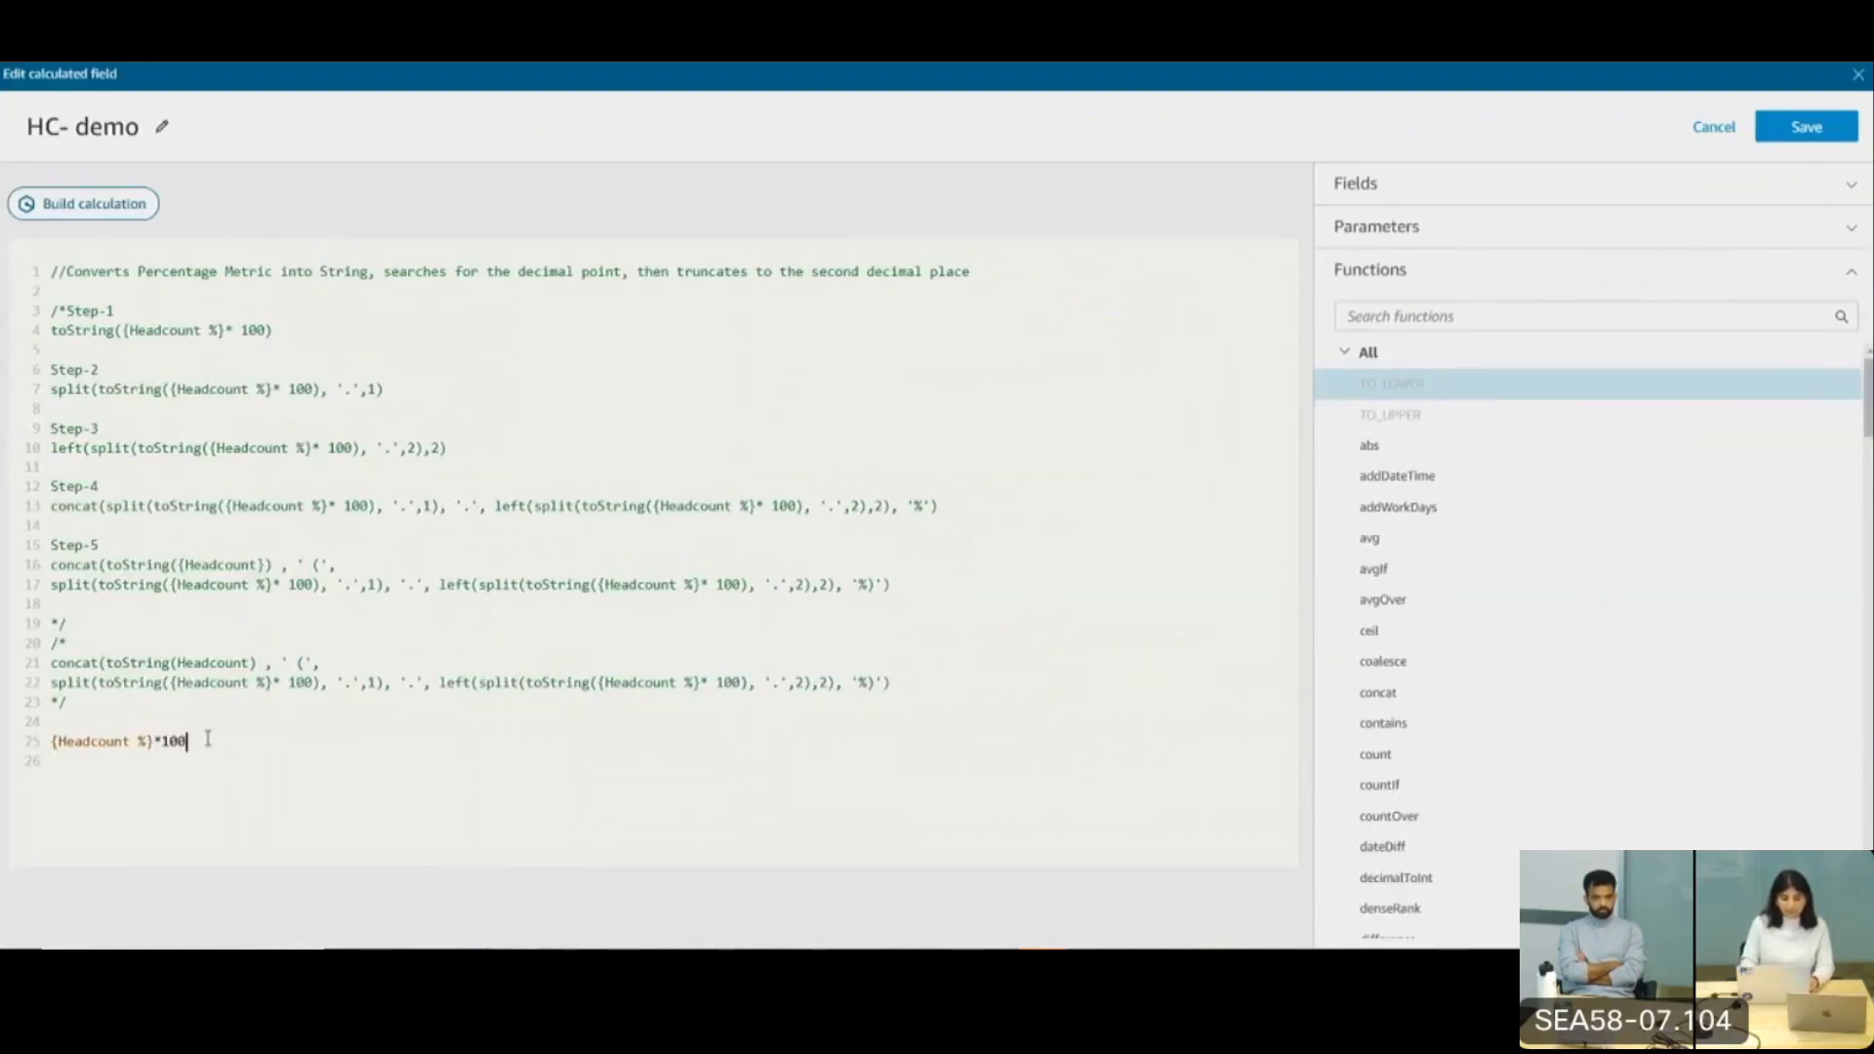
pyautogui.write(')')
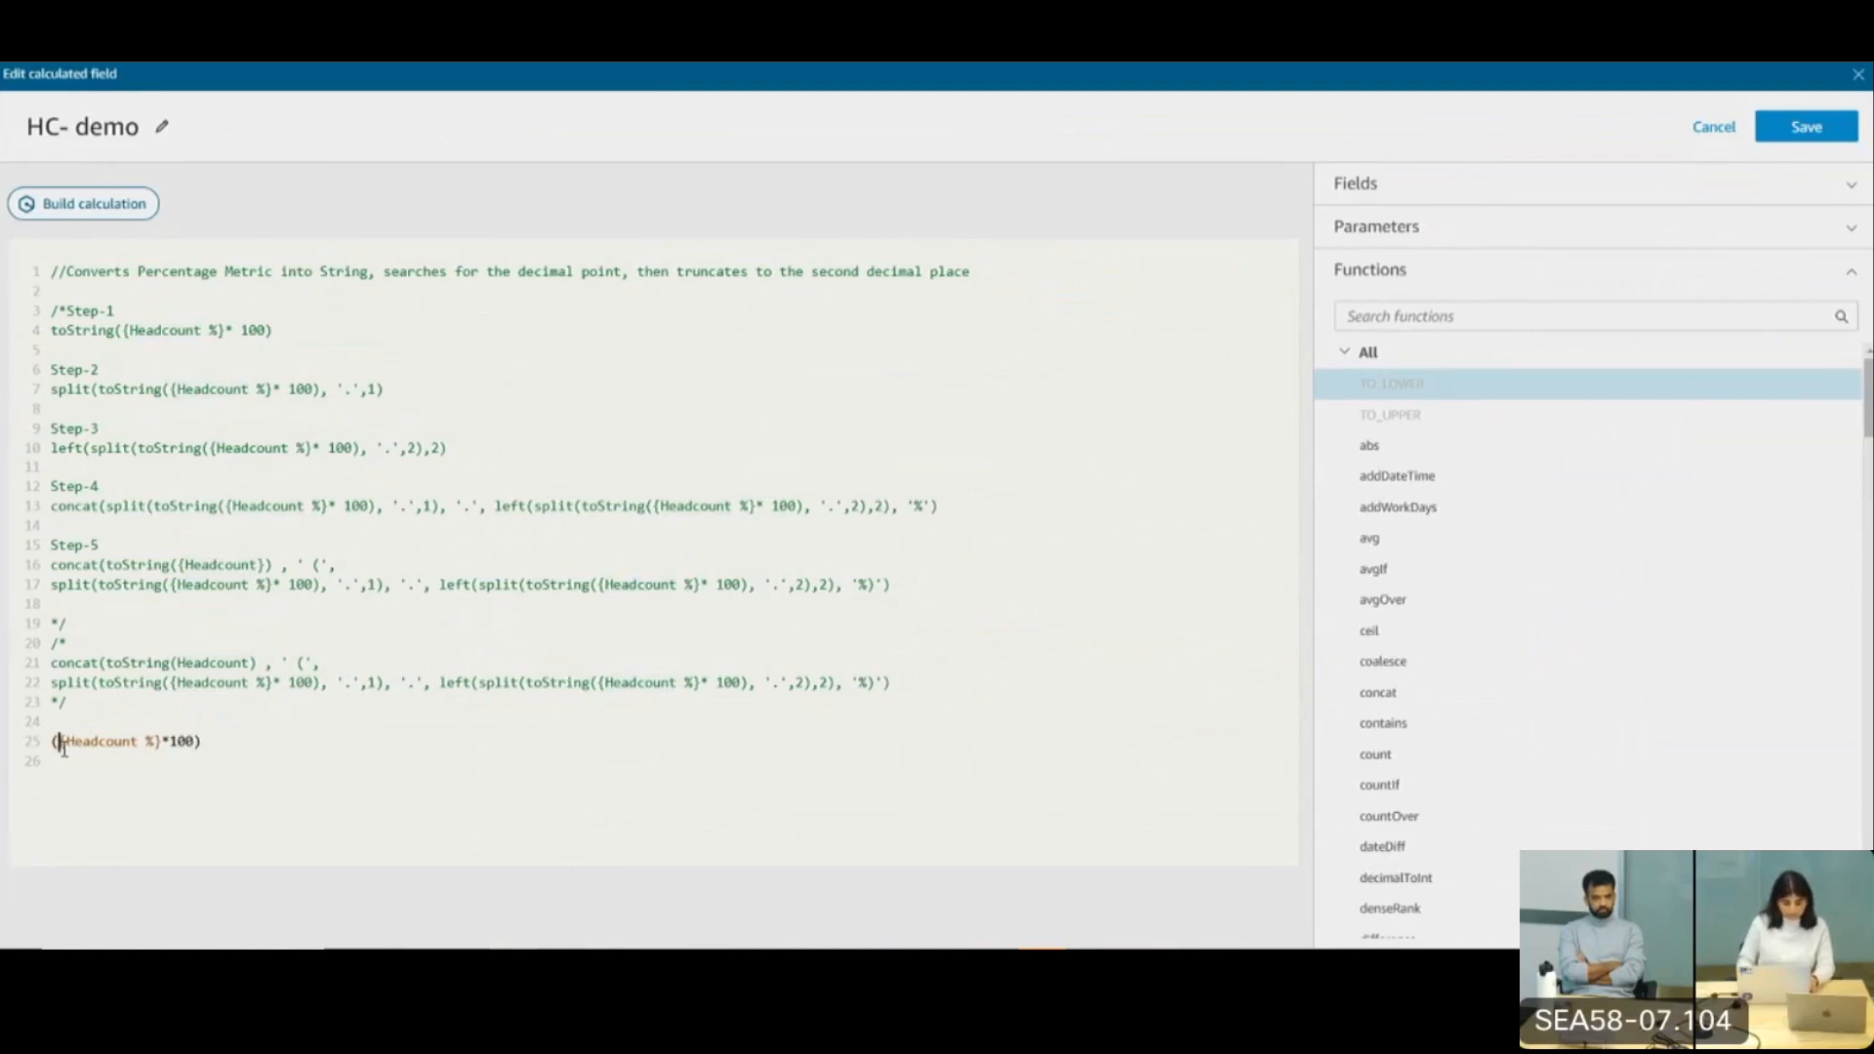
pyautogui.write('toString')
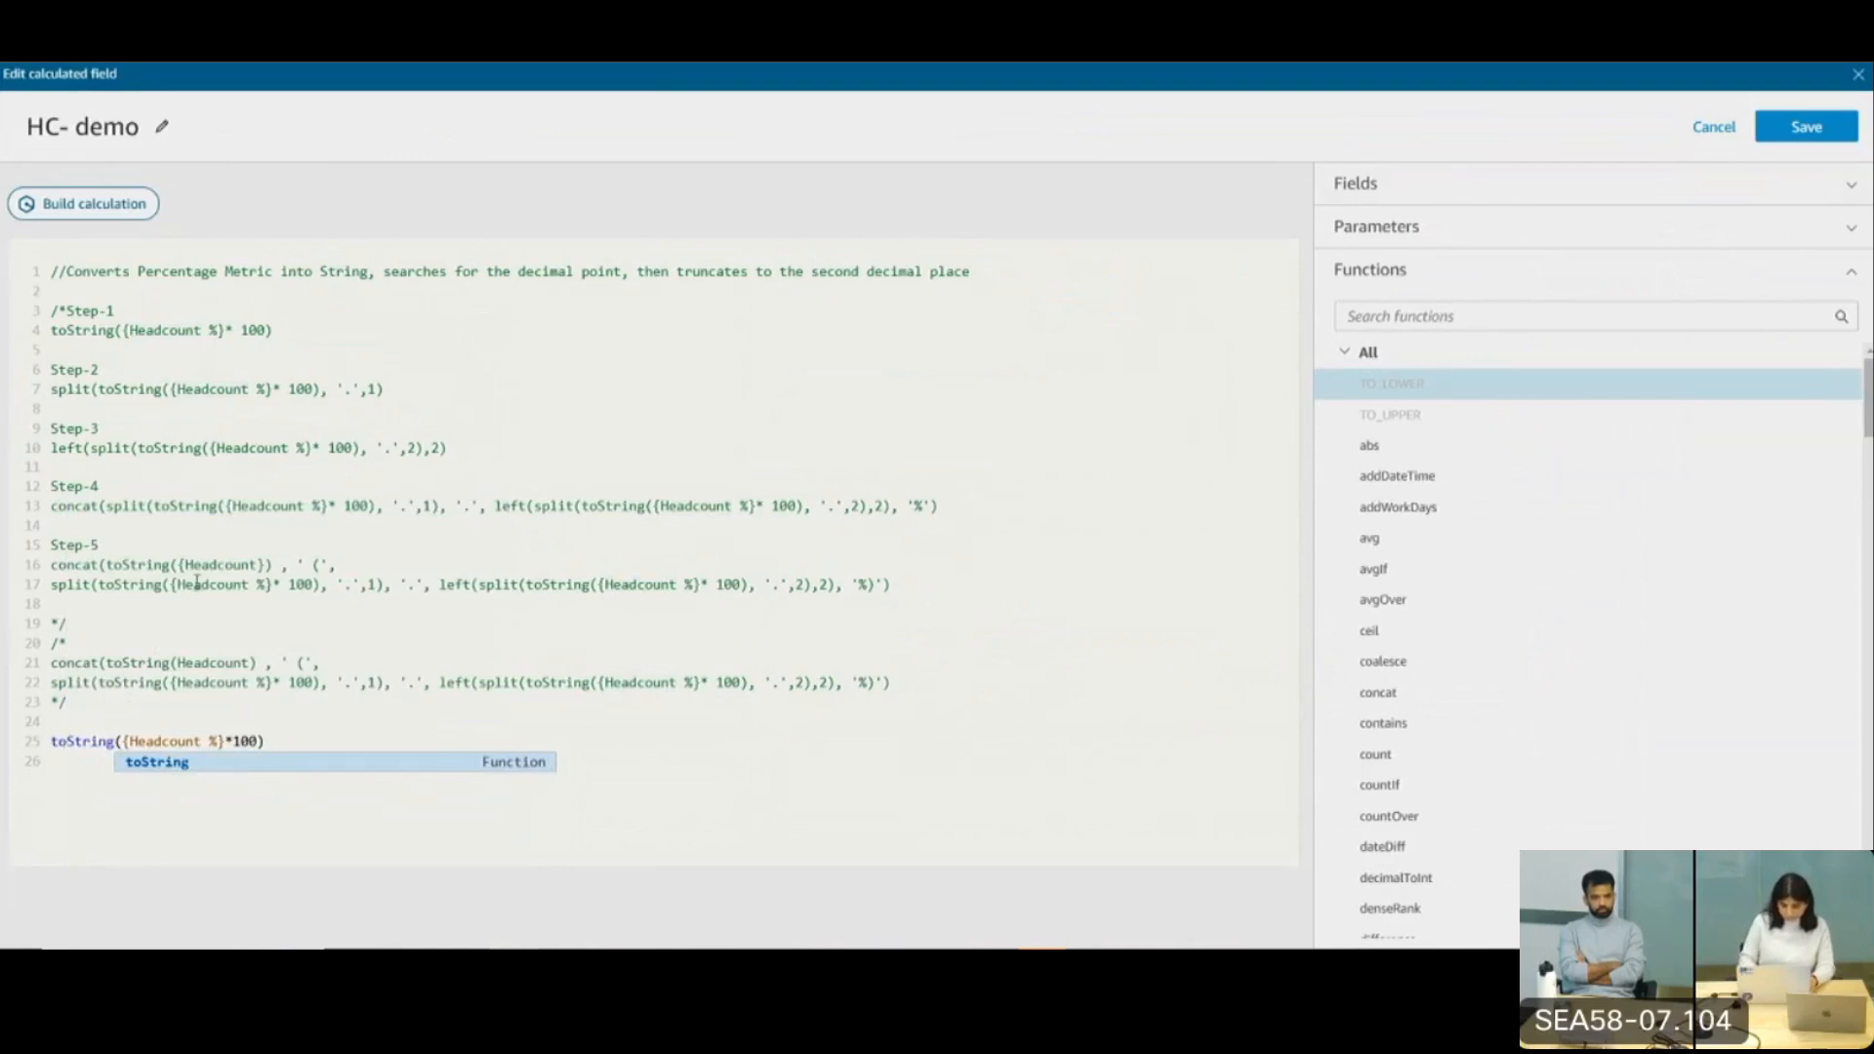
pyautogui.click(1830, 131)
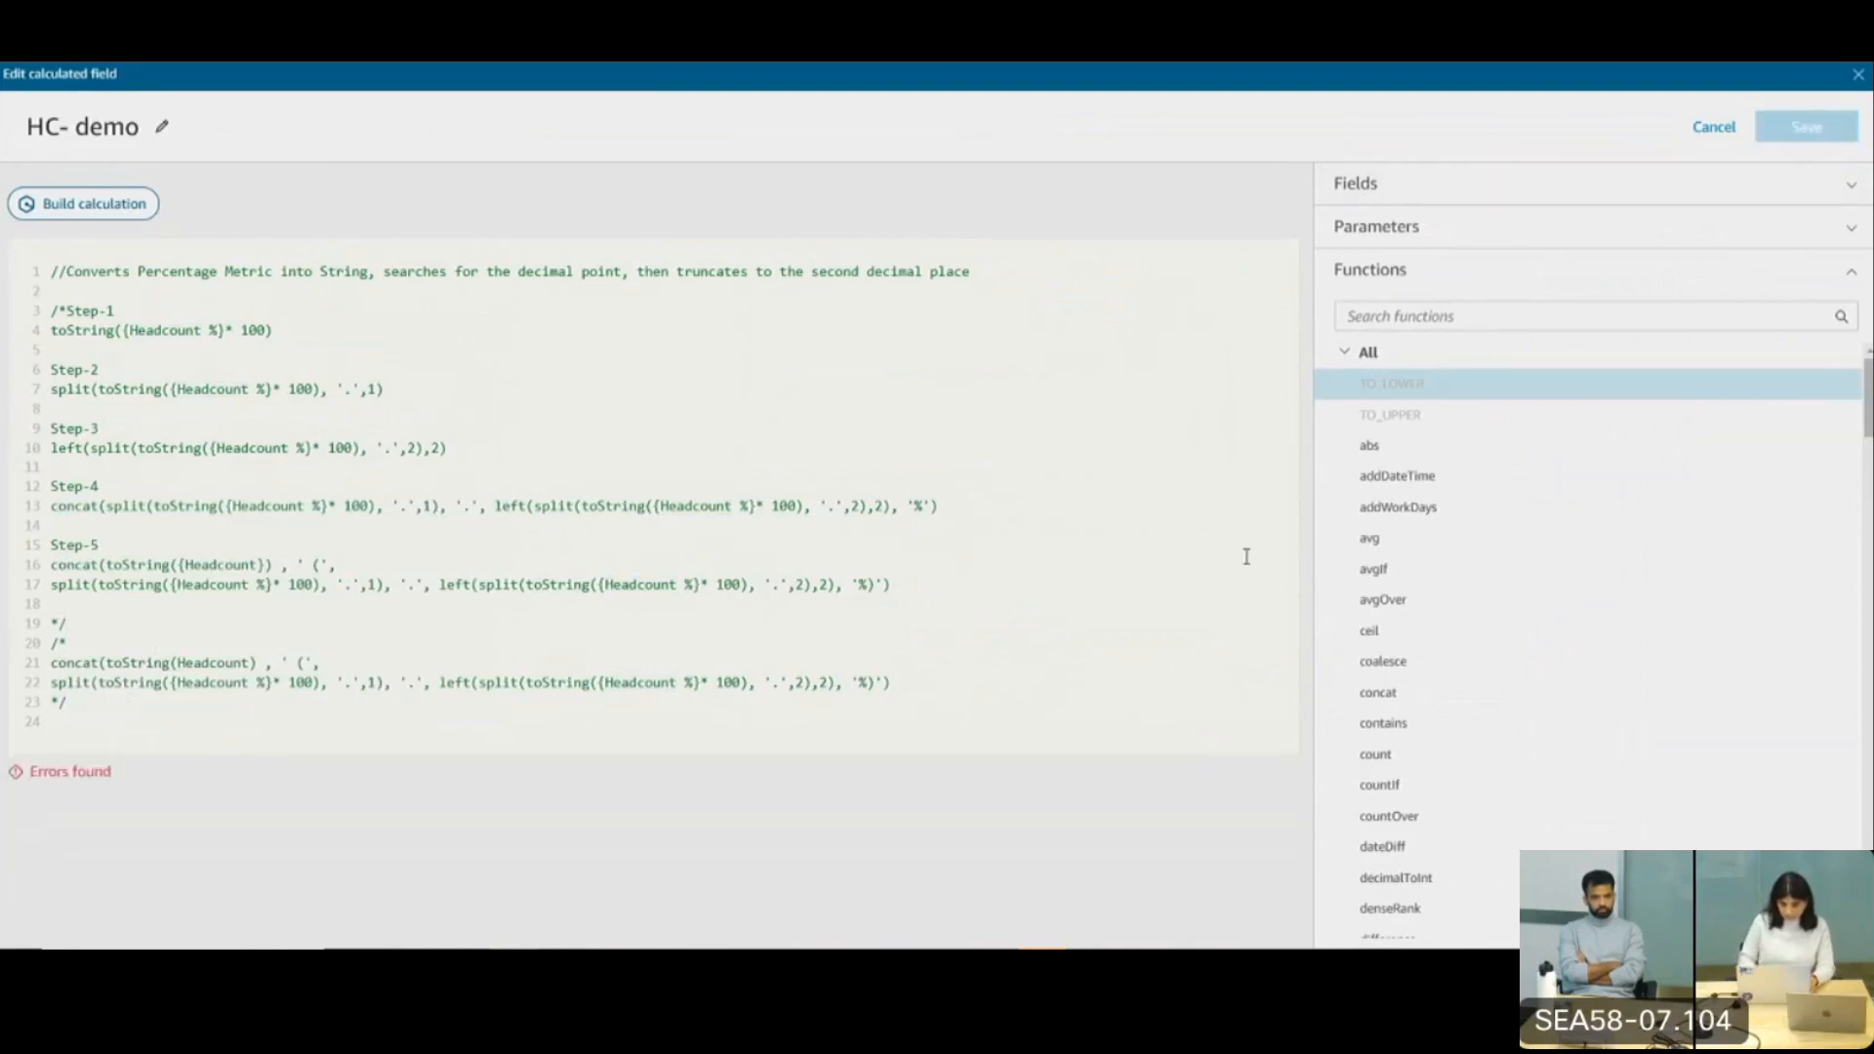
# Move the multiplication outside the conversion, making HC- demo's active expression toString({Headcount %}) *100, and try to save the field
pyautogui.hotkey('ctrl', 'z')
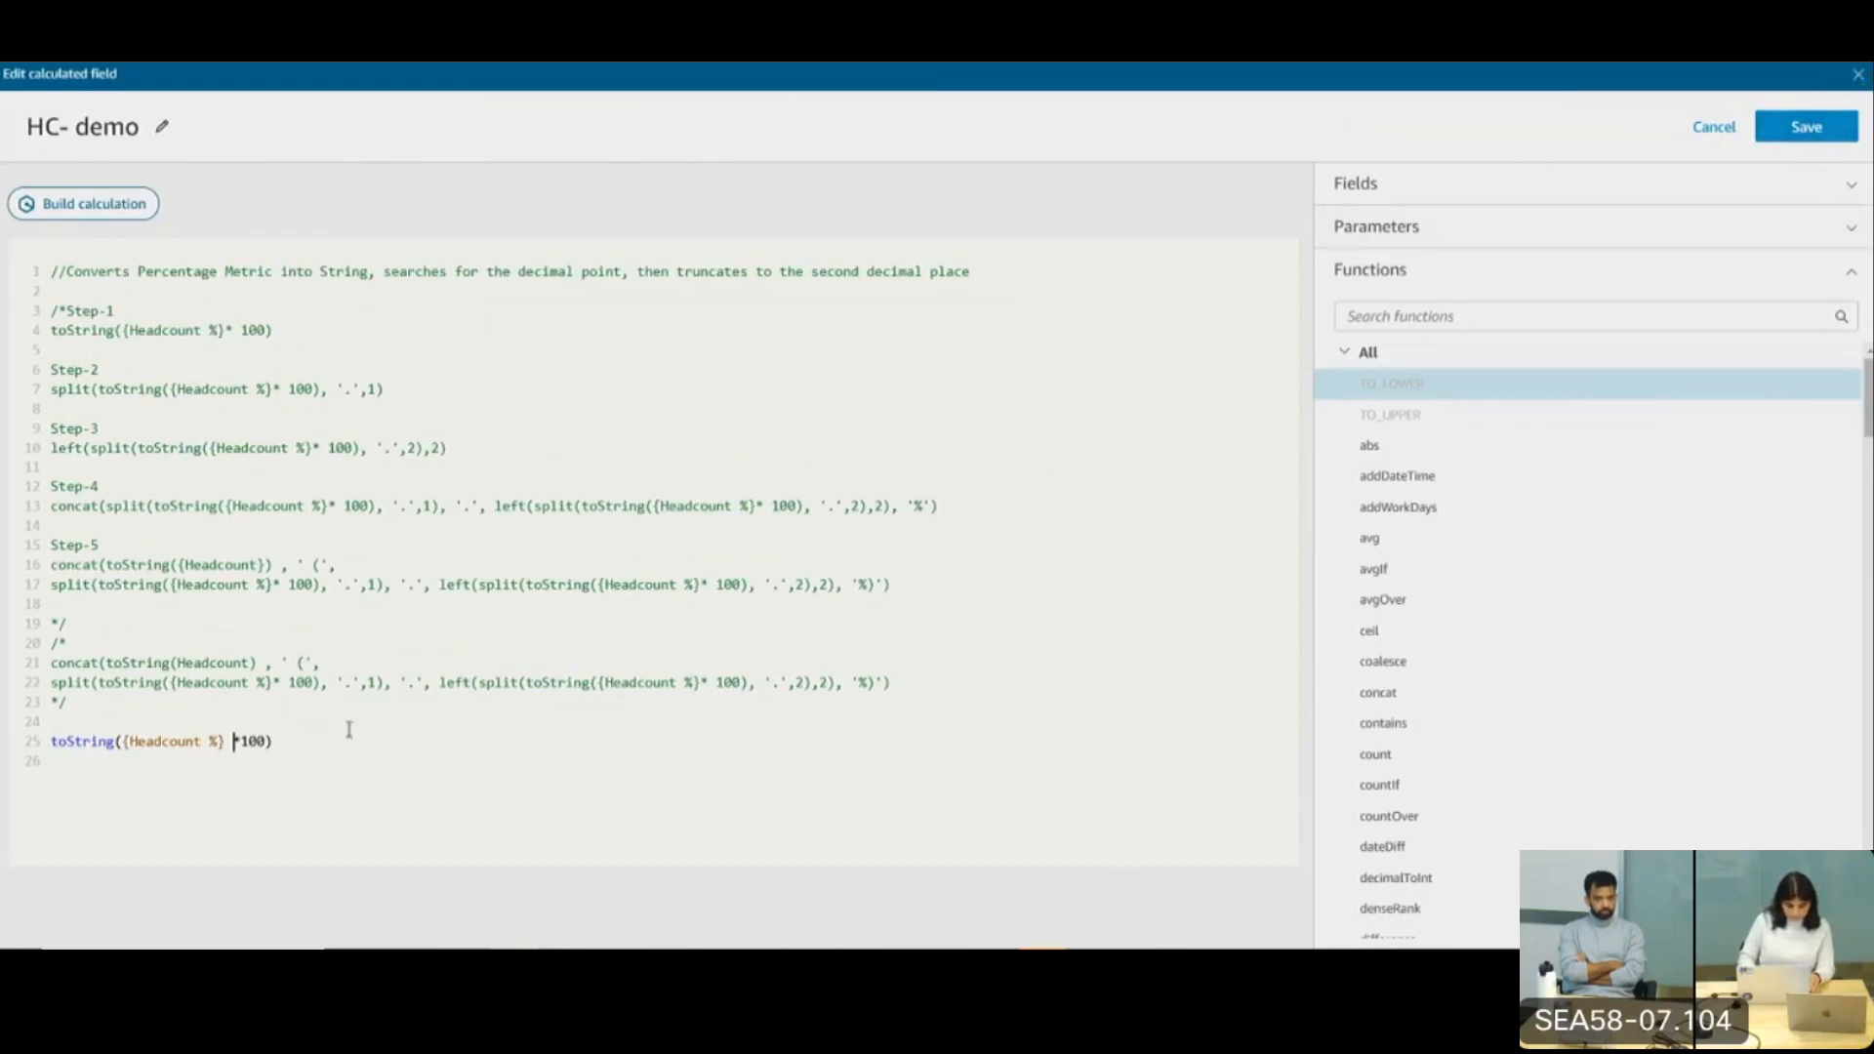
pyautogui.write(')')
pyautogui.rightClick(320, 759)
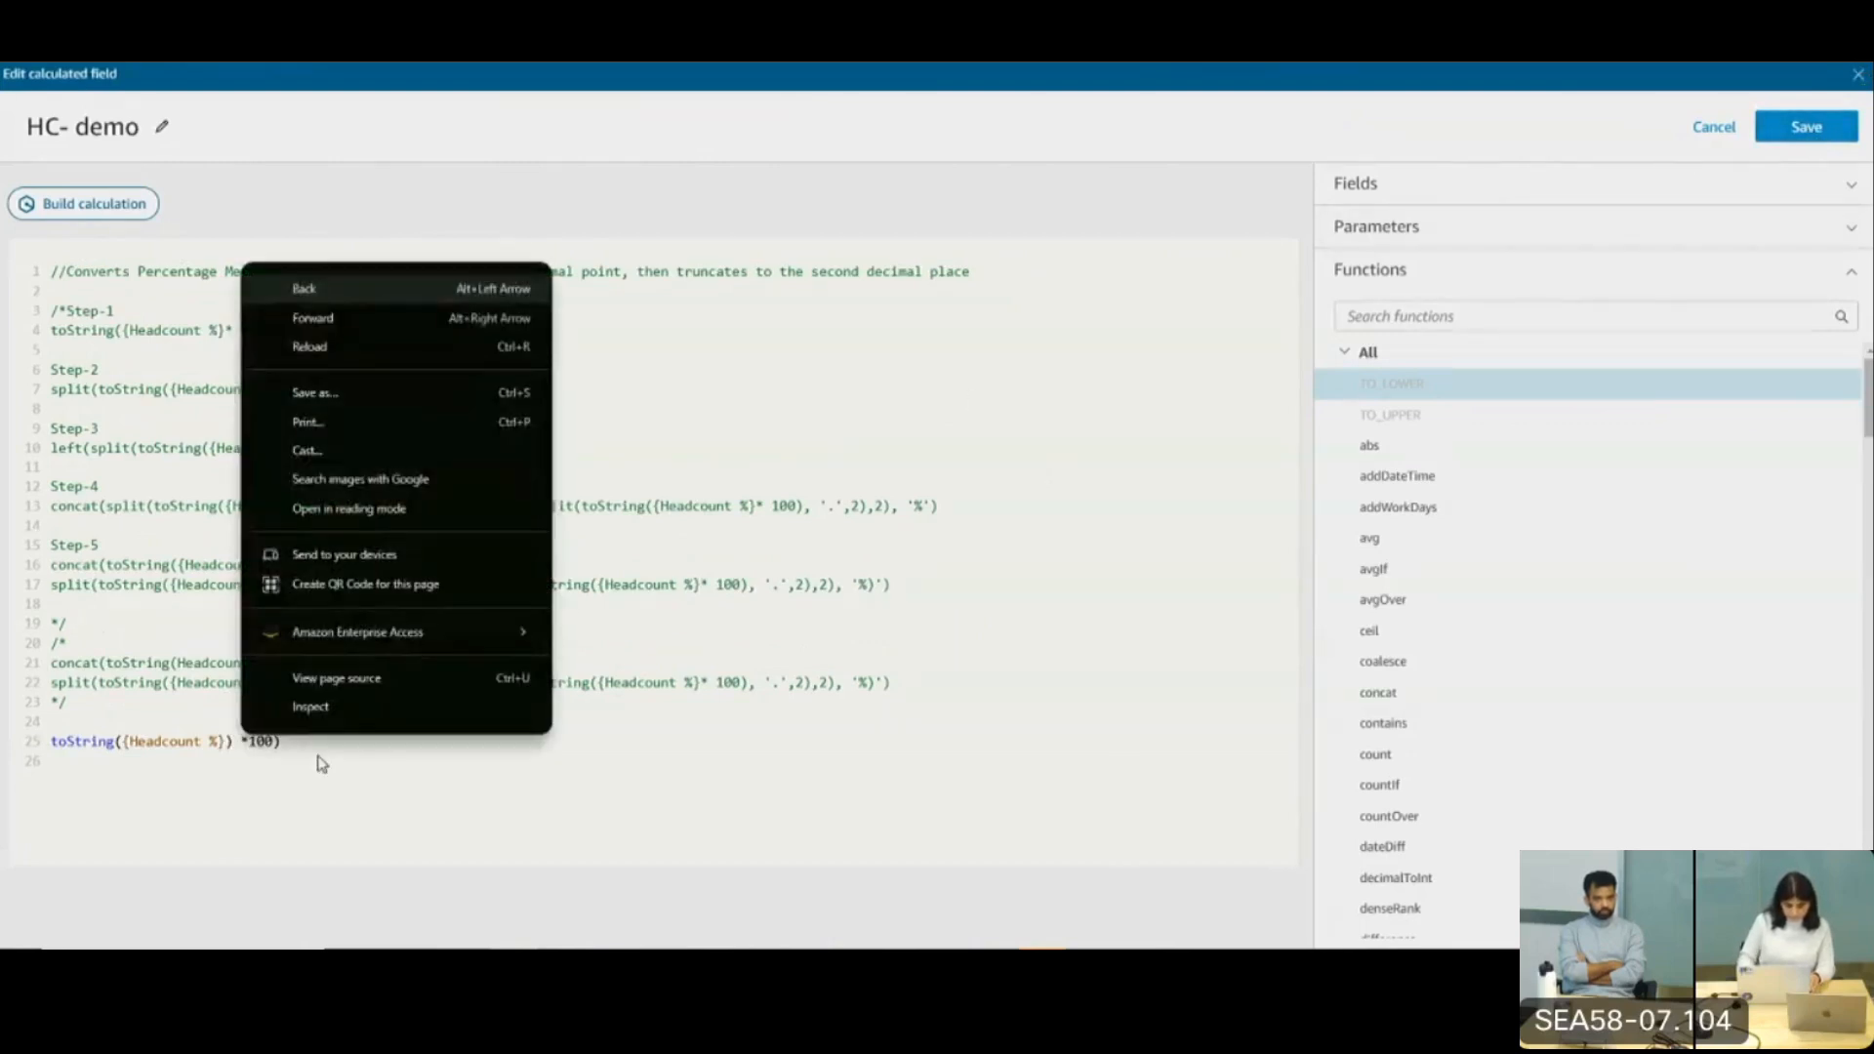
pyautogui.click(322, 764)
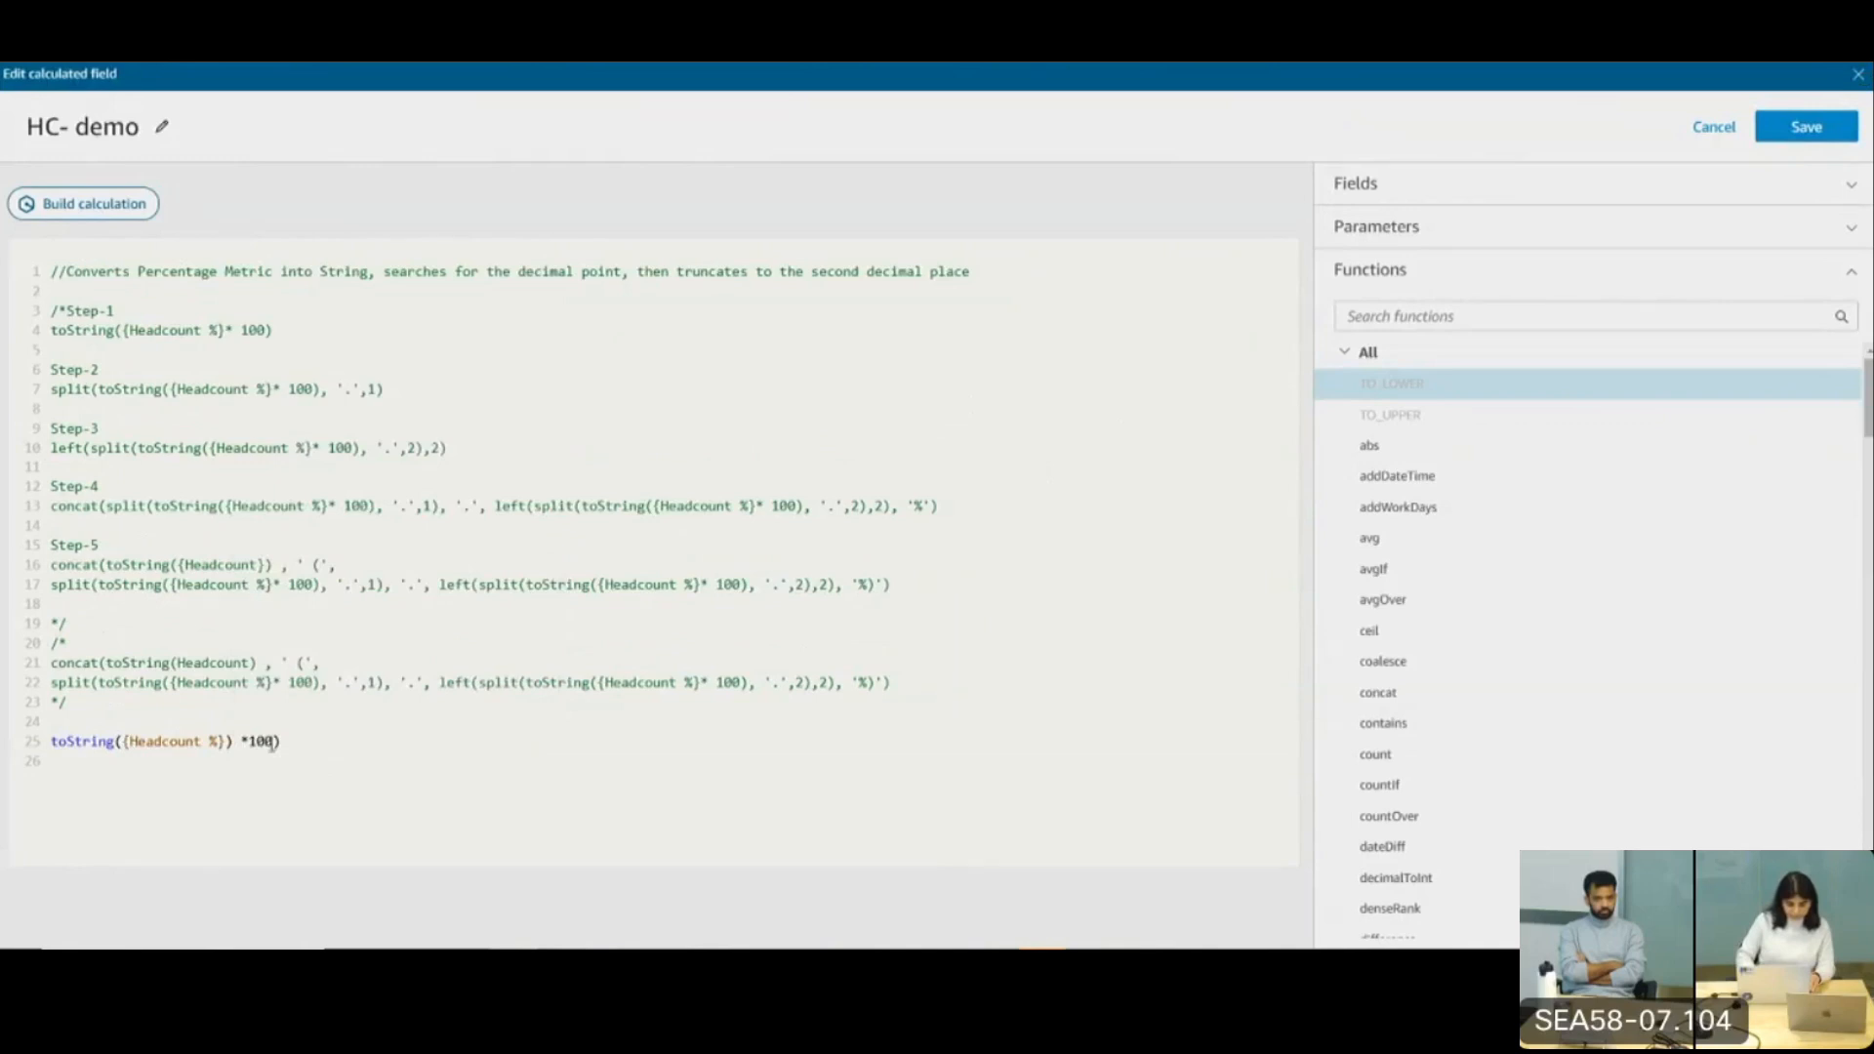
pyautogui.click(250, 742)
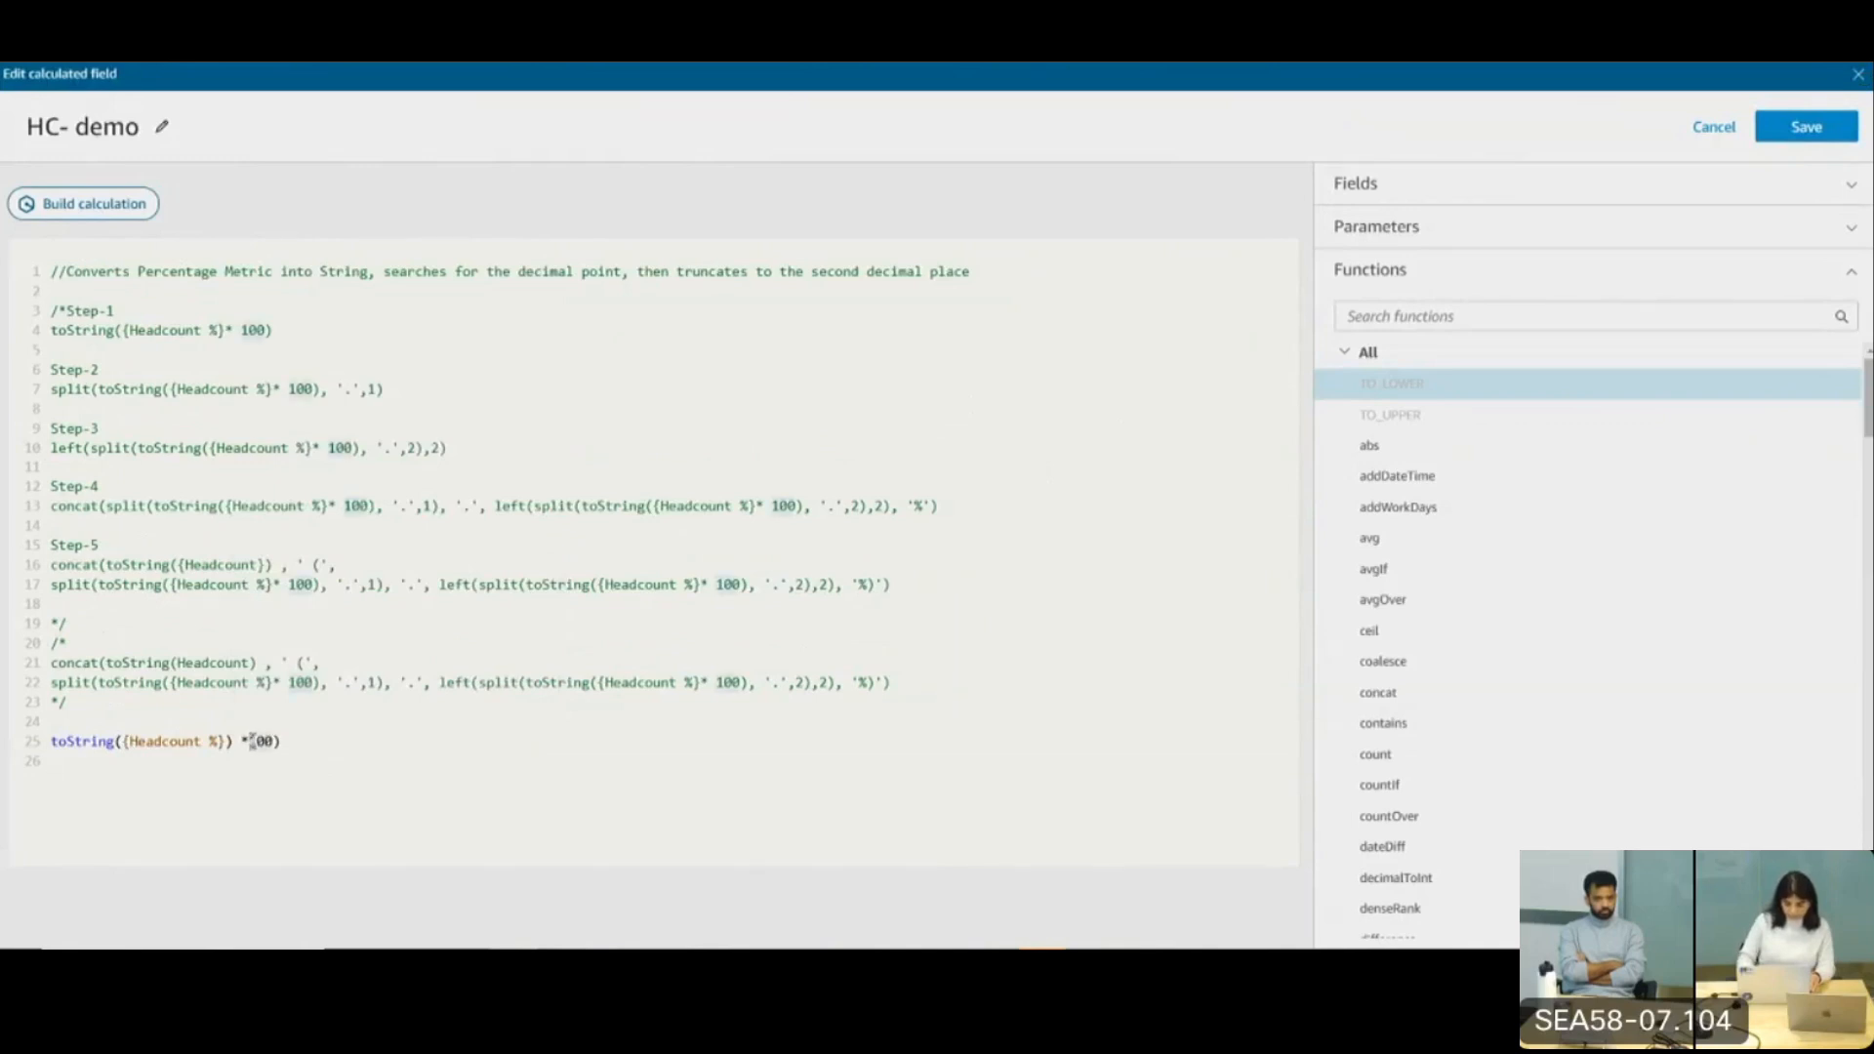
pyautogui.press('BackSpace')
pyautogui.press('End')
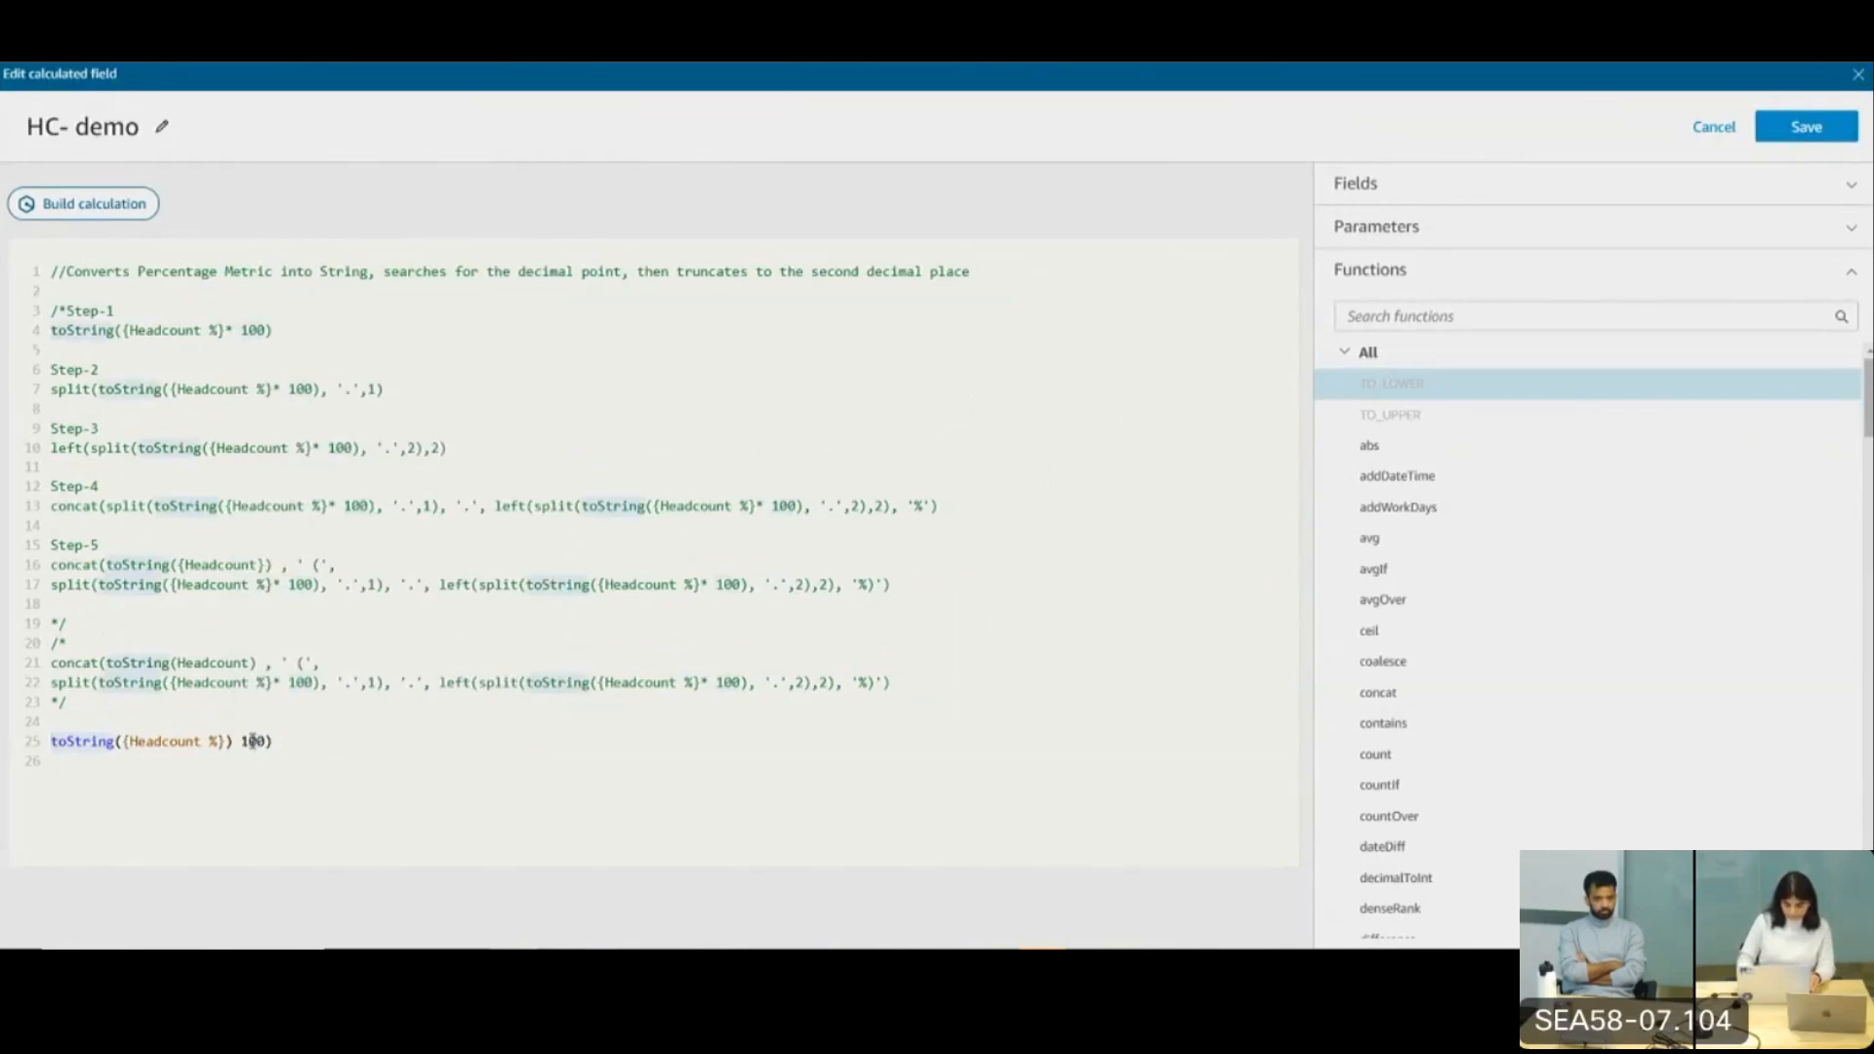
pyautogui.press('Right')
pyautogui.press('Right')
pyautogui.press('Right')
pyautogui.press('Right')
pyautogui.press('Right')
pyautogui.press('Right')
pyautogui.press('Right')
pyautogui.press('Right')
pyautogui.press('Right')
pyautogui.press('Right')
pyautogui.press('Right')
pyautogui.press('Right')
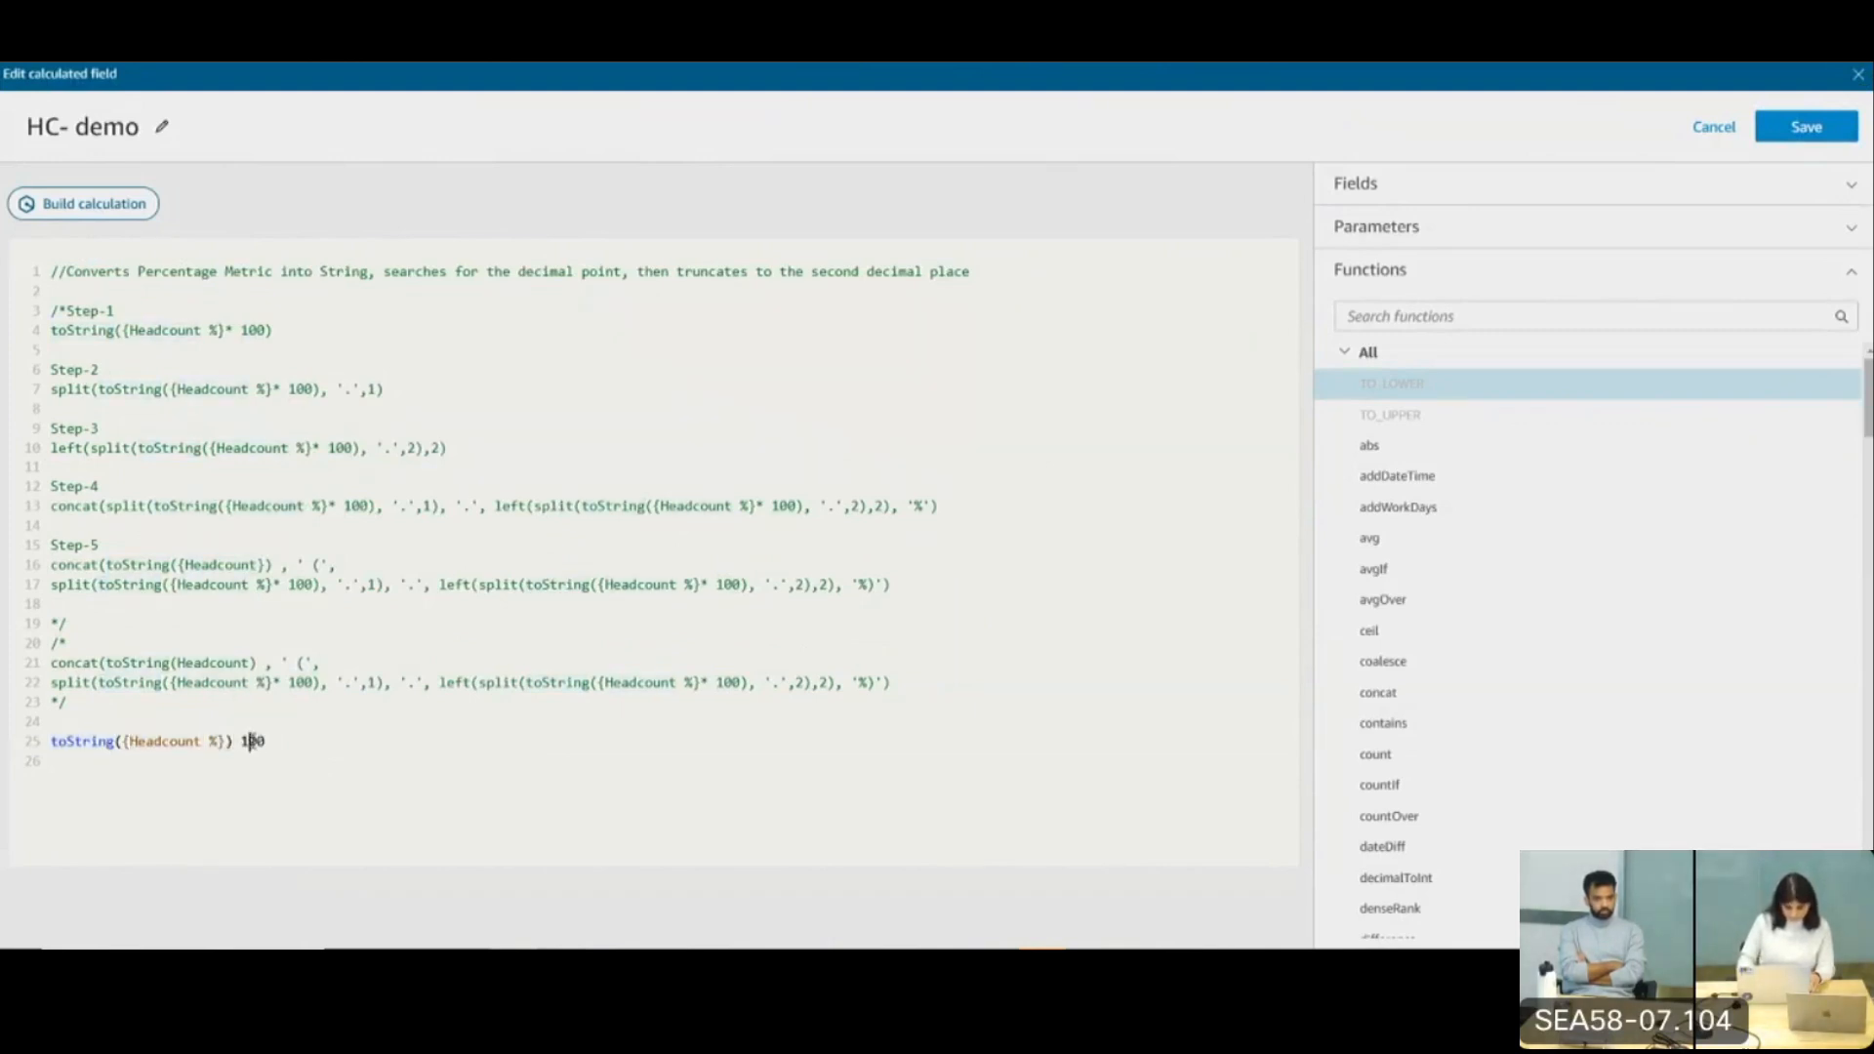
pyautogui.write('*')
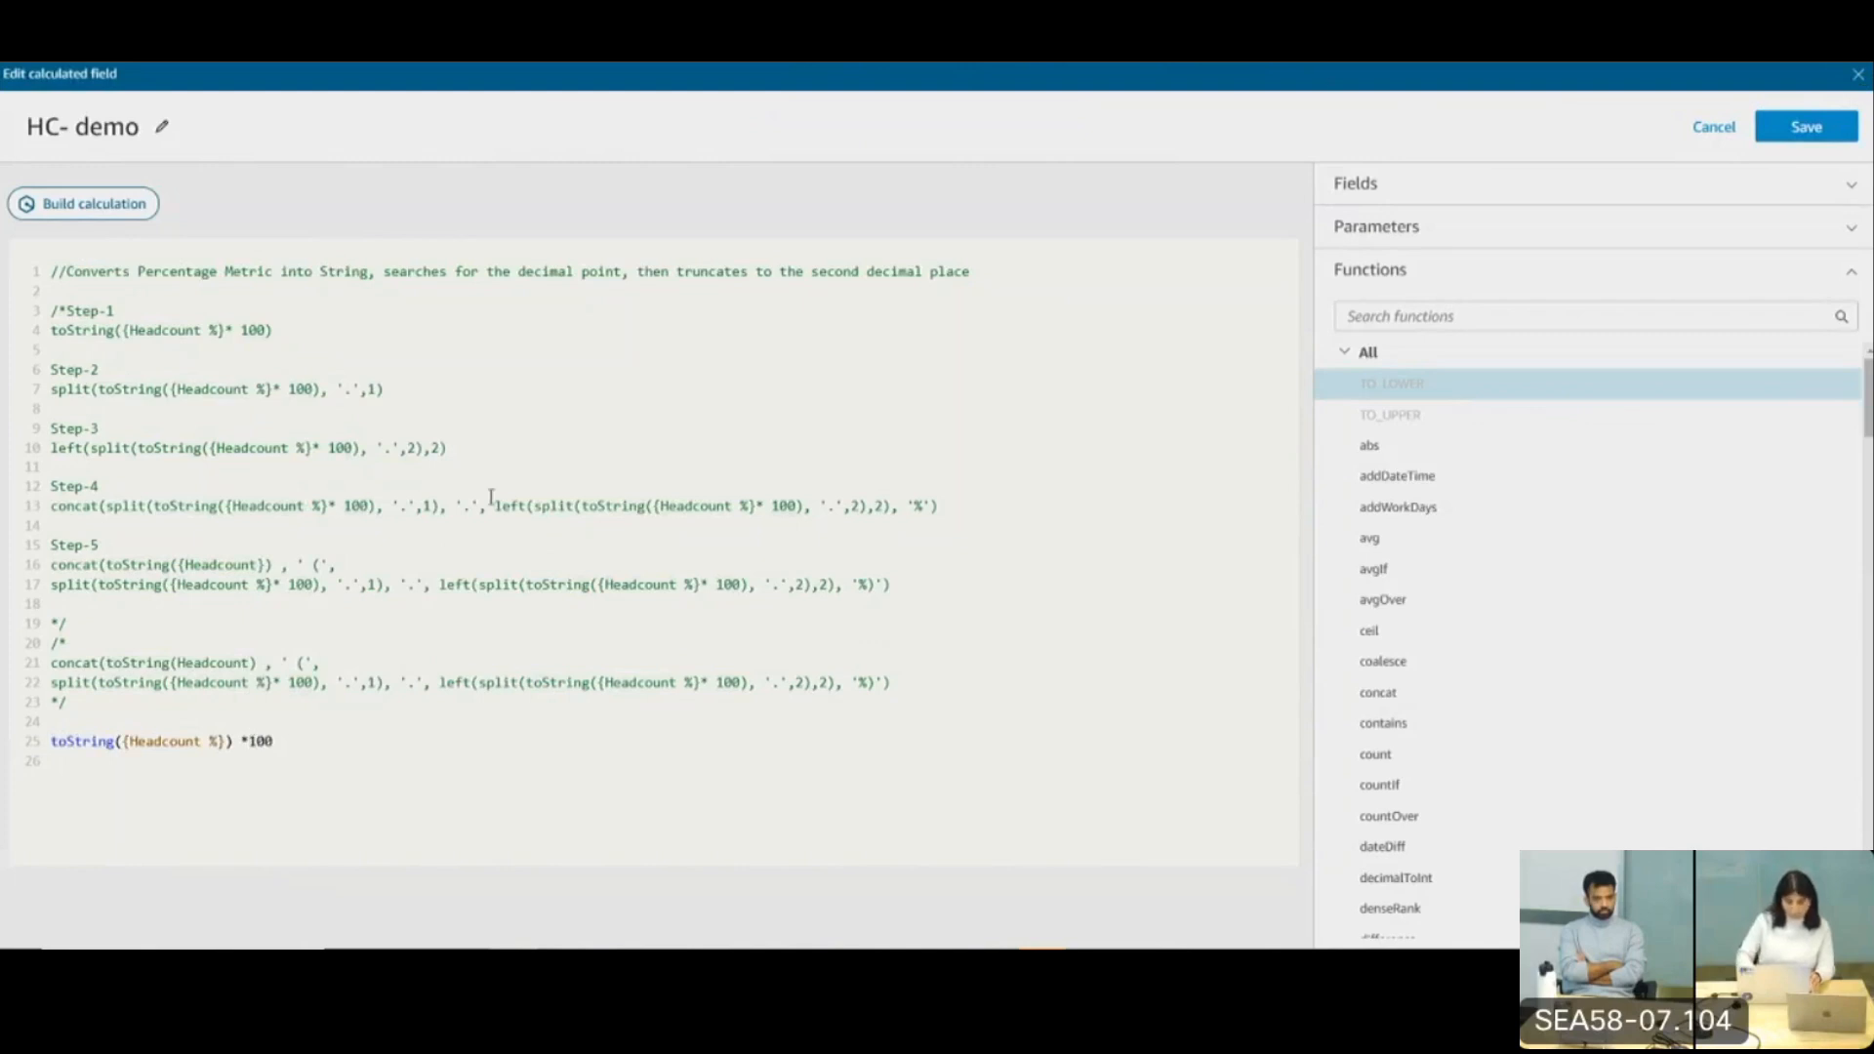
pyautogui.click(1777, 127)
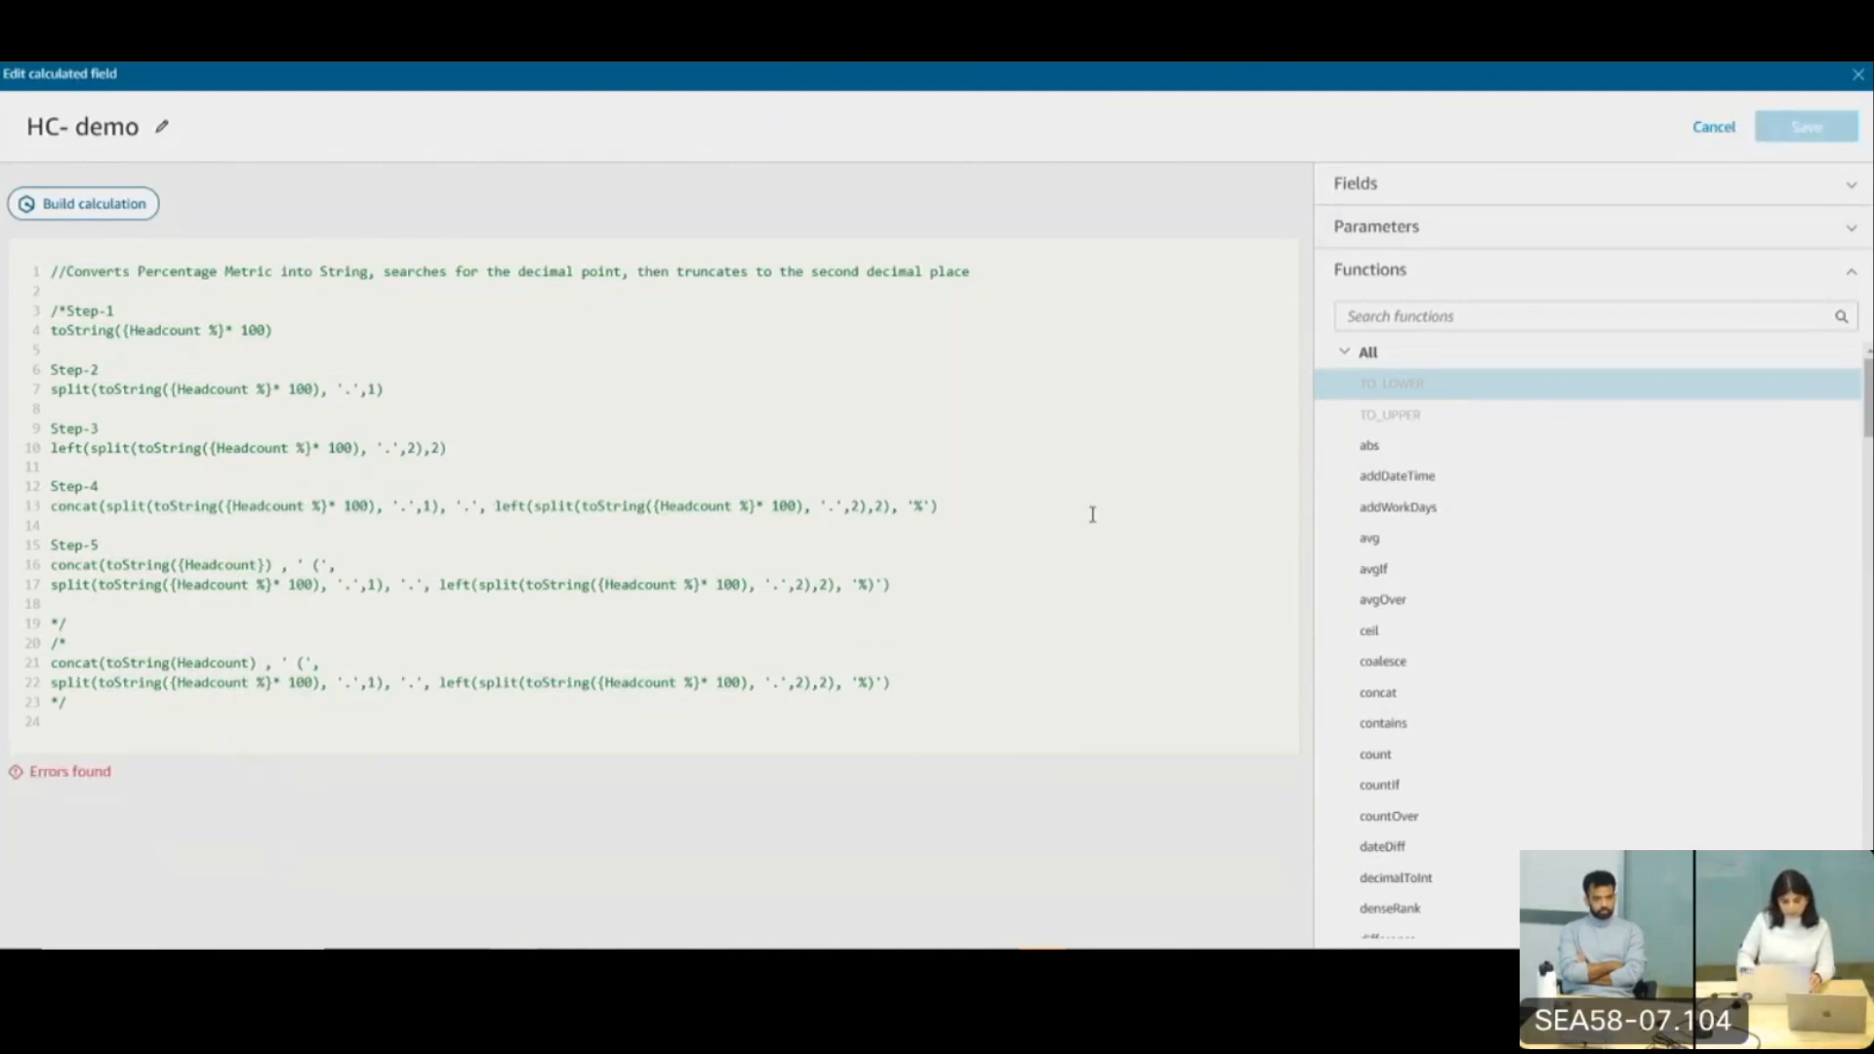
# Replace HC- demo's active expression with the commented Step-1 formula, toString({Headcount %}* 100), and try to save the field
pyautogui.scroll(-1, 353, 479)
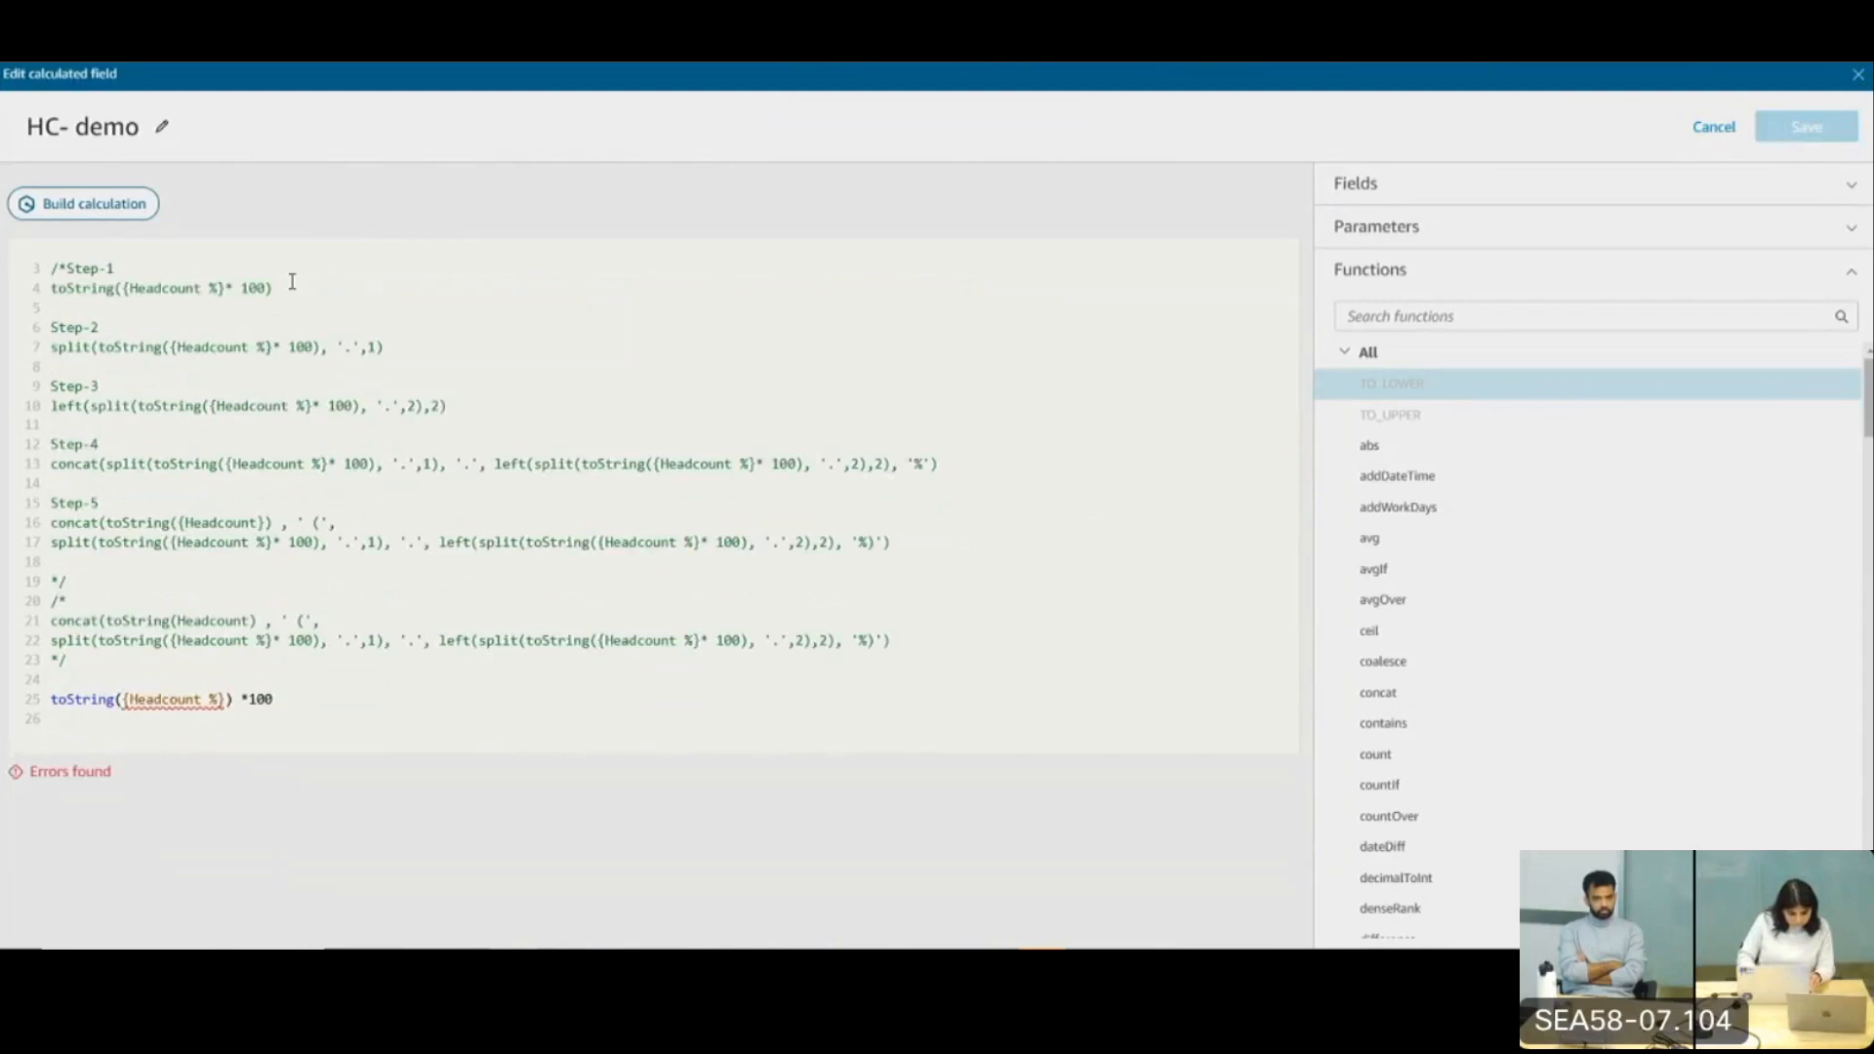
pyautogui.tripleClick(291, 281)
pyautogui.hotkey('ctrl', 'c')
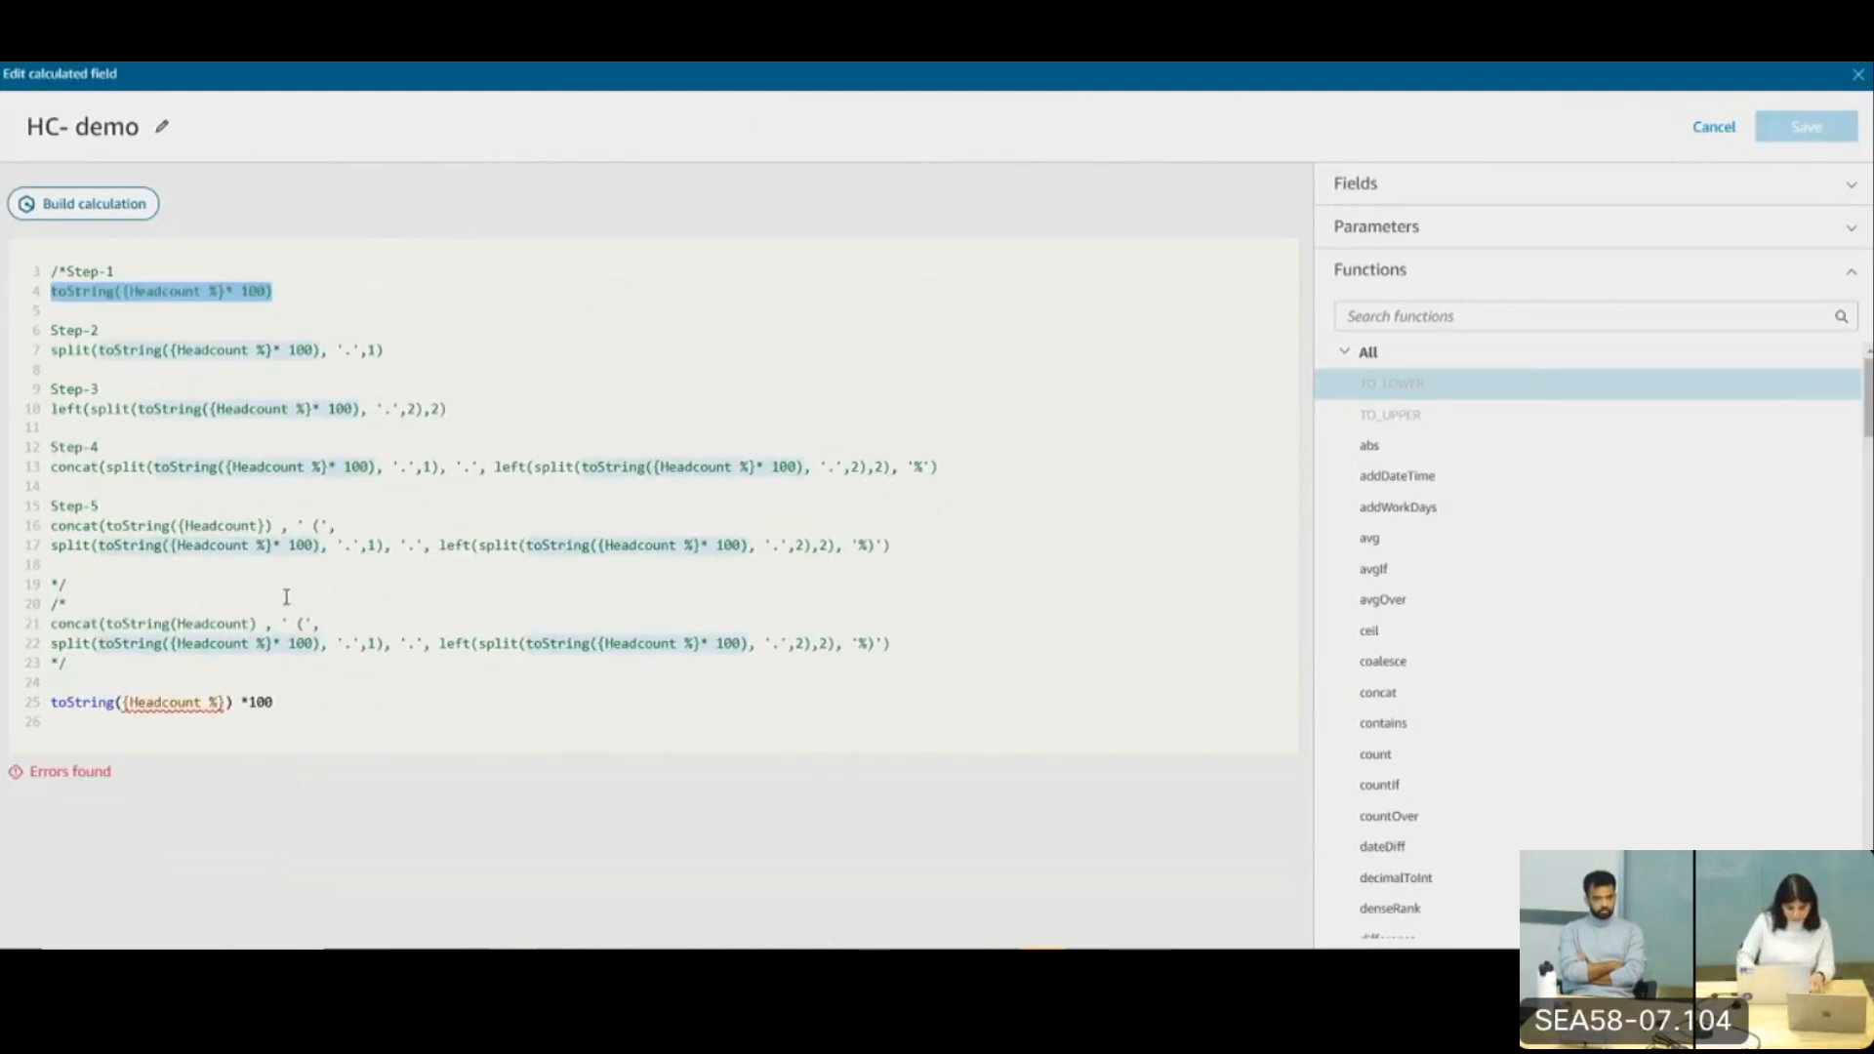
pyautogui.click(272, 704)
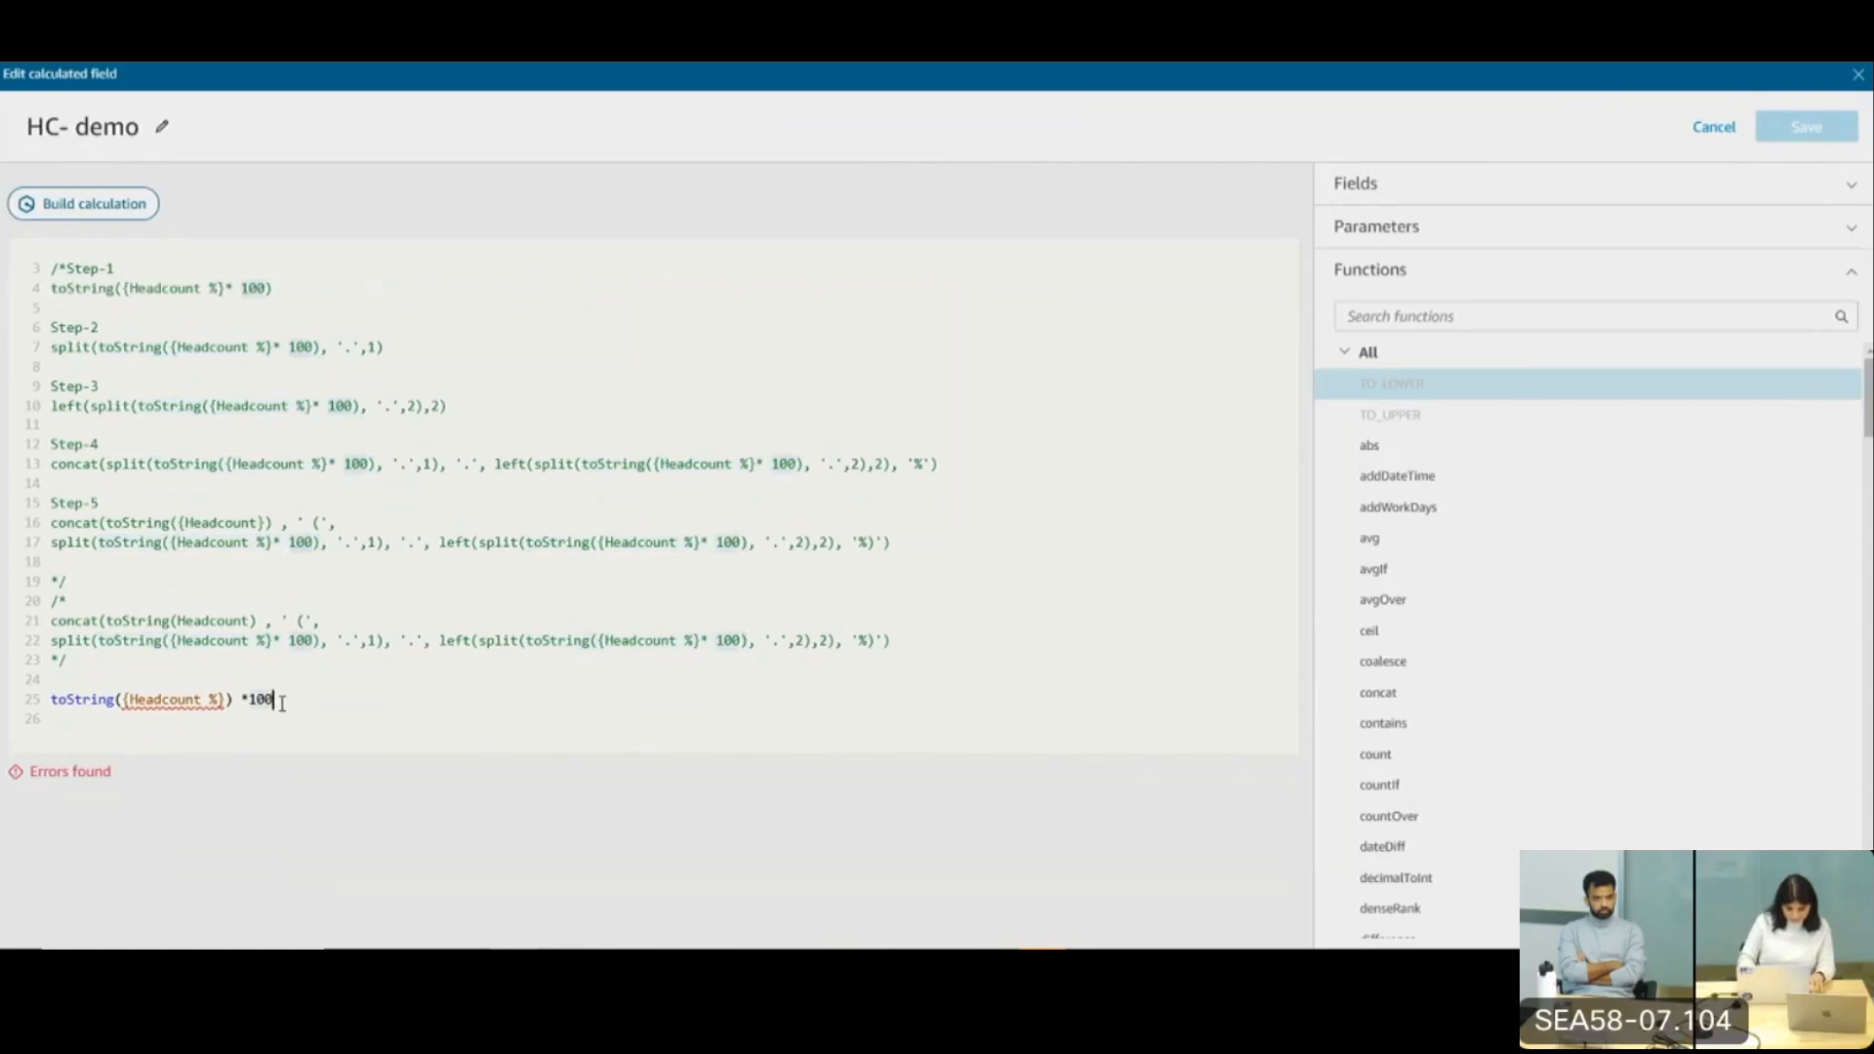
pyautogui.scroll(1, 282, 703)
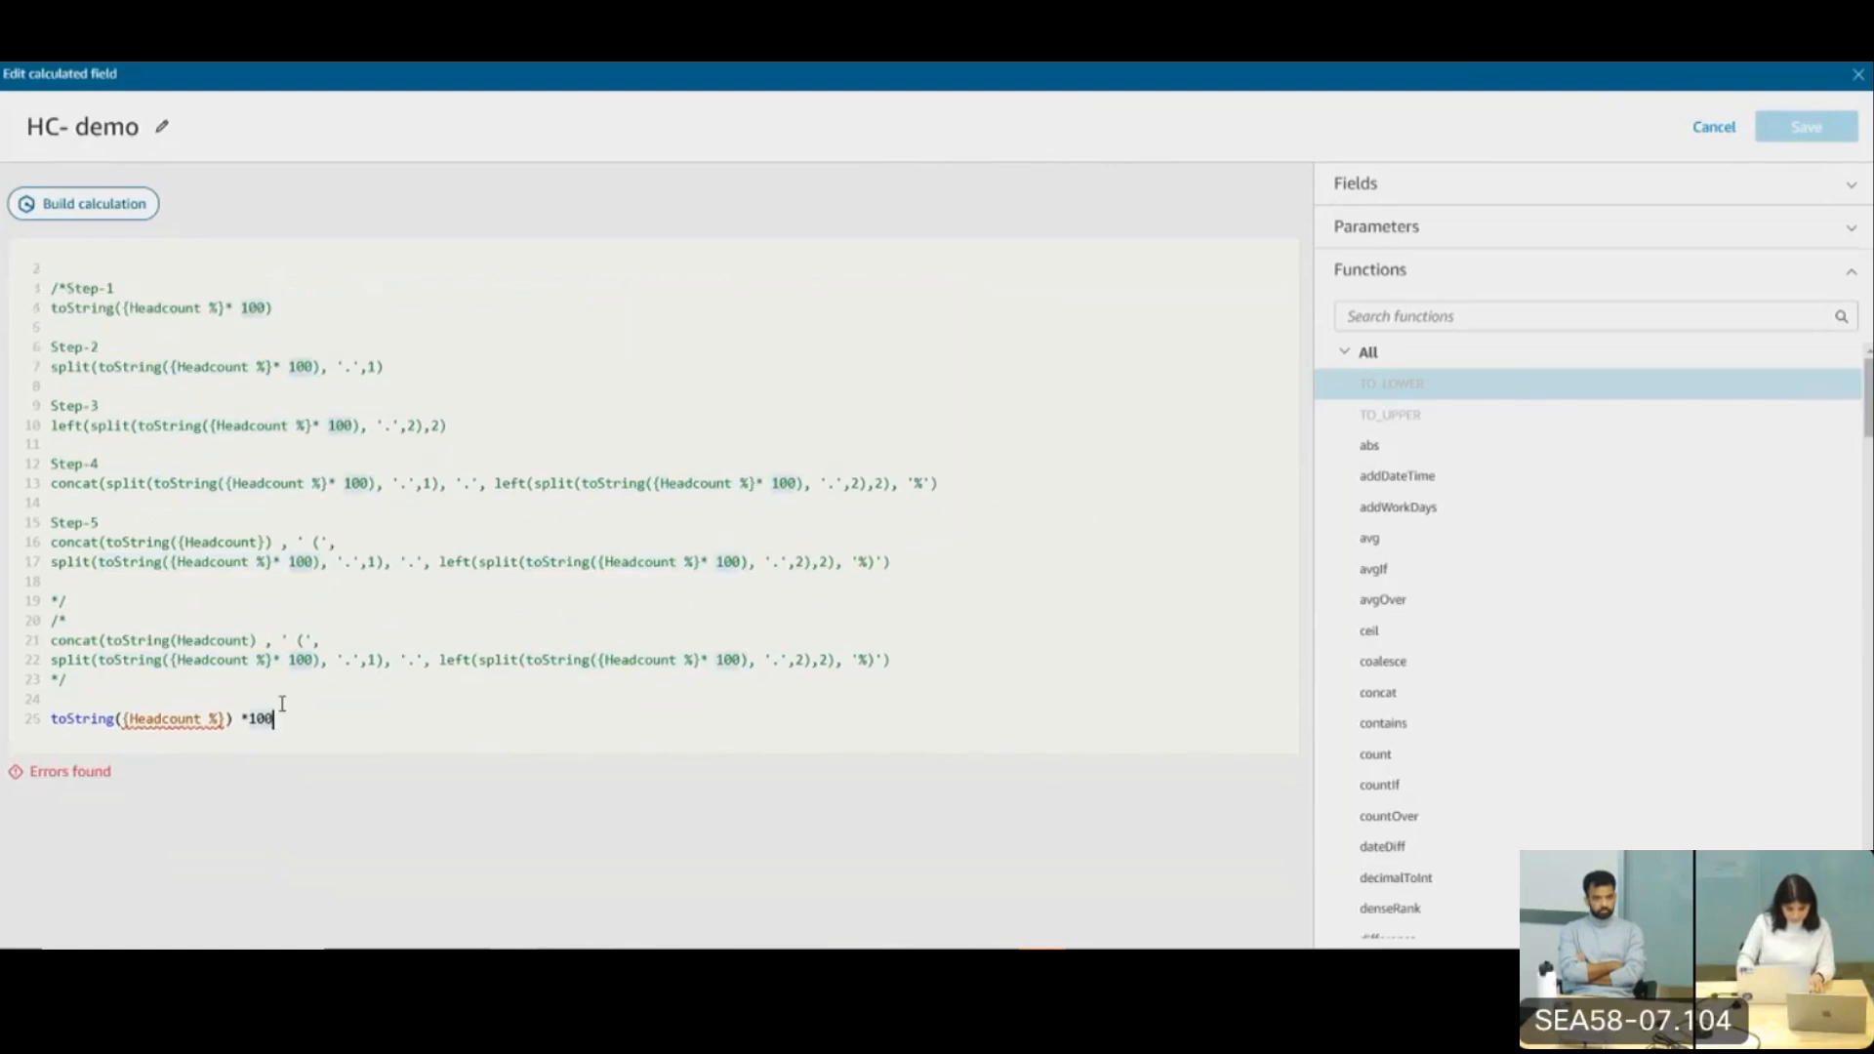
pyautogui.scroll(-1, 282, 704)
pyautogui.hotkey('shift', 'Left')
pyautogui.hotkey('shift', 'Left')
pyautogui.hotkey('shift', 'Left')
pyautogui.hotkey('shift', 'Left')
pyautogui.hotkey('shift', 'Left')
pyautogui.hotkey('shift', 'Left')
pyautogui.hotkey('shift', 'Left')
pyautogui.hotkey('shift', 'Left')
pyautogui.hotkey('shift', 'Left')
pyautogui.hotkey('shift', 'Left')
pyautogui.hotkey('shift', 'Left')
pyautogui.hotkey('shift', 'Left')
pyautogui.hotkey('shift', 'Left')
pyautogui.hotkey('shift', 'Left')
pyautogui.hotkey('shift', 'Left')
pyautogui.hotkey('shift', 'Left')
pyautogui.hotkey('shift', 'Left')
pyautogui.hotkey('shift', 'Left')
pyautogui.hotkey('shift', 'Left')
pyautogui.hotkey('shift', 'Left')
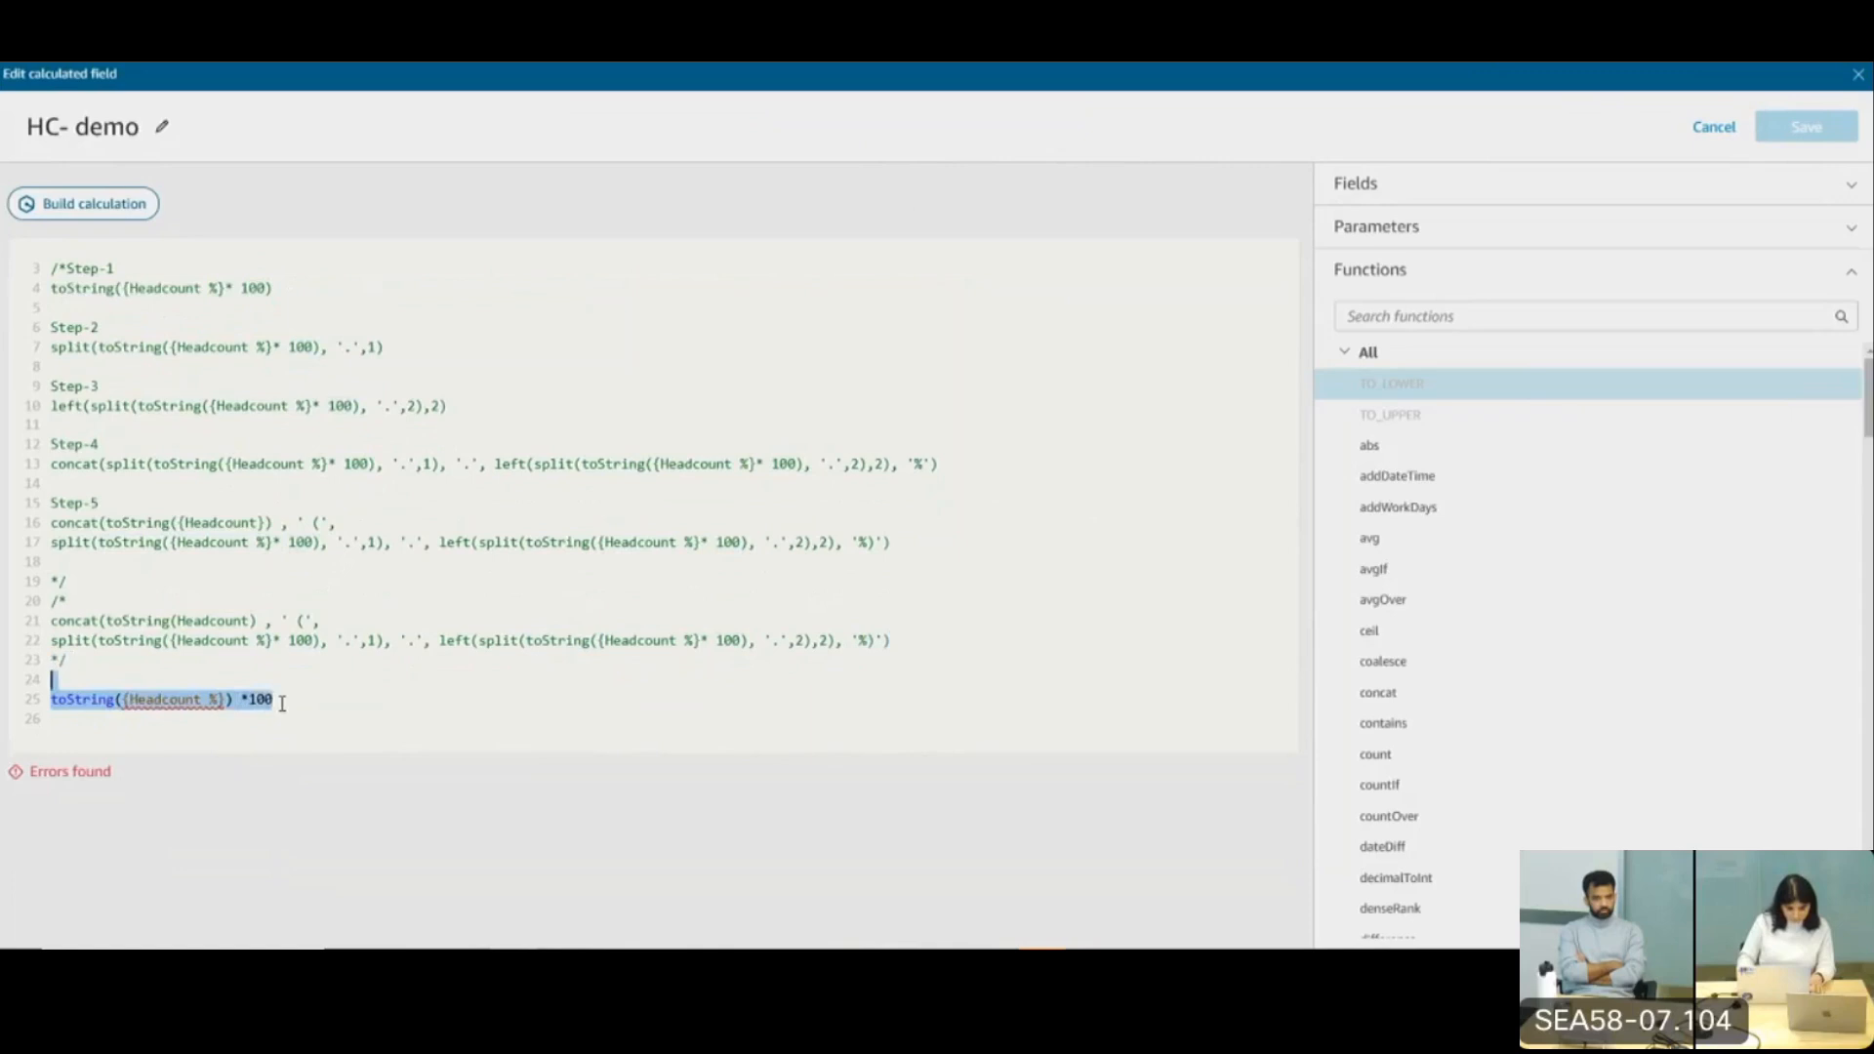
pyautogui.write('v')
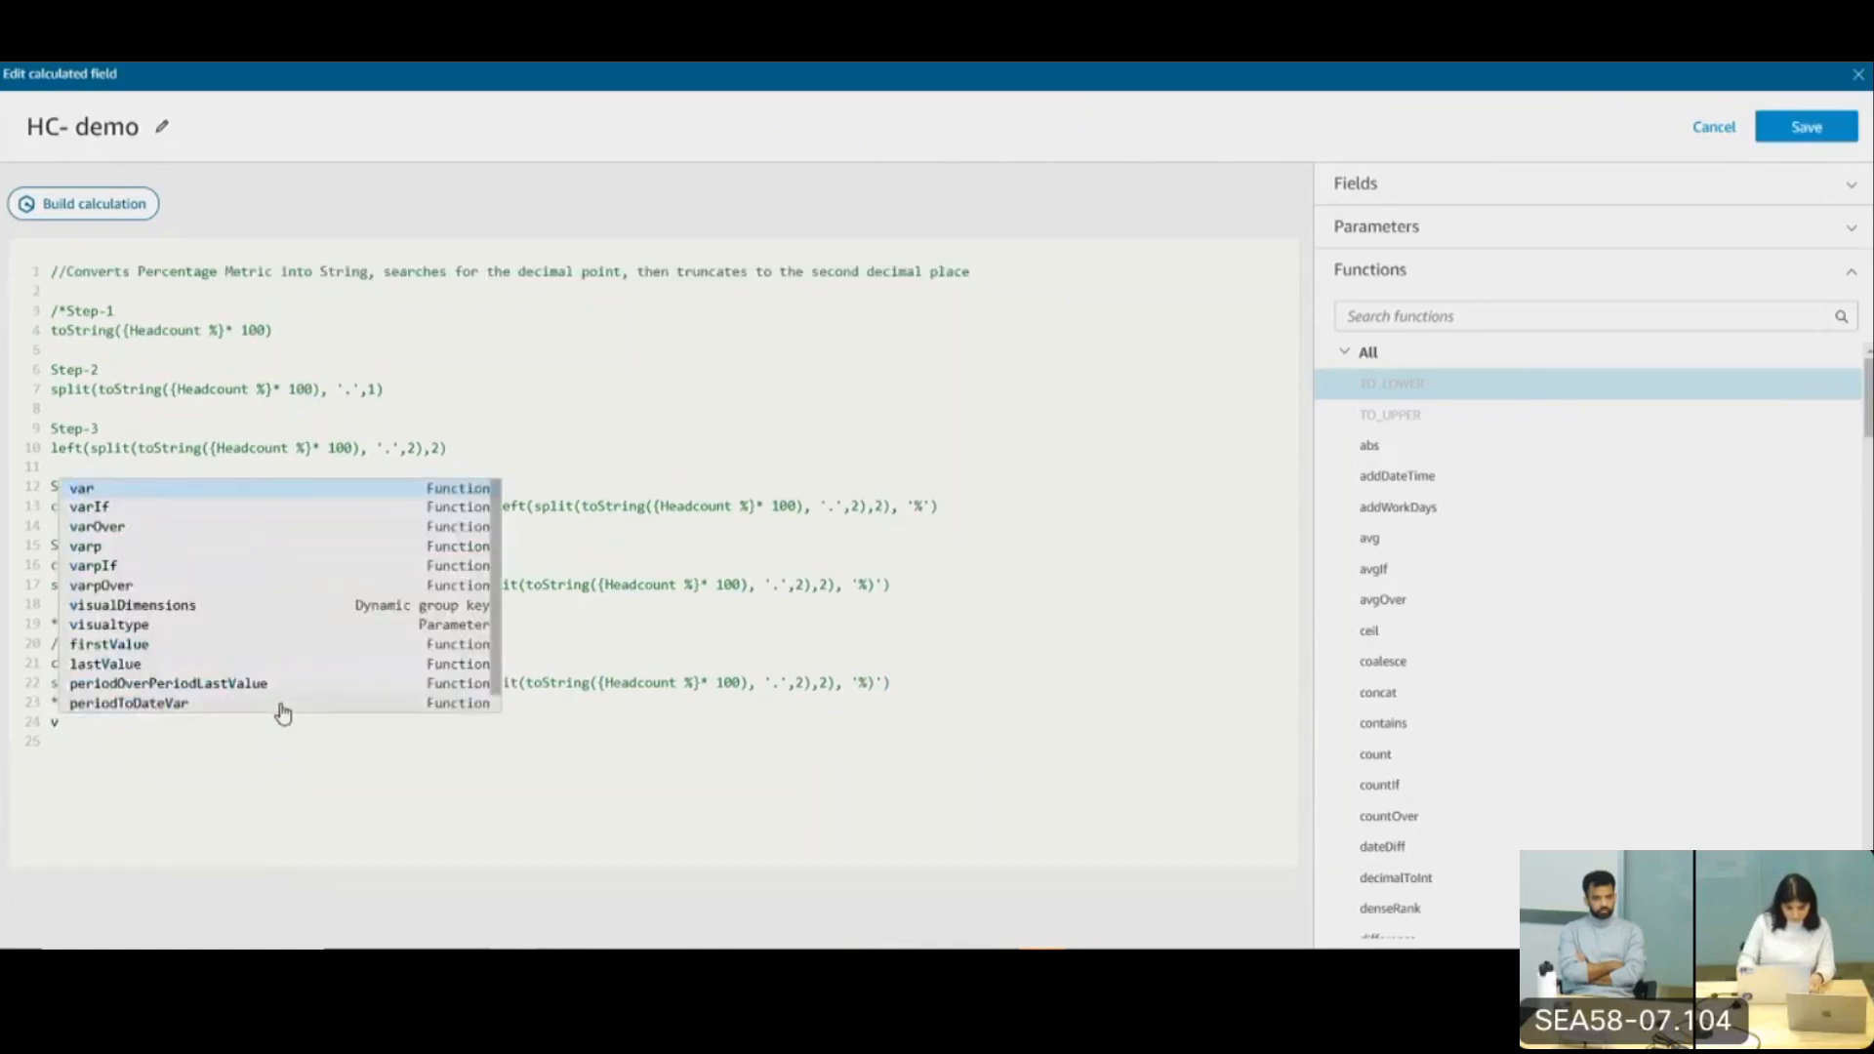
pyautogui.press('BackSpace')
pyautogui.write('v')
pyautogui.press('BackSpace')
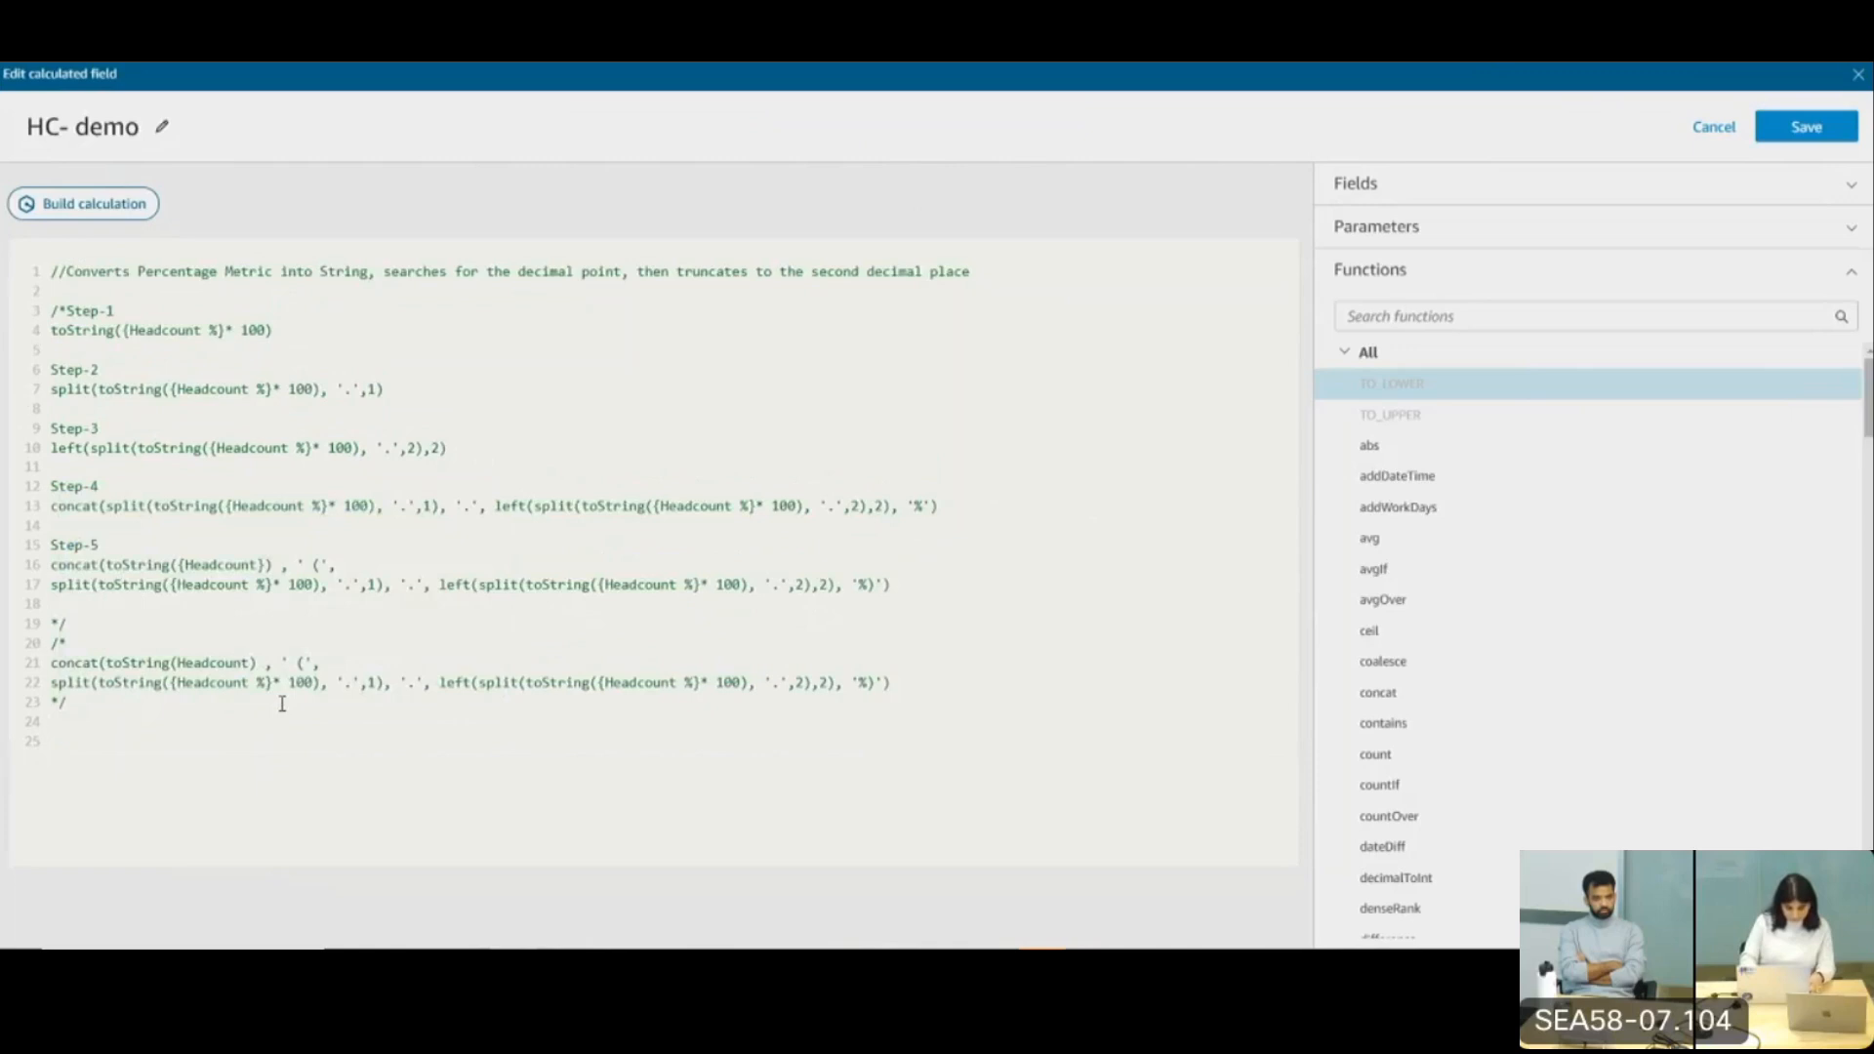
pyautogui.hotkey('ctrl', 'v')
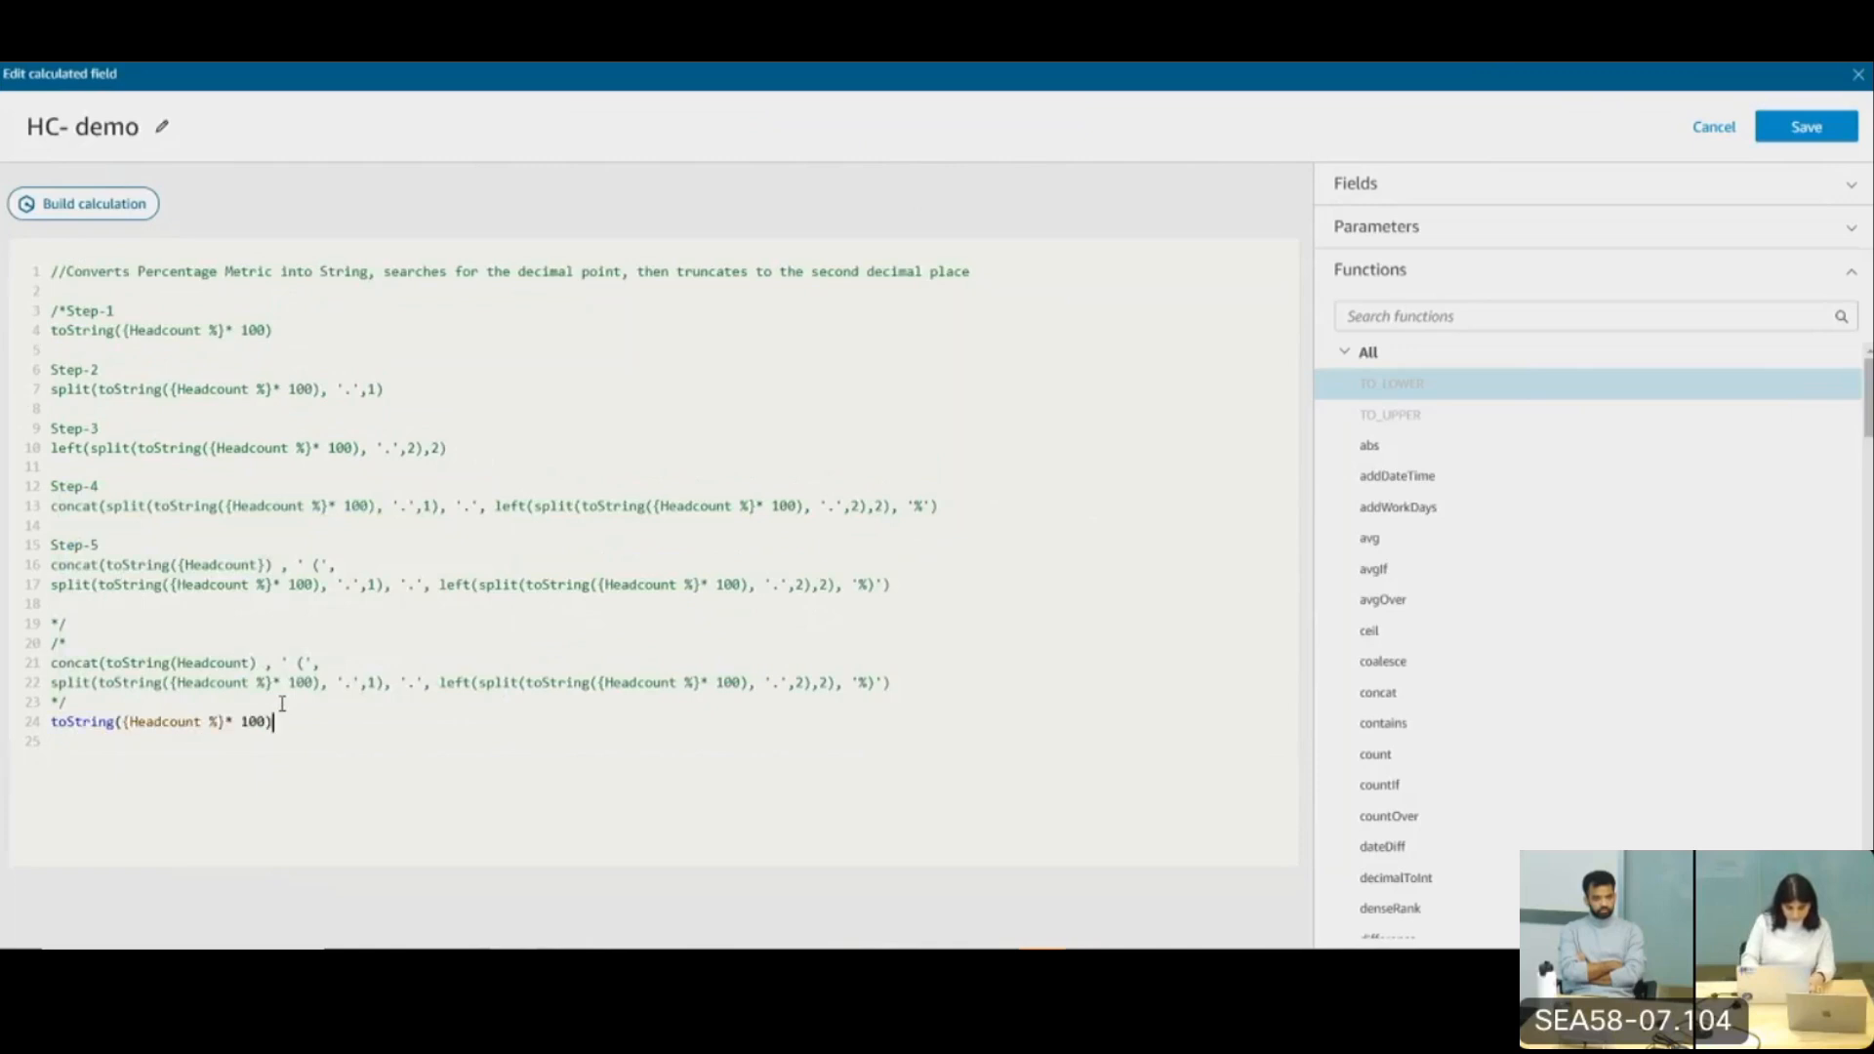
pyautogui.click(1814, 125)
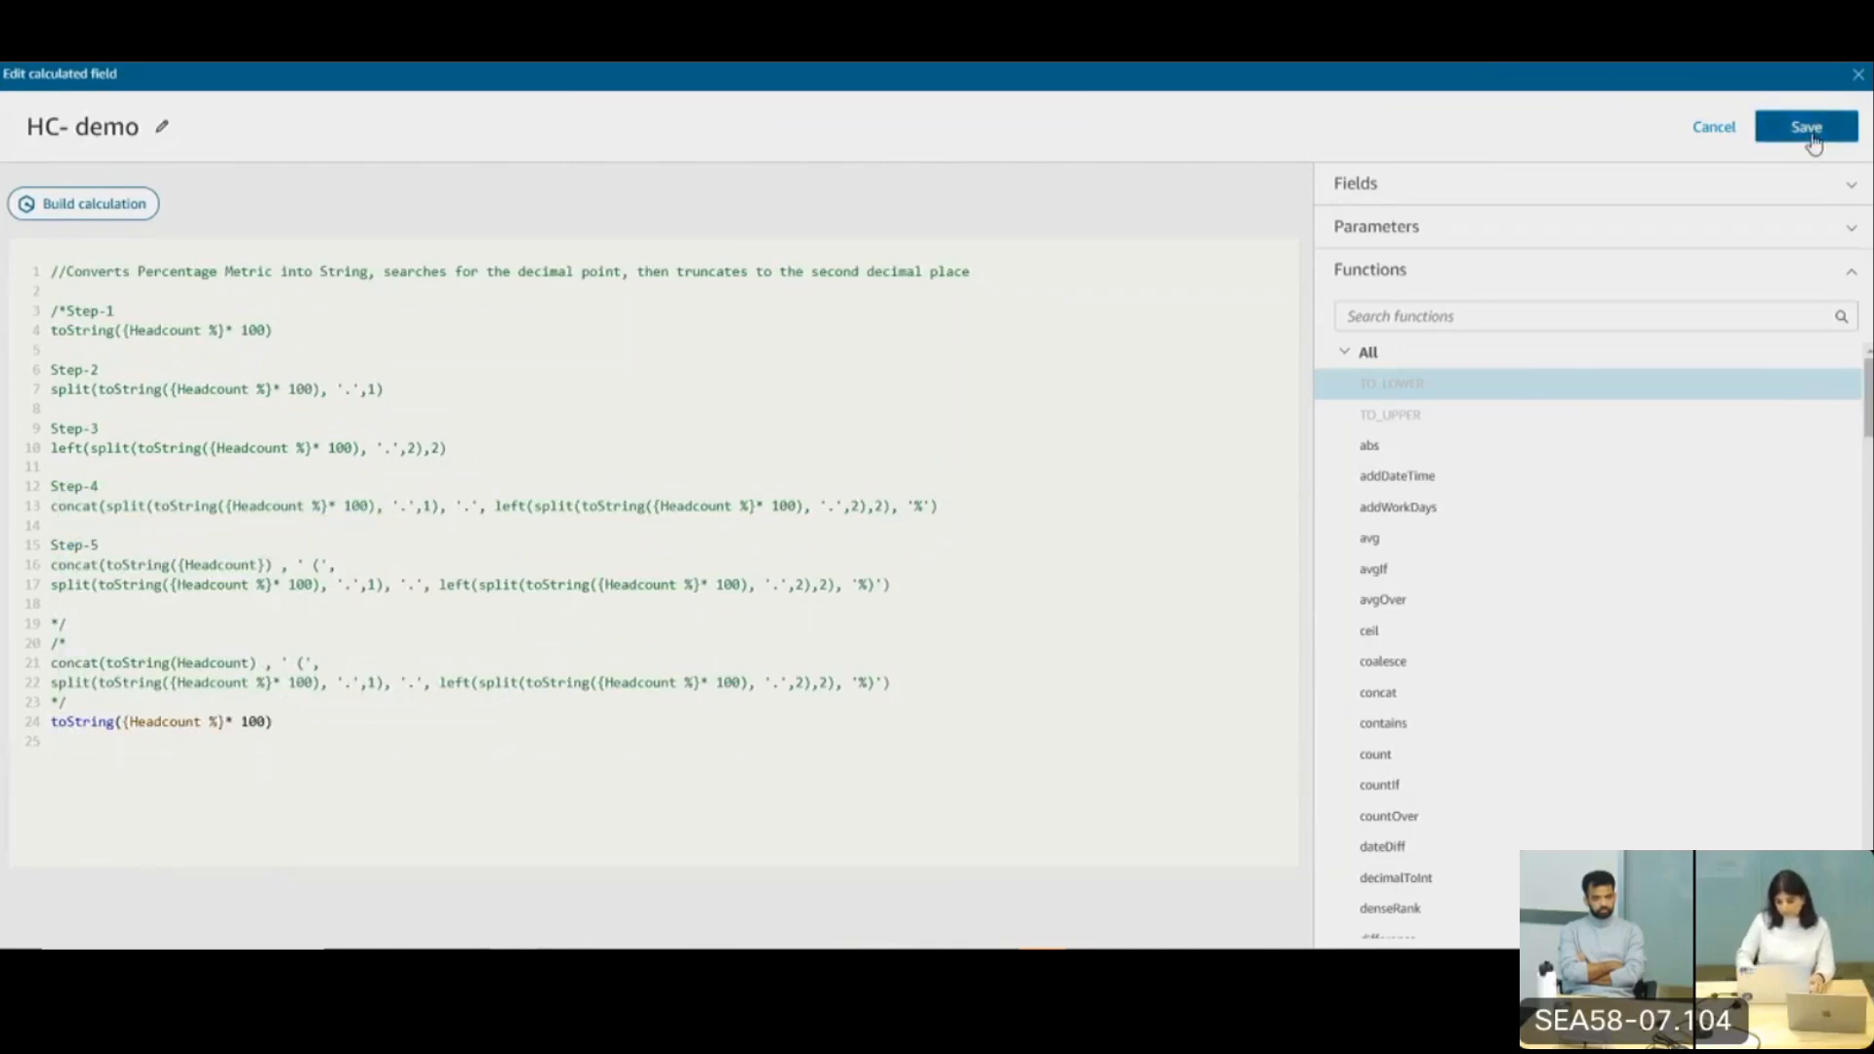
pyautogui.press('Return')
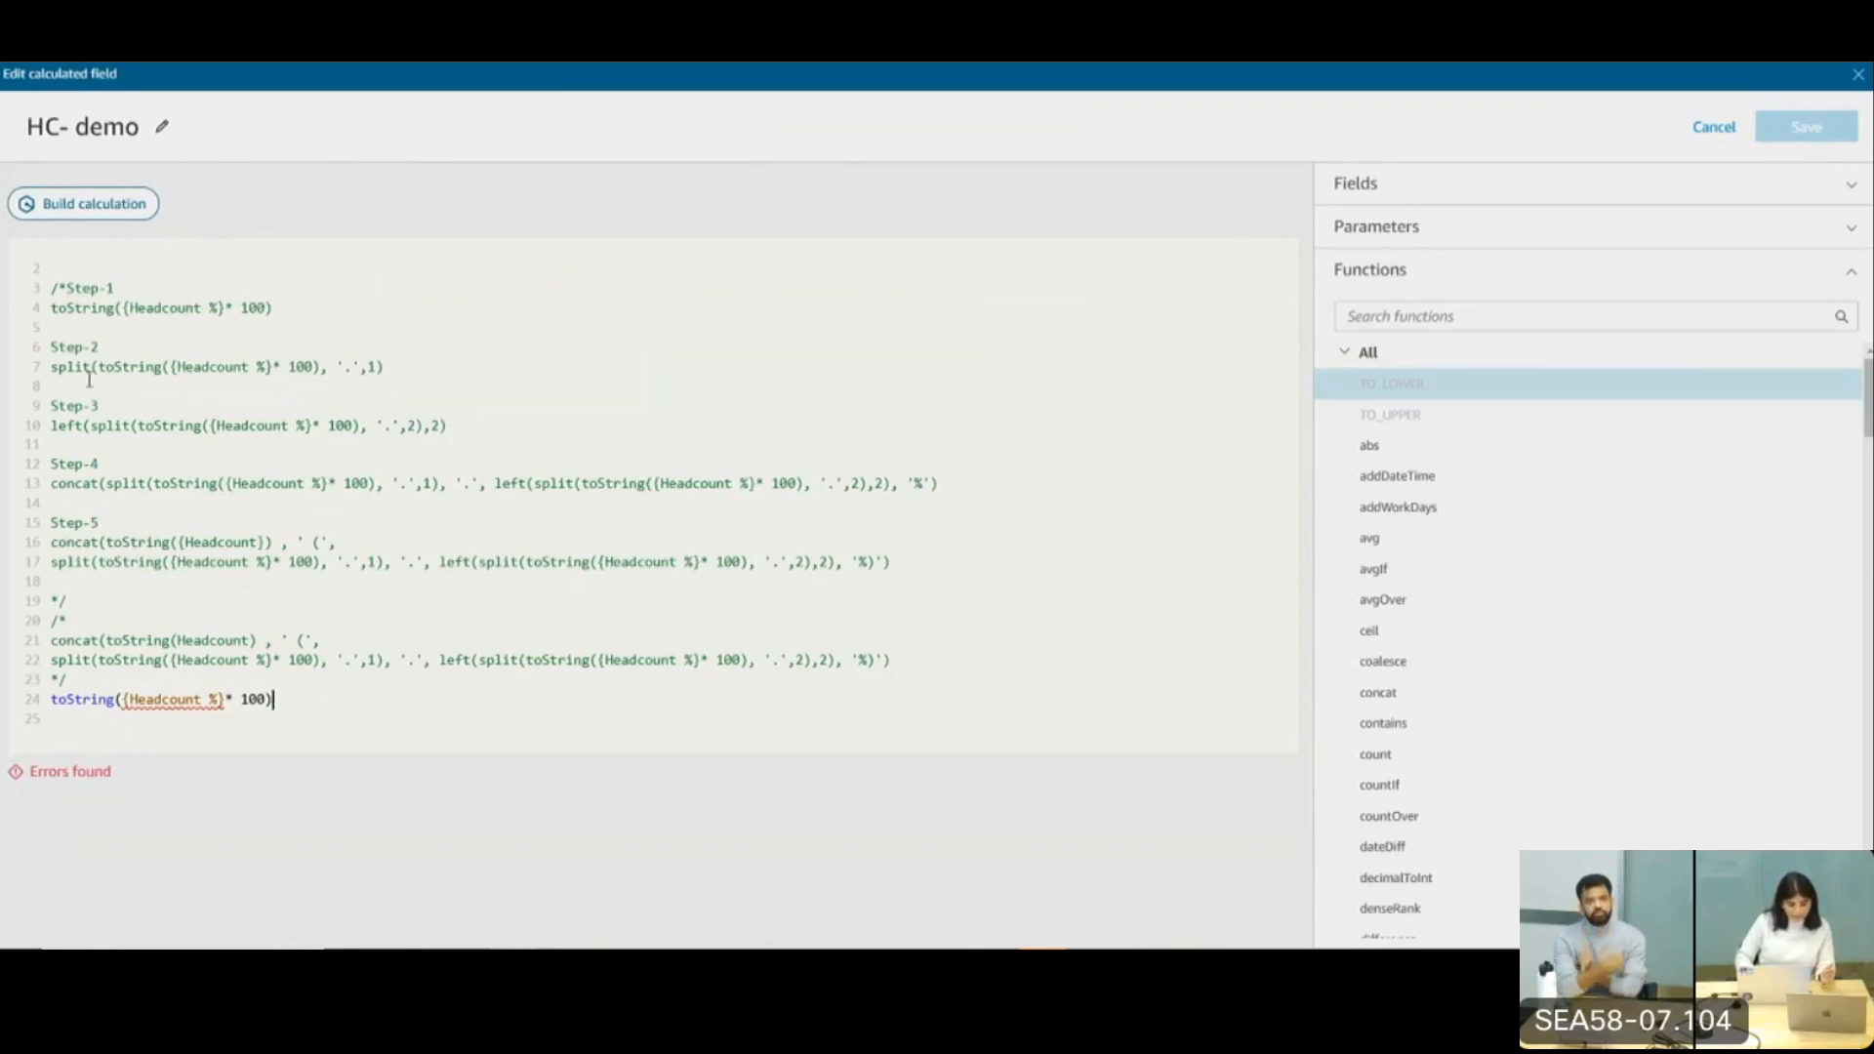
# Delete the active toString expression from the HC- demo formula and exit the editor without saving
pyautogui.click(293, 302)
pyautogui.hotkey('shift', 'Home')
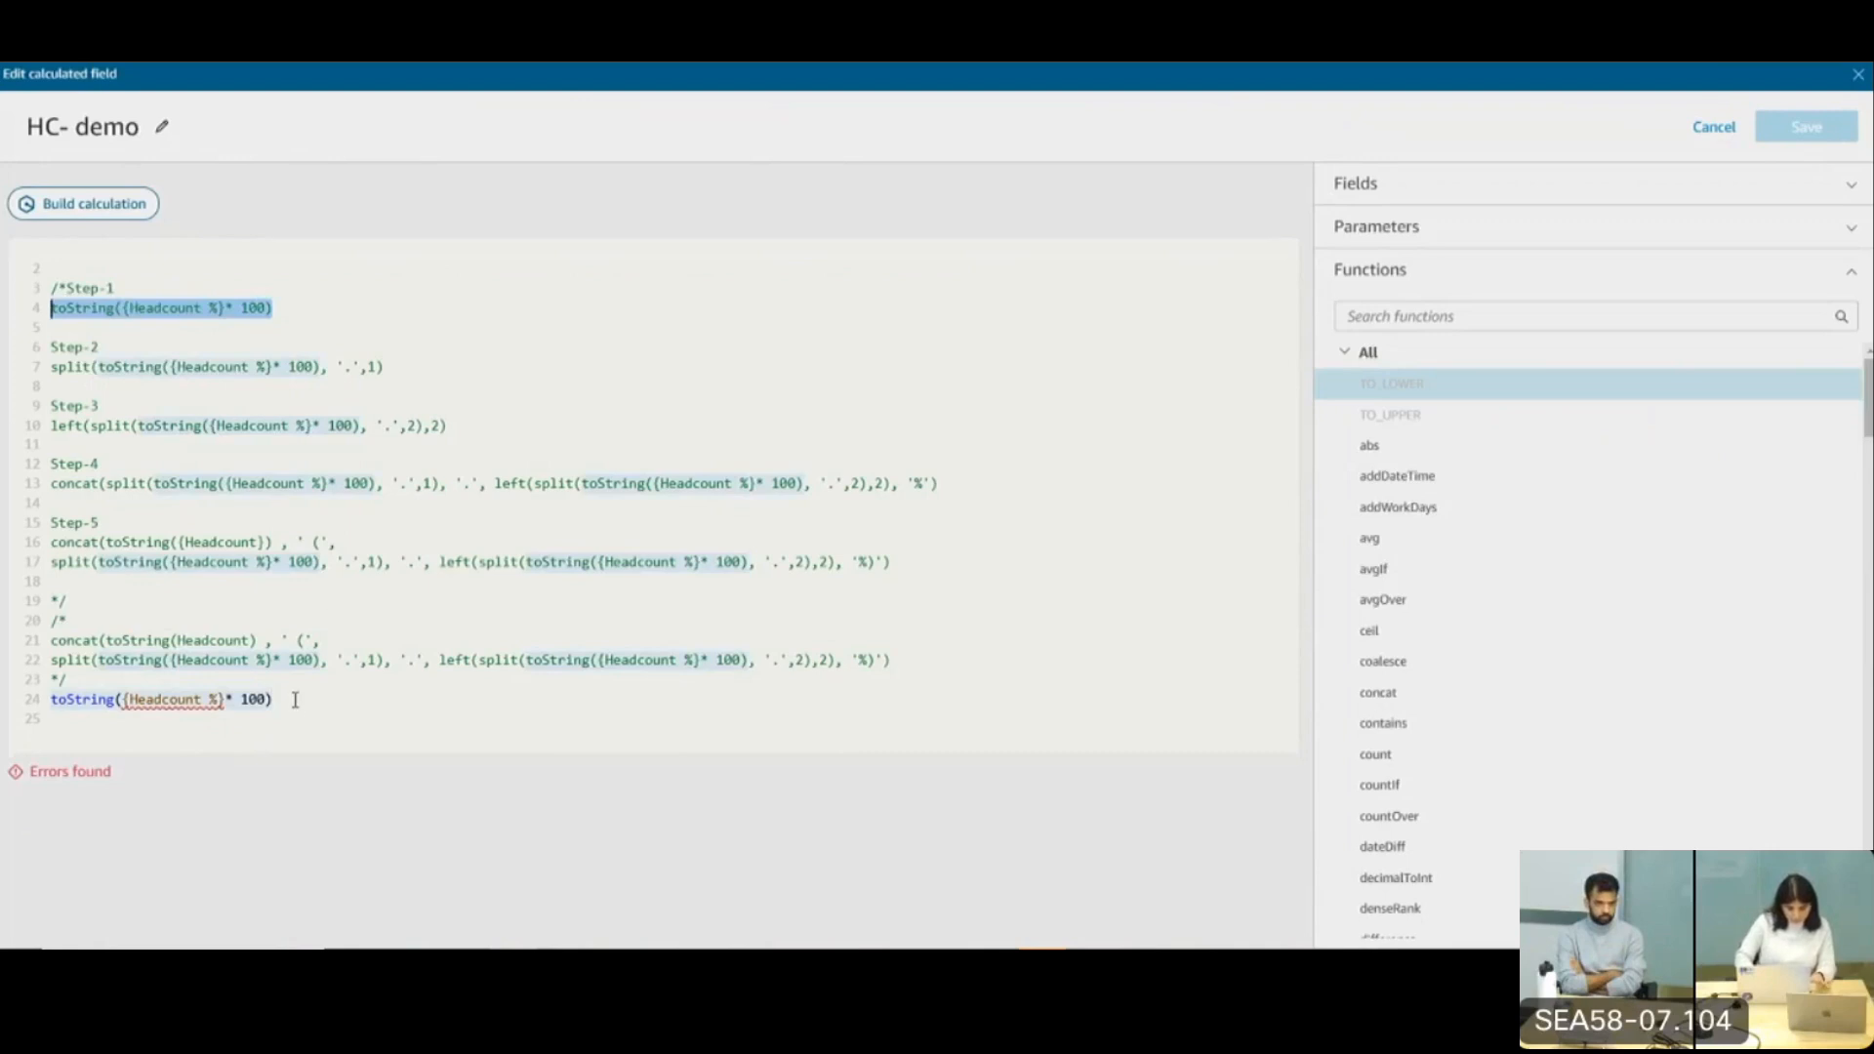
pyautogui.click(293, 694)
pyautogui.press('BackSpace')
pyautogui.press('BackSpace')
pyautogui.press('BackSpace')
pyautogui.press('BackSpace')
pyautogui.press('BackSpace')
pyautogui.press('BackSpace')
pyautogui.press('BackSpace')
pyautogui.press('BackSpace')
pyautogui.press('BackSpace')
pyautogui.press('BackSpace')
pyautogui.press('BackSpace')
pyautogui.press('BackSpace')
pyautogui.press('BackSpace')
pyautogui.press('BackSpace')
pyautogui.press('BackSpace')
pyautogui.press('BackSpace')
pyautogui.press('BackSpace')
pyautogui.press('BackSpace')
pyautogui.press('BackSpace')
pyautogui.press('BackSpace')
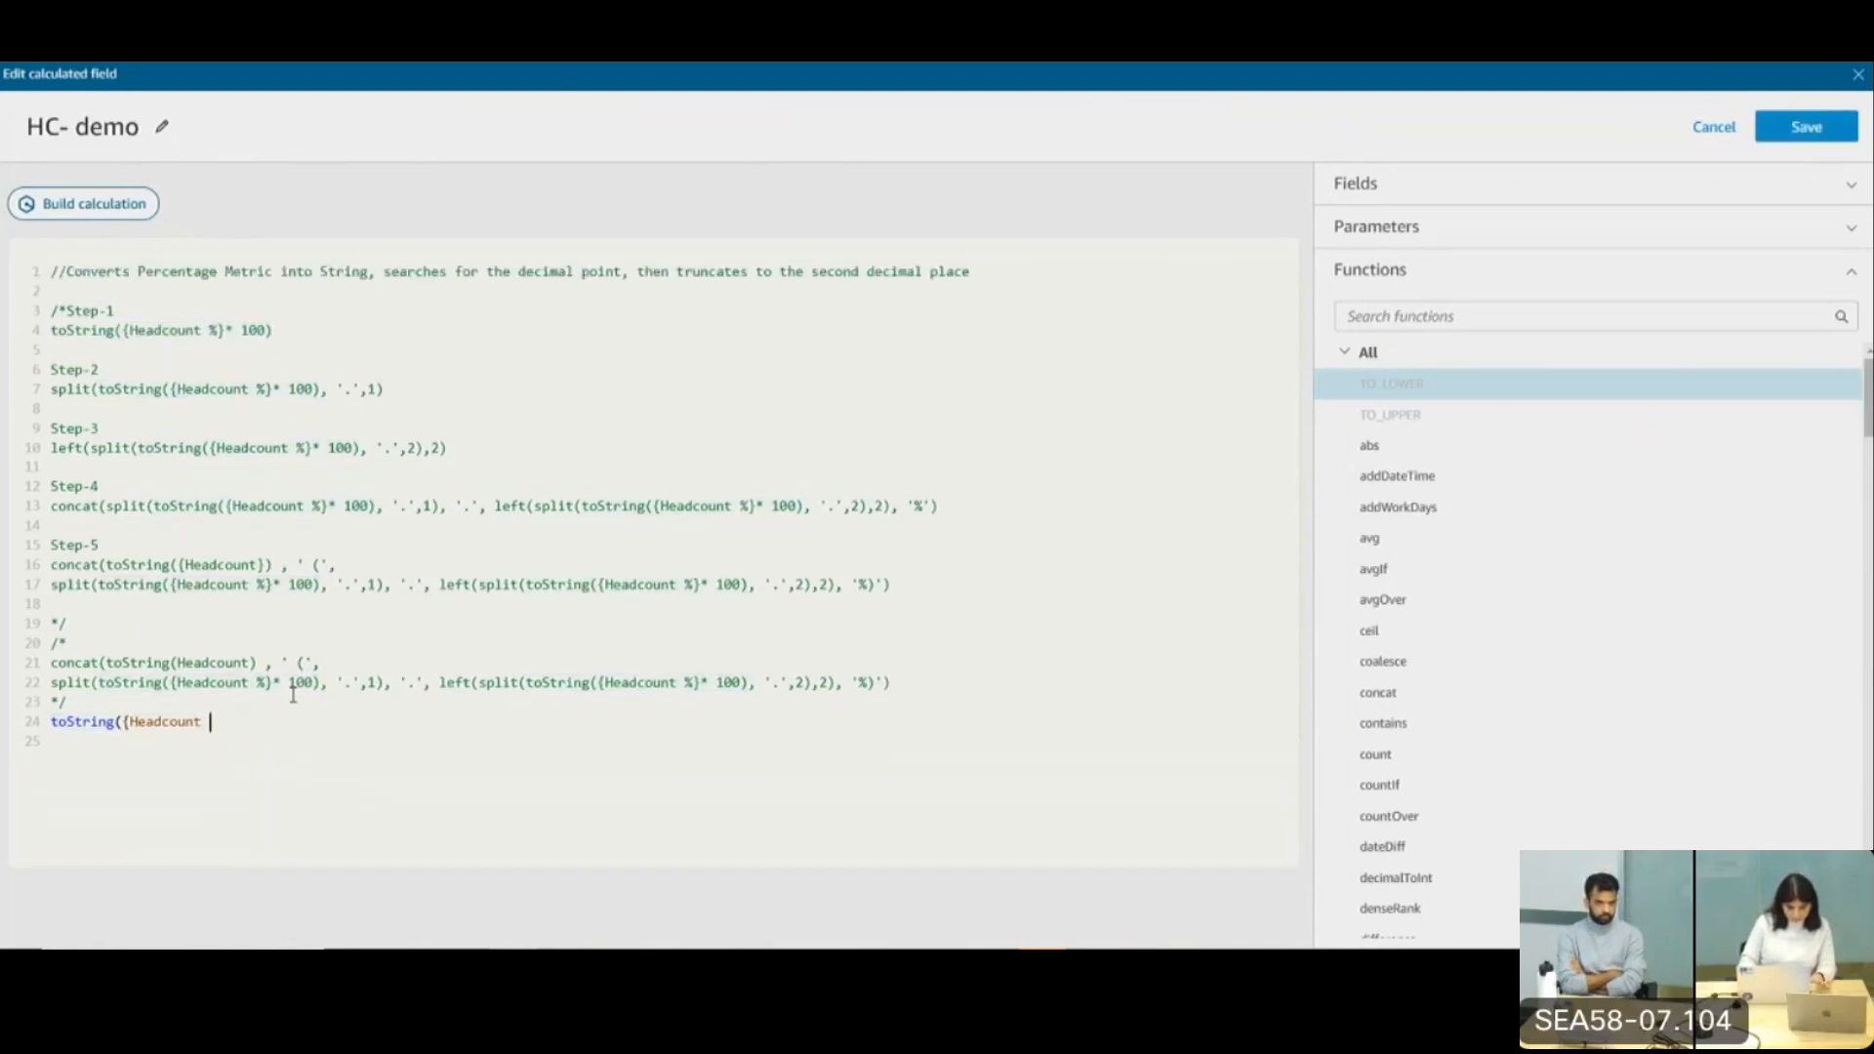
pyautogui.press('BackSpace')
pyautogui.press('BackSpace')
pyautogui.press('BackSpace')
pyautogui.press('BackSpace')
pyautogui.press('BackSpace')
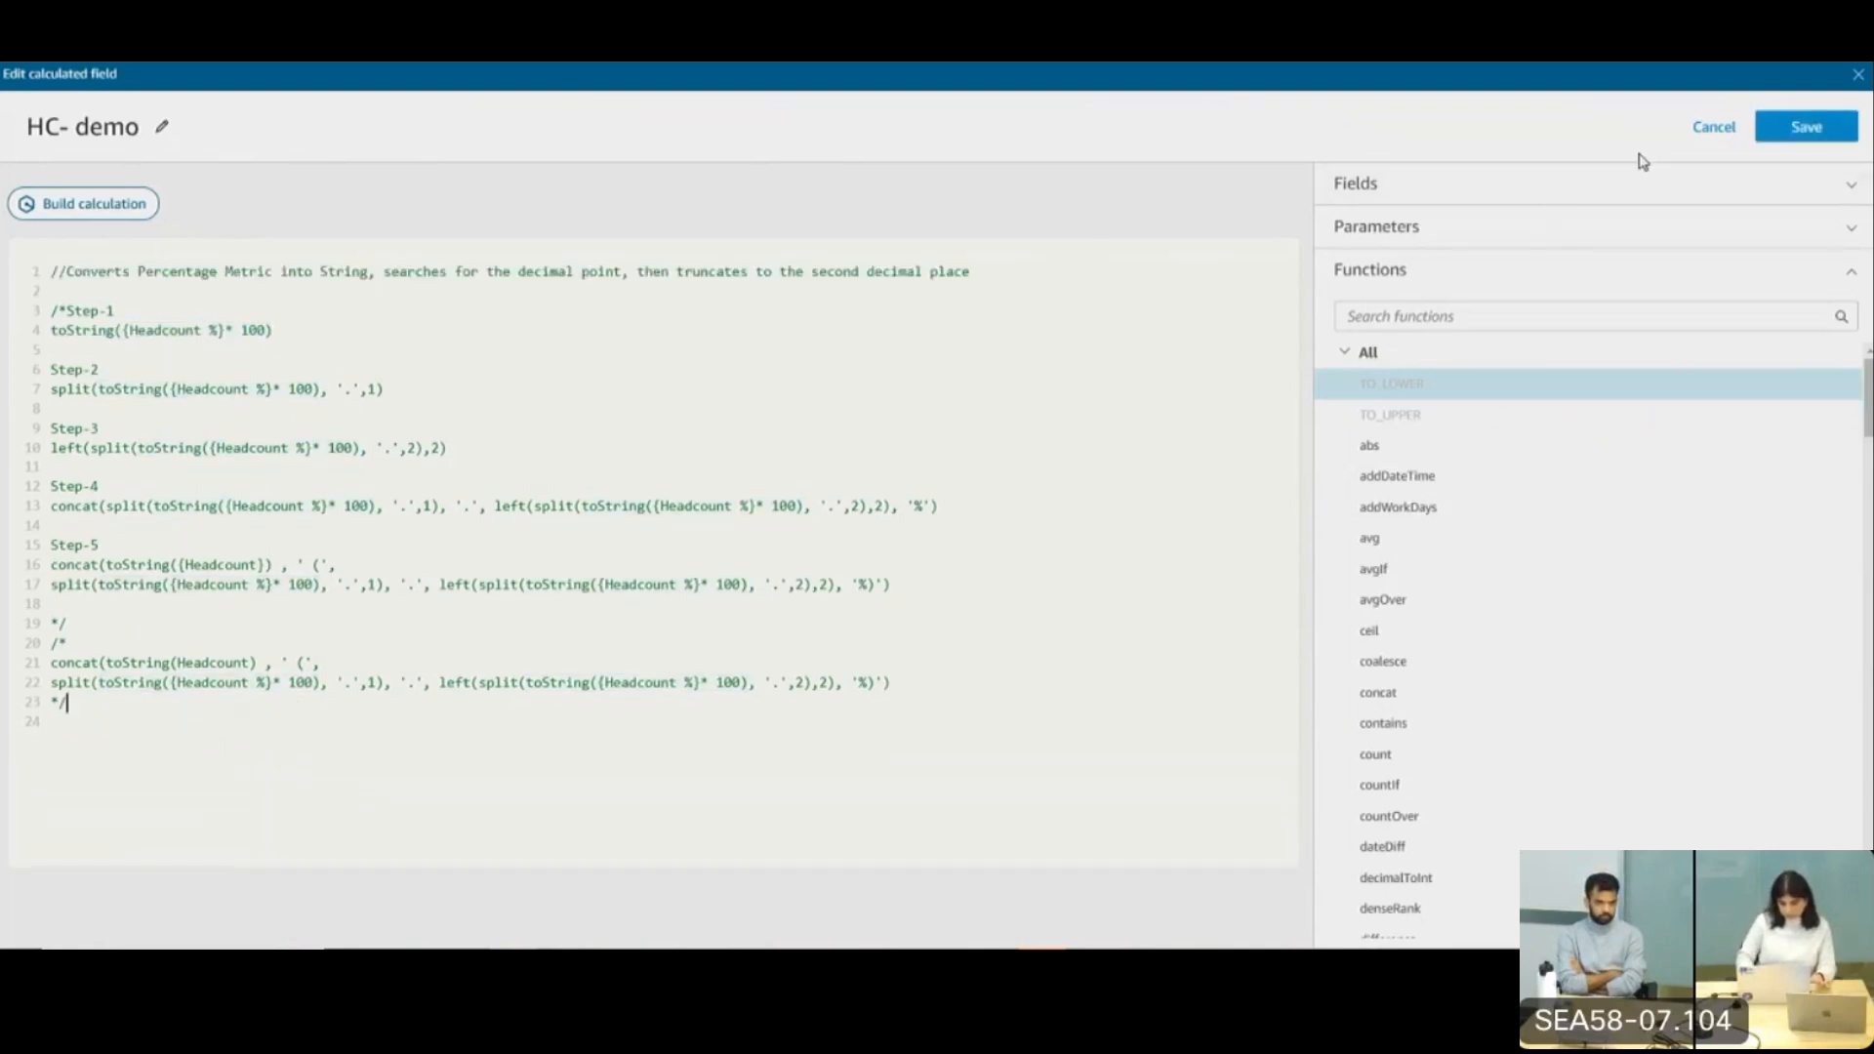
pyautogui.click(1710, 129)
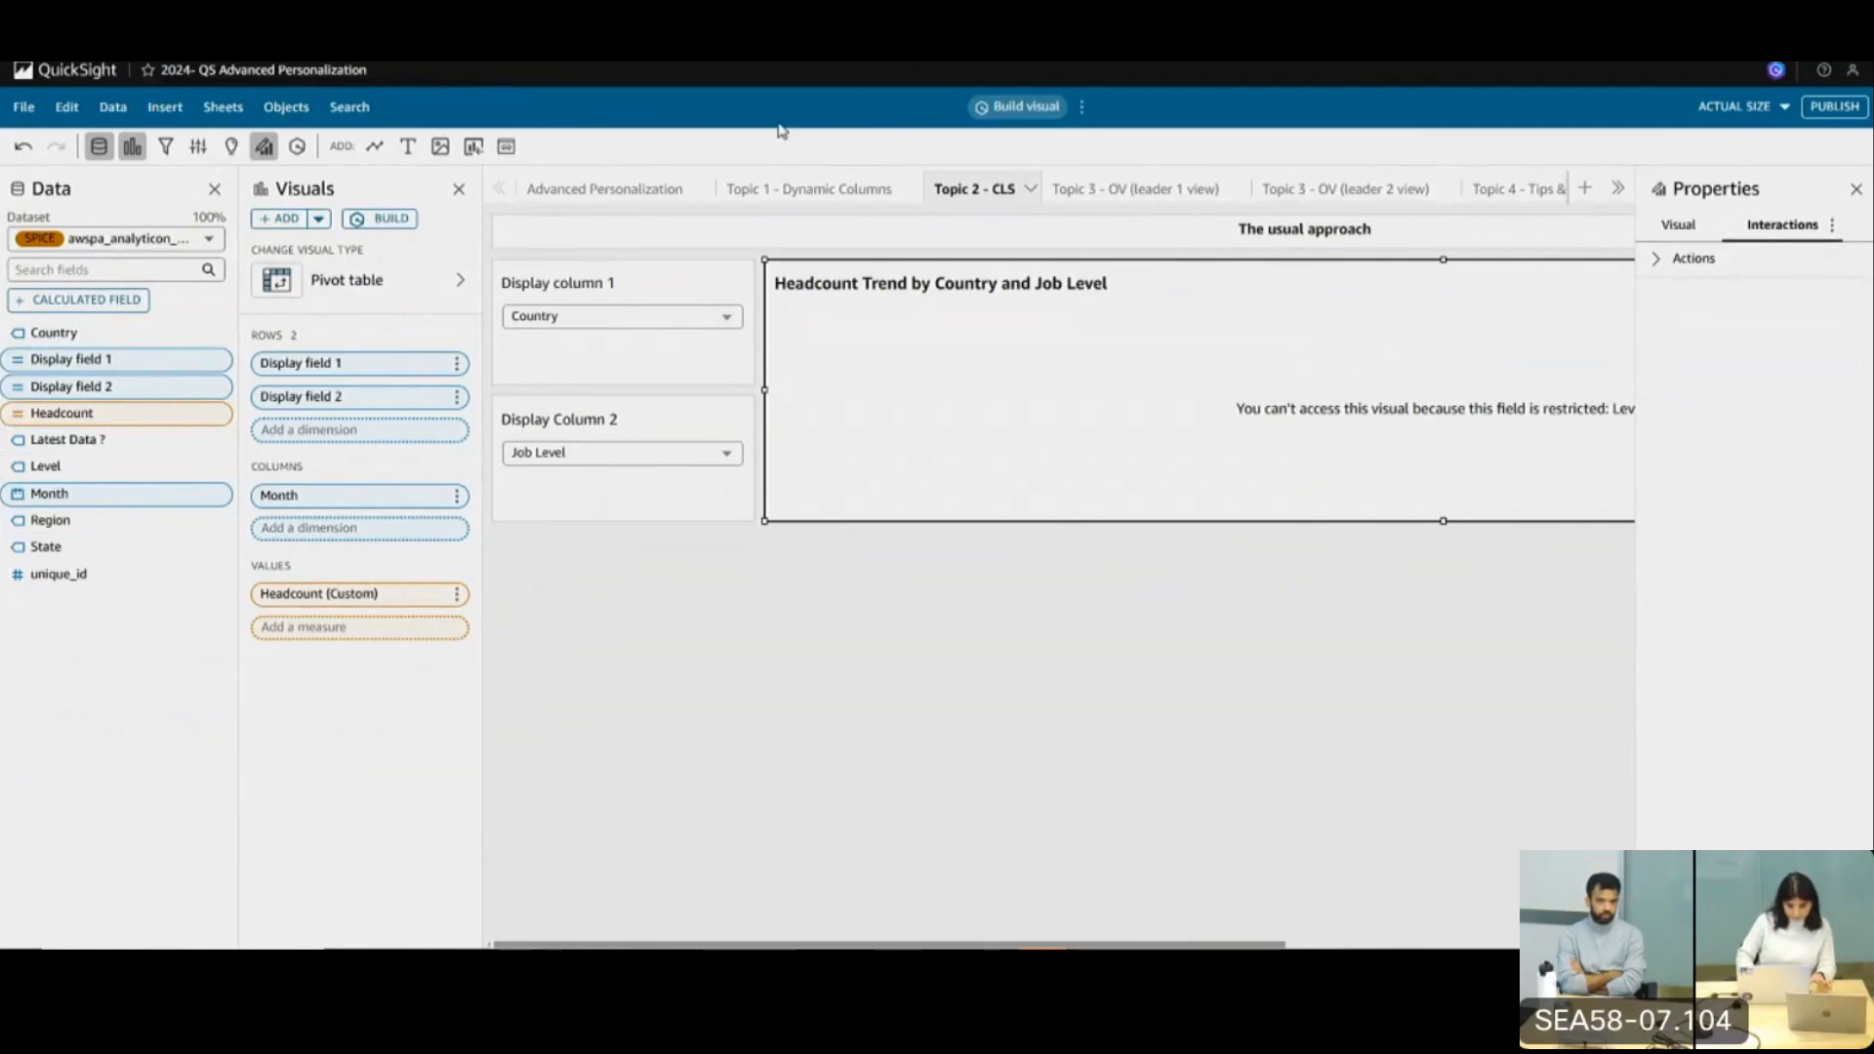
# Return to the Advanced Personalization sheet and select the Region Utilization pivot table
pyautogui.click(634, 189)
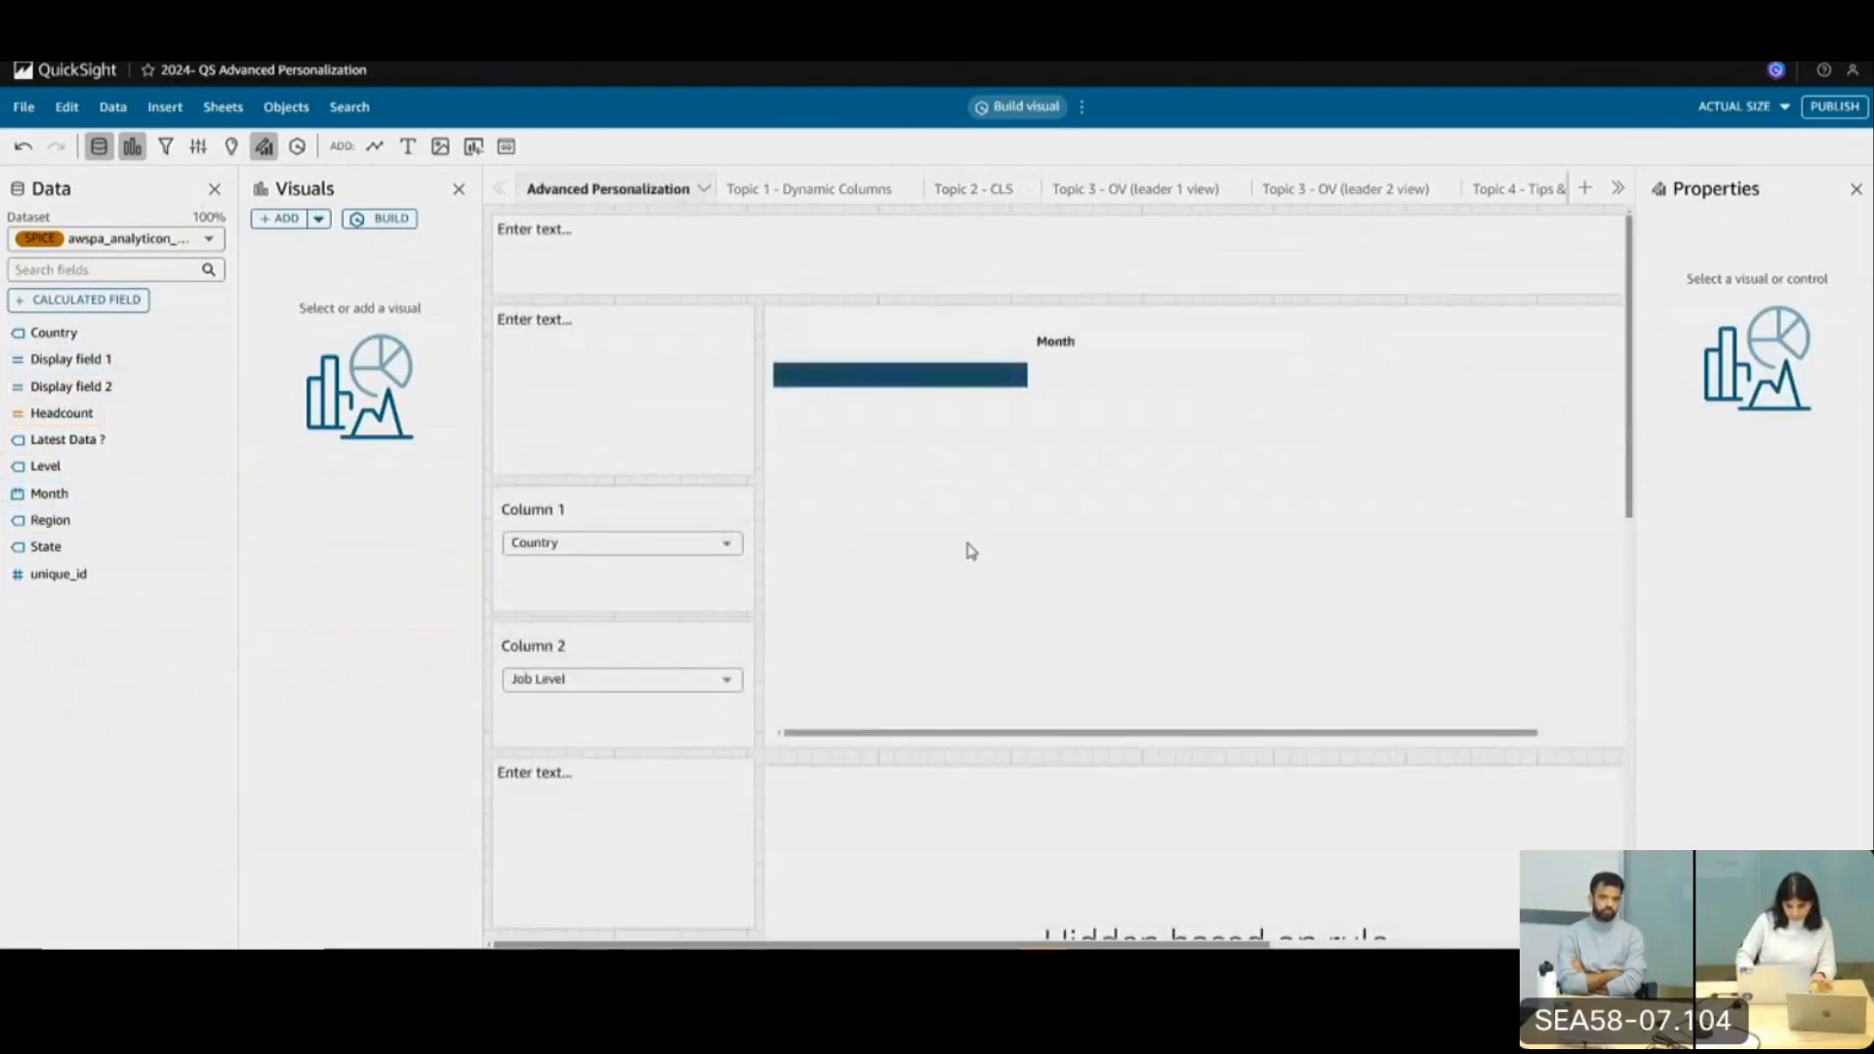
pyautogui.click(971, 552)
pyautogui.scroll(-10, 967, 771)
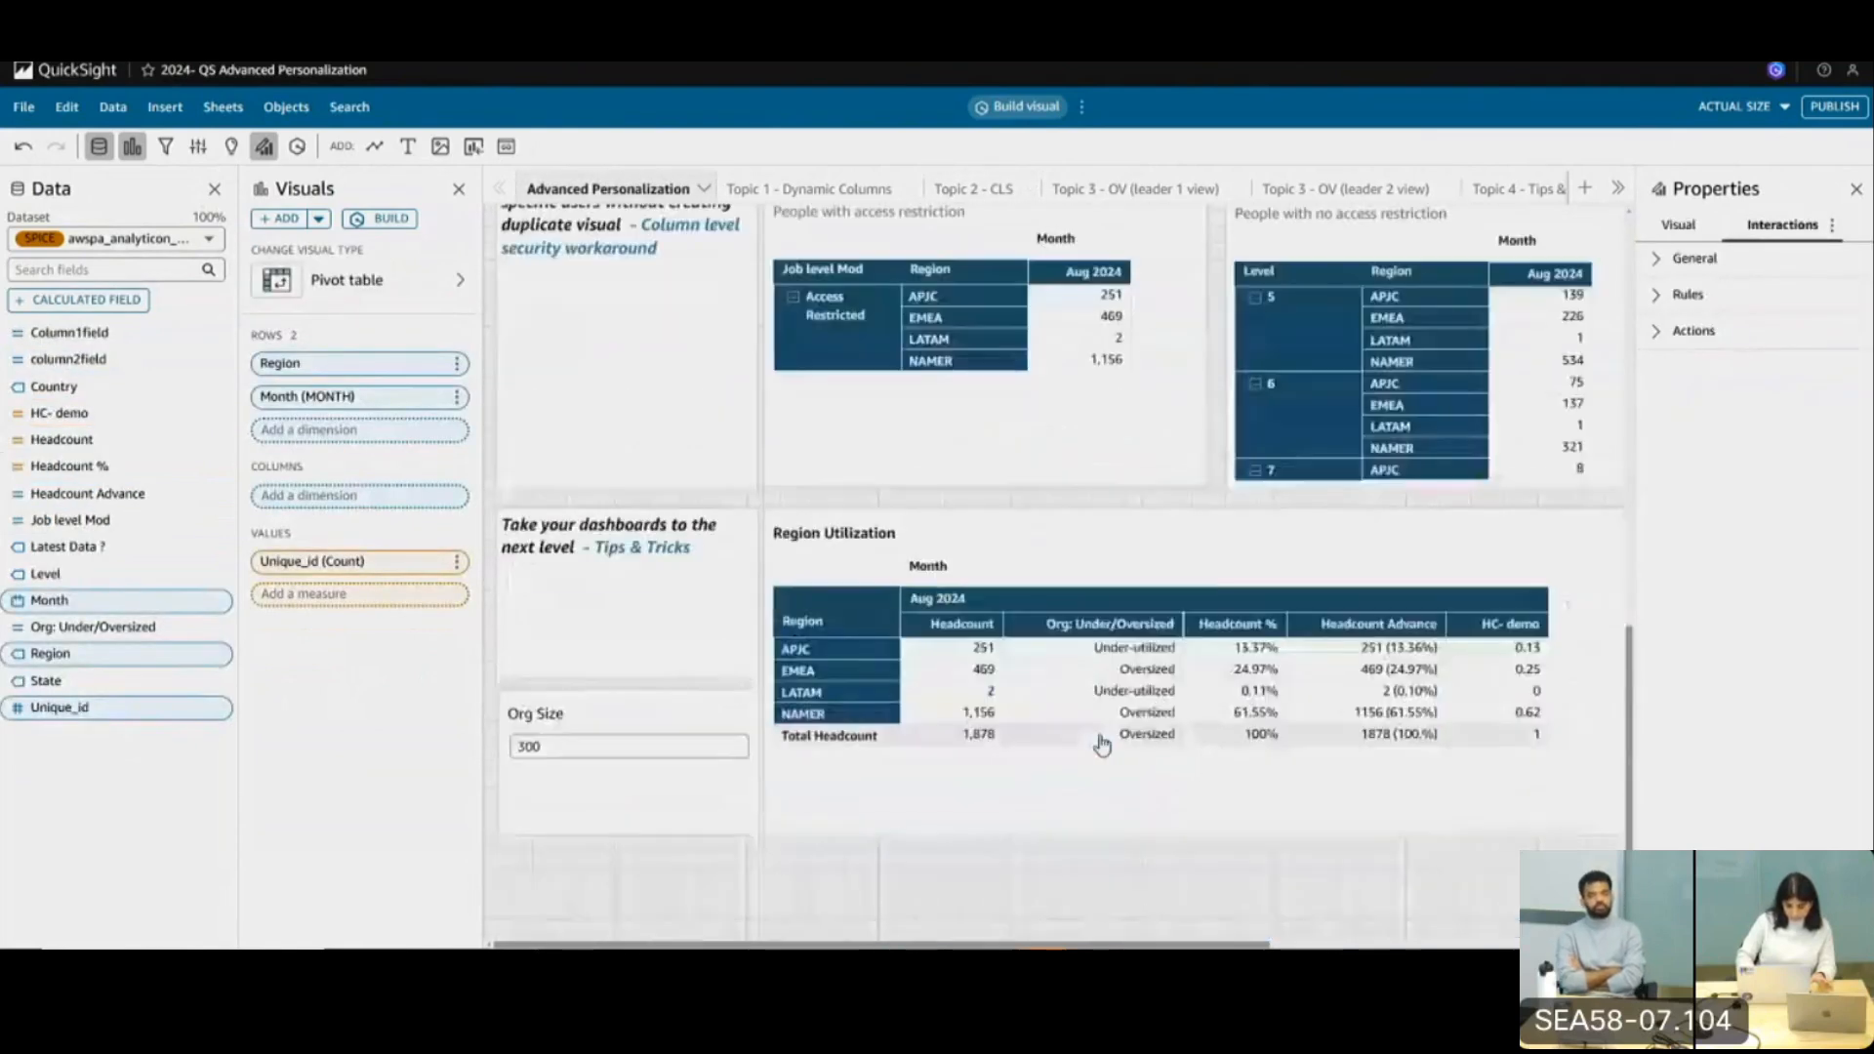
pyautogui.click(1020, 820)
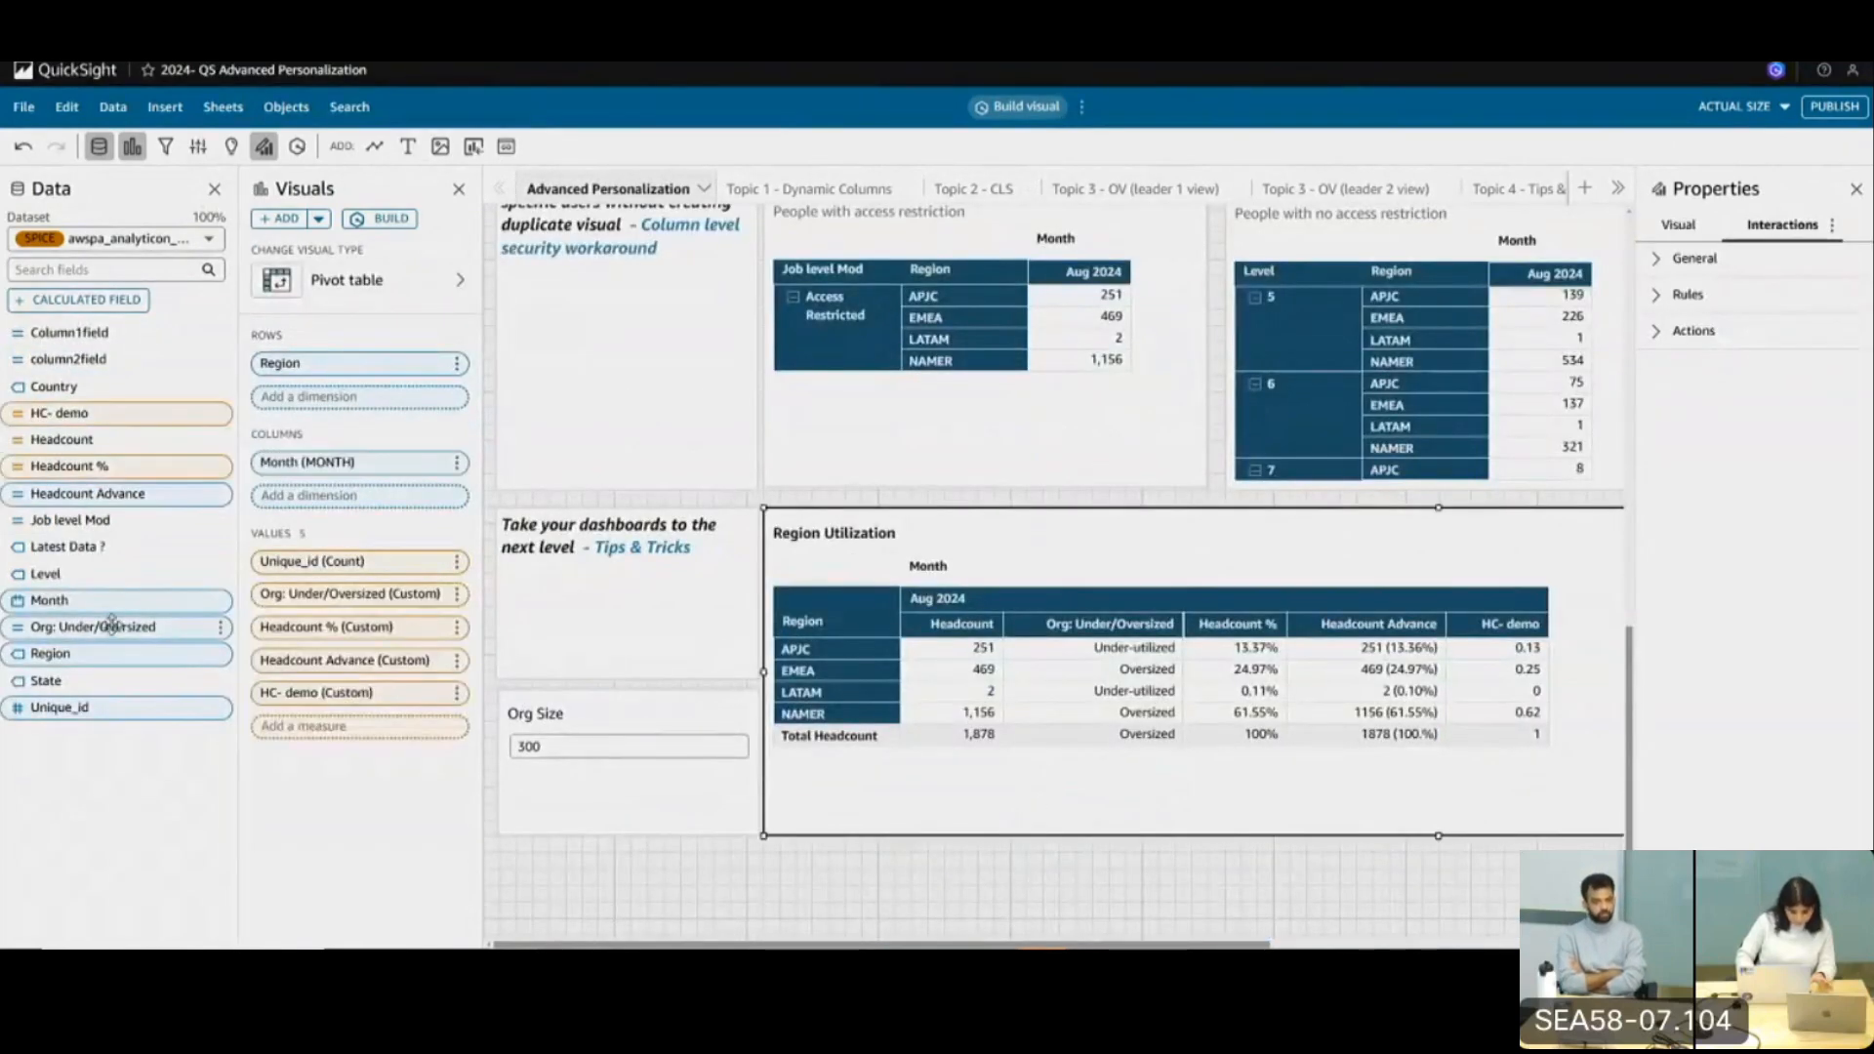
# Reopen the HC- demo calculated field, change its active expression to {Headcount %} * 100, and save it
pyautogui.click(224, 416)
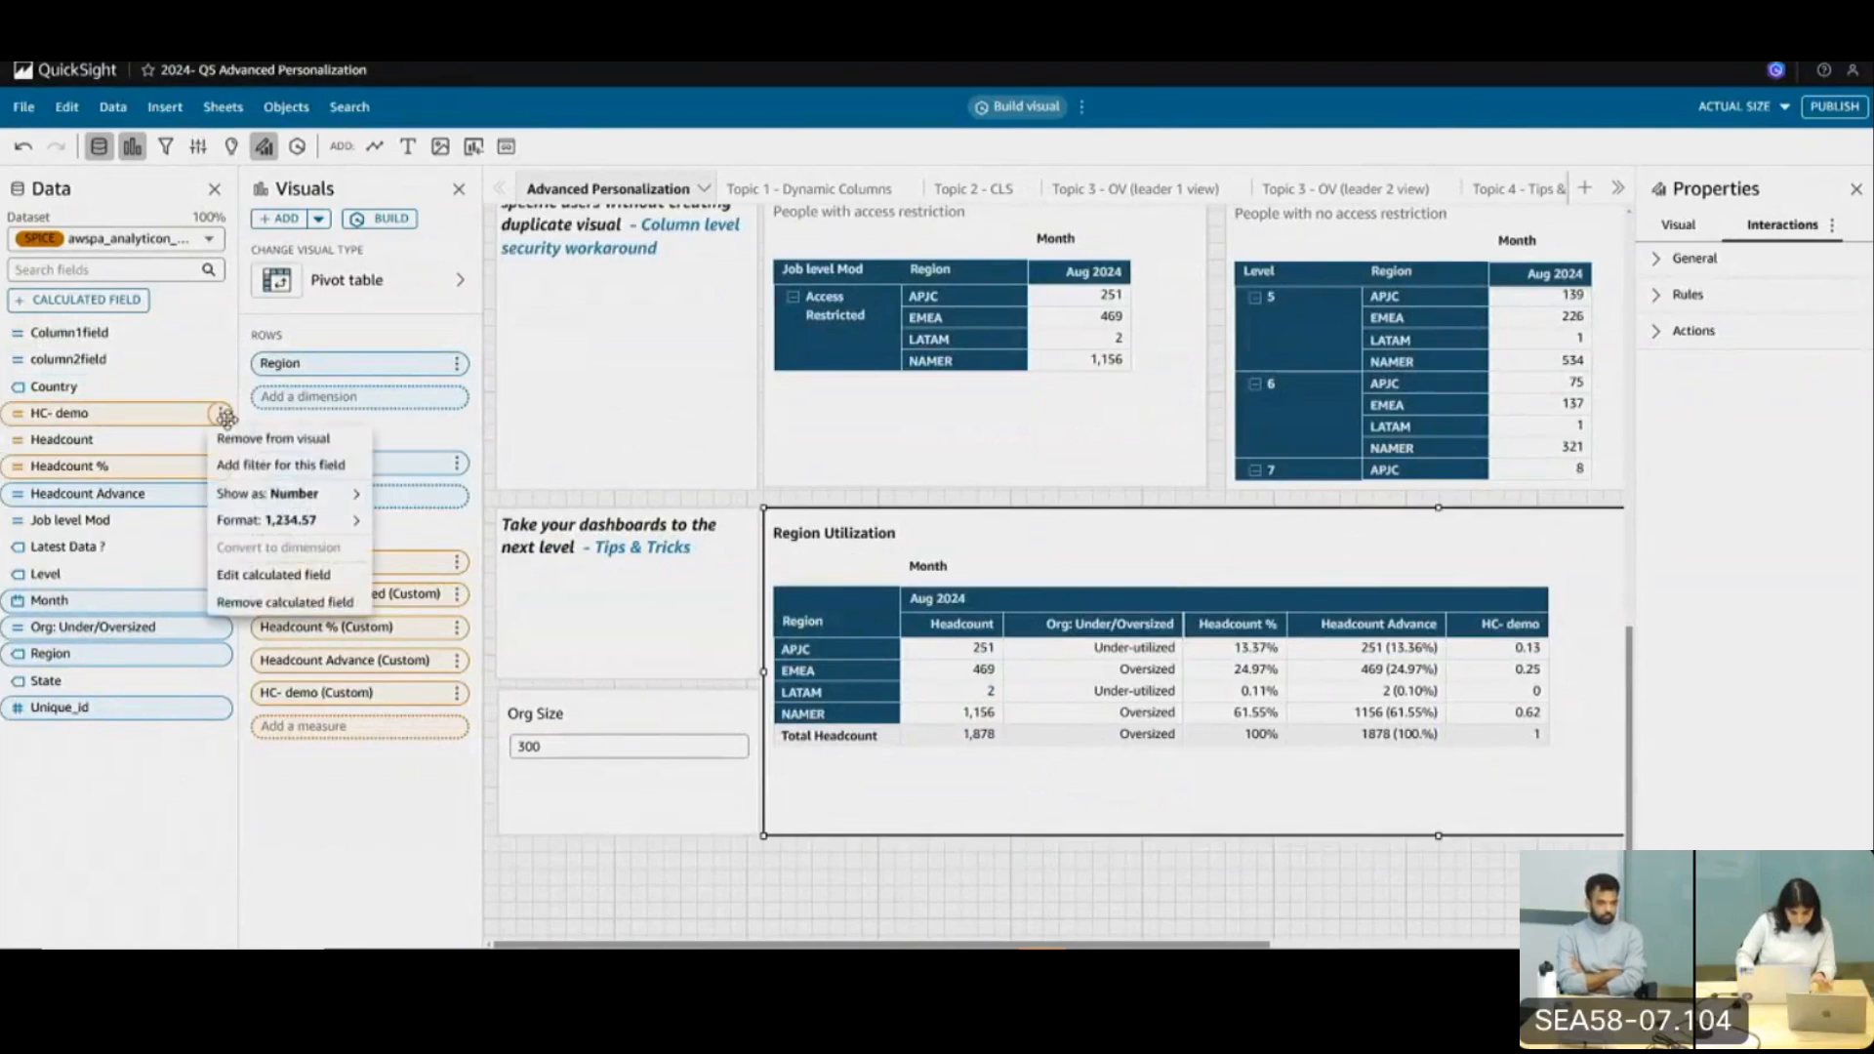
pyautogui.click(278, 574)
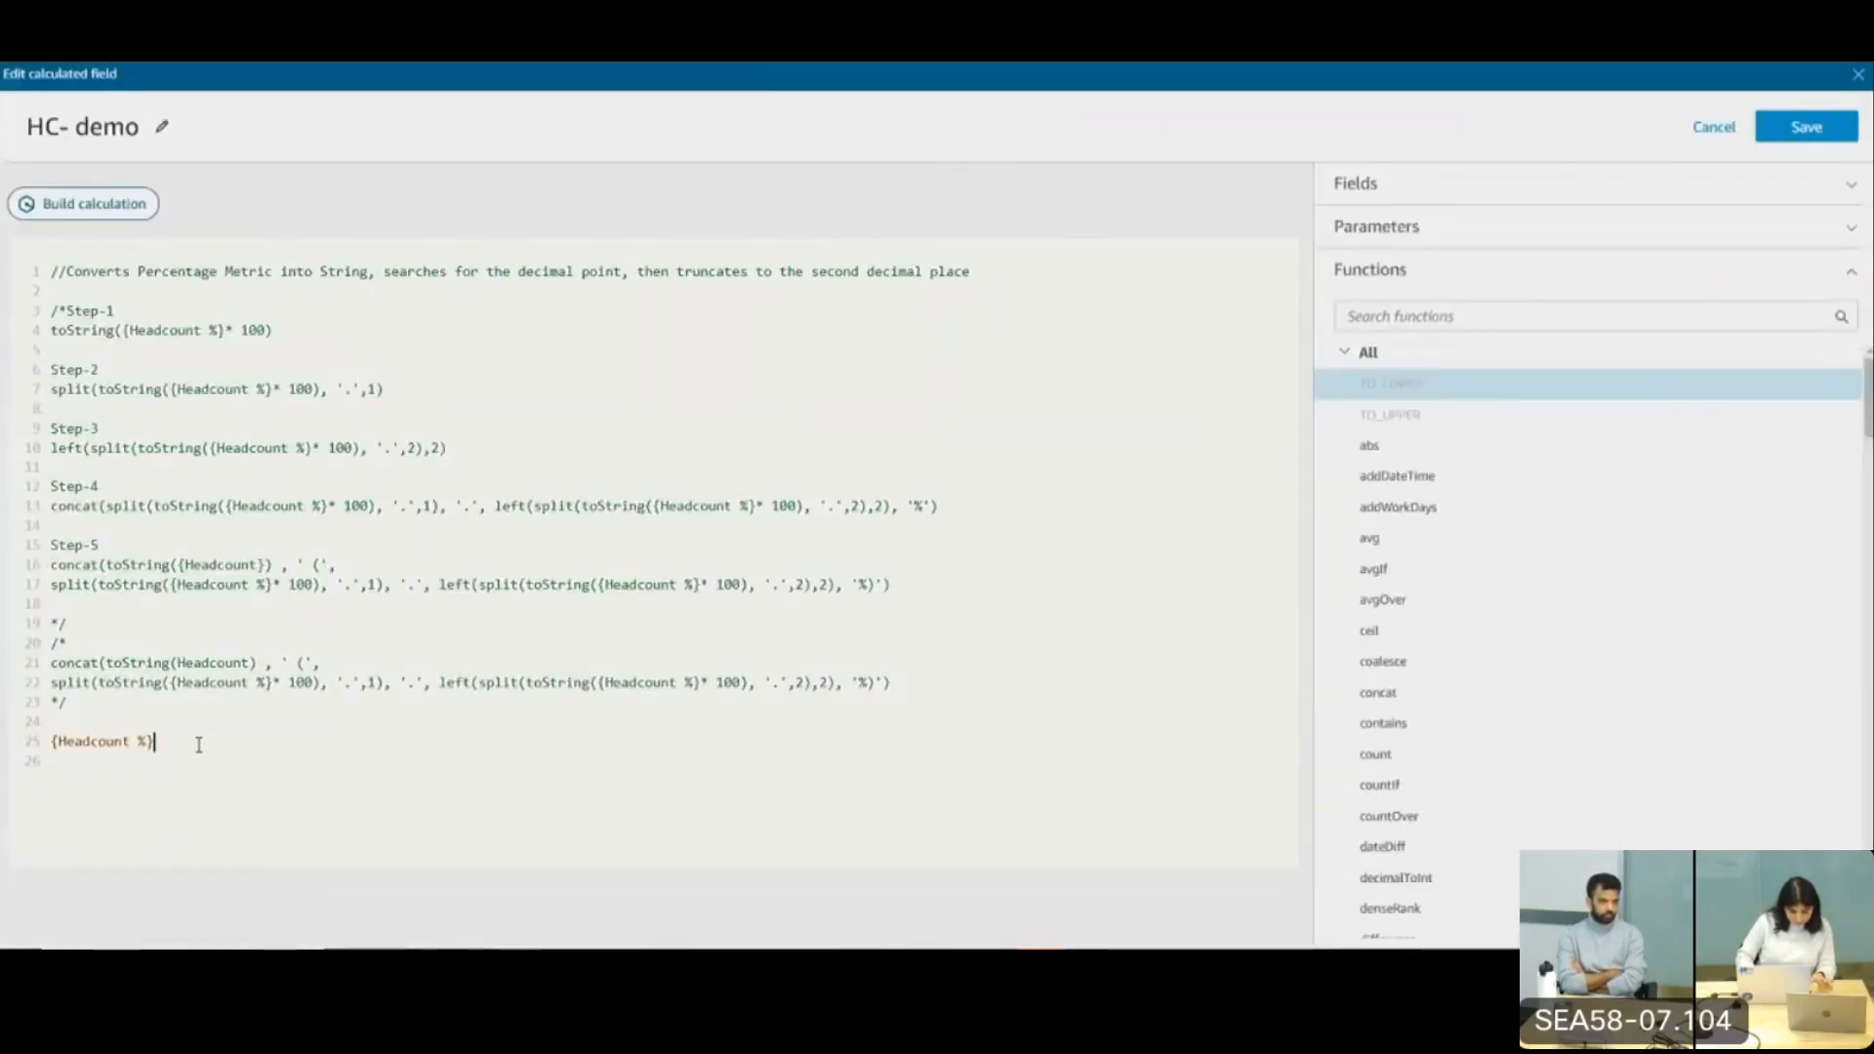
pyautogui.click(198, 745)
pyautogui.write('* 10')
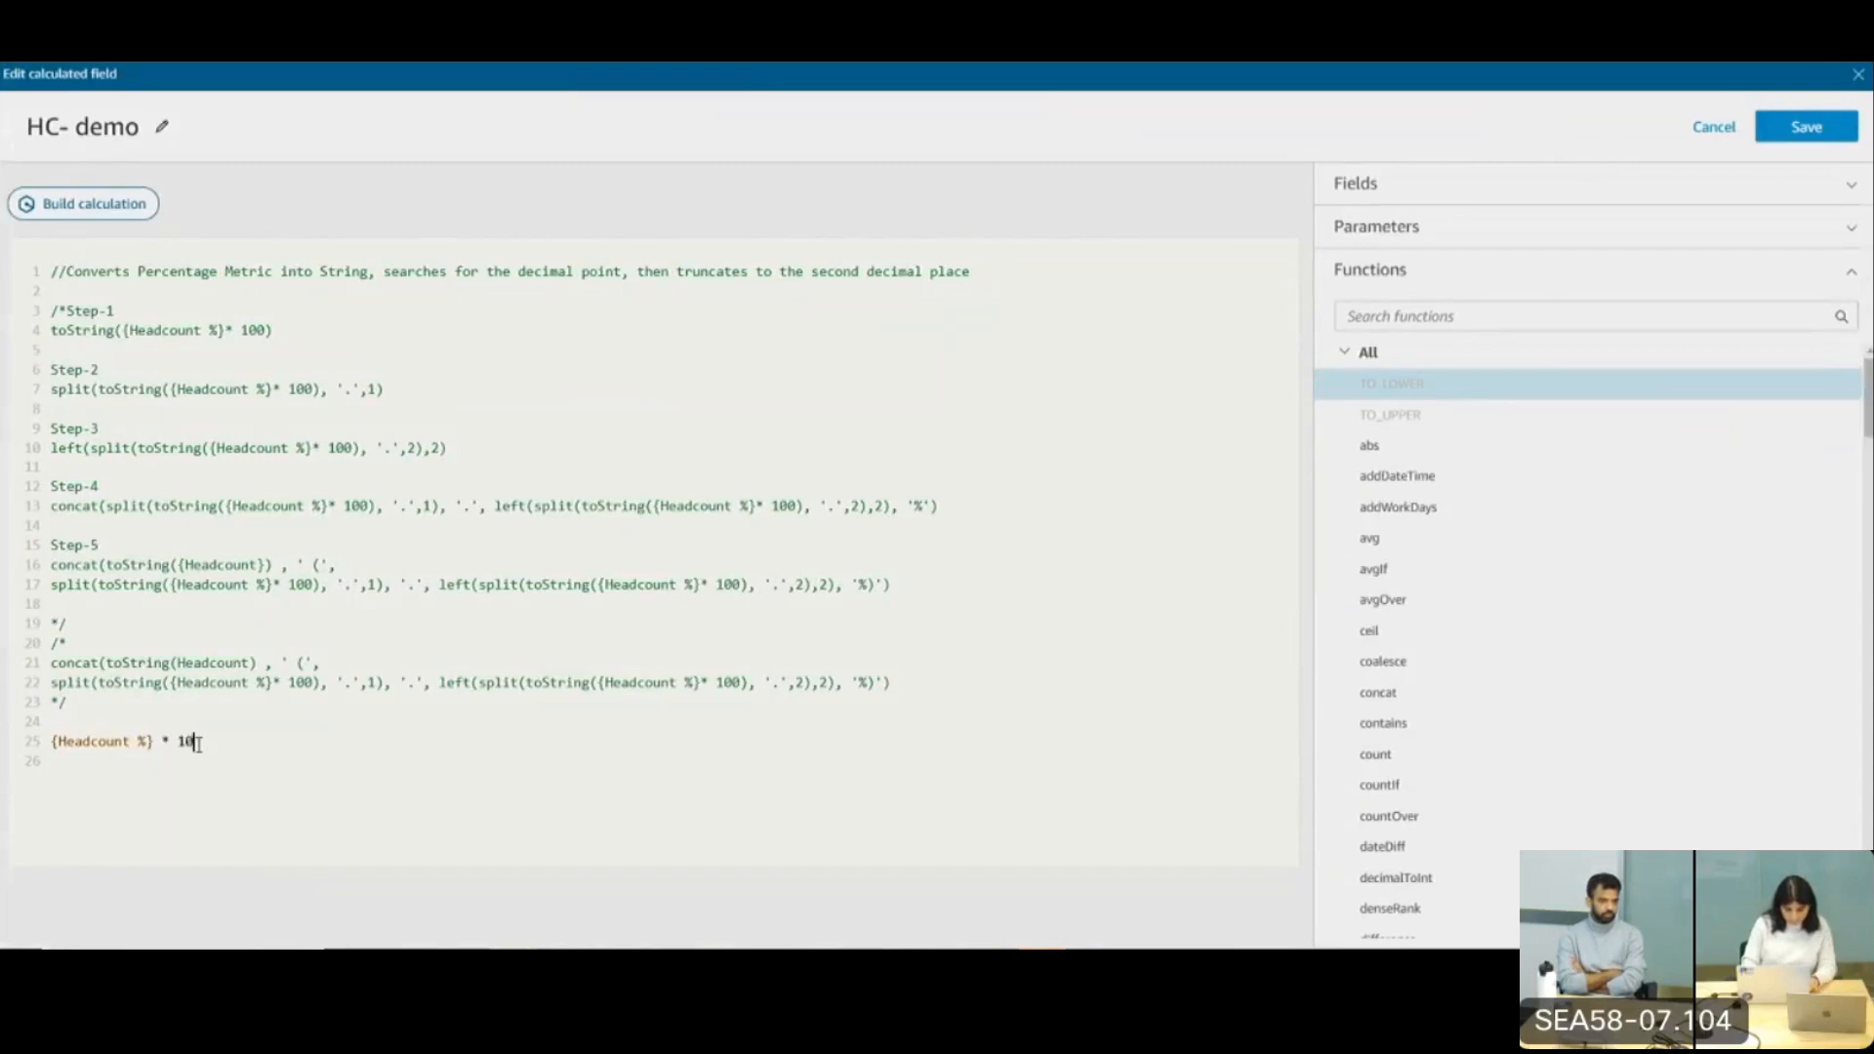
pyautogui.write('0')
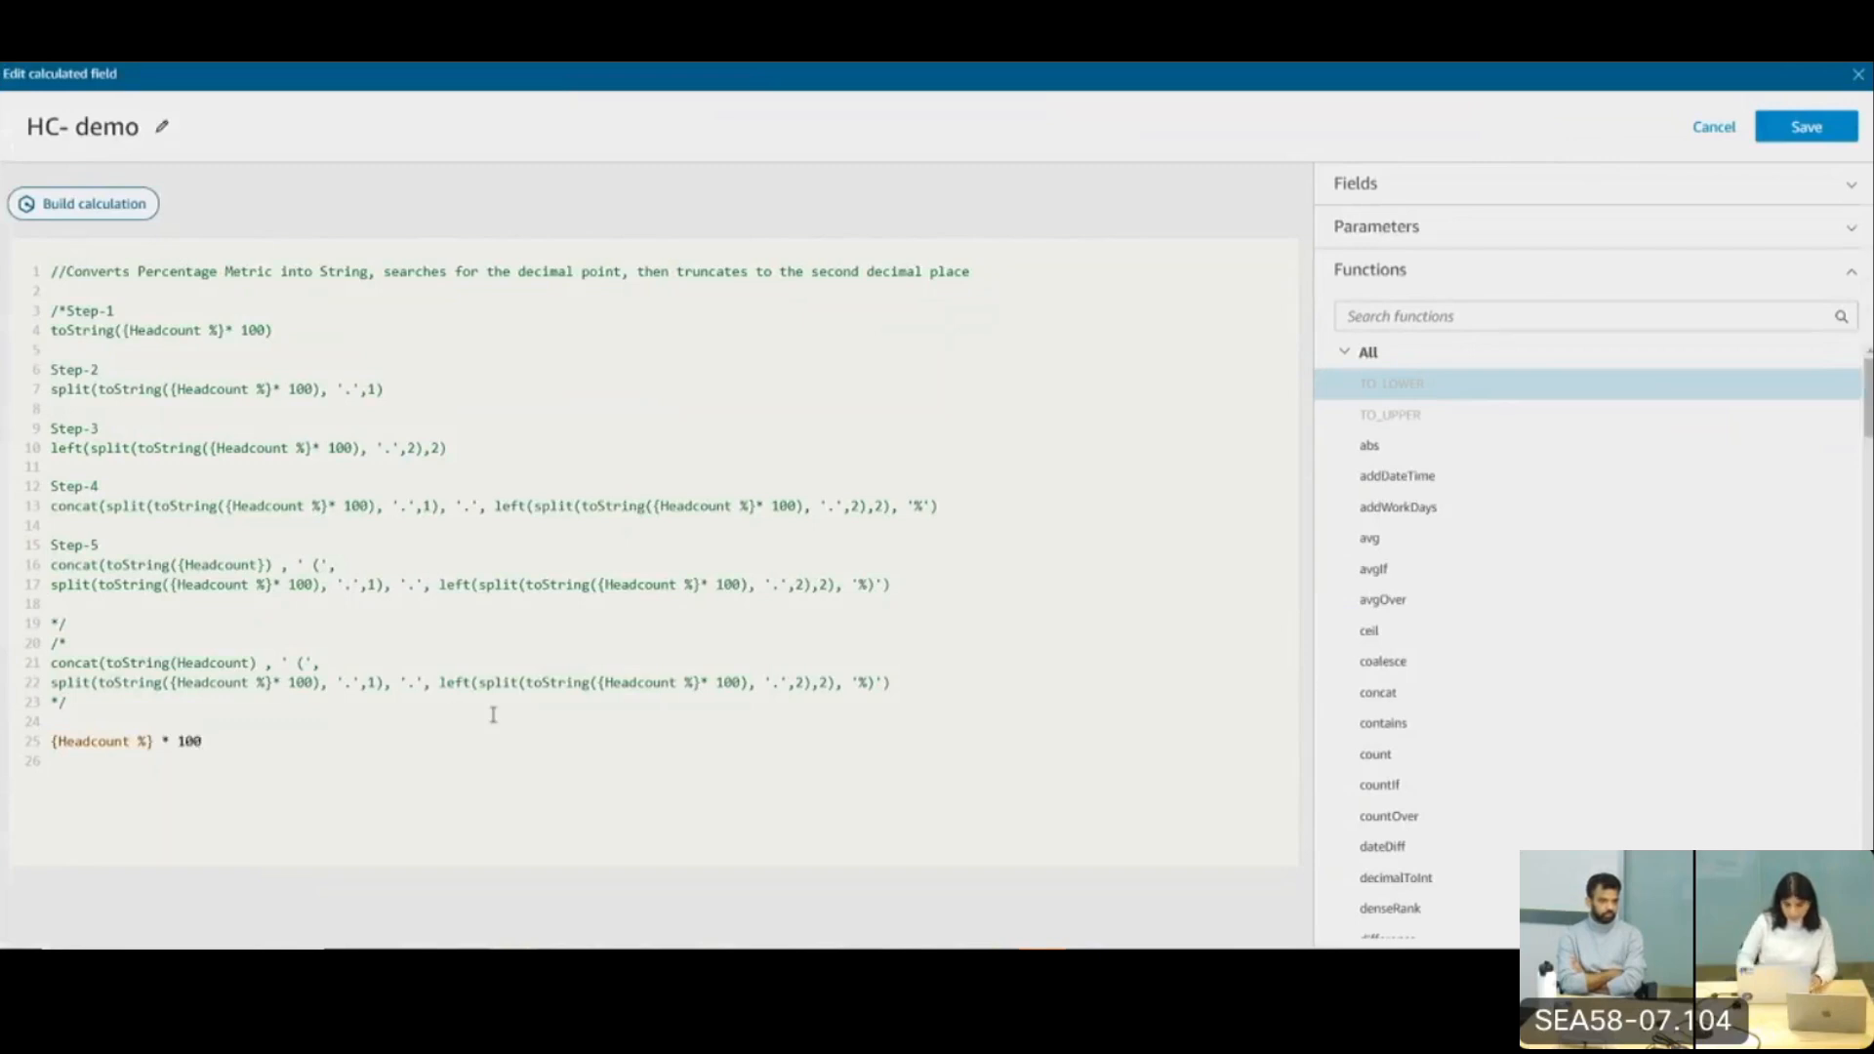
pyautogui.click(1806, 127)
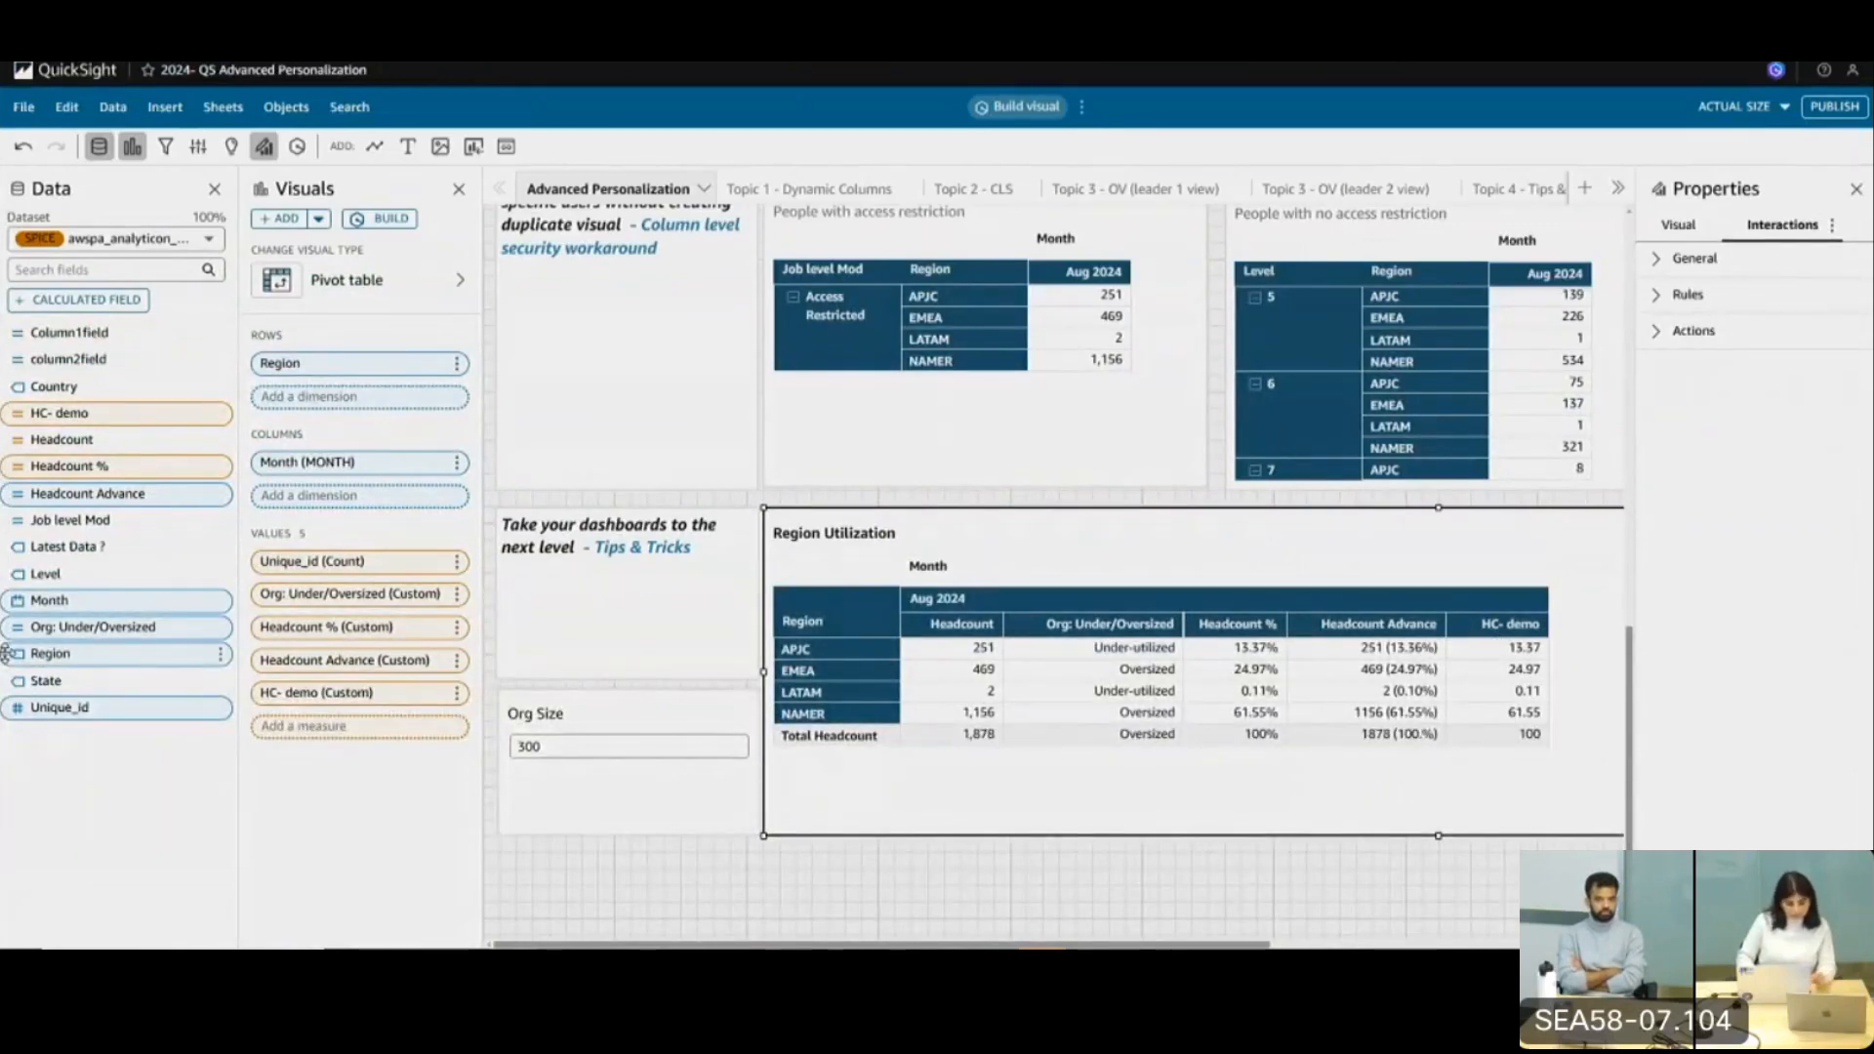
# Open the HC- demo calculated field for editing and place the cursor at the start of its active expression
pyautogui.click(219, 419)
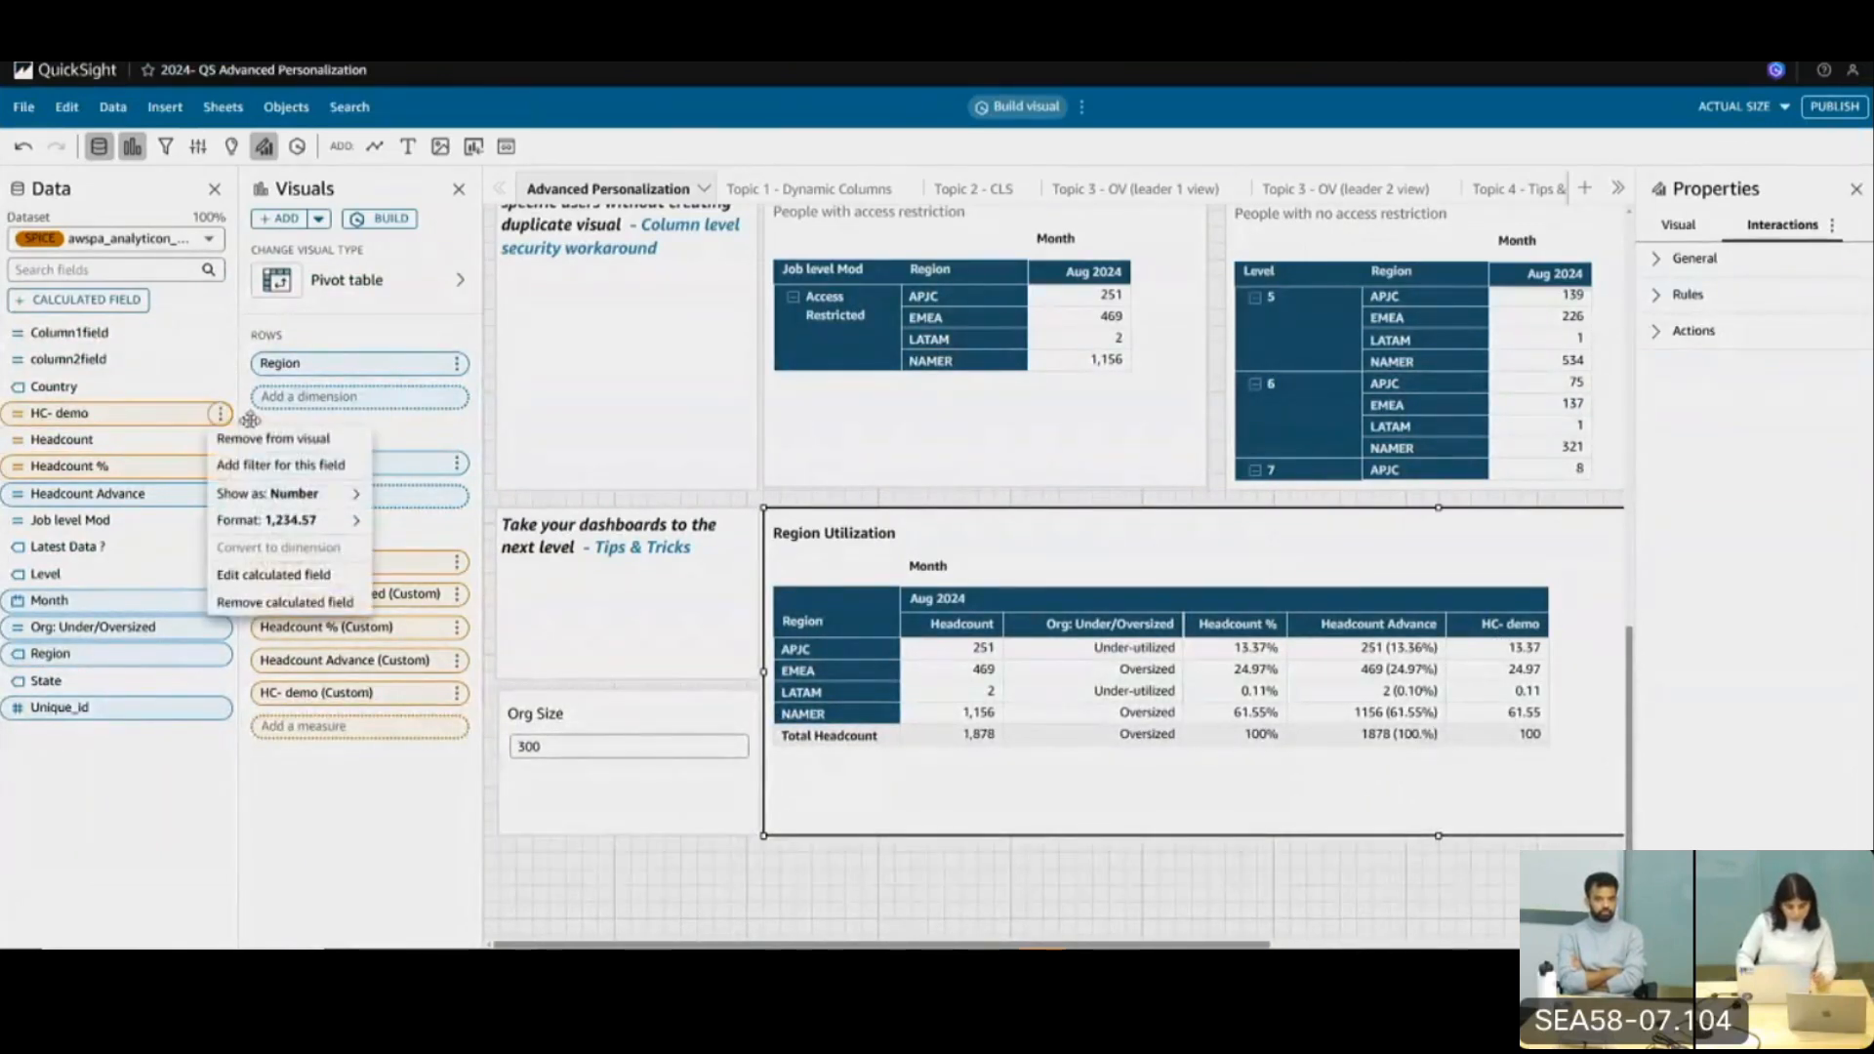
pyautogui.click(290, 576)
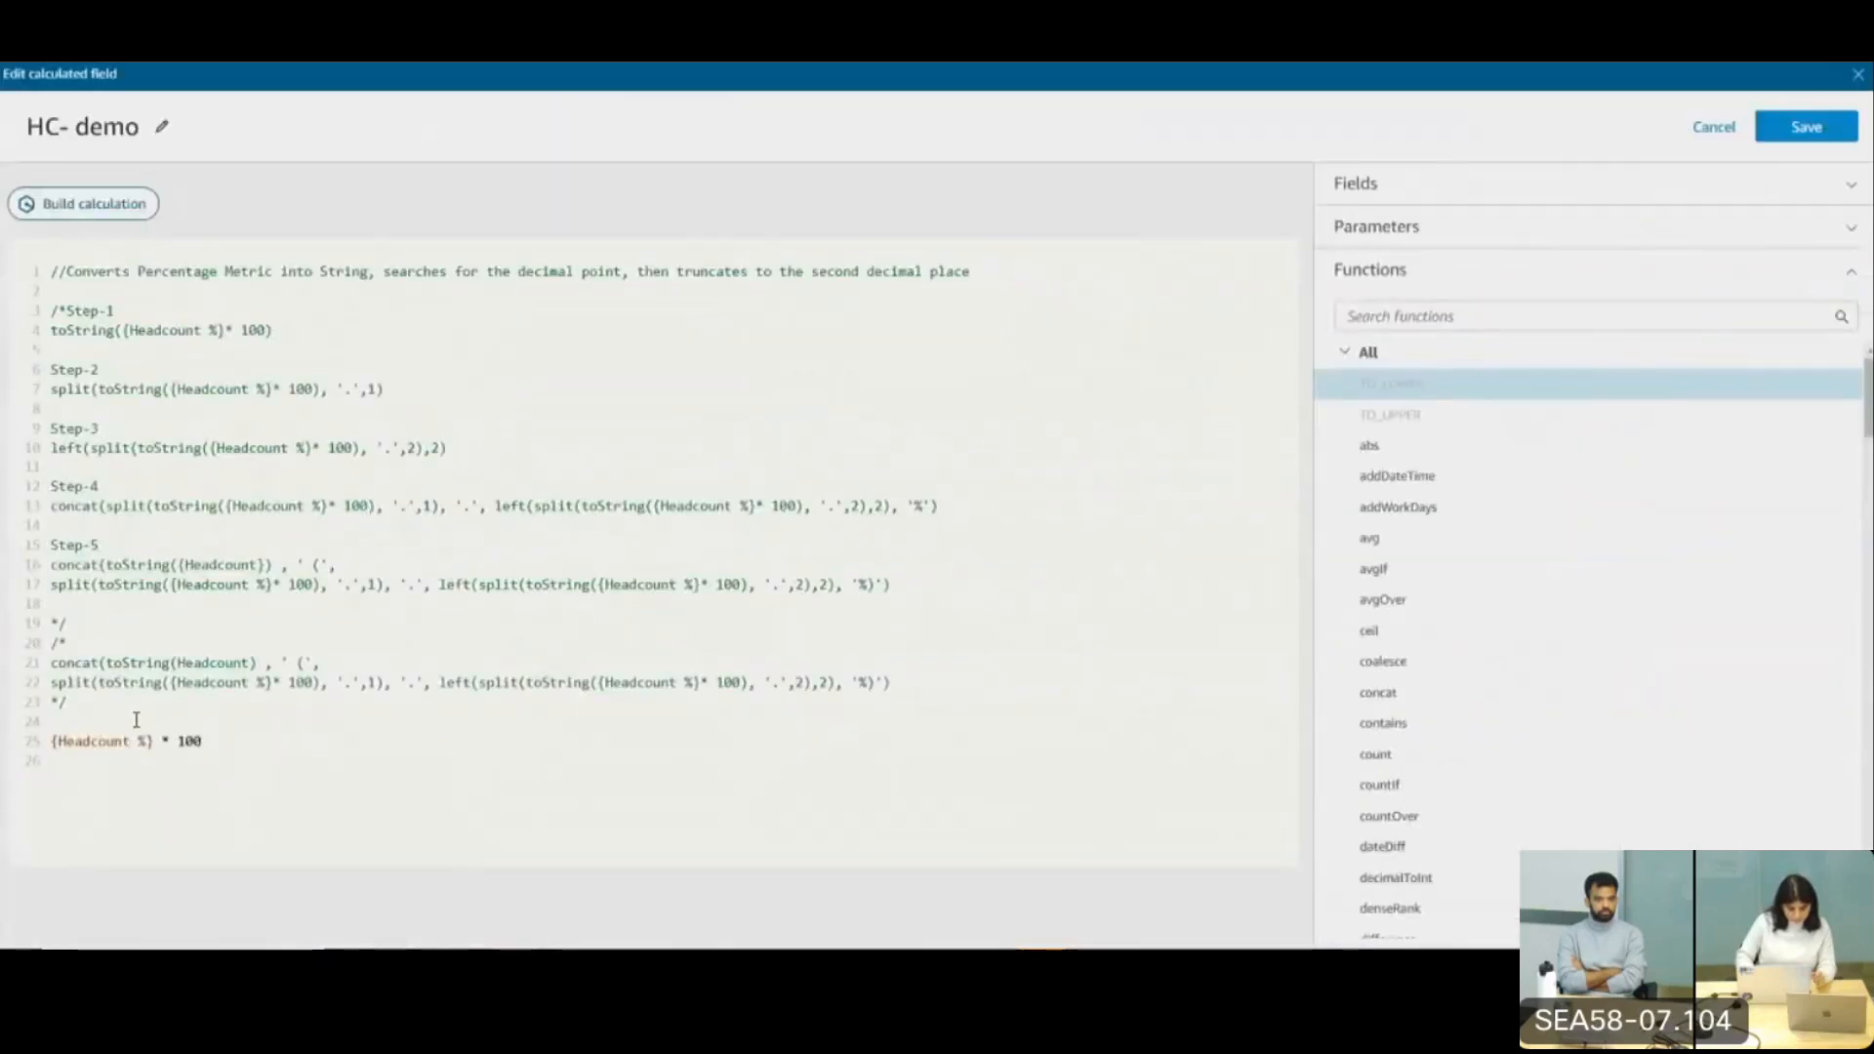
pyautogui.click(137, 719)
pyautogui.press('Down')
pyautogui.write('To')
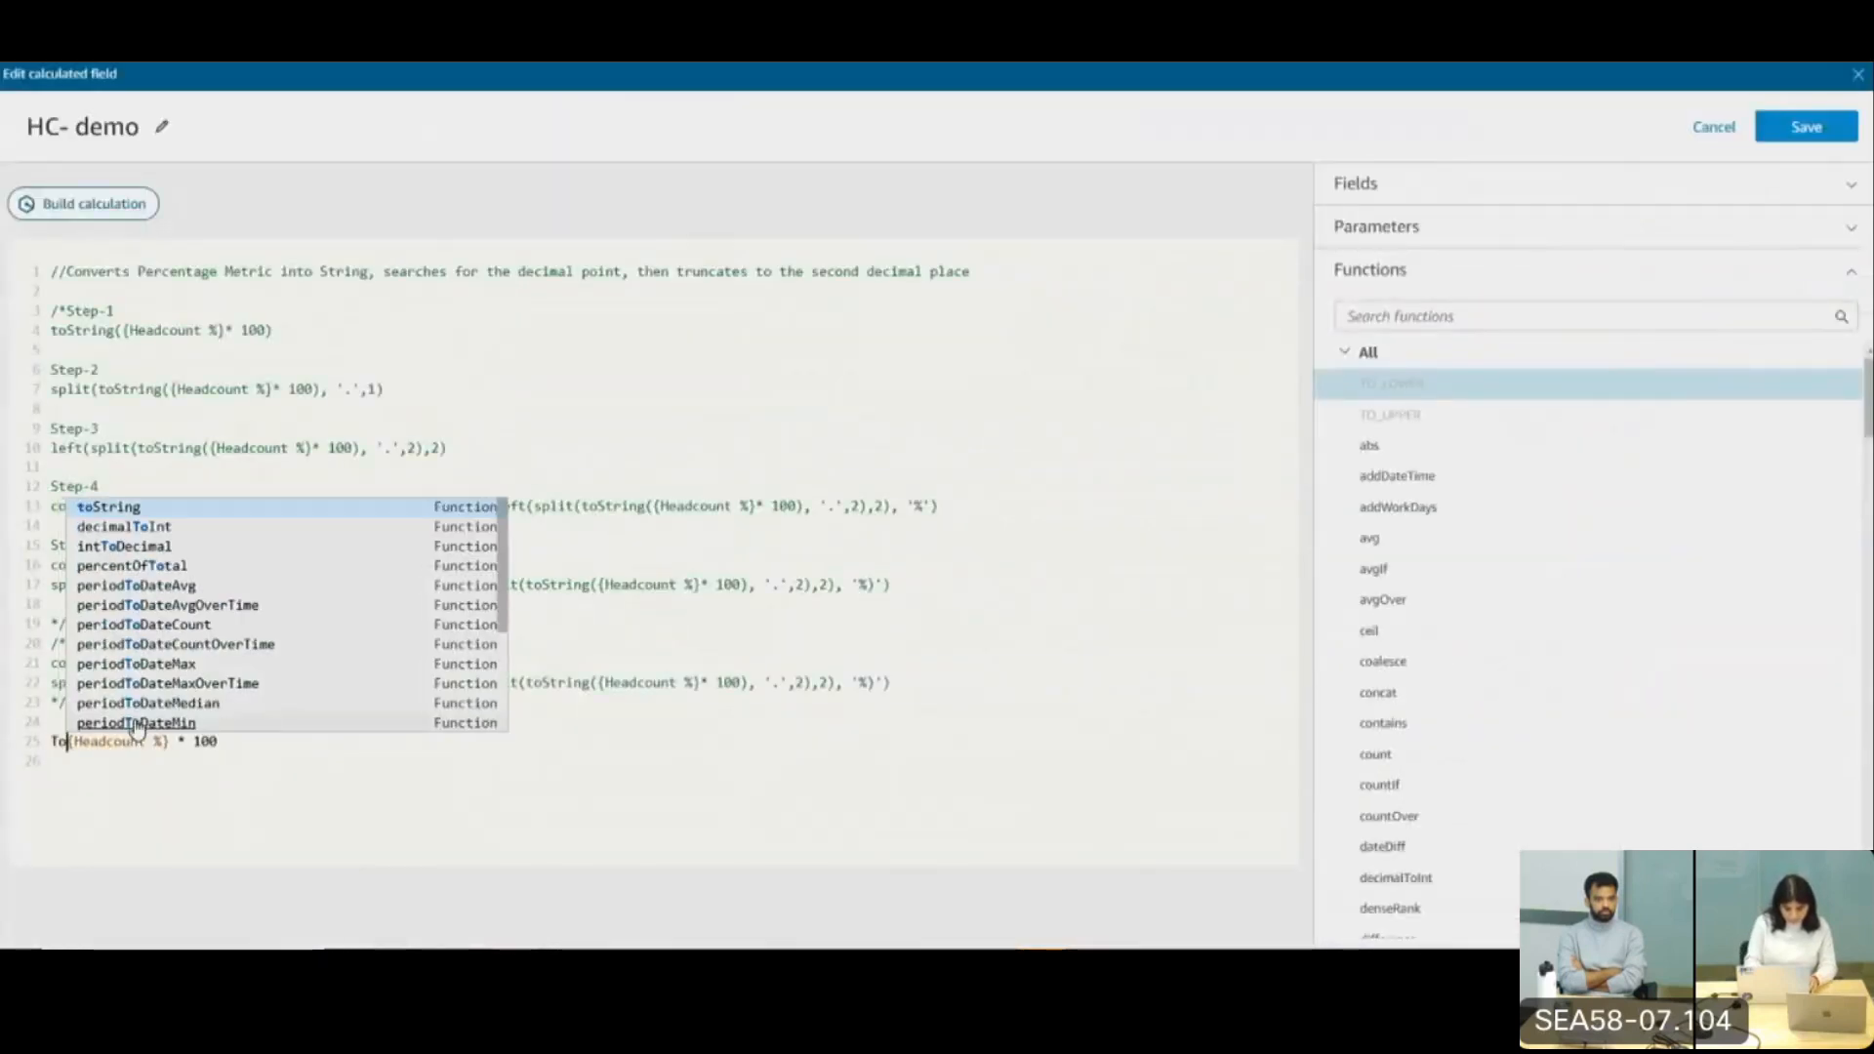
pyautogui.write('Atr')
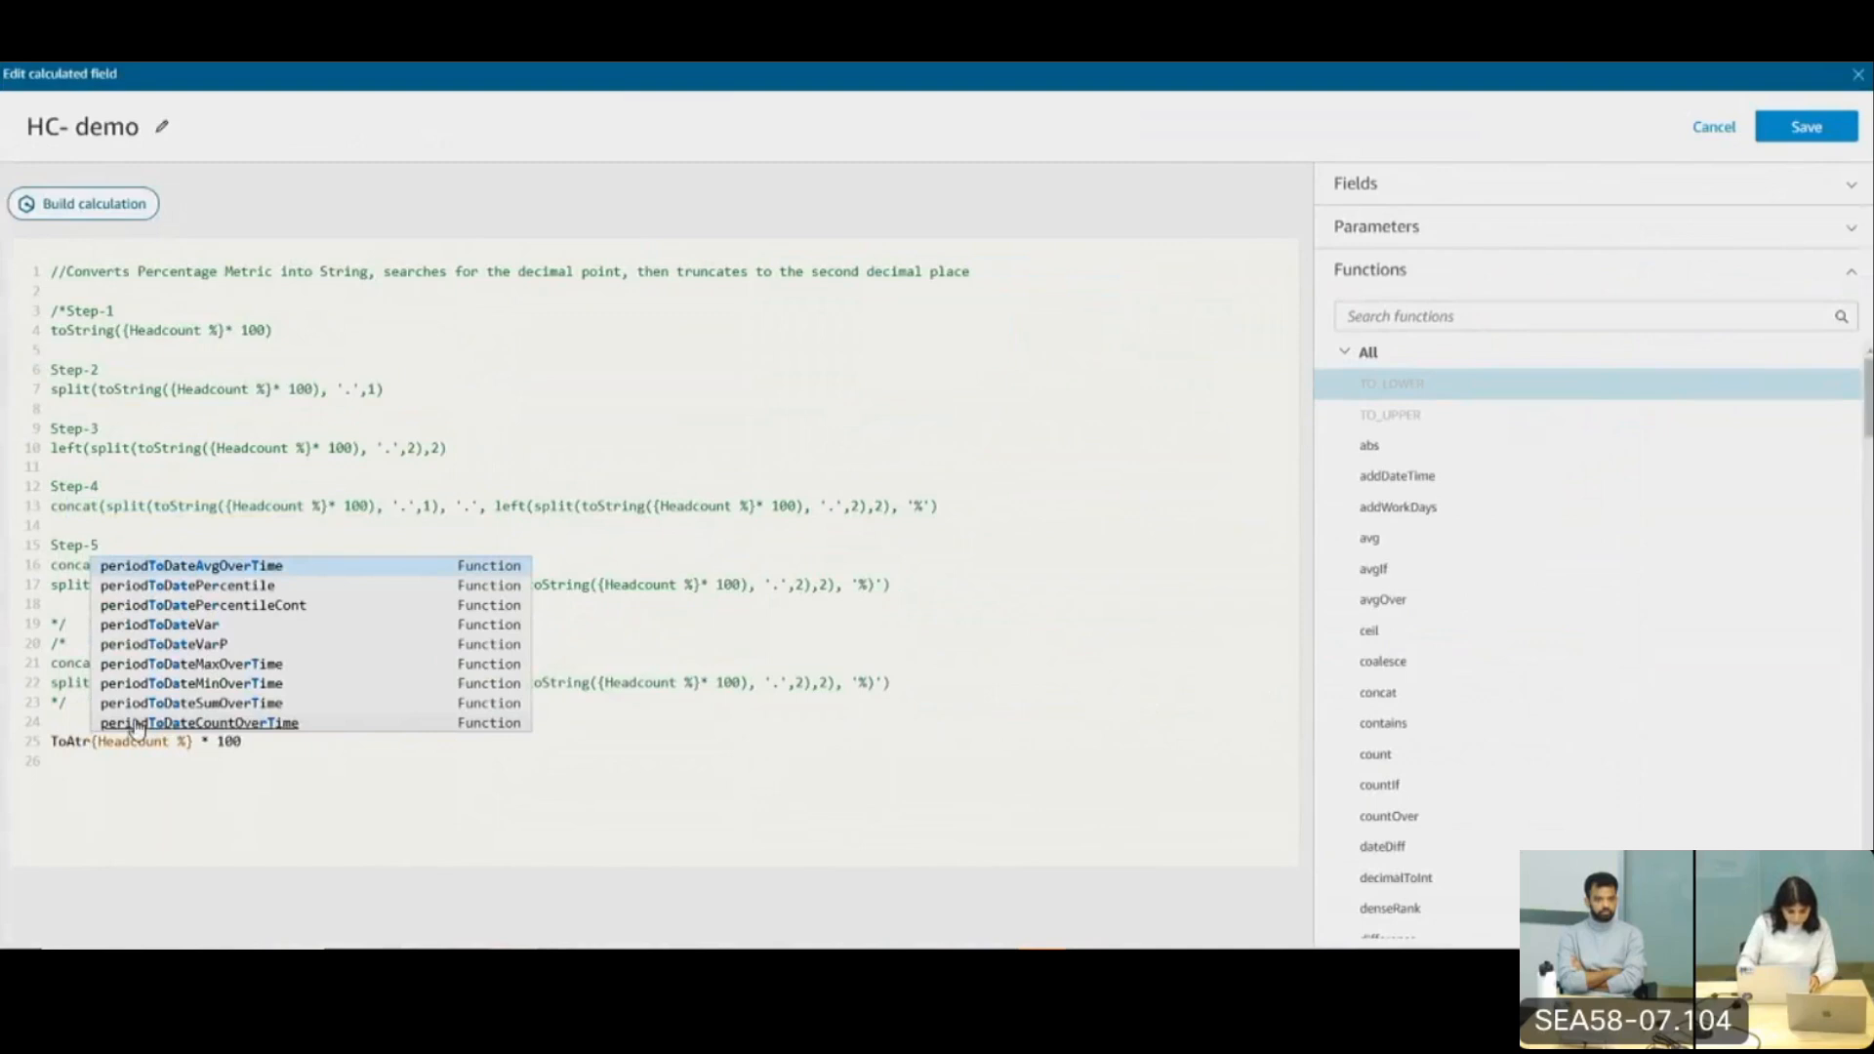
pyautogui.press('BackSpace')
pyautogui.press('BackSpace')
pyautogui.press('BackSpace')
pyautogui.press('BackSpace')
pyautogui.press('BackSpace')
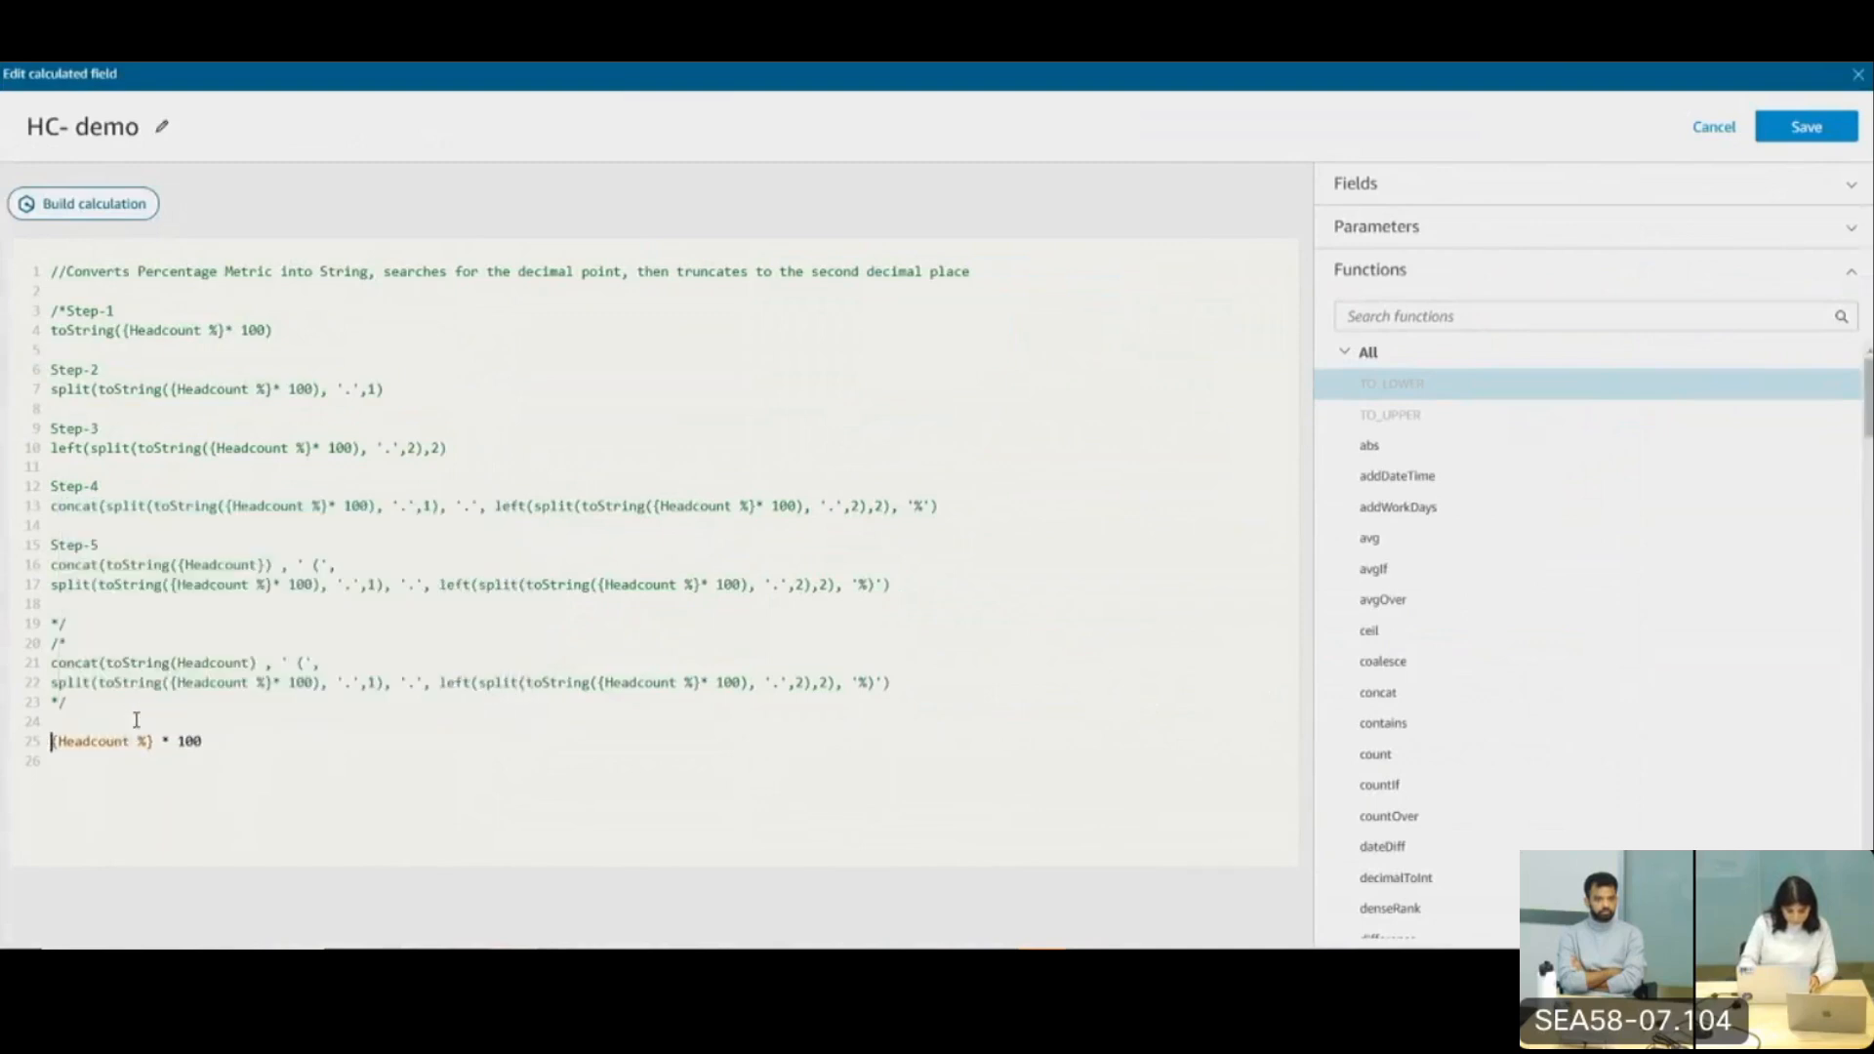
# Wrap the active expression in the string conversion, making it toString({Headcount %} * 100), and save the field
pyautogui.write('tots')
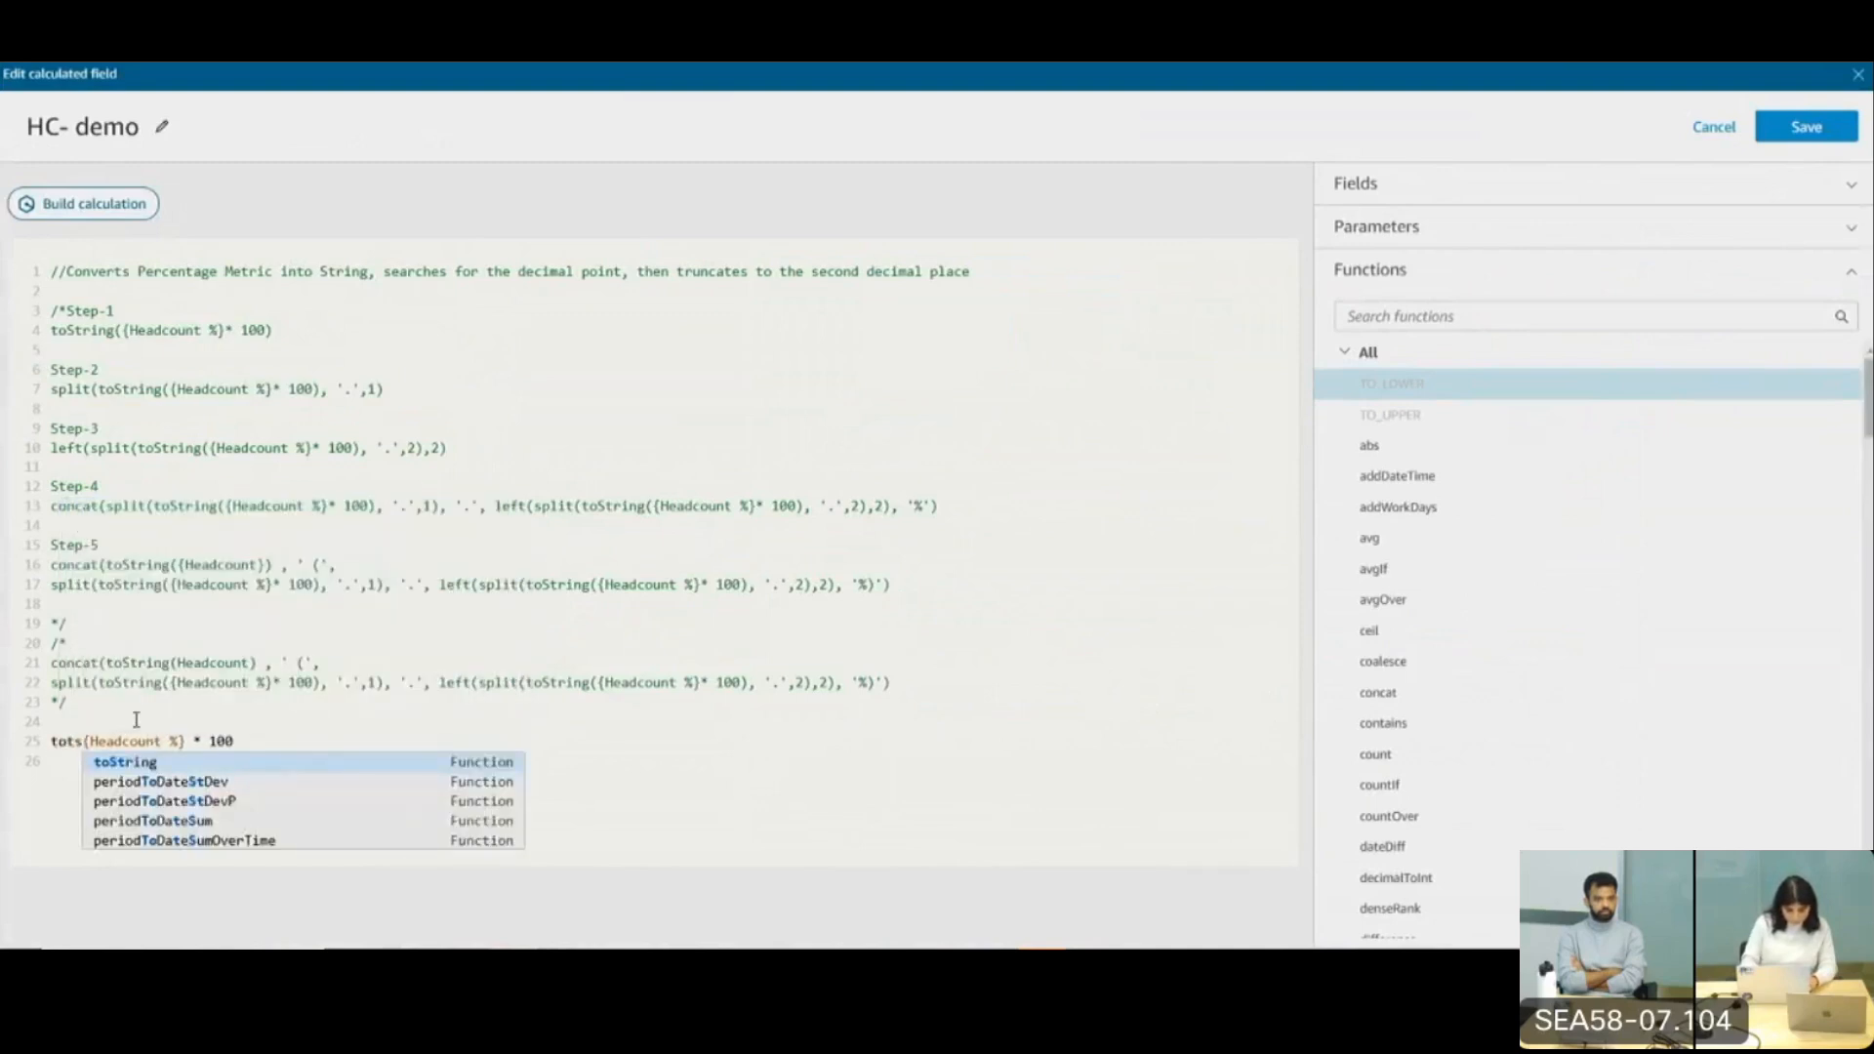
pyautogui.press('Return')
pyautogui.write('(')
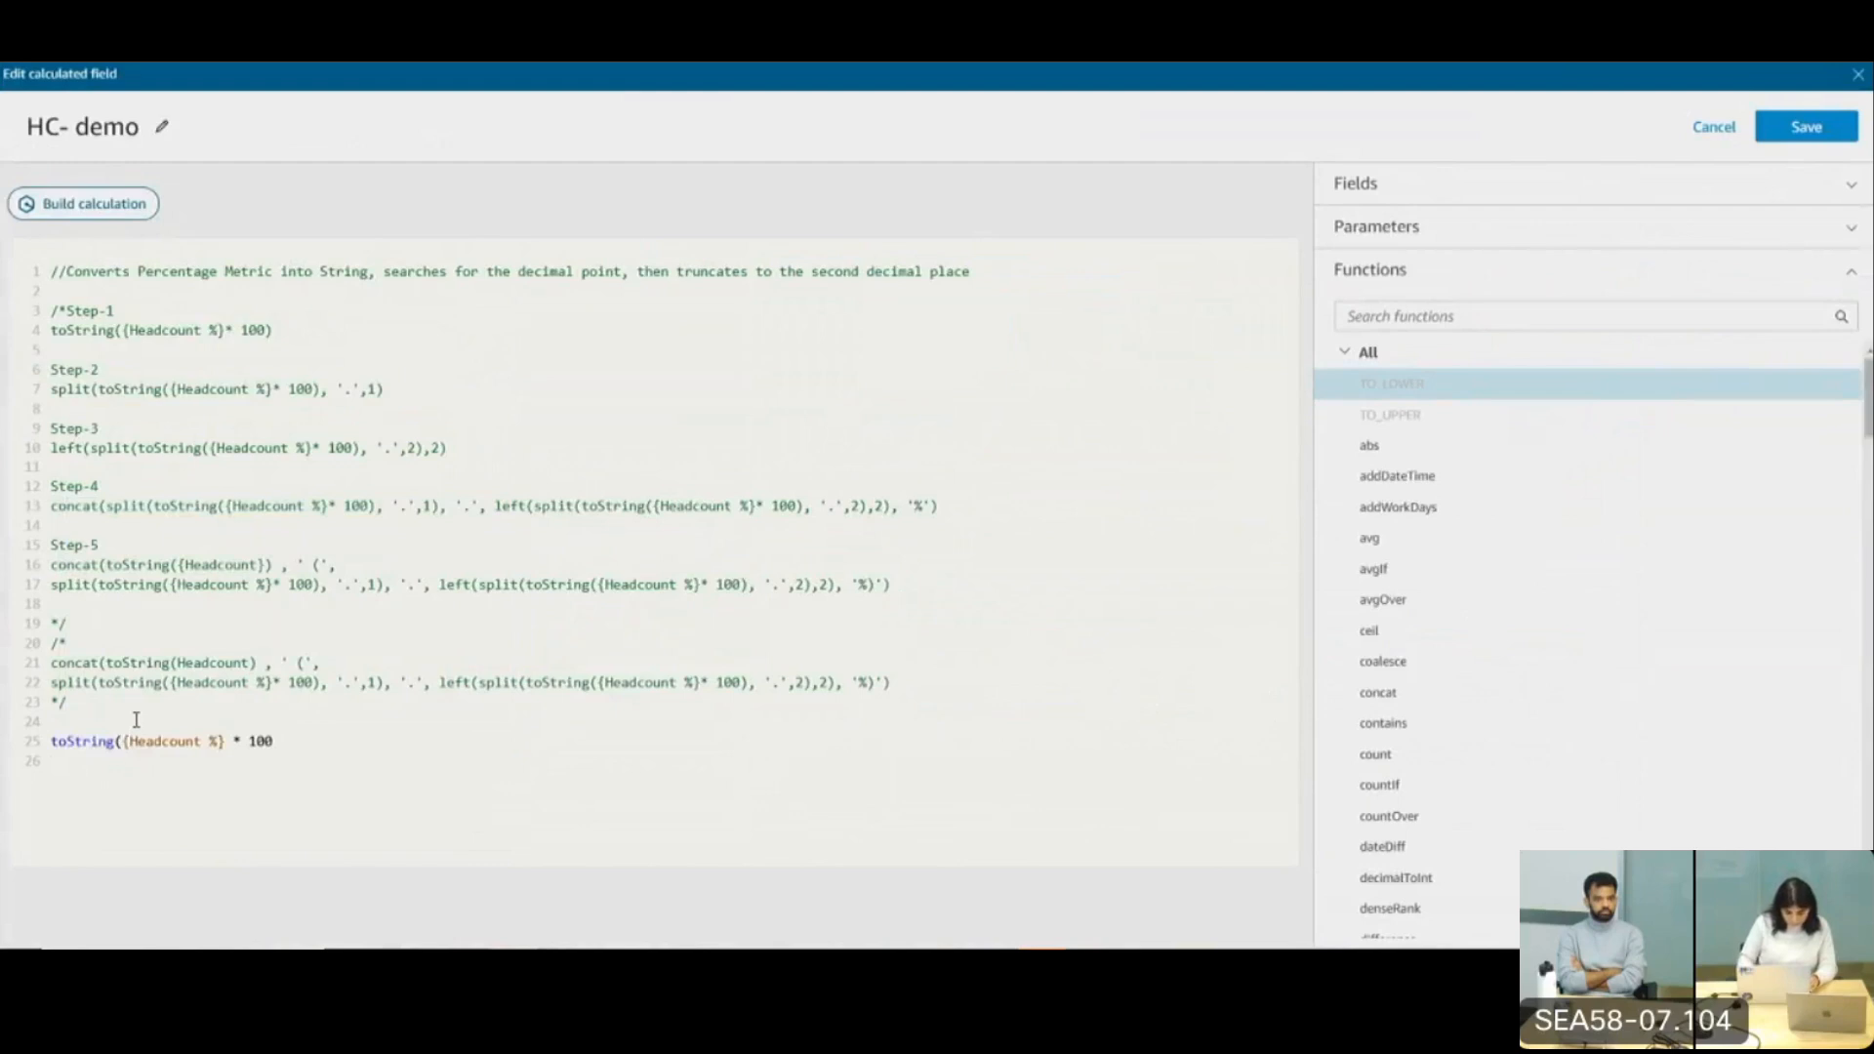
pyautogui.click(318, 744)
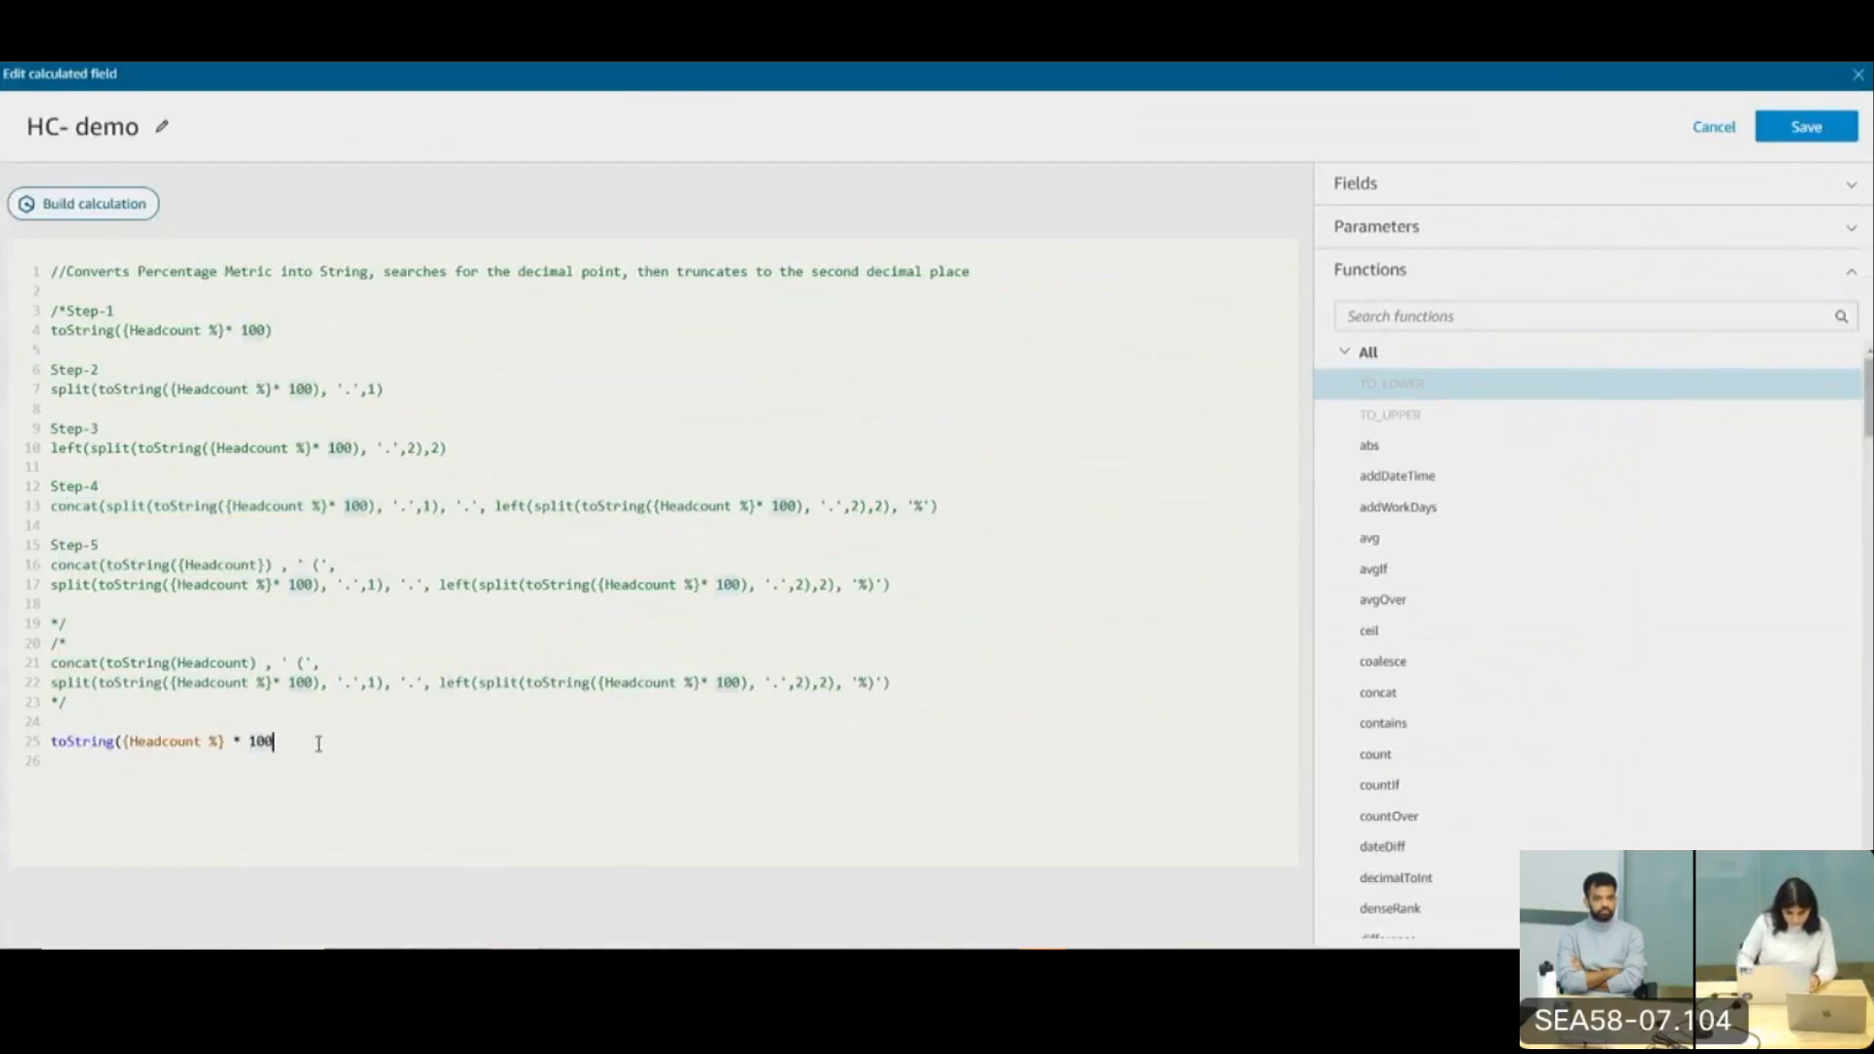
pyautogui.write(')')
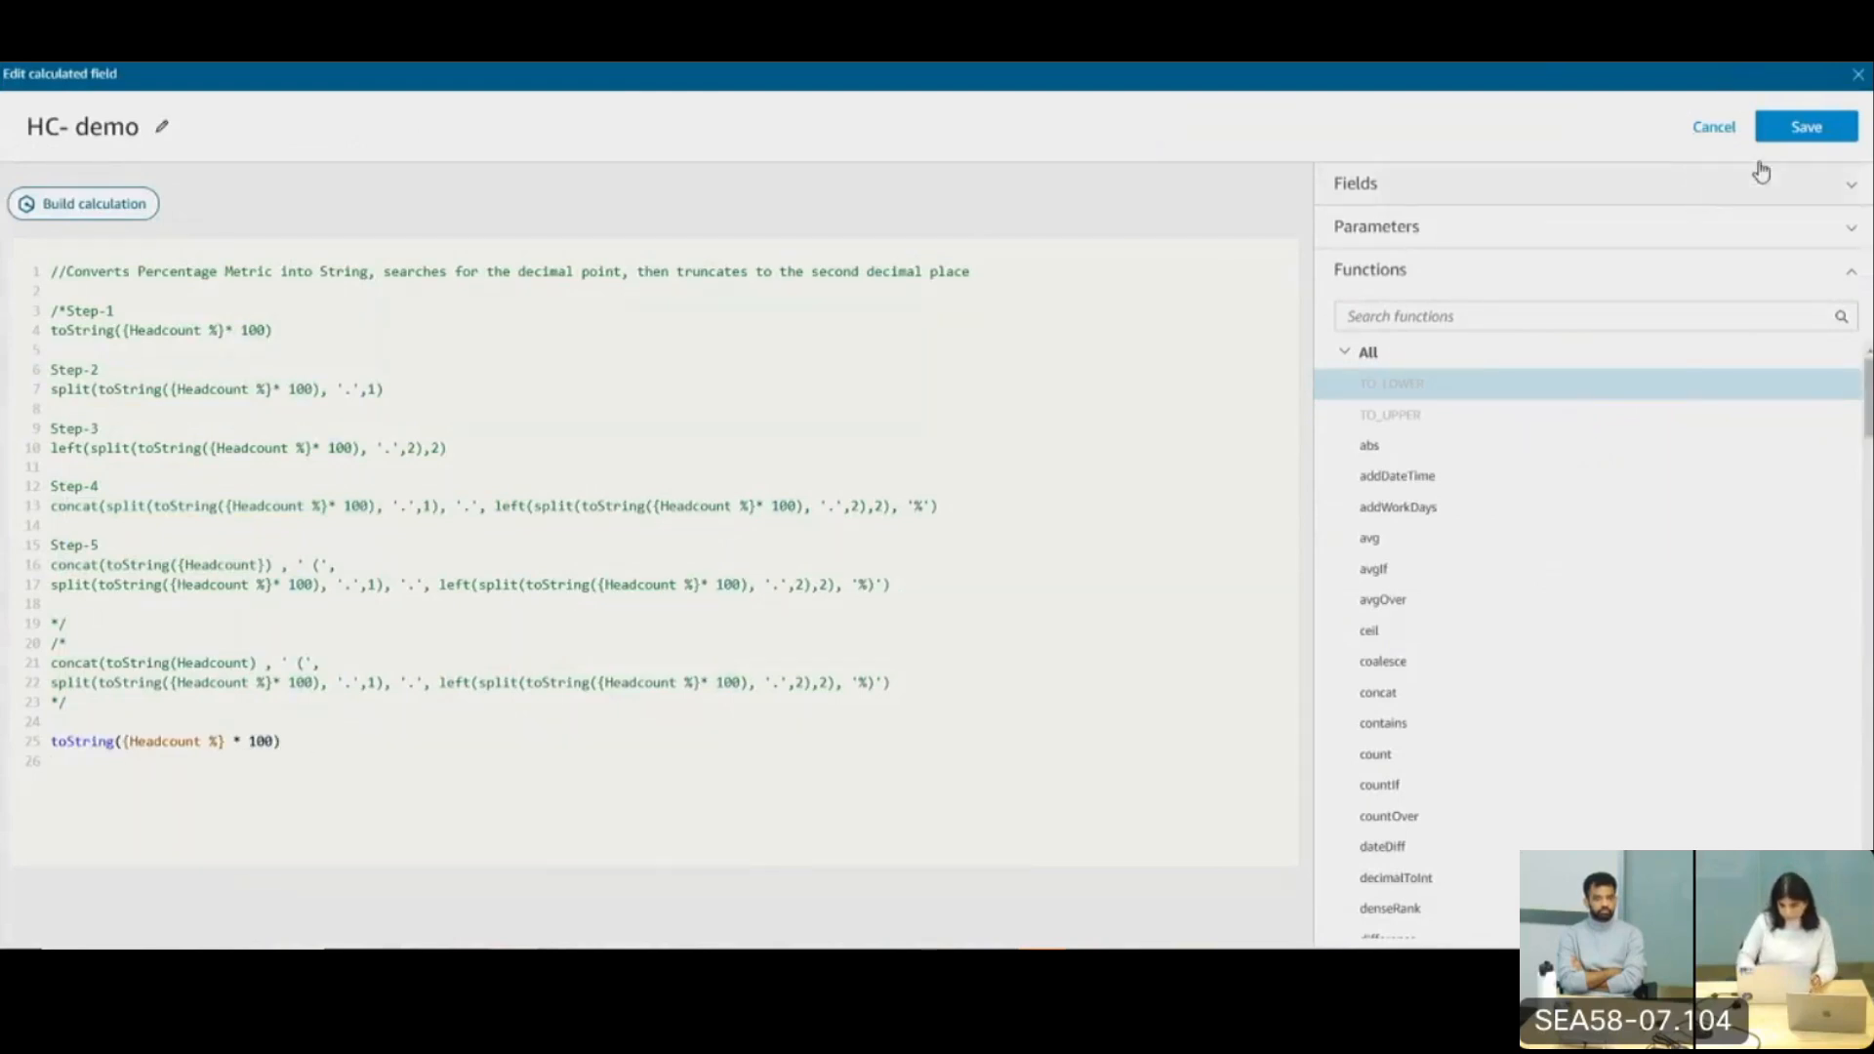
pyautogui.click(1806, 138)
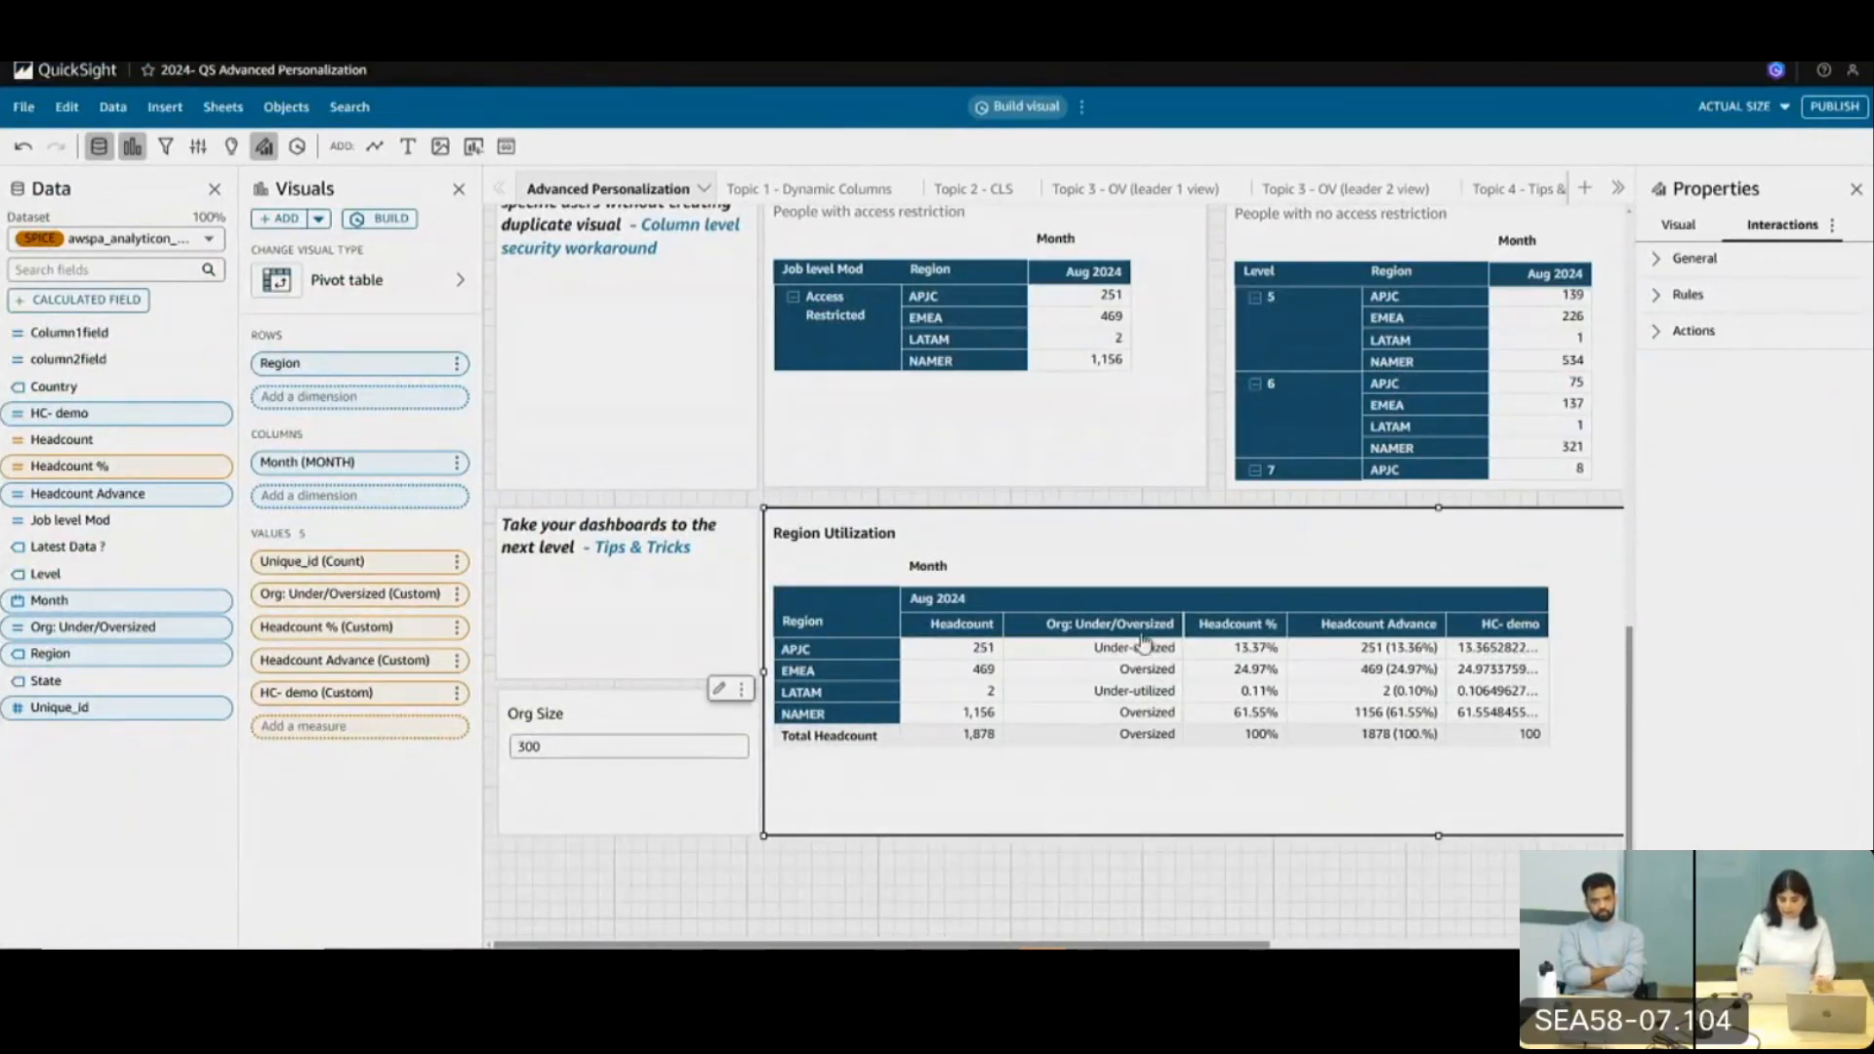
# Extend HC- demo's active expression to split(toString({Headcount %} * 100), '.',1) and save the field
pyautogui.click(221, 416)
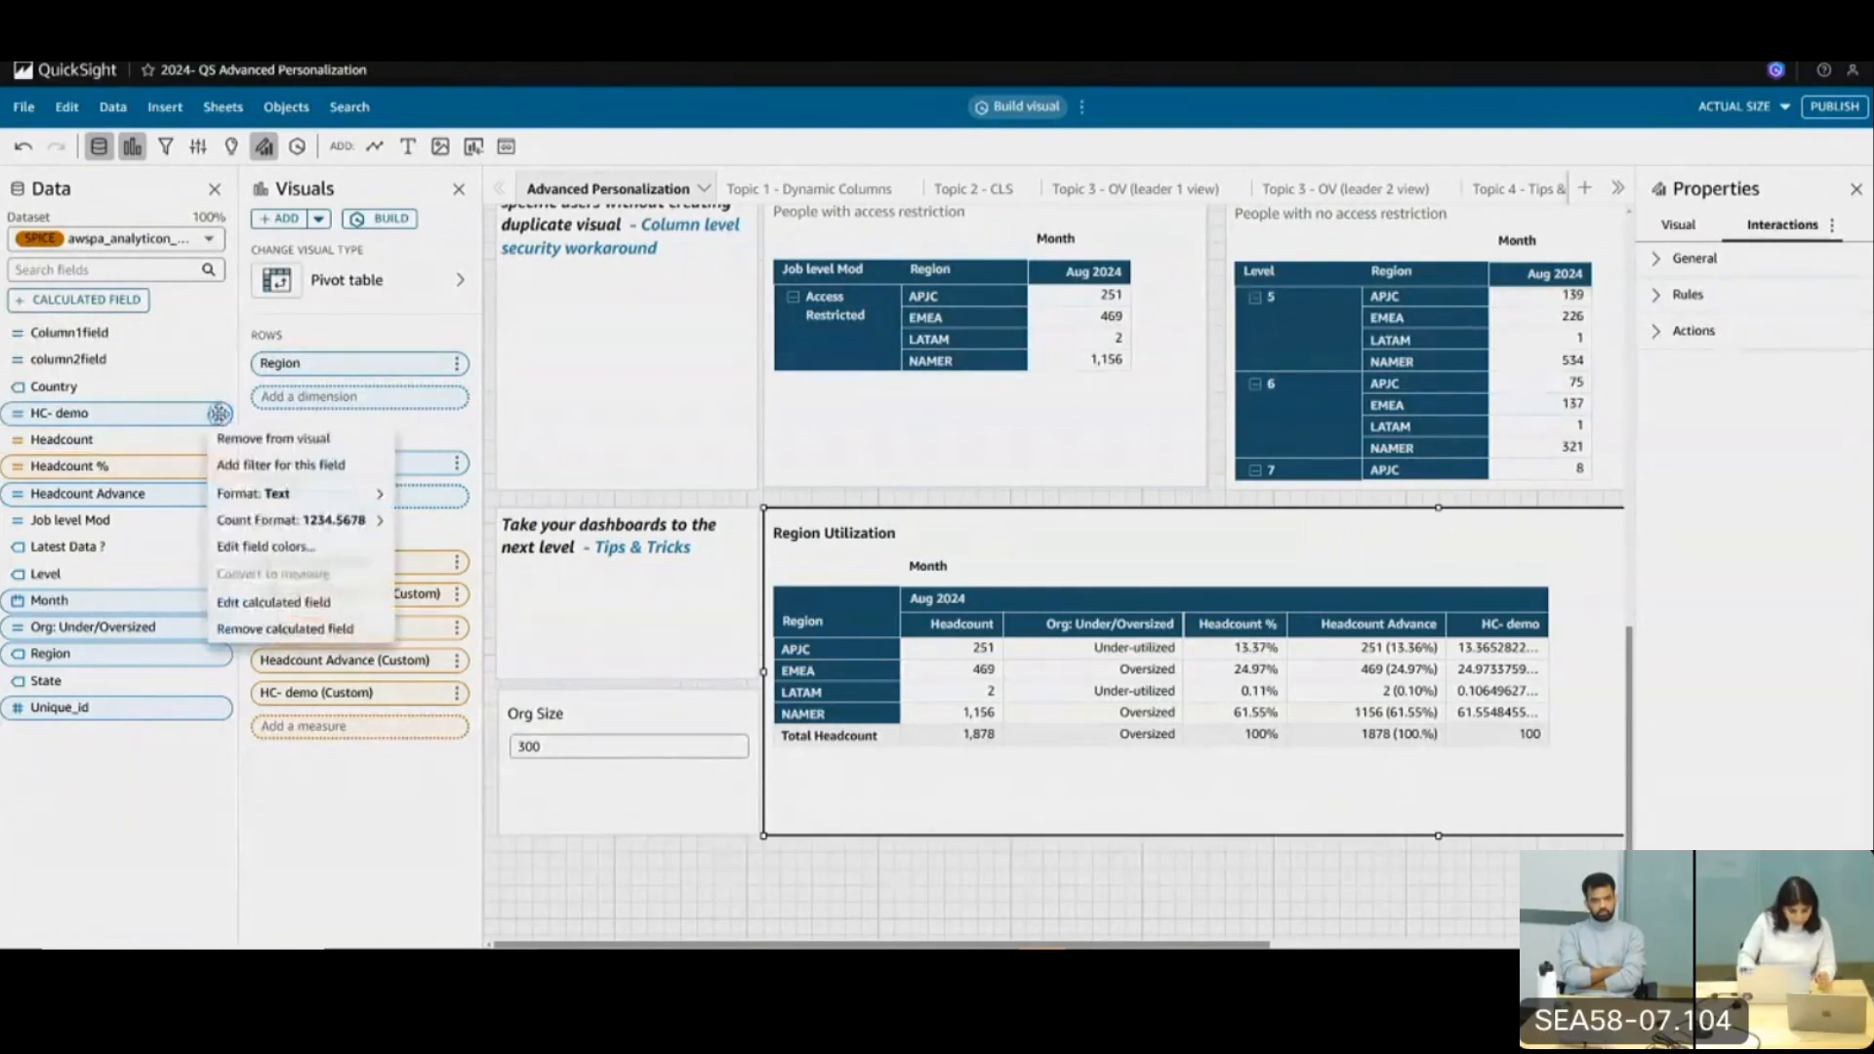
pyautogui.click(267, 608)
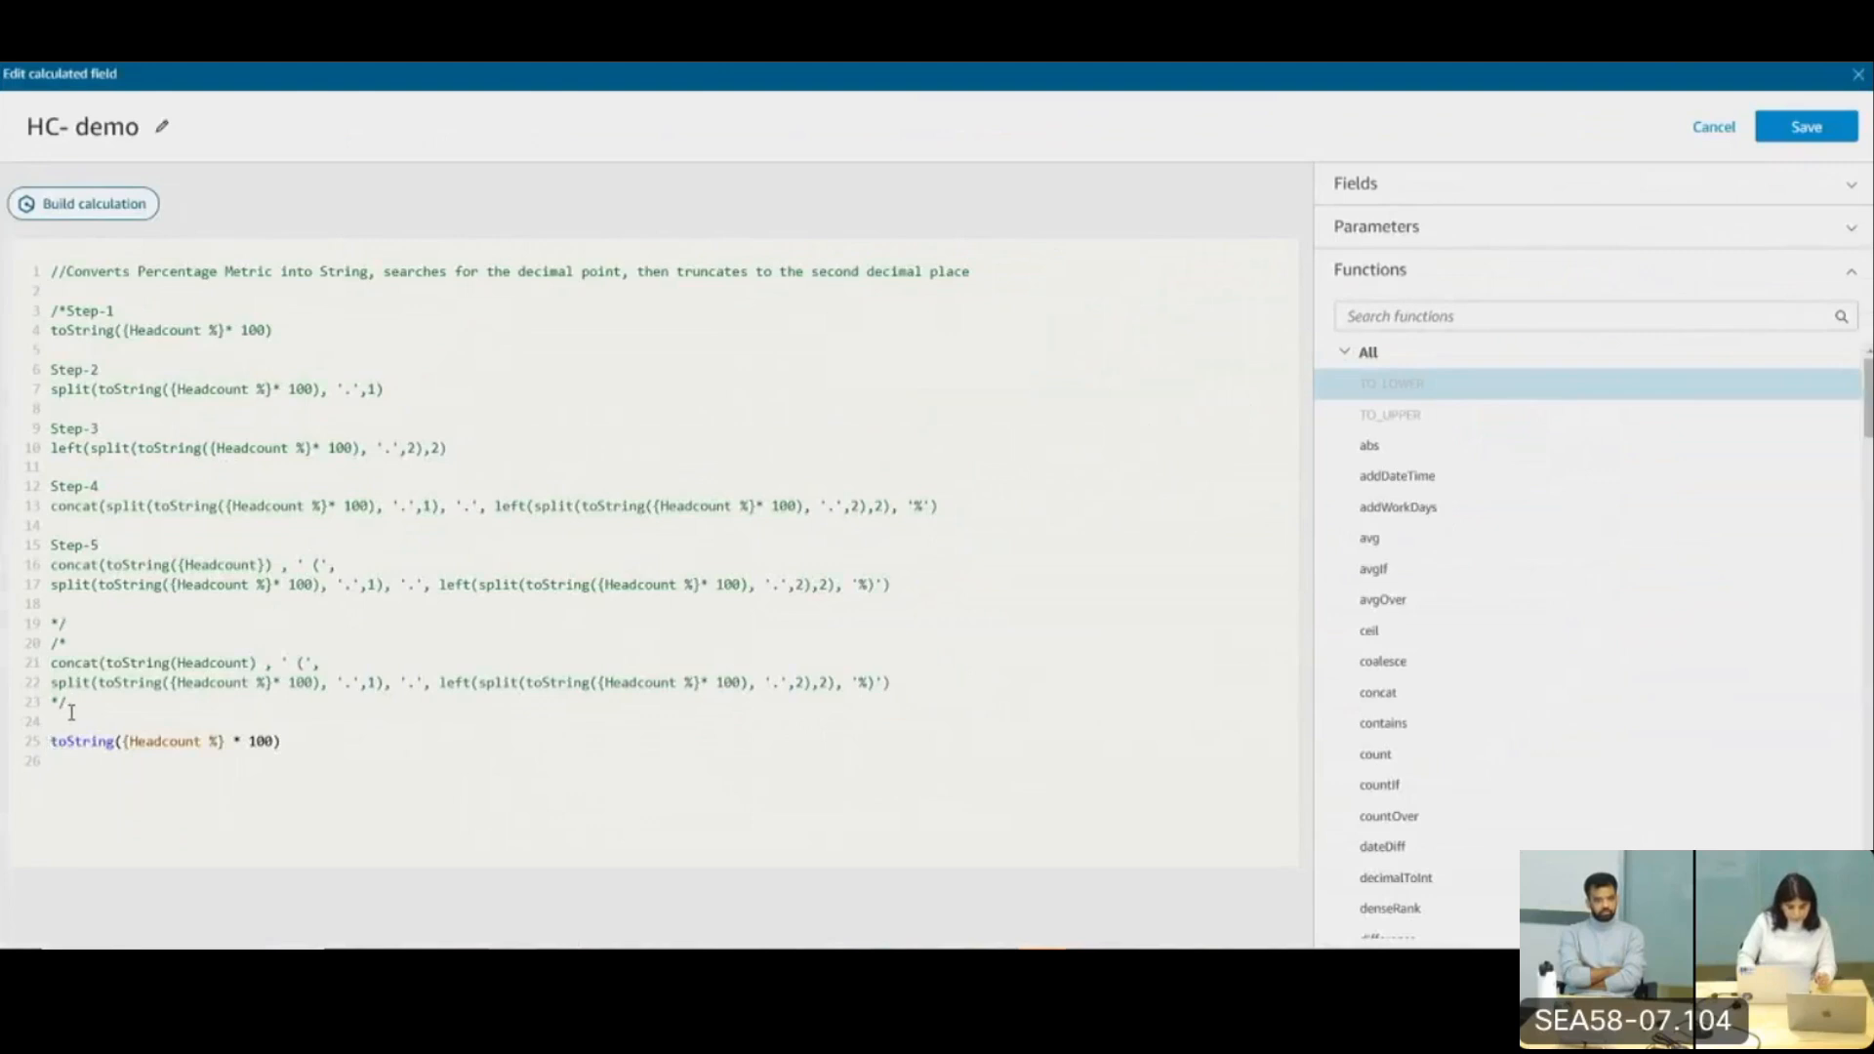
pyautogui.press('Down')
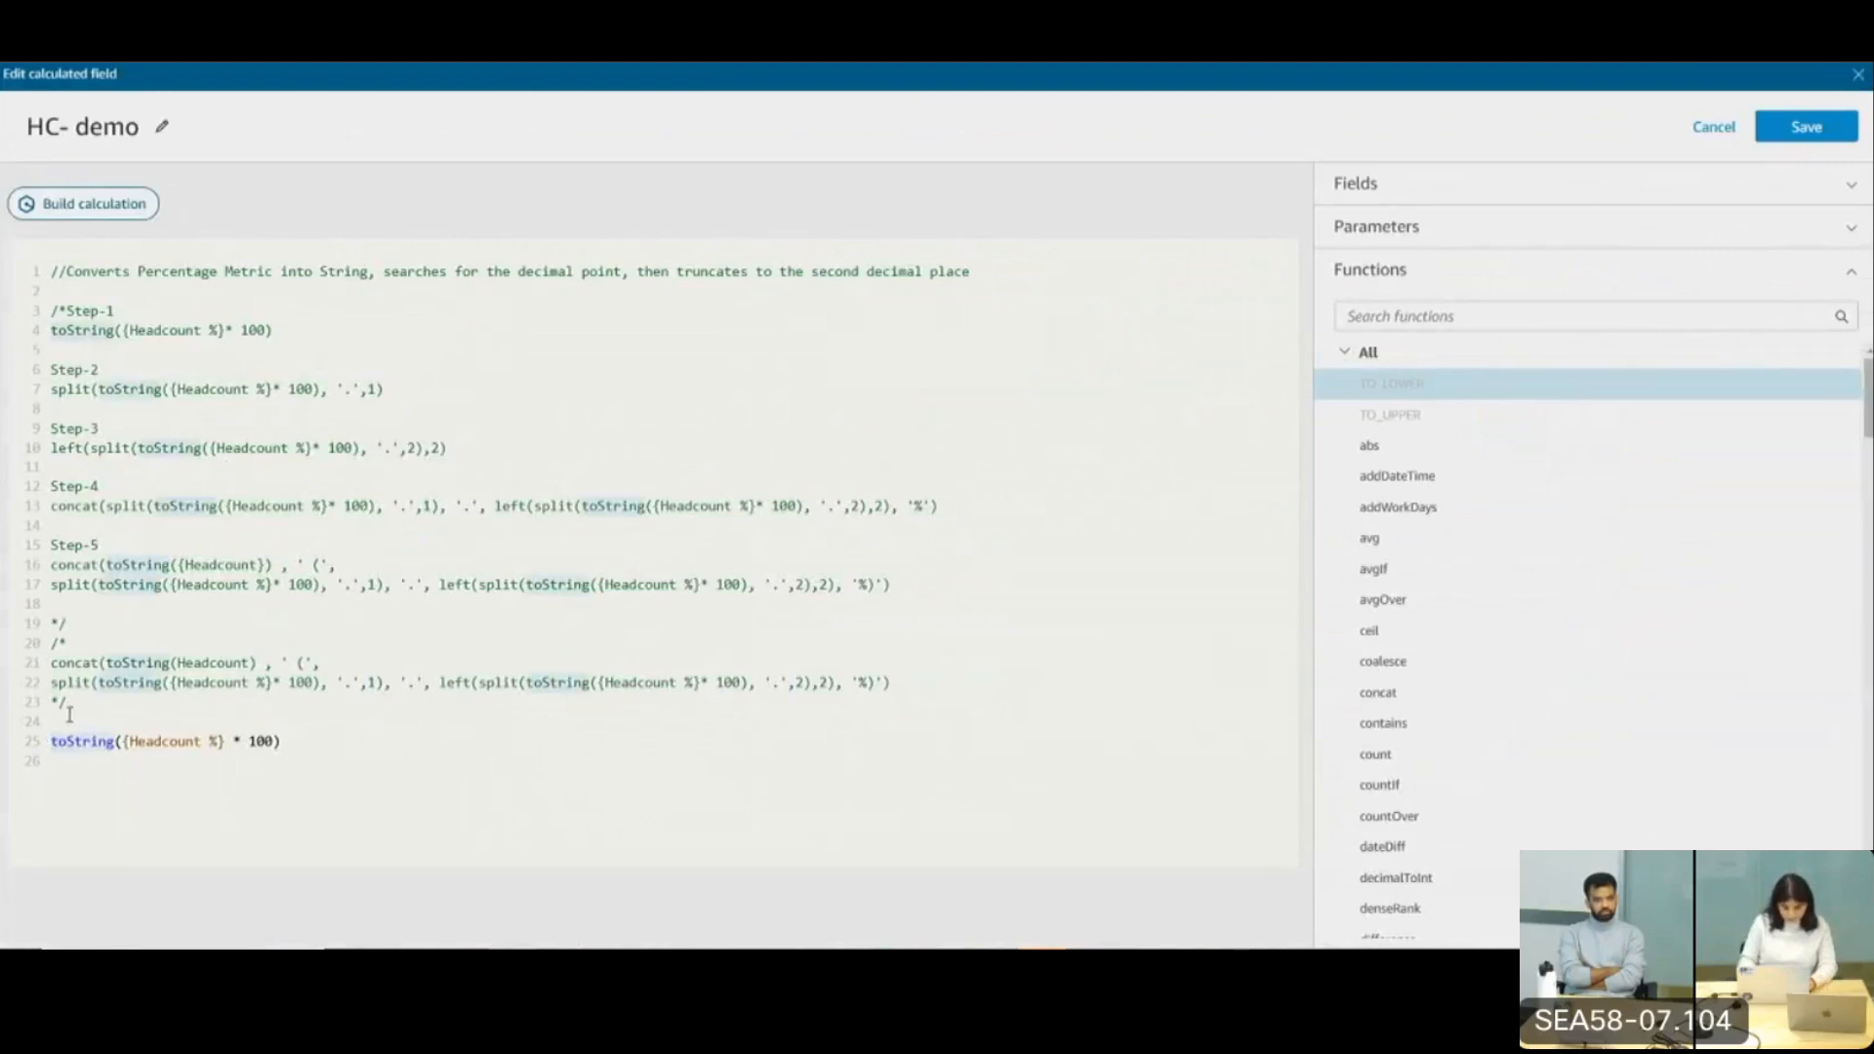
pyautogui.write('split')
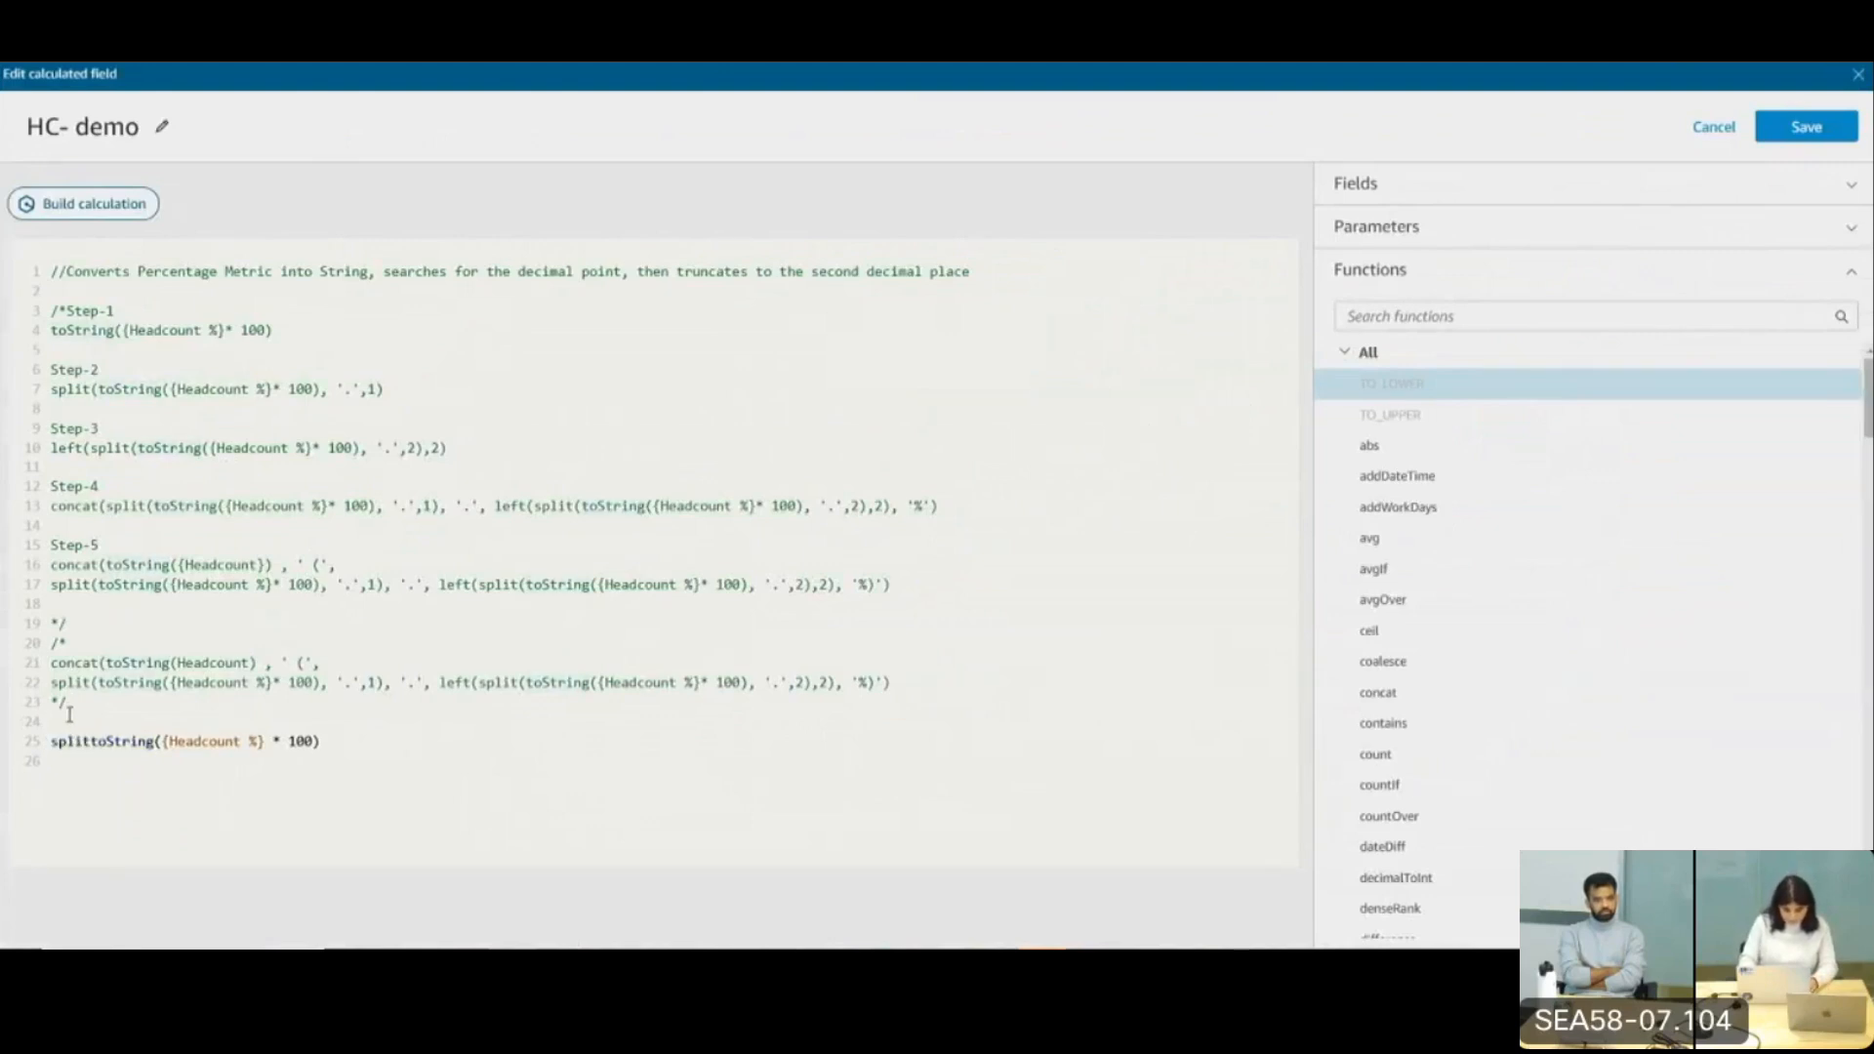
pyautogui.write('(')
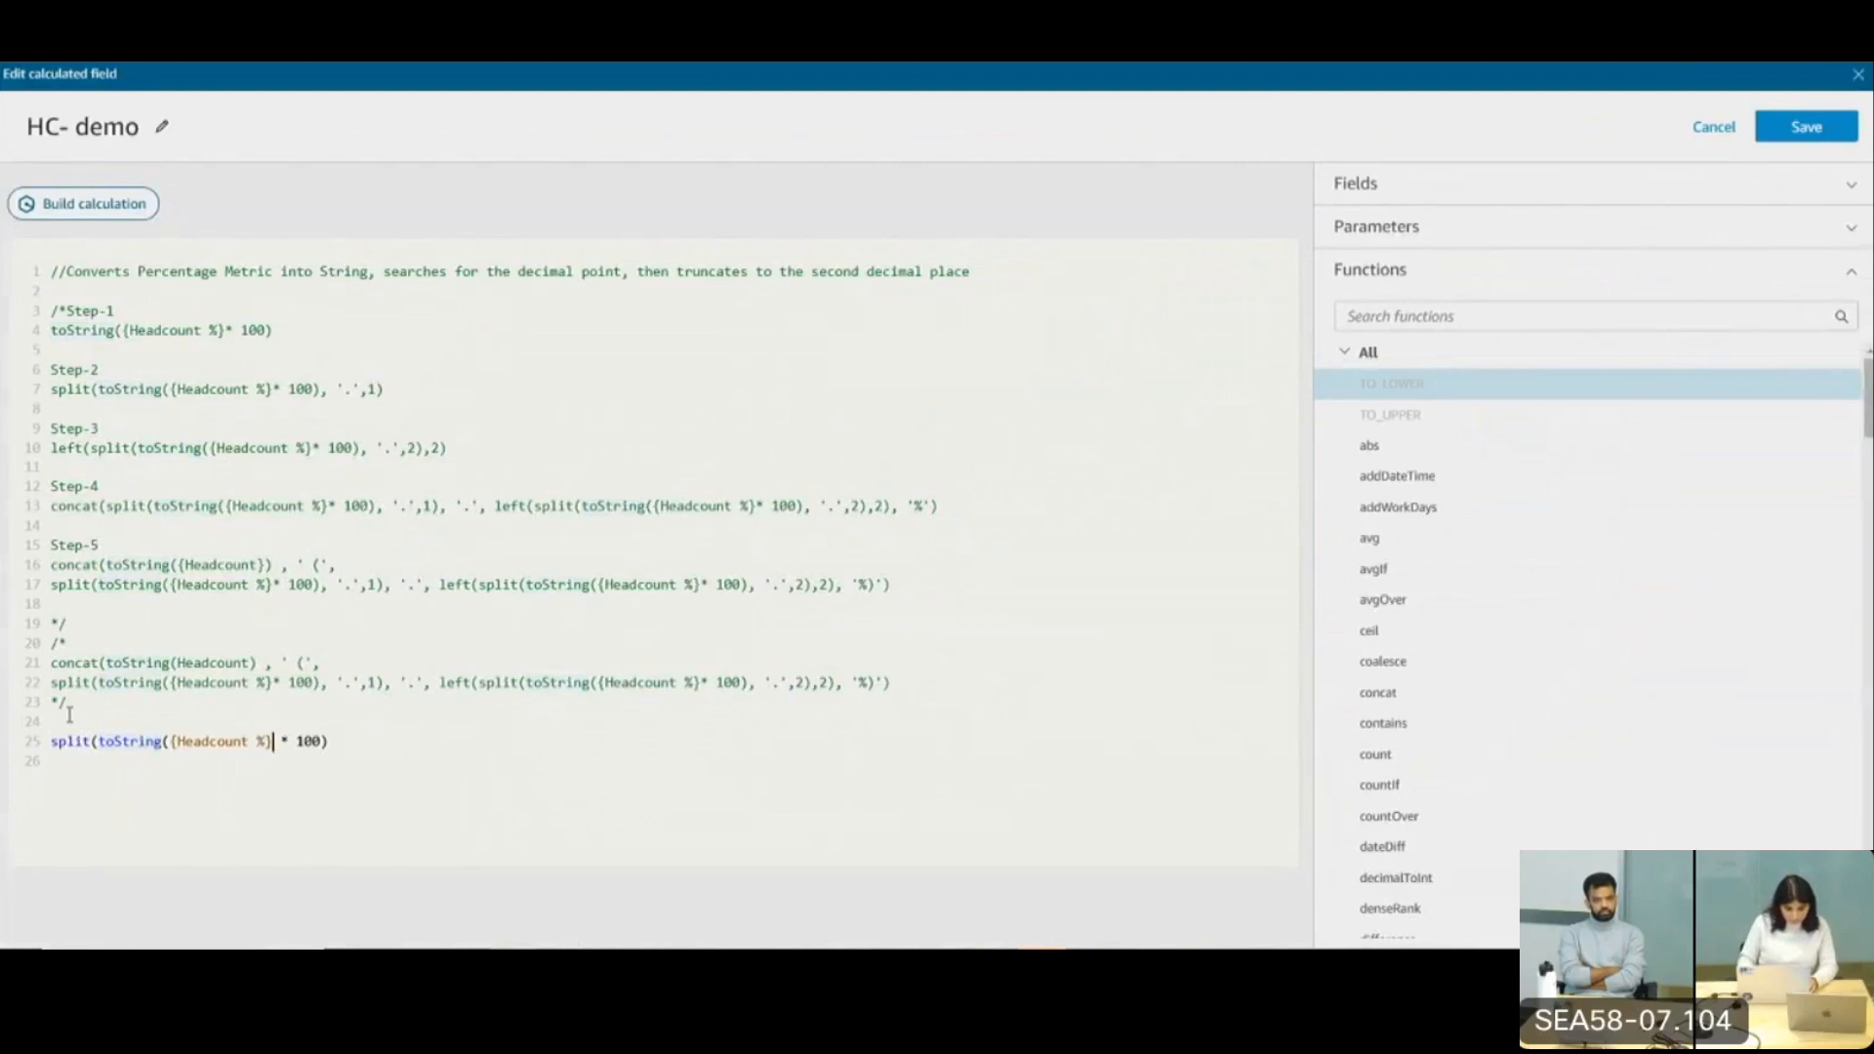
pyautogui.press('Down')
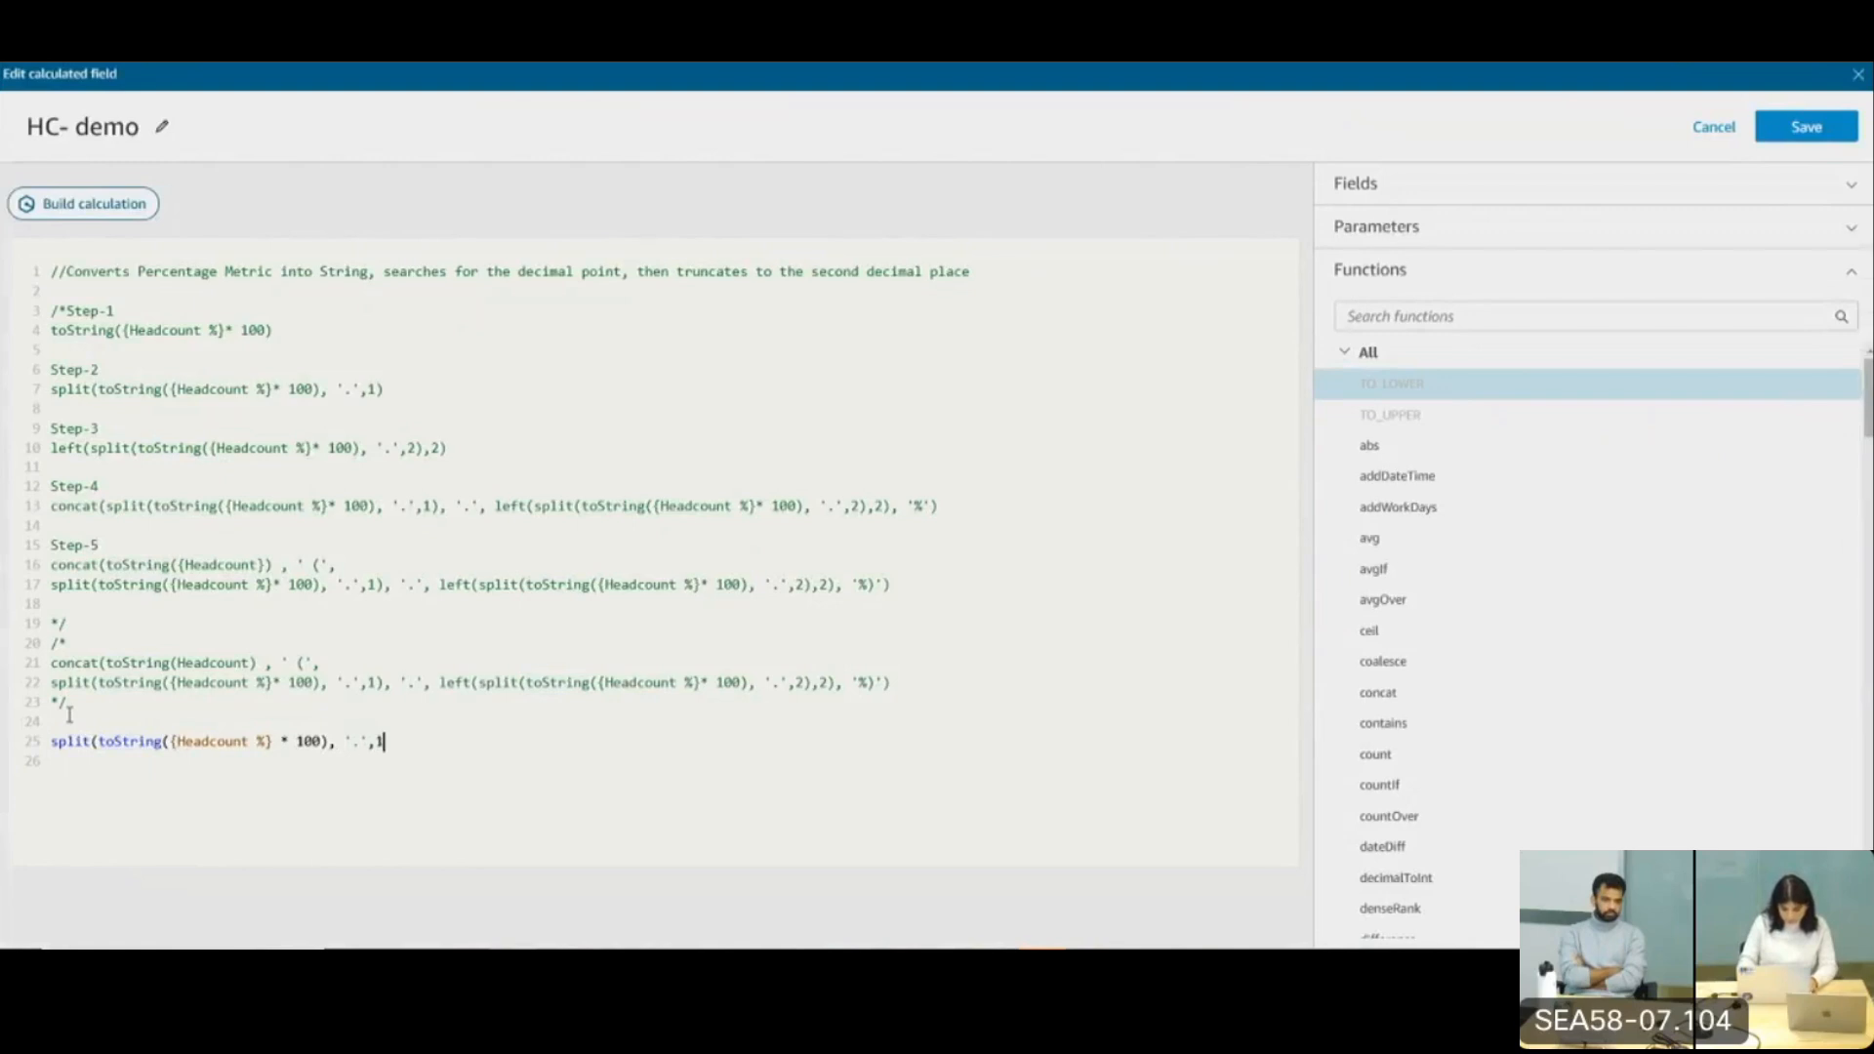
pyautogui.write(')')
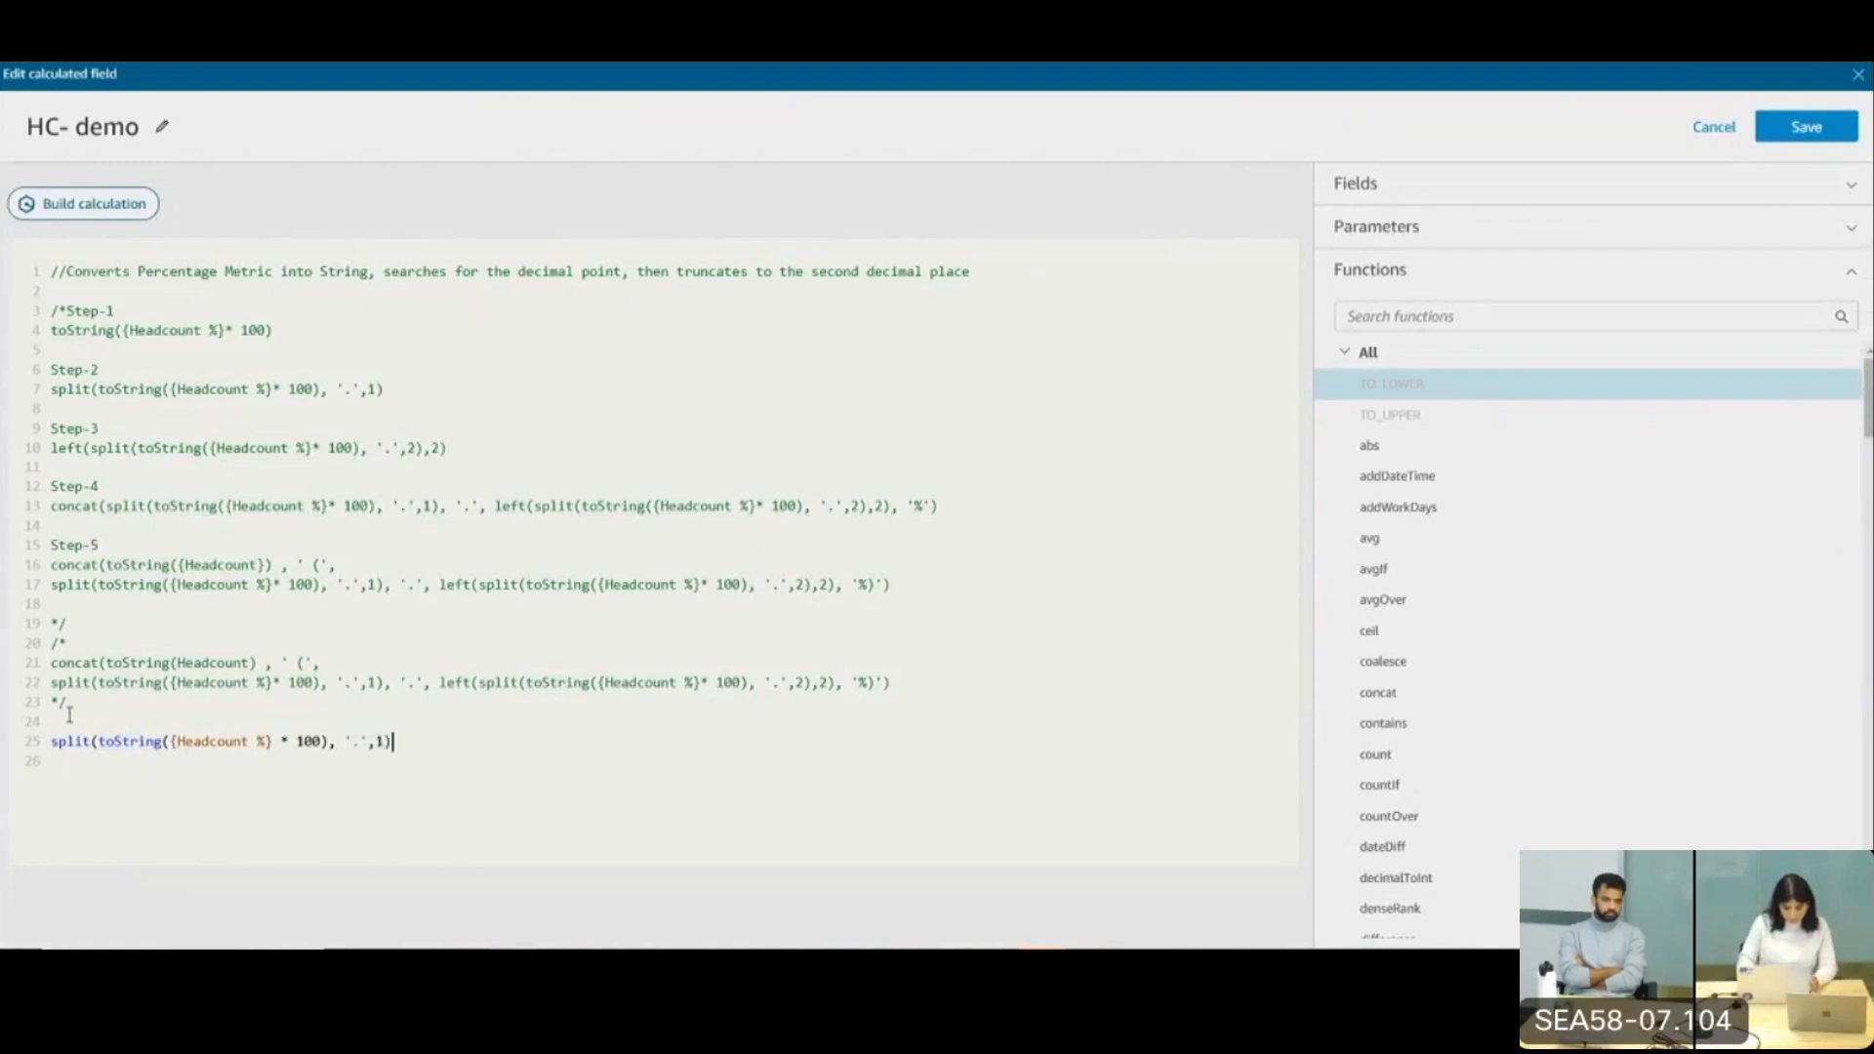
pyautogui.click(1801, 129)
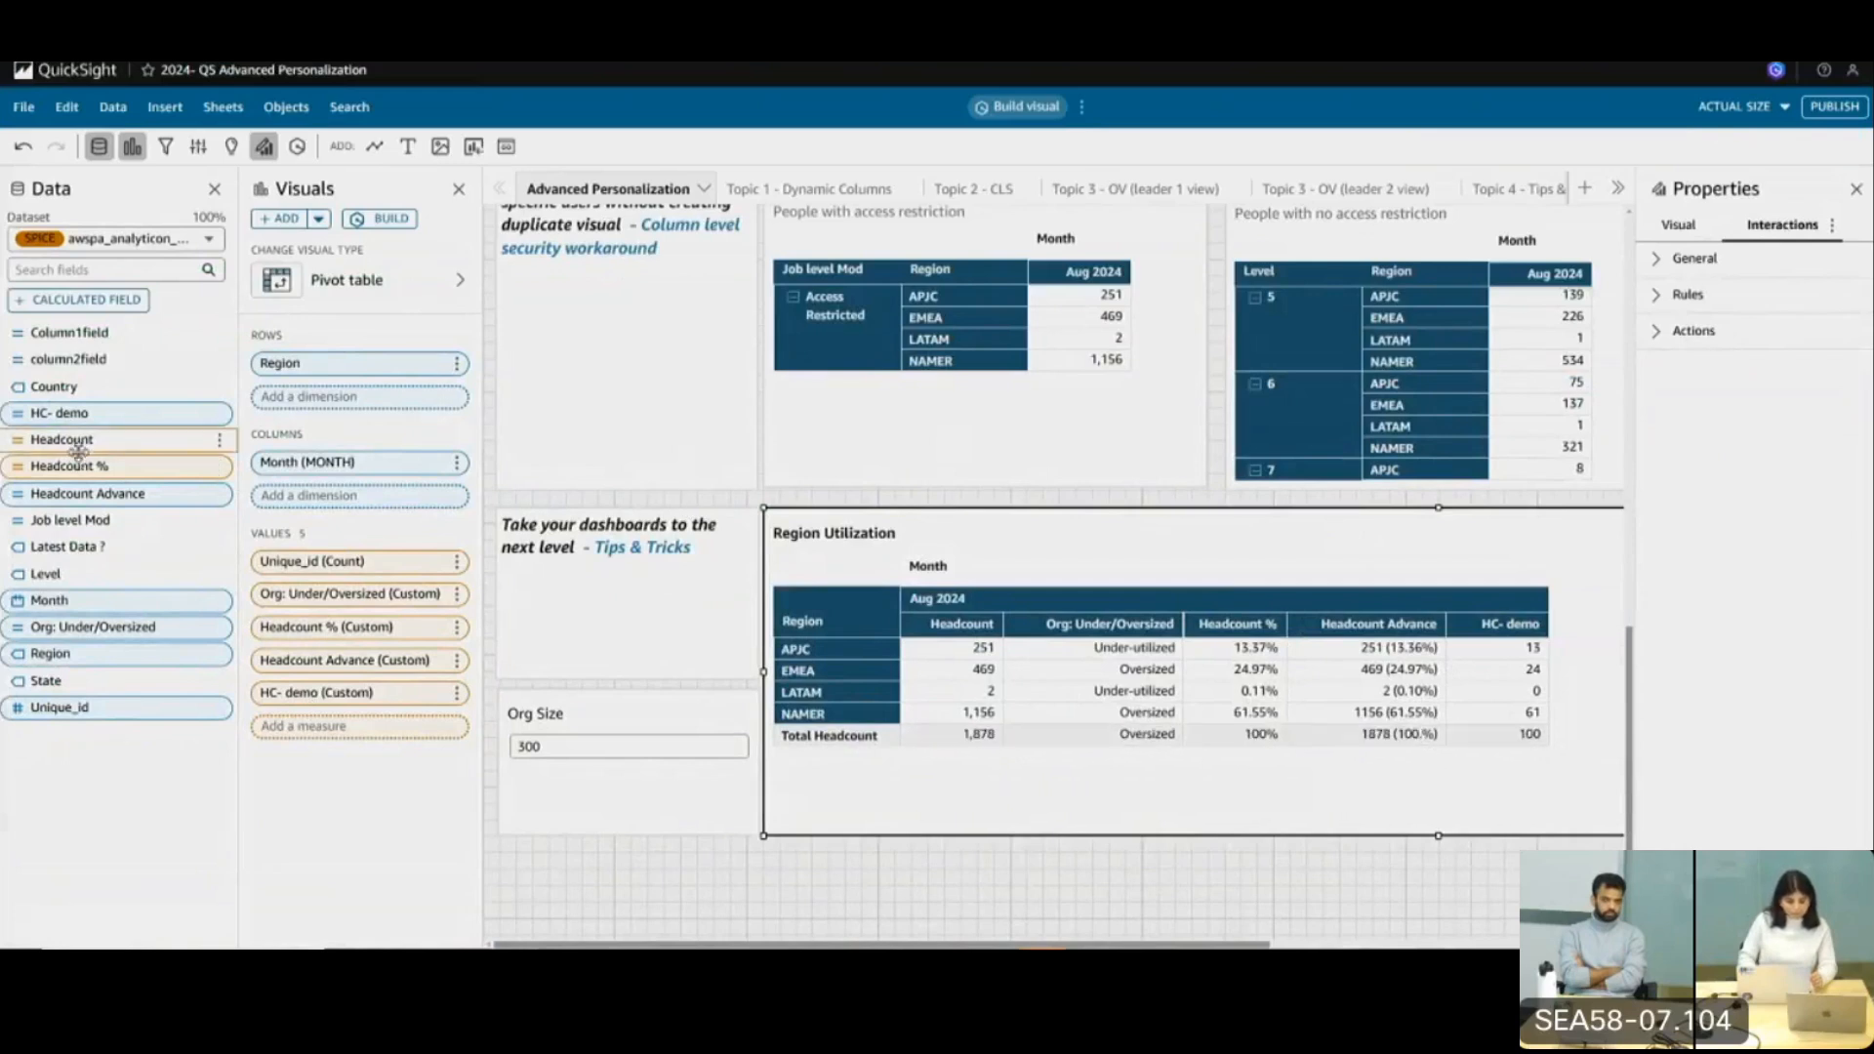
# Reopen the HC- demo formula and examine the commented Step-3 left expression and Step-4 concat expression
pyautogui.click(219, 414)
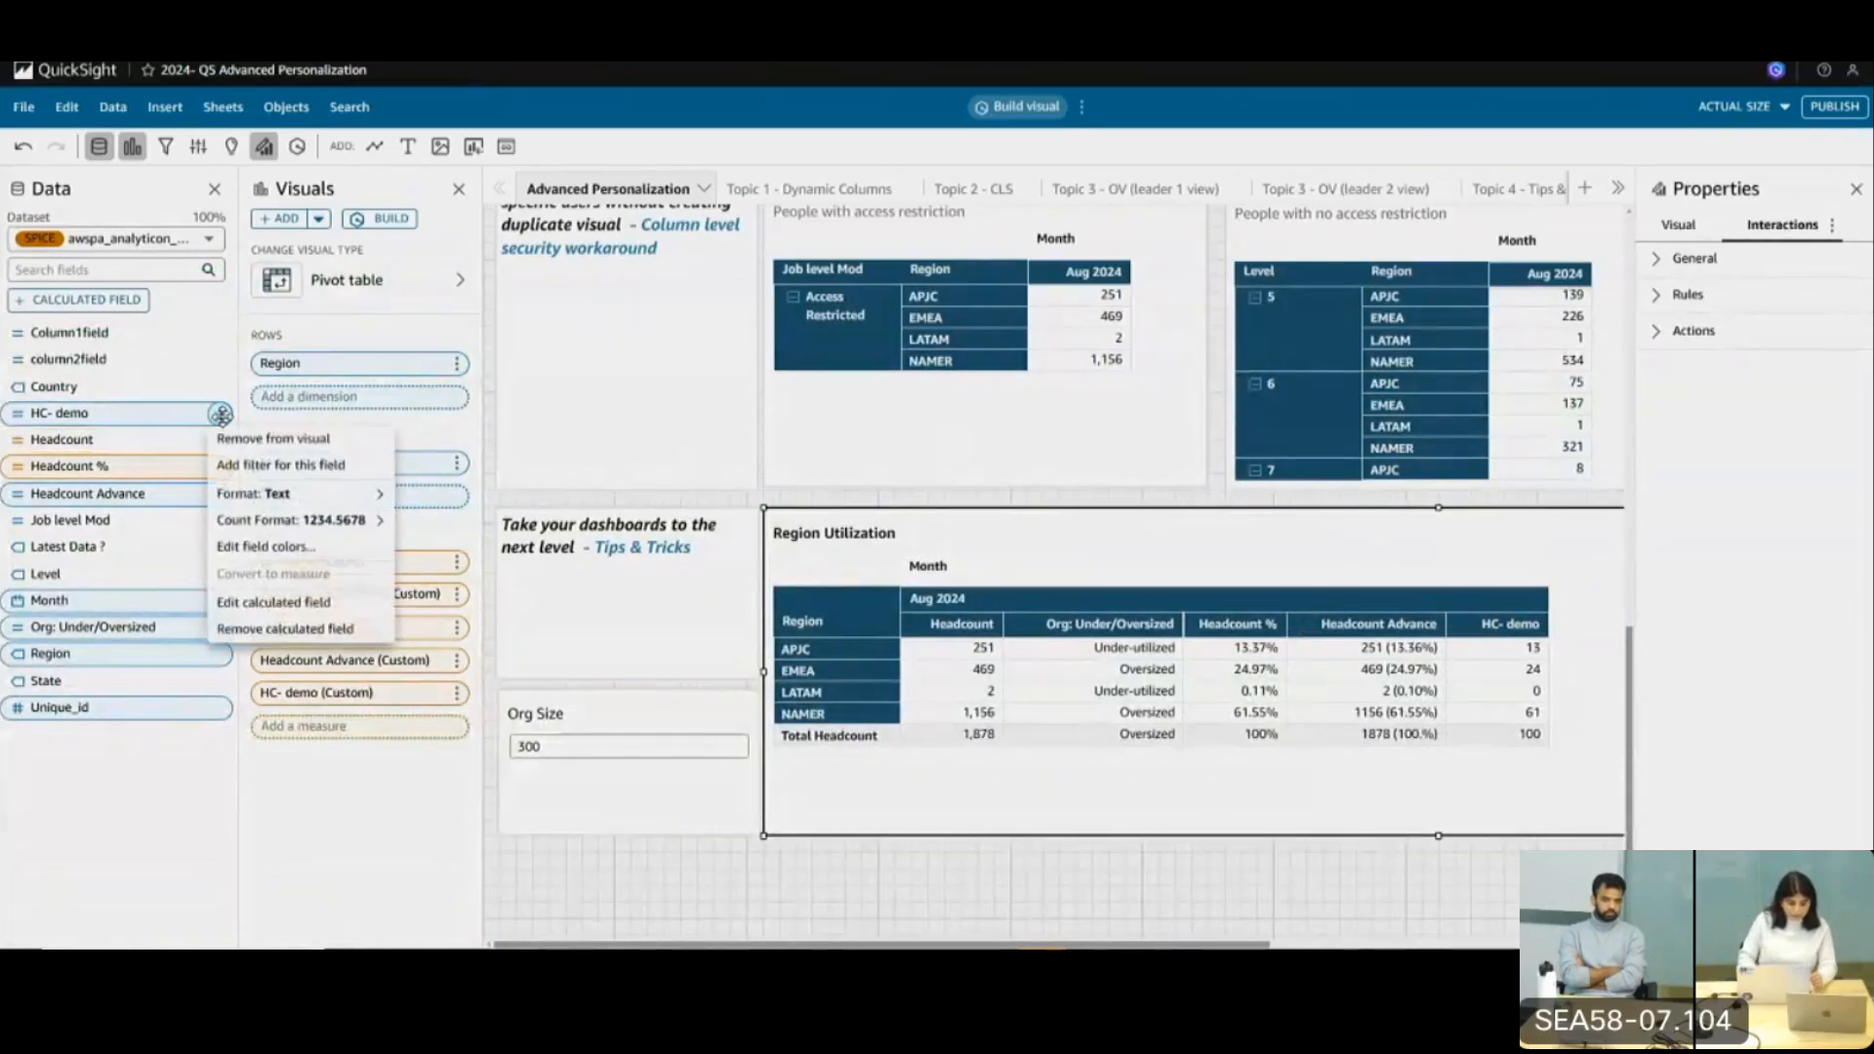
pyautogui.click(275, 601)
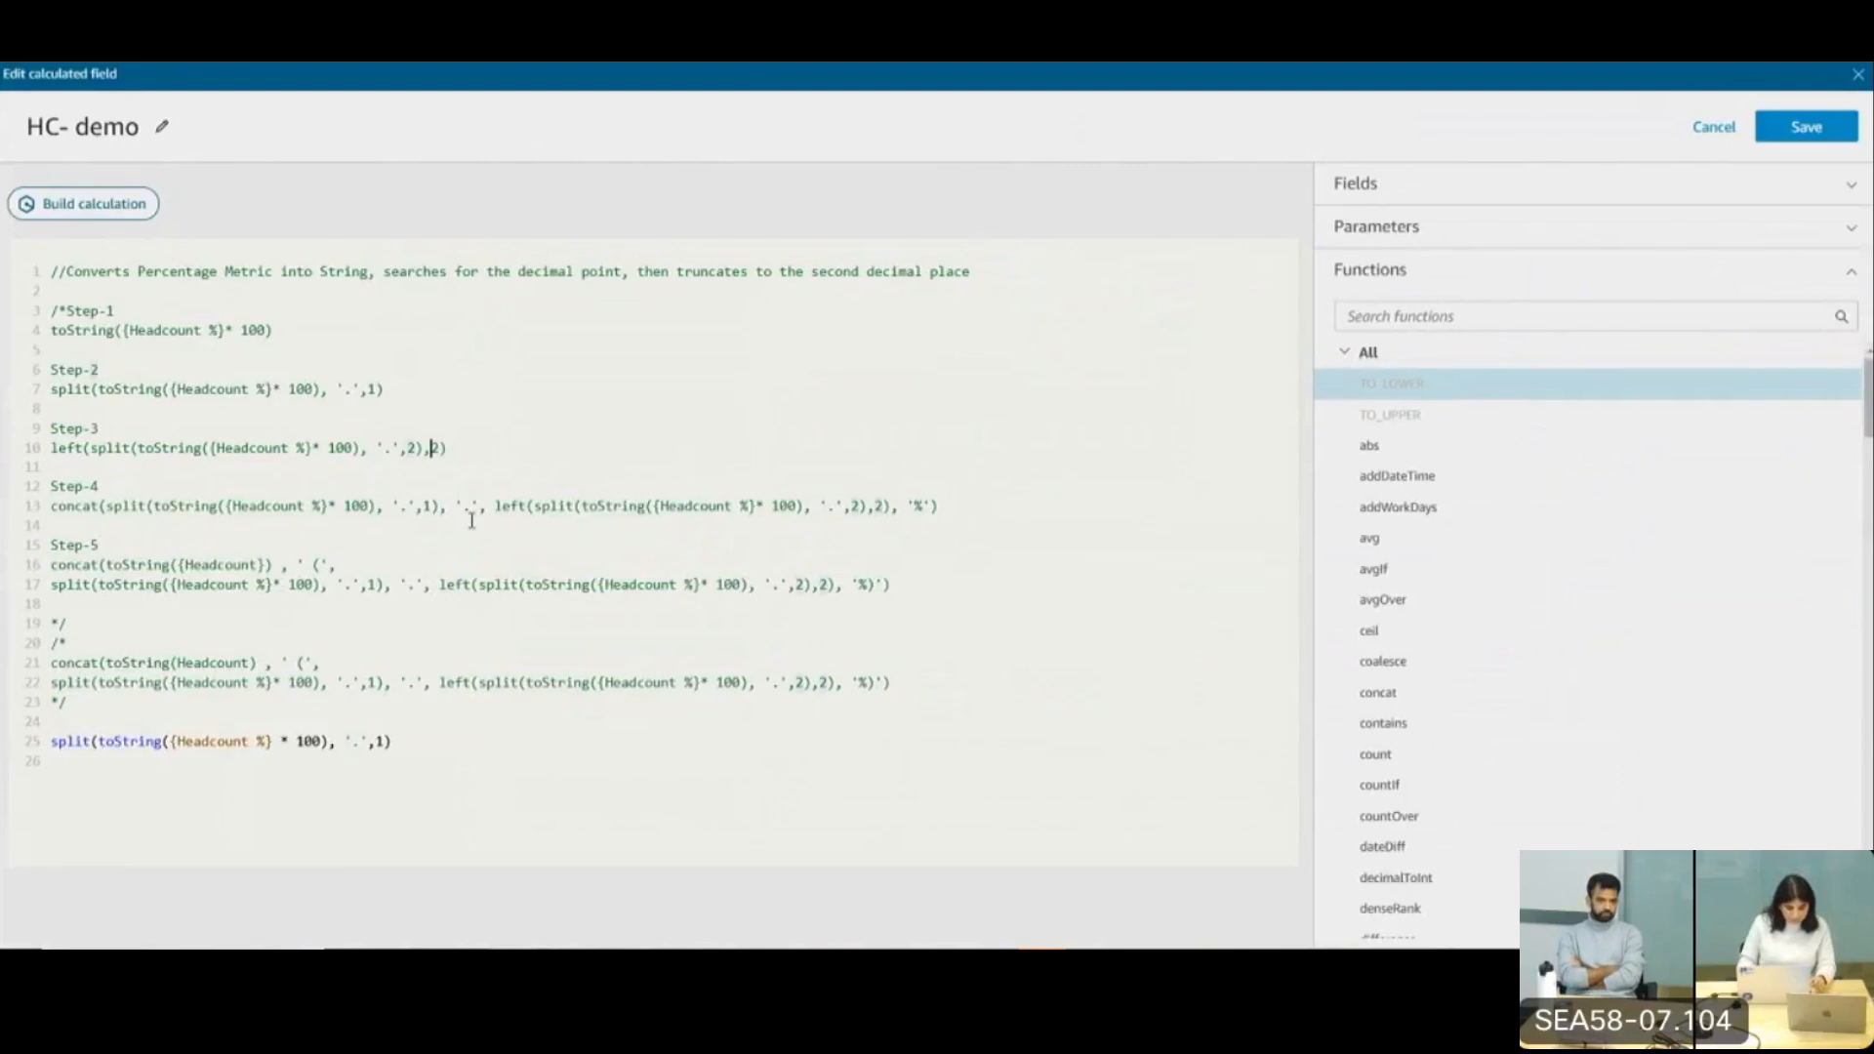
pyautogui.hotkey('ctrl', 'shift', 'Right')
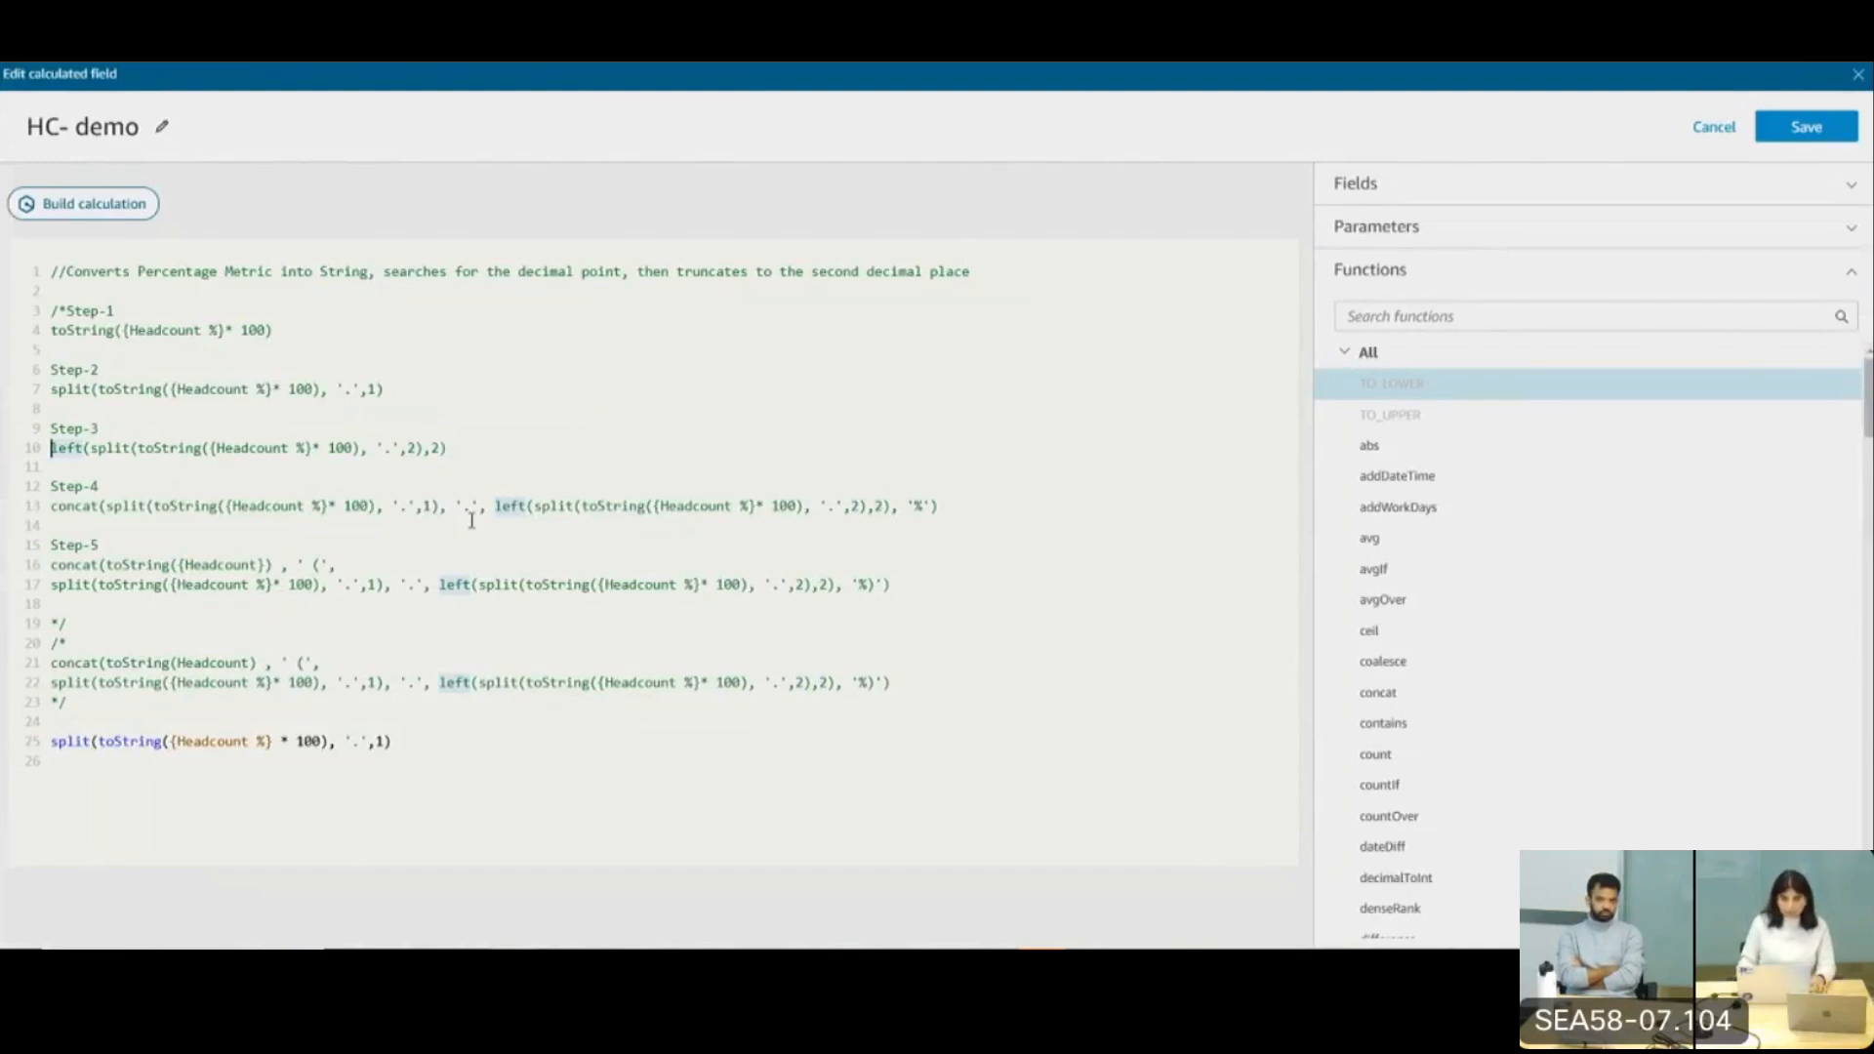
pyautogui.press('Down')
pyautogui.press('Down')
pyautogui.press('Down')
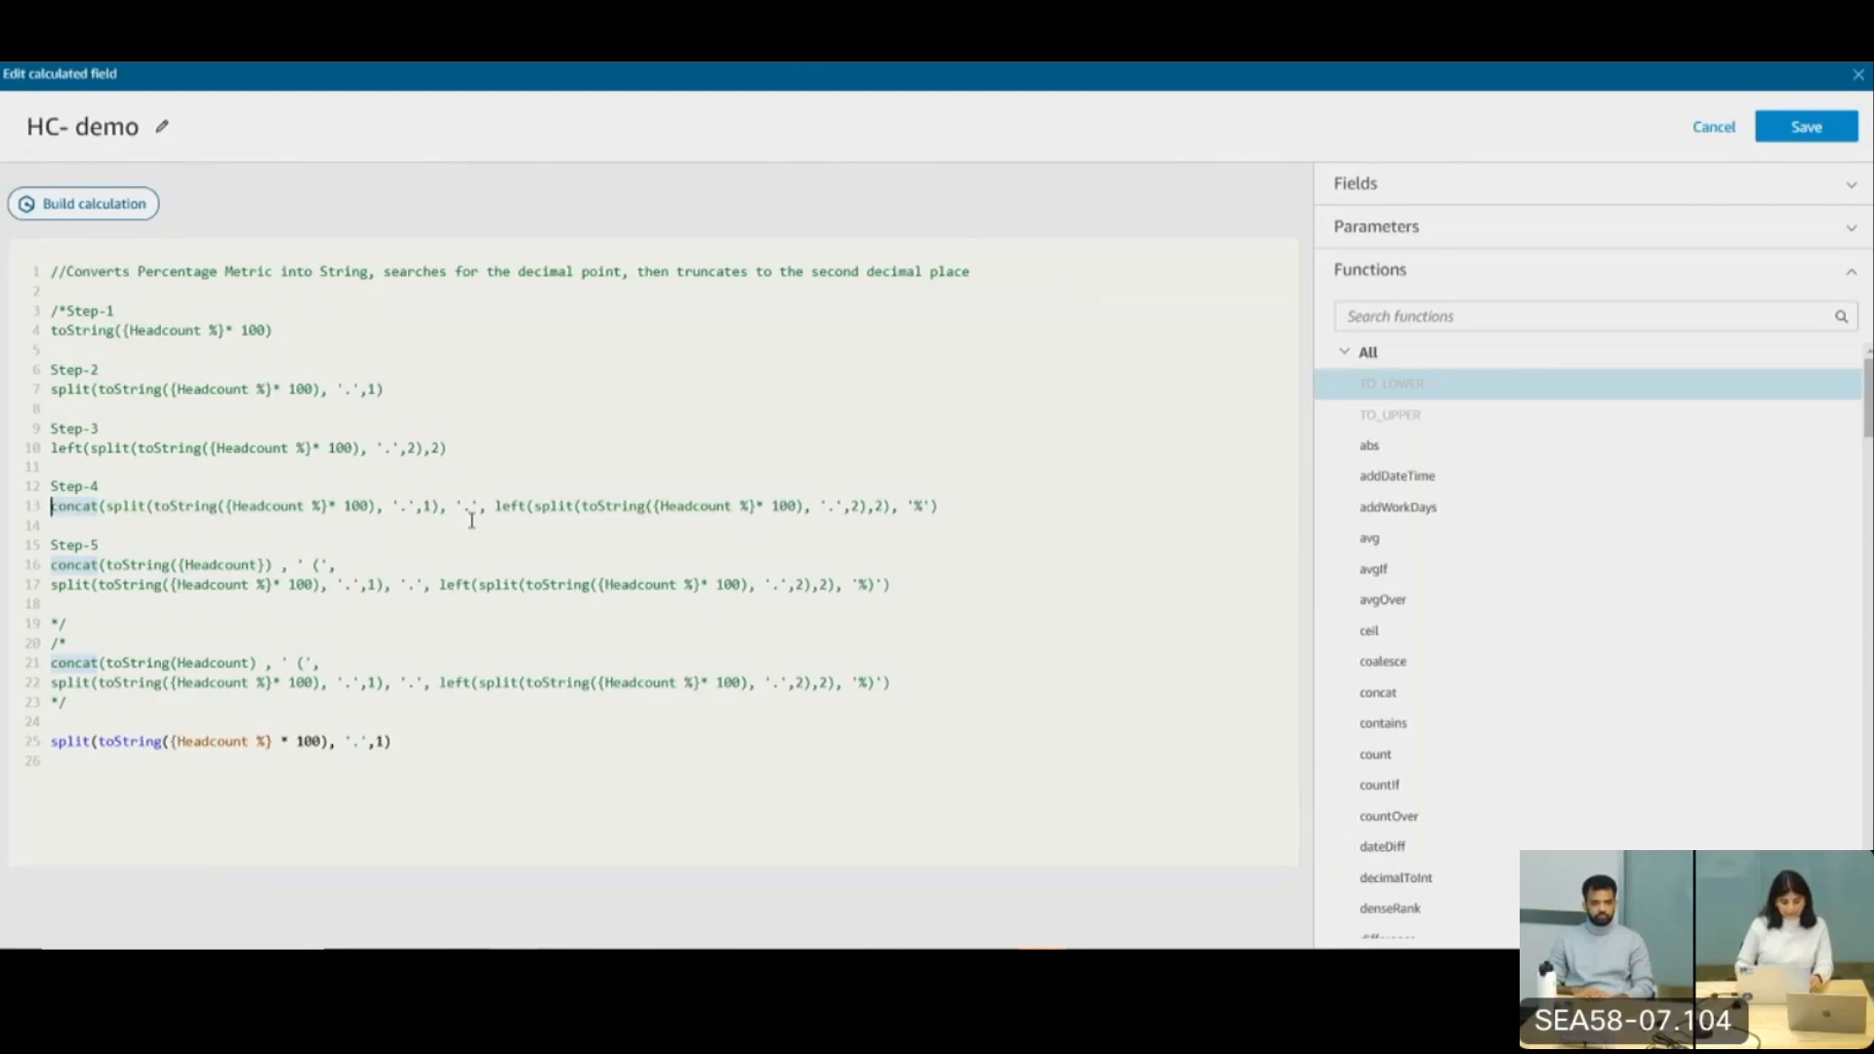
pyautogui.press('Down')
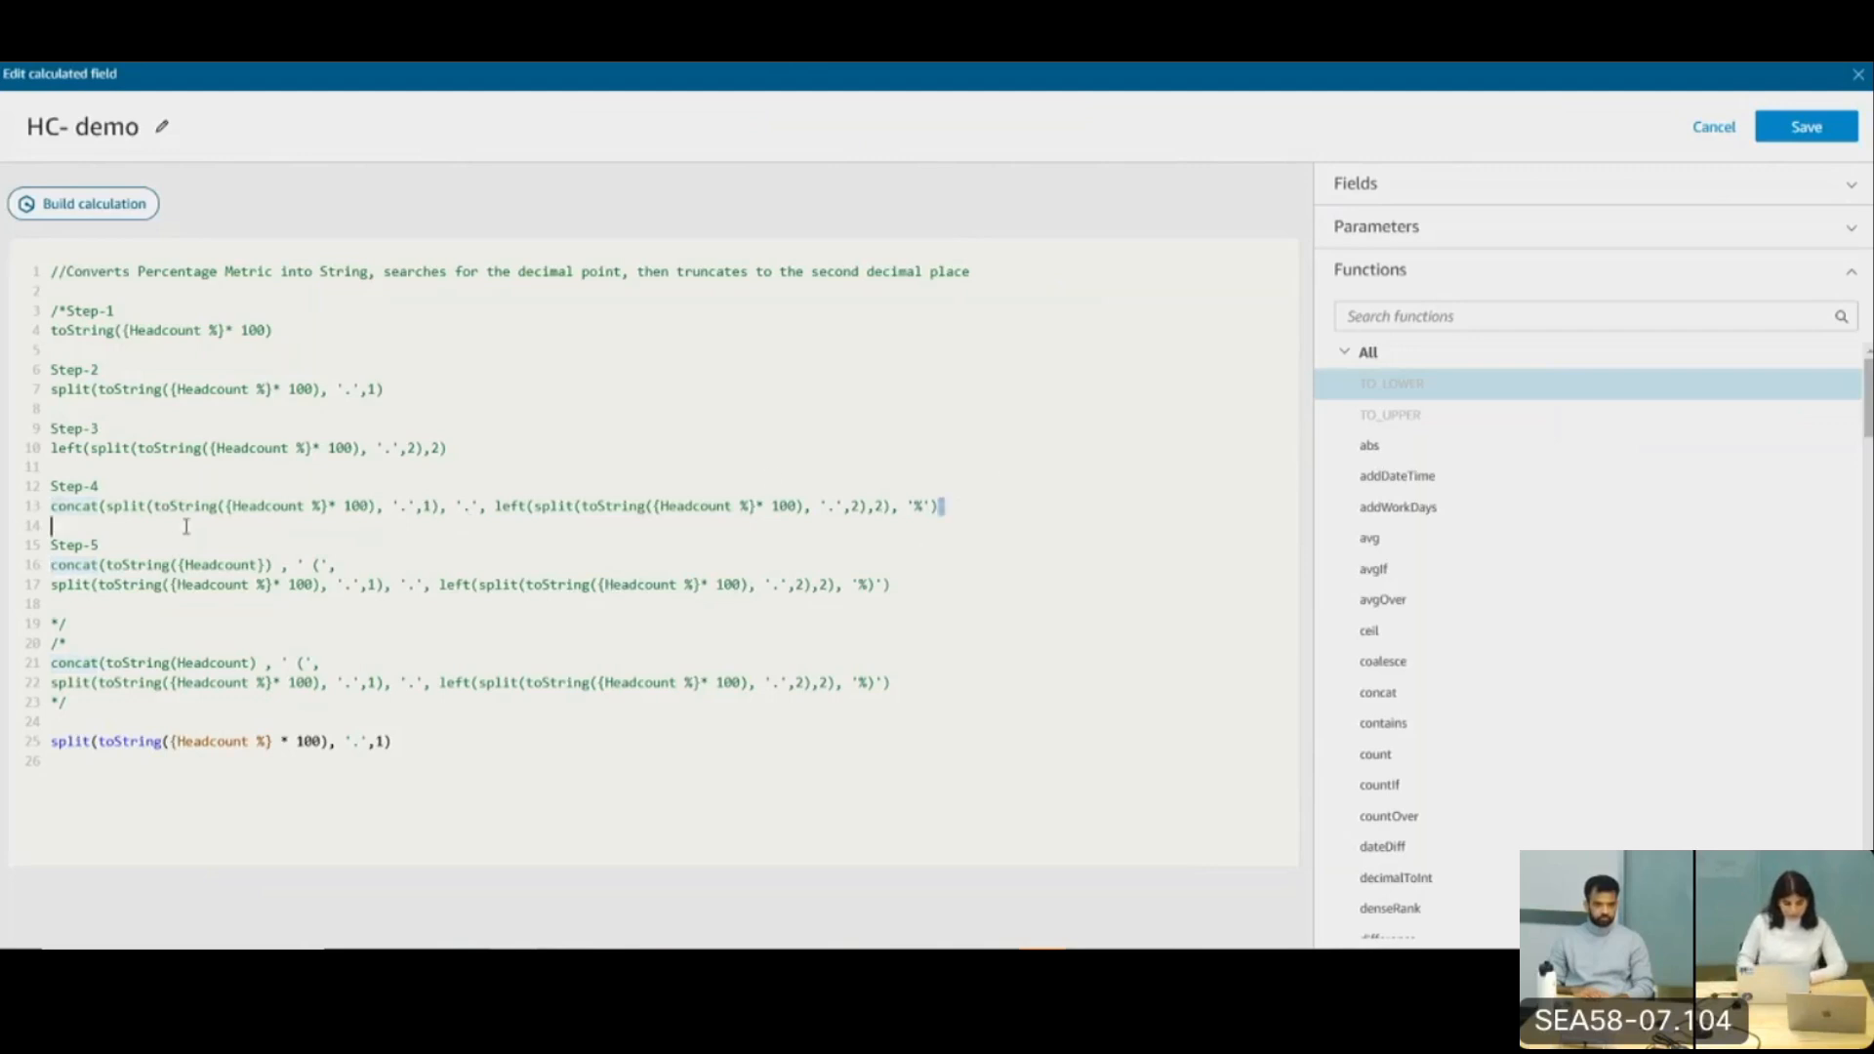
# Replace HC- demo's active split expression with a copy of the commented Step-4 concat formula and save the field
pyautogui.moveTo(959, 509); pyautogui.dragTo(50, 507)
pyautogui.hotkey('ctrl', 'c')
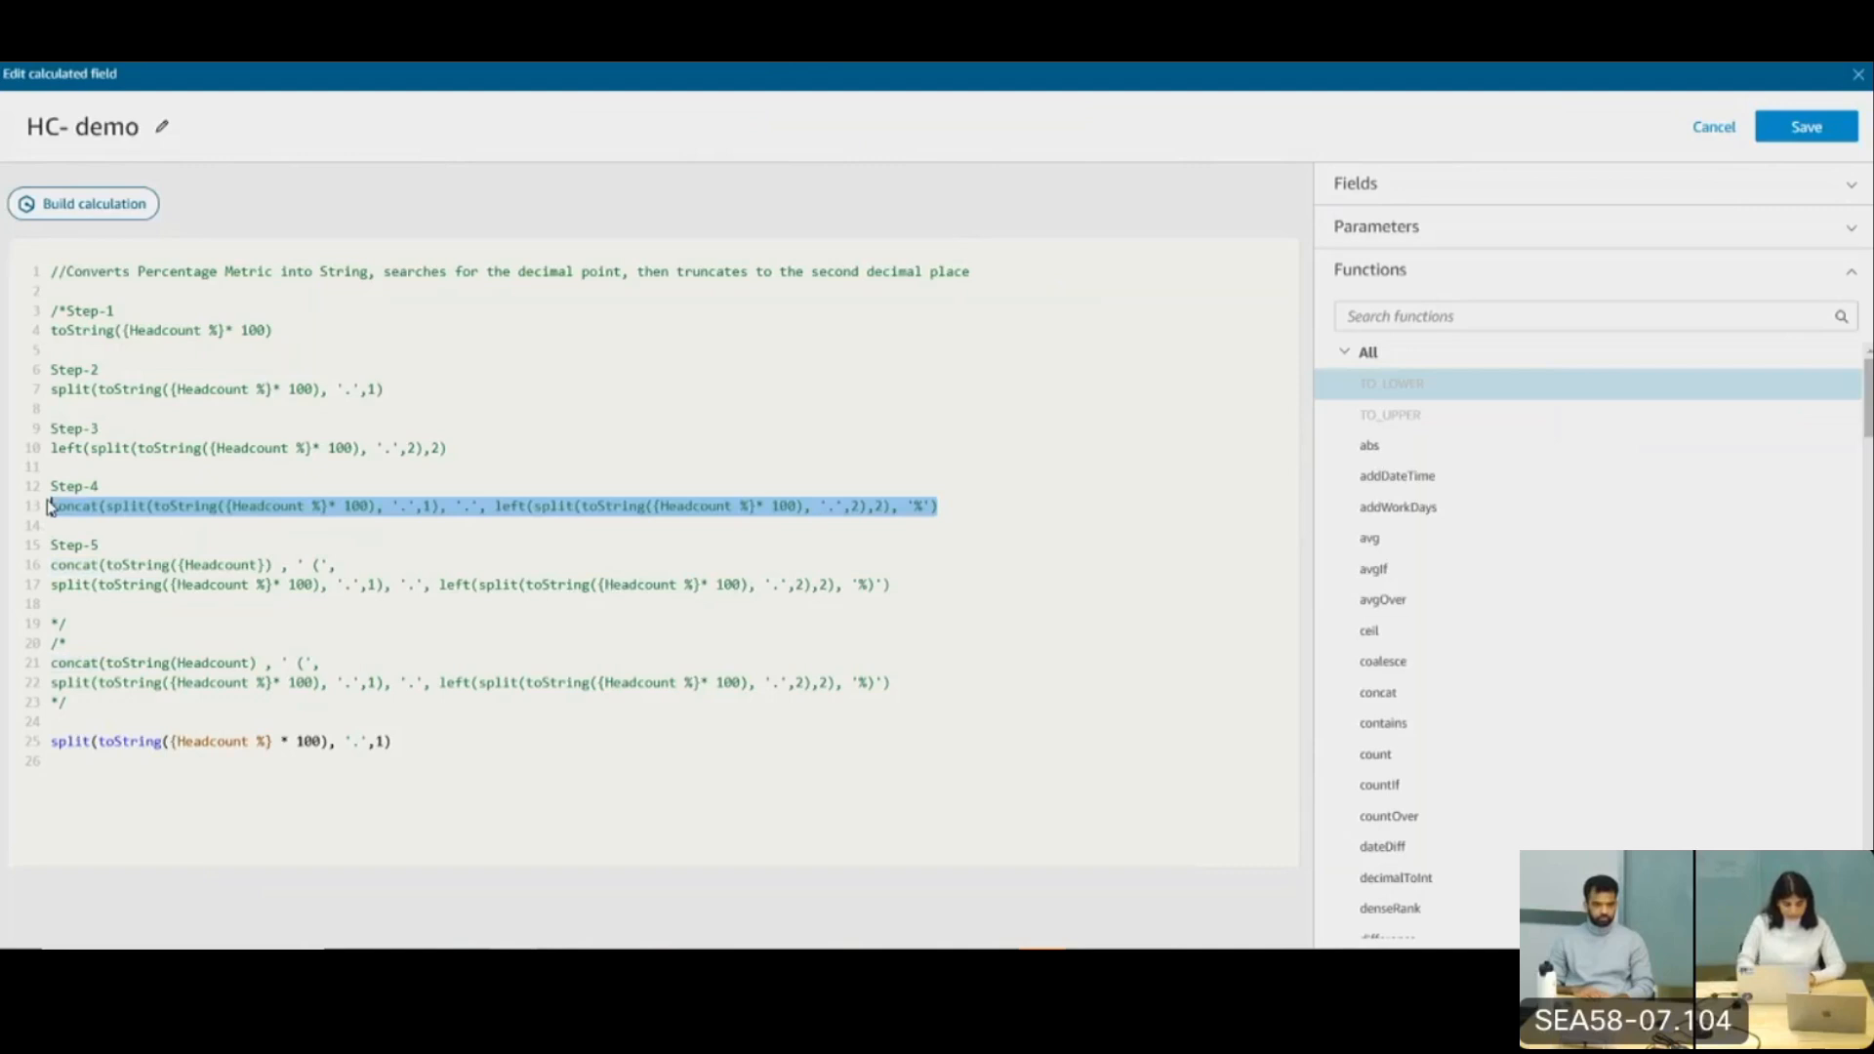
pyautogui.moveTo(418, 749); pyautogui.dragTo(50, 744)
pyautogui.hotkey('ctrl', 'v')
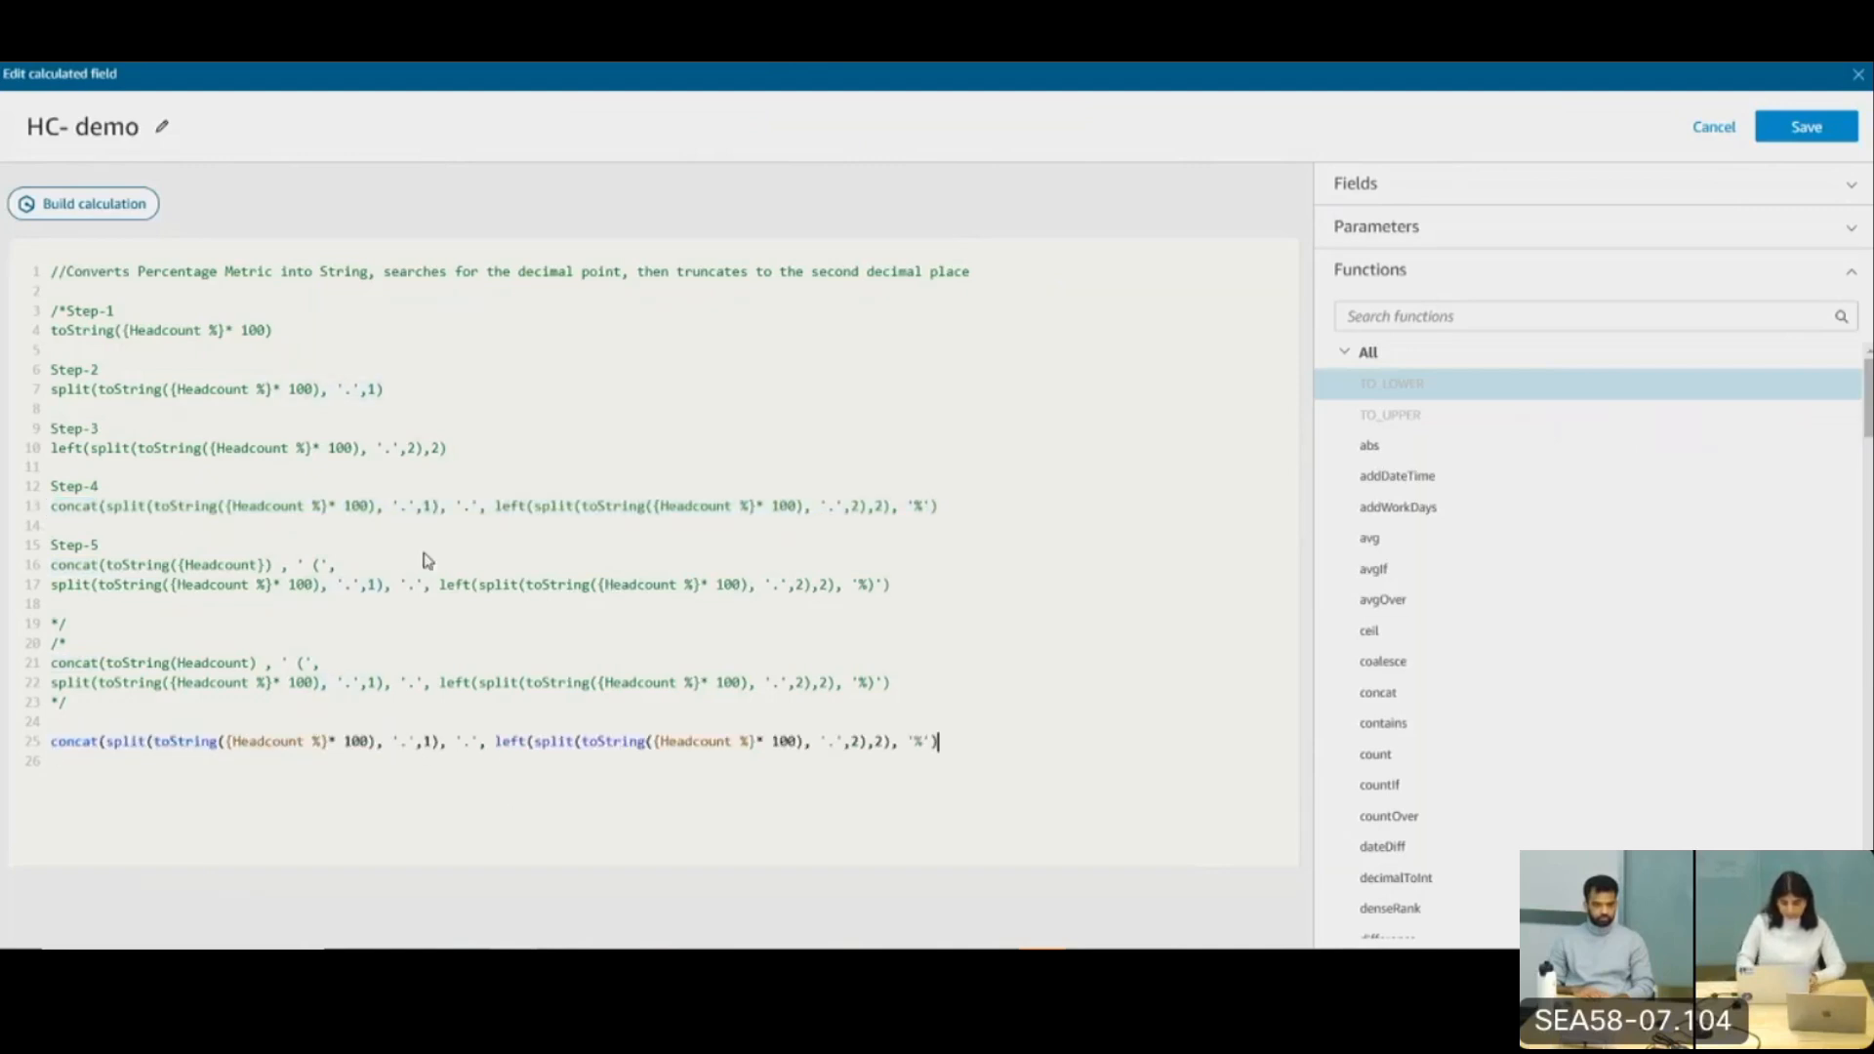
pyautogui.click(1794, 129)
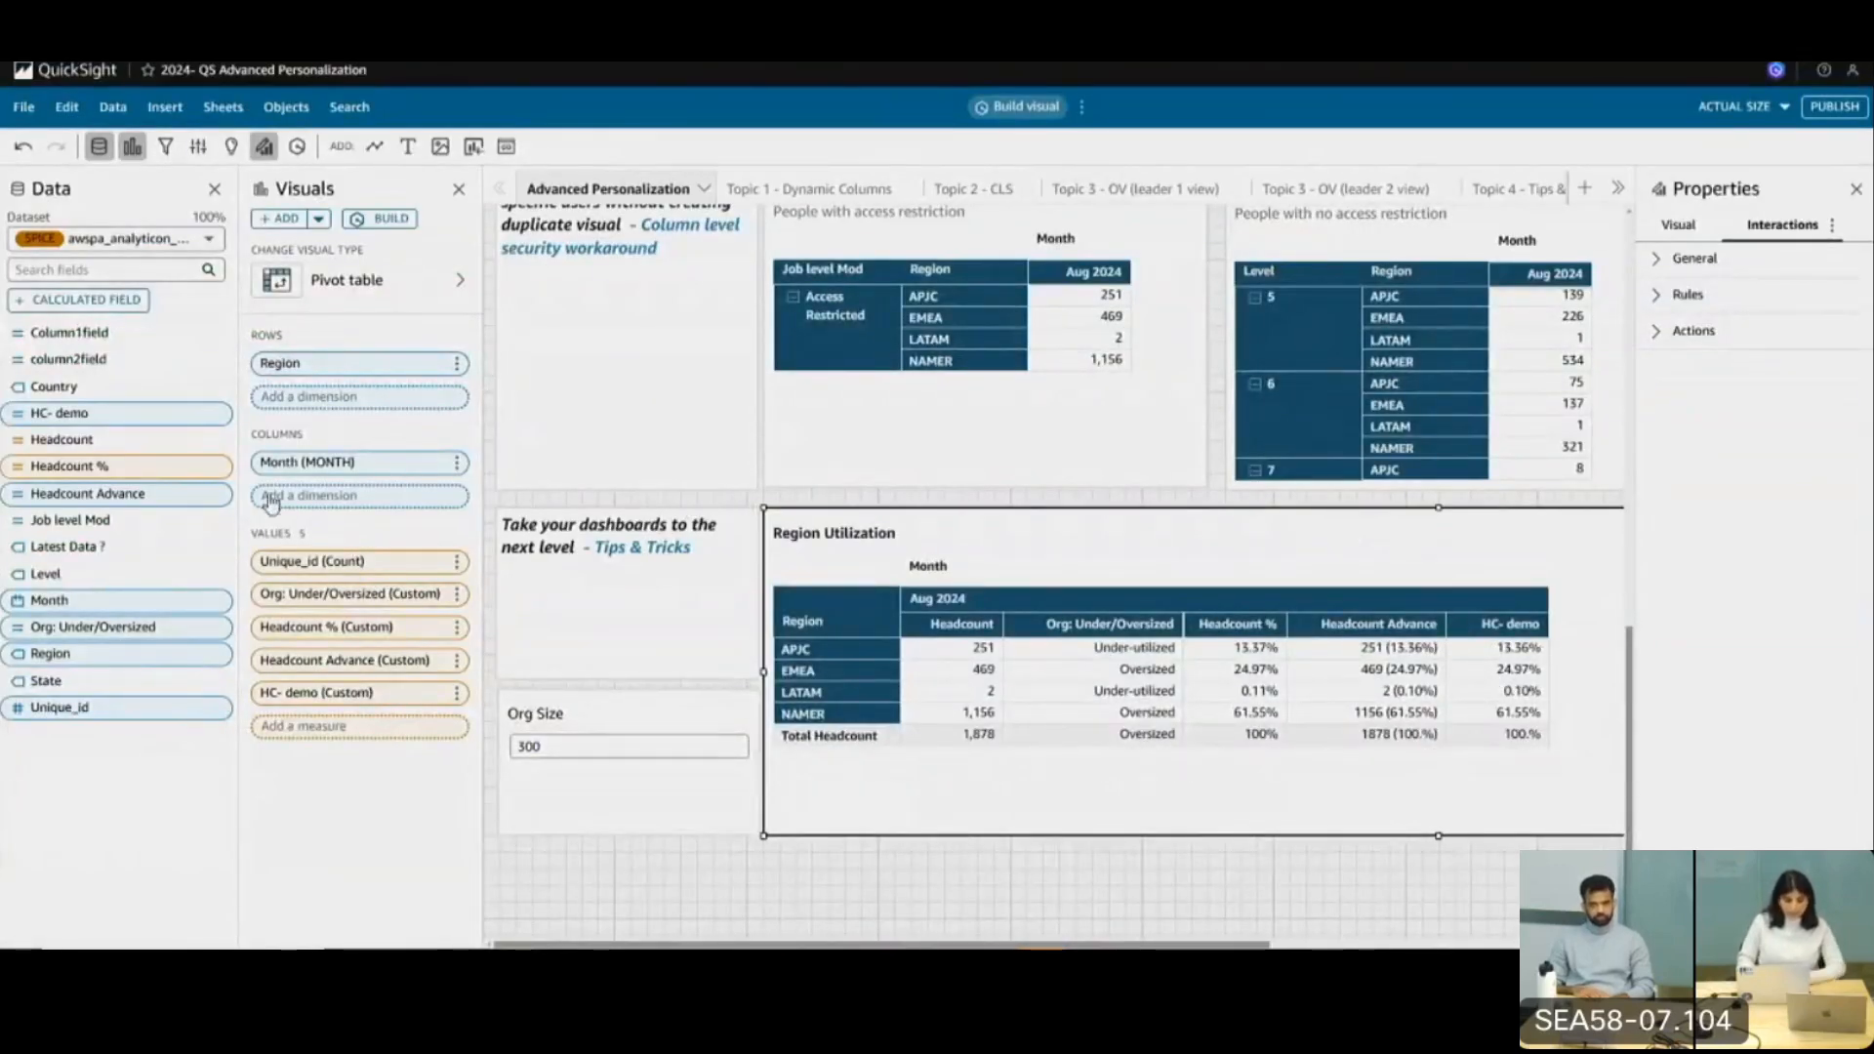
# Replace HC- demo's active expression with the commented two-line concat formula starting with concat(toString(Headcount) , ' (', and save the field
pyautogui.click(221, 413)
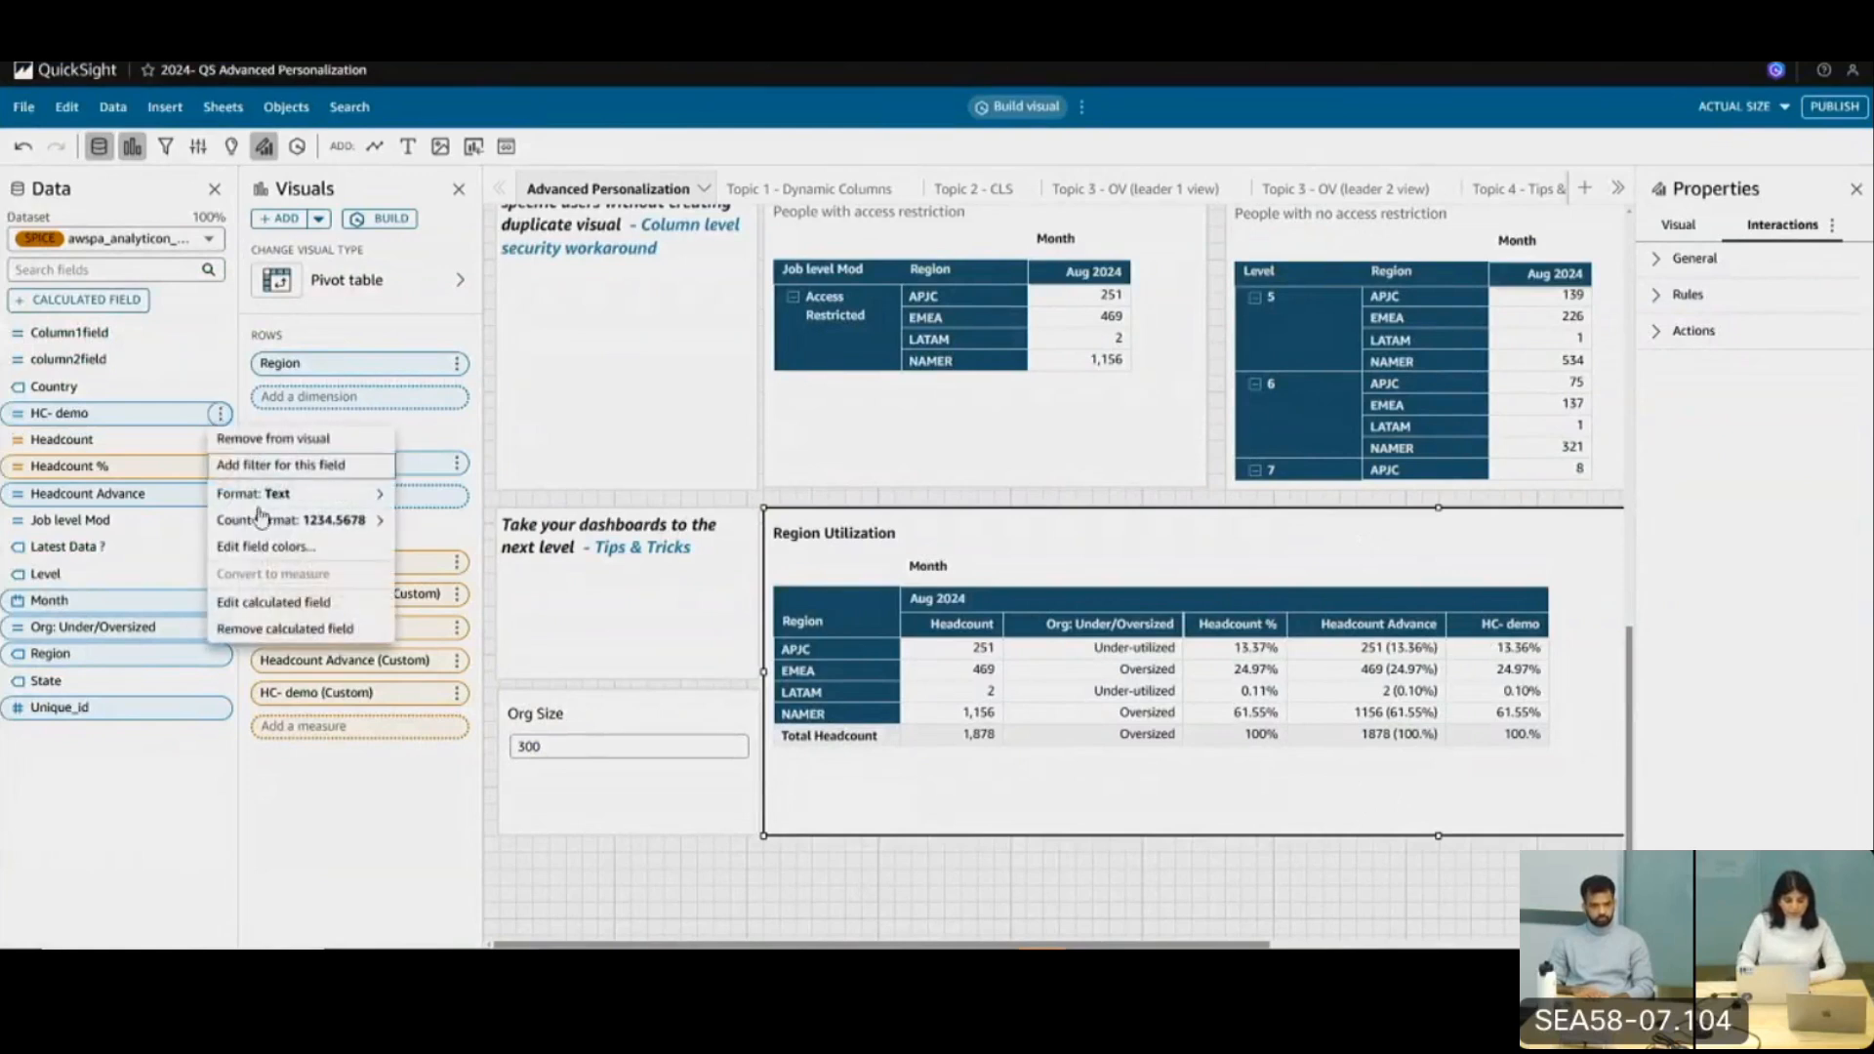
pyautogui.click(274, 603)
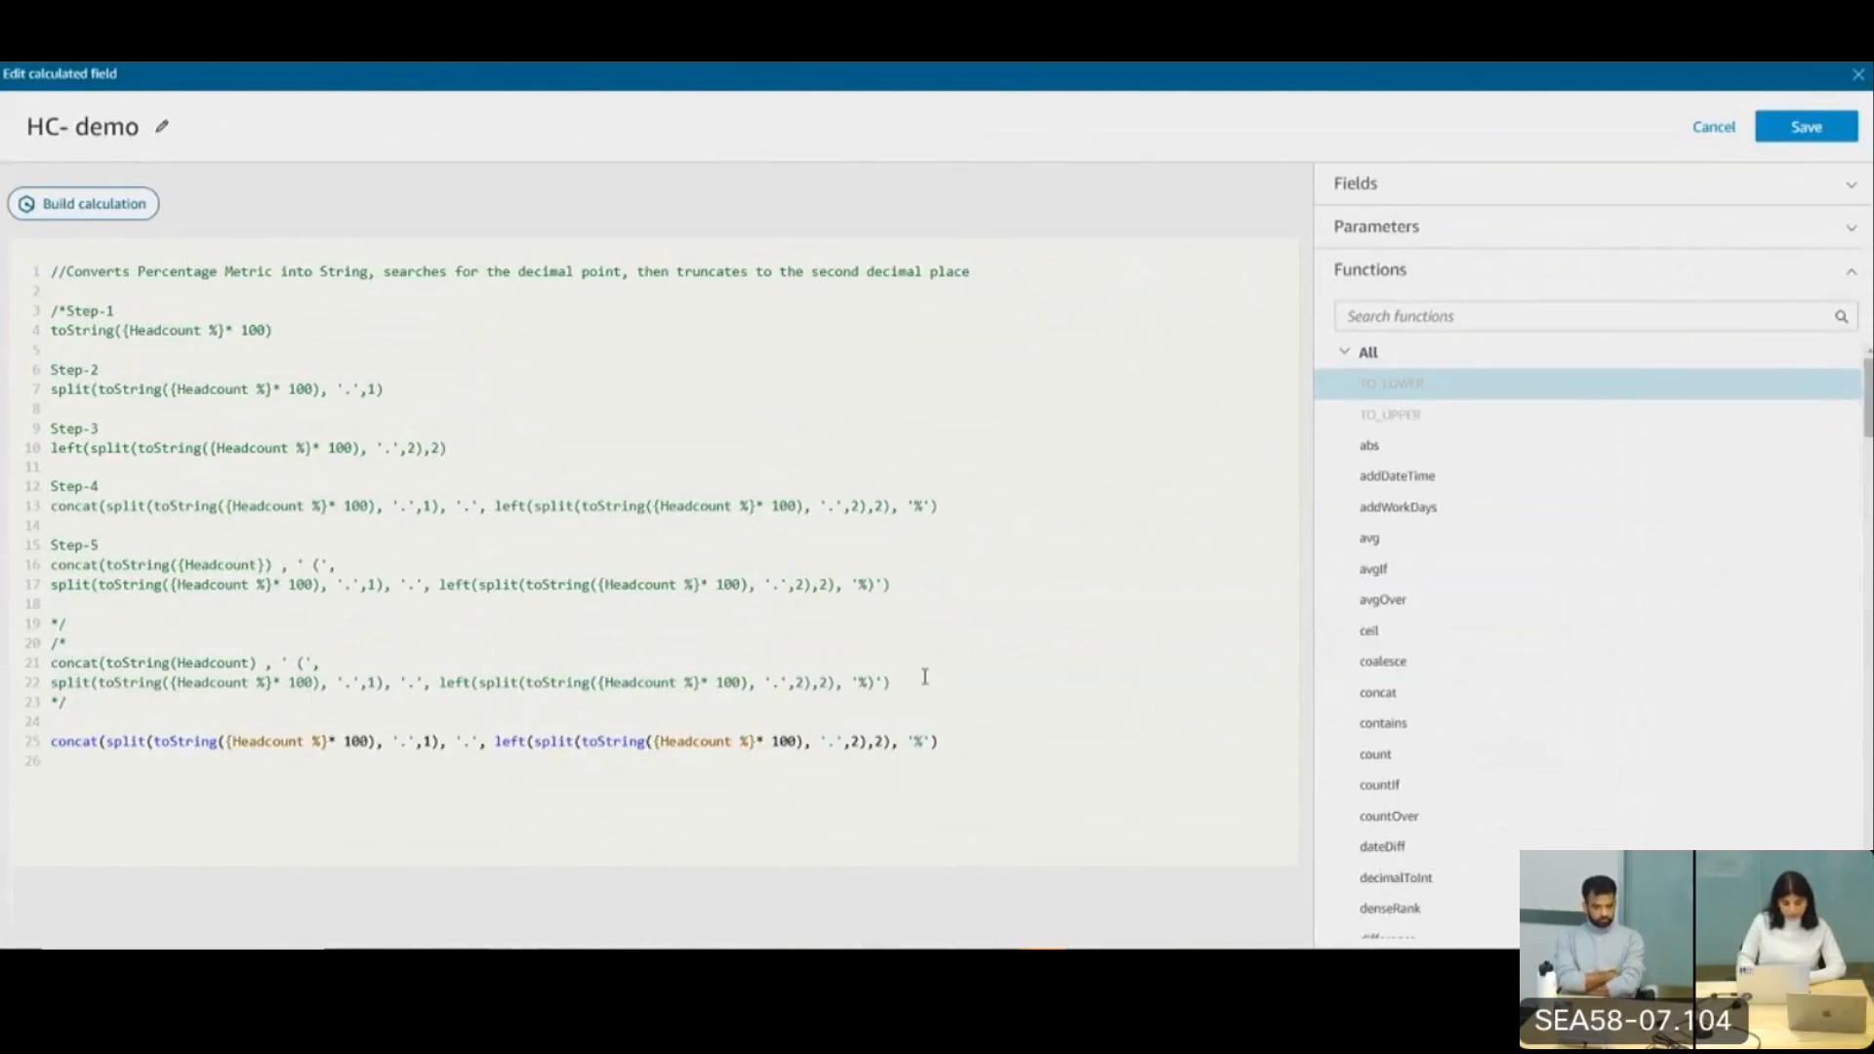
pyautogui.moveTo(50, 698)
pyautogui.mouseDown()
pyautogui.moveTo(125, 662)
pyautogui.moveTo(51, 662)
pyautogui.mouseUp()
pyautogui.hotkey('ctrl', 'c')
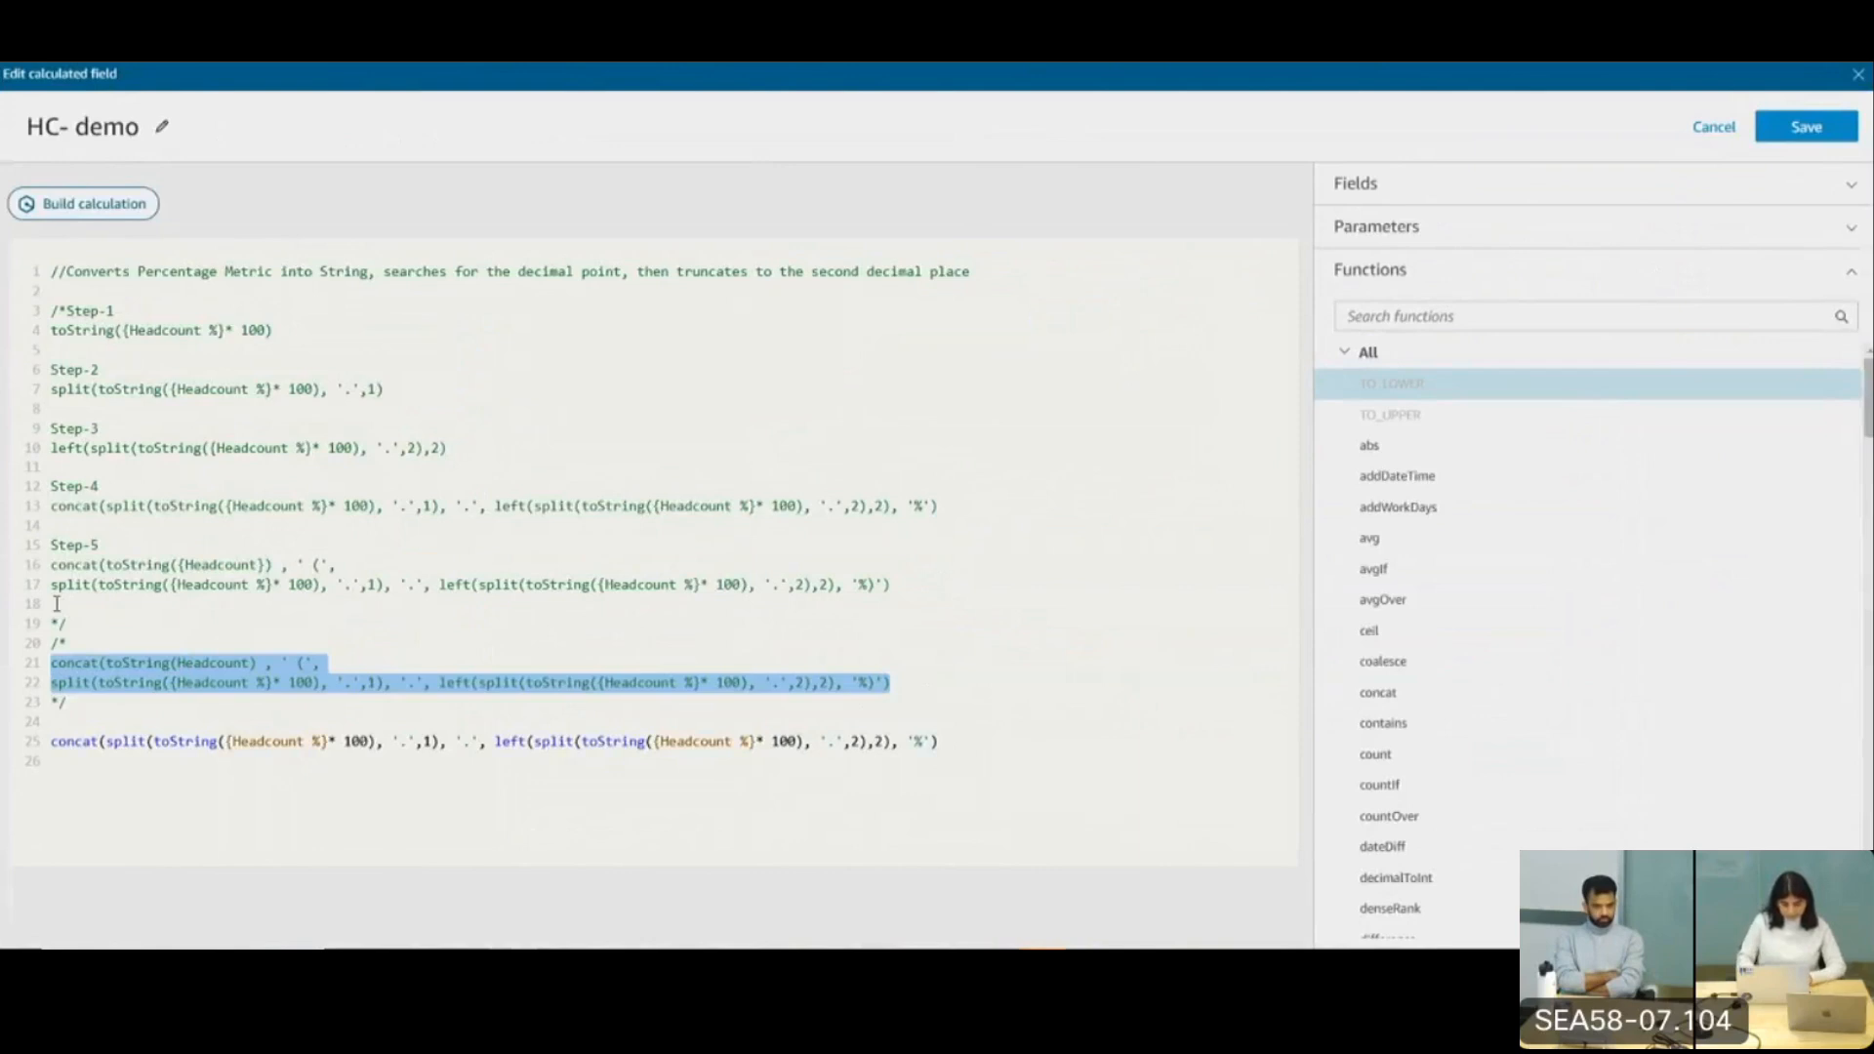
pyautogui.moveTo(956, 747); pyautogui.dragTo(50, 744)
pyautogui.hotkey('ctrl', 'v')
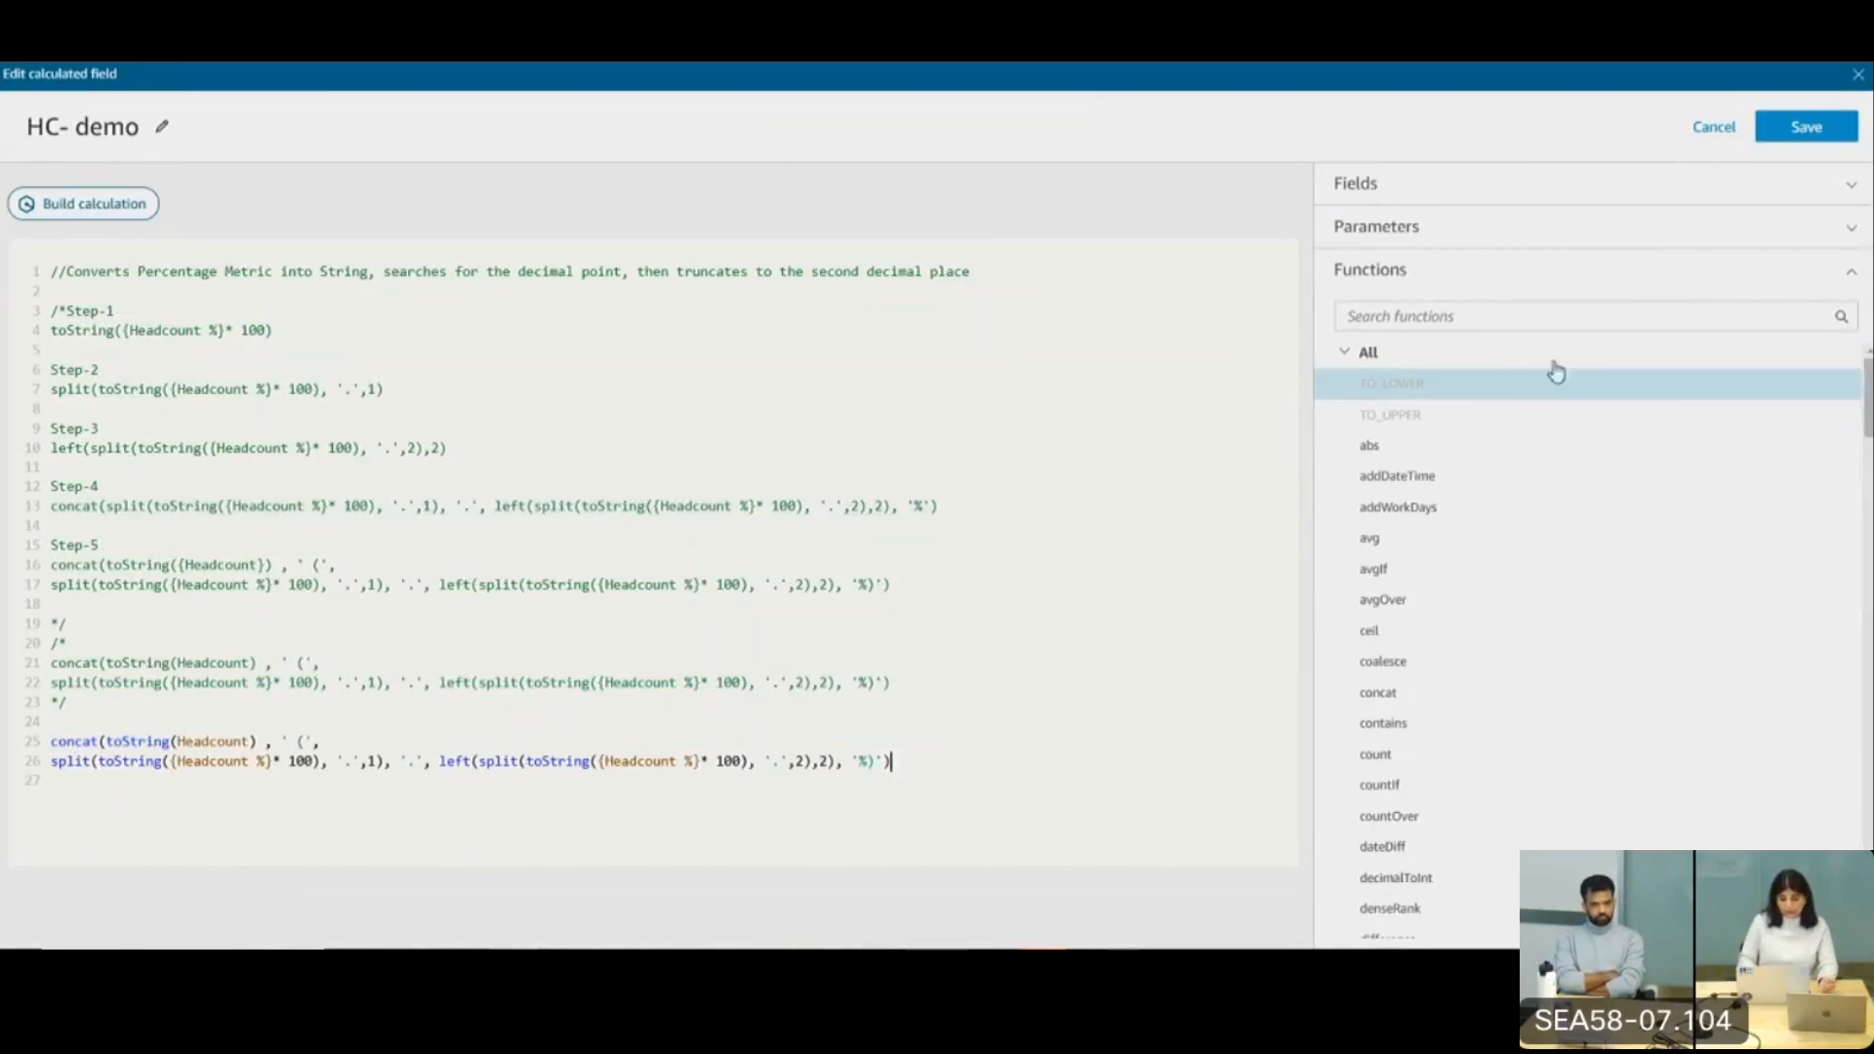
pyautogui.click(1805, 138)
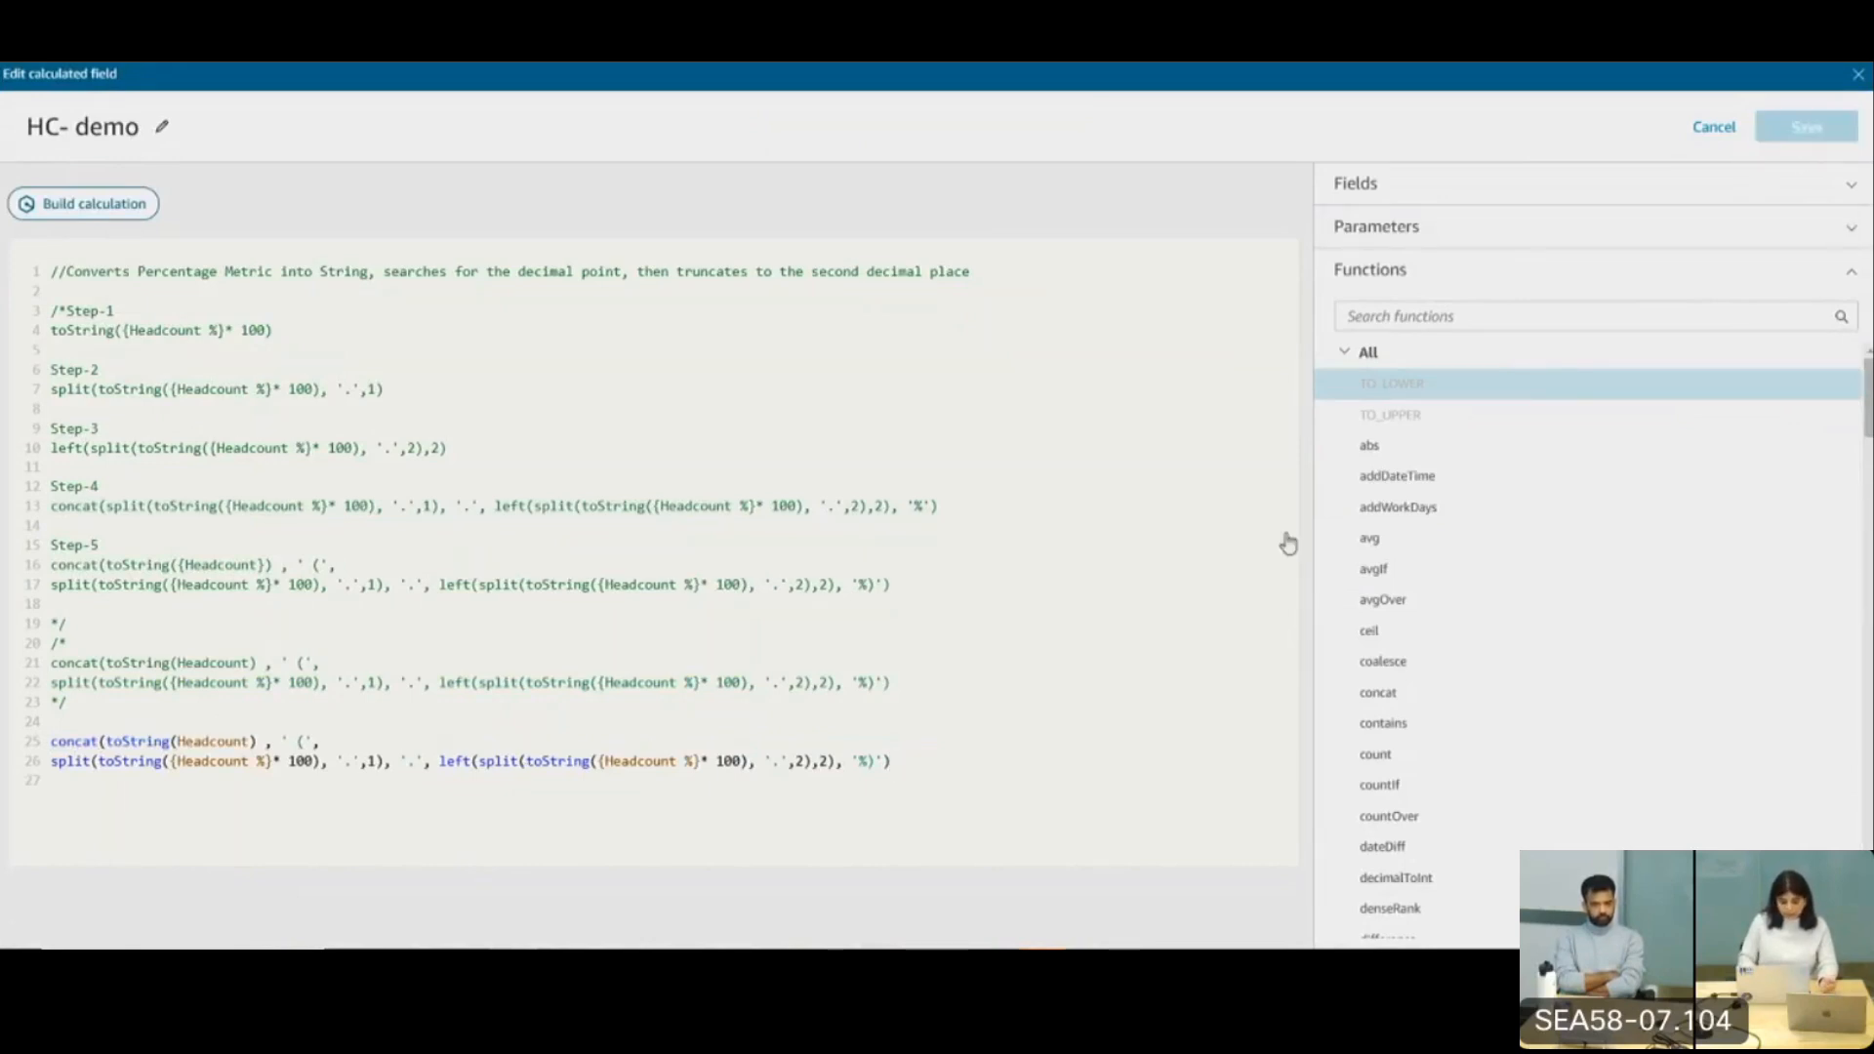